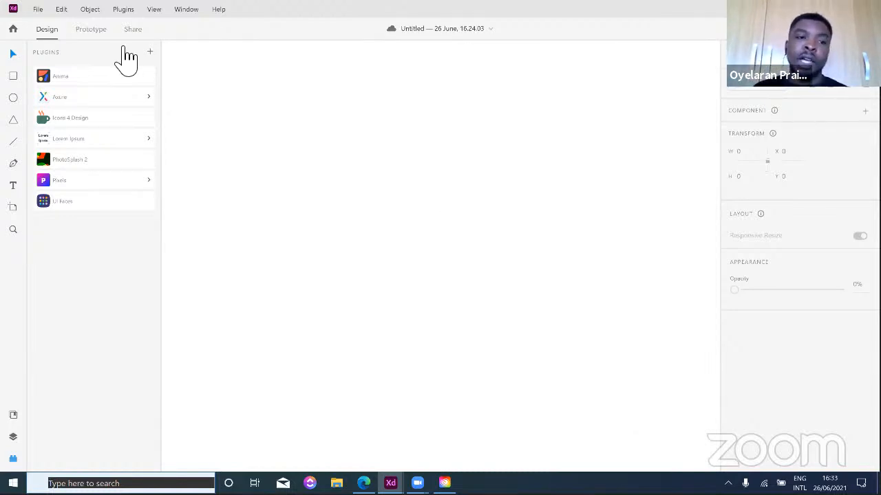
pyautogui.click(93, 11)
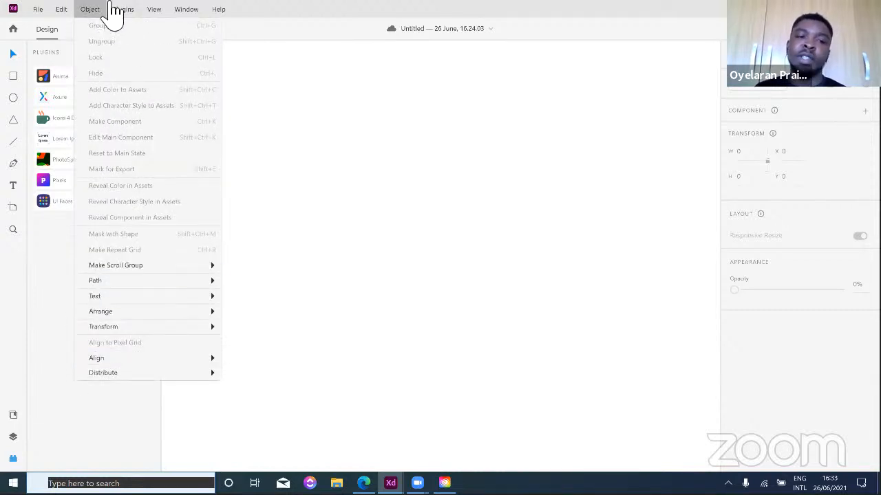
pyautogui.click(218, 11)
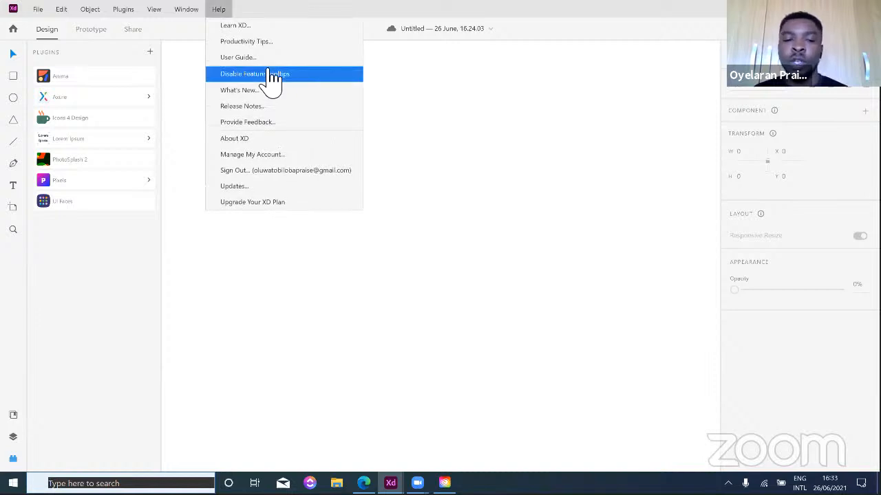
pyautogui.click(428, 163)
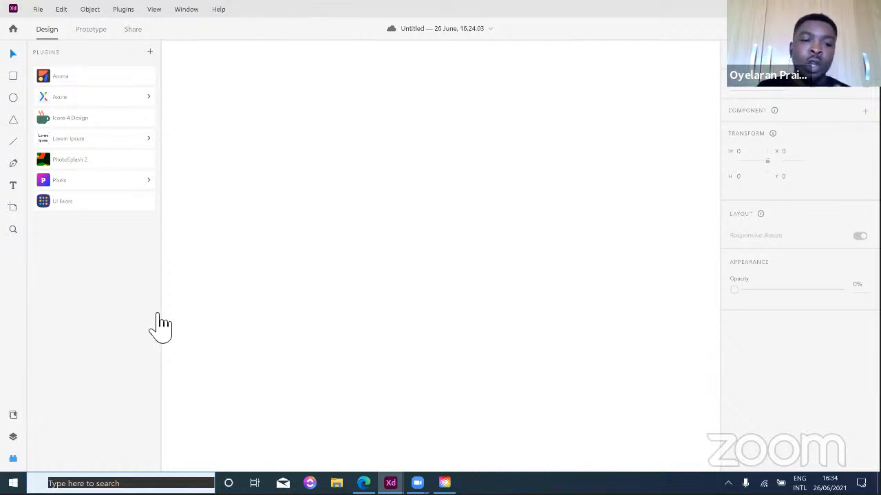
# Step: Show the document's layers and create an artboard from the iPhone 12 Pro Max preset
pyautogui.click(15, 207)
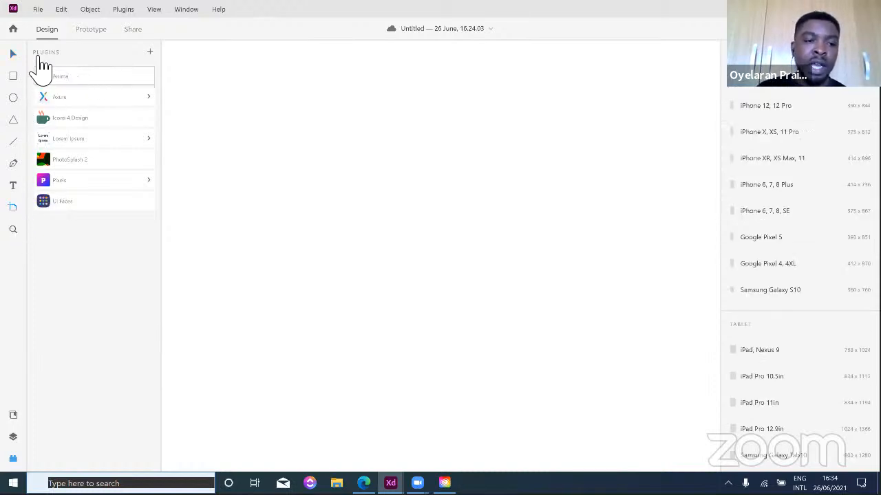
pyautogui.click(13, 438)
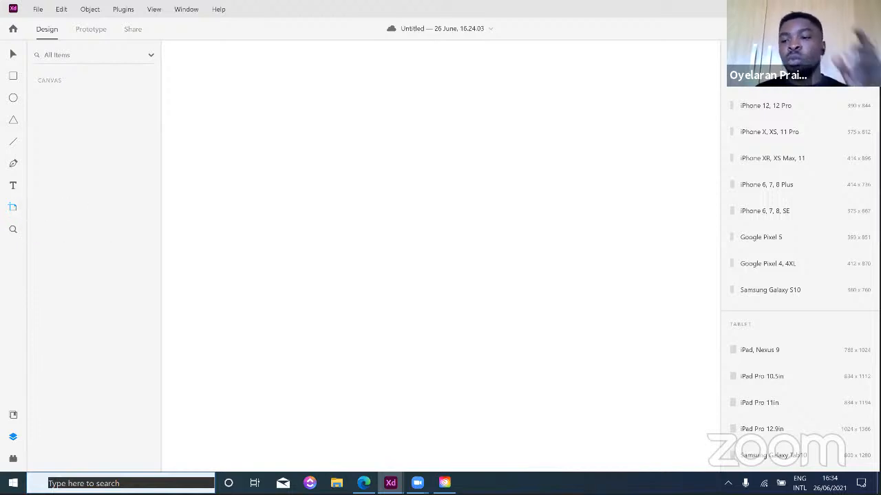
pyautogui.click(754, 88)
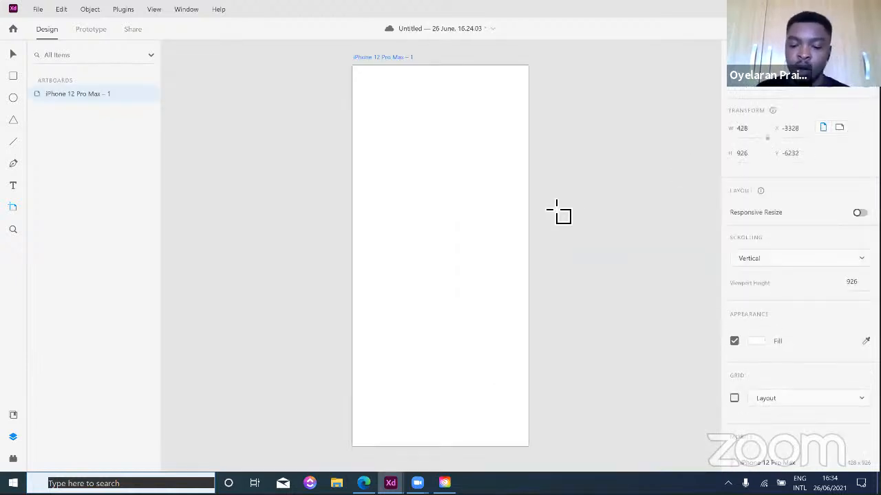
pyautogui.hotkey('ctrl', '-')
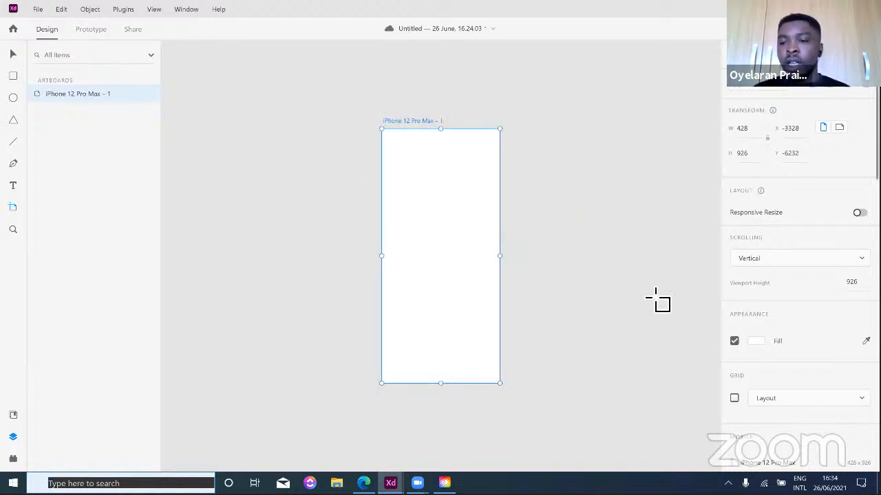
# Step: Browse the artboard size presets and add a Web 1920 desktop artboard
pyautogui.scroll(-2, 820, 282)
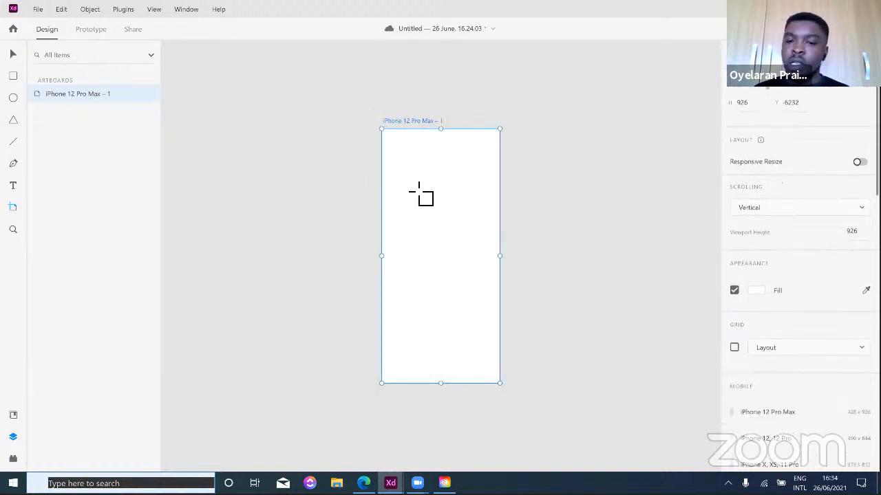
pyautogui.scroll(-1, 686, 168)
pyautogui.scroll(1, 594, 201)
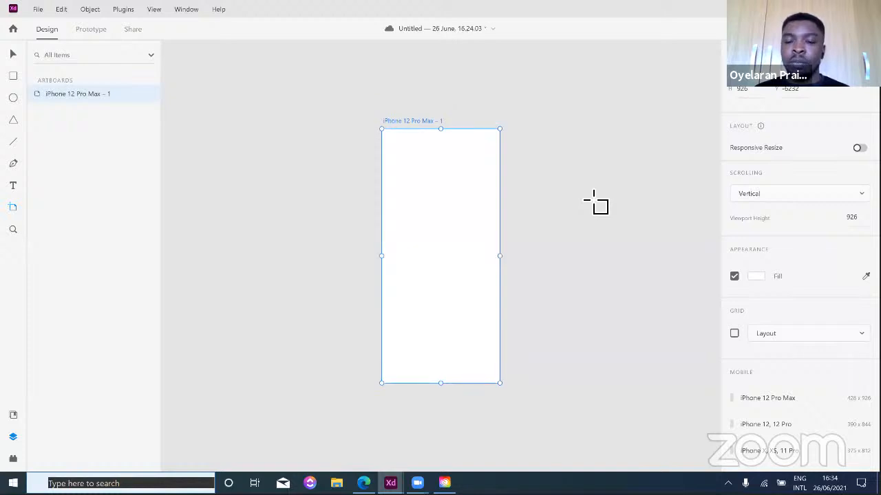
pyautogui.scroll(1, 594, 201)
pyautogui.scroll(-3, 812, 198)
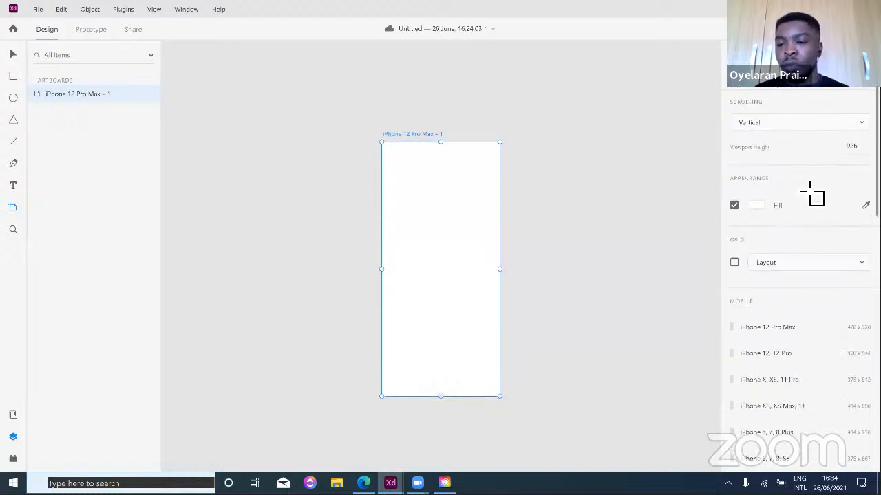
pyautogui.scroll(-5, 800, 250)
pyautogui.scroll(4, 800, 251)
pyautogui.scroll(-10, 800, 251)
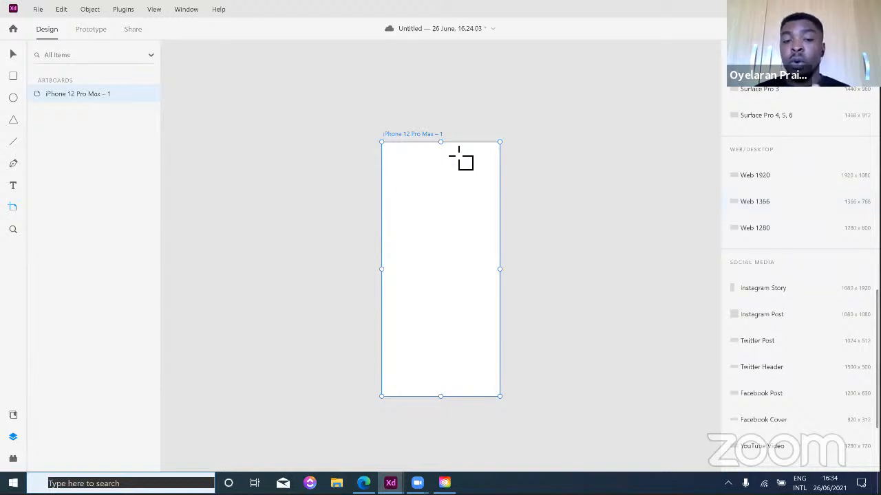
pyautogui.scroll(-2, 798, 288)
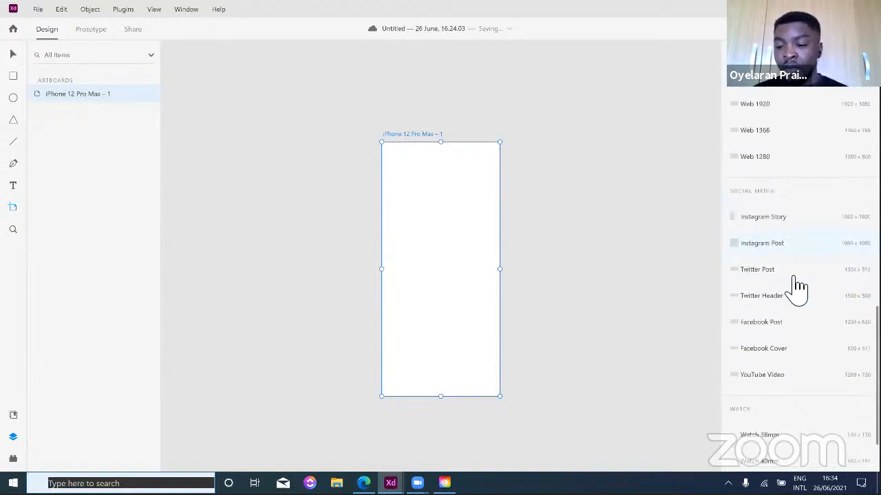
pyautogui.scroll(-1, 798, 288)
pyautogui.scroll(6, 780, 329)
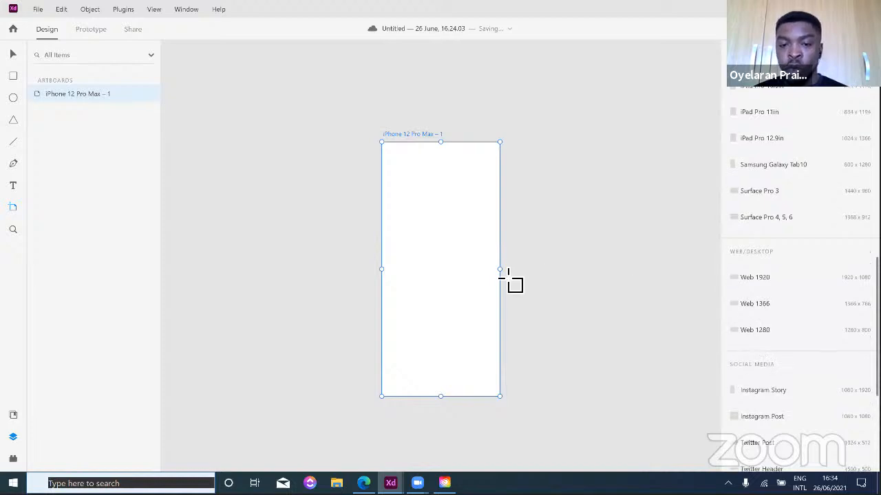
pyautogui.click(764, 286)
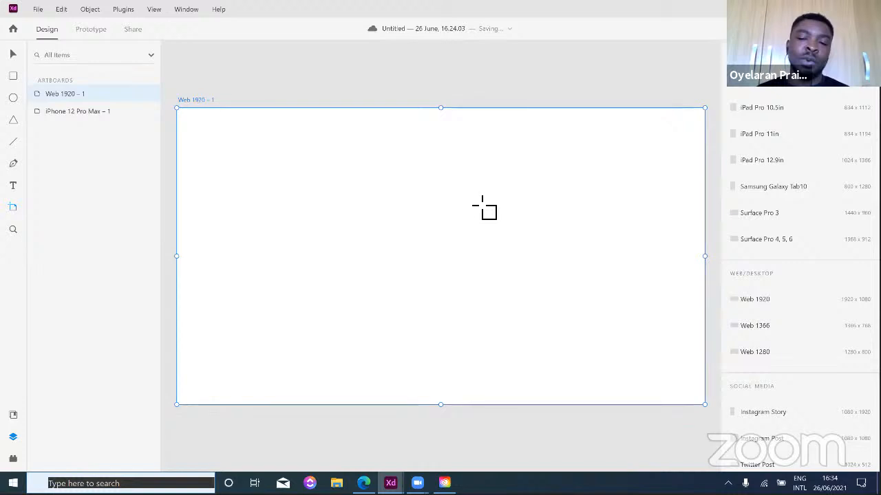
# Step: Rename the Web 1920 artboard as Home
pyautogui.scroll(1, 766, 138)
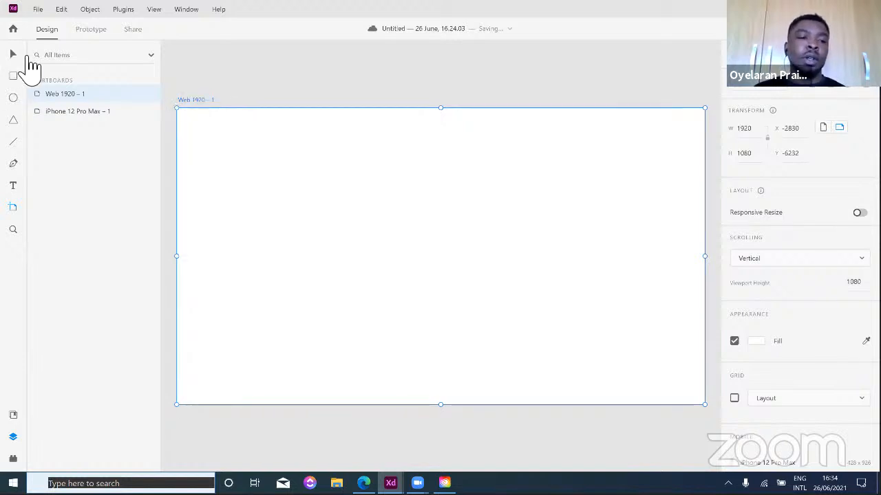
pyautogui.doubleClick(203, 100)
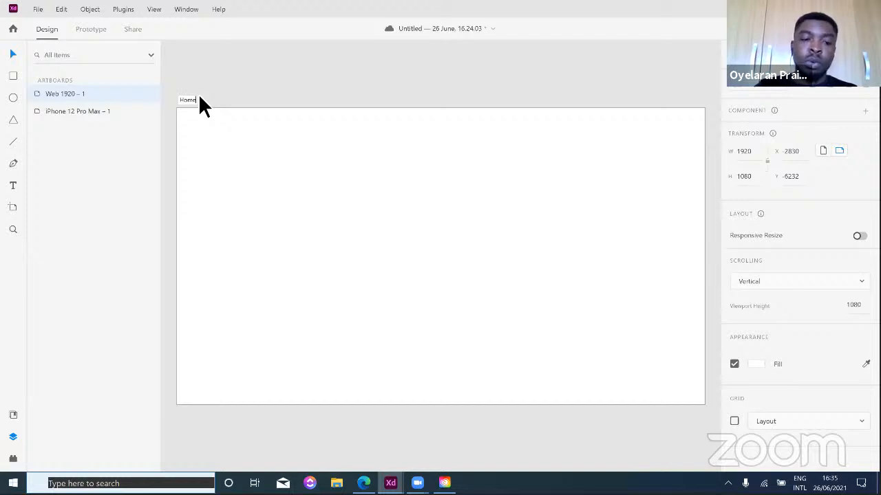
pyautogui.press('Return')
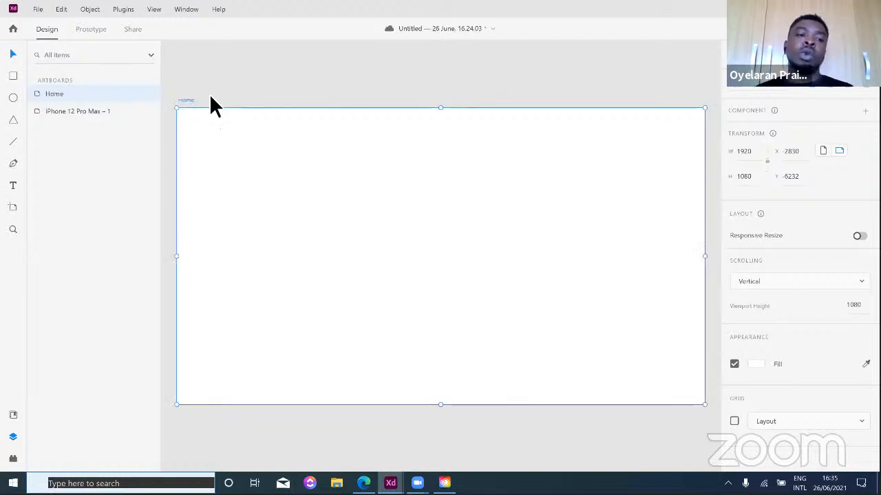
pyautogui.rightClick(81, 94)
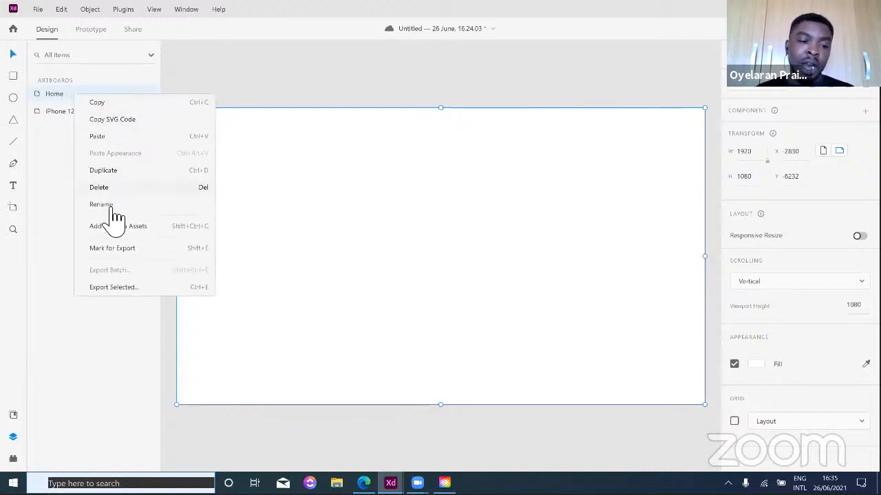
pyautogui.click(114, 211)
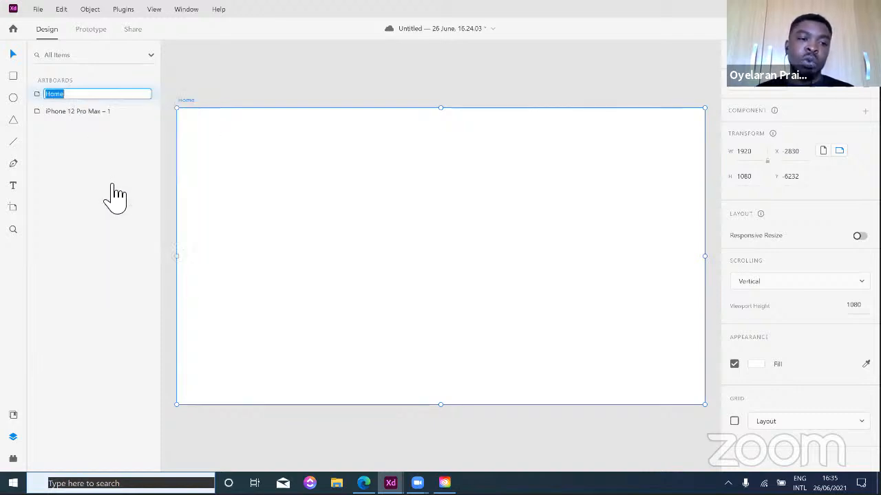
pyautogui.click(228, 73)
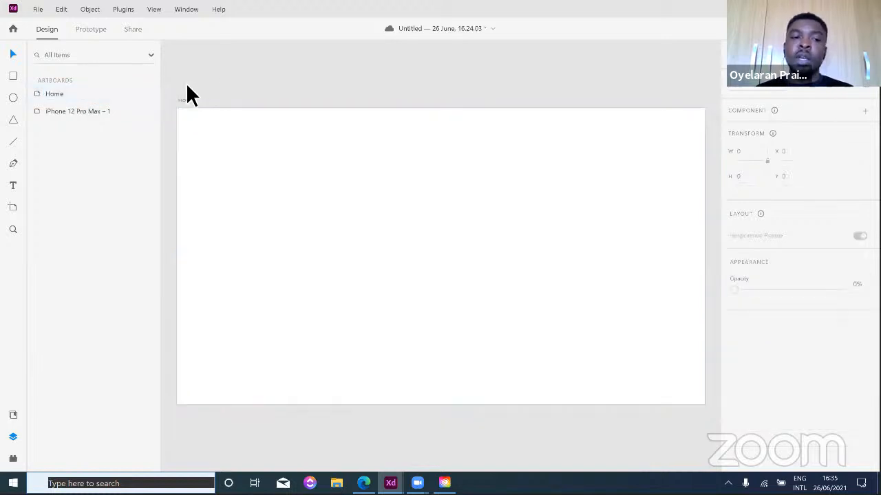
pyautogui.doubleClick(61, 99)
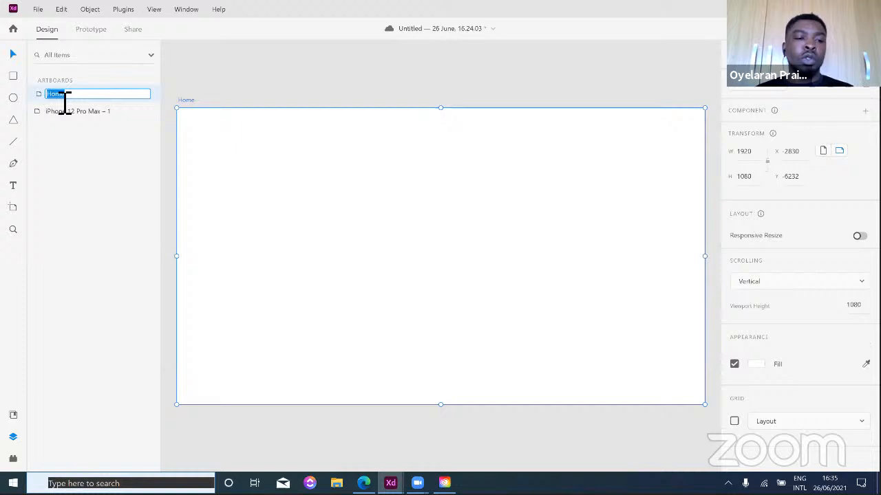
pyautogui.click(249, 81)
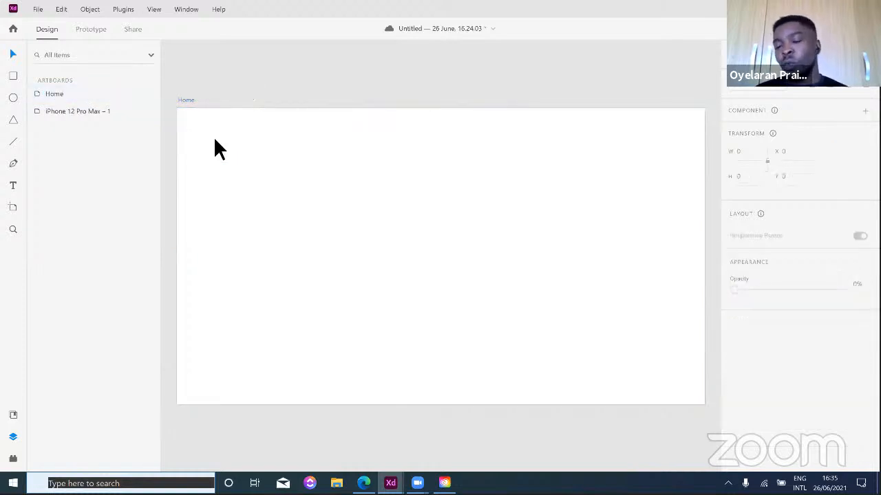
# Step: Switch the Home artboard to portrait orientation and back to landscape
pyautogui.click(190, 100)
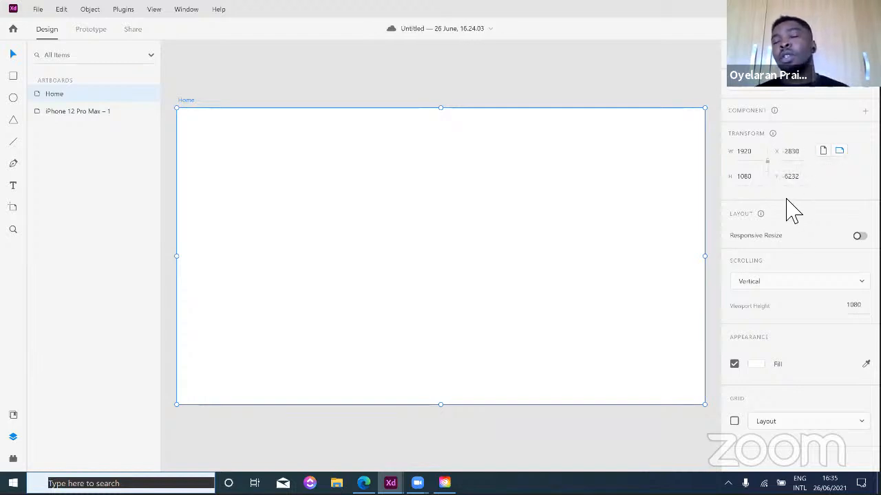
pyautogui.click(792, 160)
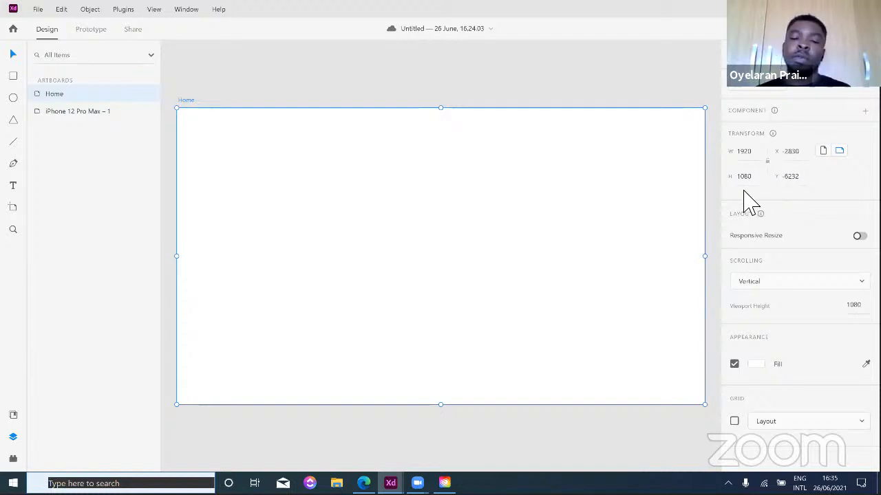
pyautogui.click(590, 211)
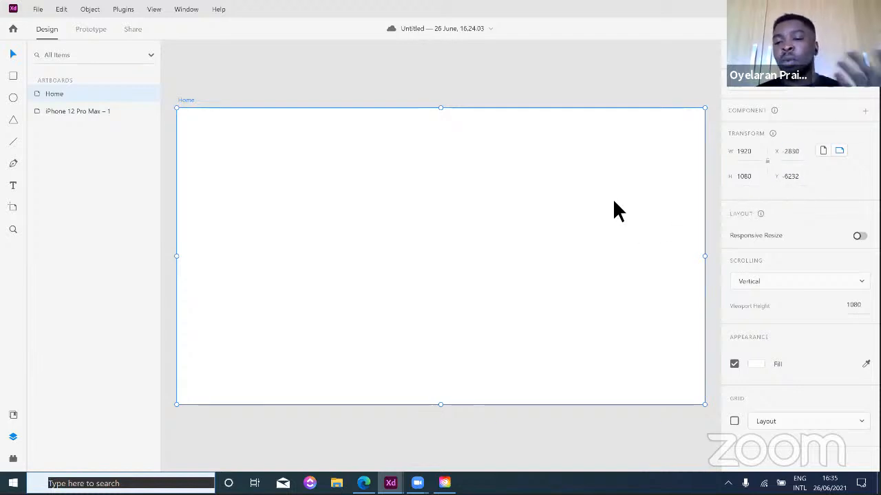
pyautogui.click(823, 150)
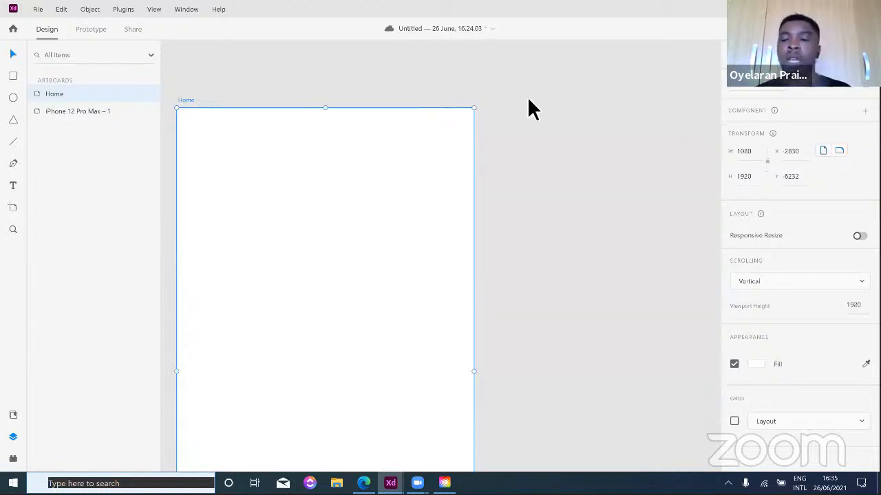
pyautogui.click(840, 151)
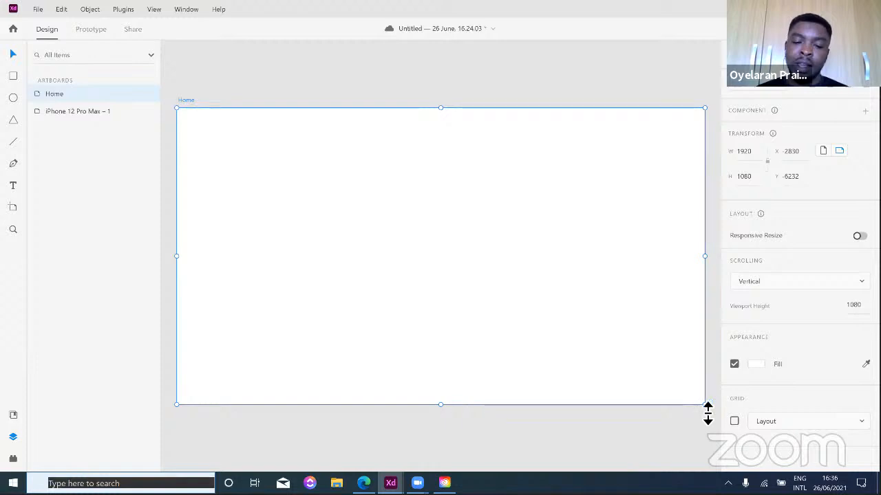
# Step: Extend the Home artboard downward to a height of about 1568, keeping its width at 1920
pyautogui.moveTo(705, 406); pyautogui.dragTo(430, 434)
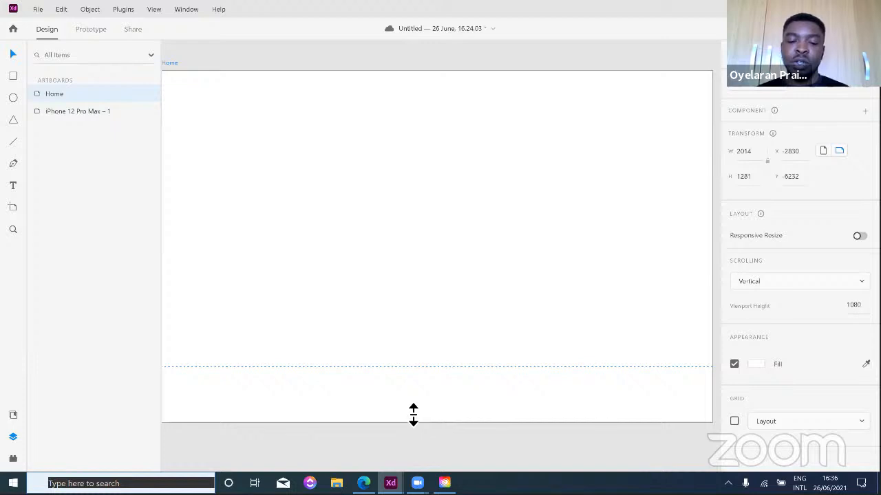
pyautogui.moveTo(401, 361); pyautogui.dragTo(404, 353)
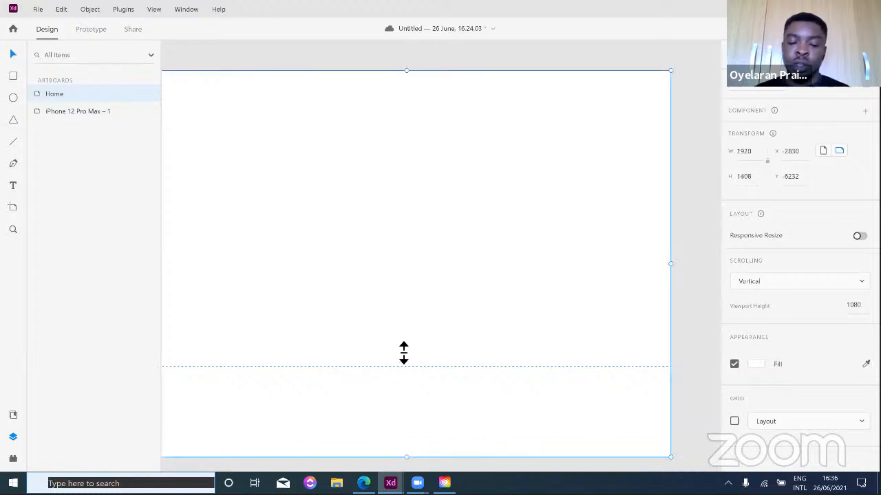
pyautogui.hotkey('ctrl', '-')
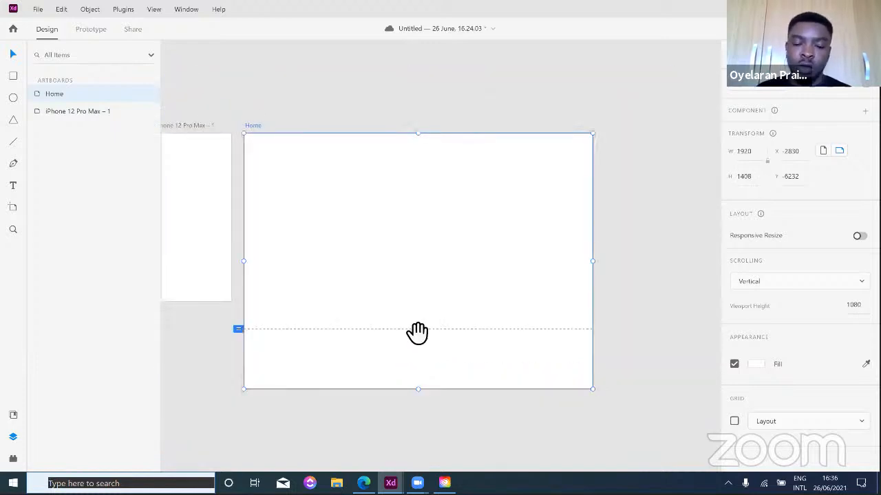
pyautogui.moveTo(504, 400); pyautogui.dragTo(590, 404)
pyautogui.moveTo(504, 378); pyautogui.dragTo(506, 406)
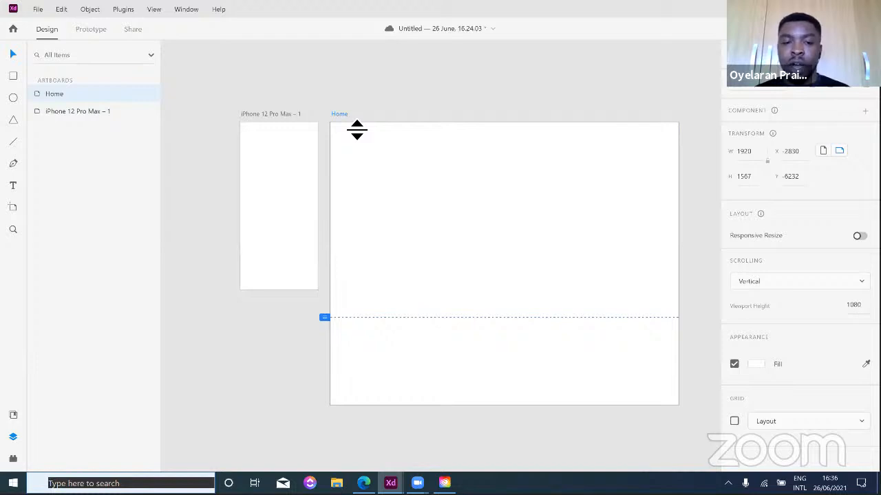
# Step: Fill the Home artboard with a light pink solid color, #FCBEBE
pyautogui.click(762, 369)
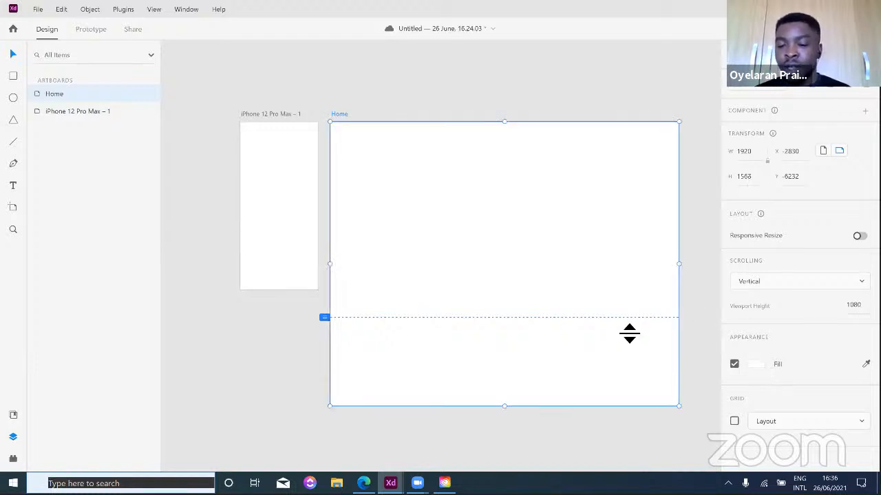
pyautogui.click(633, 324)
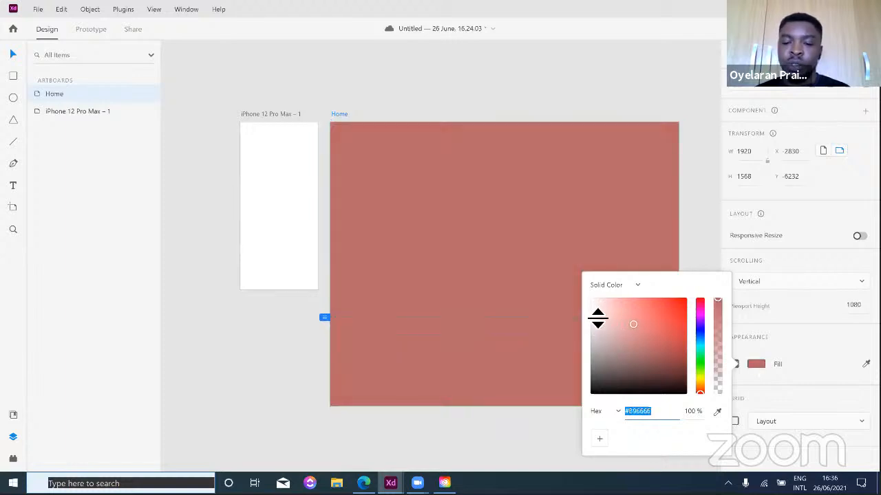
pyautogui.click(608, 346)
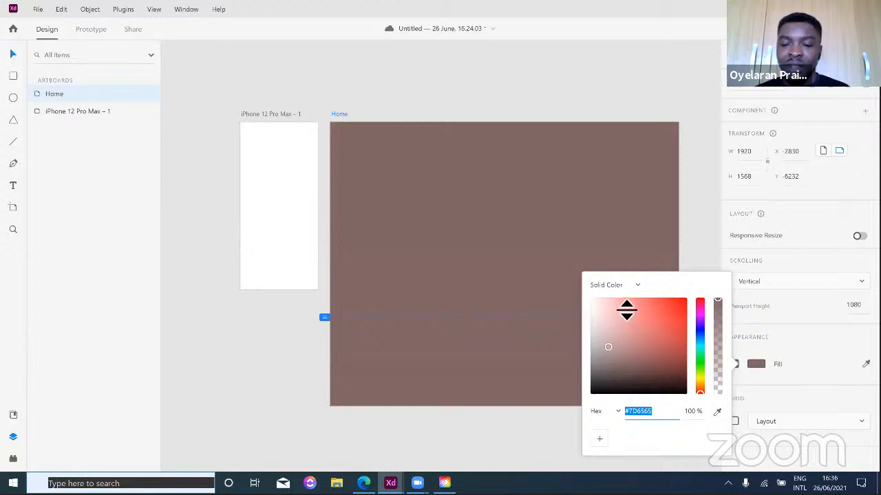
pyautogui.moveTo(626, 311)
pyautogui.mouseDown()
pyautogui.moveTo(606, 275)
pyautogui.moveTo(615, 230)
pyautogui.mouseUp()
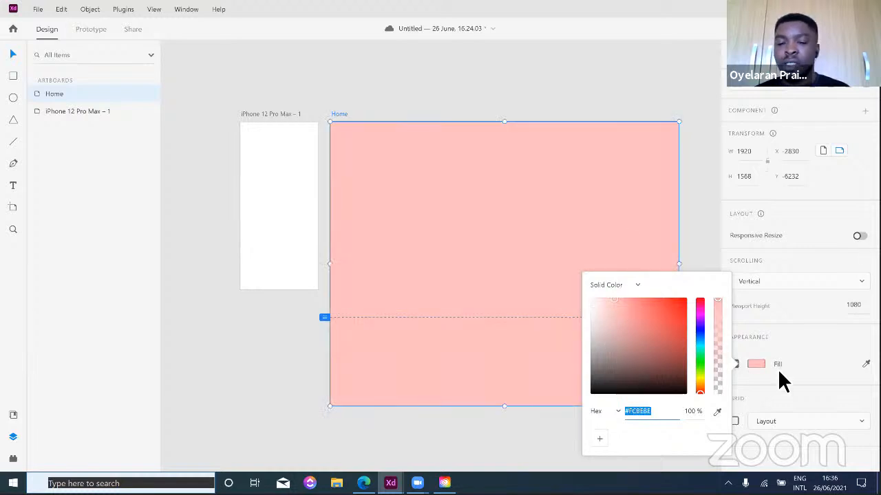
# Step: Close the fill color picker and duplicate the Home artboard
pyautogui.click(68, 100)
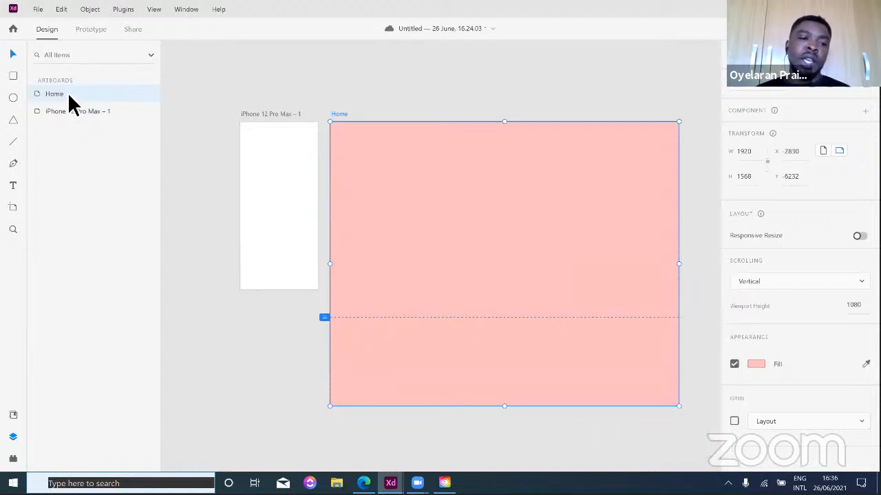
pyautogui.rightClick(68, 96)
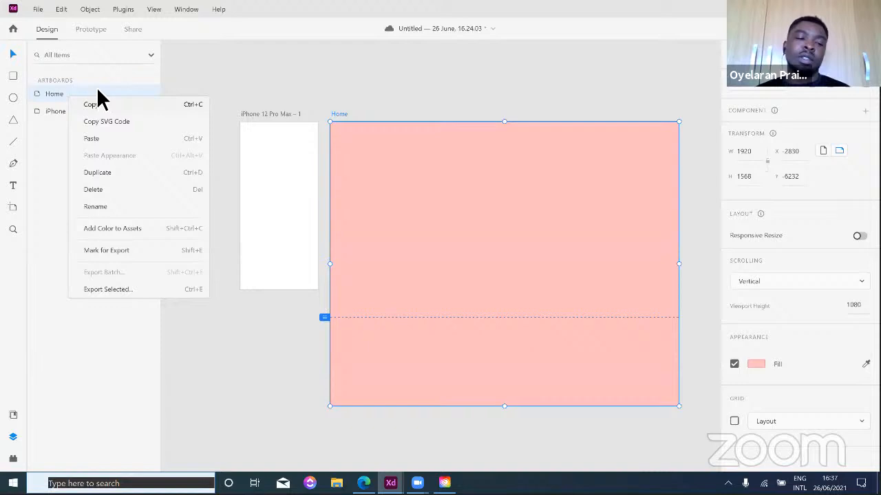
pyautogui.click(96, 87)
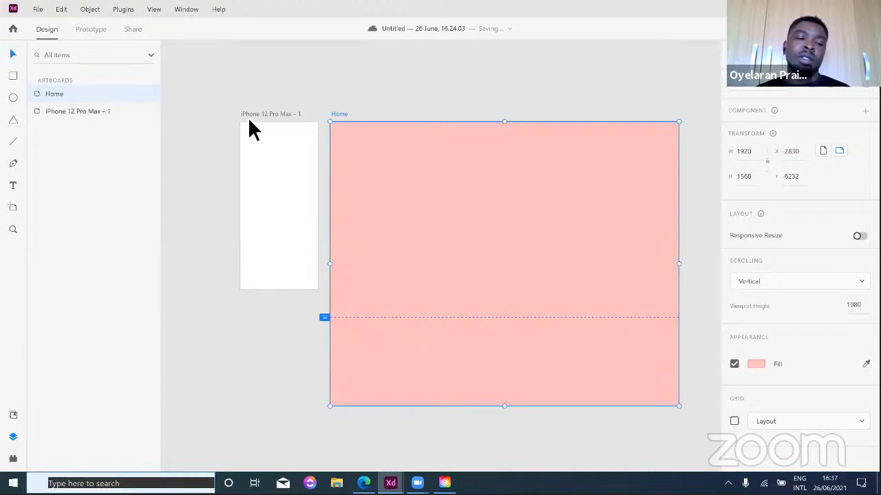
pyautogui.hotkey('ctrl', 'd')
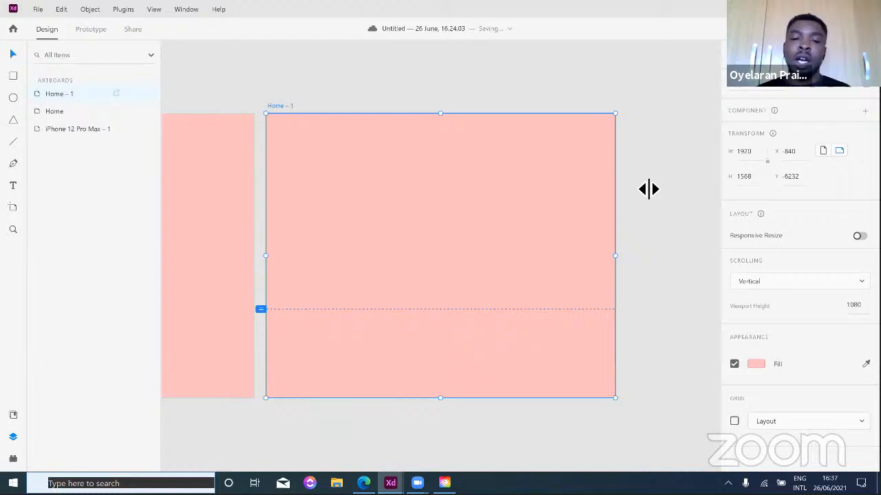
# Step: Try placing a second duplicate beside the Home – 1 artboard, and undo its placement and creation
pyautogui.rightClick(63, 94)
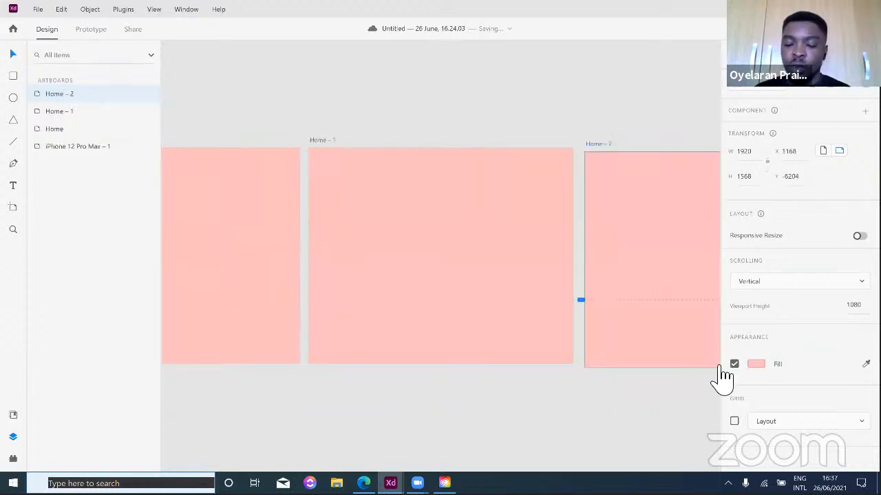
pyautogui.moveTo(719, 367); pyautogui.dragTo(686, 346)
pyautogui.hotkey('ctrl', 'z')
pyautogui.hotkey('ctrl', 'z')
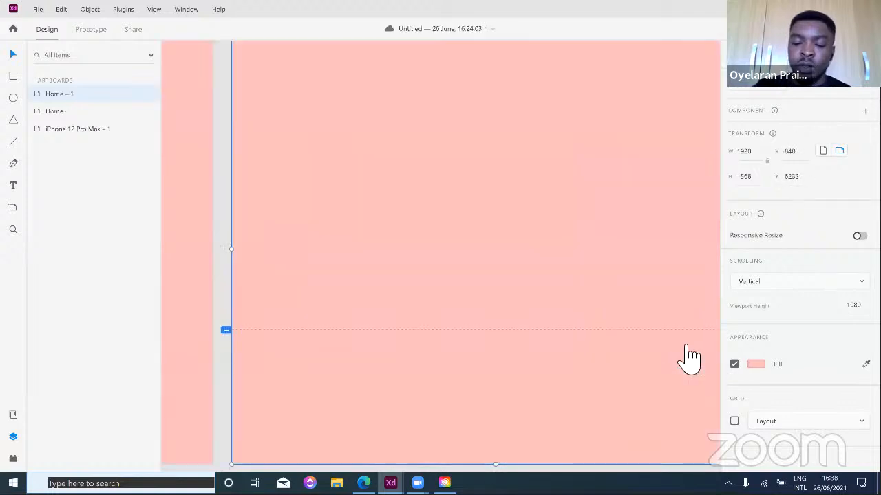
pyautogui.hotkey('ctrl', '-')
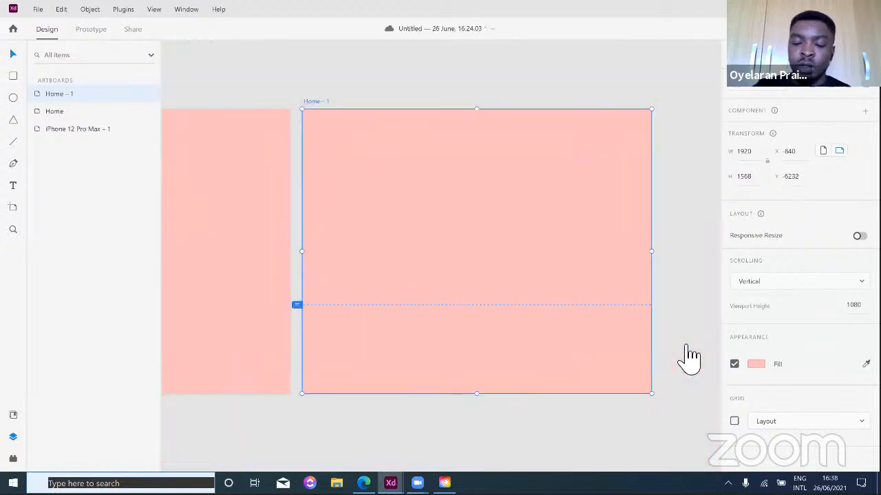
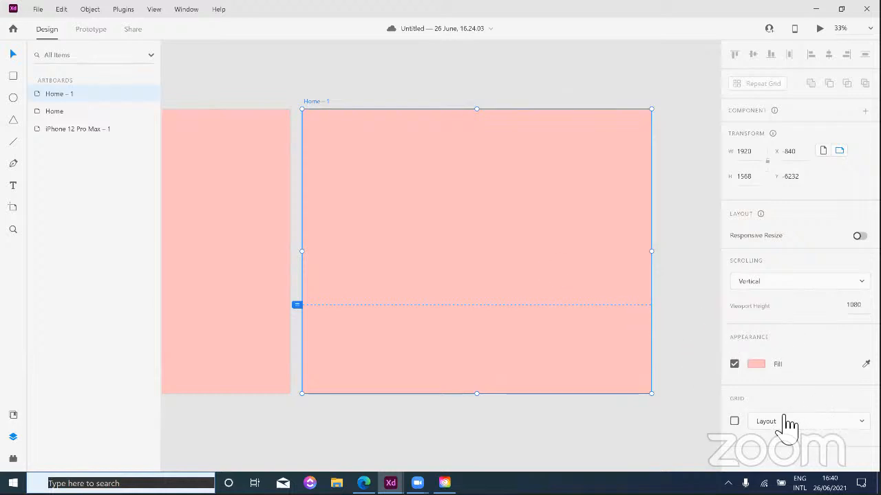
# Step: Turn on the grid for the Home – 1 artboard and switch its type from Layout to Square
pyautogui.click(734, 421)
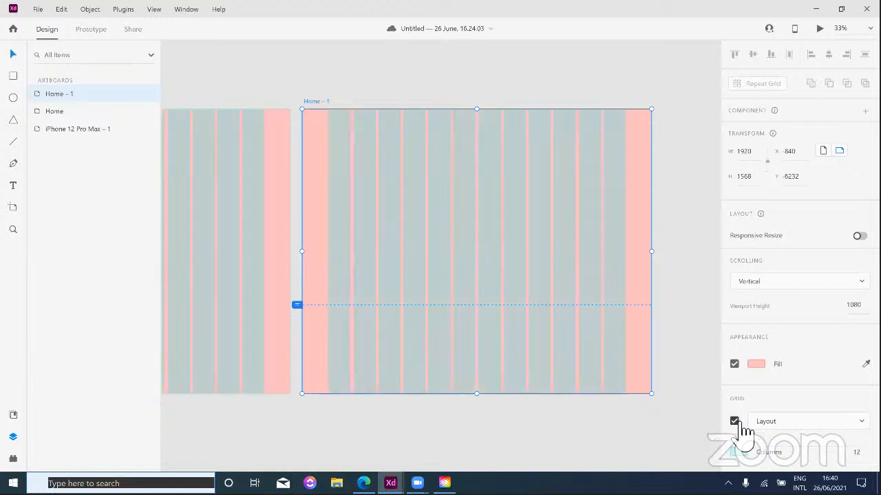
pyautogui.scroll(-1, 826, 341)
pyautogui.scroll(-1, 829, 340)
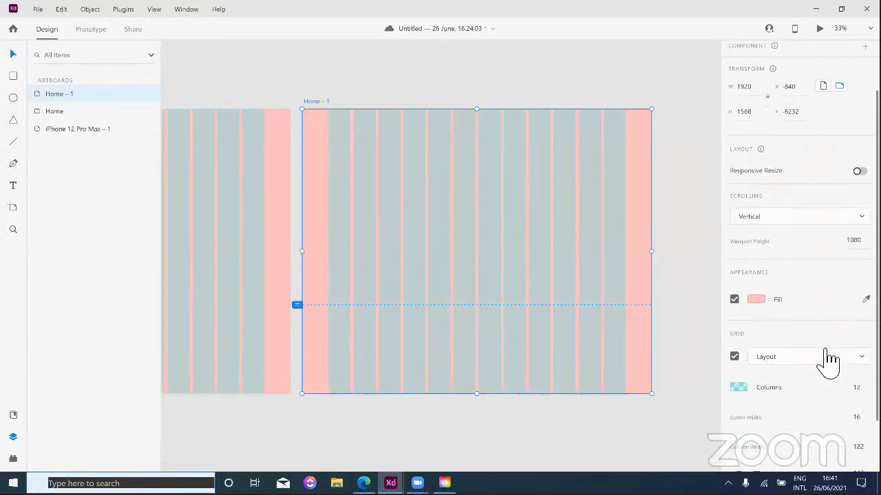
pyautogui.click(826, 358)
pyautogui.click(764, 378)
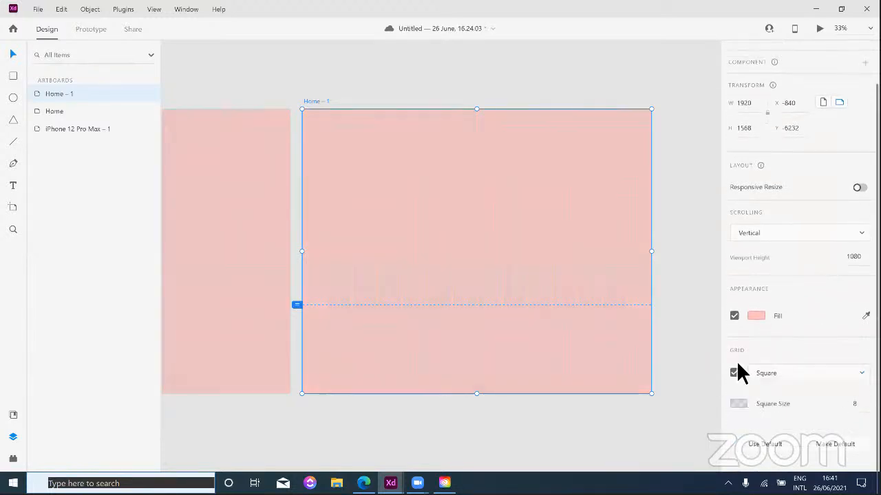
pyautogui.scroll(5, 635, 287)
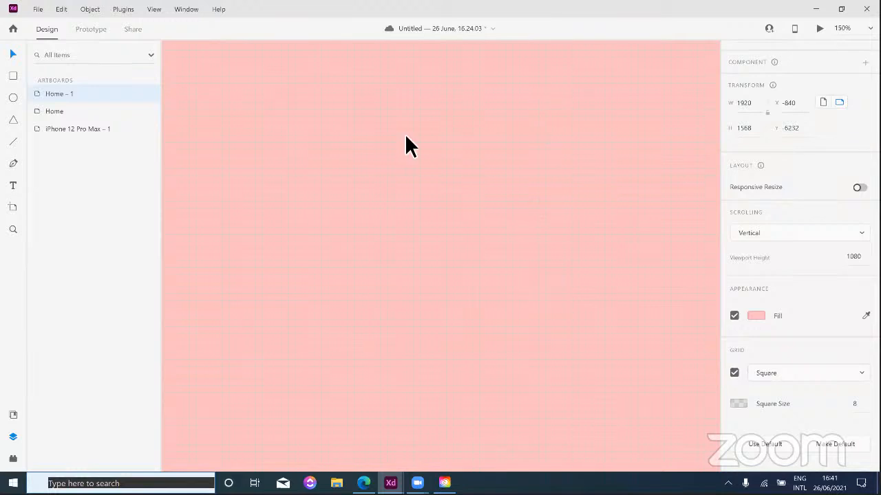
# Step: Try a #886969 fill on the Home – 1 artboard and settle on a white fill
pyautogui.click(755, 315)
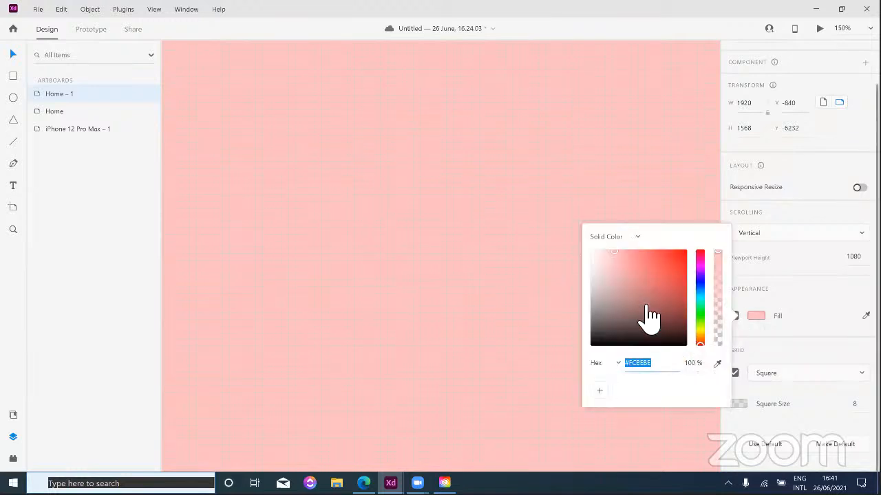
pyautogui.click(641, 305)
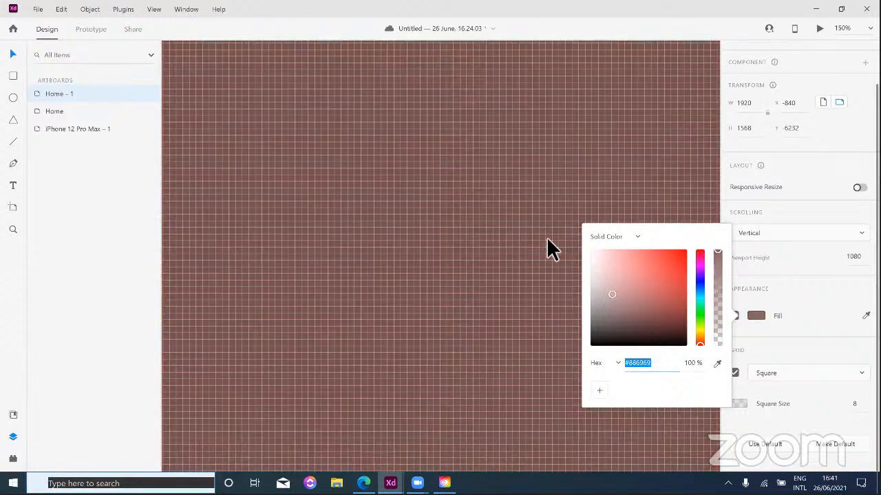
pyautogui.hotkey('ctrl', 'z')
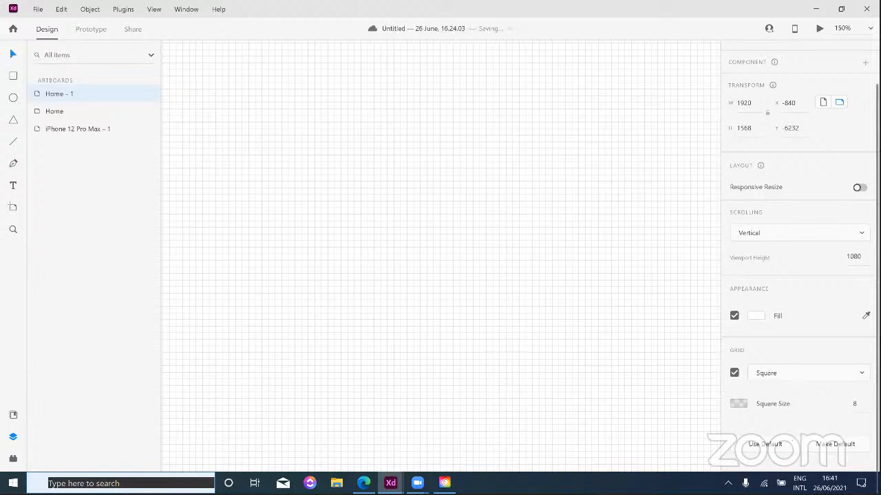
# Step: Change the color of the Home – 1 artboard's square grid to dark red, #561919
pyautogui.click(854, 404)
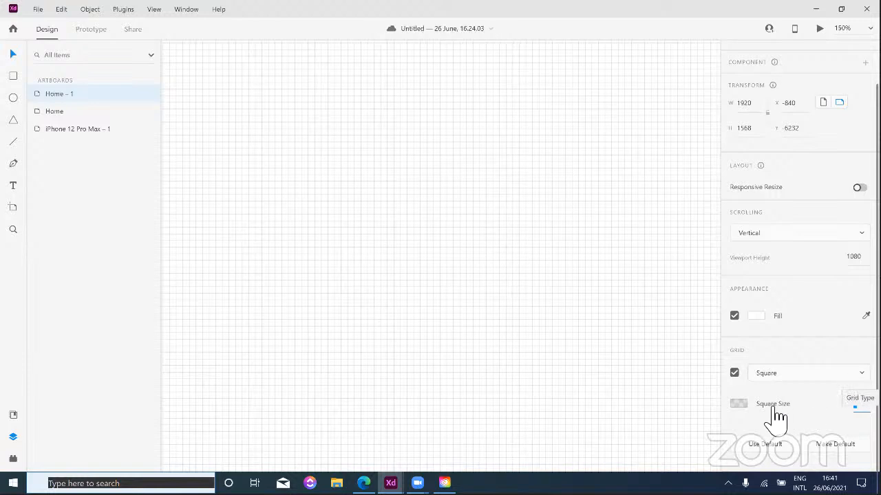
pyautogui.click(739, 405)
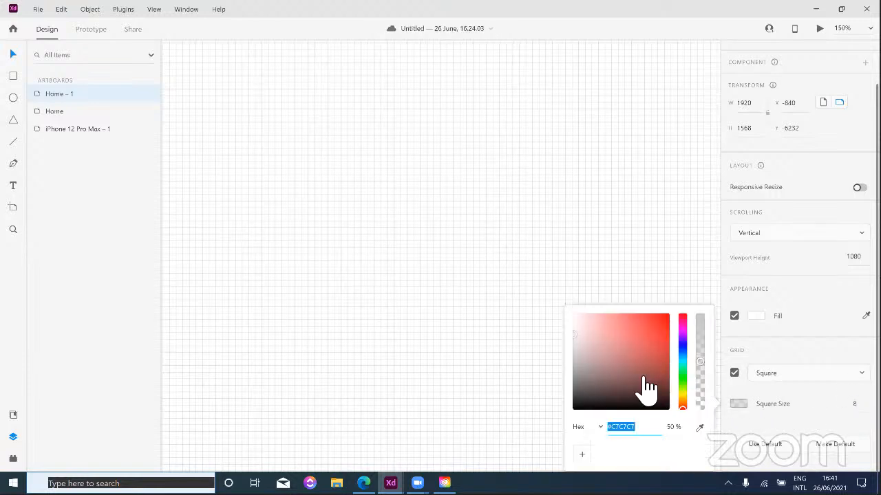
pyautogui.click(641, 377)
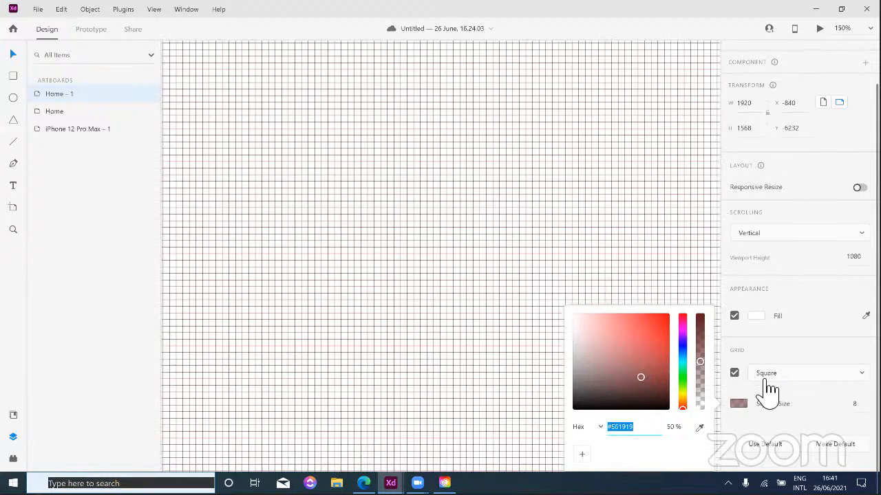
# Step: Switch the Home – 1 artboard's grid type to Layout and bring the whole artboard into view
pyautogui.click(797, 375)
pyautogui.click(800, 382)
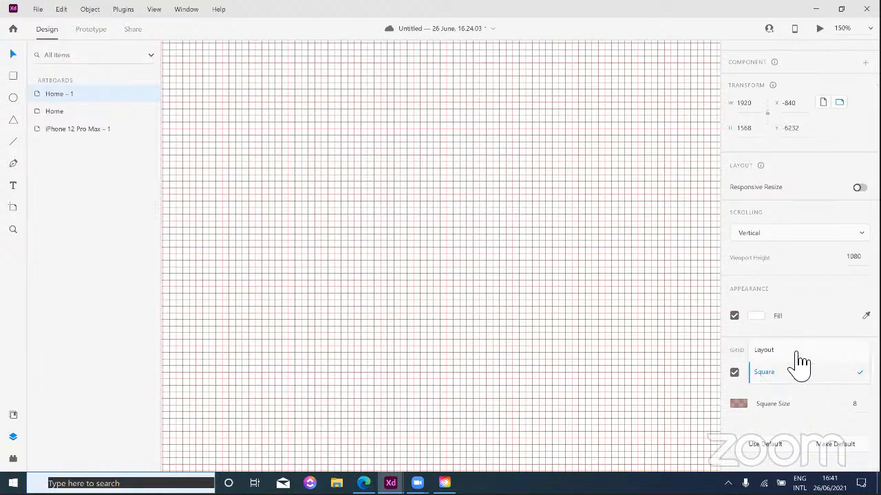
pyautogui.click(796, 352)
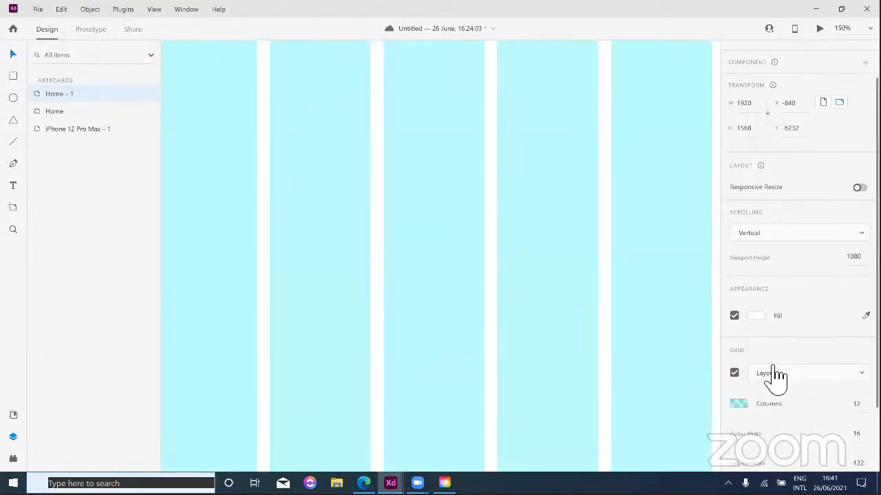
pyautogui.hotkey('ctrl', '-')
pyautogui.hotkey('ctrl', '-')
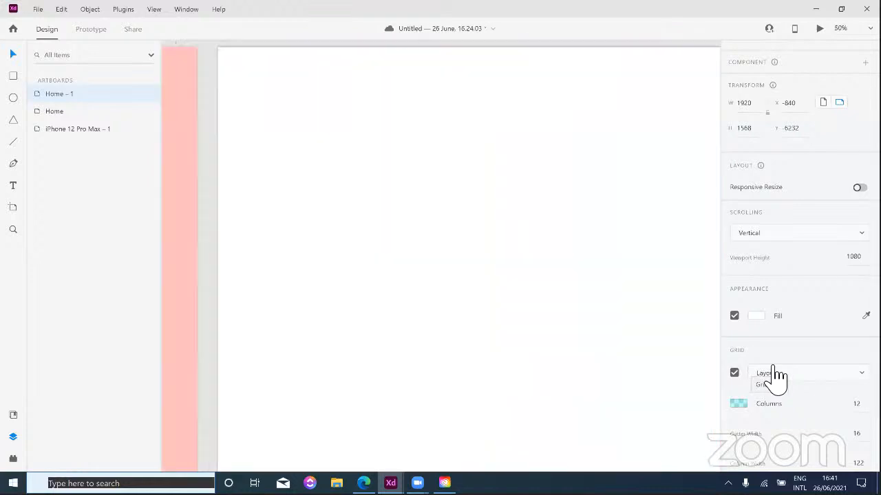
pyautogui.hotkey('ctrl', '-')
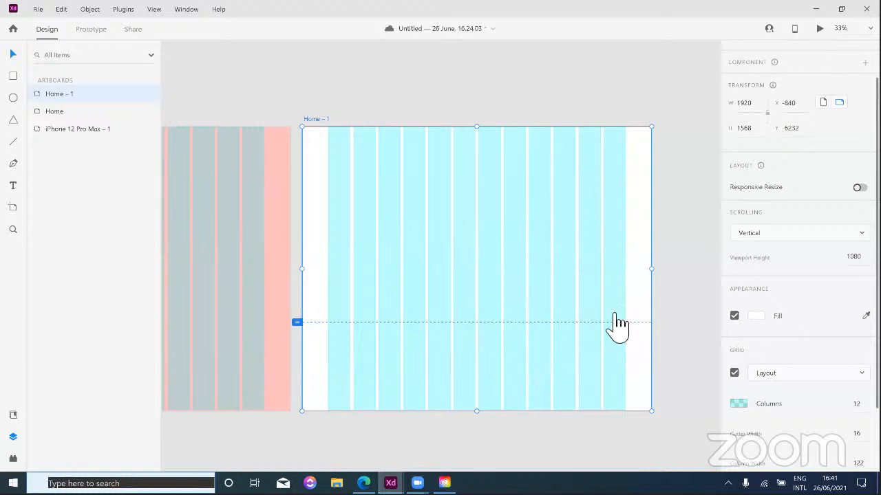
# Step: Toggle the Home – 1 artboard's grid to Square and back to Layout to compare the two types
pyautogui.hotkey('ctrl', "'")
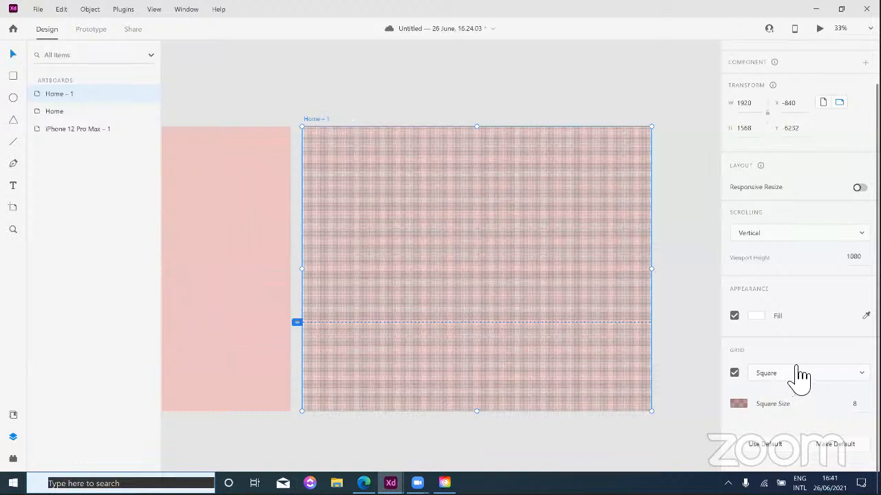
pyautogui.hotkey('ctrl', 'shift', "'")
pyautogui.scroll(-3, 802, 374)
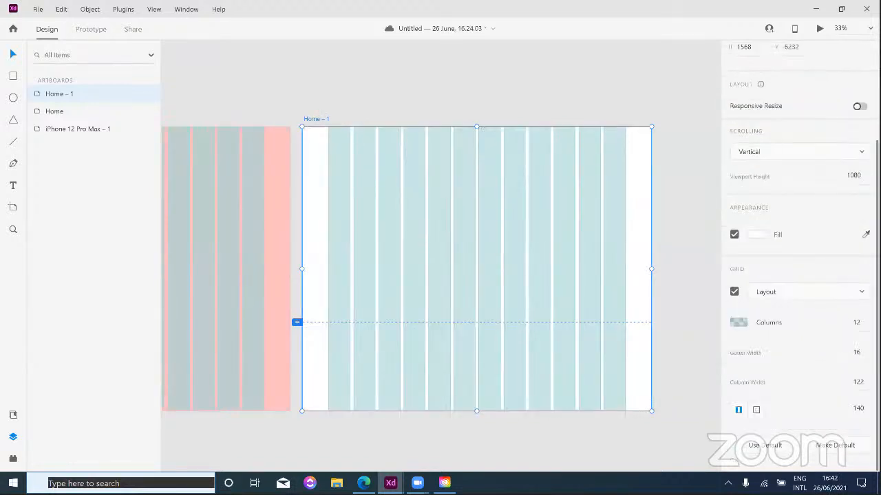
# Step: Examine the layout grid's column count, gutter width and column width settings
pyautogui.click(857, 323)
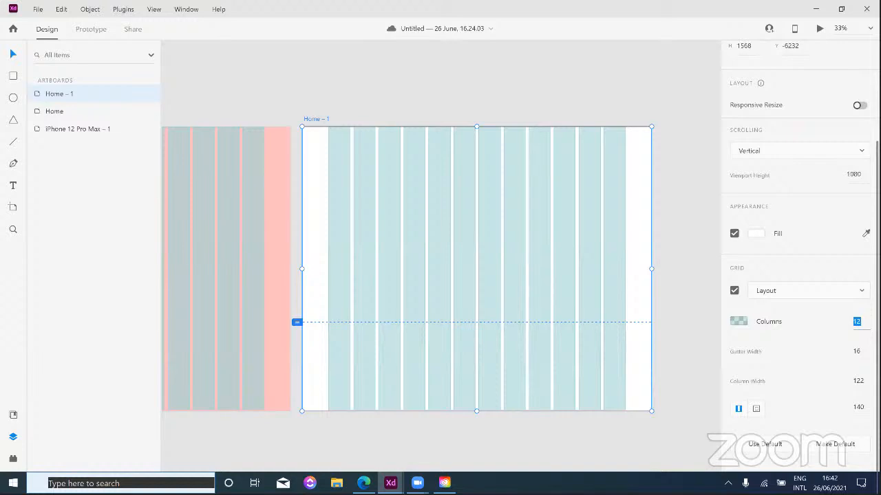
pyautogui.press('Tab')
pyautogui.press('Tab')
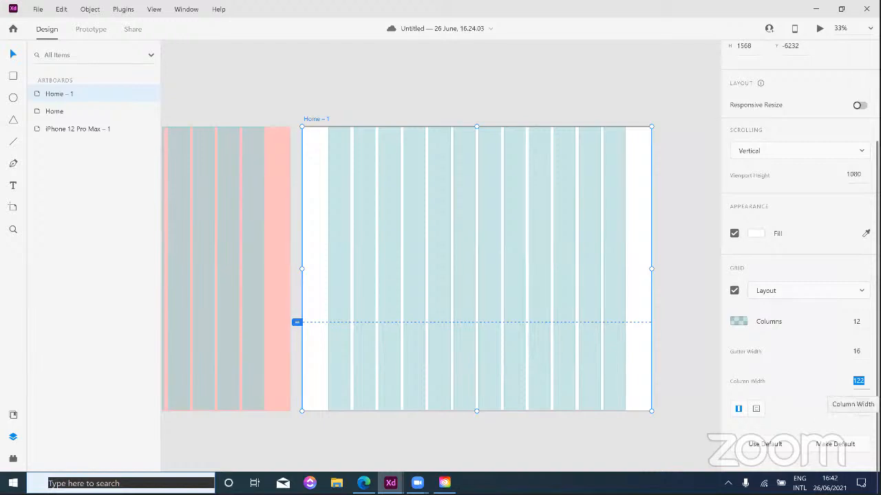
pyautogui.click(638, 204)
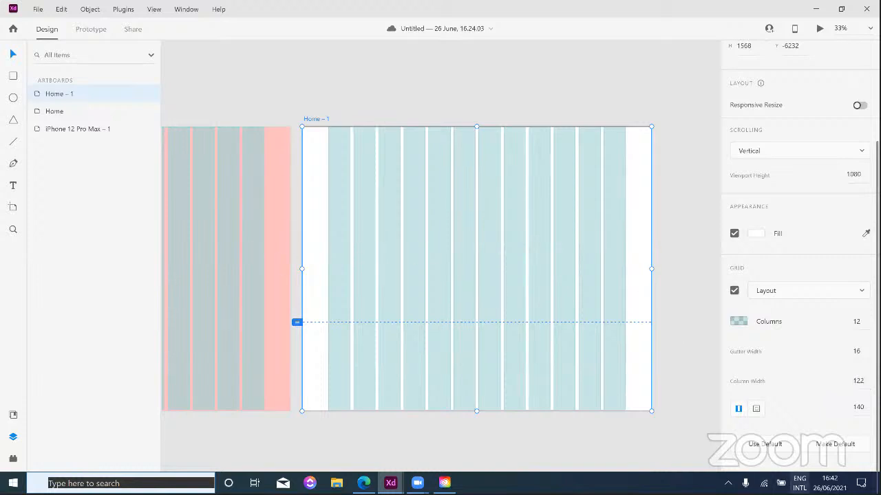
# Step: Switch the layout grid to separate margins for each side and check the individual margin values
pyautogui.click(757, 410)
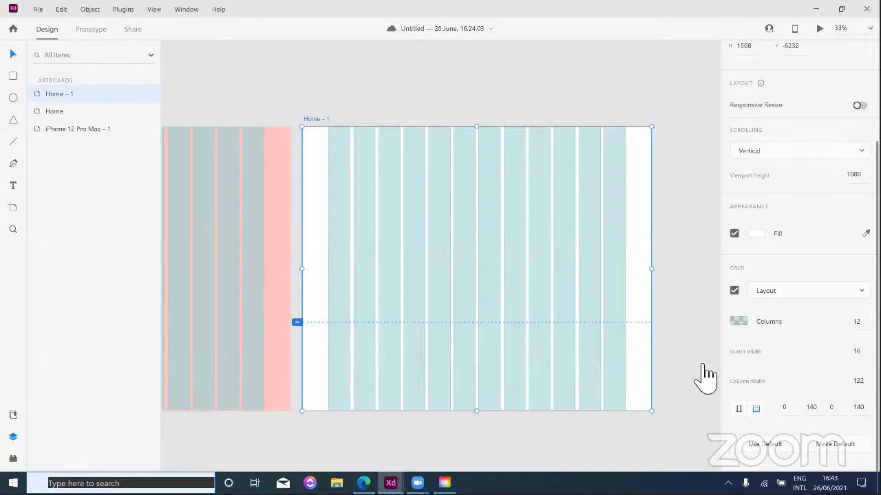
pyautogui.click(820, 414)
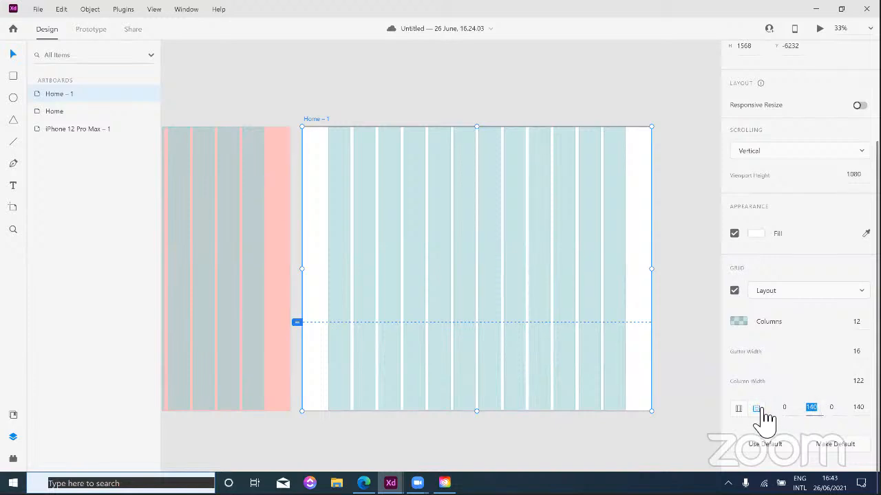
pyautogui.click(820, 416)
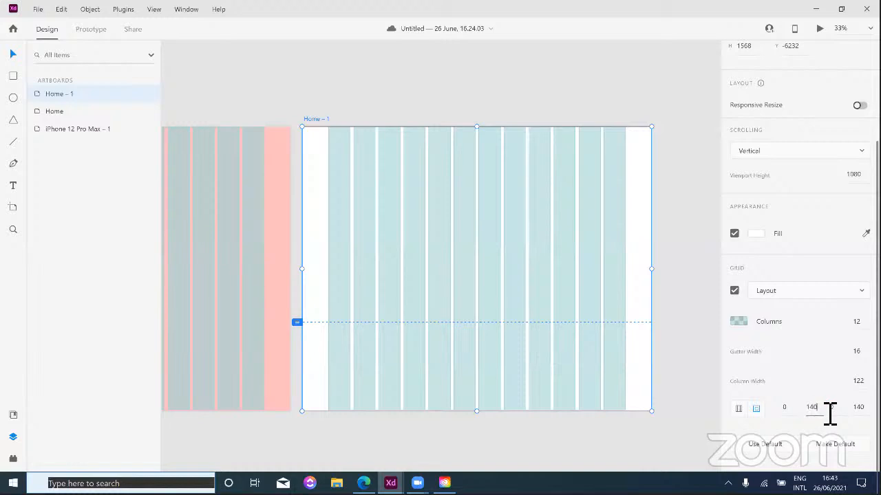
pyautogui.click(859, 407)
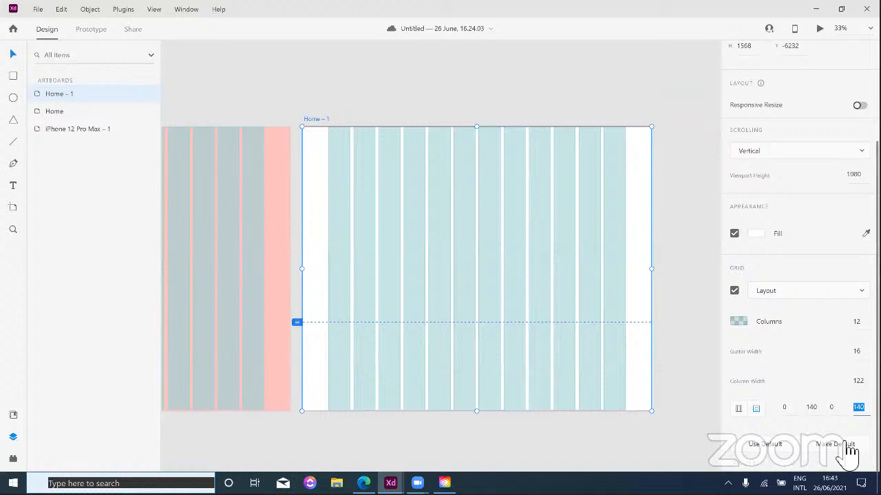
# Step: Turn off both the fill and the layout grid of the Home – 1 artboard
pyautogui.scroll(1, 804, 392)
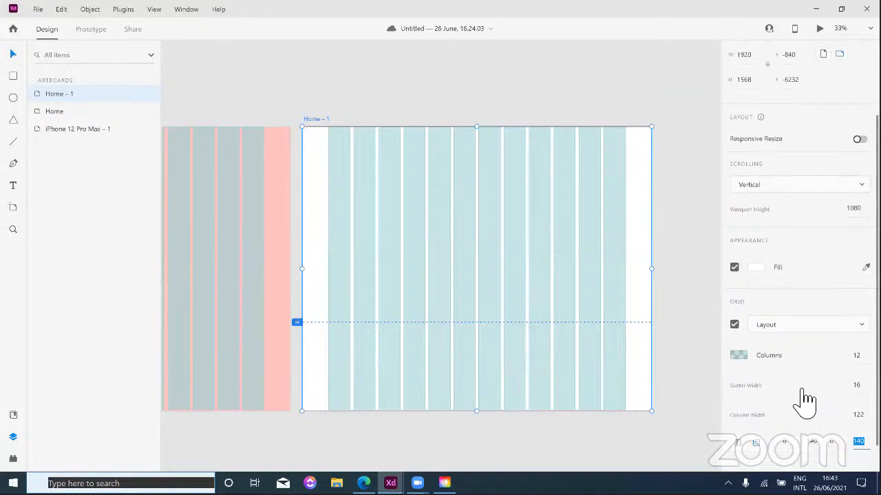
pyautogui.scroll(-1, 804, 403)
pyautogui.scroll(4, 804, 402)
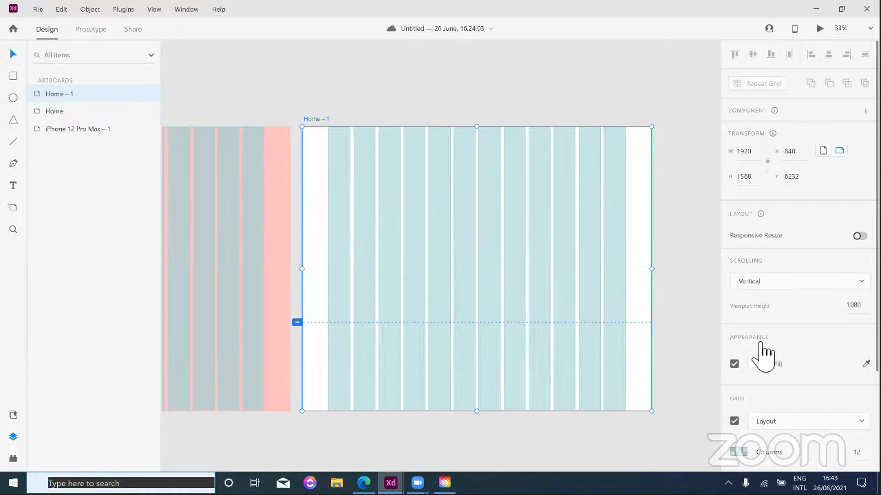
pyautogui.click(741, 364)
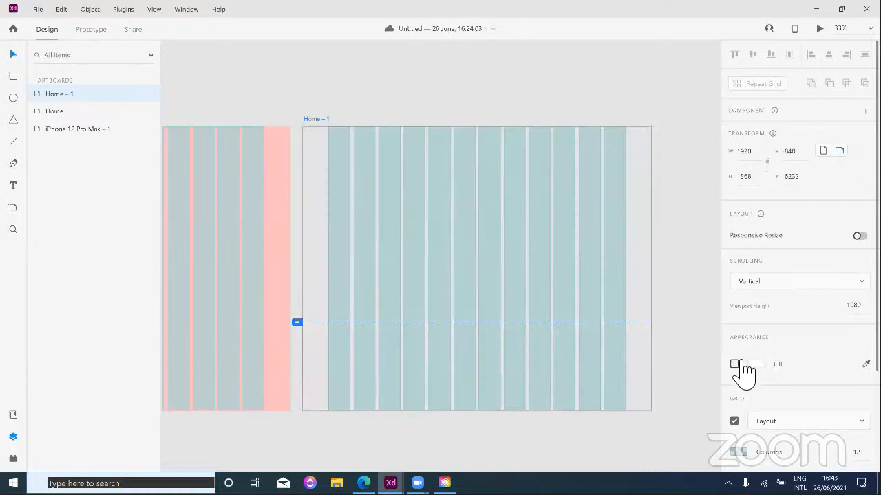
pyautogui.click(734, 421)
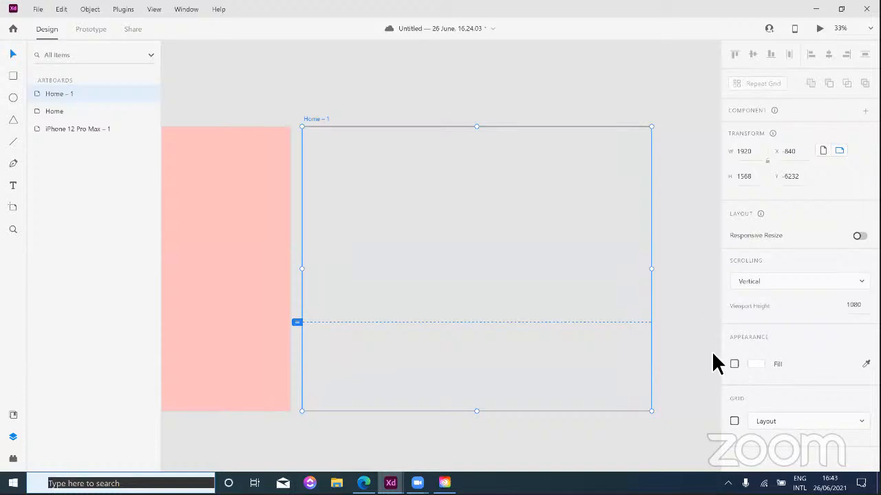
# Step: Turn the fill of the Home – 1 artboard back on
pyautogui.click(735, 364)
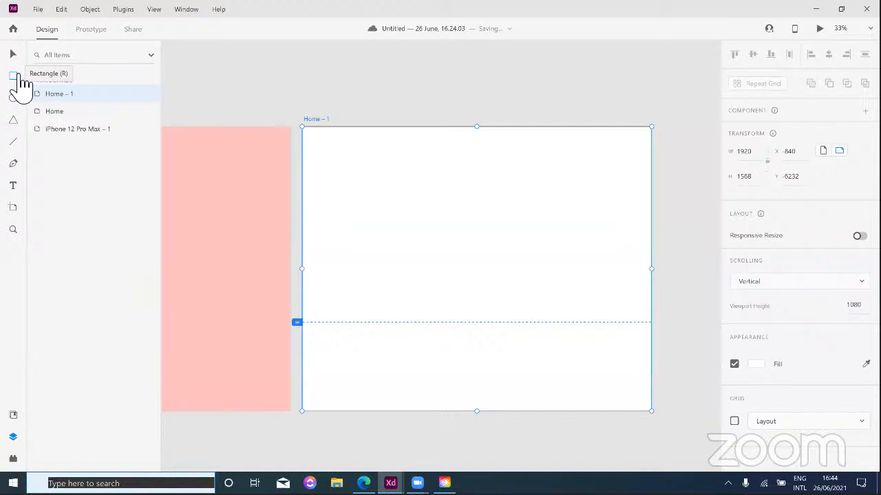
pyautogui.click(22, 78)
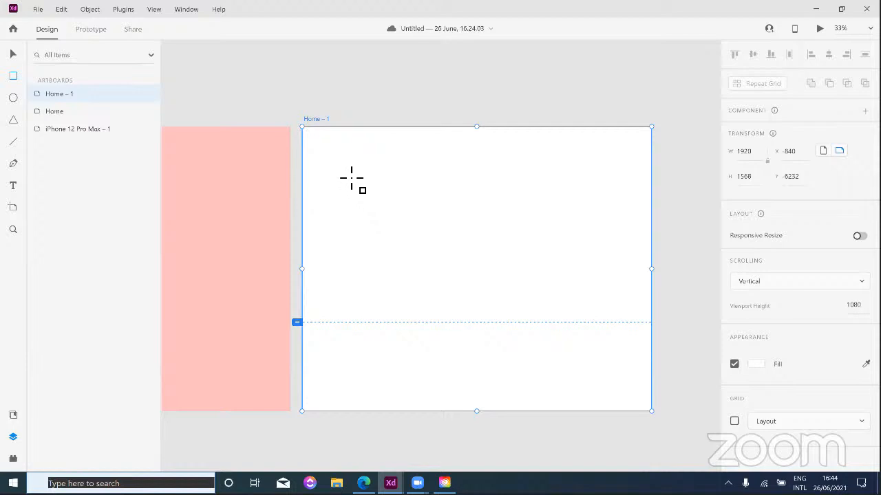
pyautogui.moveTo(350, 173)
pyautogui.mouseDown()
pyautogui.moveTo(491, 246)
pyautogui.moveTo(520, 211)
pyautogui.moveTo(454, 228)
pyautogui.moveTo(580, 213)
pyautogui.moveTo(454, 204)
pyautogui.moveTo(509, 259)
pyautogui.moveTo(602, 222)
pyautogui.moveTo(521, 211)
pyautogui.moveTo(549, 231)
pyautogui.moveTo(523, 268)
pyautogui.moveTo(576, 257)
pyautogui.moveTo(553, 227)
pyautogui.moveTo(543, 255)
pyautogui.moveTo(488, 228)
pyautogui.moveTo(476, 208)
pyautogui.moveTo(487, 215)
pyautogui.mouseUp()
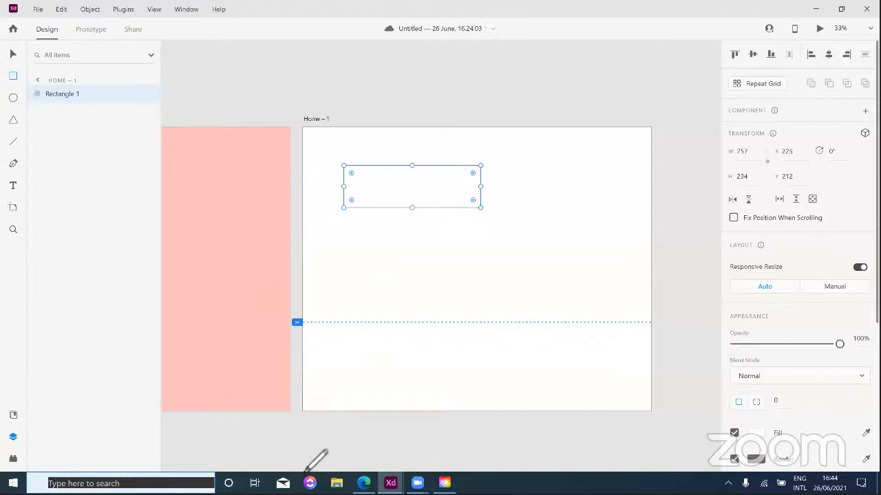
pyautogui.click(377, 349)
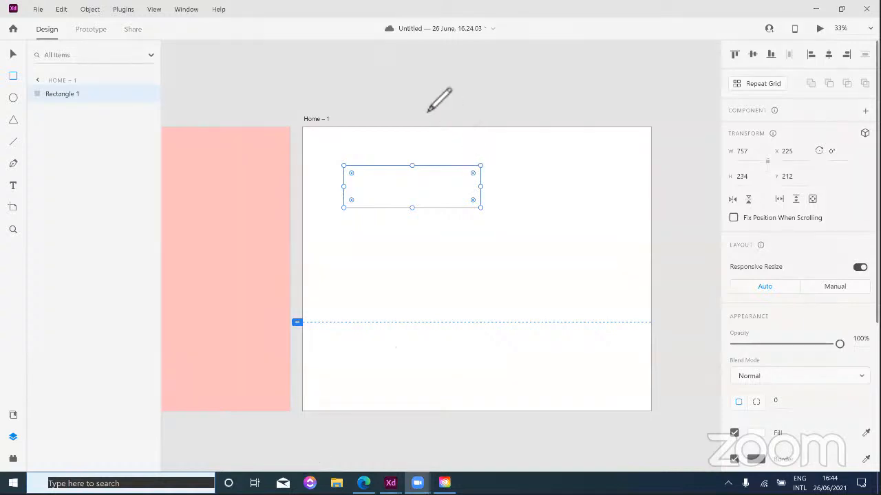
pyautogui.moveTo(475, 89); pyautogui.dragTo(532, 88)
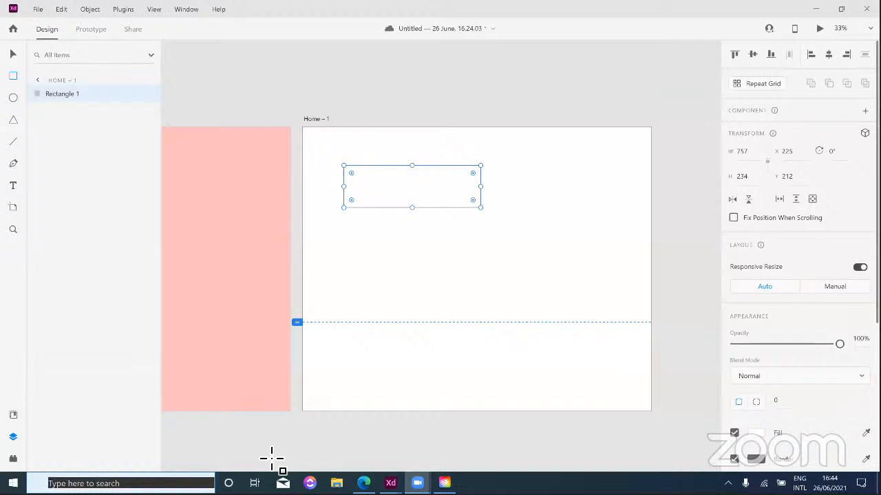
pyautogui.click(464, 111)
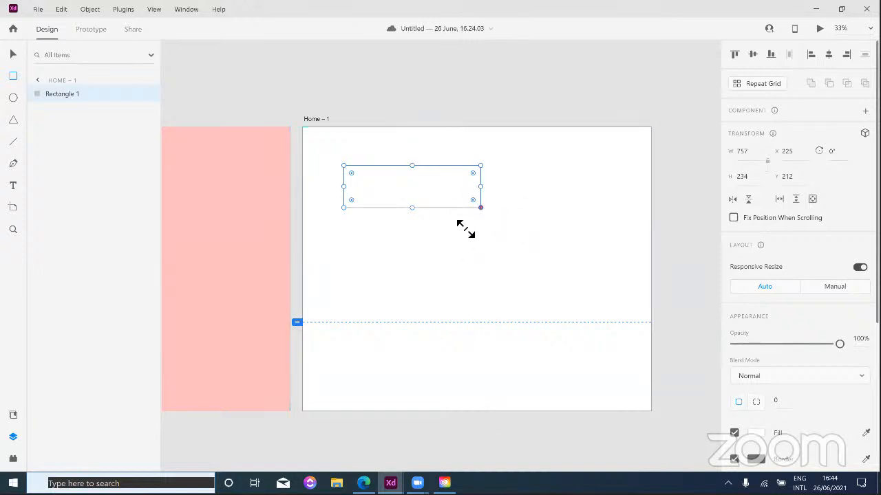
pyautogui.moveTo(466, 229); pyautogui.dragTo(441, 248)
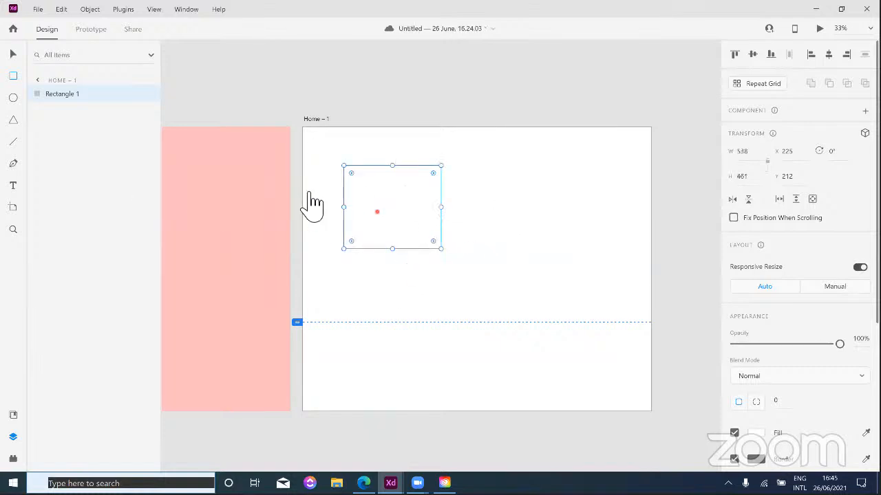
pyautogui.press('Delete')
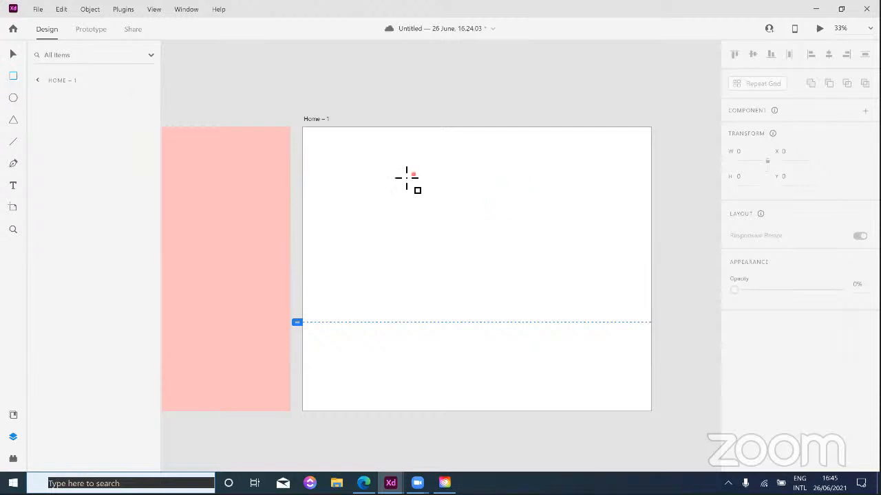
# Step: Draw a rectangle in the upper part of the Home – 1 artboard and resize it to about 420 by 323
pyautogui.moveTo(382, 170)
pyautogui.mouseDown()
pyautogui.moveTo(497, 222)
pyautogui.moveTo(515, 257)
pyautogui.moveTo(490, 240)
pyautogui.moveTo(576, 252)
pyautogui.moveTo(482, 254)
pyautogui.moveTo(419, 177)
pyautogui.moveTo(393, 175)
pyautogui.moveTo(505, 227)
pyautogui.moveTo(467, 247)
pyautogui.moveTo(480, 252)
pyautogui.moveTo(477, 244)
pyautogui.mouseUp()
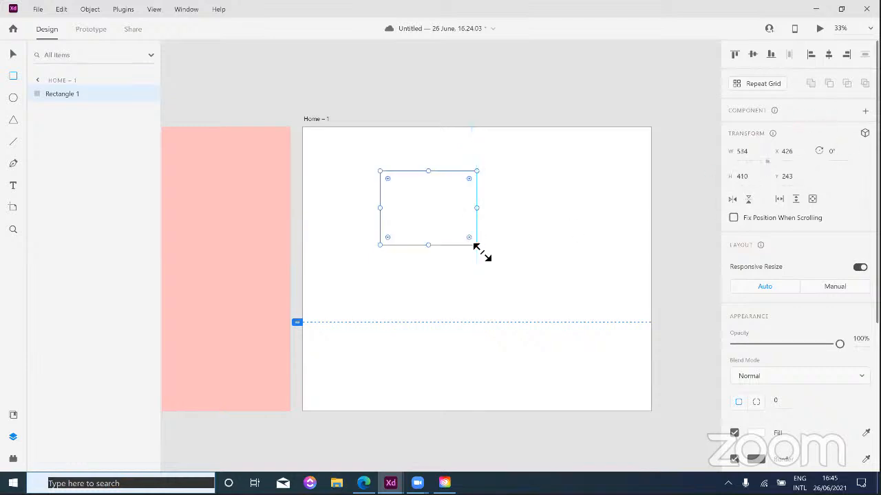
pyautogui.moveTo(511, 265); pyautogui.dragTo(490, 236)
pyautogui.moveTo(542, 263); pyautogui.dragTo(470, 237)
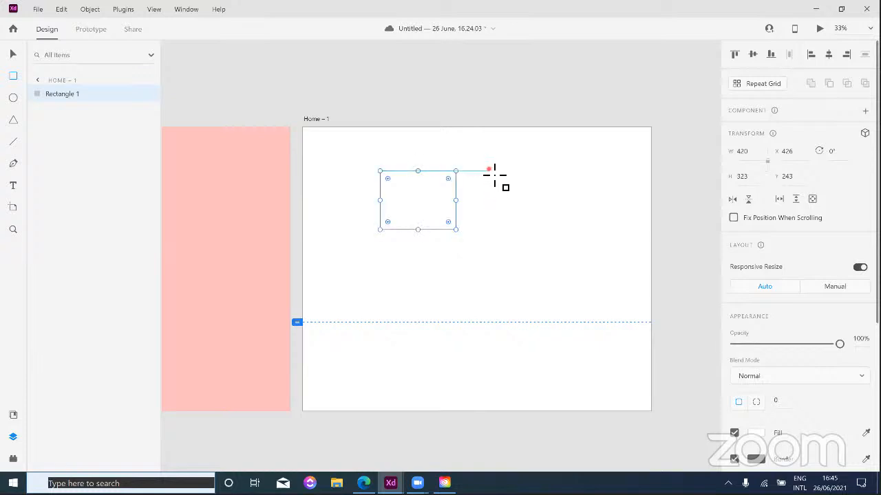
# Step: Draw a square about 203 by 203 beside the first rectangle and a third rectangle below them, scaled to about 206 by 219
pyautogui.moveTo(494, 174); pyautogui.dragTo(558, 215)
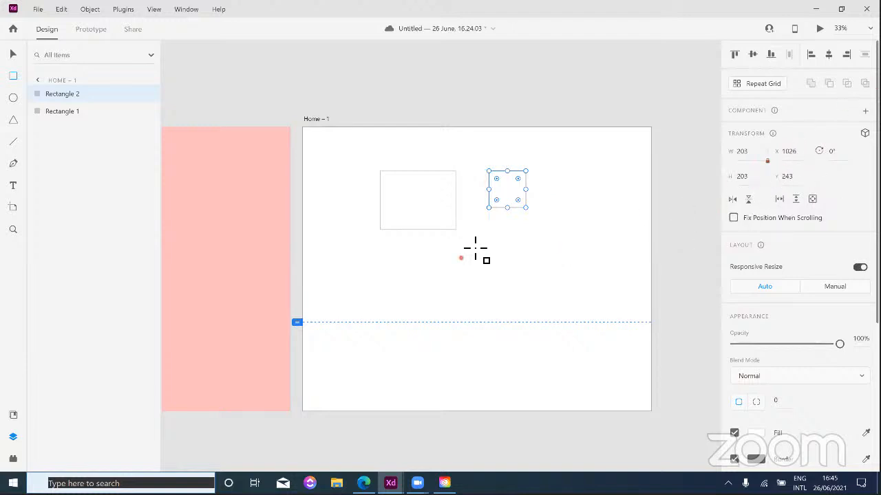
pyautogui.moveTo(469, 236)
pyautogui.mouseDown()
pyautogui.moveTo(537, 255)
pyautogui.moveTo(546, 295)
pyautogui.moveTo(541, 305)
pyautogui.moveTo(528, 298)
pyautogui.mouseUp()
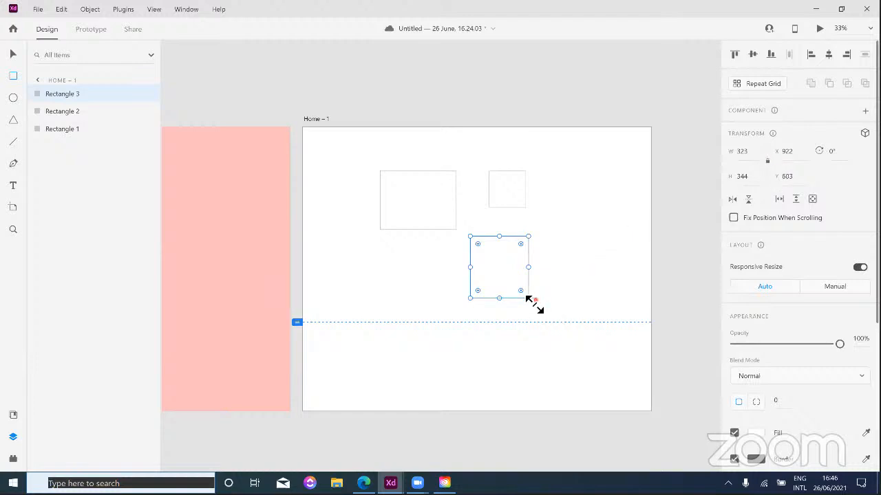
pyautogui.moveTo(529, 297); pyautogui.dragTo(550, 273)
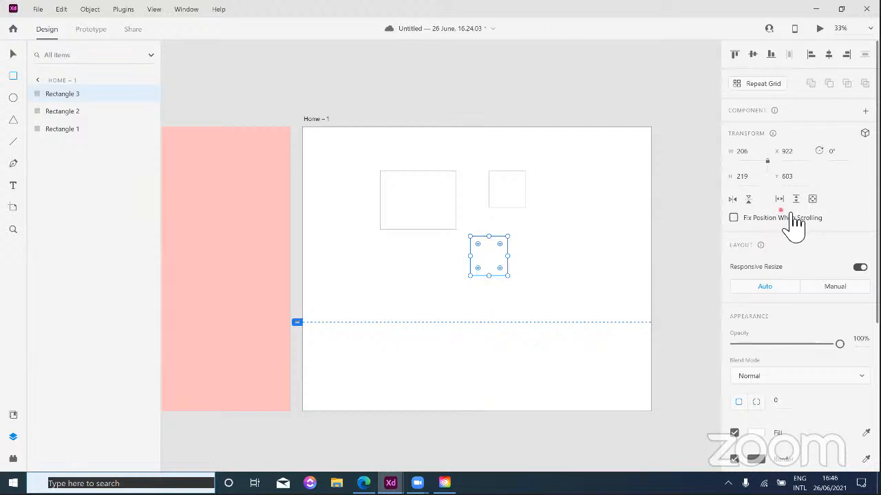
# Step: Fill the third rectangle with the solid brownish red #965C5C
pyautogui.scroll(-5, 795, 223)
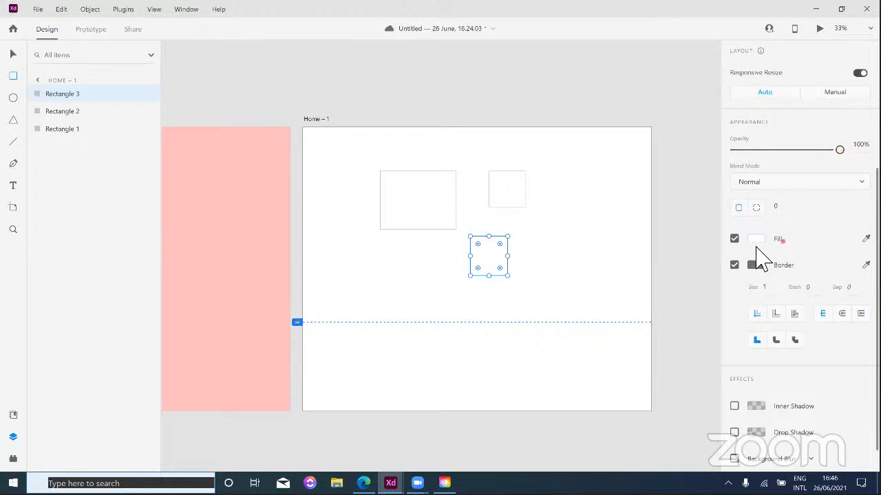
pyautogui.click(756, 238)
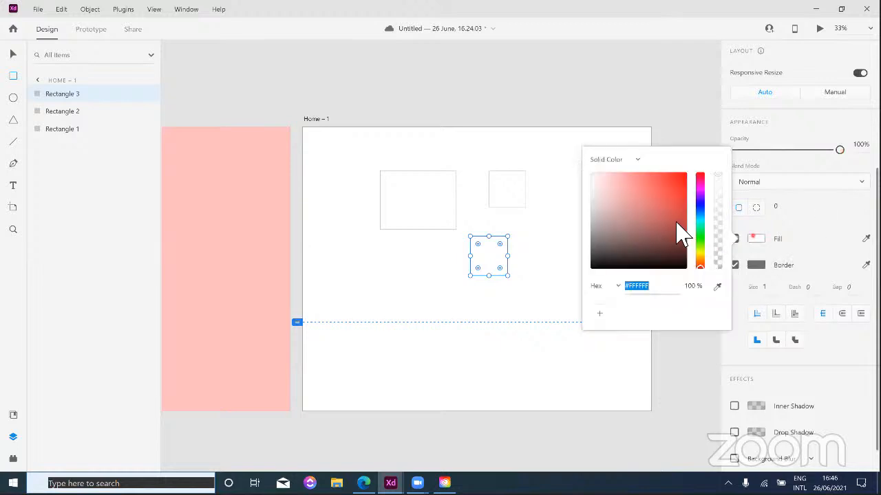
pyautogui.moveTo(640, 230); pyautogui.dragTo(627, 212)
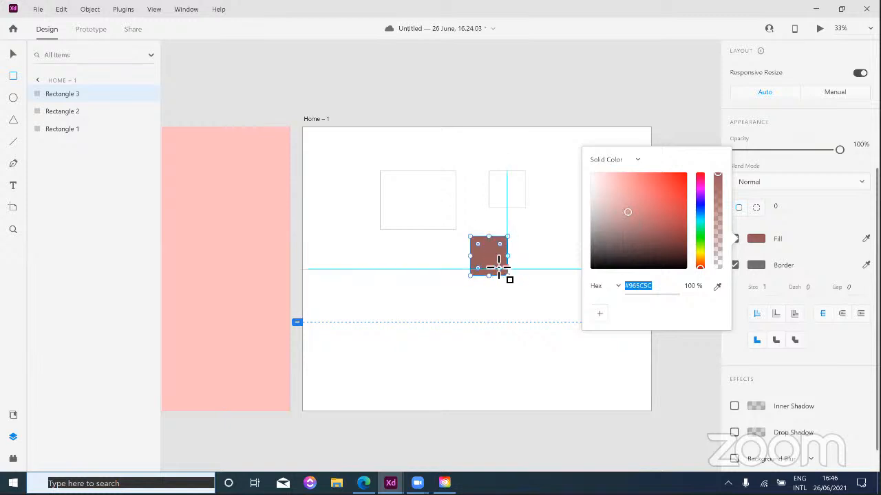
pyautogui.click(507, 269)
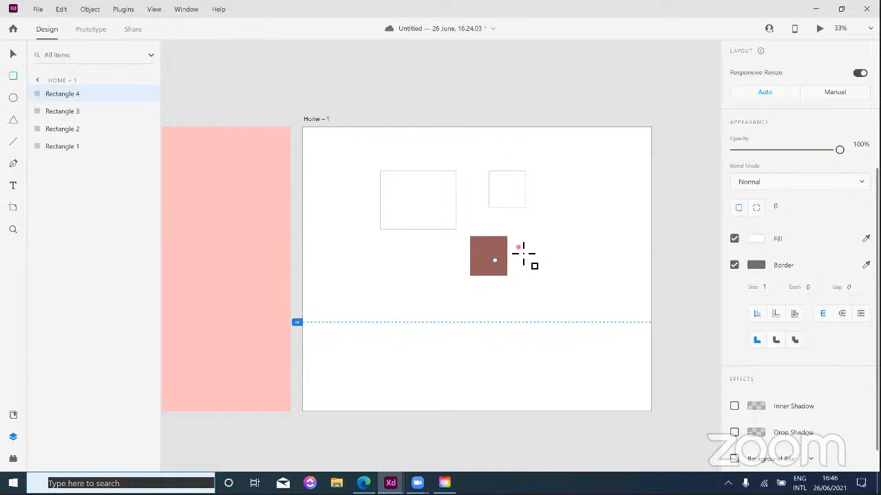
# Step: Select the filled rectangle and enlarge it proportionally to about 417 by 445
pyautogui.hotkey('ctrl', '=')
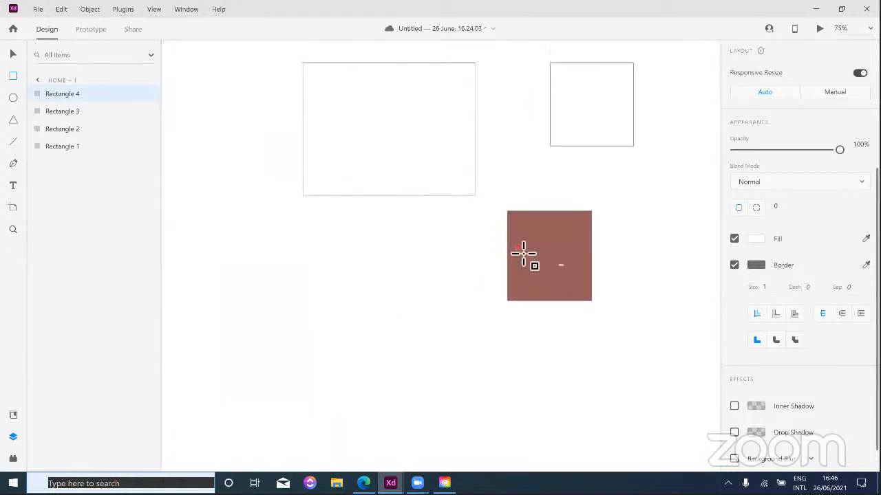
pyautogui.click(13, 54)
pyautogui.click(569, 257)
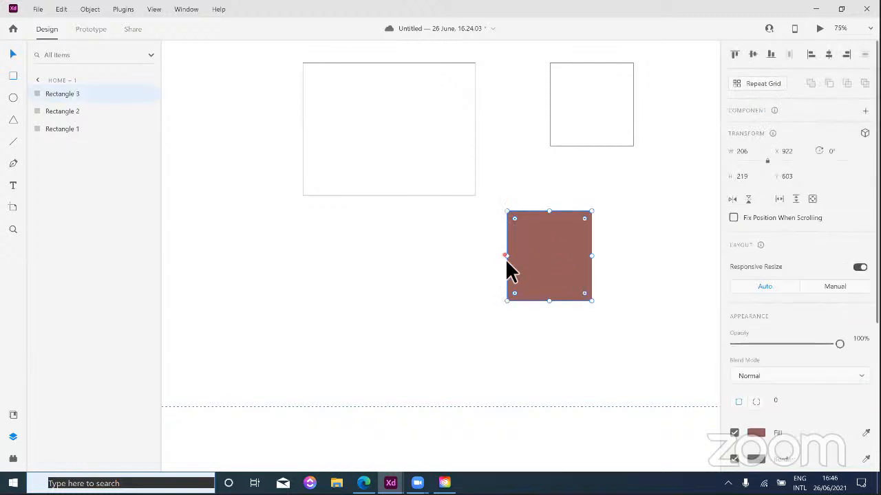
pyautogui.moveTo(507, 258); pyautogui.dragTo(420, 268)
# Step: Change the enlarged rectangle's solid fill to a brighter red, about #BC4343
pyautogui.scroll(-2, 769, 354)
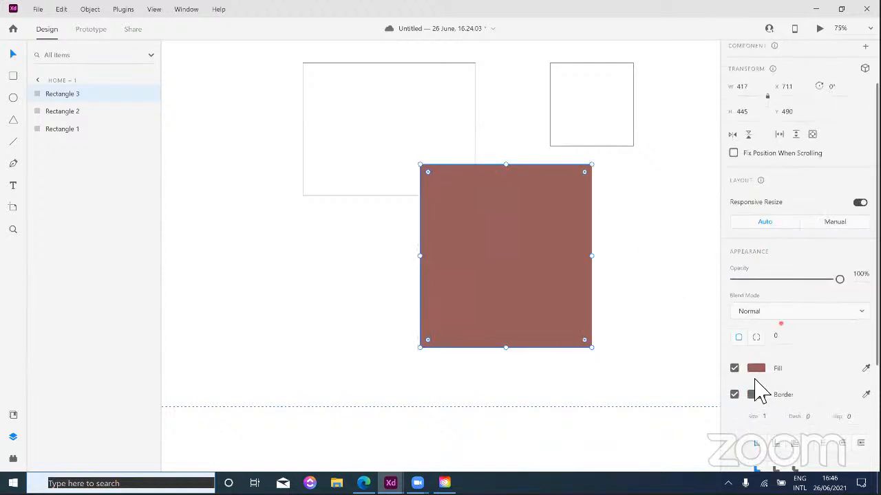
pyautogui.click(755, 368)
pyautogui.click(662, 346)
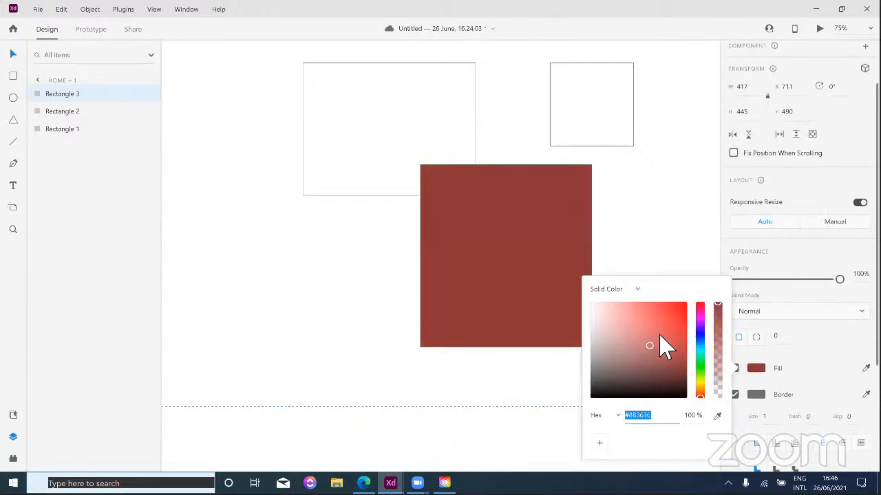
pyautogui.moveTo(662, 368)
pyautogui.mouseDown()
pyautogui.moveTo(635, 370)
pyautogui.moveTo(652, 327)
pyautogui.mouseUp()
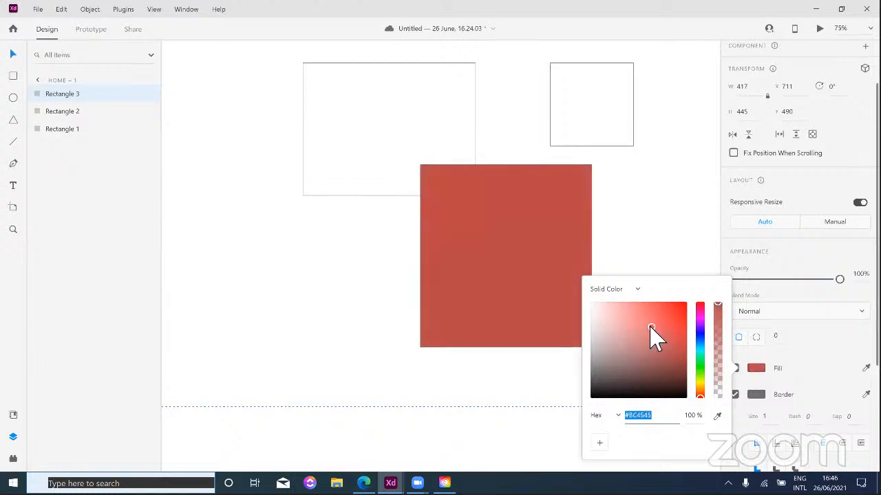
# Step: Switch the rectangle's fill to a linear gradient and move its start point inside the shape so the gradient is slightly slanted
pyautogui.click(640, 292)
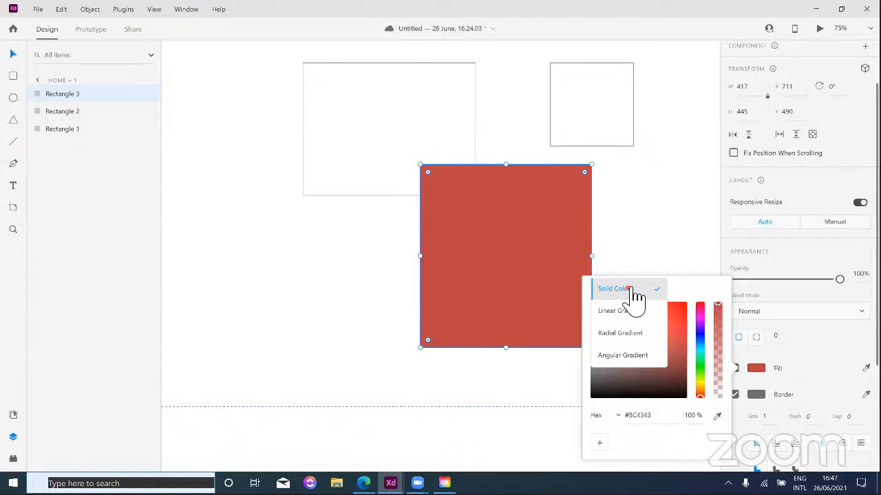
pyautogui.click(633, 315)
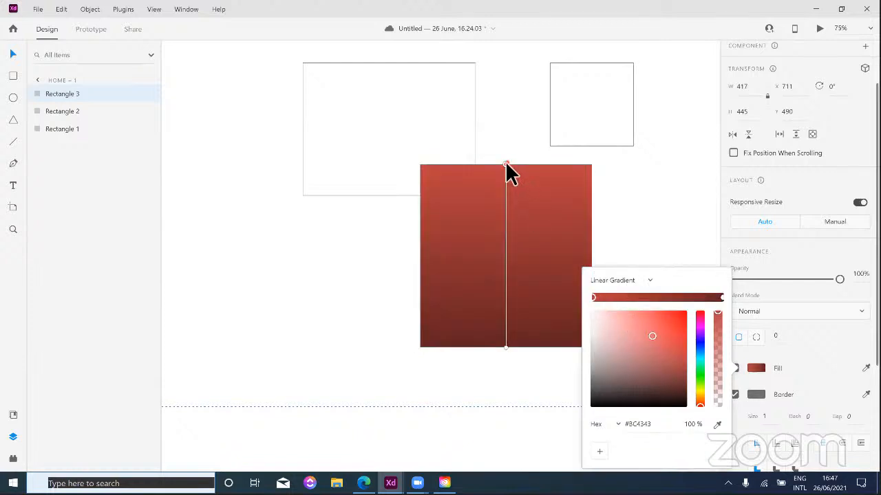
pyautogui.moveTo(507, 165); pyautogui.dragTo(482, 205)
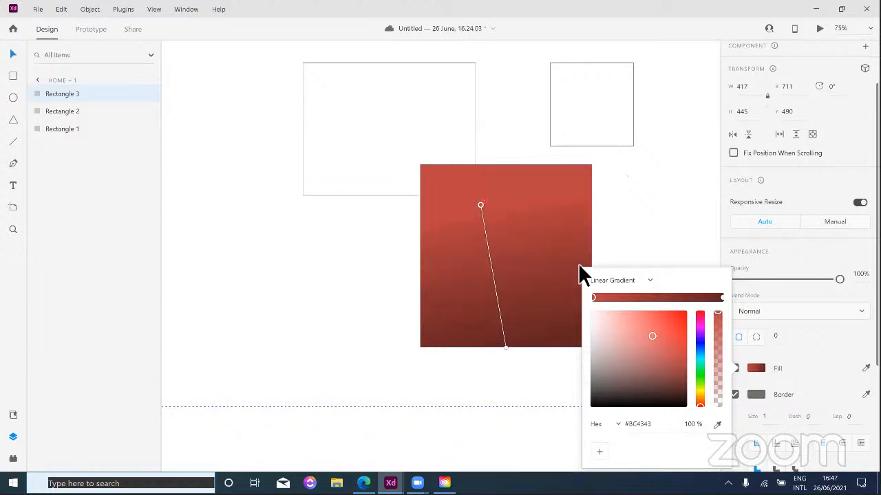
# Step: Set the gradient's start colour to teal #43AFBC and its end colour to violet-blue #3B14D6
pyautogui.click(595, 298)
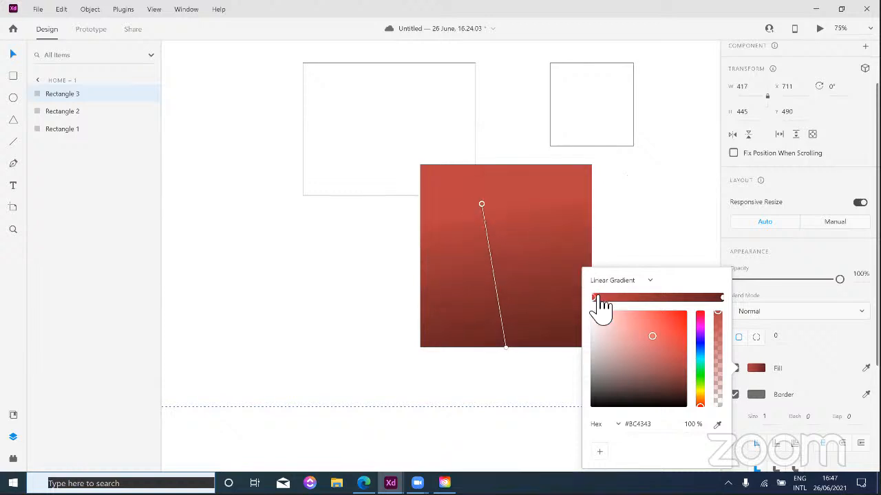
pyautogui.click(702, 357)
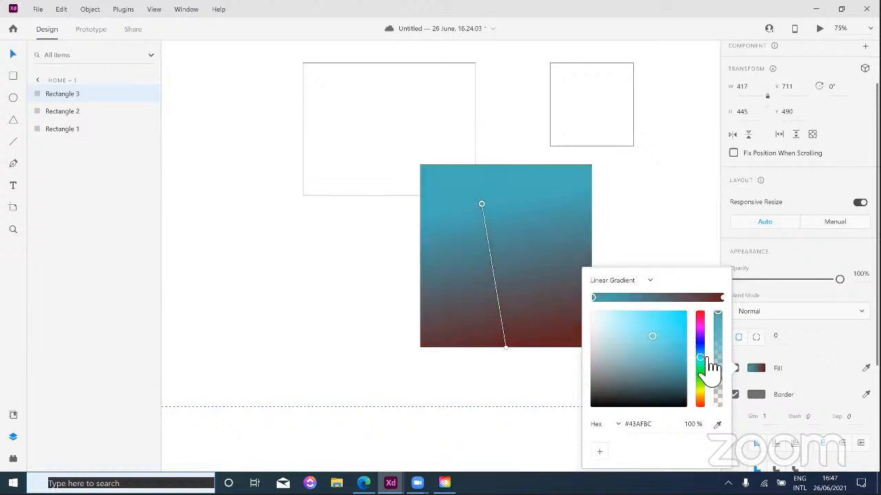
pyautogui.click(723, 298)
pyautogui.click(678, 326)
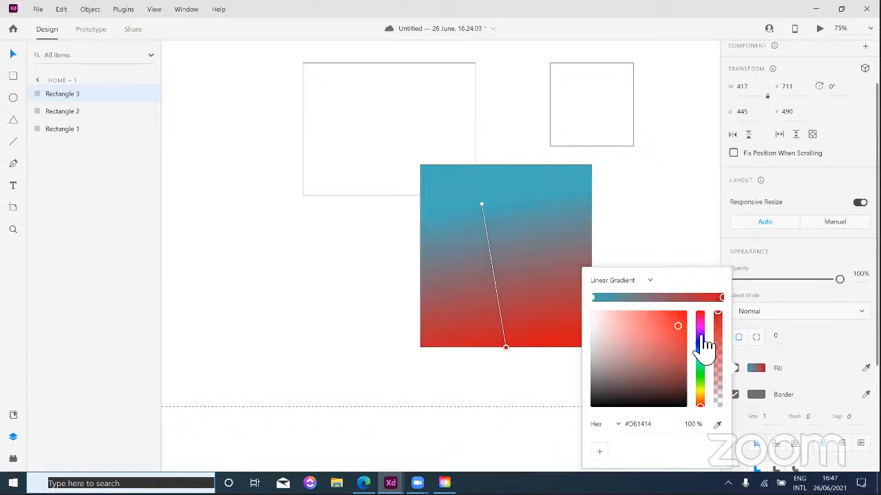
pyautogui.click(700, 339)
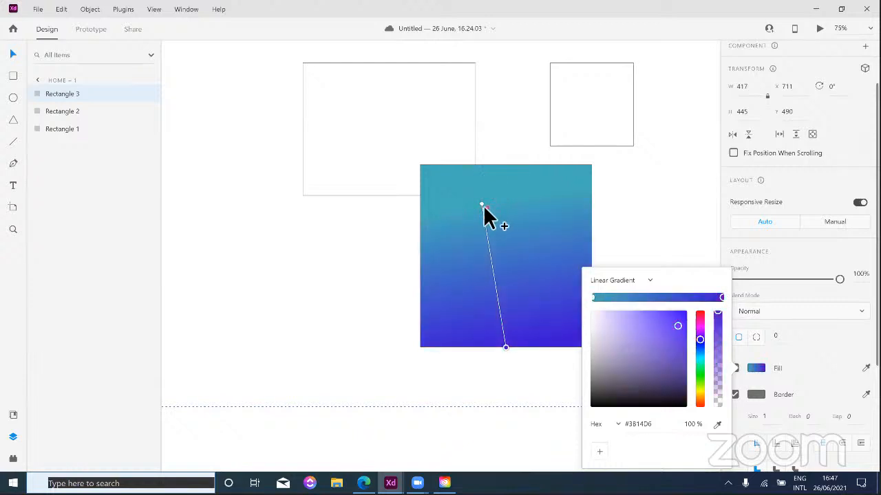
# Step: Move the gradient's start point beyond the rectangle's upper right corner and add a pink #C93F6E intermediate stop nearer the end
pyautogui.moveTo(482, 204); pyautogui.dragTo(659, 167)
pyautogui.moveTo(656, 128); pyautogui.dragTo(576, 210)
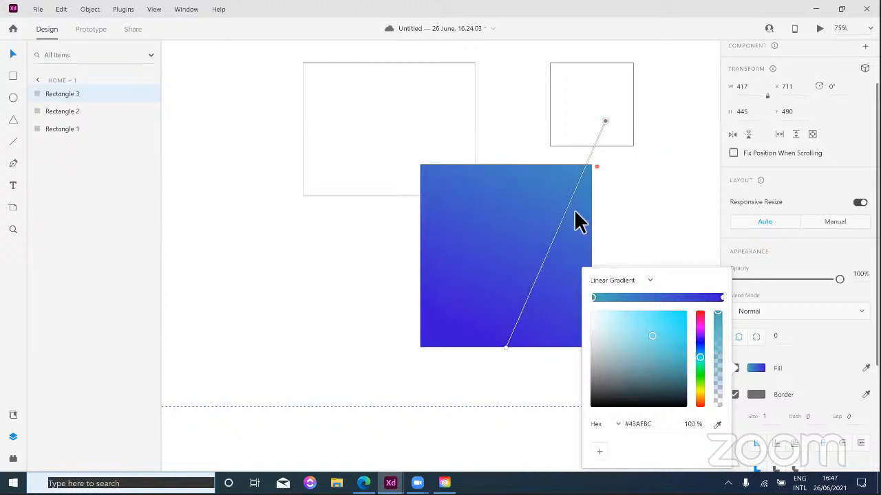
pyautogui.click(659, 298)
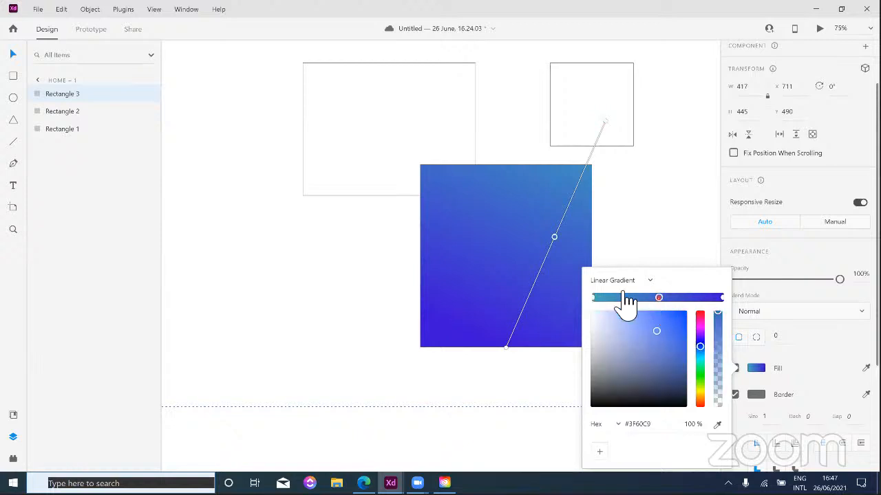
pyautogui.click(703, 319)
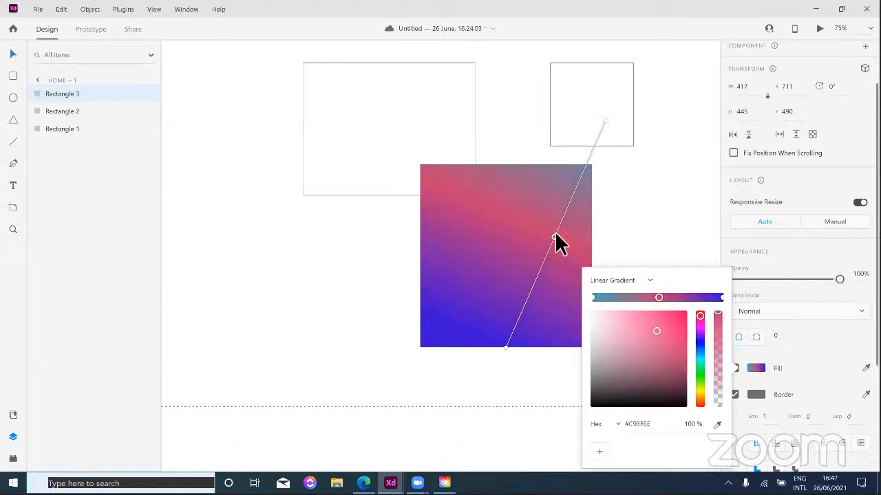
pyautogui.moveTo(477, 250); pyautogui.dragTo(514, 206)
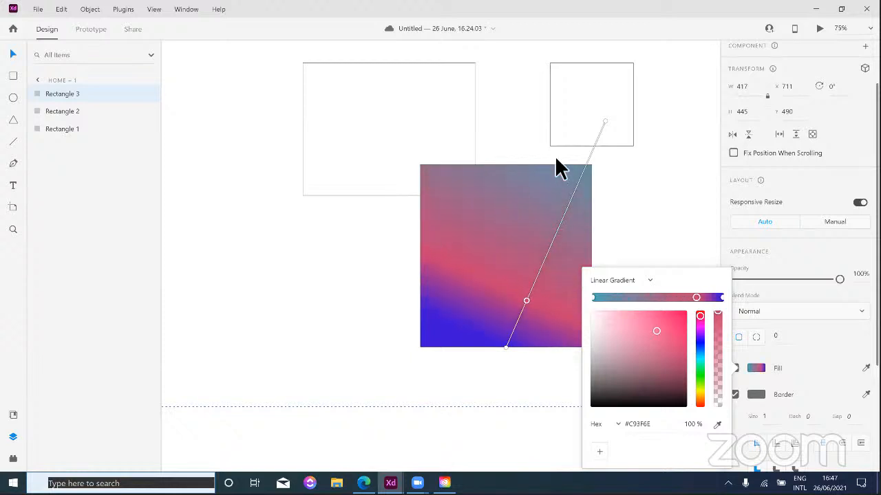
# Step: Reposition the gradient's start point just above the rectangle's top edge and move the pink stop to about the gradient's middle
pyautogui.moveTo(601, 113); pyautogui.dragTo(356, 180)
pyautogui.moveTo(543, 202); pyautogui.dragTo(540, 132)
pyautogui.moveTo(650, 297); pyautogui.dragTo(653, 279)
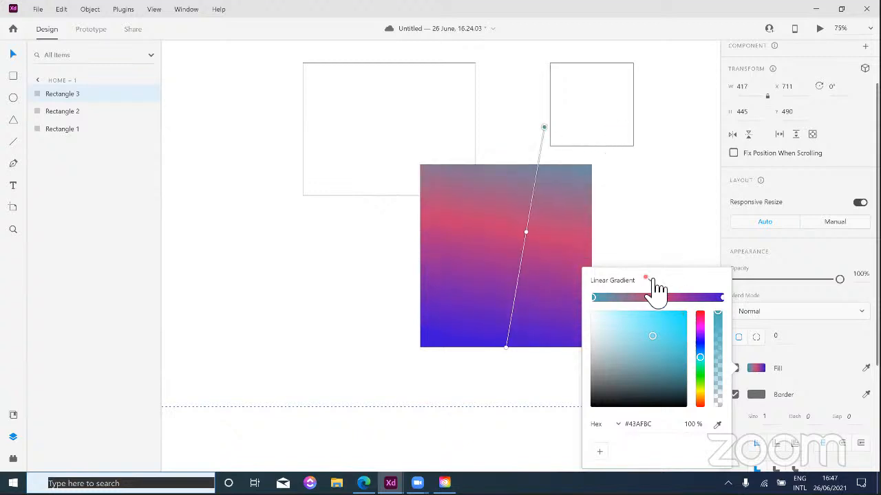
# Step: Change the rectangle's fill to a radial gradient with its end point just beyond the right edge, and remove the pink middle stop
pyautogui.click(651, 280)
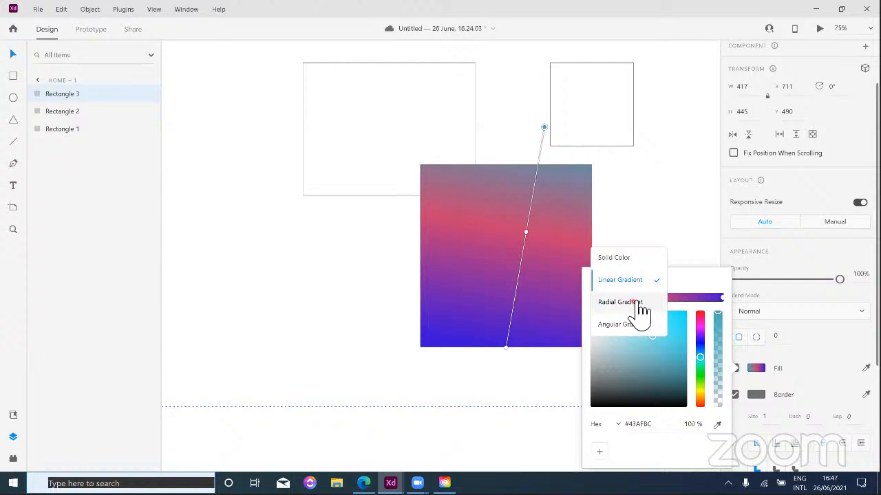
pyautogui.click(636, 303)
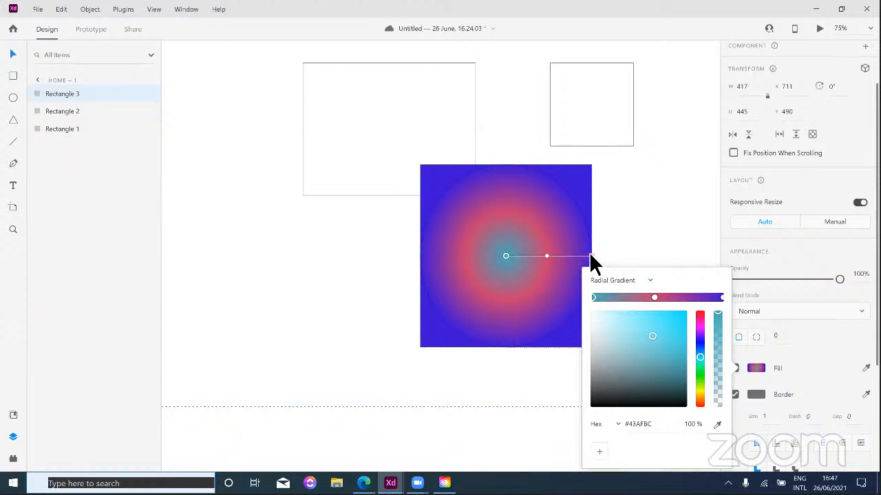
pyautogui.moveTo(589, 255); pyautogui.dragTo(668, 130)
pyautogui.moveTo(600, 196); pyautogui.dragTo(600, 197)
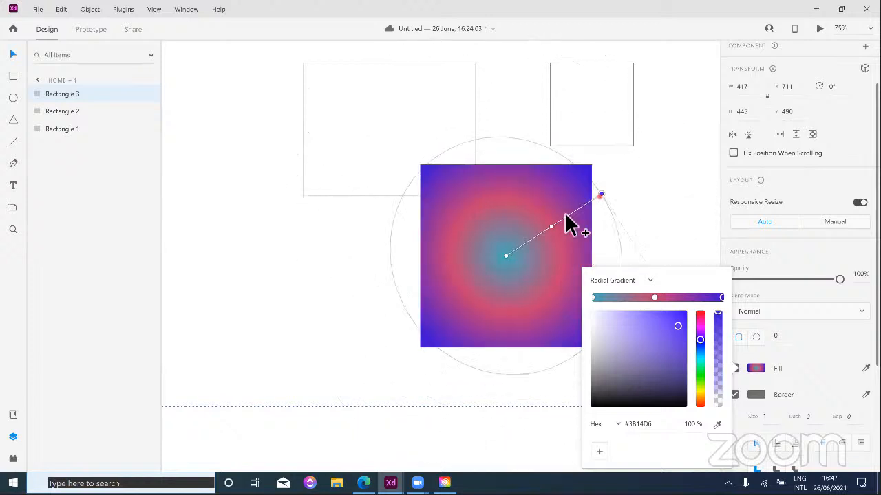
pyautogui.moveTo(552, 226)
pyautogui.mouseDown()
pyautogui.moveTo(501, 263)
pyautogui.moveTo(556, 241)
pyautogui.mouseUp()
pyautogui.moveTo(660, 297); pyautogui.dragTo(674, 227)
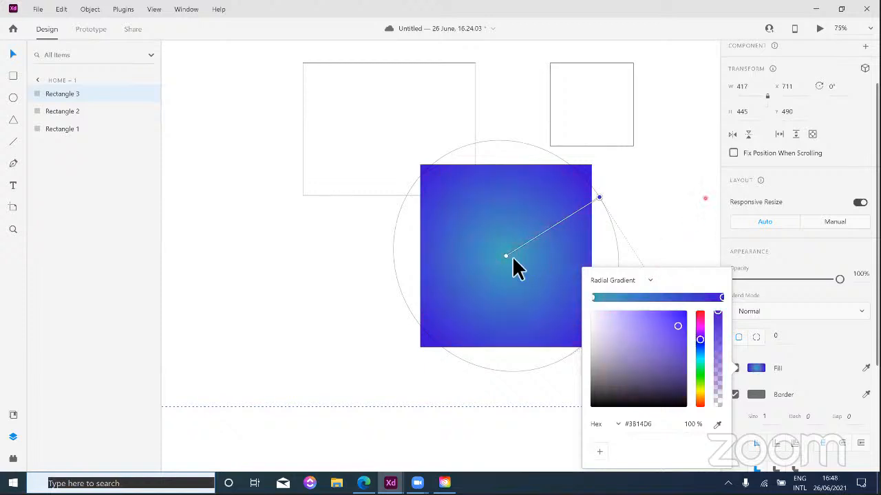
# Step: Switch the fill to an angular gradient, shift its centre towards the rectangle's left side and rotate it so the colour seam slopes down rightwards
pyautogui.click(657, 284)
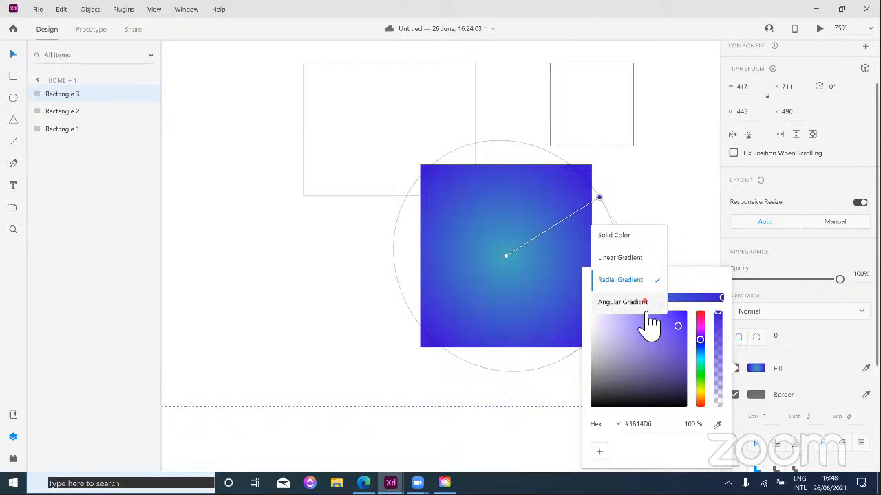
pyautogui.click(647, 305)
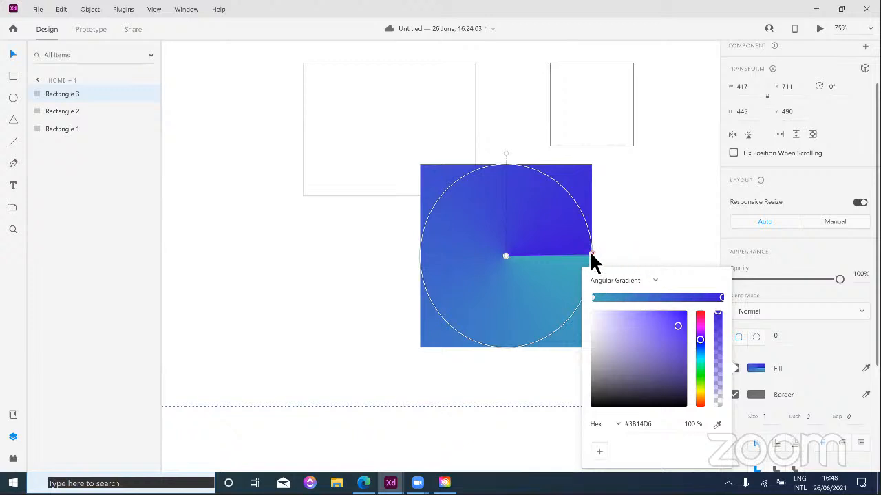
pyautogui.moveTo(590, 252); pyautogui.dragTo(598, 216)
pyautogui.moveTo(593, 185); pyautogui.dragTo(605, 255)
pyautogui.moveTo(497, 285); pyautogui.dragTo(455, 267)
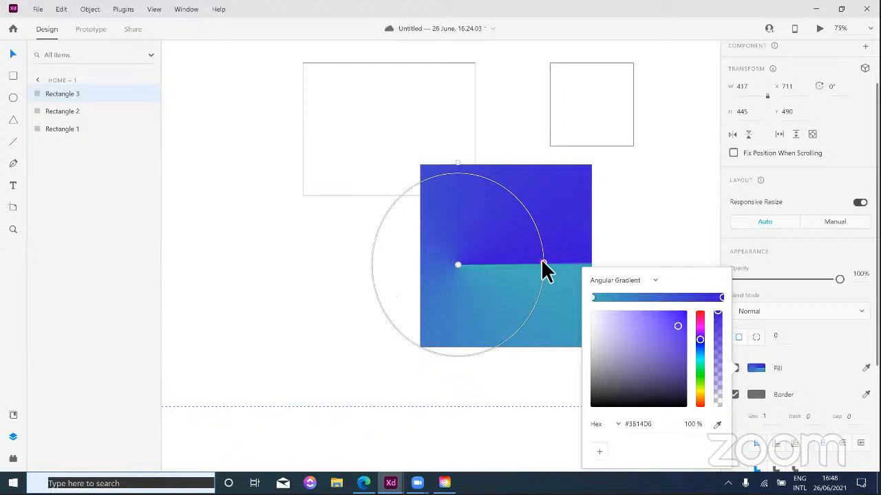
pyautogui.moveTo(542, 261); pyautogui.dragTo(566, 249)
pyautogui.moveTo(471, 168); pyautogui.dragTo(549, 181)
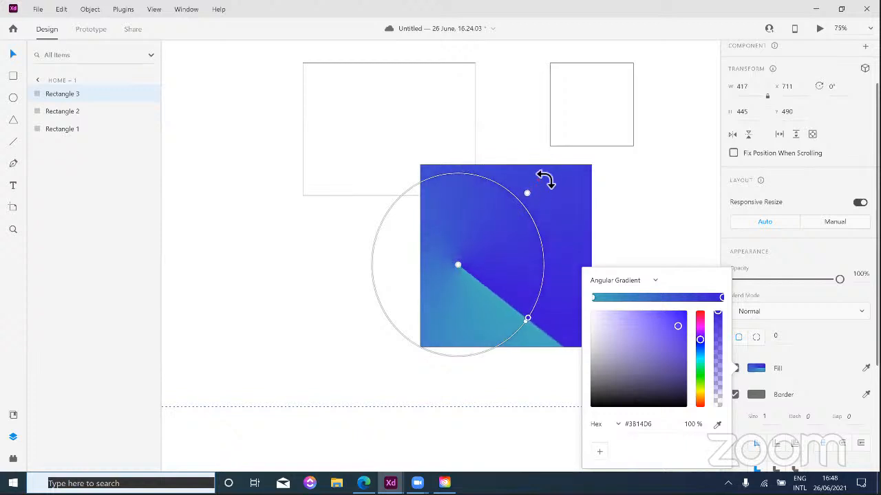
# Step: Set the angular gradient's start colour to light teal #5DC7D4 and move its centre back to about the rectangle's middle
pyautogui.click(594, 297)
pyautogui.click(644, 326)
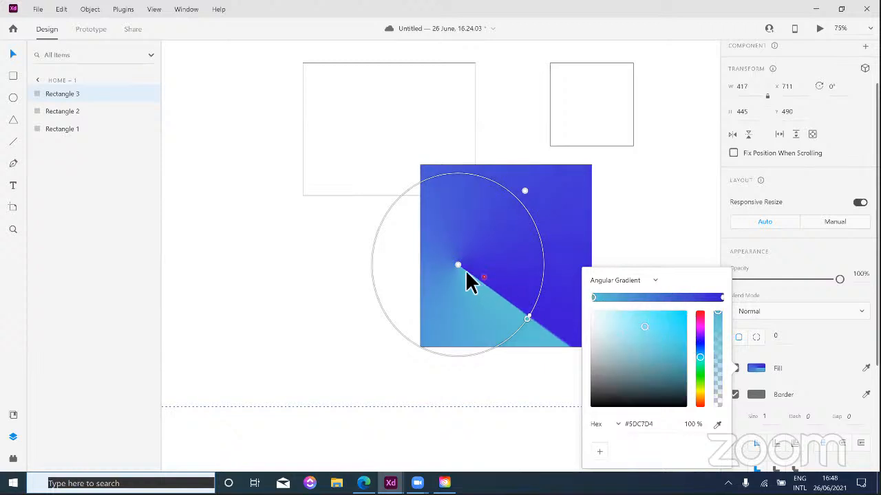
pyautogui.moveTo(466, 271); pyautogui.dragTo(518, 263)
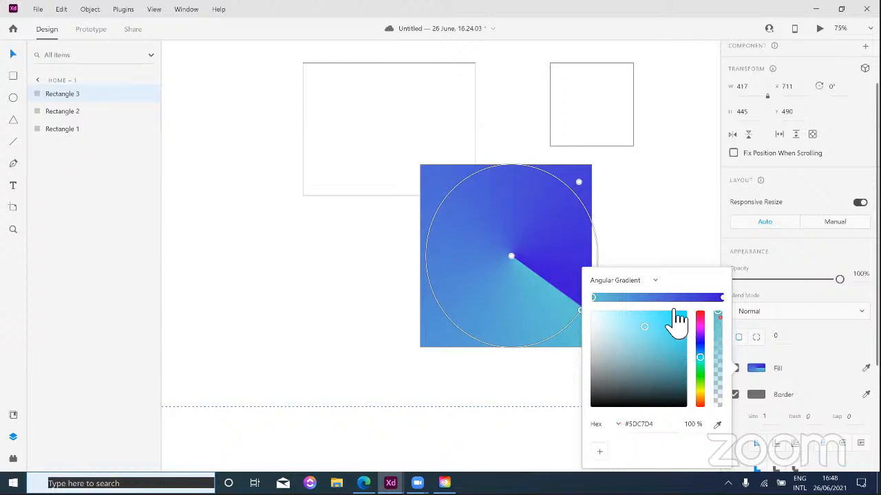
# Step: Switch the rectangle's fill to a solid colour, try its fill opacity at 42% and return it to 100%
pyautogui.click(657, 282)
pyautogui.click(644, 215)
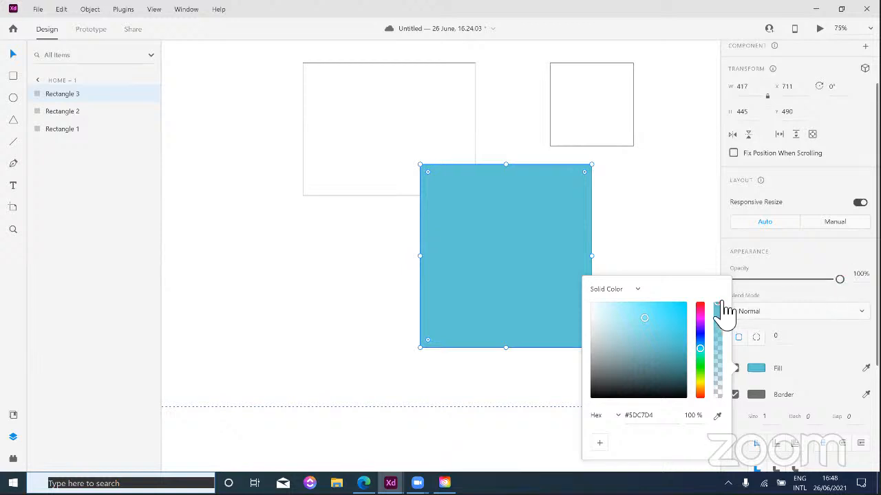
pyautogui.moveTo(724, 344); pyautogui.dragTo(716, 305)
pyautogui.click(720, 358)
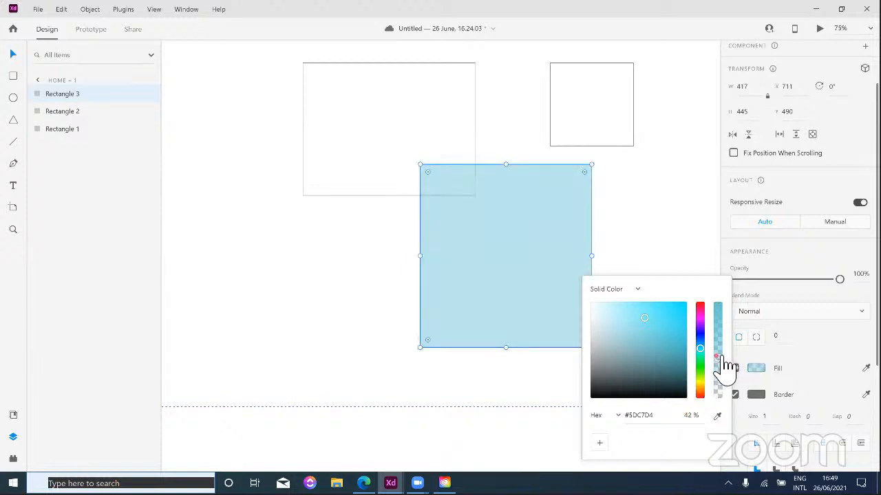
pyautogui.moveTo(720, 357); pyautogui.dragTo(727, 305)
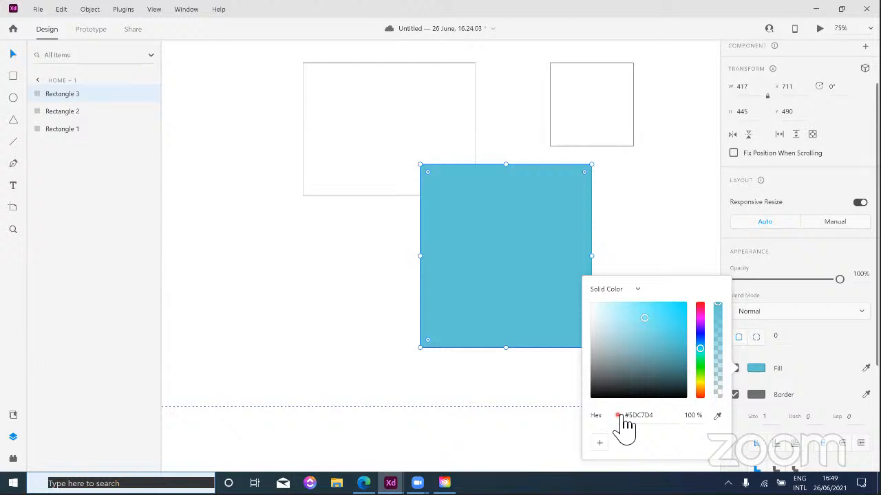
# Step: Show the fill colour's values as RGB, return them to Hex and close the colour picker
pyautogui.click(619, 416)
pyautogui.click(617, 440)
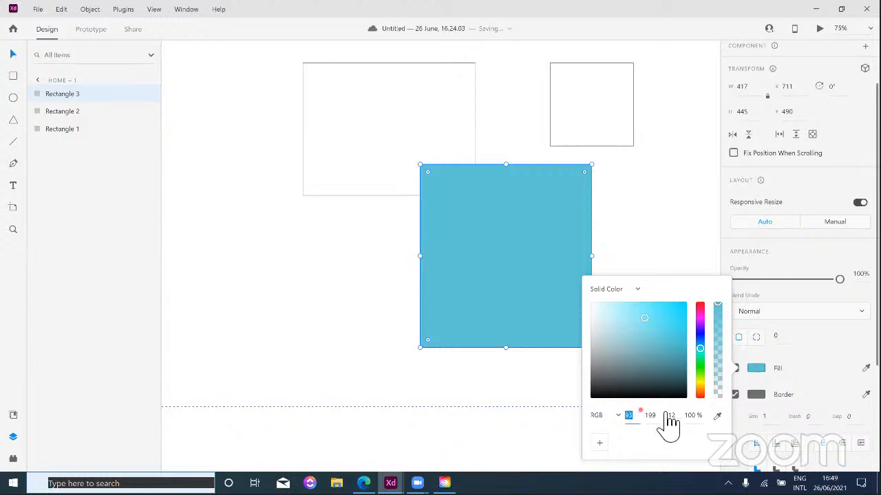
pyautogui.click(618, 415)
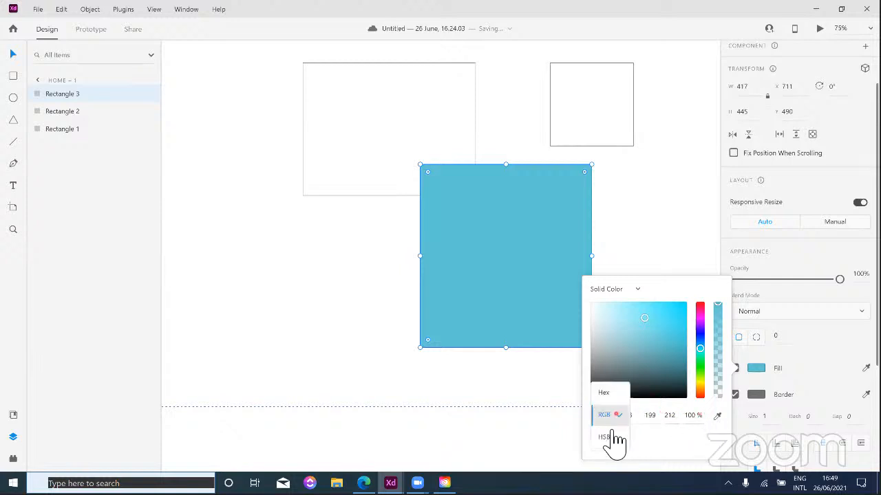
pyautogui.click(606, 393)
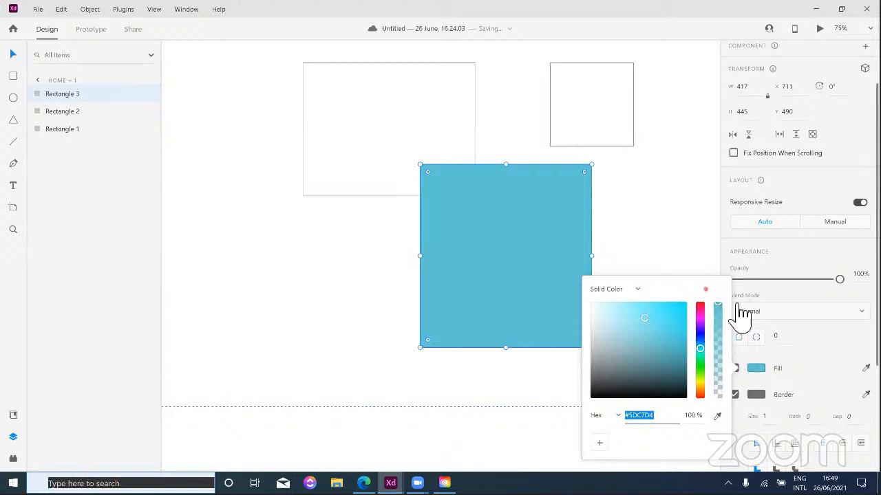
pyautogui.click(828, 339)
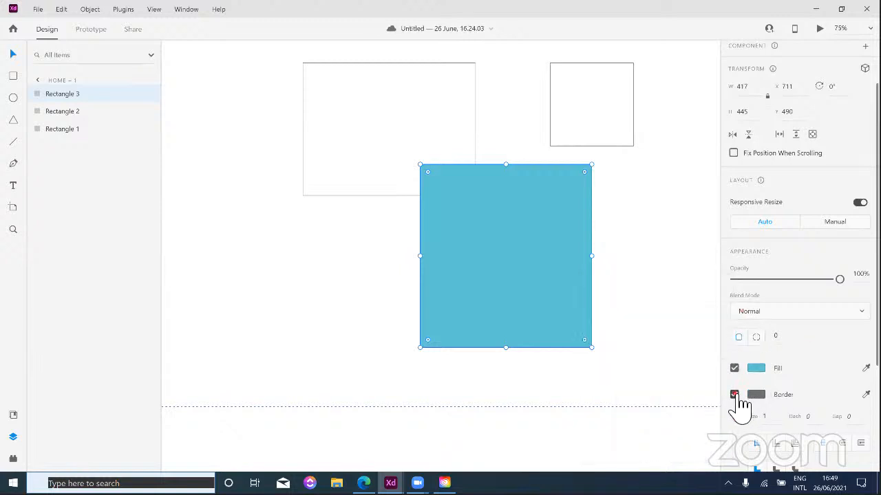
# Step: Turn the rectangle's border off and on again, and recolour the border bright red
pyautogui.click(737, 396)
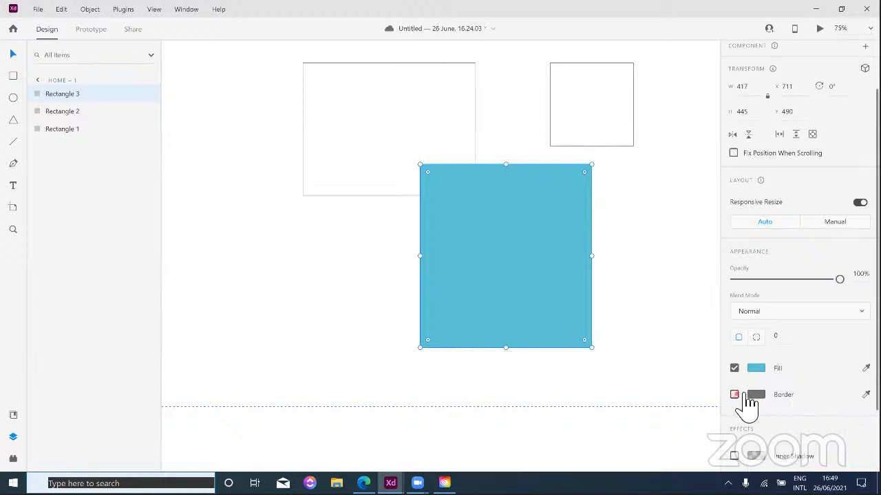
pyautogui.click(734, 396)
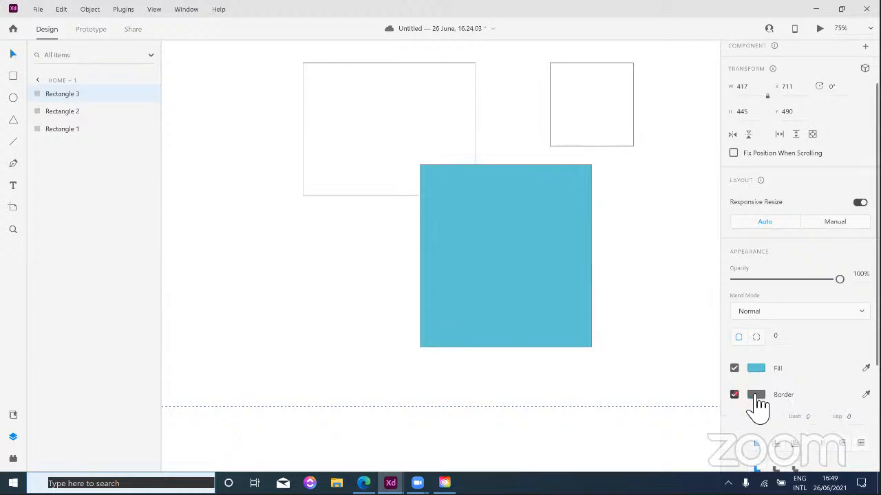
pyautogui.click(755, 394)
pyautogui.moveTo(665, 363); pyautogui.dragTo(668, 327)
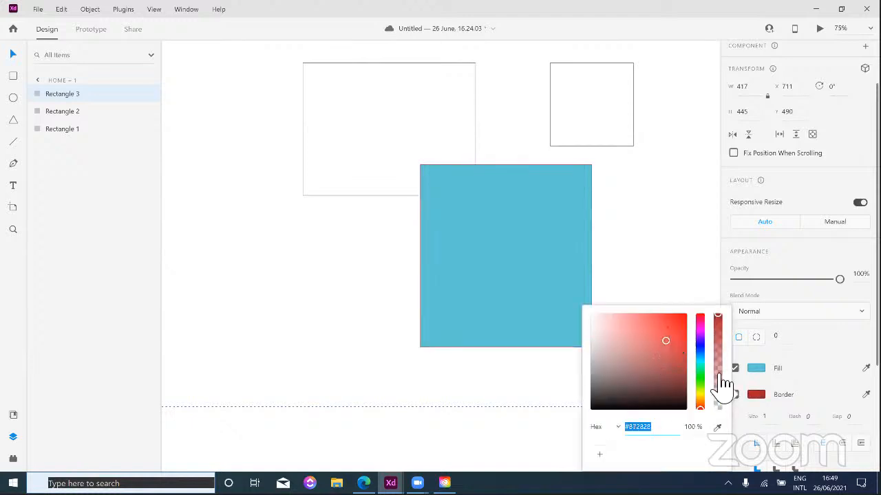
# Step: Set the rectangle's border size to 21
pyautogui.click(774, 421)
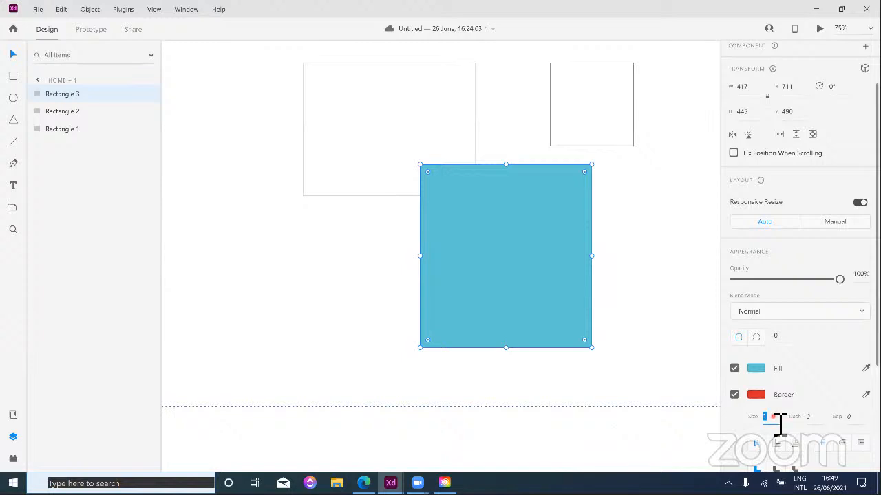
pyautogui.hotkey('shift', 'Up')
pyautogui.hotkey('shift', 'Up')
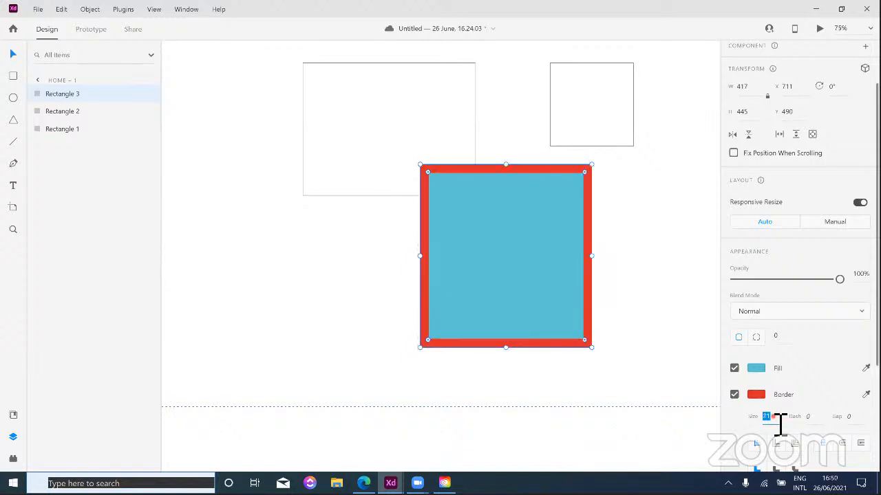
# Step: Try the inner and outer stroke alignments on the red border, and set it to Center Stroke
pyautogui.scroll(-1, 612, 334)
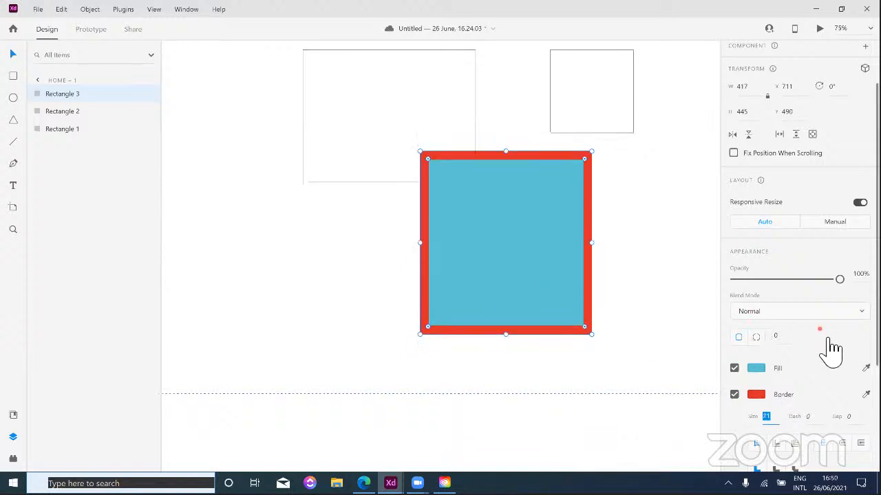
pyautogui.scroll(-2, 823, 353)
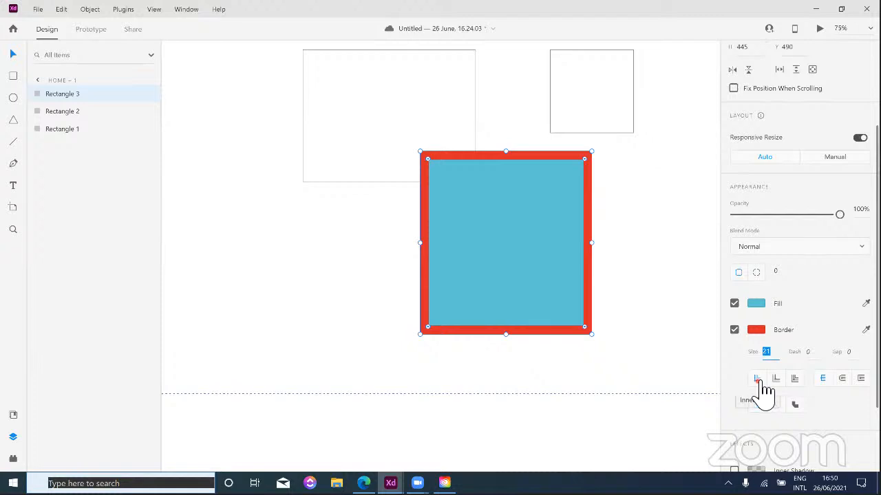
pyautogui.hotkey('ctrl', '1')
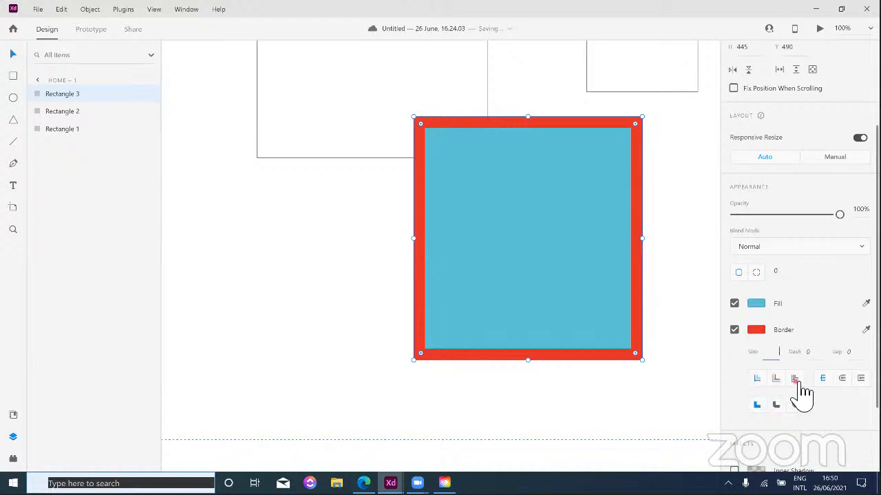
pyautogui.click(757, 377)
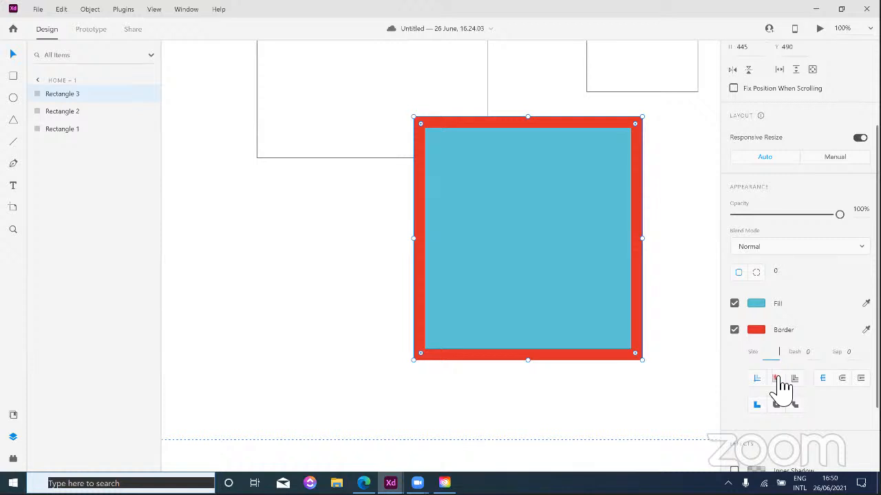
pyautogui.click(778, 378)
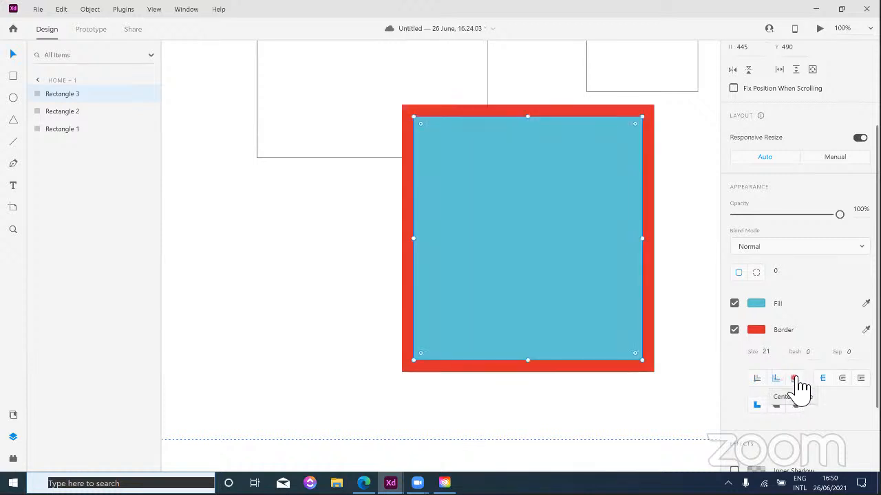
pyautogui.click(796, 379)
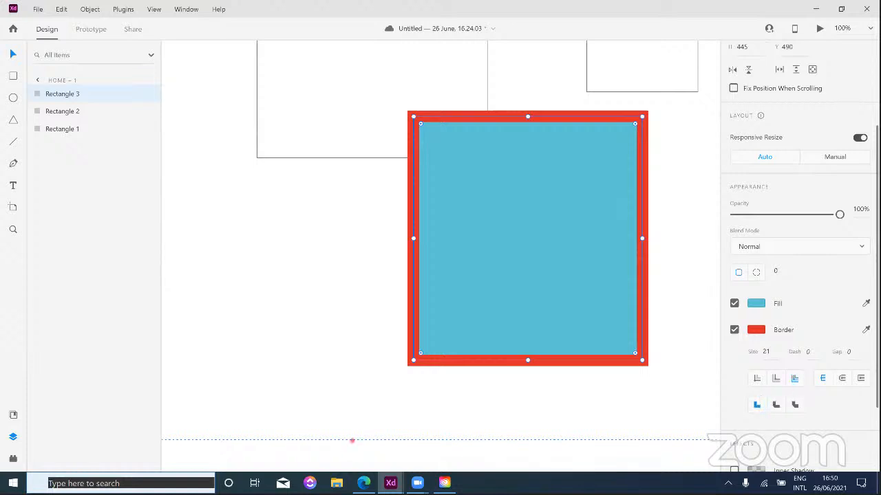
pyautogui.click(383, 410)
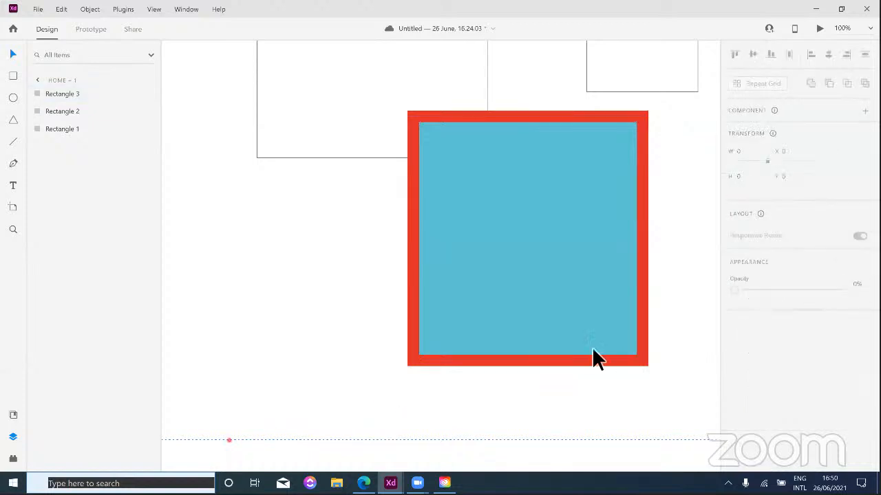
pyautogui.click(607, 307)
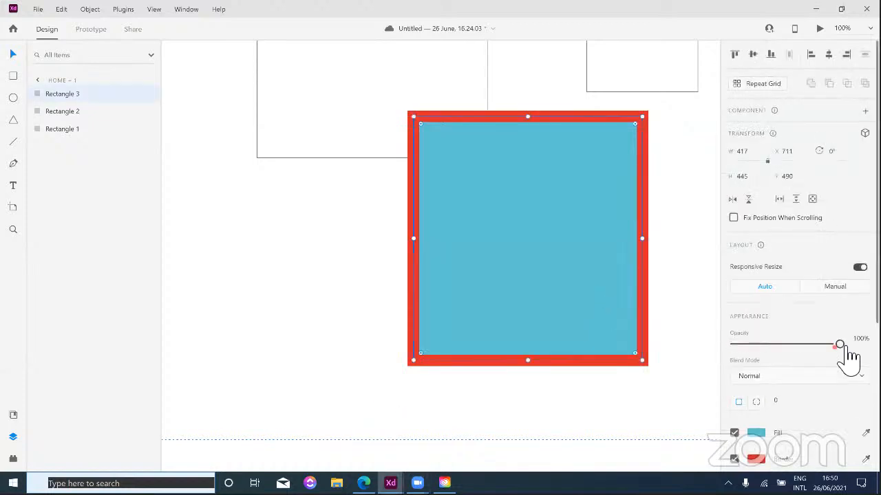
# Step: Keep the border's butt cap, try the round join and set the corners to a bevel join
pyautogui.scroll(-5, 839, 347)
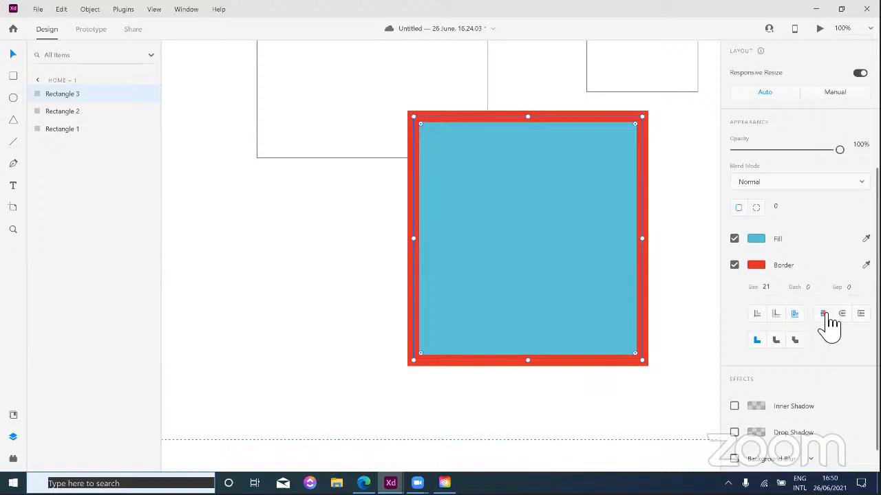
pyautogui.click(824, 314)
pyautogui.click(771, 340)
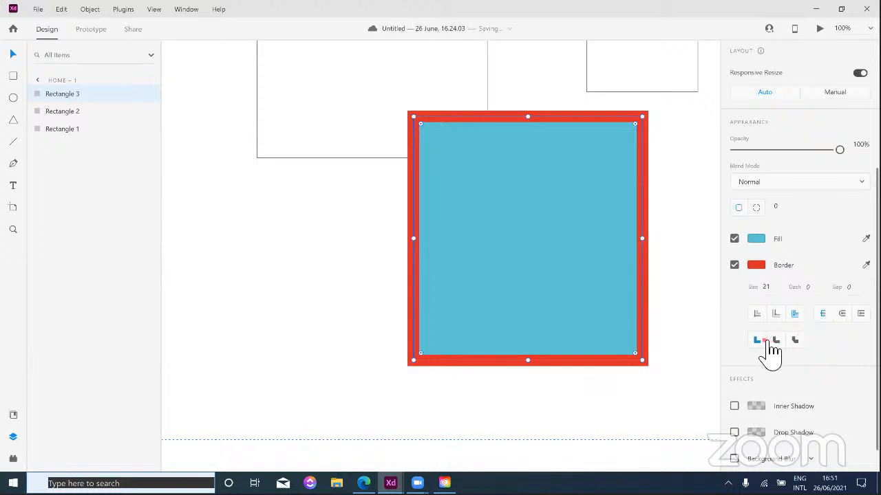
pyautogui.click(772, 341)
pyautogui.click(795, 340)
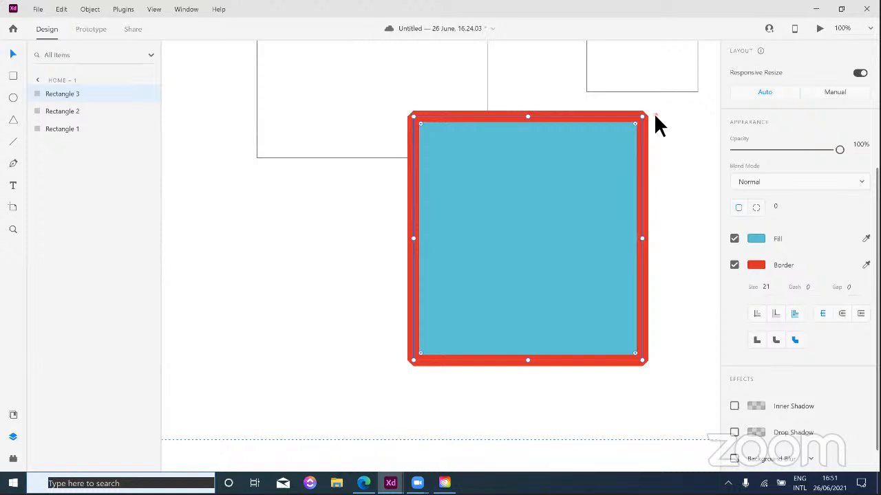
# Step: Turn off the rectangle's border and open its corner radius for editing
pyautogui.click(734, 265)
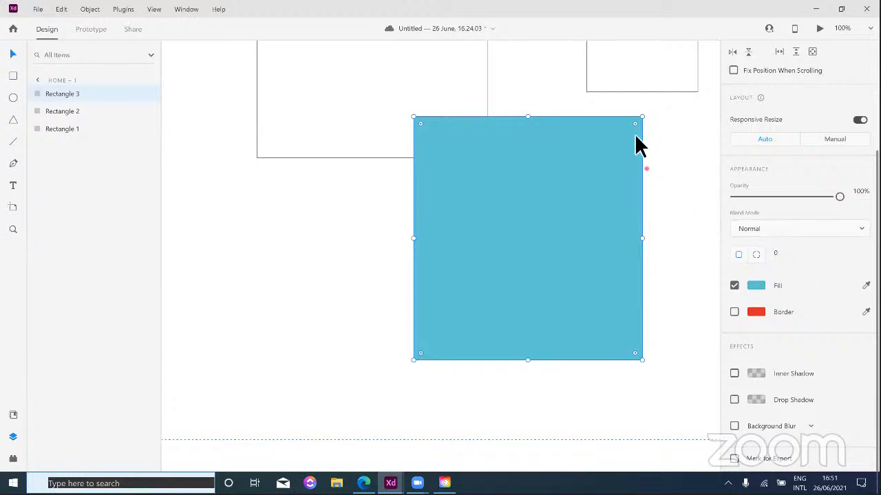
pyautogui.click(789, 260)
pyautogui.click(392, 45)
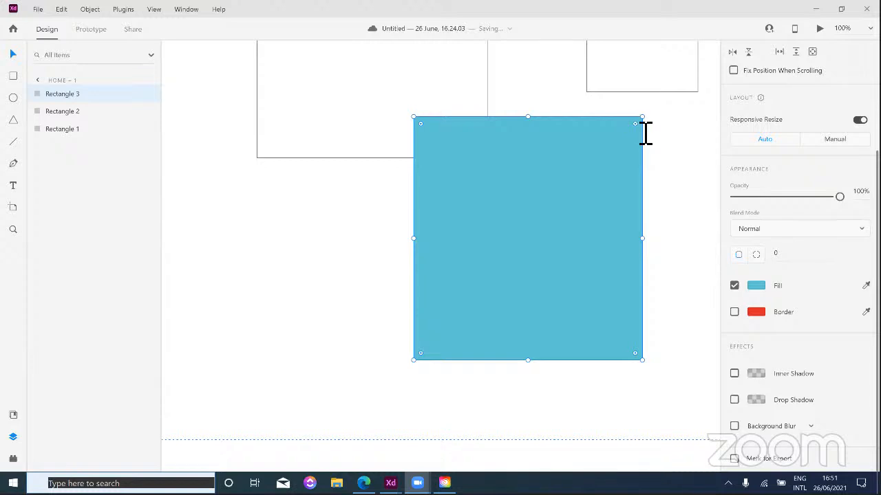
# Step: Try rounding all four corners of the blue rectangle to a radius of about 209, and undo it
pyautogui.moveTo(635, 124); pyautogui.dragTo(528, 231)
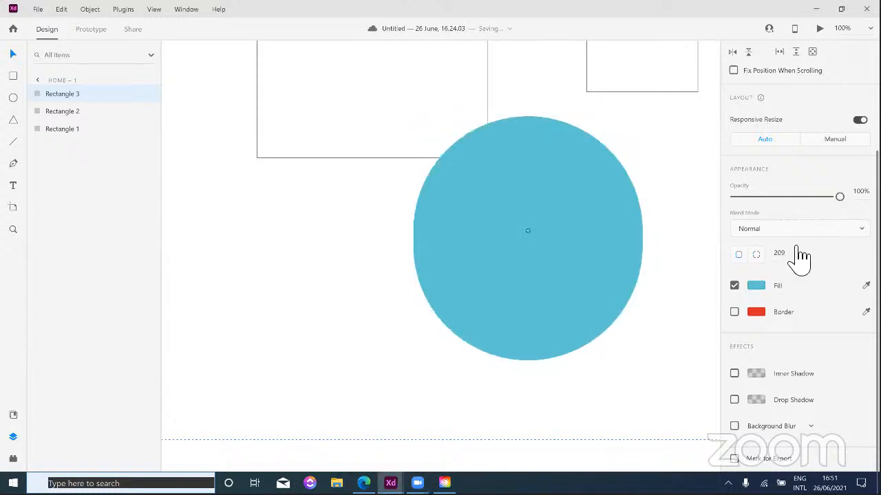
pyautogui.hotkey('ctrl', 'z')
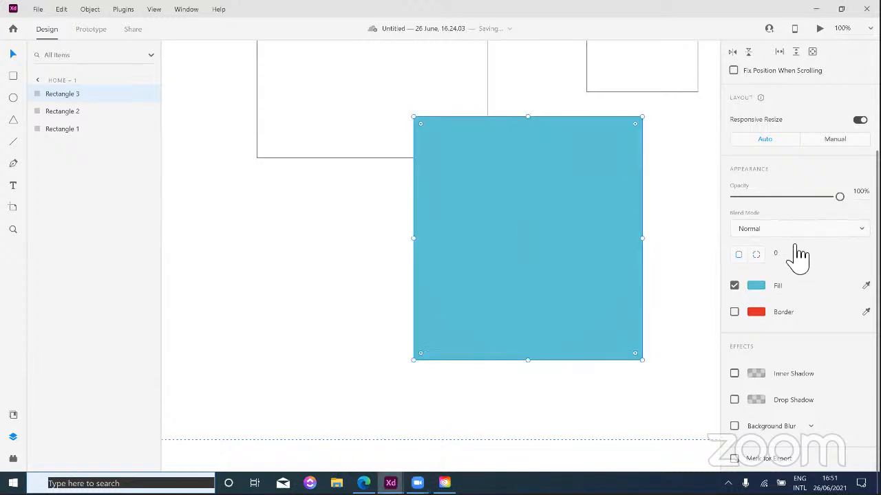
pyautogui.press('5')
pyautogui.press('0')
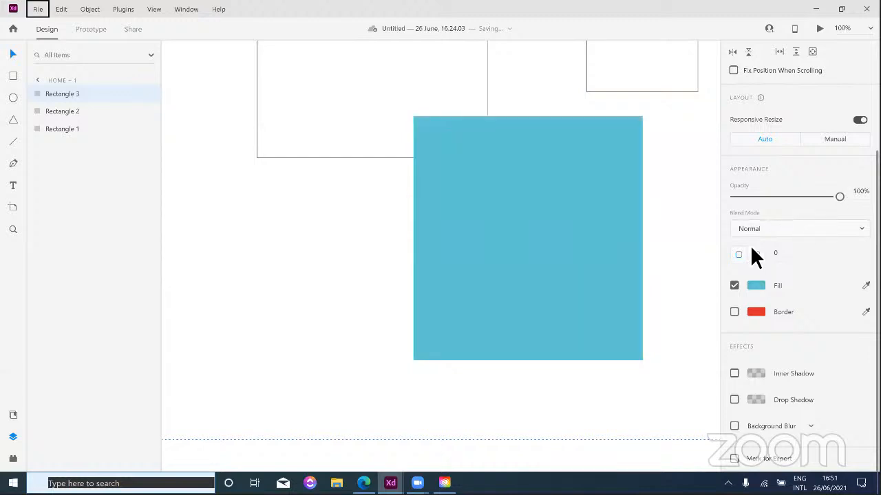
# Step: Try a radius of 50 on all four corners of the blue rectangle, and set it back to 0
pyautogui.click(785, 260)
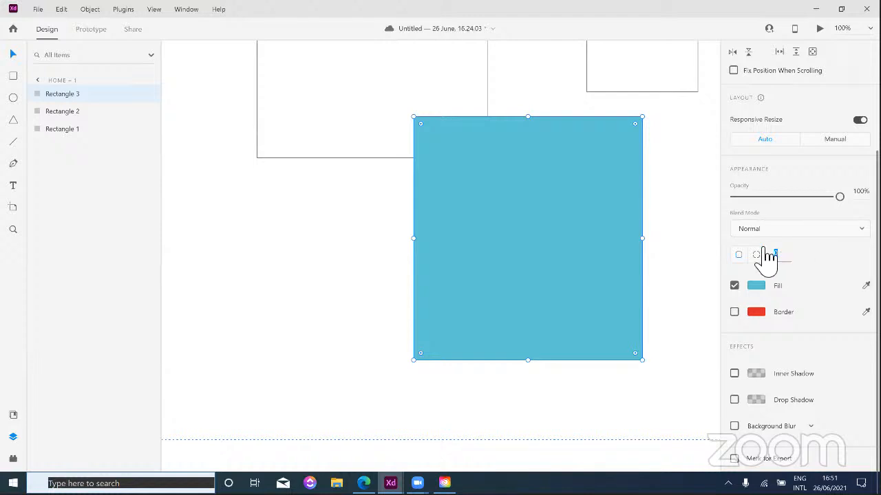
pyautogui.write('50')
pyautogui.press('Return')
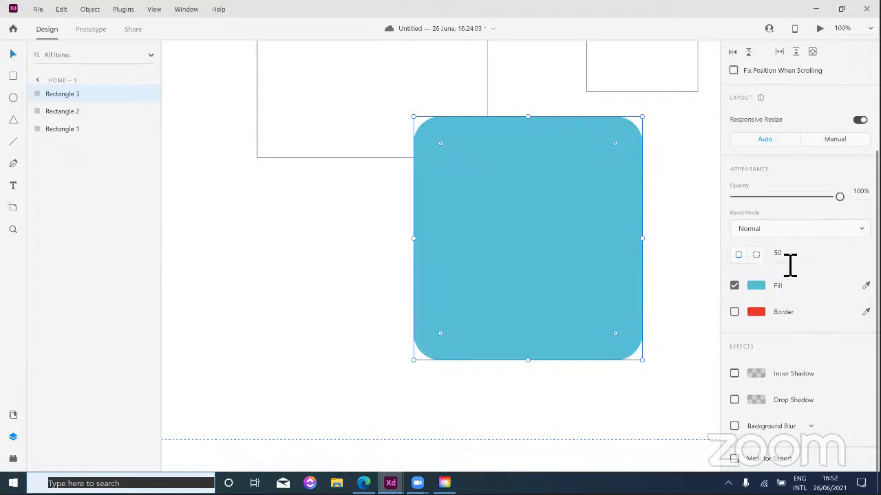
pyautogui.doubleClick(790, 264)
pyautogui.write('0')
pyautogui.press('Return')
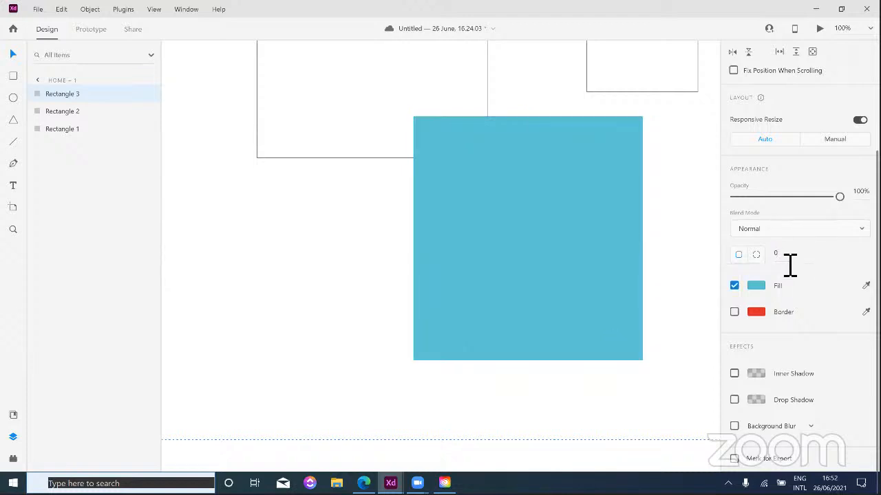
# Step: Show a separate radius for each corner of the blue rectangle and go through the individual corner values
pyautogui.click(759, 255)
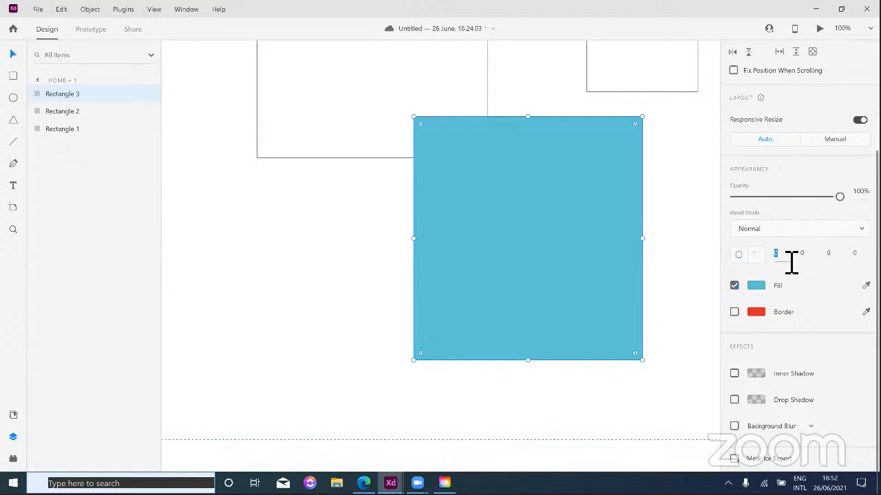
pyautogui.click(788, 255)
pyautogui.click(789, 264)
pyautogui.press('Tab')
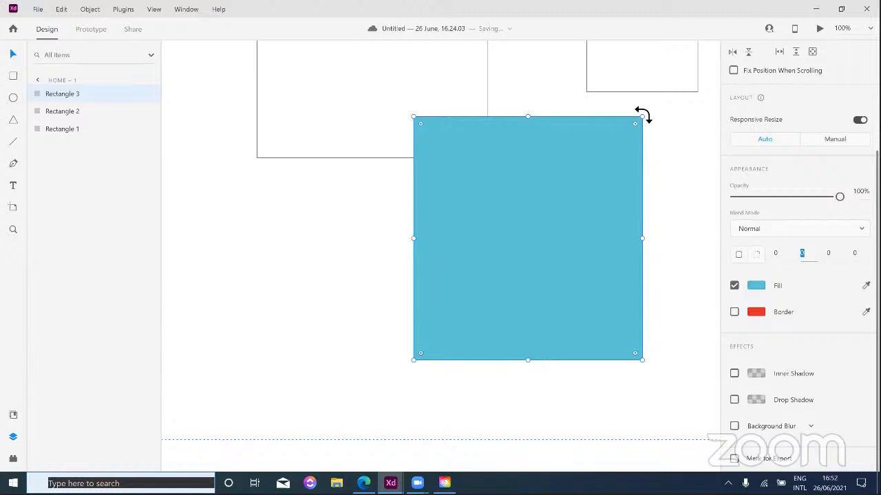
pyautogui.click(840, 260)
pyautogui.doubleClick(841, 260)
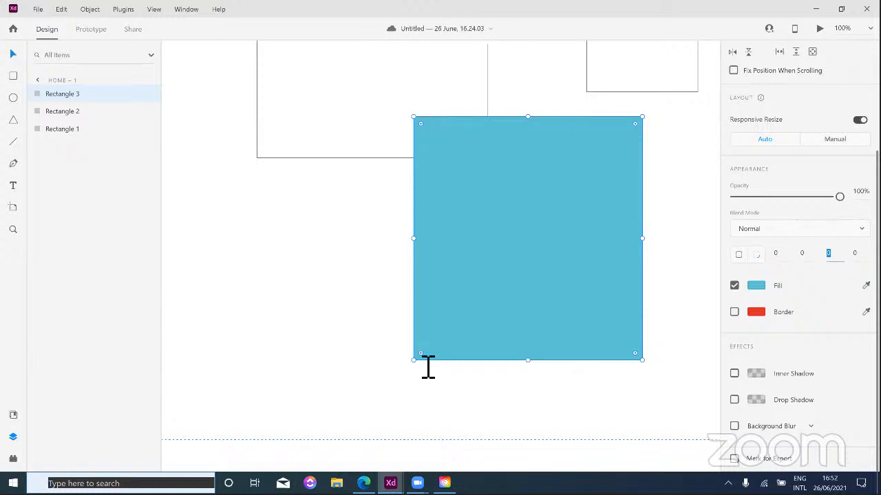
pyautogui.press('Tab')
# Step: Shape the blue rectangle into a leaf by rounding only its bottom-left corner to about 391 and its top-right corner to about 417
pyautogui.click(501, 309)
pyautogui.press('alt')
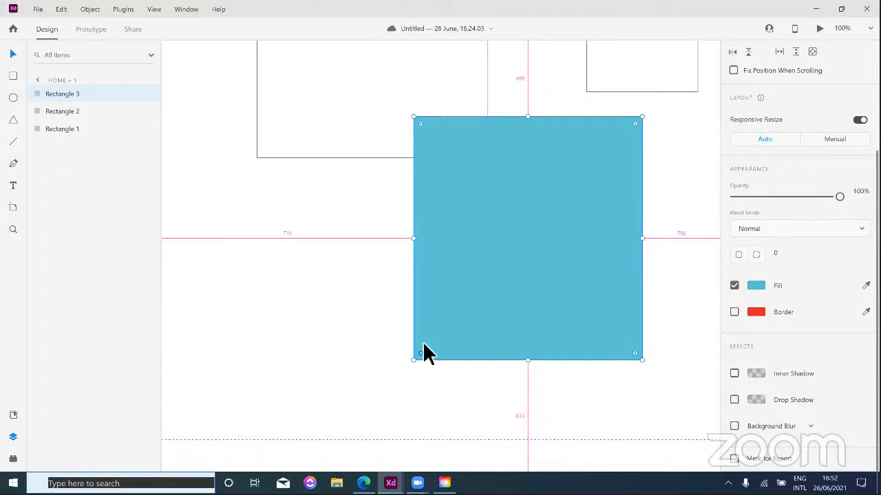
pyautogui.moveTo(458, 292); pyautogui.dragTo(491, 227)
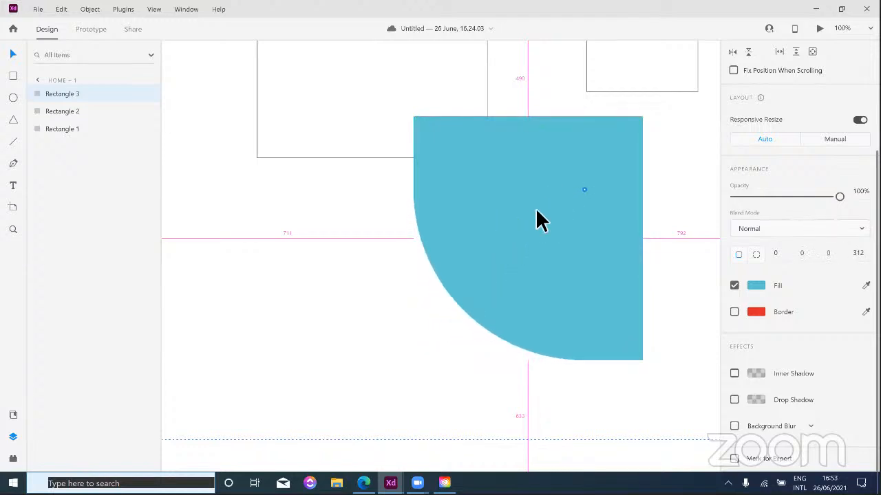
pyautogui.moveTo(536, 209); pyautogui.dragTo(625, 155)
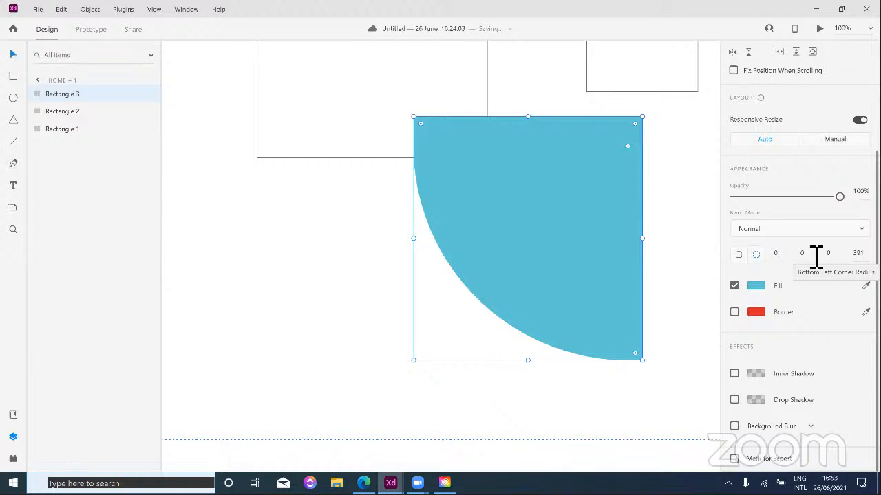
pyautogui.moveTo(635, 123); pyautogui.dragTo(381, 278)
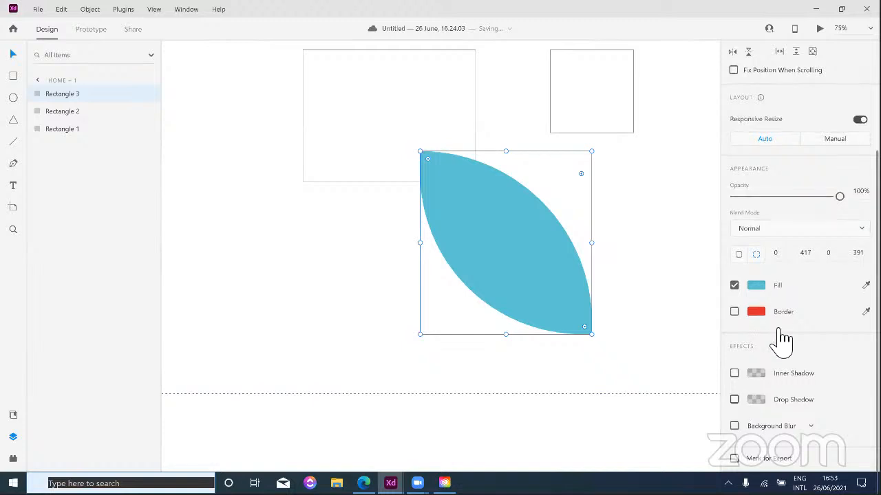
# Step: Turn on the leaf shape's drop shadow, give it a red colour and go through its offset and blur values
pyautogui.click(734, 399)
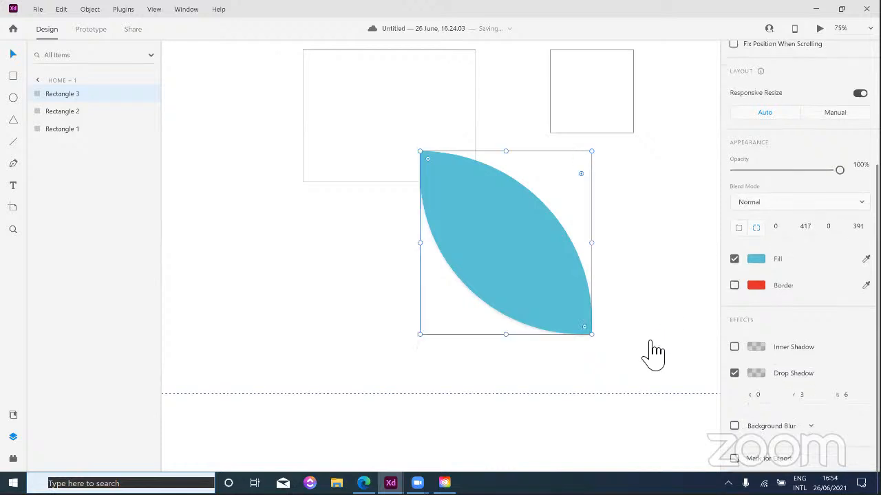
pyautogui.click(756, 372)
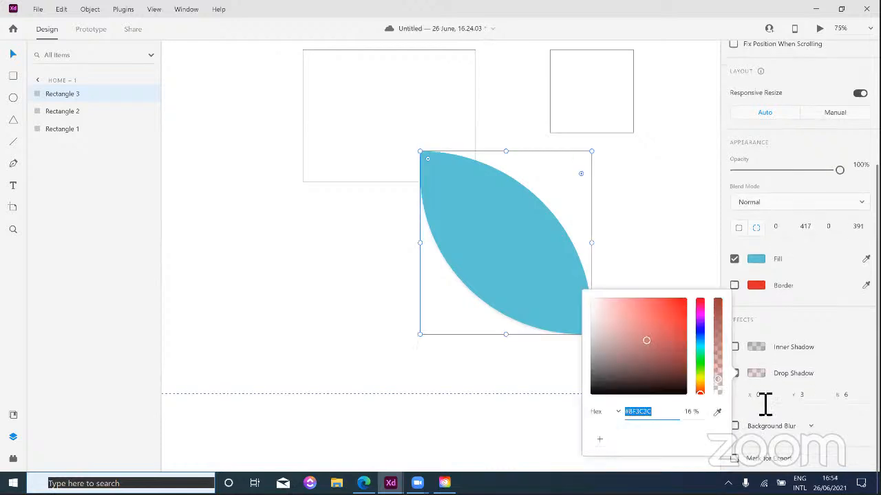
pyautogui.moveTo(645, 338); pyautogui.dragTo(666, 312)
pyautogui.click(773, 403)
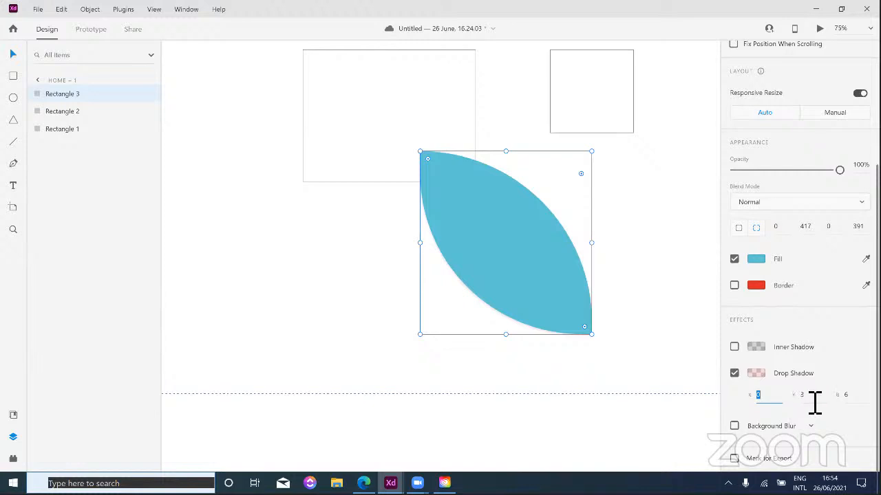
pyautogui.press('Tab')
pyautogui.press('Tab')
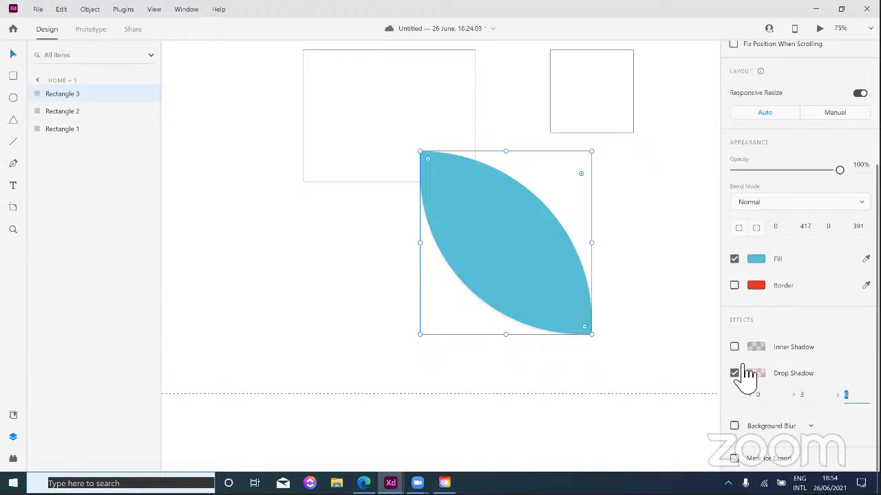
# Step: Try lowering the leaf shape's opacity to 61%, and undo it
pyautogui.scroll(4, 561, 333)
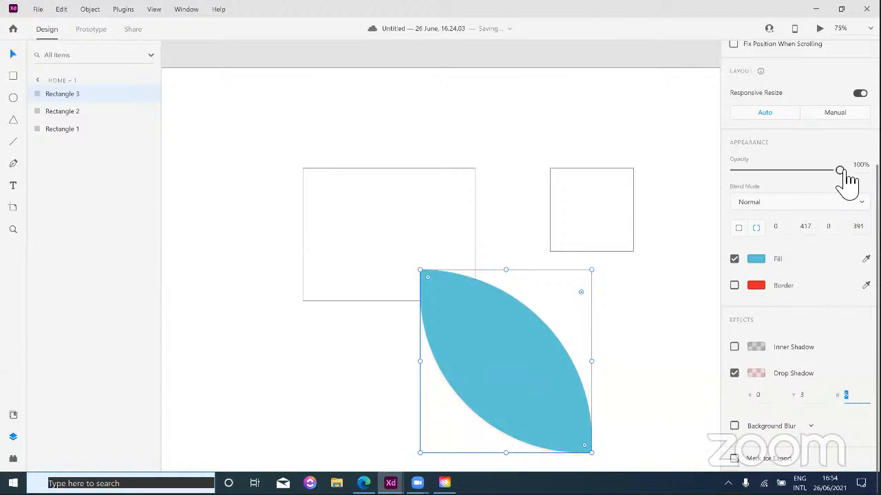
pyautogui.press('6')
pyautogui.press('1')
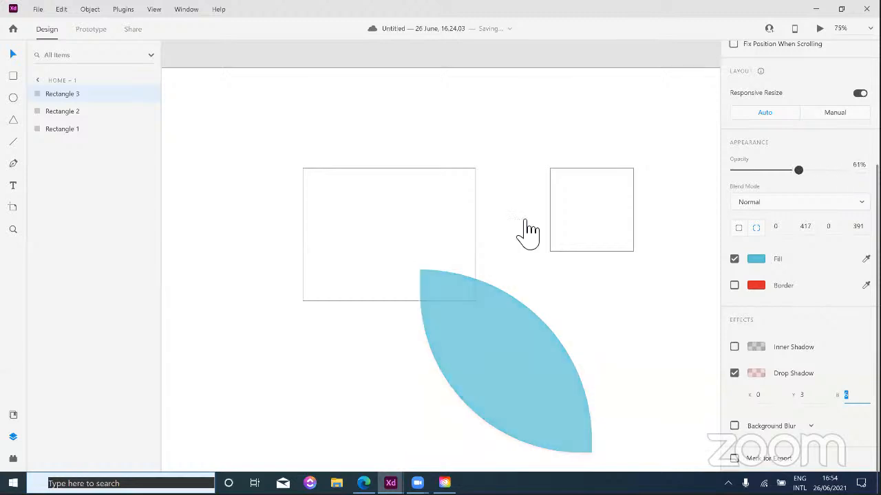
pyautogui.hotkey('ctrl', 'z')
pyautogui.scroll(-1, 525, 221)
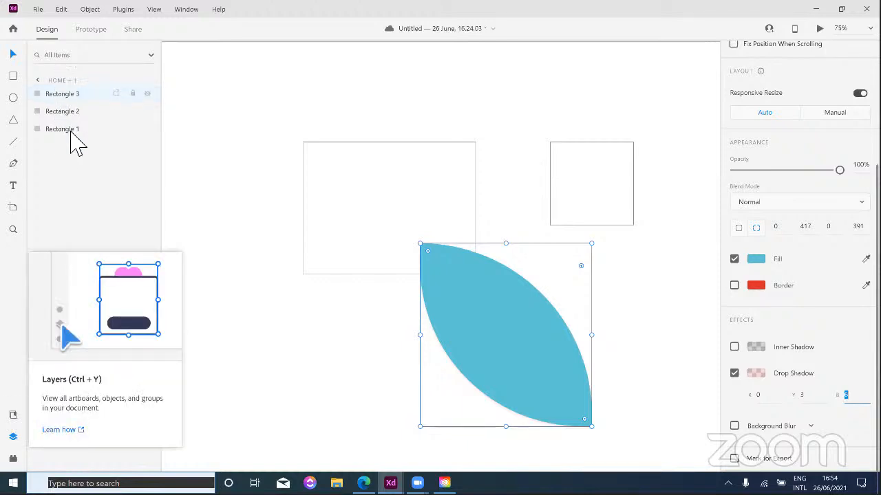
# Step: Select all three shapes on the Home – 1 artboard, including the blue leaf, and delete them
pyautogui.moveTo(253, 118); pyautogui.dragTo(623, 329)
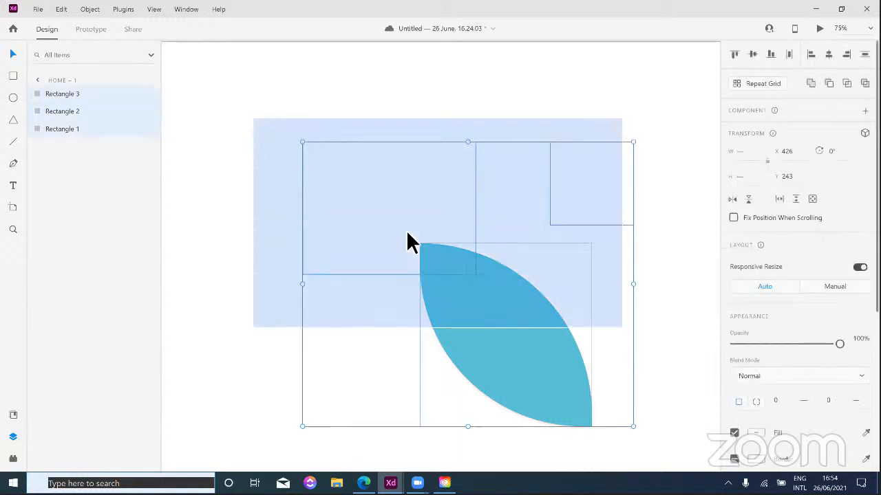
pyautogui.click(555, 337)
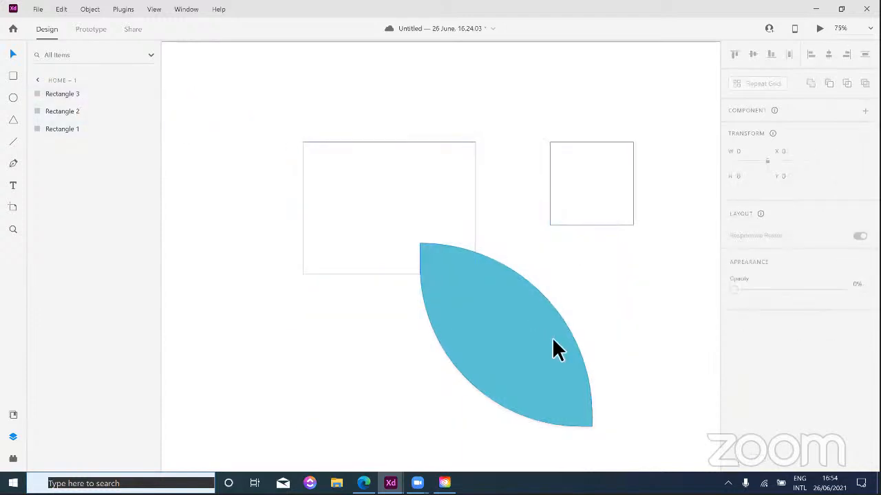
pyautogui.click(80, 117)
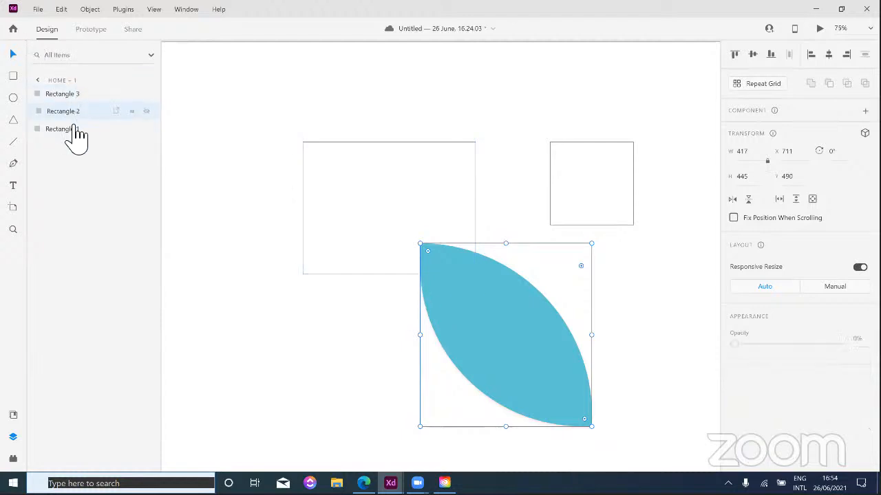
pyautogui.click(73, 129)
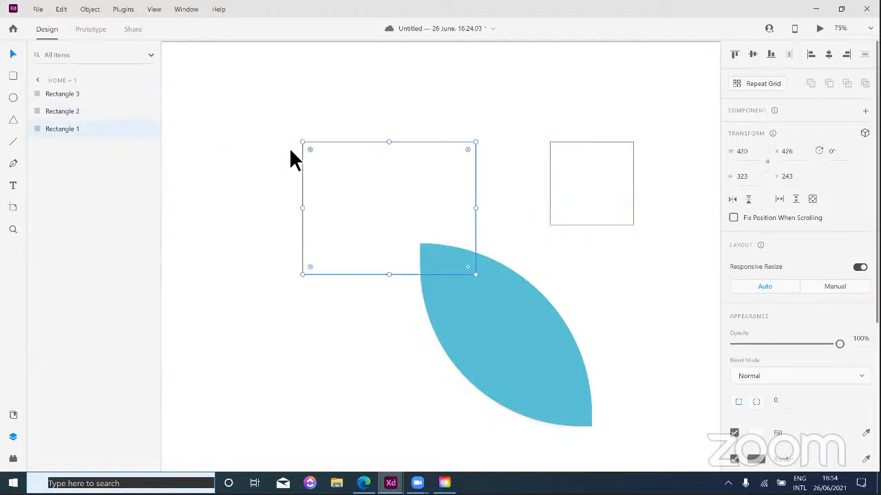
pyautogui.moveTo(272, 107); pyautogui.dragTo(640, 388)
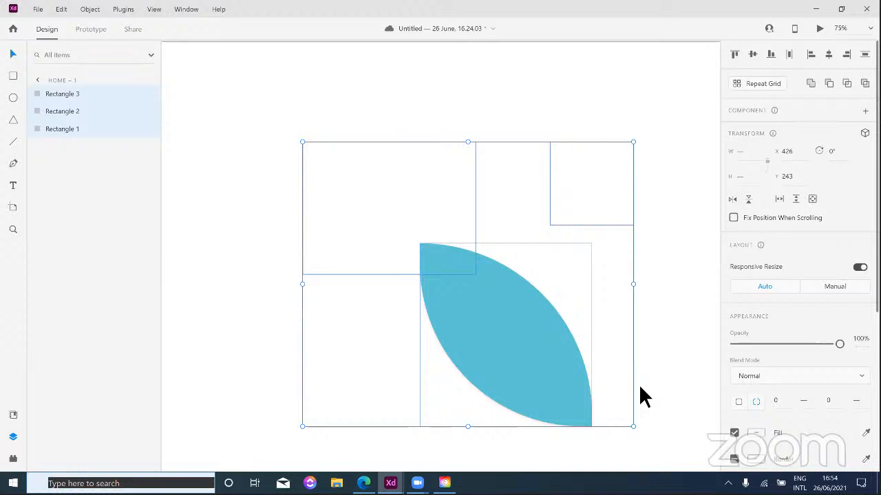
pyautogui.press('Delete')
# Step: Draw a circle about 717 px in diameter with the Ellipse tool in the upper part of the Home – 1 artboard
pyautogui.hotkey('ctrl', '-')
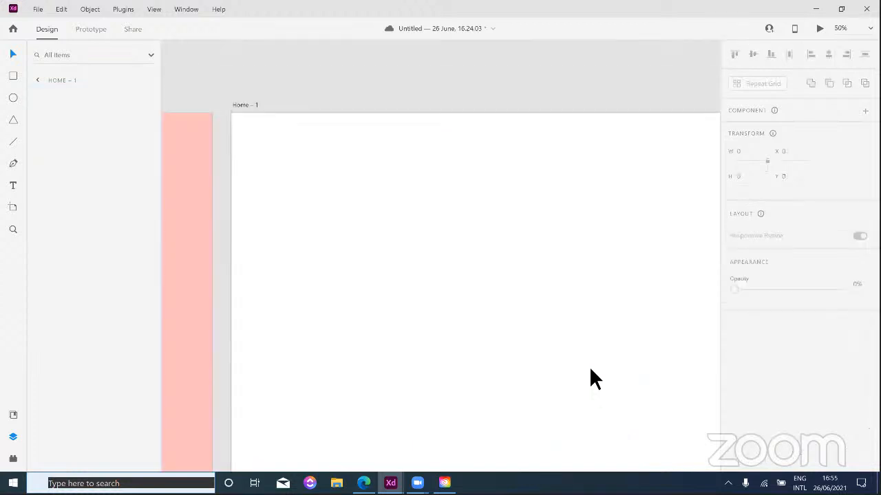
pyautogui.click(14, 99)
pyautogui.press('space')
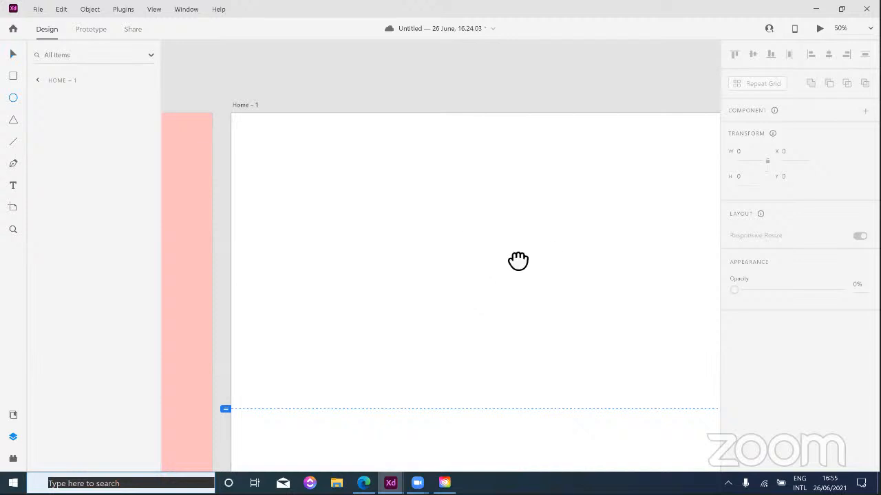
pyautogui.moveTo(517, 259); pyautogui.dragTo(491, 208)
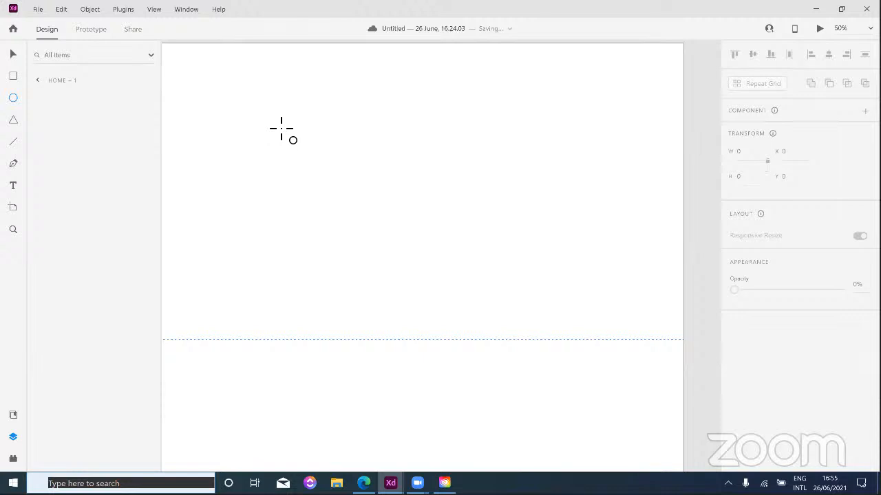
pyautogui.moveTo(261, 112); pyautogui.dragTo(349, 176)
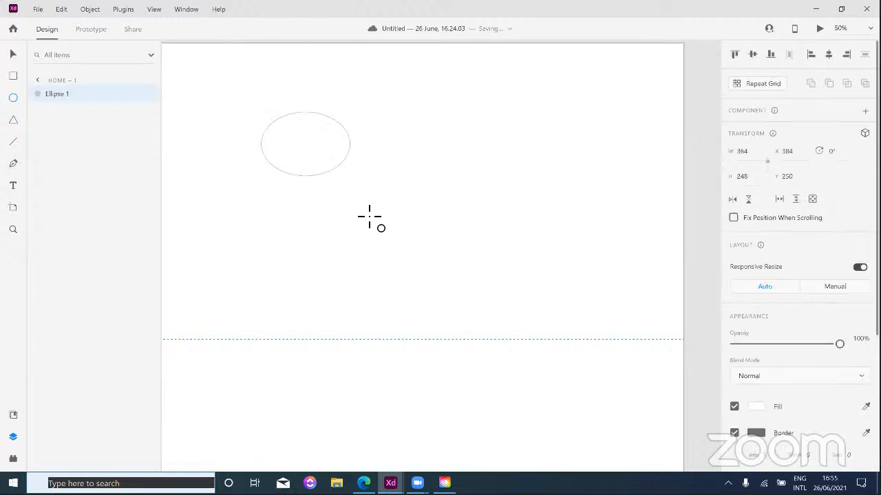
pyautogui.moveTo(350, 176)
pyautogui.mouseDown()
pyautogui.moveTo(432, 209)
pyautogui.moveTo(439, 273)
pyautogui.moveTo(376, 290)
pyautogui.moveTo(379, 233)
pyautogui.moveTo(388, 240)
pyautogui.mouseUp()
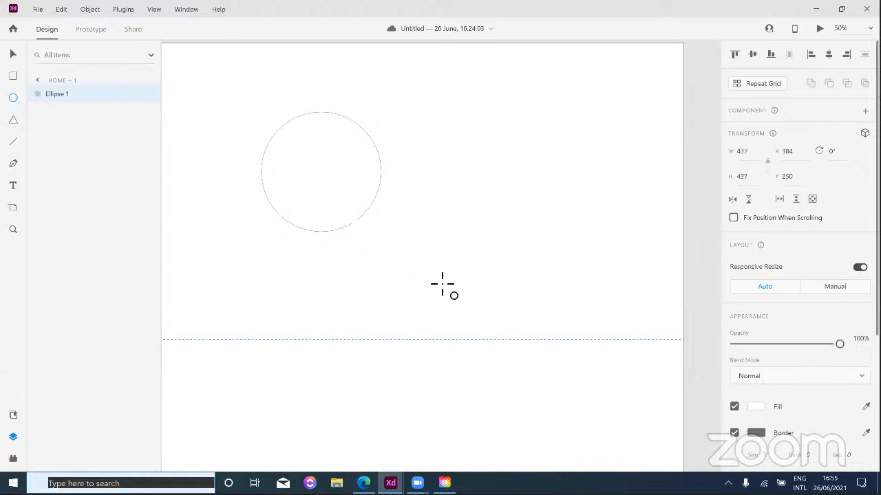
pyautogui.moveTo(442, 283); pyautogui.dragTo(530, 269)
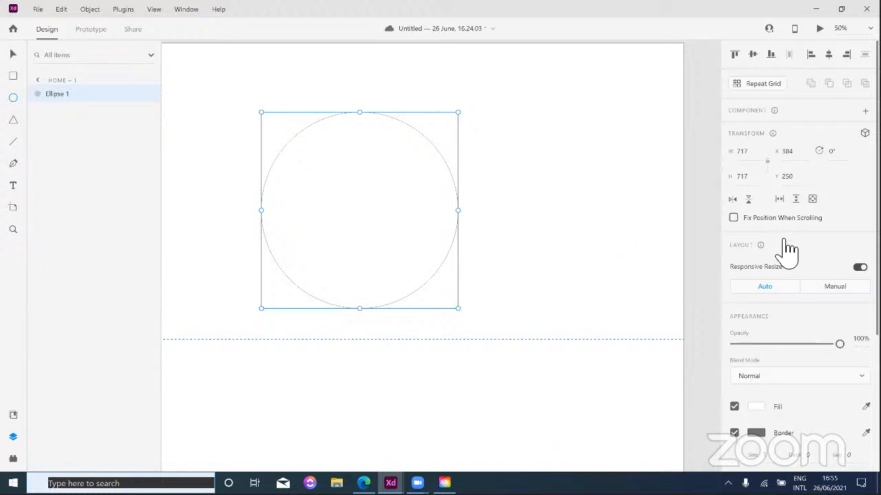
# Step: Turn off the circle's border
pyautogui.scroll(-4, 784, 267)
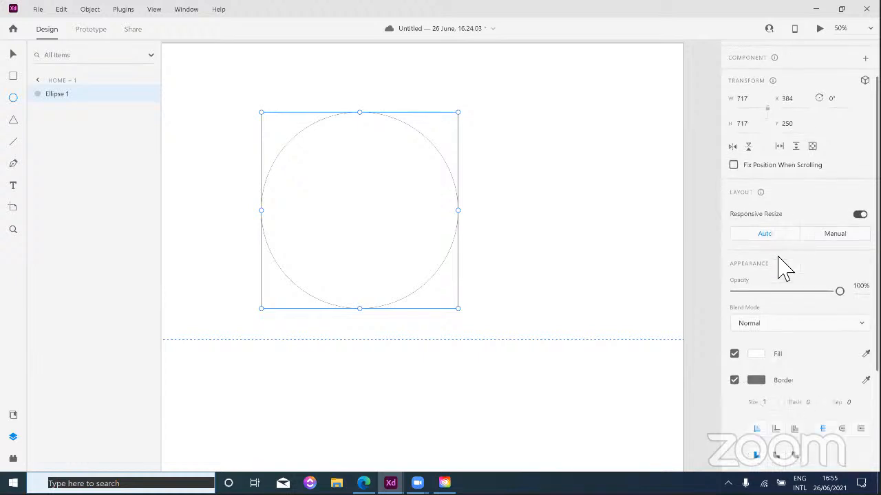
pyautogui.scroll(-2, 788, 265)
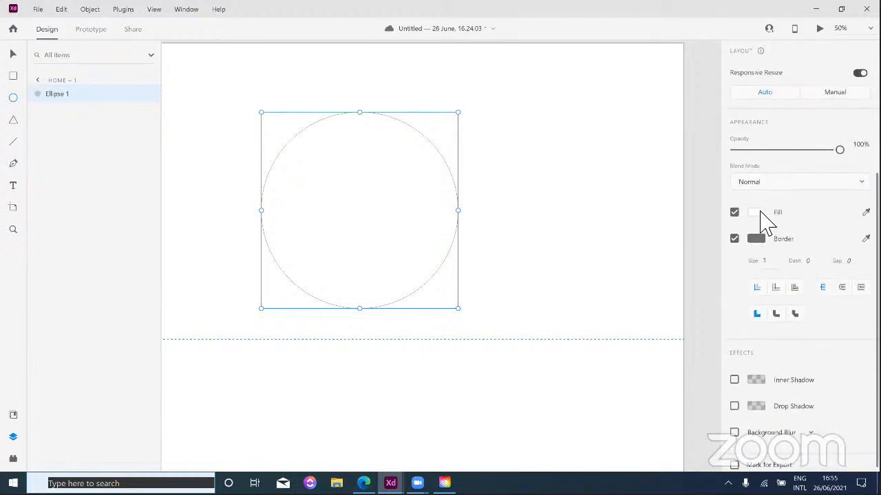
pyautogui.scroll(-1, 777, 254)
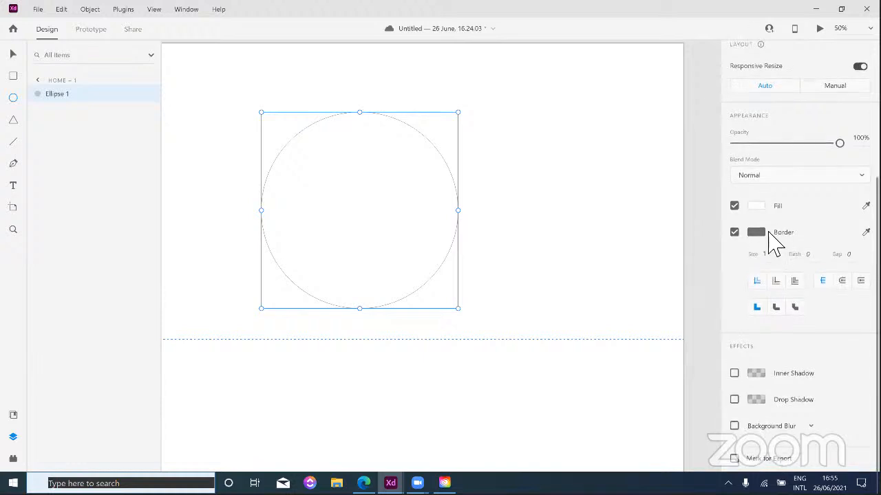
pyautogui.click(734, 233)
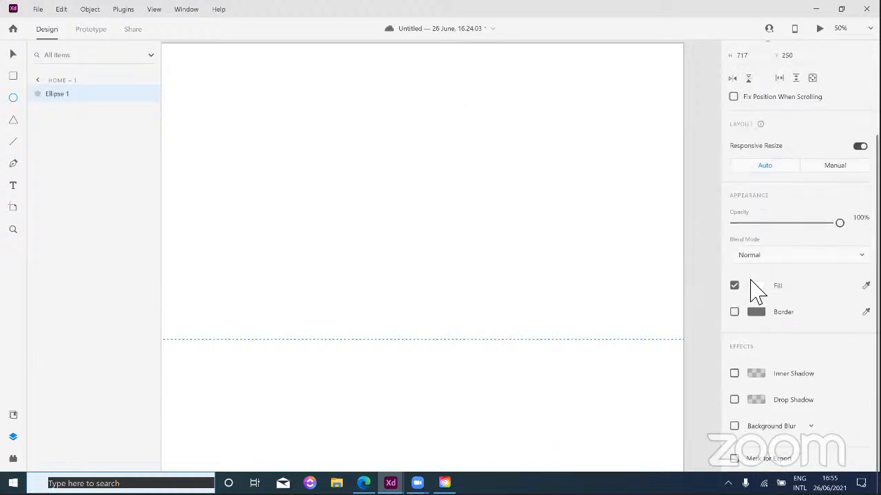
# Step: Fill the circle on the Home – 1 artboard with the solid dark red color #841B1B
pyautogui.click(755, 286)
pyautogui.click(667, 265)
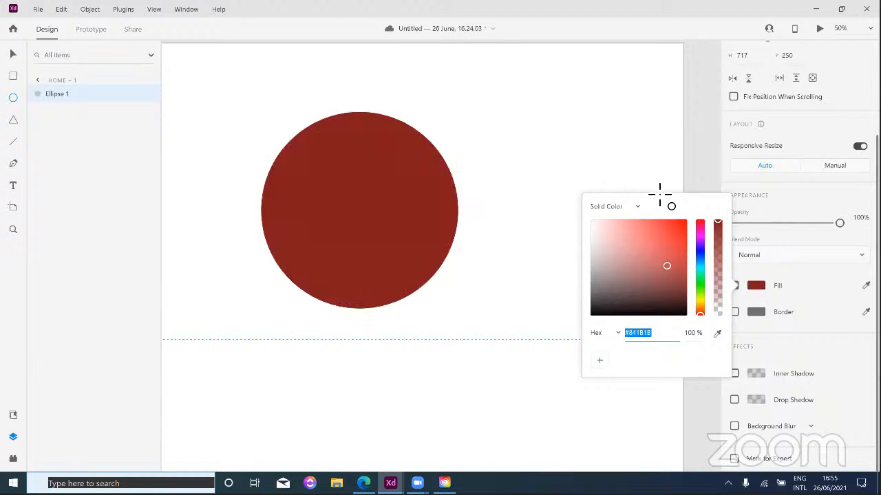
pyautogui.click(642, 210)
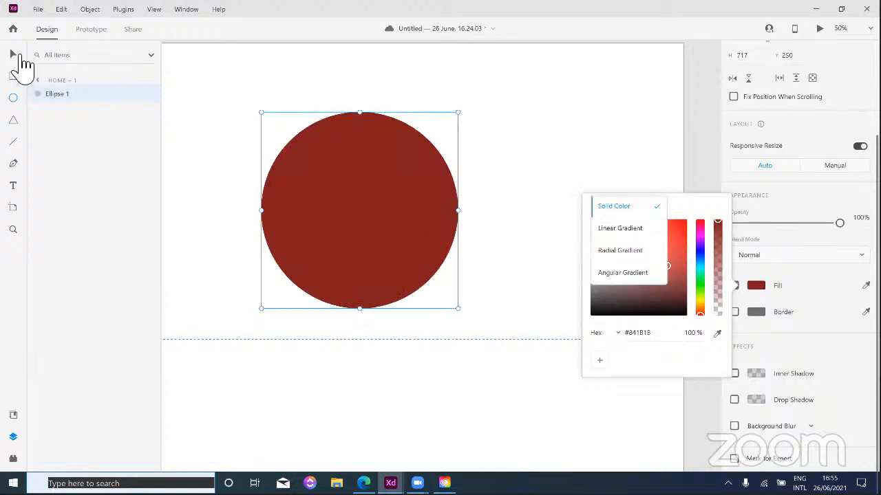
pyautogui.click(20, 56)
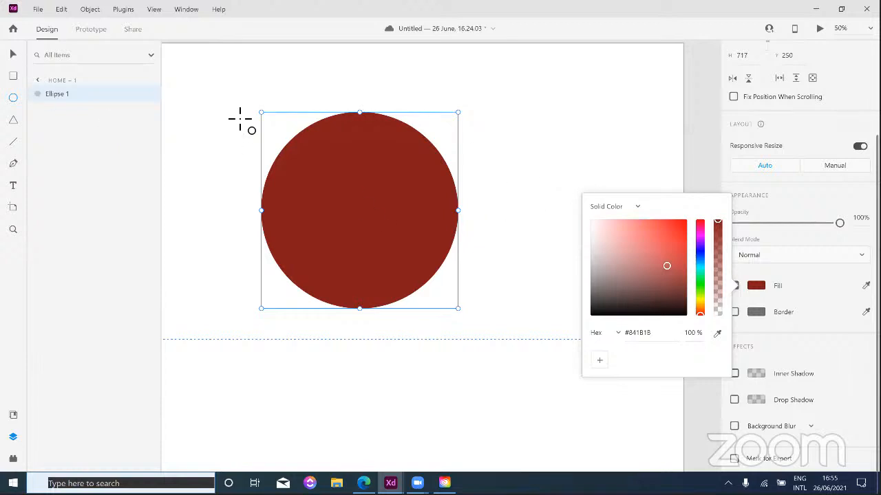
pyautogui.click(641, 210)
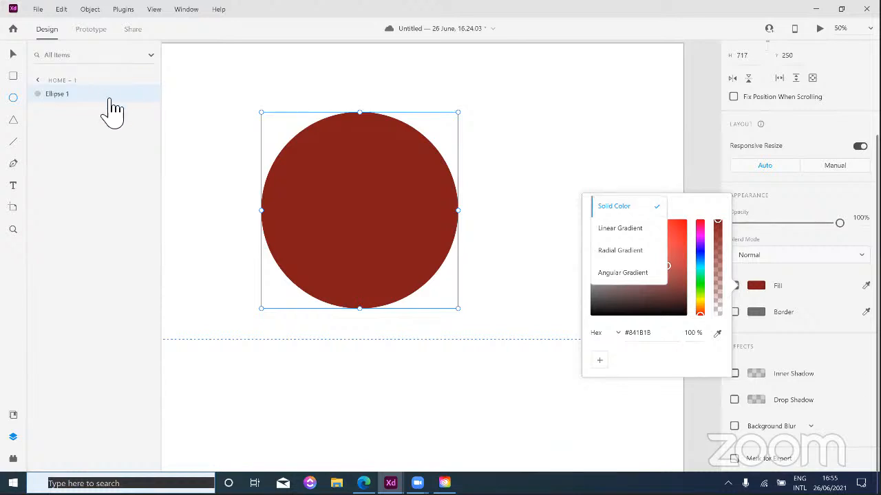
pyautogui.click(529, 110)
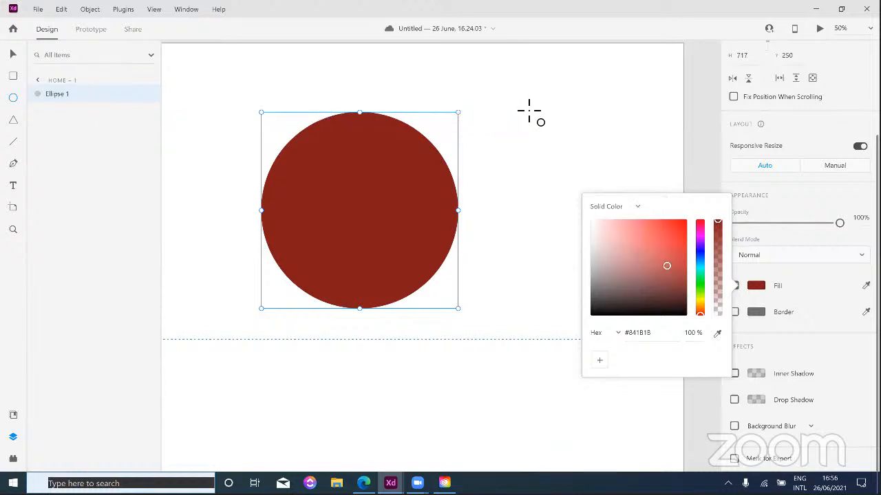
pyautogui.click(538, 111)
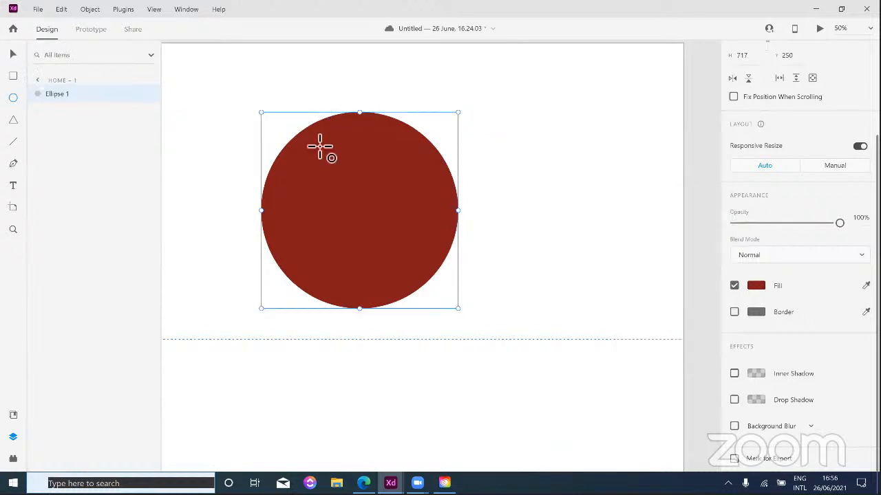
# Step: Move the red circle to the left edge of the artboard, at about X -45, Y 213
pyautogui.click(13, 54)
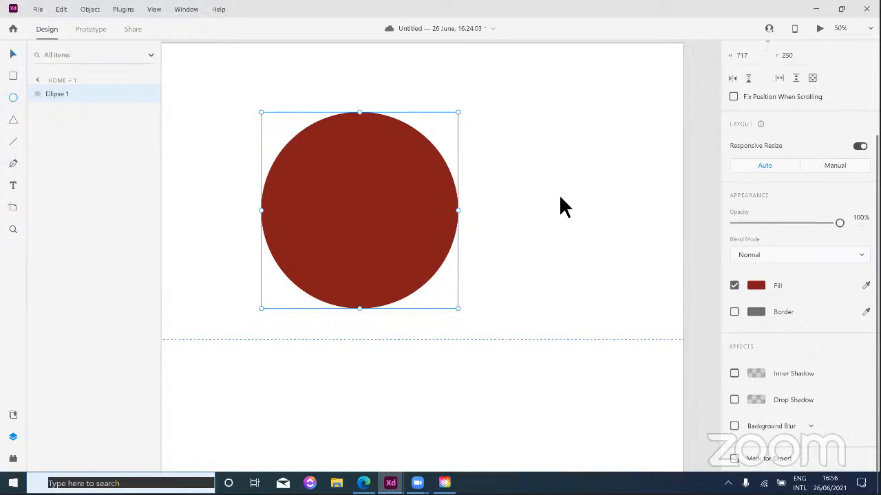
pyautogui.click(593, 213)
pyautogui.click(395, 207)
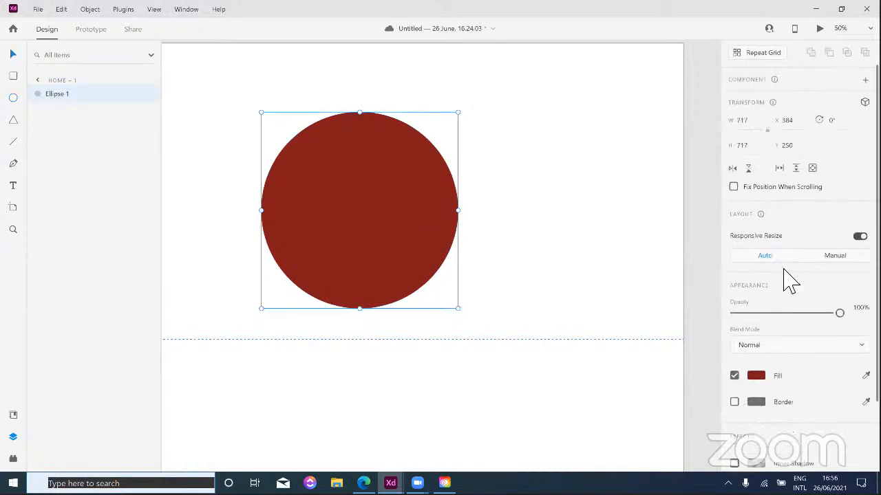
pyautogui.scroll(-3, 790, 281)
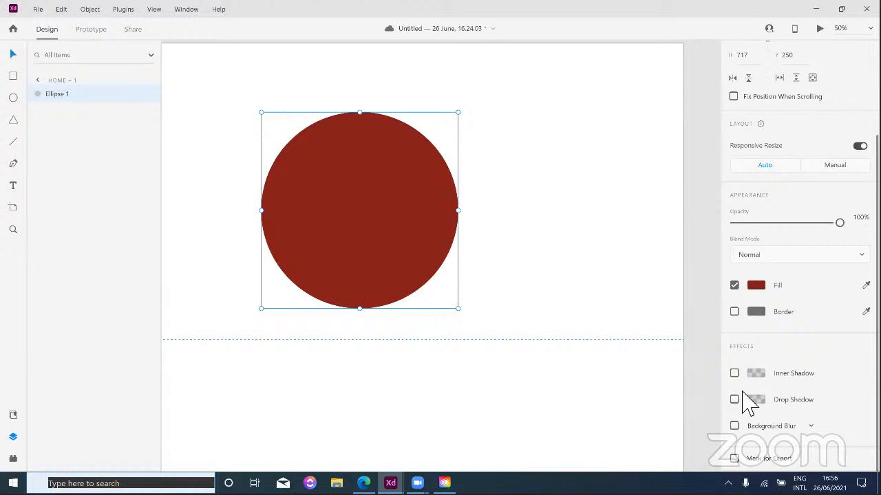
pyautogui.scroll(4, 794, 346)
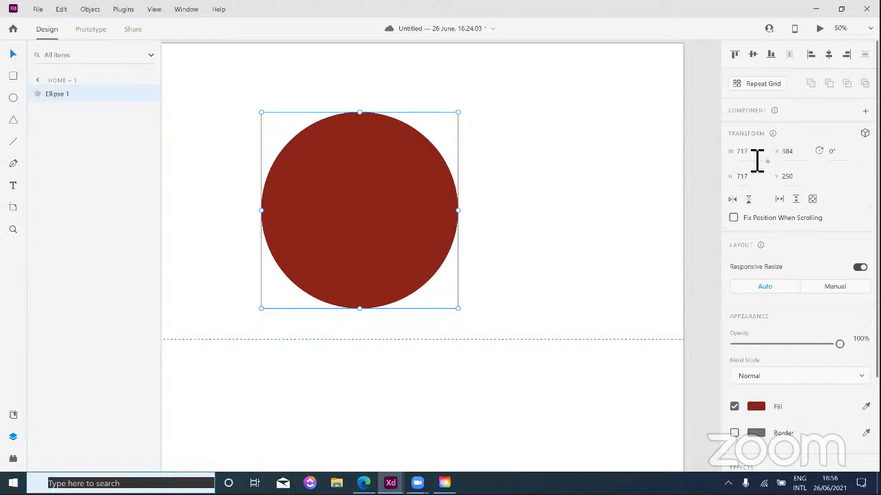
pyautogui.click(757, 161)
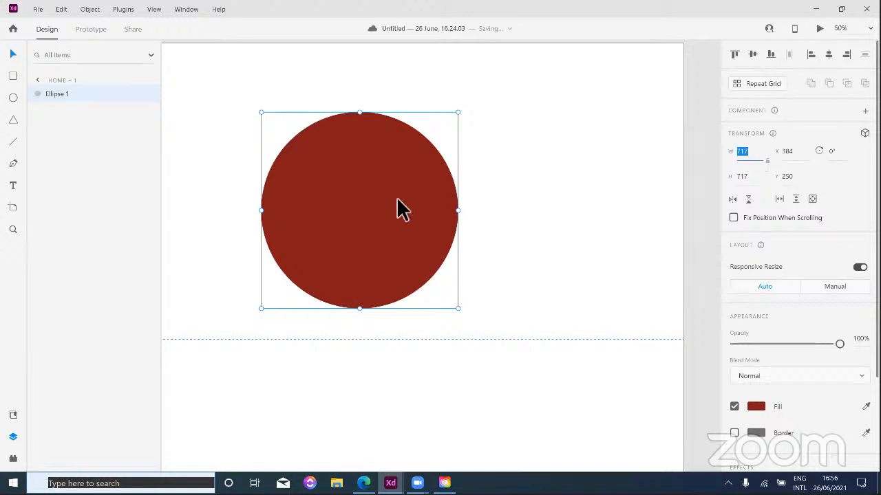
pyautogui.moveTo(403, 210); pyautogui.dragTo(287, 202)
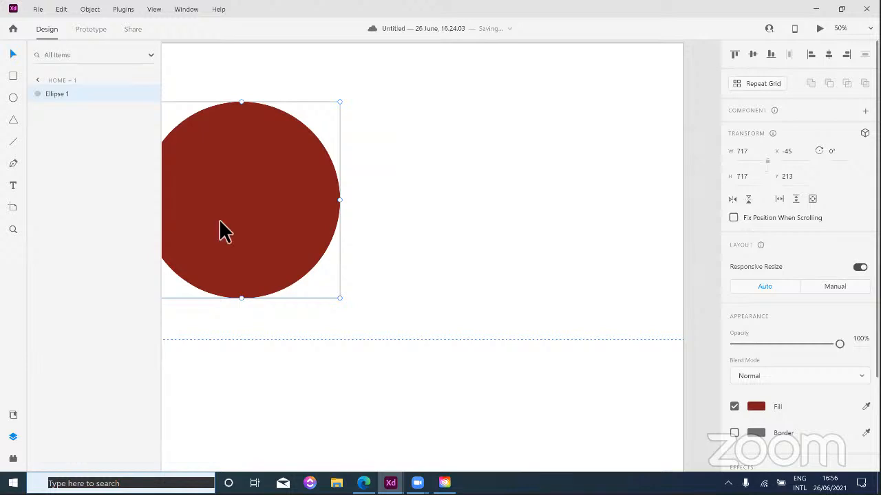
# Step: Draw three shapes beside the red circle with the Ellipse tool: about 93 × 109 px, a 366 px circle, and about 250 × 213 px
pyautogui.click(17, 101)
pyautogui.moveTo(449, 136)
pyautogui.mouseDown()
pyautogui.moveTo(545, 218)
pyautogui.moveTo(537, 216)
pyautogui.moveTo(543, 234)
pyautogui.moveTo(482, 174)
pyautogui.moveTo(468, 224)
pyautogui.mouseUp()
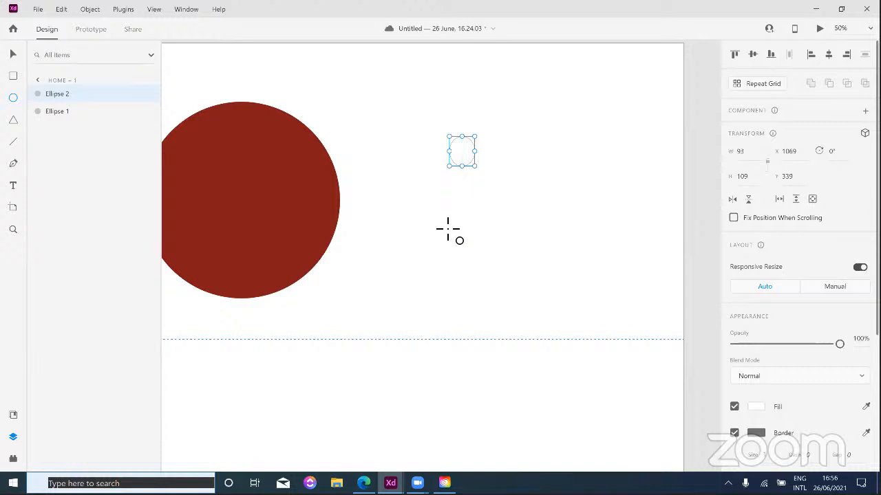
pyautogui.click(463, 229)
pyautogui.moveTo(441, 214)
pyautogui.mouseDown()
pyautogui.moveTo(511, 262)
pyautogui.moveTo(486, 222)
pyautogui.moveTo(543, 281)
pyautogui.moveTo(547, 196)
pyautogui.moveTo(559, 180)
pyautogui.mouseUp()
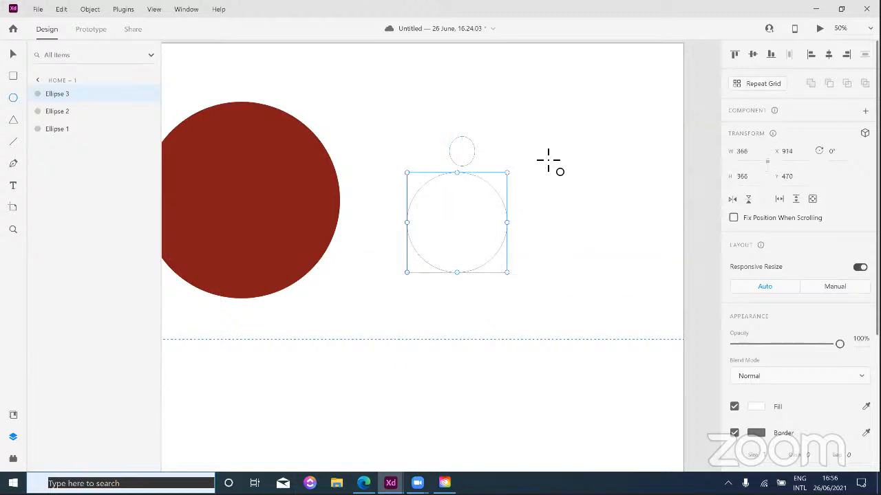
pyautogui.moveTo(543, 152); pyautogui.dragTo(613, 211)
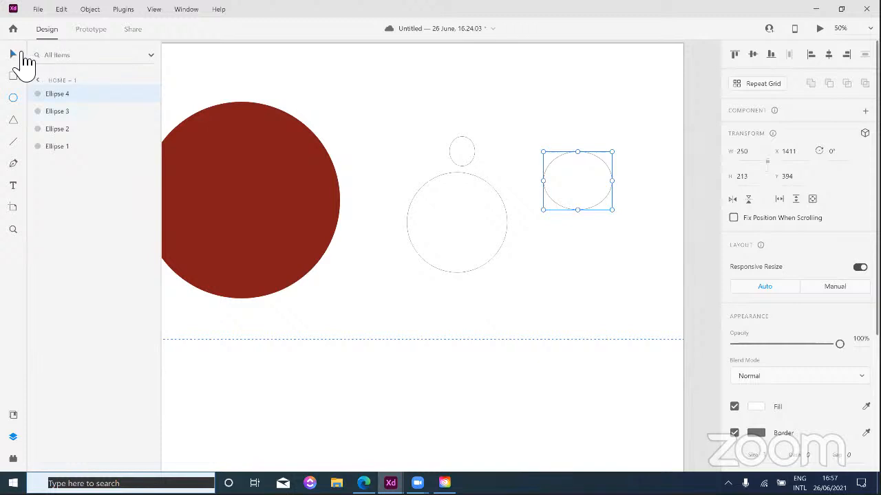
# Step: Select all four ellipses on the Home – 1 artboard, including the red circle, and delete them
pyautogui.click(14, 55)
pyautogui.click(598, 284)
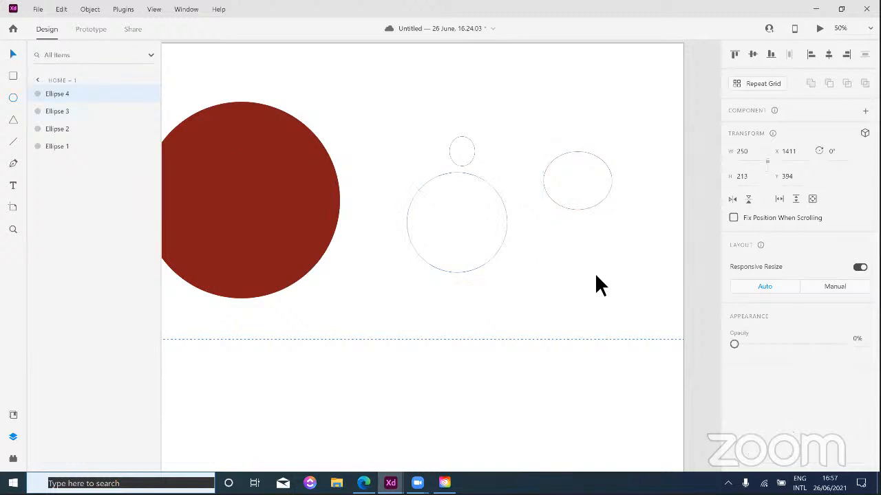
pyautogui.moveTo(625, 289); pyautogui.dragTo(311, 117)
pyautogui.press('Delete')
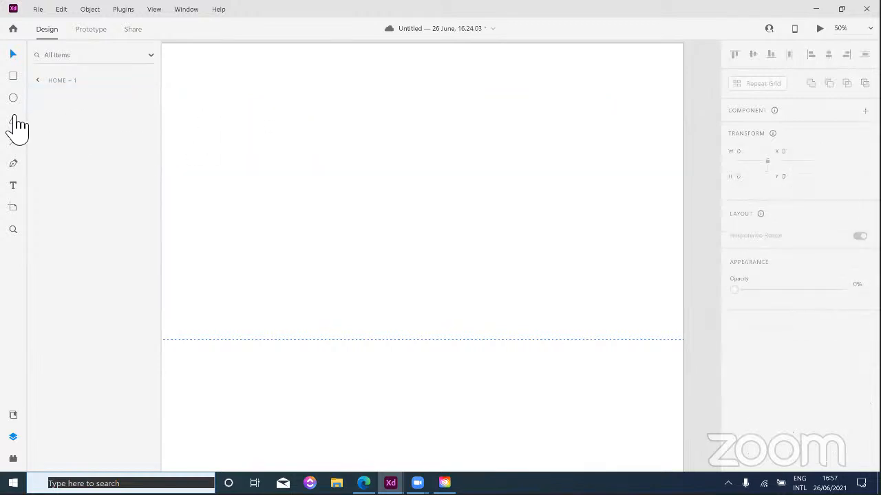
# Step: Draw a triangle about 455 × 394 px with the Polygon tool in the upper part of the Home – 1 artboard
pyautogui.click(14, 119)
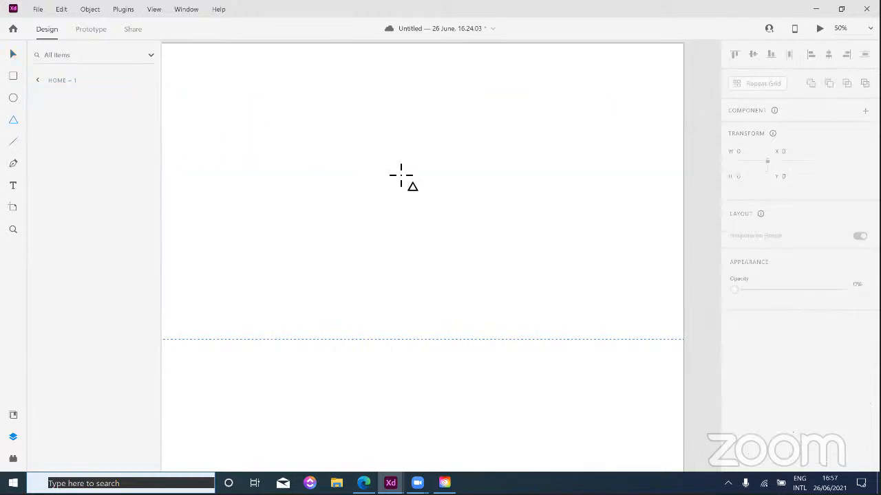
pyautogui.moveTo(301, 113)
pyautogui.mouseDown()
pyautogui.moveTo(428, 204)
pyautogui.moveTo(487, 233)
pyautogui.mouseUp()
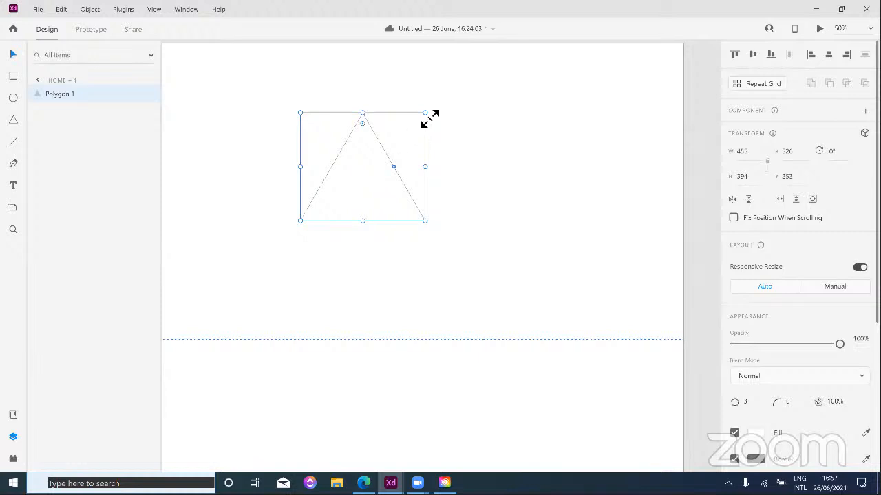
# Step: Try rotating the triangle to 55°, and undo the rotation
pyautogui.moveTo(442, 126); pyautogui.dragTo(513, 208)
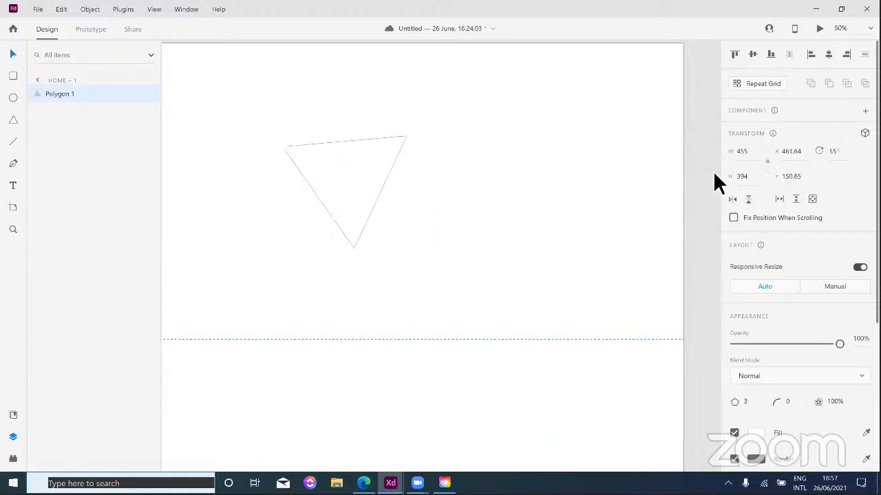
pyautogui.click(834, 152)
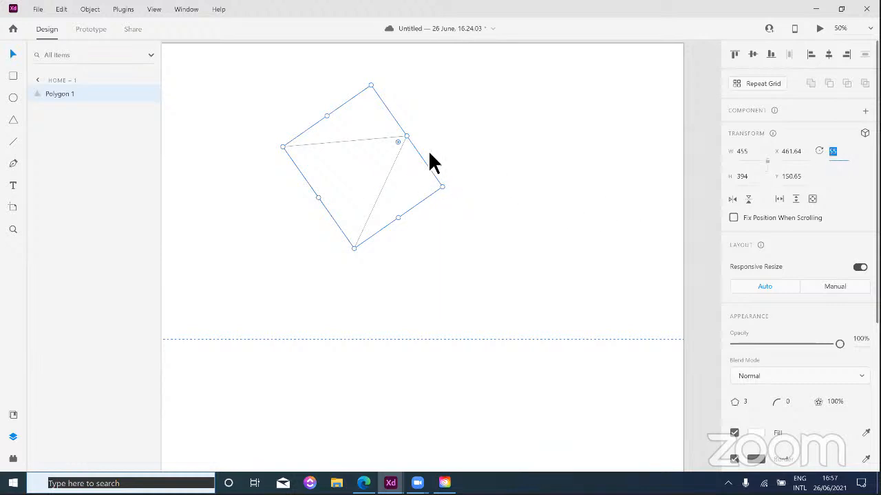
pyautogui.doubleClick(372, 147)
pyautogui.click(411, 126)
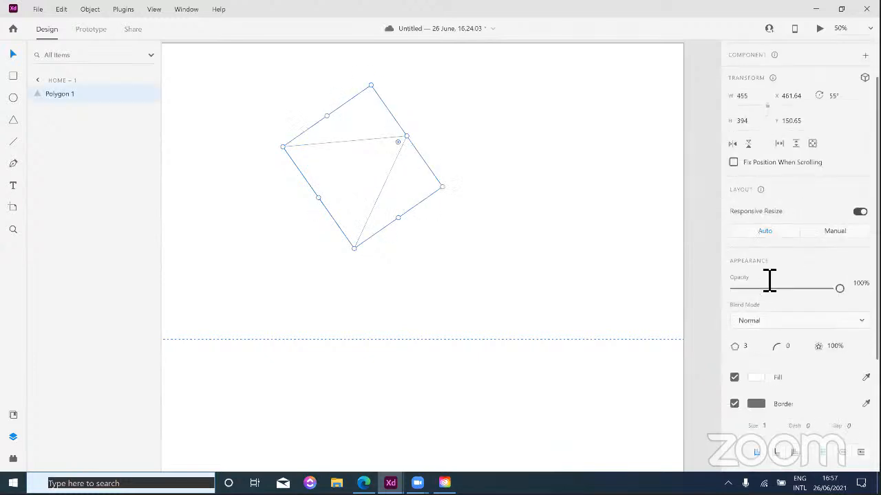
pyautogui.scroll(-2, 771, 279)
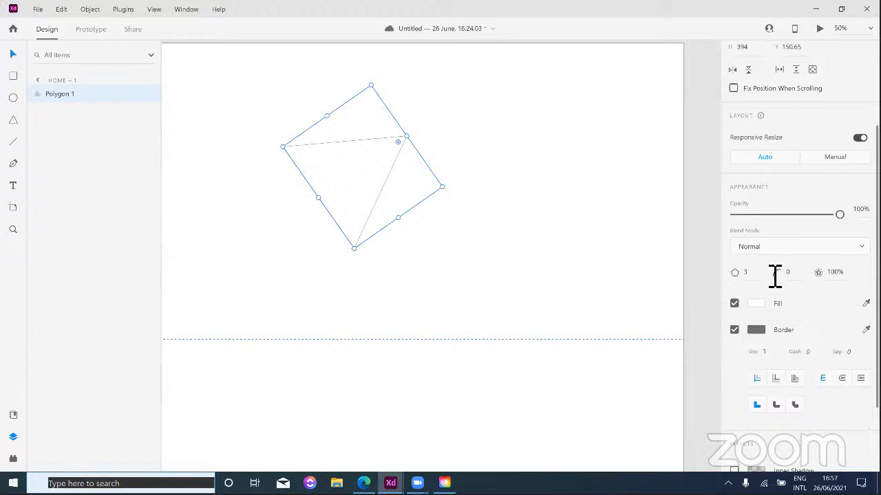
pyautogui.hotkey('ctrl', 'z')
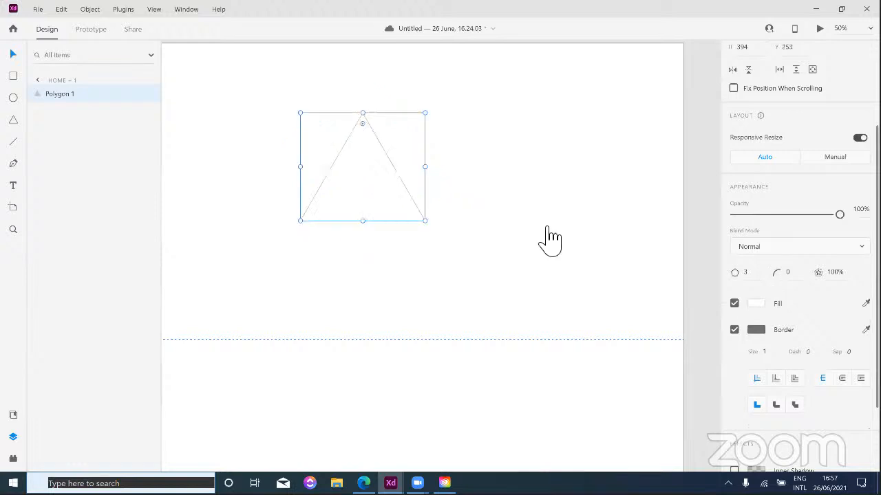
# Step: Turn off the triangle's border and fill it with the solid turquoise color #20EAC8
pyautogui.click(765, 307)
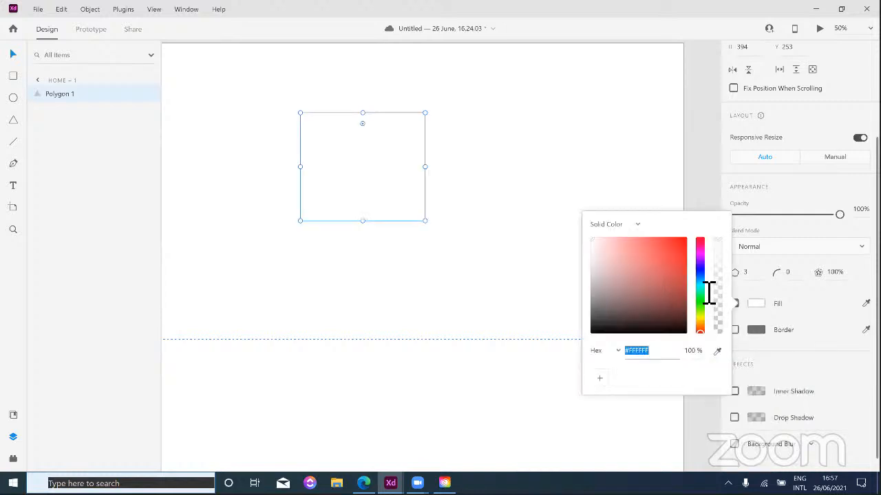
pyautogui.click(701, 283)
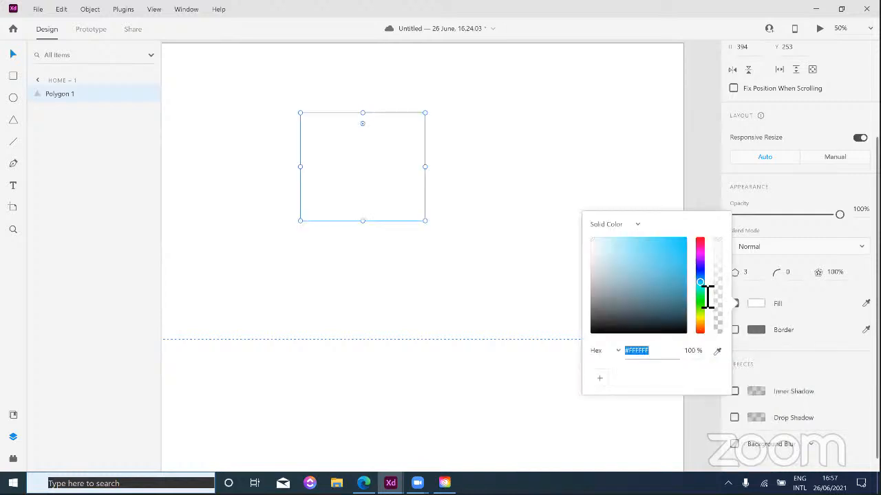
pyautogui.click(383, 187)
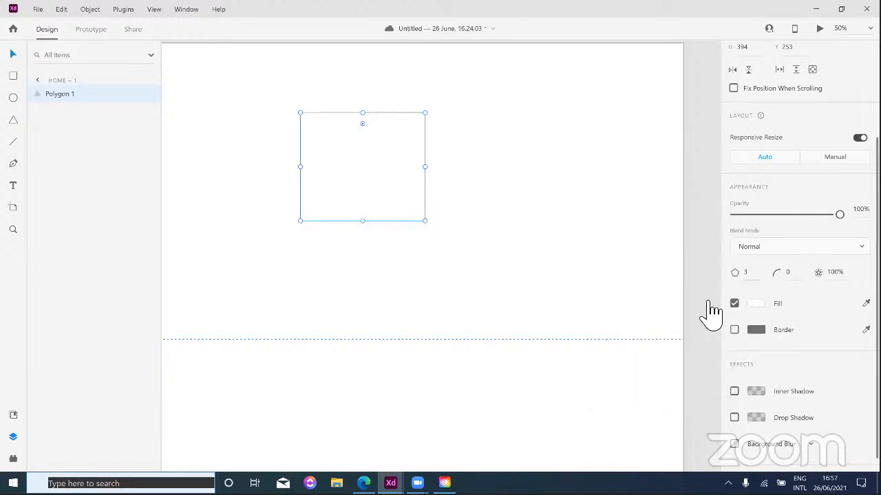
pyautogui.click(756, 303)
pyautogui.moveTo(663, 304); pyautogui.dragTo(674, 245)
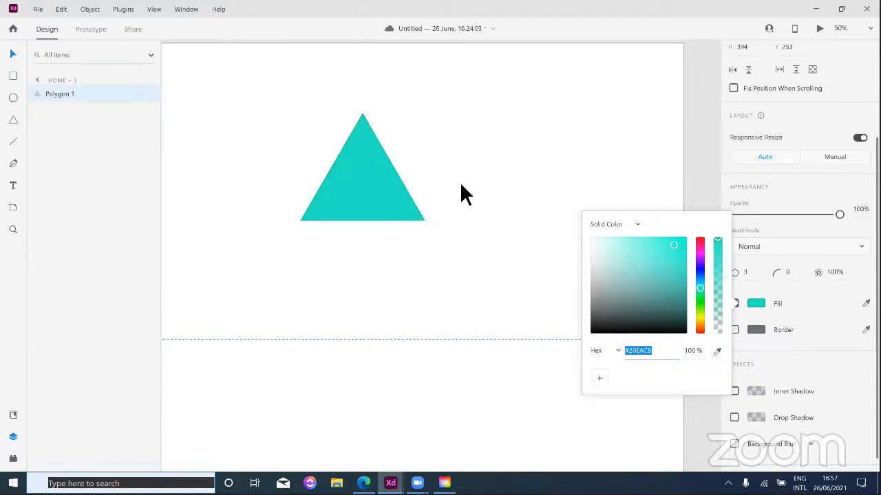
pyautogui.click(593, 177)
pyautogui.click(593, 177)
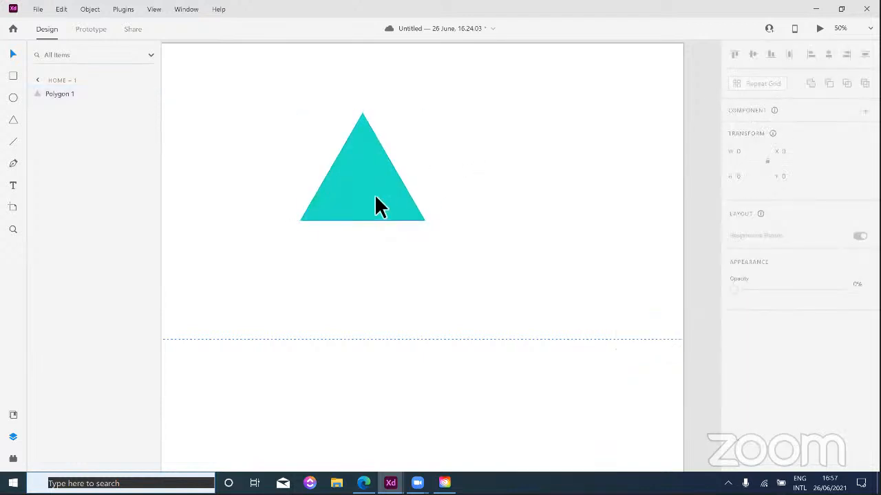
# Step: Select the turquoise triangle and raise its corner count to 11
pyautogui.click(377, 207)
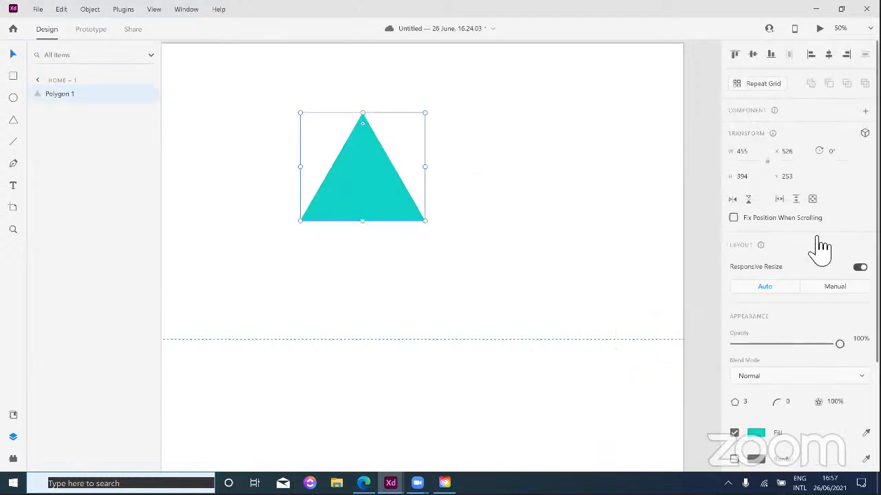
pyautogui.scroll(-2, 819, 245)
pyautogui.scroll(-3, 801, 272)
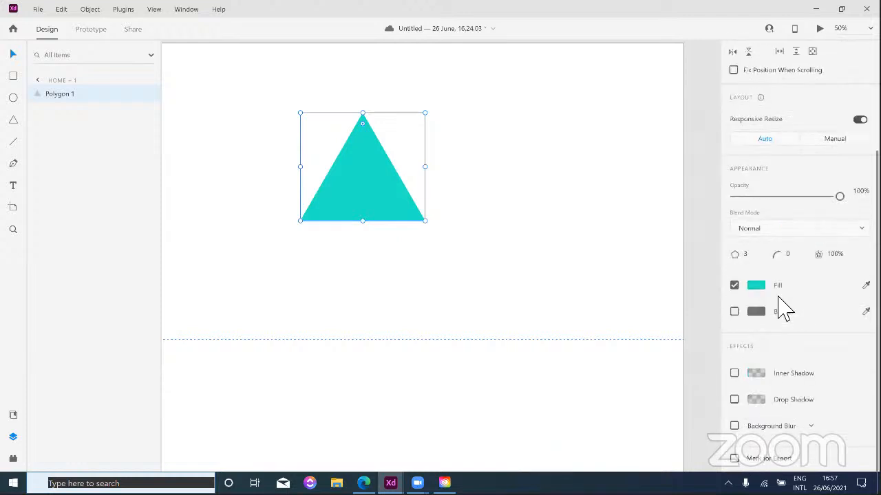
pyautogui.click(757, 261)
pyautogui.press('Up')
pyautogui.press('Up')
pyautogui.press('Up')
pyautogui.press('Up')
pyautogui.press('Up')
pyautogui.press('Up')
pyautogui.press('Up')
pyautogui.press('Up')
pyautogui.press('Up')
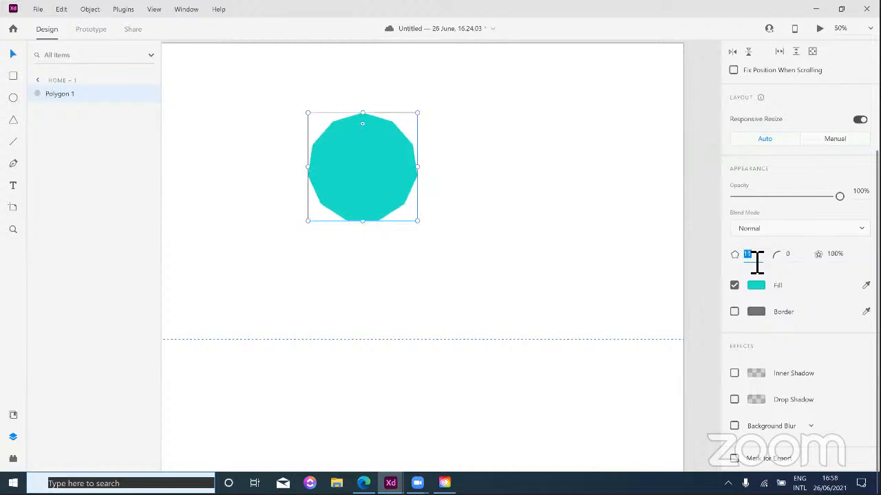
# Step: Lower the polygon's corner count to 3 to make it a triangle again
pyautogui.press('Down')
pyautogui.press('Down')
pyautogui.press('Down')
pyautogui.press('Down')
pyautogui.press('Down')
pyautogui.press('Down')
pyautogui.press('Down')
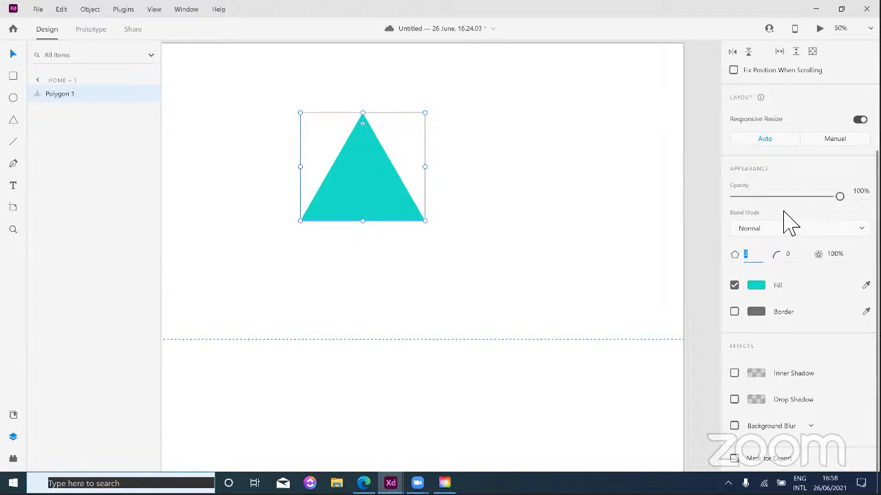
# Step: Round the turquoise triangle's corners by setting its corner radius to 19
pyautogui.press('Tab')
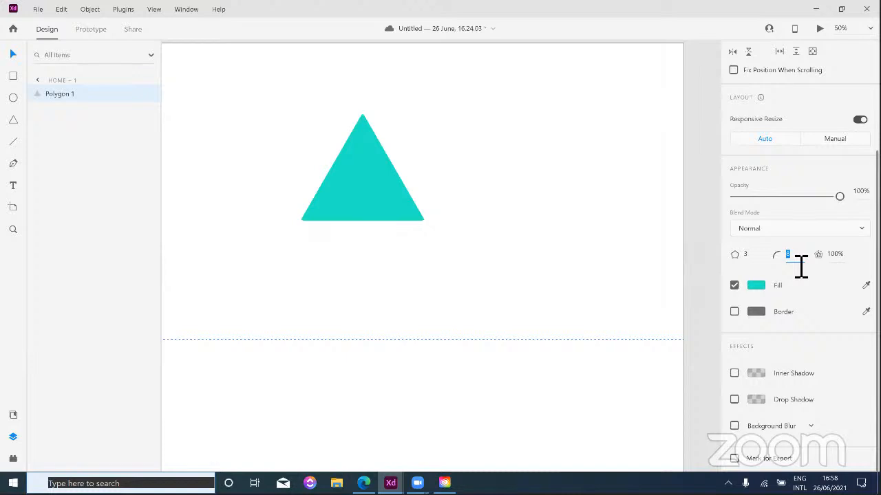
pyautogui.press('Up')
pyautogui.press('Up')
pyautogui.press('Up')
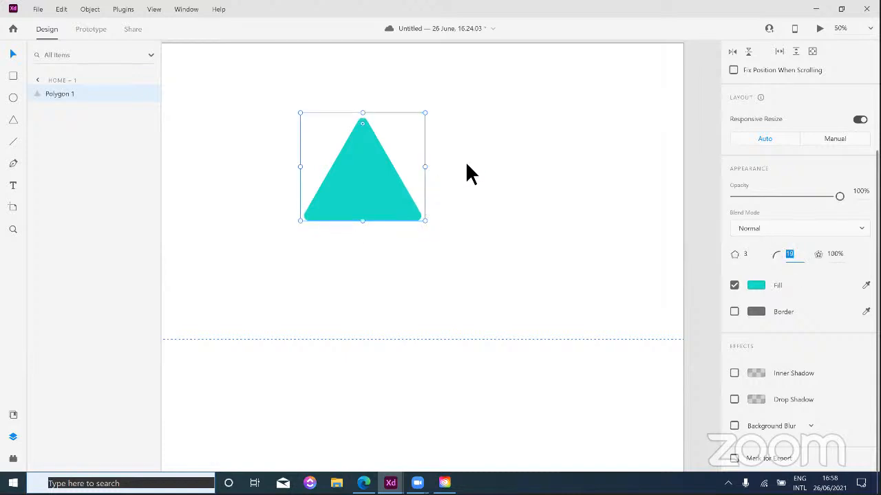
# Step: Restore the turquoise triangle's sharp corners with a corner radius of 0
pyautogui.click(427, 176)
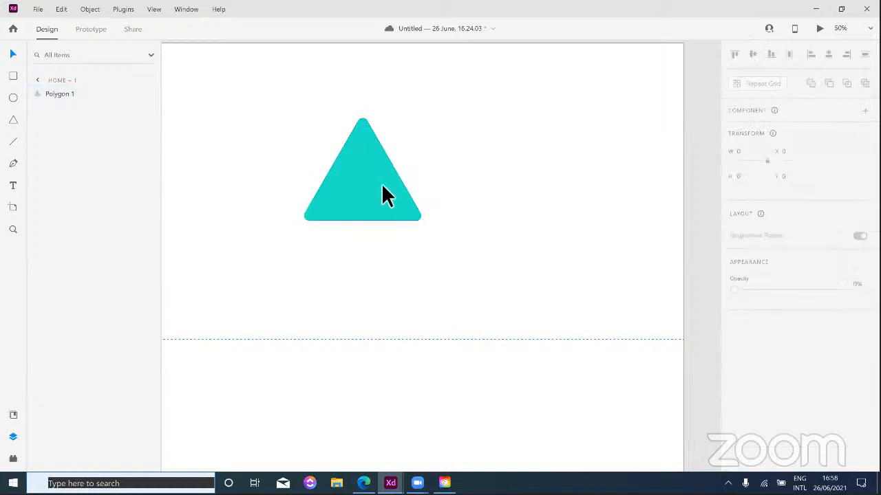
pyautogui.click(358, 122)
pyautogui.moveTo(359, 121); pyautogui.dragTo(497, 101)
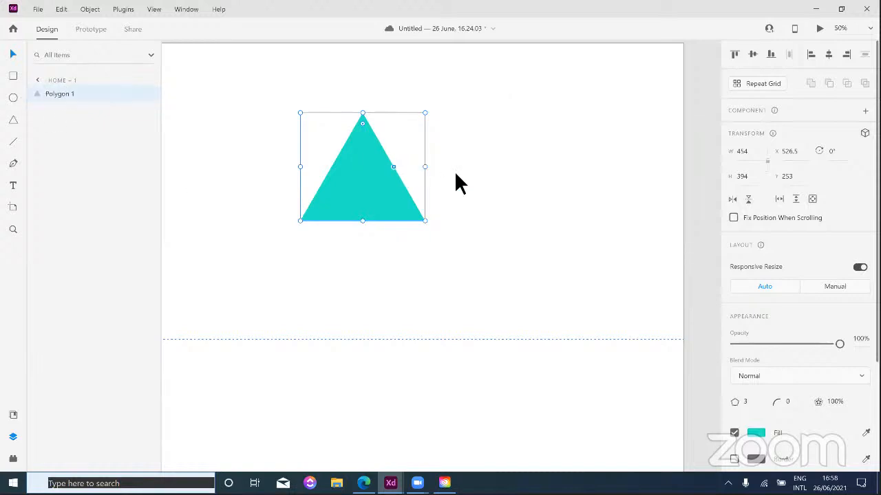
pyautogui.click(478, 217)
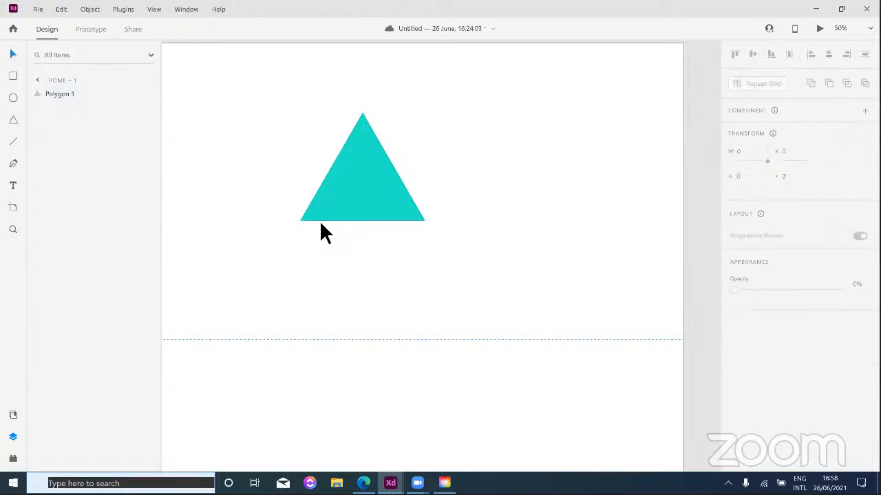
pyautogui.click(348, 220)
pyautogui.doubleClick(334, 207)
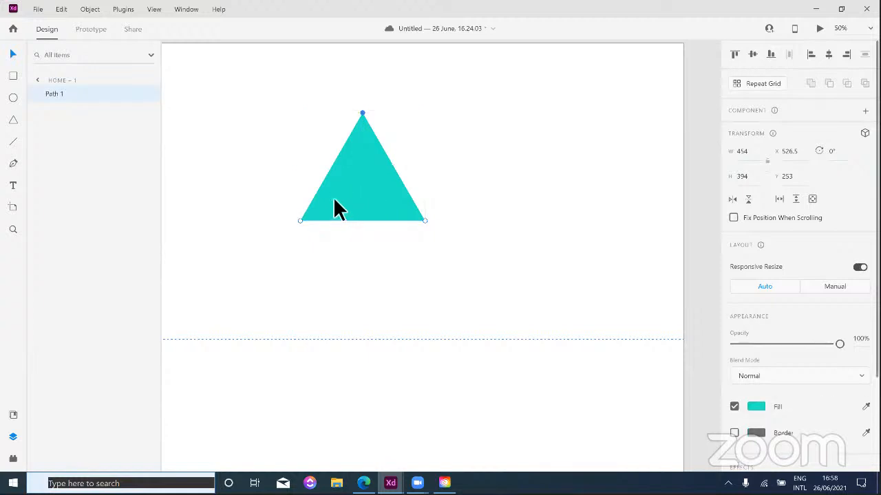
pyautogui.press('Escape')
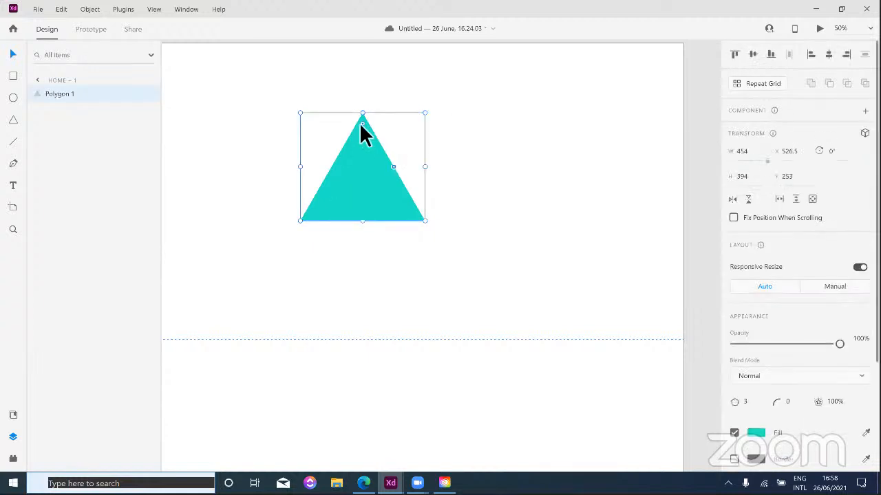
# Step: Duplicate the turquoise triangle and place the copy beside the original at about X 1022.5, Y 242
pyautogui.moveTo(363, 118); pyautogui.dragTo(498, 116)
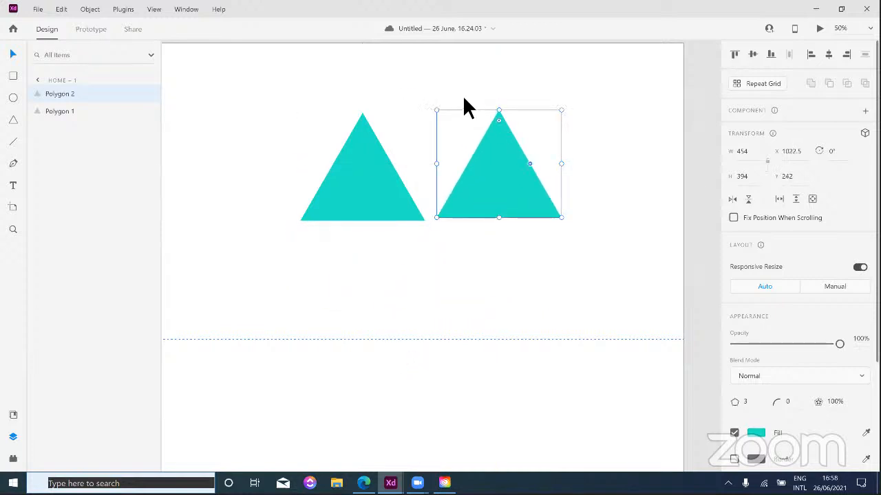
pyautogui.click(461, 96)
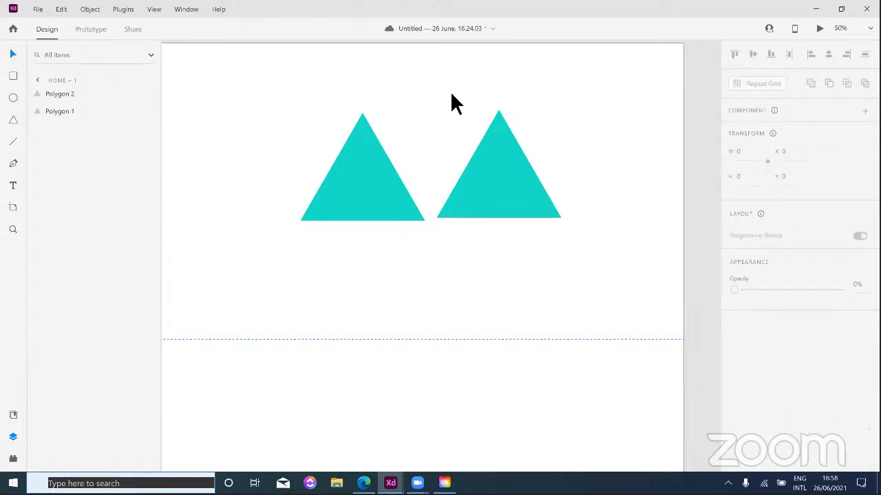
pyautogui.click(364, 146)
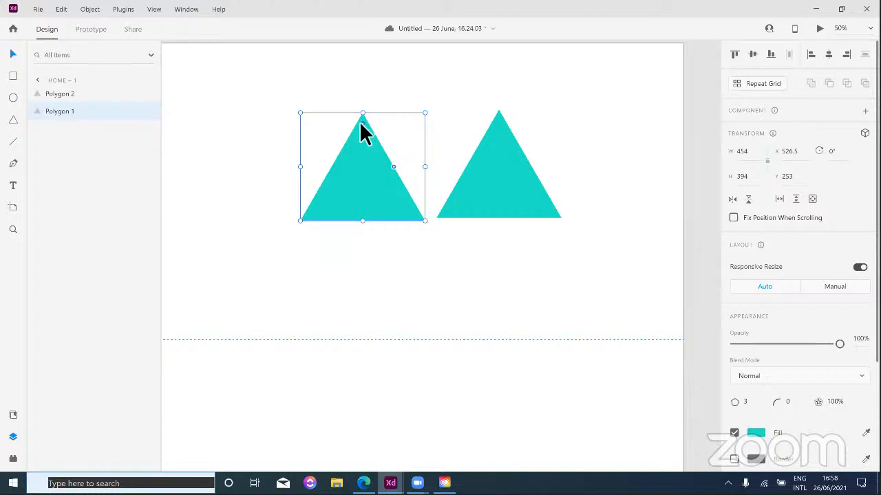
pyautogui.press('alt')
pyautogui.moveTo(362, 129); pyautogui.dragTo(391, 112)
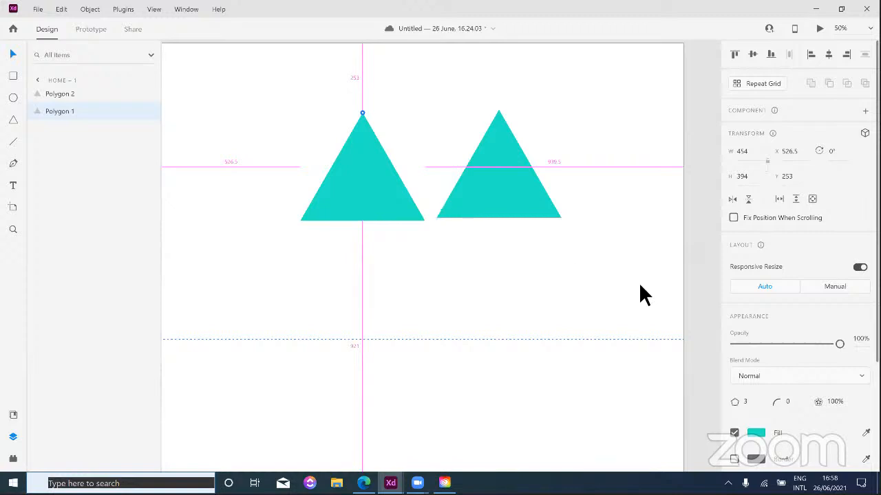
pyautogui.click(789, 405)
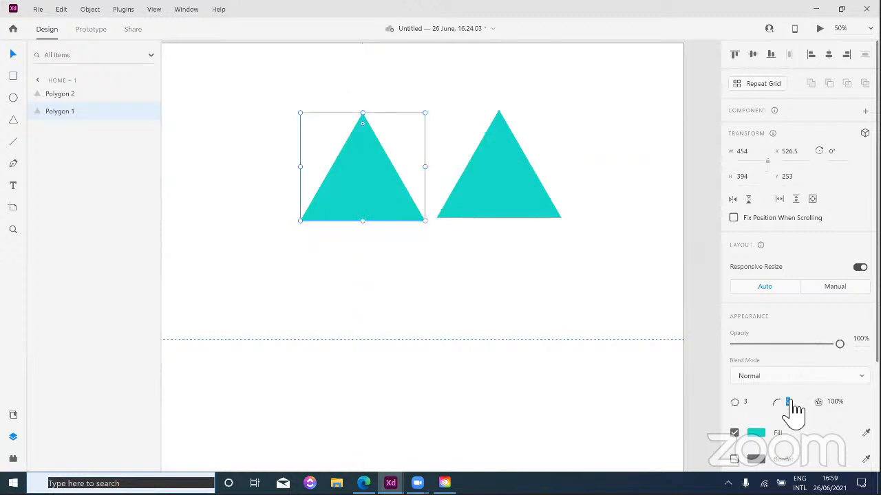
pyautogui.click(435, 261)
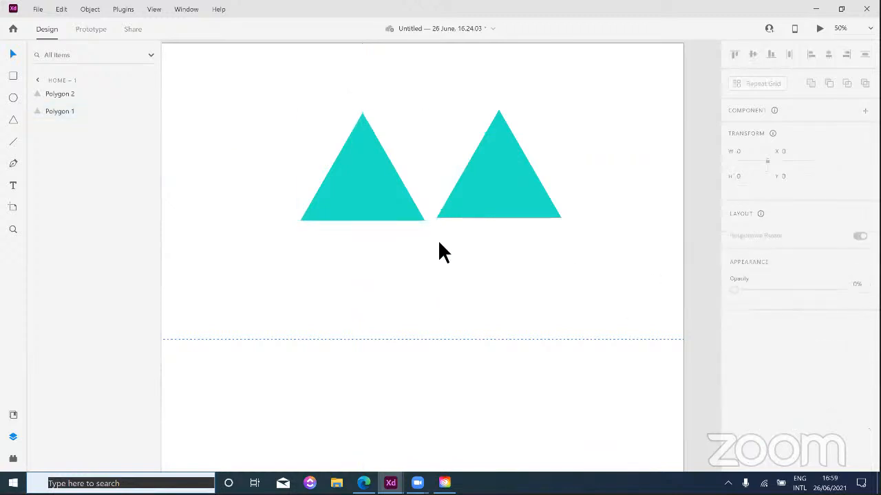
# Step: Turn the duplicated triangle into a thin three-pointed star with a star ratio of 10%
pyautogui.click(480, 210)
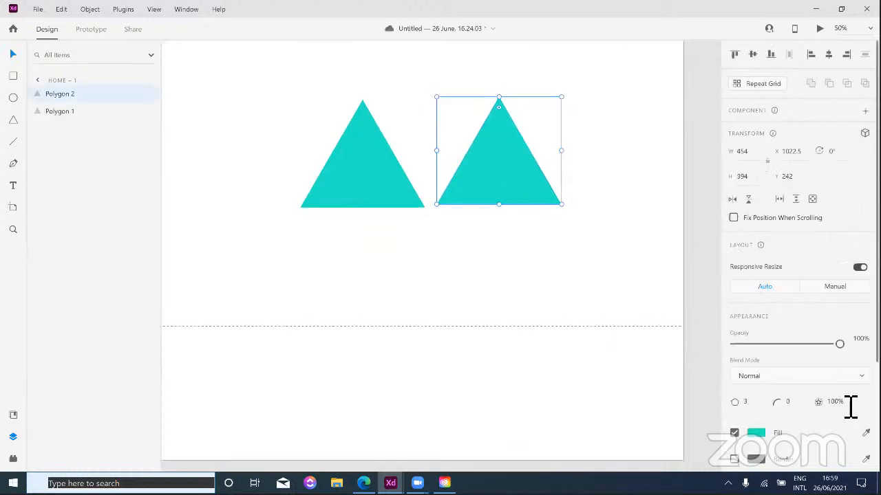
pyautogui.click(842, 411)
pyautogui.write('10')
pyautogui.press('Return')
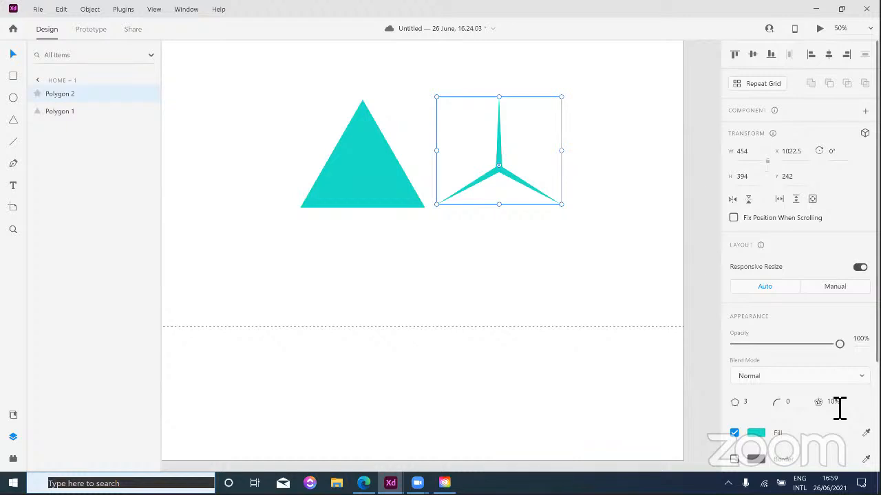
# Step: Raise the three-pointed star's star ratio to 57%
pyautogui.click(839, 406)
pyautogui.press('Up')
pyautogui.press('Up')
pyautogui.press('Up')
pyautogui.press('Up')
pyautogui.press('Up')
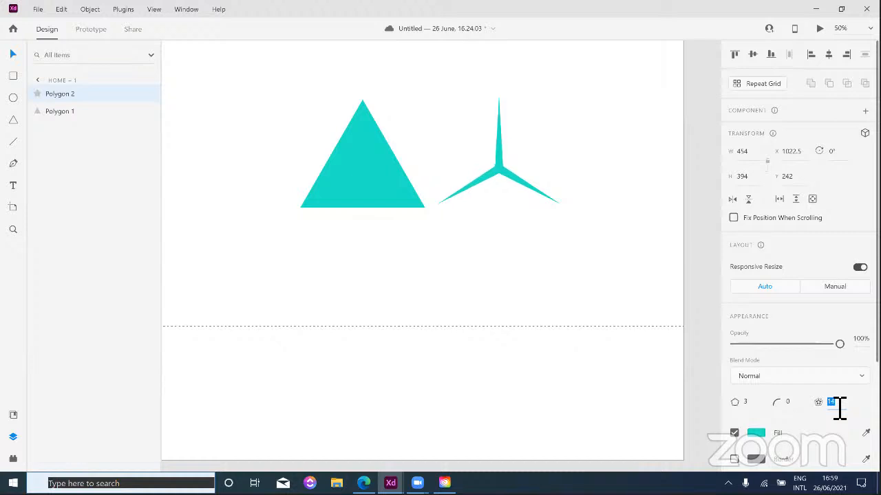
pyautogui.press('Up')
pyautogui.press('Up')
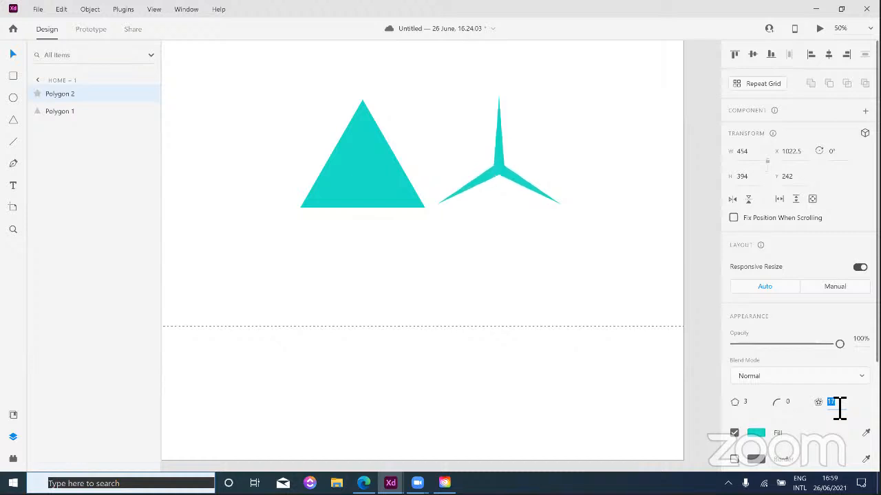
pyautogui.hotkey('shift', 'Up')
pyautogui.hotkey('shift', 'Up')
pyautogui.hotkey('shift', 'Up')
pyautogui.hotkey('shift', 'Up')
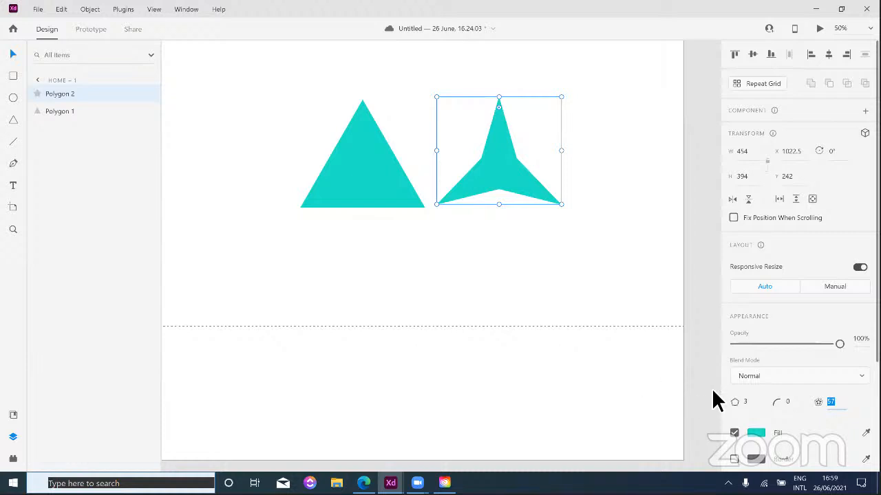
# Step: Try 23 corners on the three-pointed star, return to 3, and settle on a corner count of 13
pyautogui.click(754, 407)
pyautogui.hotkey('shift', 'Up')
pyautogui.hotkey('shift', 'Up')
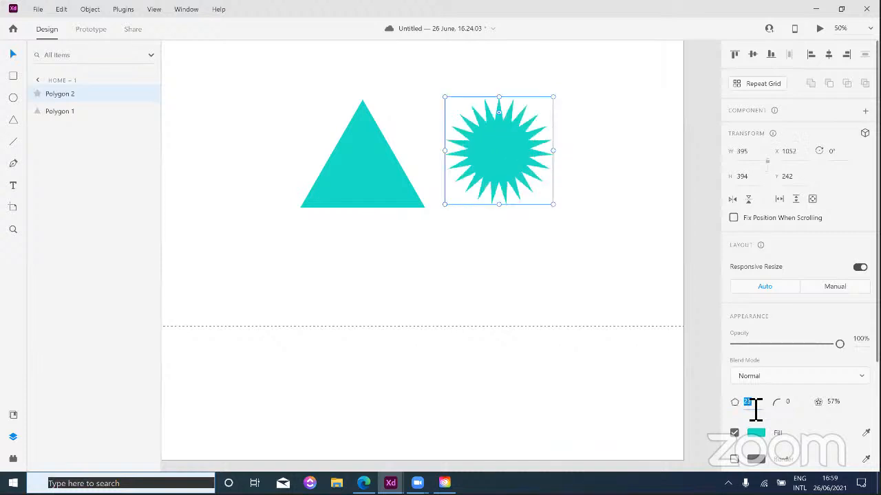
pyautogui.hotkey('shift', 'Down')
pyautogui.hotkey('shift', 'Down')
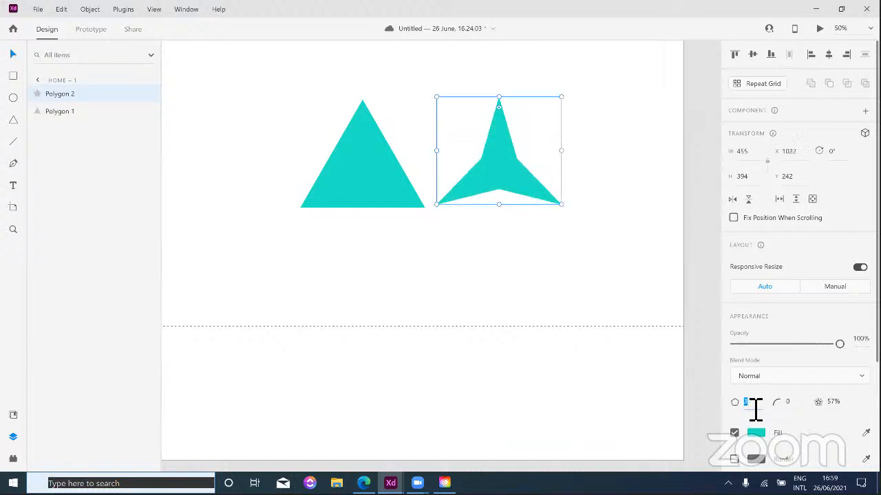
pyautogui.hotkey('shift', 'Up')
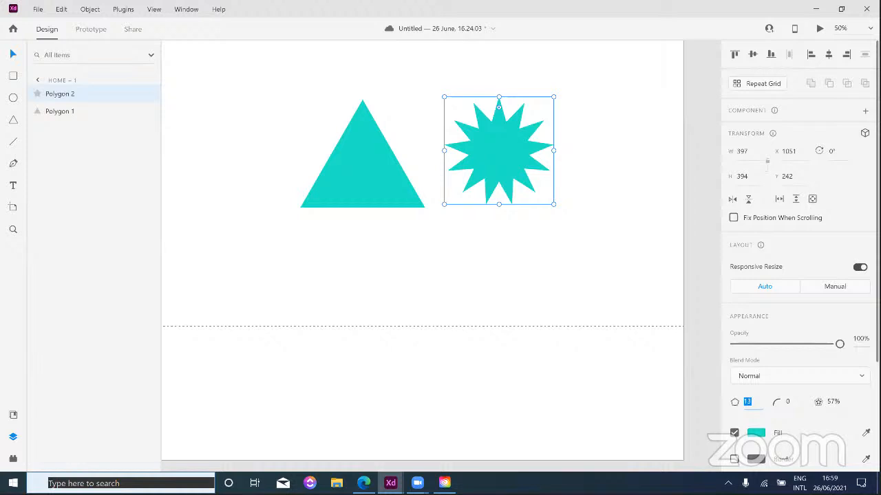
# Step: Set the 13-pointed star's opacity to 1%
pyautogui.click(859, 339)
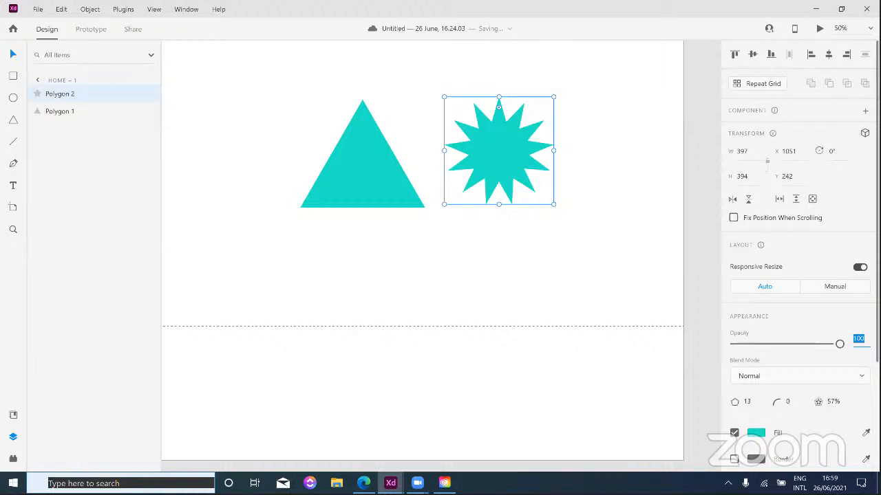
pyautogui.write('1')
pyautogui.press('Tab')
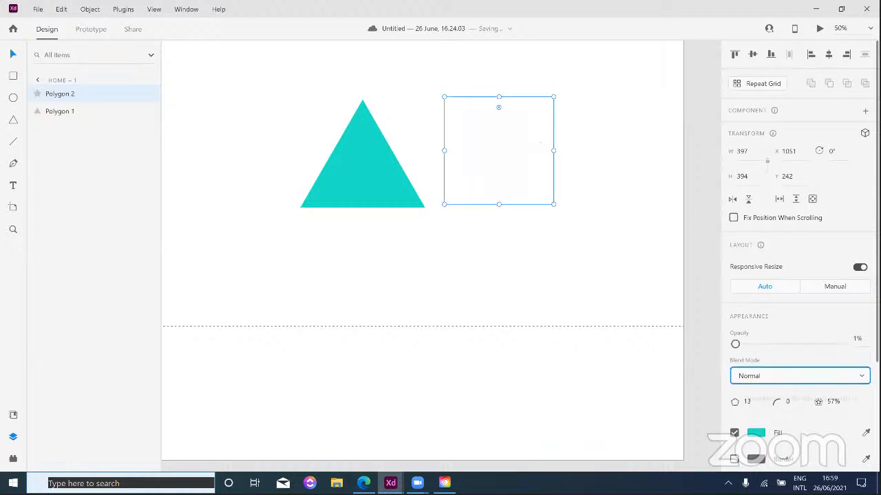
# Step: Raise the 13-pointed star's opacity back close to full and deselect it
pyautogui.click(858, 339)
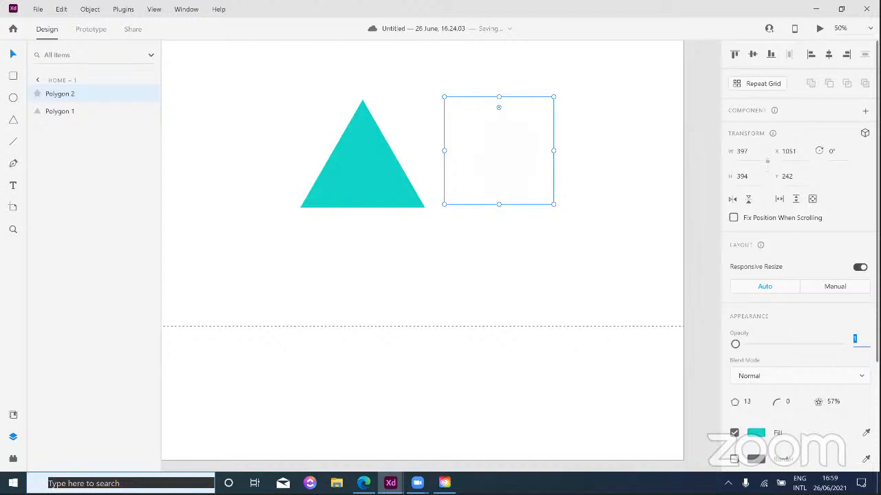
pyautogui.press('Return')
pyautogui.press('BackSpace')
pyautogui.moveTo(734, 345); pyautogui.dragTo(825, 355)
pyautogui.click(584, 323)
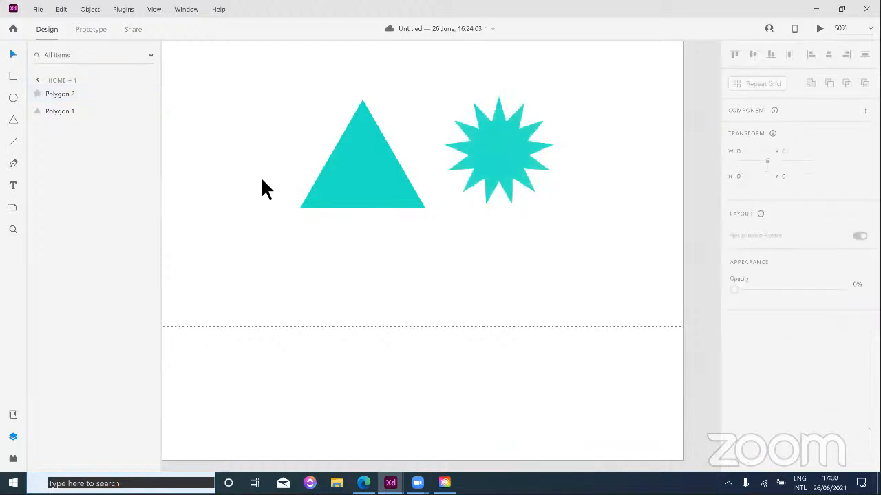
# Step: Delete both the turquoise triangle and the 13-pointed star from the artboard
pyautogui.scroll(-1, 227, 182)
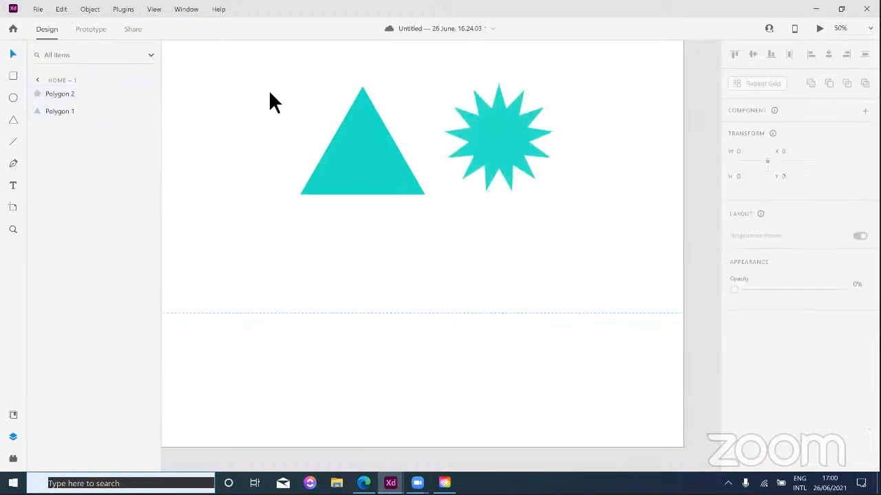
pyautogui.moveTo(227, 70); pyautogui.dragTo(545, 196)
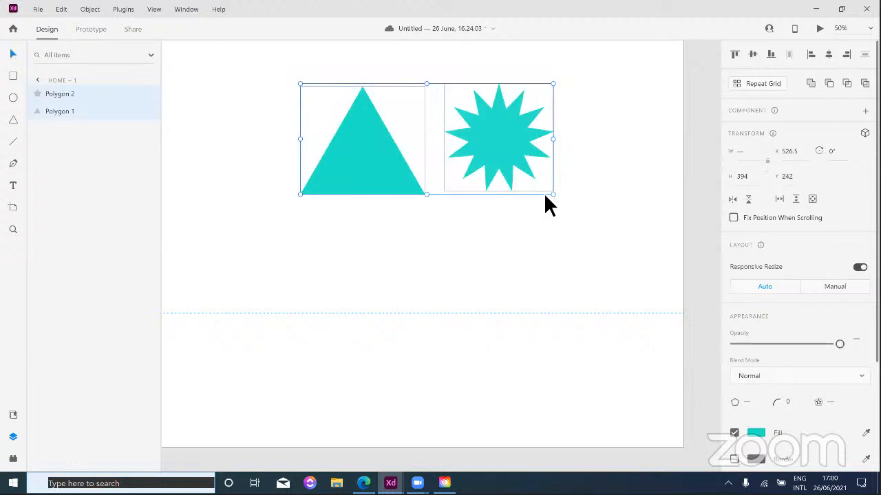
pyautogui.press('Delete')
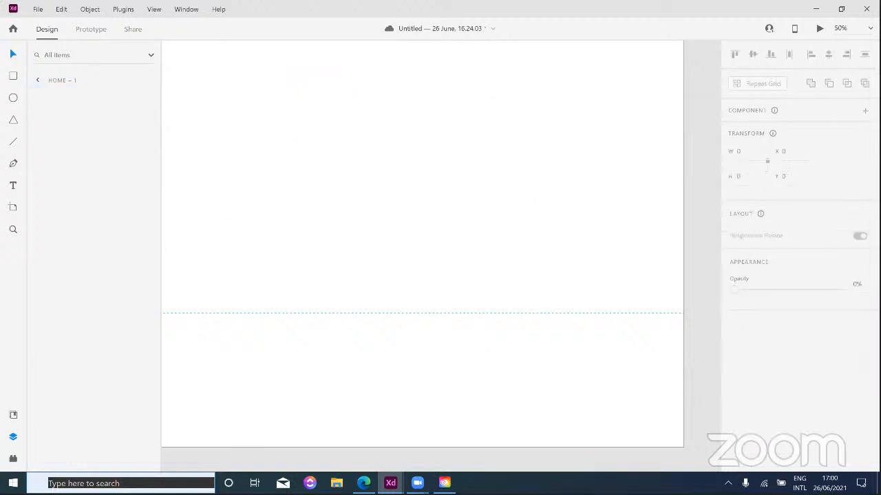
# Step: Draw two horizontal lines with the Line tool, one about 486 long near Y 243.5 and one about 1348 long near Y 522.5
pyautogui.click(20, 144)
pyautogui.moveTo(359, 87); pyautogui.dragTo(499, 136)
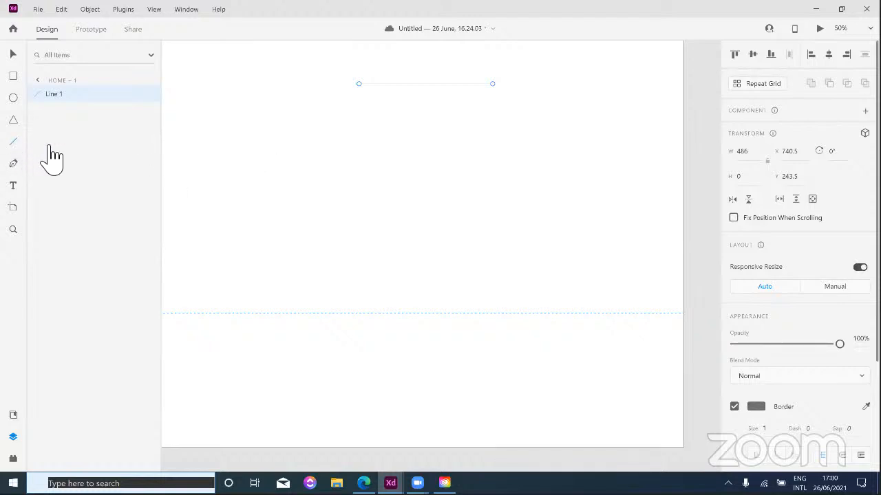
pyautogui.moveTo(196, 161); pyautogui.dragTo(332, 161)
pyautogui.moveTo(441, 167); pyautogui.dragTo(570, 158)
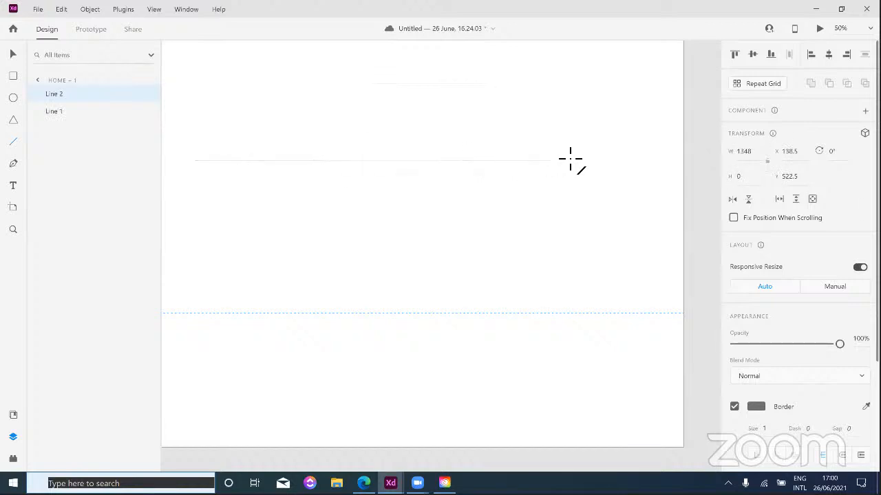
# Step: Thicken the longer horizontal line by setting its border size to 21
pyautogui.scroll(-3, 791, 364)
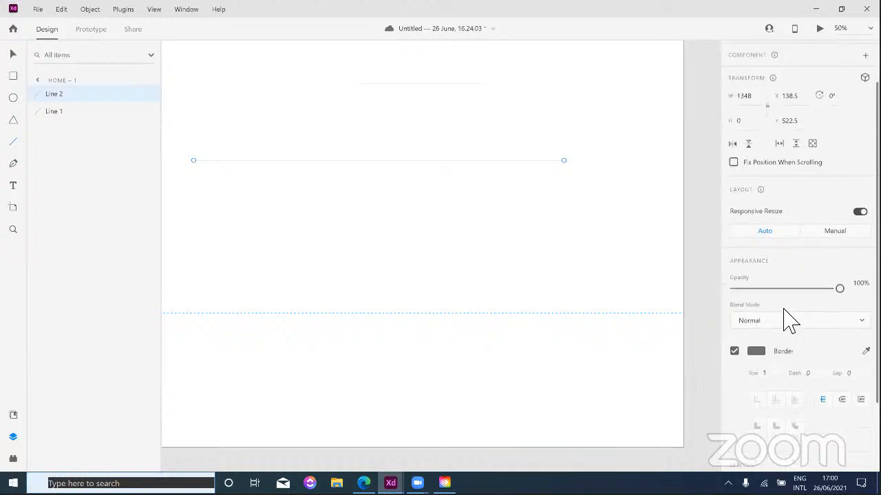
pyautogui.click(774, 303)
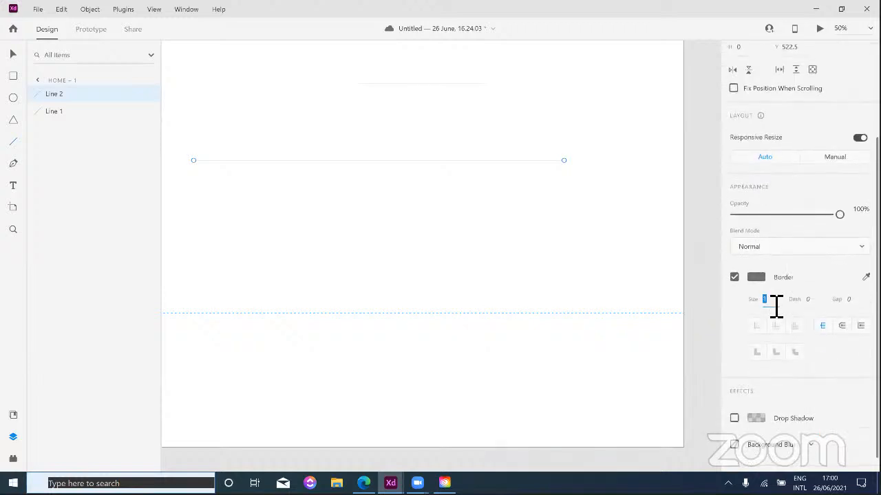
pyautogui.write('21')
pyautogui.press('Return')
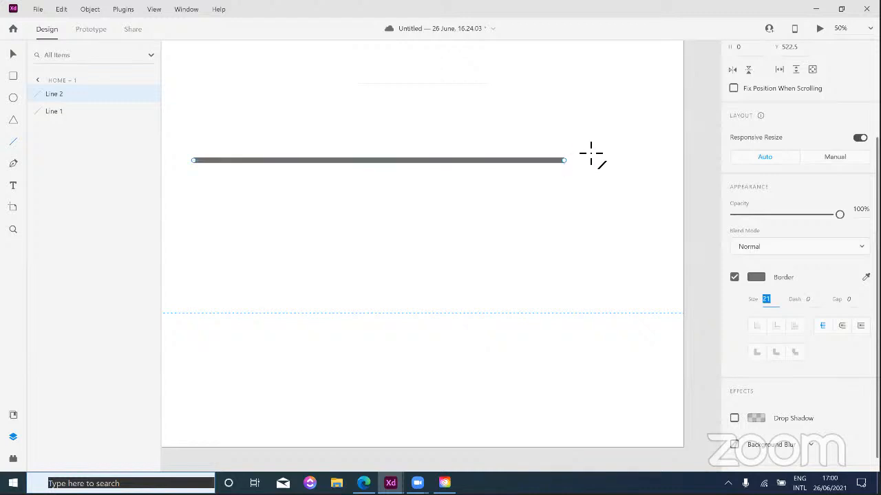
# Step: Draw a vertical line about 600 long beyond the thick line's end and set its border size to 31
pyautogui.moveTo(594, 115)
pyautogui.mouseDown()
pyautogui.moveTo(605, 277)
pyautogui.moveTo(604, 268)
pyautogui.mouseUp()
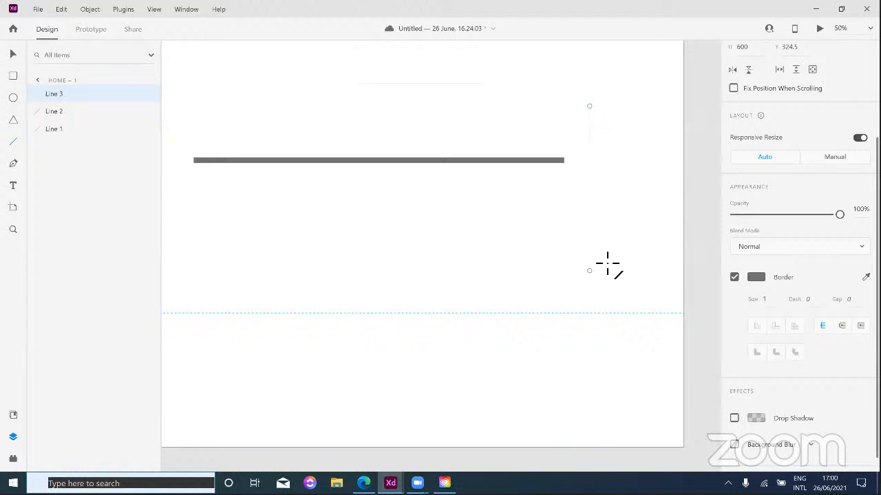
pyautogui.click(767, 308)
pyautogui.hotkey('shift', 'Up')
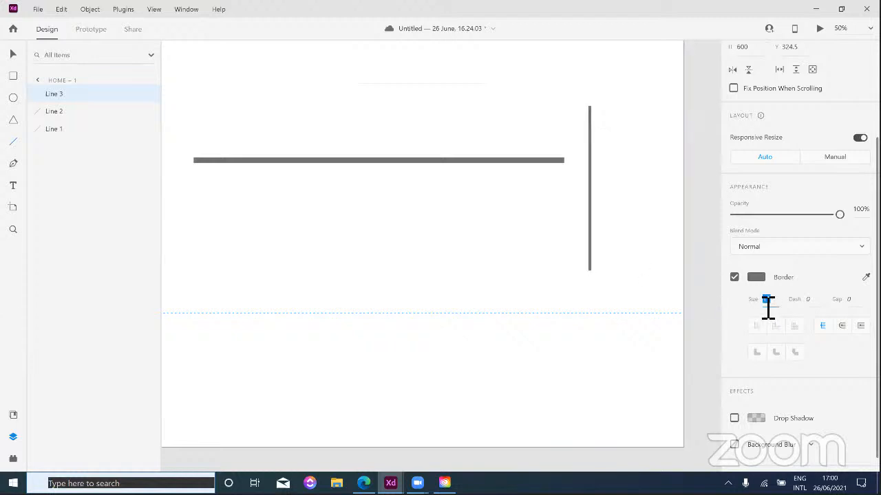
pyautogui.hotkey('shift', 'Up')
pyautogui.hotkey('shift', 'Up')
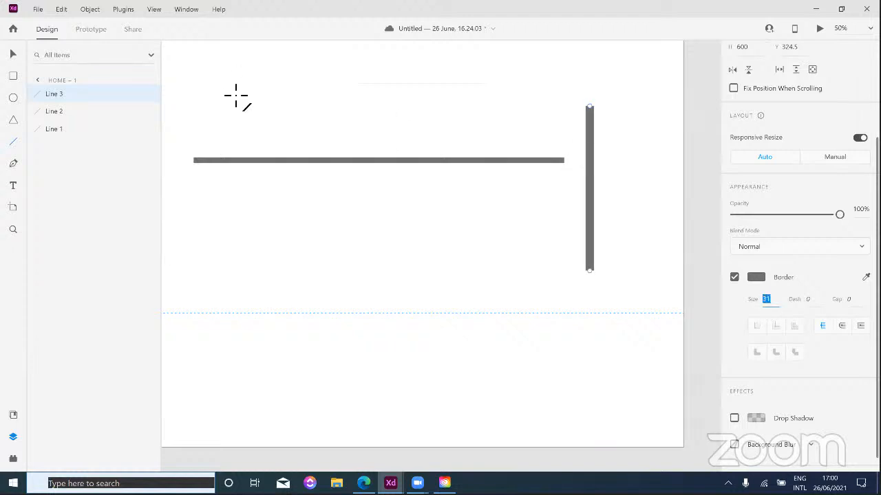
# Step: Make the vertical line dashed with a dash of 10 and a gap of 10
pyautogui.click(13, 54)
pyautogui.click(822, 305)
pyautogui.write('10')
pyautogui.press('Tab')
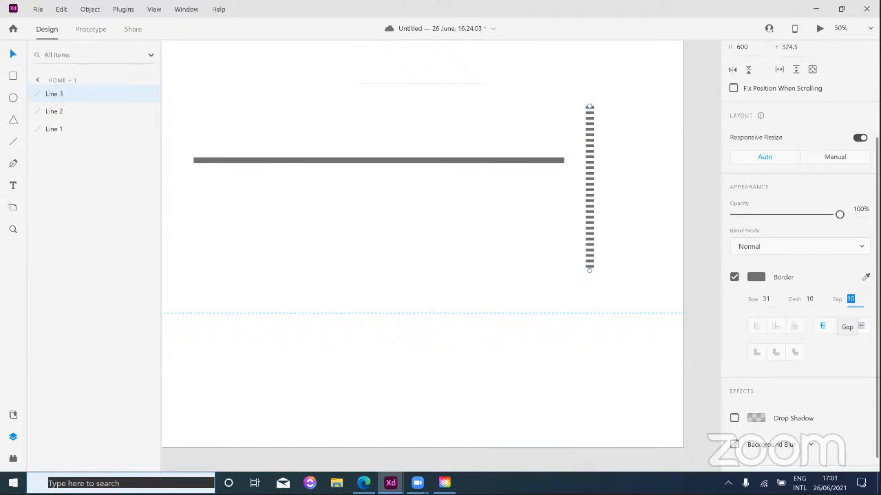
# Step: Set the vertical line's gap to 20, and restore a solid stroke by setting both its dash and gap to 0
pyautogui.write('20')
pyautogui.press('Tab')
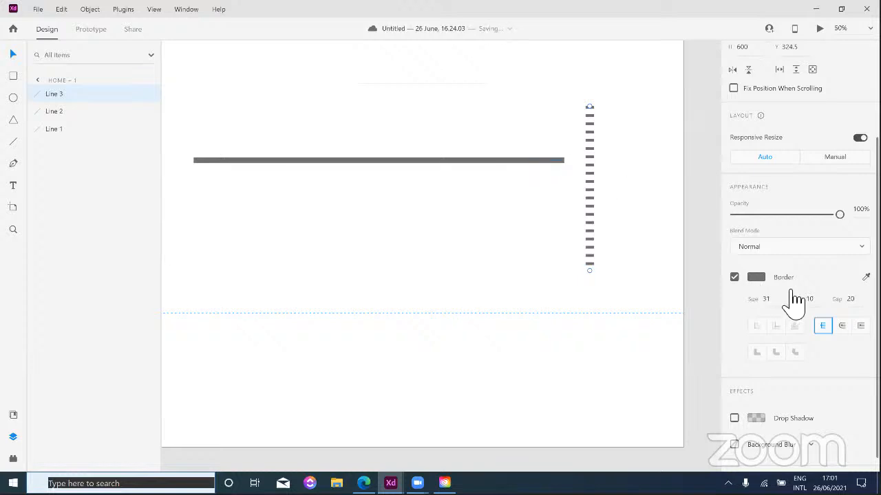
pyautogui.click(814, 303)
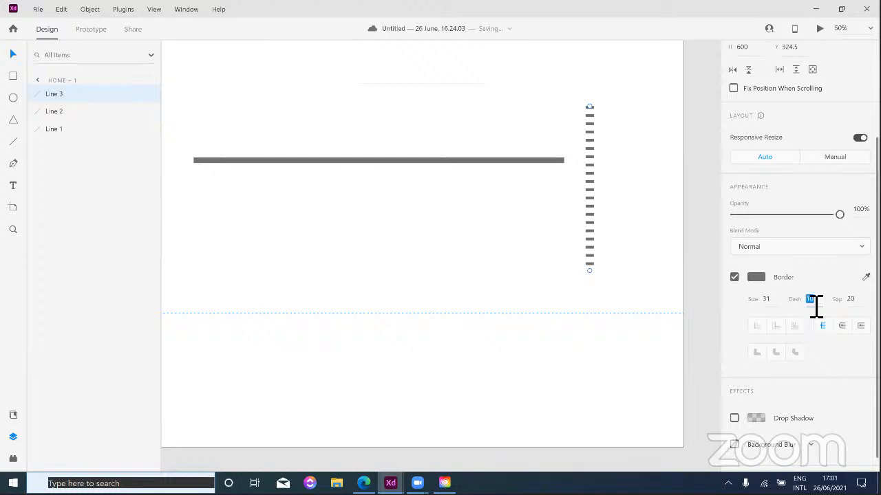
pyautogui.press('BackSpace')
pyautogui.write('0')
pyautogui.press('Tab')
pyautogui.write('0')
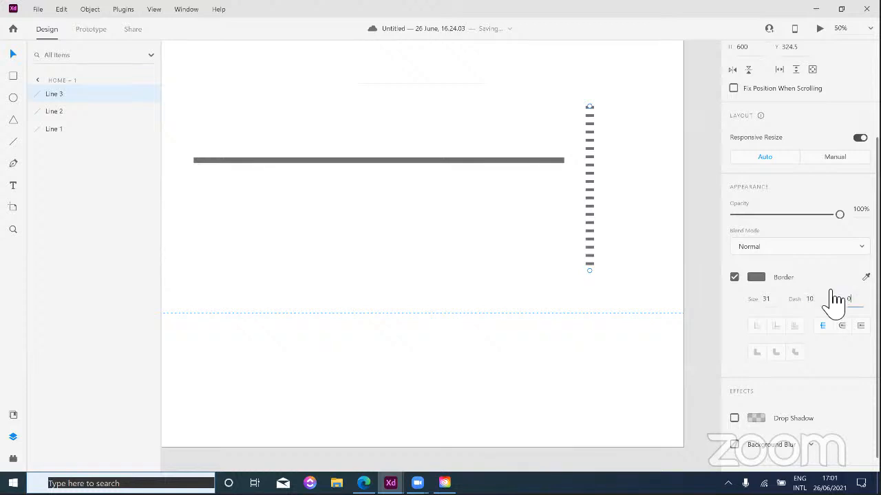
pyautogui.press('Return')
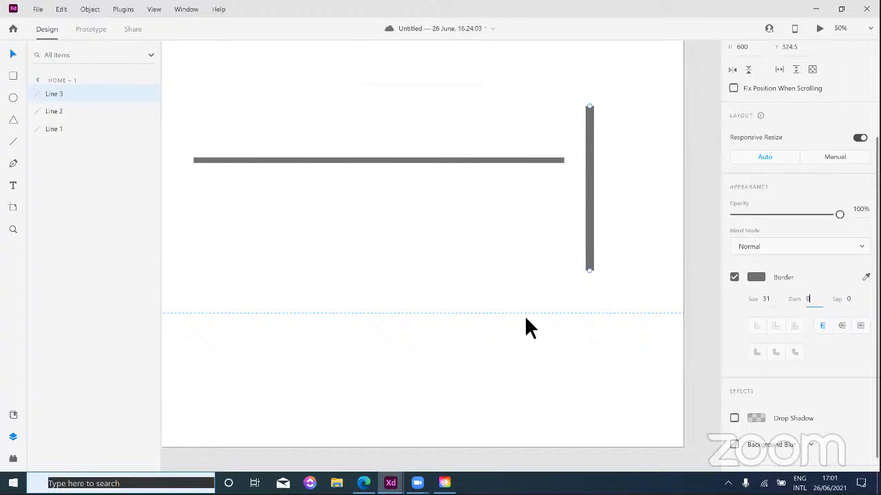
# Step: Compare the round, projecting and butt caps on the vertical line's ends, and leave the projecting cap applied
pyautogui.click(593, 279)
pyautogui.click(589, 235)
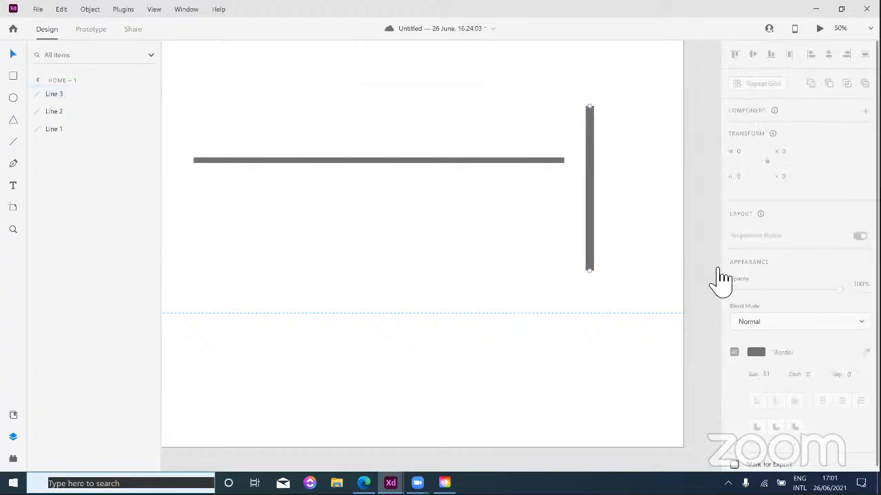
pyautogui.scroll(-3, 763, 254)
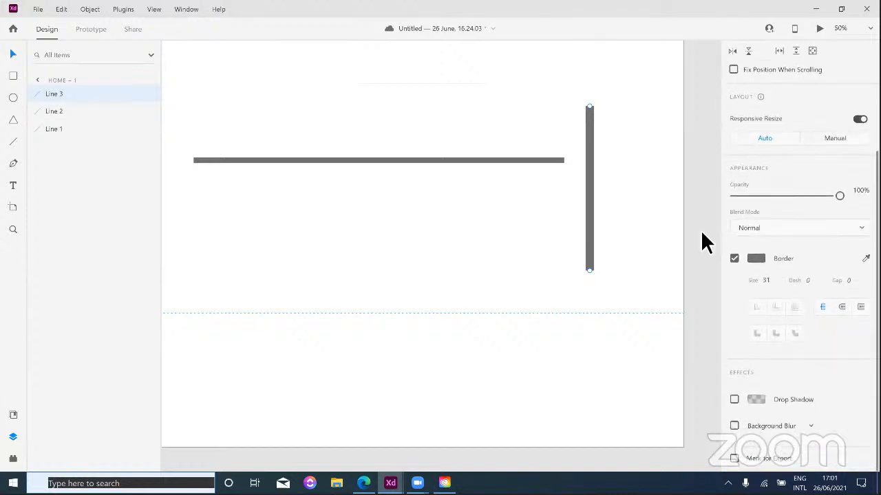
pyautogui.hotkey('ctrl', '=')
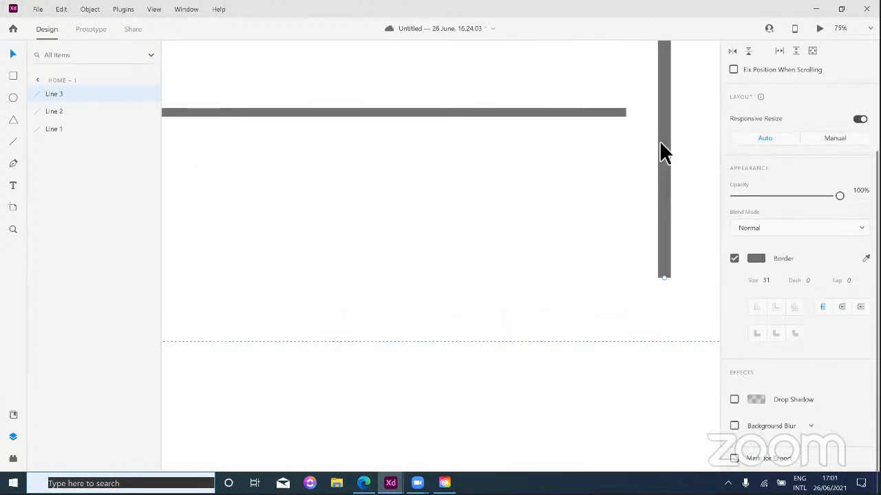
pyautogui.moveTo(659, 124); pyautogui.dragTo(555, 251)
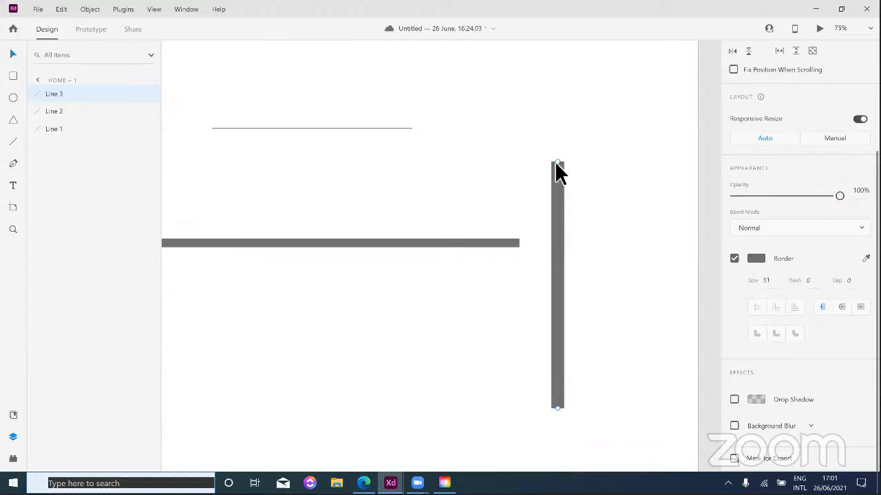
pyautogui.click(843, 308)
pyautogui.click(861, 306)
pyautogui.click(823, 307)
pyautogui.click(861, 307)
# Step: Try the drop shadow effect on the vertical line
pyautogui.click(734, 400)
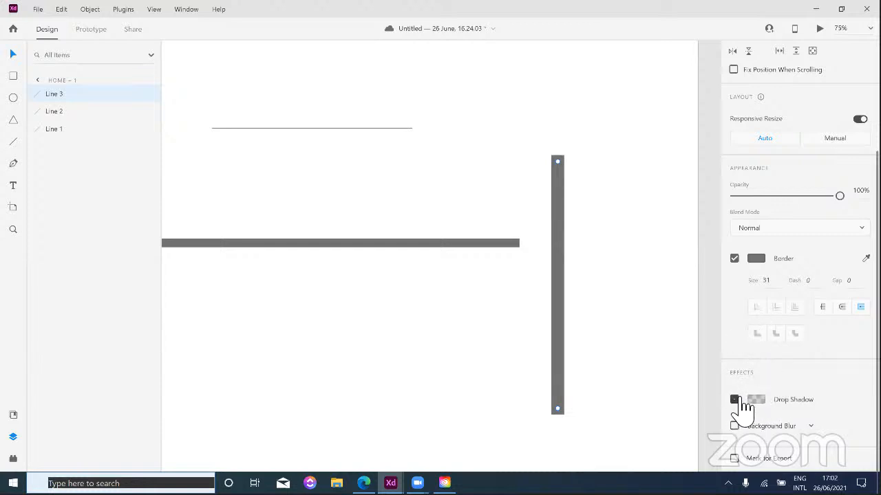
pyautogui.click(791, 398)
pyautogui.scroll(5, 792, 420)
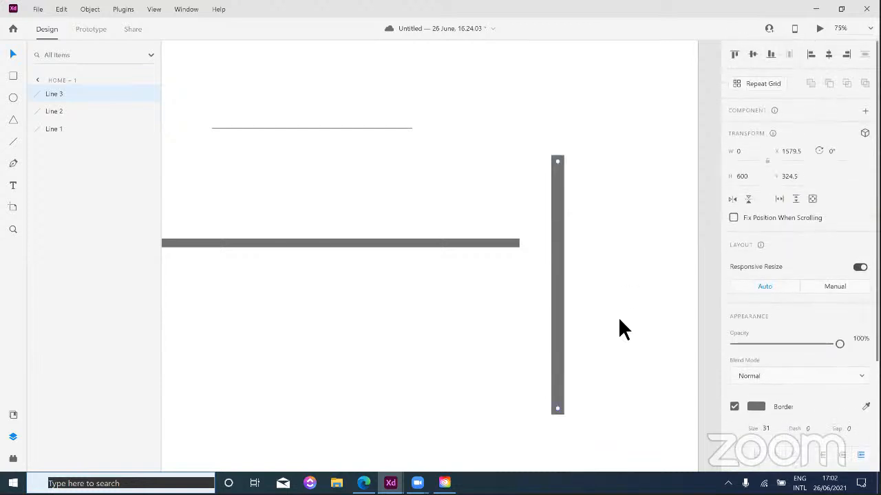
# Step: Delete all the lines from the Home – 1 artboard
pyautogui.hotkey('ctrl', '-')
pyautogui.hotkey('ctrl', '-')
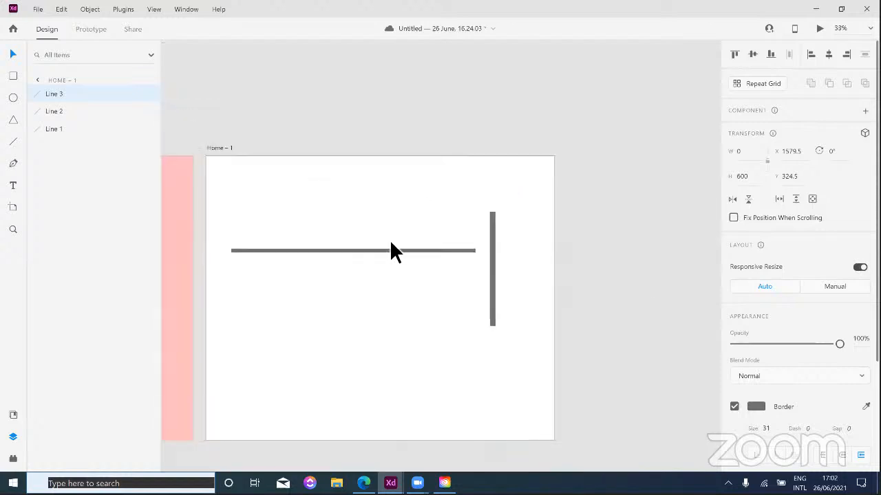
pyautogui.moveTo(260, 172); pyautogui.dragTo(520, 340)
pyautogui.press('Delete')
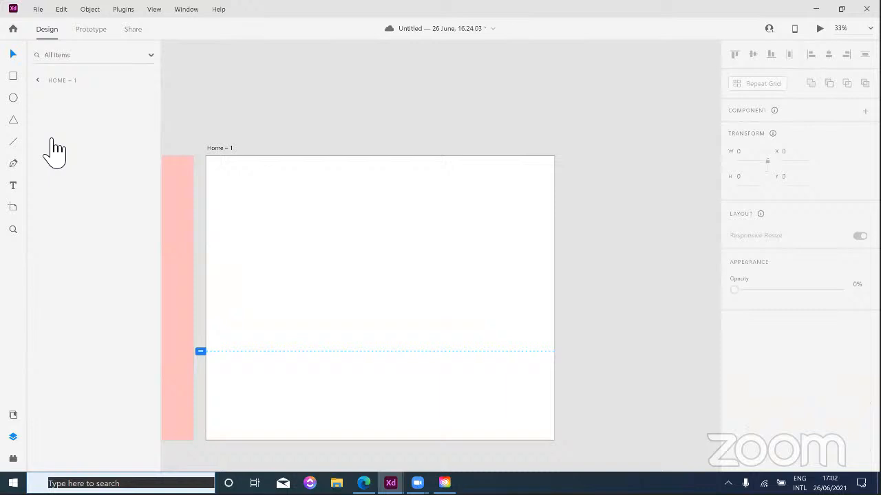
# Step: Draw a rectangle about 498 wide and 476 high in the upper-left area of the empty artboard
pyautogui.click(13, 77)
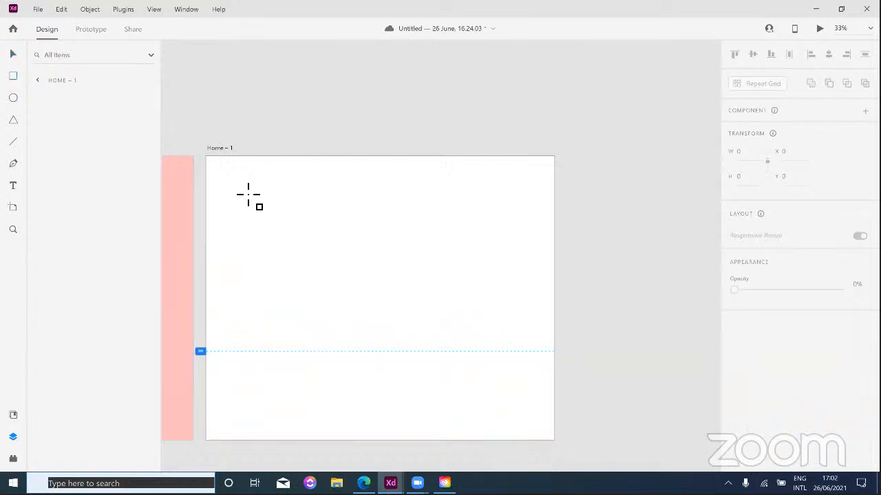
pyautogui.moveTo(249, 195); pyautogui.dragTo(331, 273)
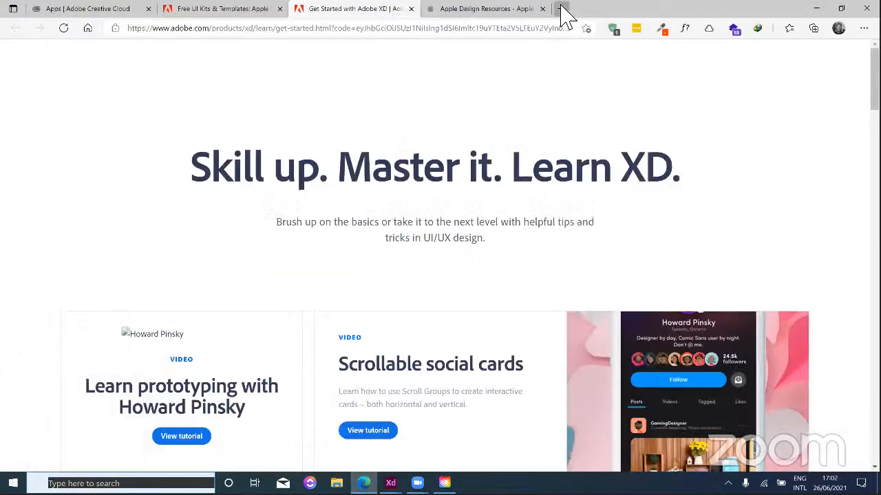
# Step: Search the web in Microsoft Edge for "unsplash free images", open a result, and return to Adobe XD
pyautogui.click(562, 9)
pyautogui.write('uns')
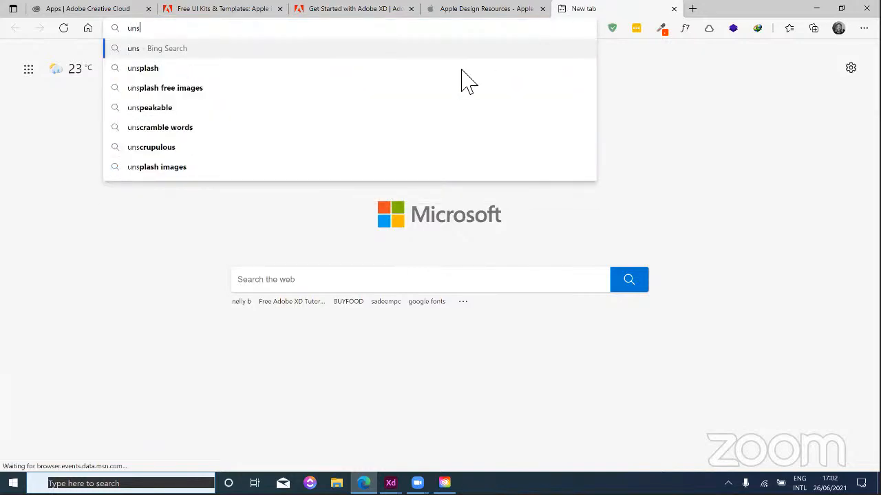
pyautogui.click(363, 99)
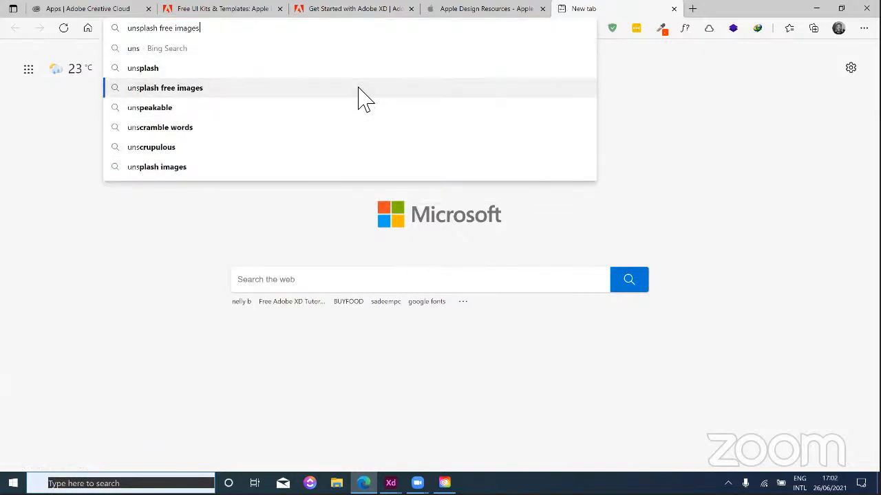
pyautogui.click(364, 99)
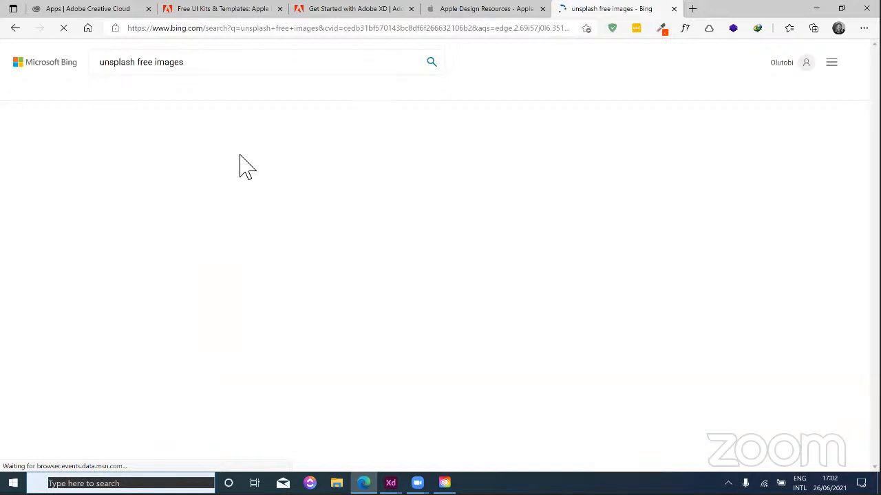
pyautogui.click(256, 138)
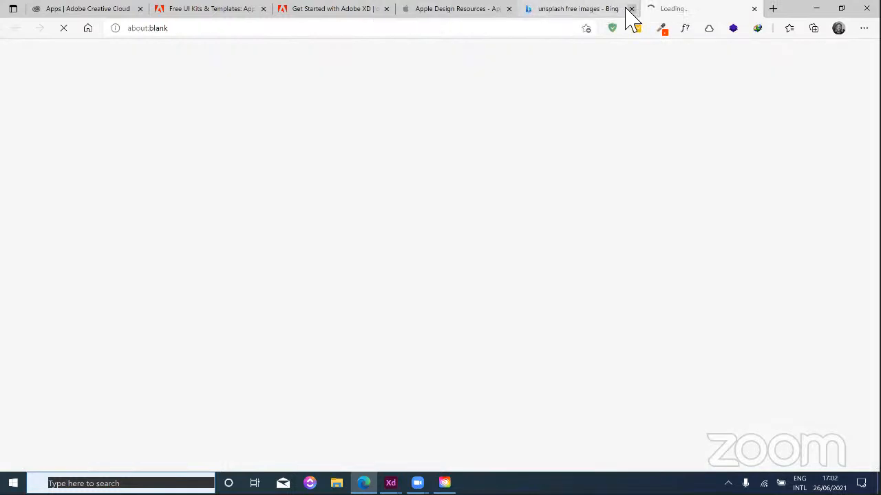
pyautogui.click(631, 8)
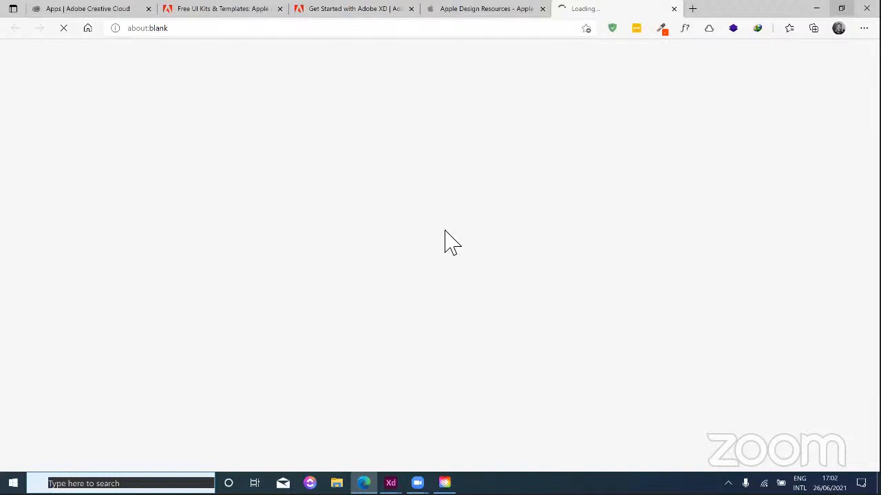
pyautogui.hotkey('alt', 'Tab')
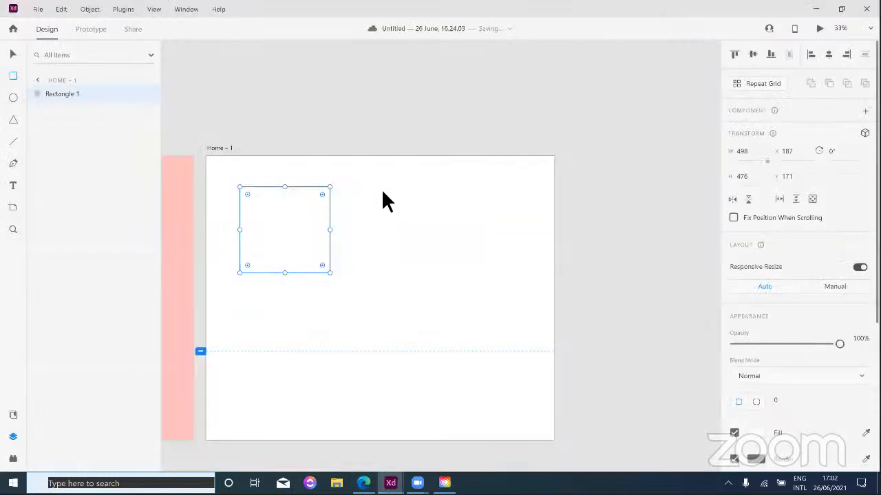
# Step: Draw a circle about 175 in diameter beside the rectangle and fill it with the photo file from the desktop
pyautogui.press('e')
pyautogui.moveTo(405, 197); pyautogui.dragTo(441, 231)
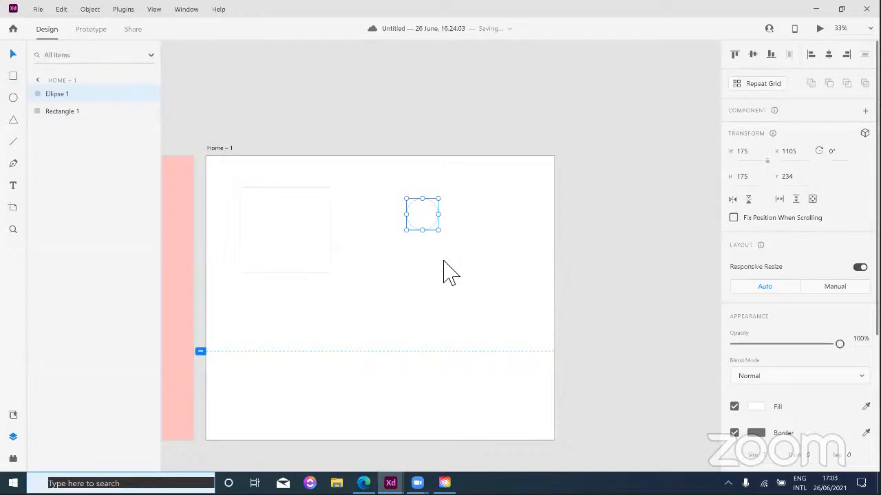
pyautogui.press('super+d')
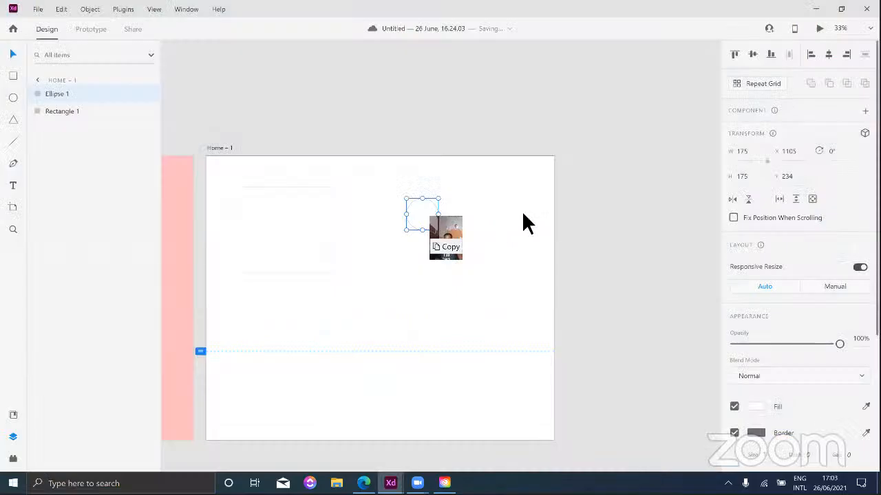
pyautogui.moveTo(431, 236); pyautogui.dragTo(423, 213)
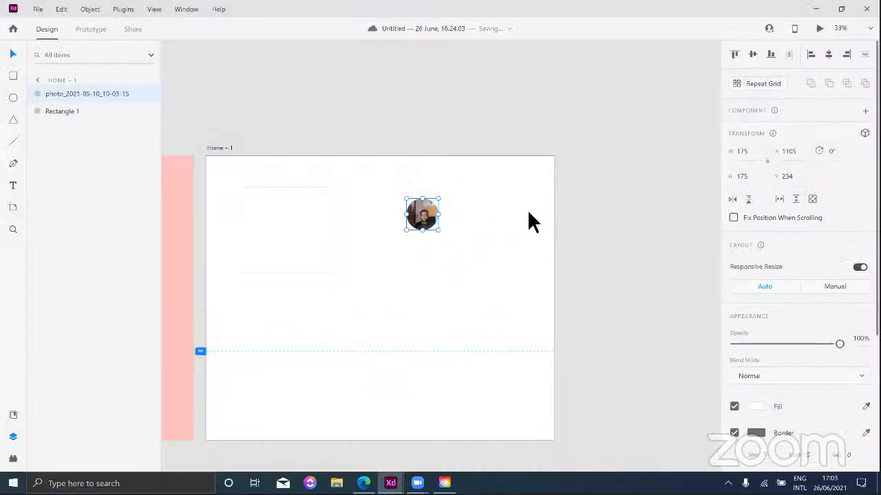
# Step: Enlarge and reposition the photo inside the circle so the face is centred, and delete the photo-filled circle
pyautogui.hotkey('ctrl', '1')
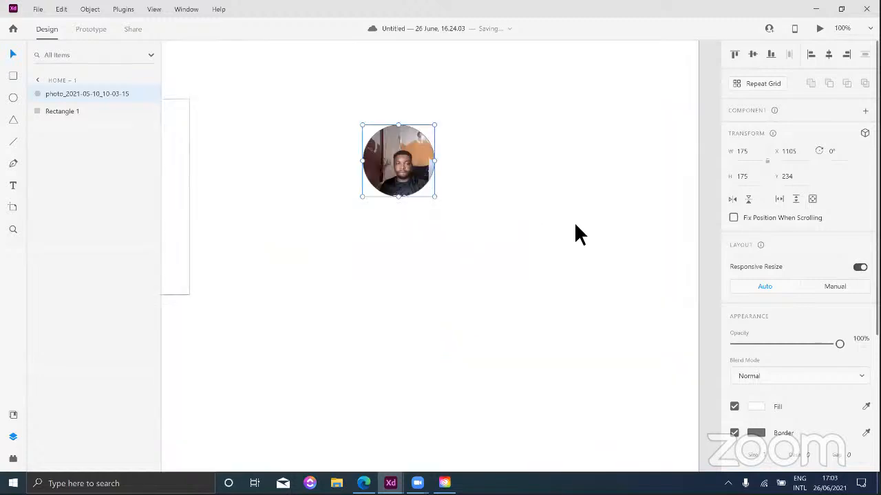
pyautogui.doubleClick(445, 206)
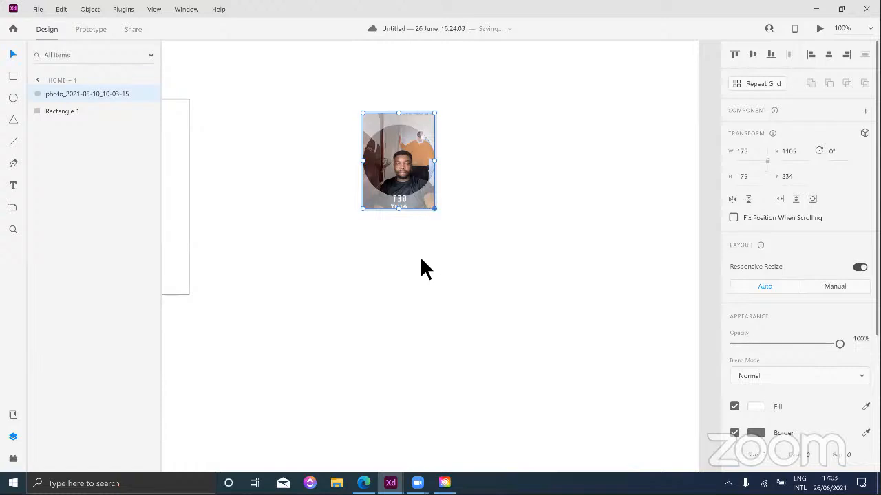
pyautogui.moveTo(434, 208); pyautogui.dragTo(477, 267)
pyautogui.moveTo(457, 183); pyautogui.dragTo(428, 144)
pyautogui.click(491, 225)
pyautogui.moveTo(354, 115); pyautogui.dragTo(491, 225)
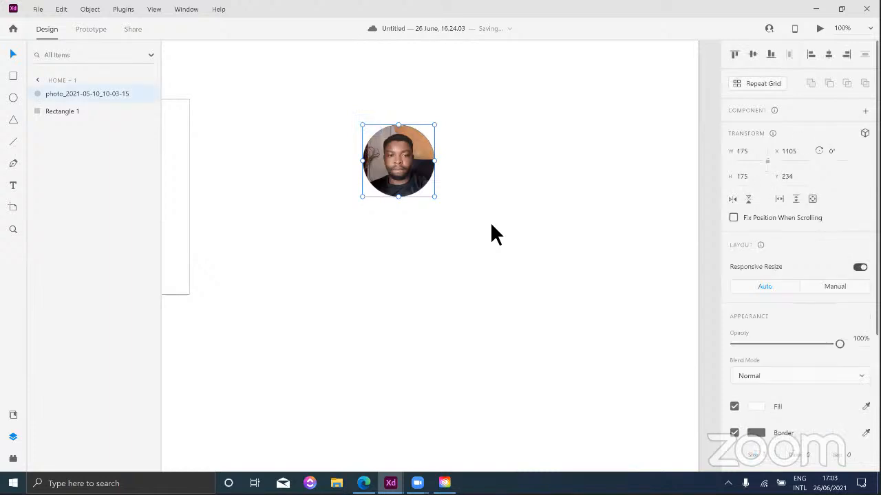
pyautogui.press('Delete')
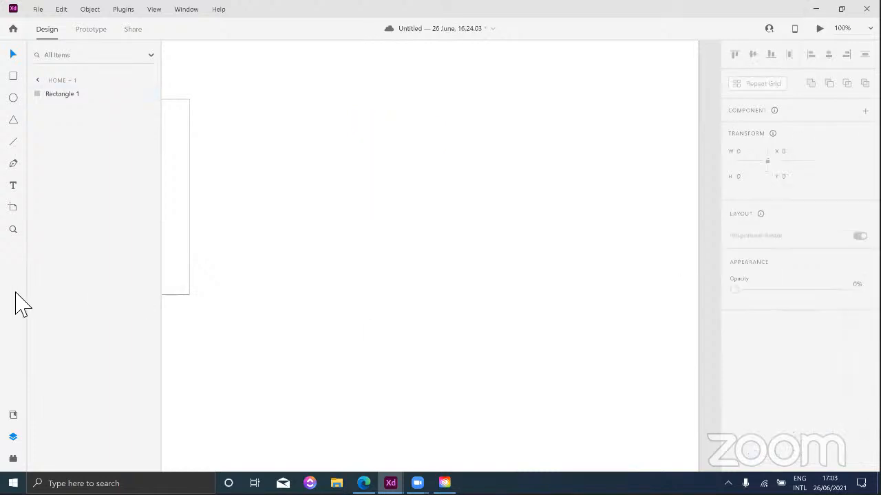
# Step: Move the photo file to the lower middle of the desktop and return to the untitled Adobe XD document
pyautogui.moveTo(15, 292); pyautogui.dragTo(421, 434)
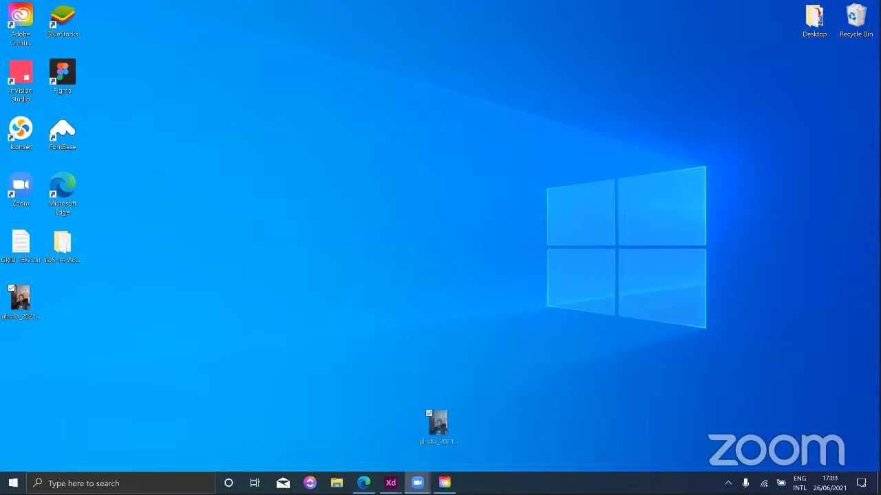
pyautogui.moveTo(440, 426); pyautogui.dragTo(445, 415)
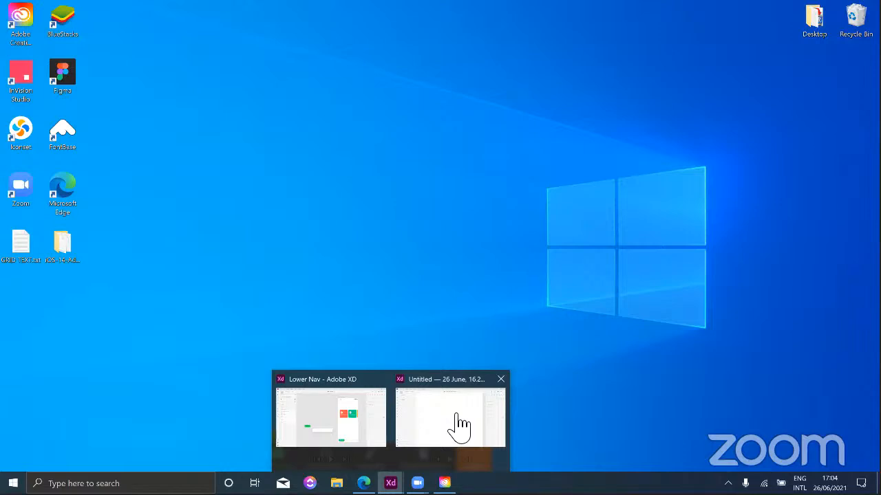
pyautogui.click(459, 426)
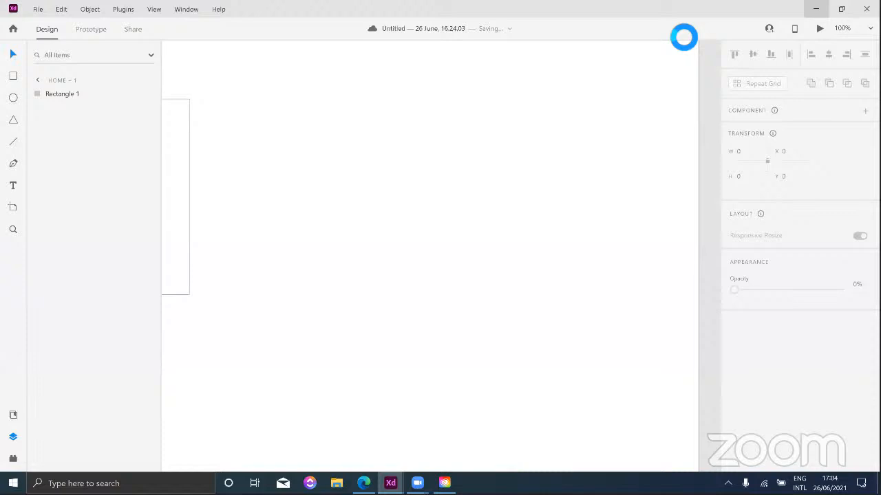
# Step: Bring up the computer's file browser for opening a document
pyautogui.click(816, 9)
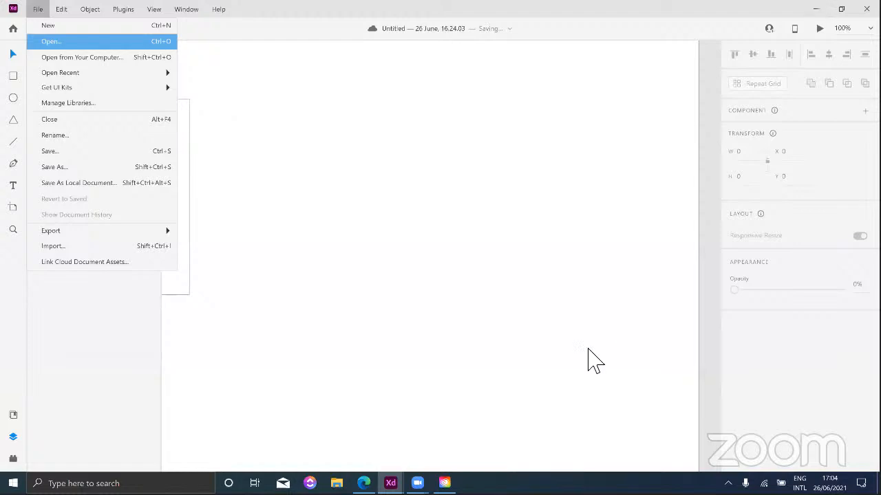
pyautogui.press('Return')
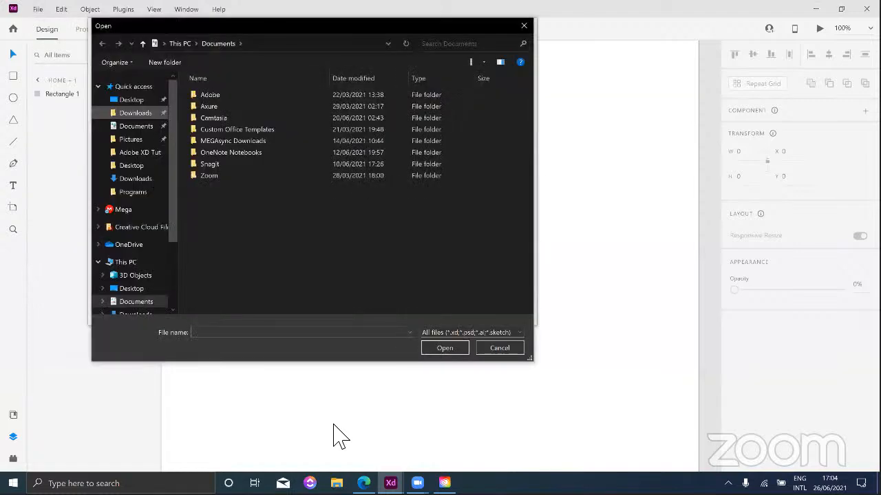
# Step: Place the portrait photo from the desktop on the Home – 1 artboard and draw a rectangle about 658 by 545 over it
pyautogui.press('super+d')
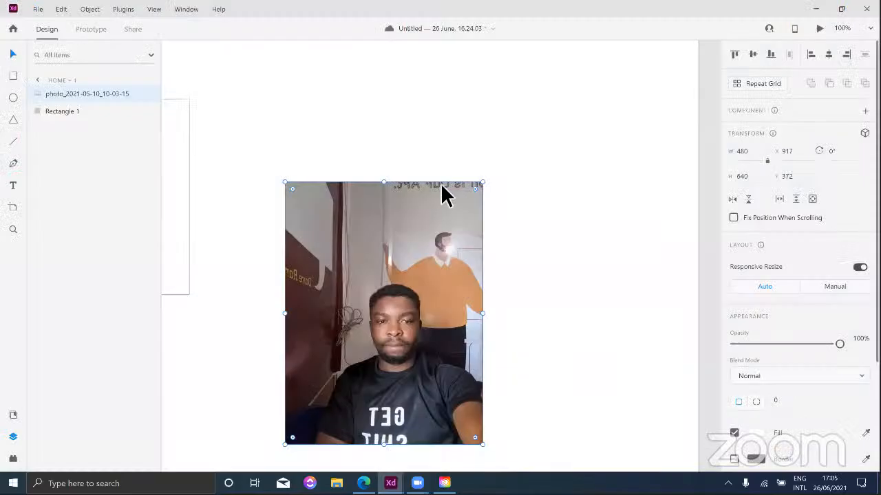
pyautogui.click(616, 178)
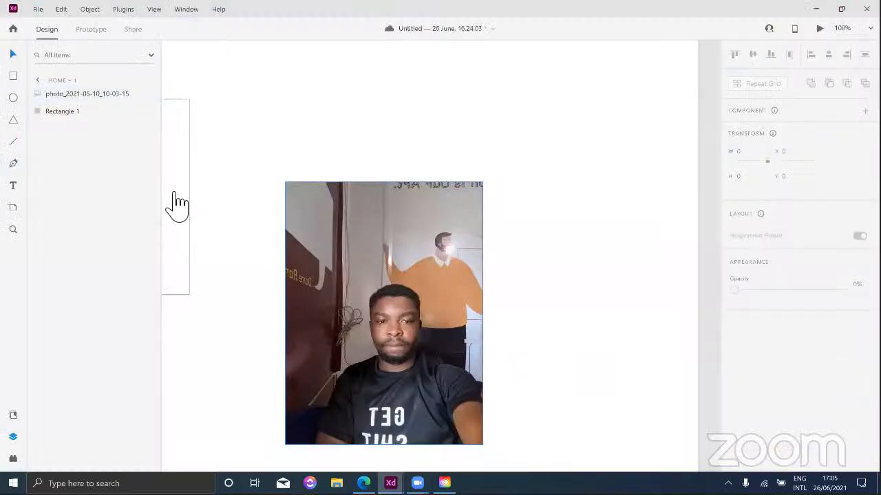
pyautogui.click(14, 77)
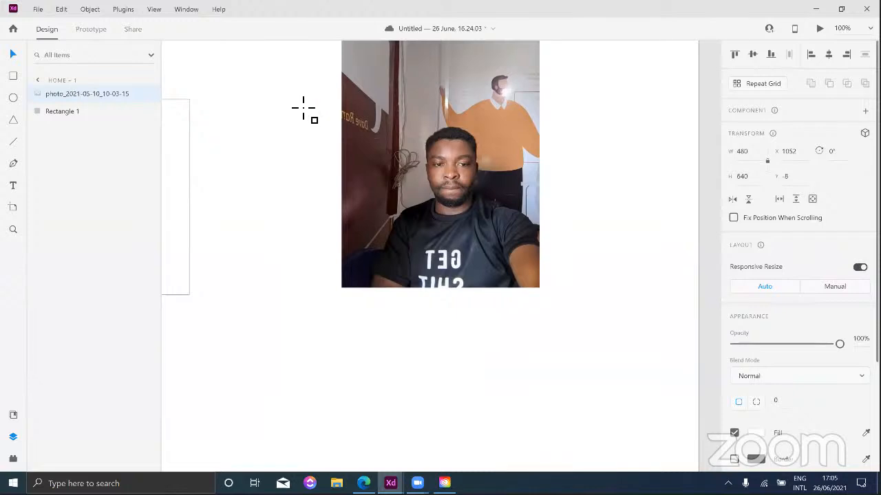
pyautogui.moveTo(512, 239)
pyautogui.mouseDown()
pyautogui.moveTo(570, 285)
pyautogui.moveTo(570, 311)
pyautogui.mouseUp()
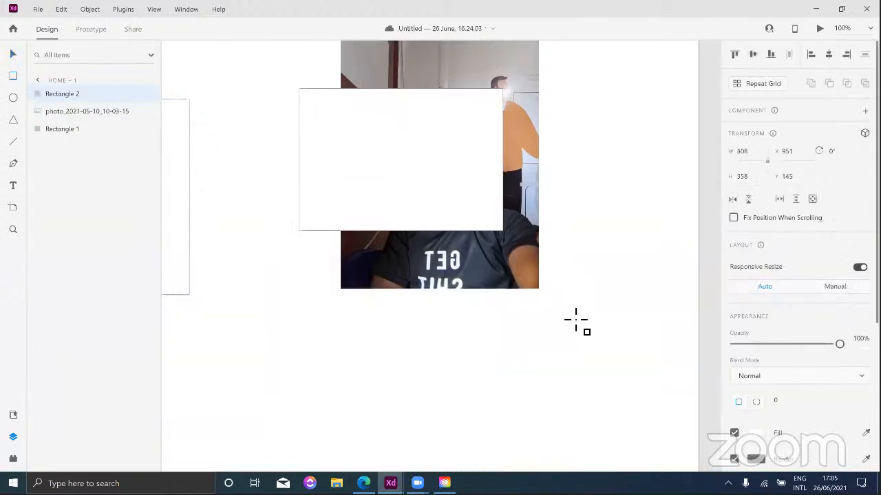
pyautogui.click(13, 54)
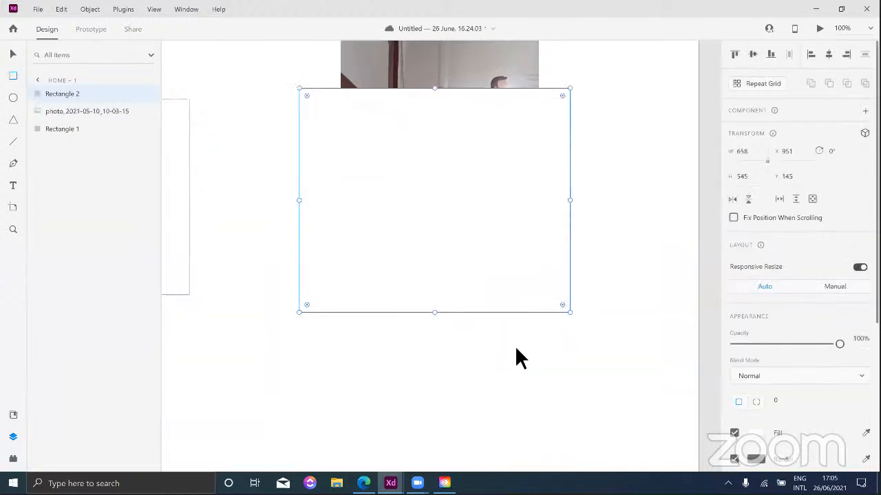
pyautogui.click(614, 346)
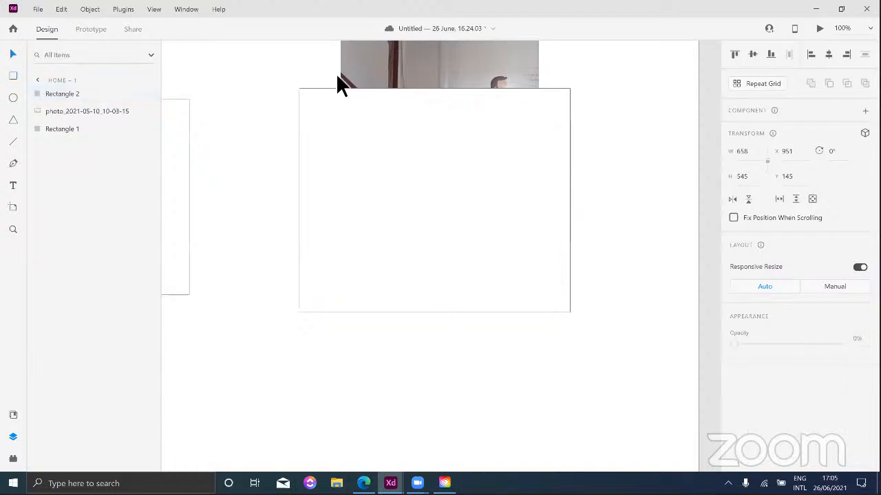
# Step: Mask the portrait photo with the new rectangle's shape and delete the resulting masked group
pyautogui.keyDown('shift'); pyautogui.click(338, 73); pyautogui.keyUp('shift')
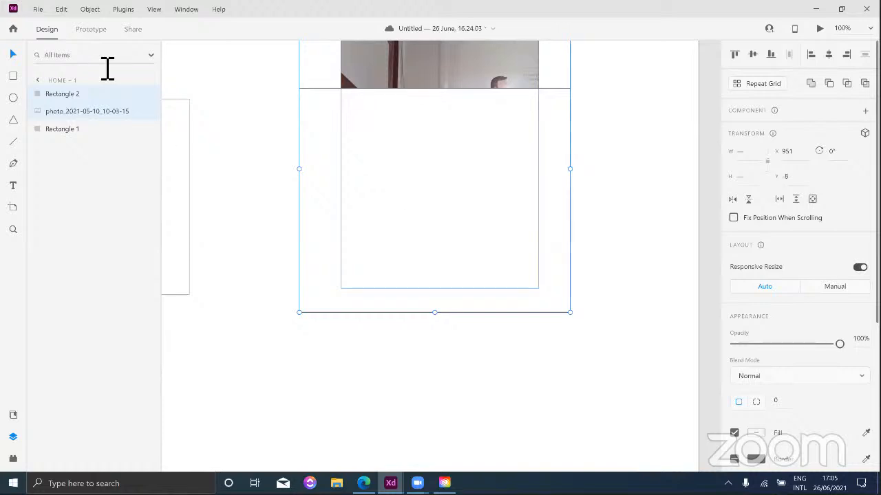
pyautogui.rightClick(422, 148)
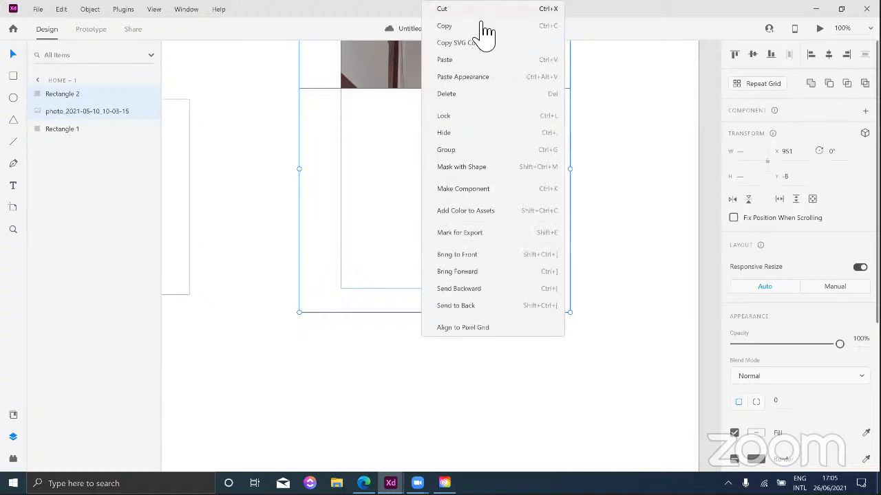
pyautogui.click(491, 168)
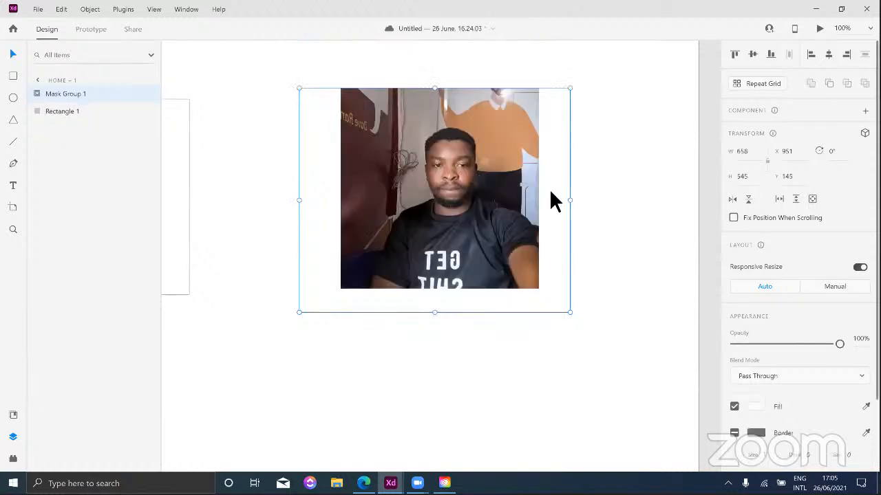
pyautogui.press('Escape')
pyautogui.click(489, 217)
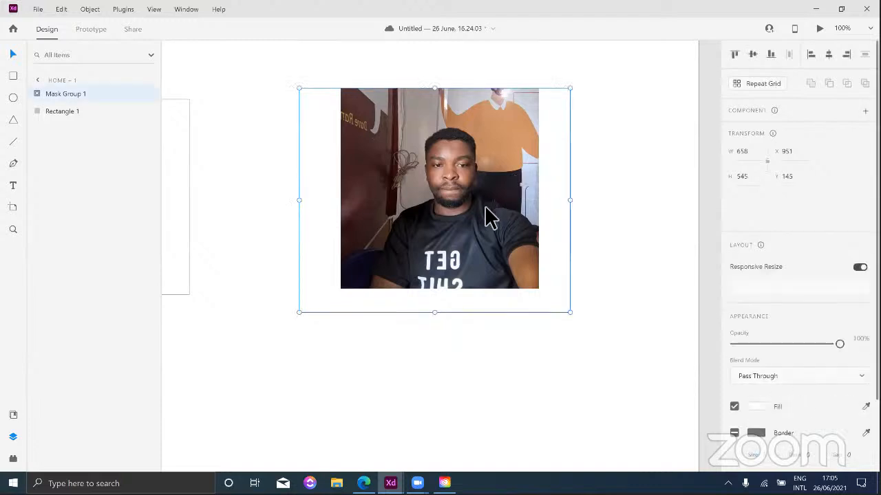
pyautogui.press('Delete')
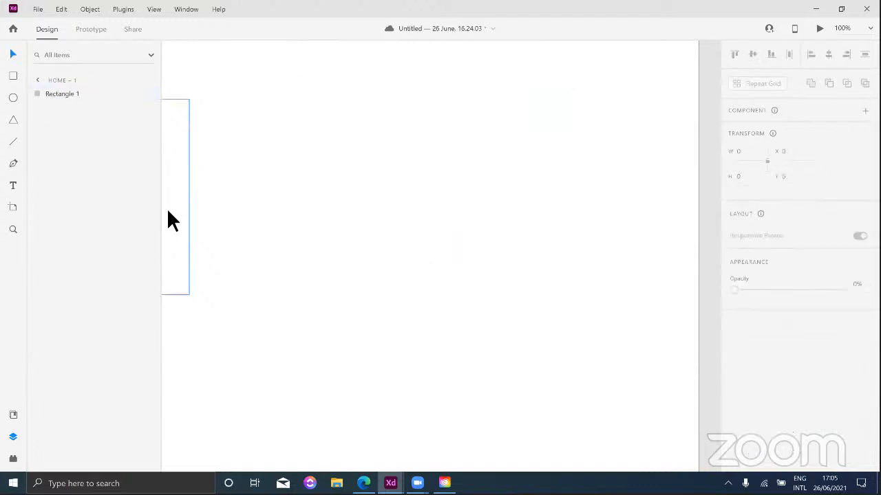
# Step: Reposition the remaining rectangle on the artboard and open the Surface laptop photo on the Unsplash website in the browser
pyautogui.moveTo(172, 205); pyautogui.dragTo(485, 282)
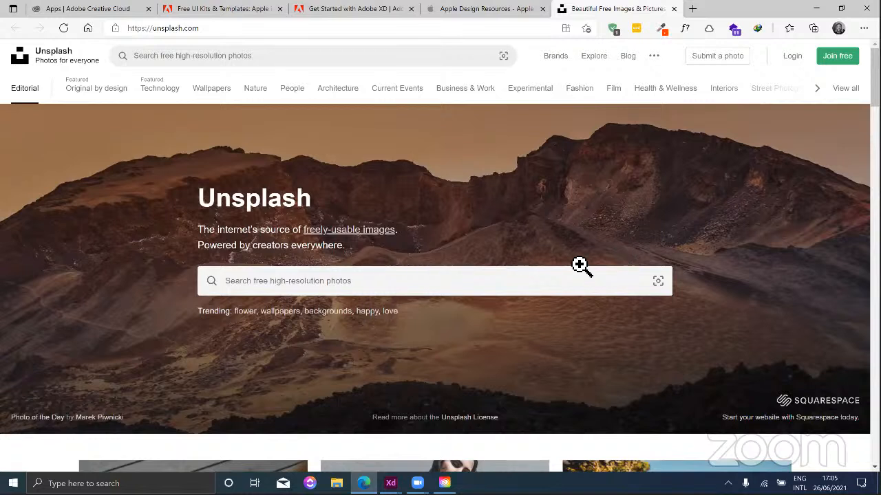
pyautogui.scroll(-10, 265, 275)
pyautogui.click(265, 274)
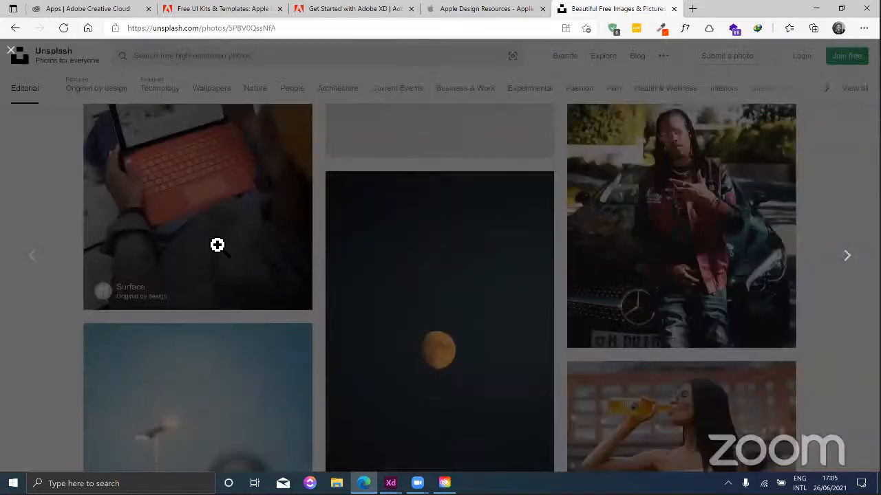
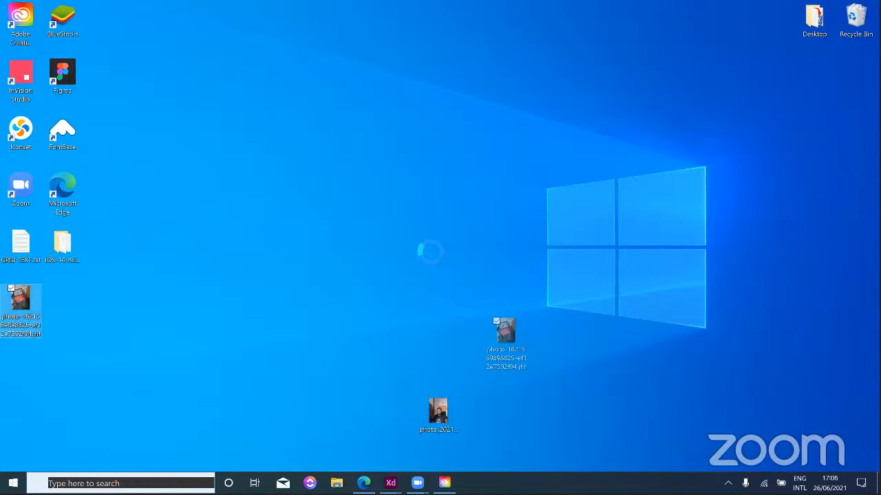
# Step: Switch to the untitled Adobe XD document and show the desktop where the downloaded photo file is stored
pyautogui.moveTo(390, 483)
pyautogui.click(407, 453)
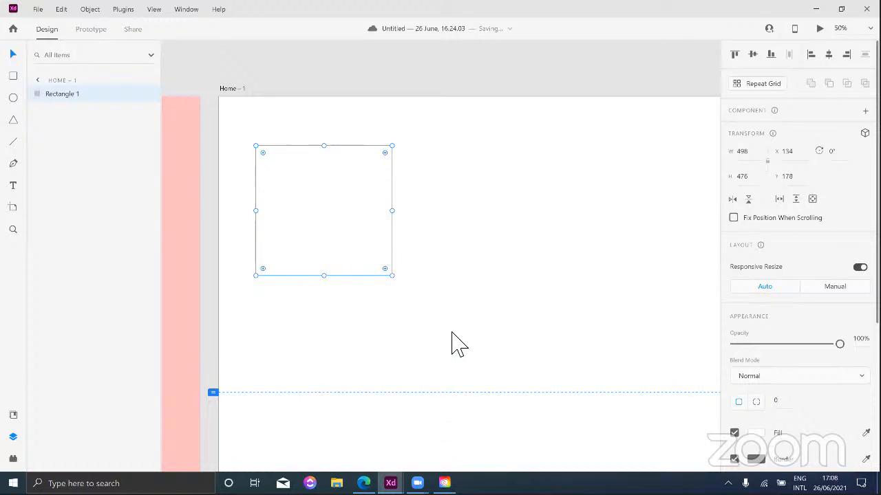
pyautogui.press('super+d')
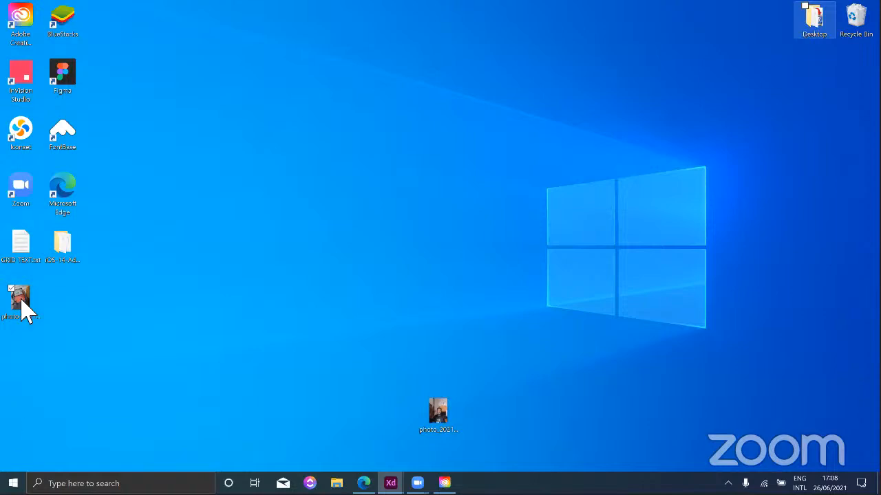
pyautogui.press('super+d')
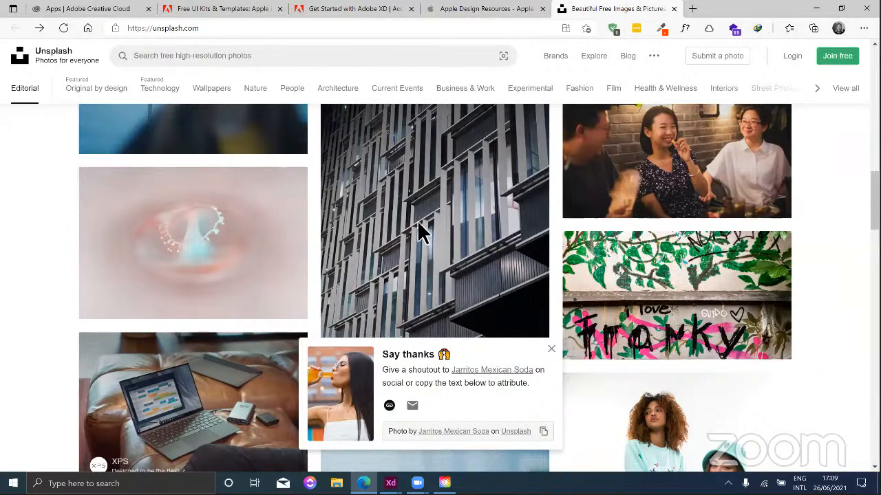
# Step: Place the african-woman-sitting-computer photo on Home – 1 in Adobe XD and scale it to about 1772 by 1181 near the artboard's upper-left corner
pyautogui.hotkey('alt', 'Tab')
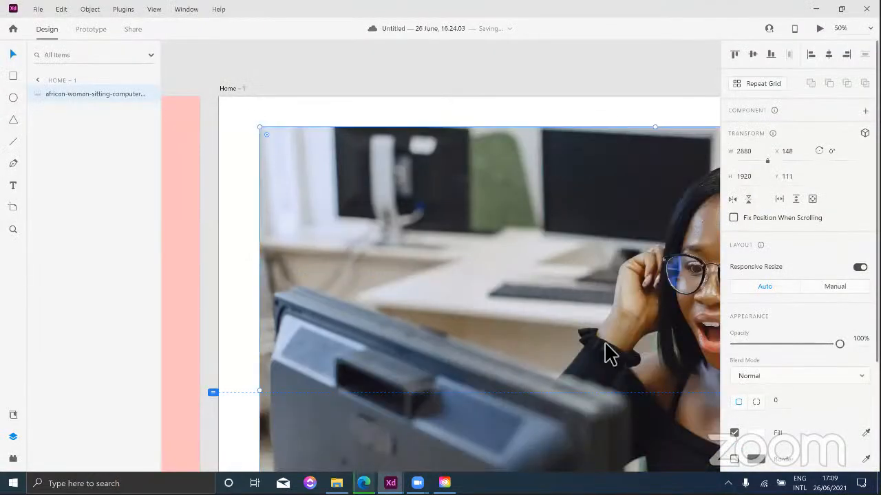
pyautogui.hotkey('ctrl', '0')
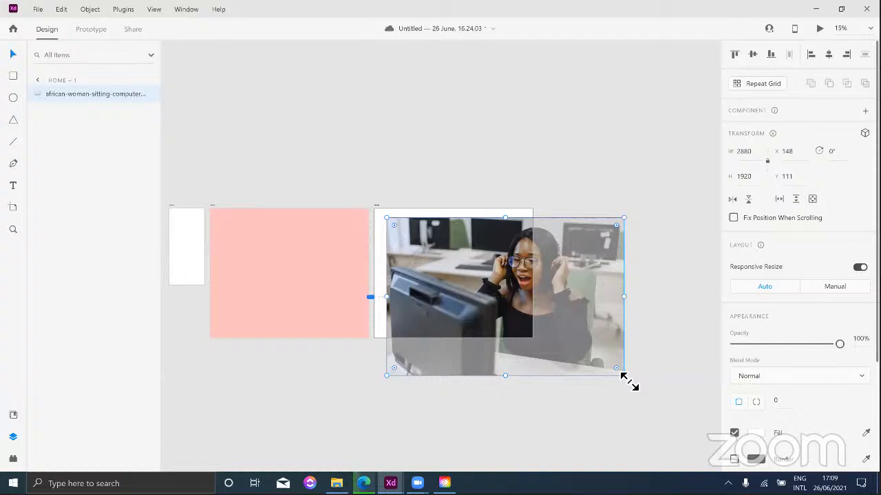
pyautogui.moveTo(628, 382); pyautogui.dragTo(527, 313)
pyautogui.moveTo(513, 273); pyautogui.dragTo(502, 266)
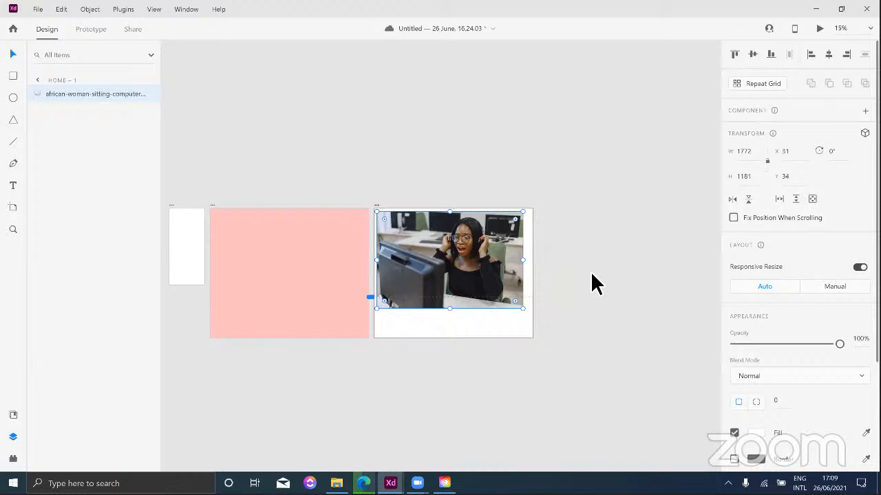
# Step: Enlarge the photo to 1920 by 1280 and align it at X 0, Y 0 so it spans the artboard's width
pyautogui.hotkey('ctrl', '=')
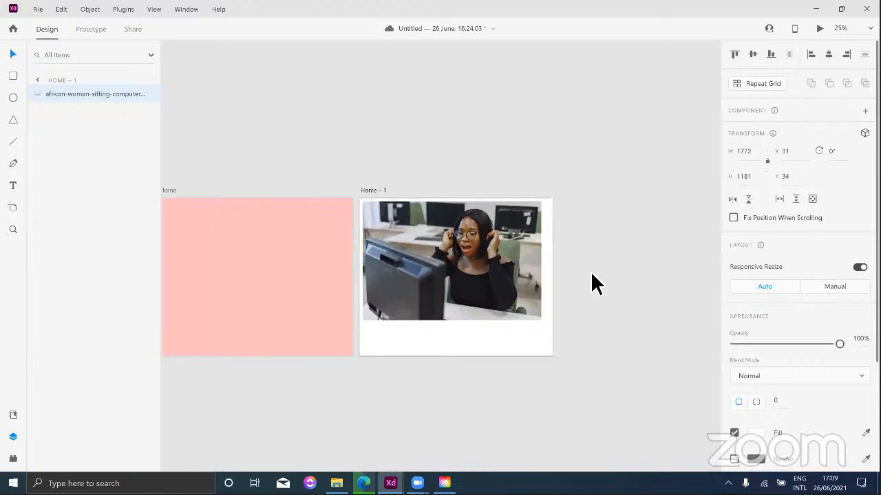
pyautogui.hotkey('ctrl', '=')
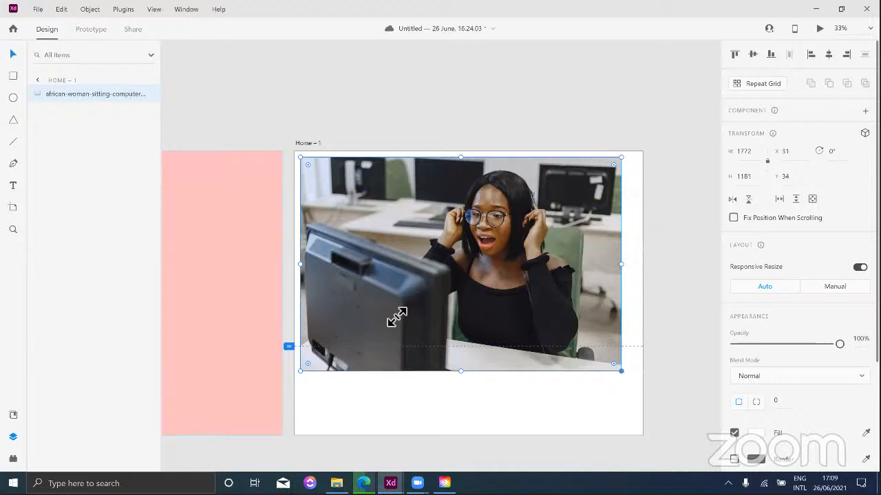
pyautogui.moveTo(621, 372); pyautogui.dragTo(643, 386)
pyautogui.moveTo(394, 314); pyautogui.dragTo(393, 317)
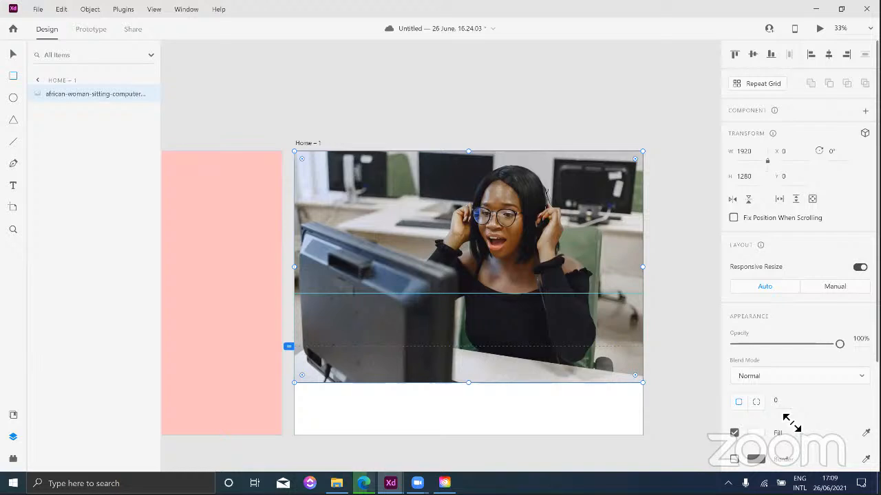
# Step: Draw a full-width rectangle over the lower part of the photo and give it a background blur with an amount of 34
pyautogui.moveTo(295, 294); pyautogui.dragTo(641, 383)
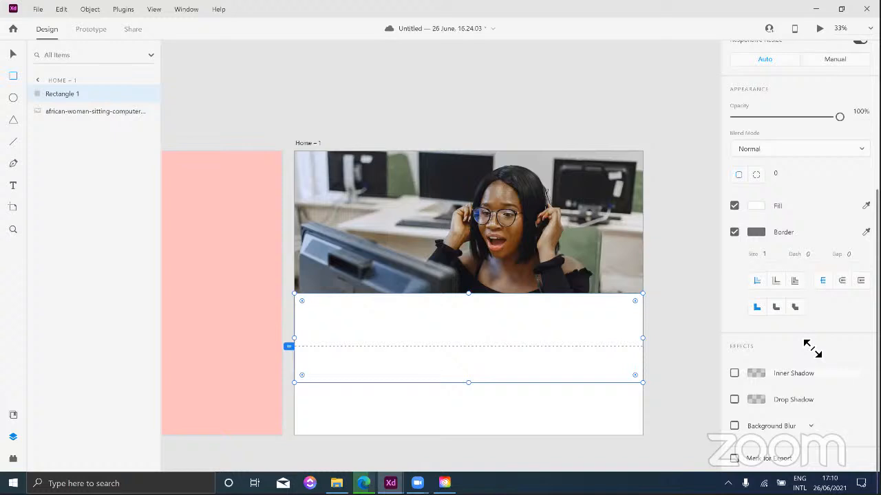
pyautogui.click(734, 426)
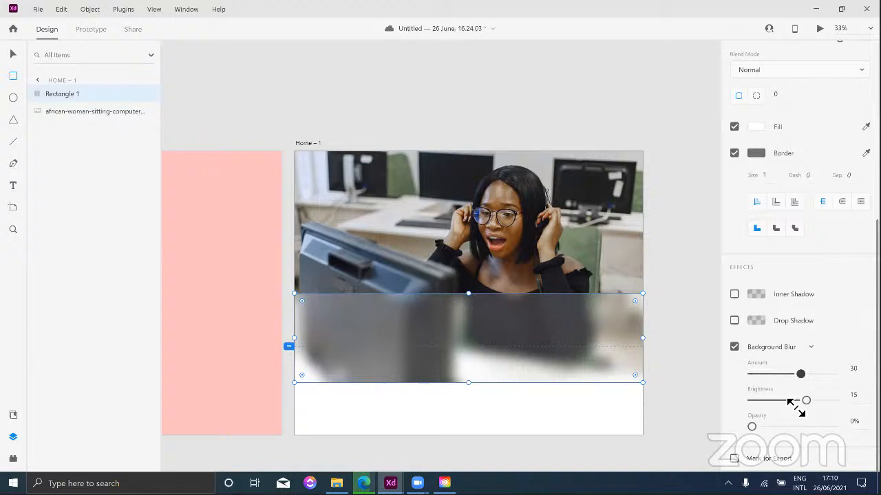
pyautogui.click(789, 400)
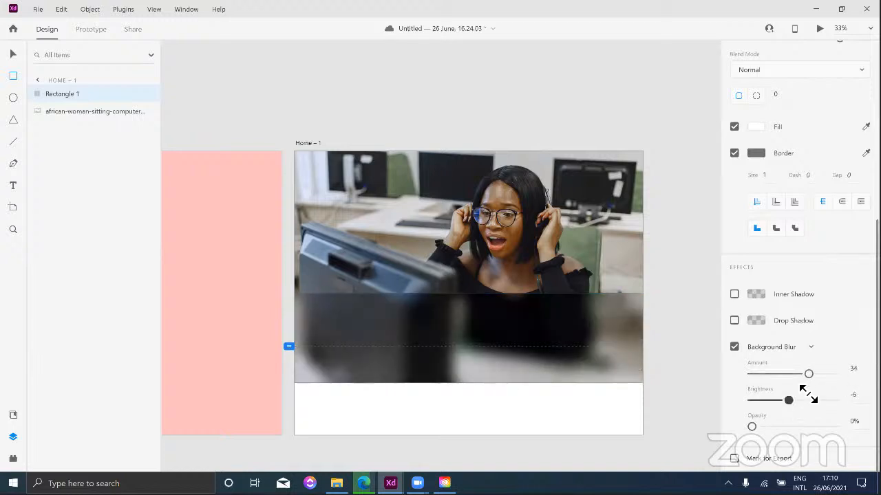
pyautogui.hotkey('ctrl', 'z')
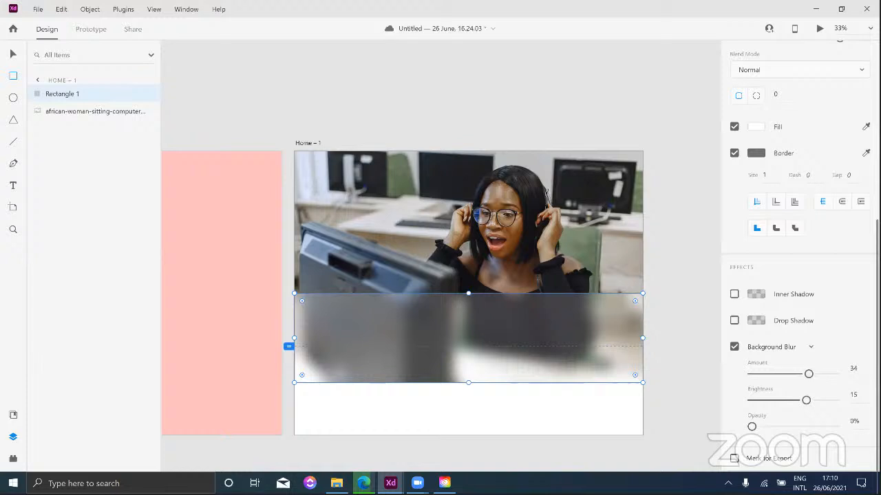
# Step: Raise the rectangle's background blur amount to 39 and try the Color Dodge and Soft Light blend modes on it
pyautogui.click(784, 69)
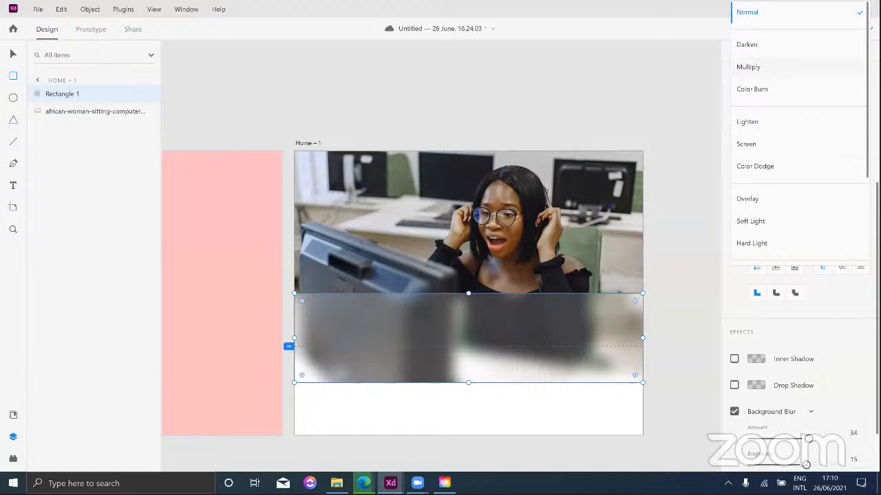
pyautogui.click(793, 134)
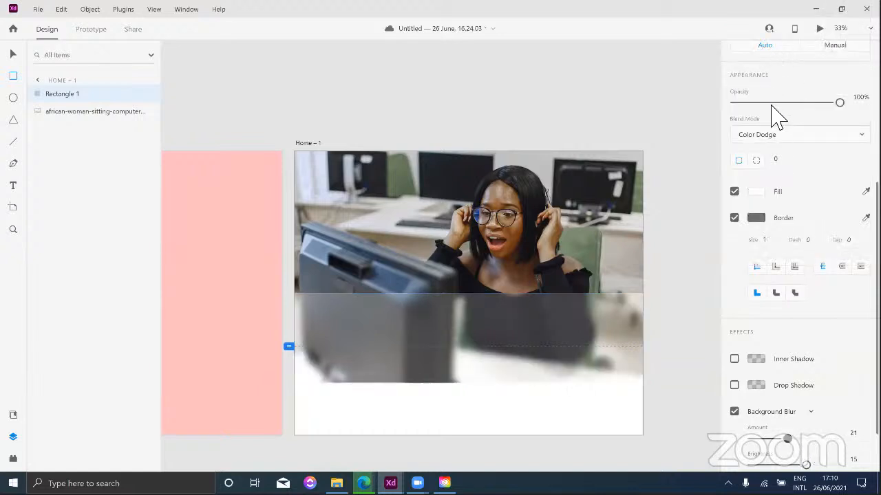
pyautogui.click(772, 134)
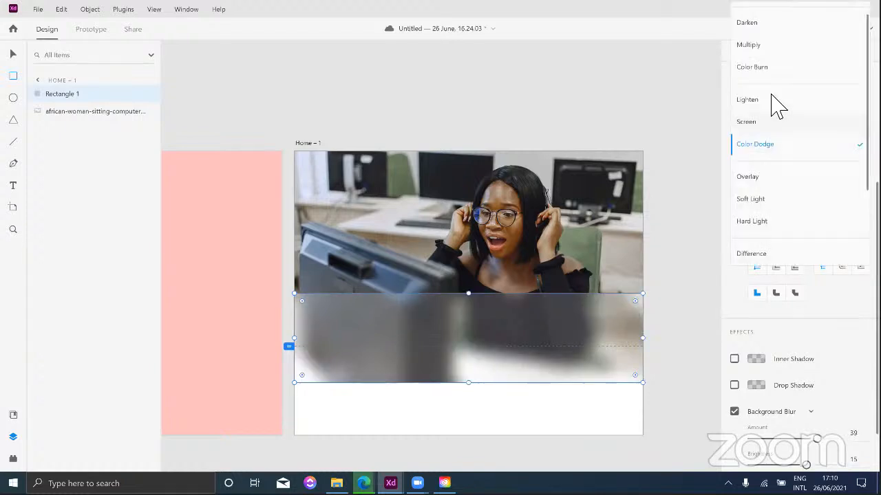
pyautogui.scroll(-2, 770, 95)
pyautogui.click(771, 94)
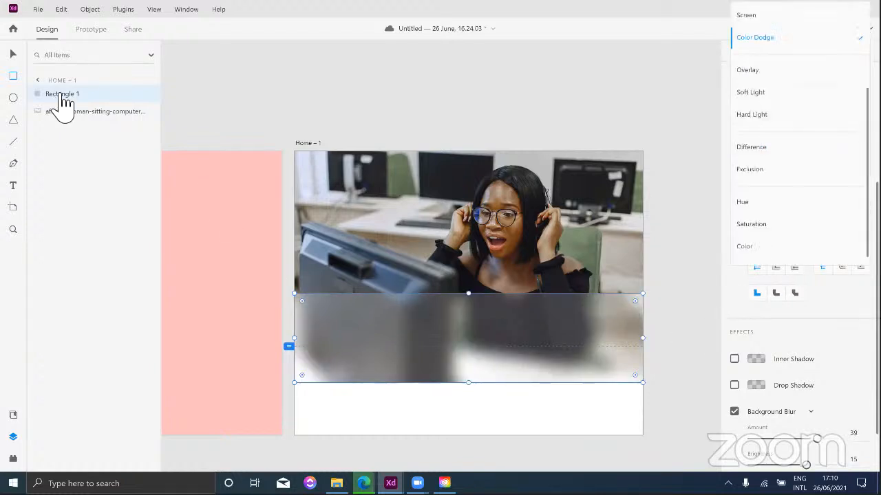
pyautogui.click(12, 55)
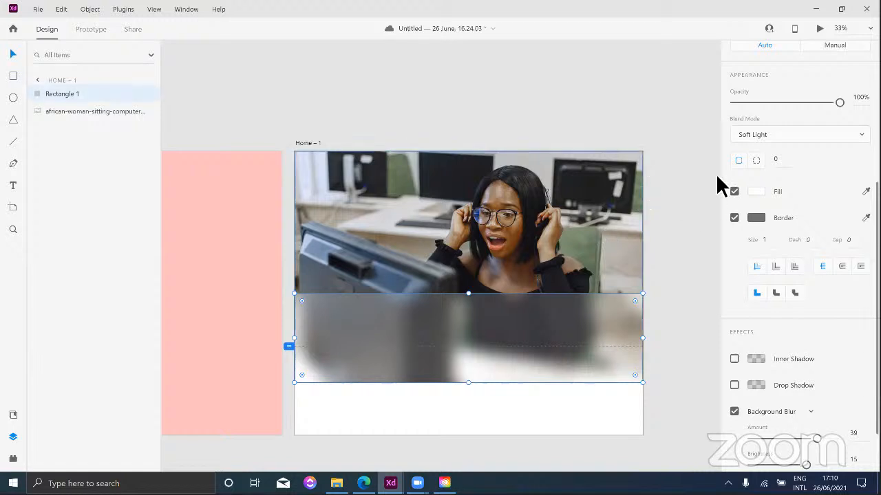
# Step: Set the blurred rectangle's blend mode to Overlay and move it up over the middle of the photo
pyautogui.click(780, 140)
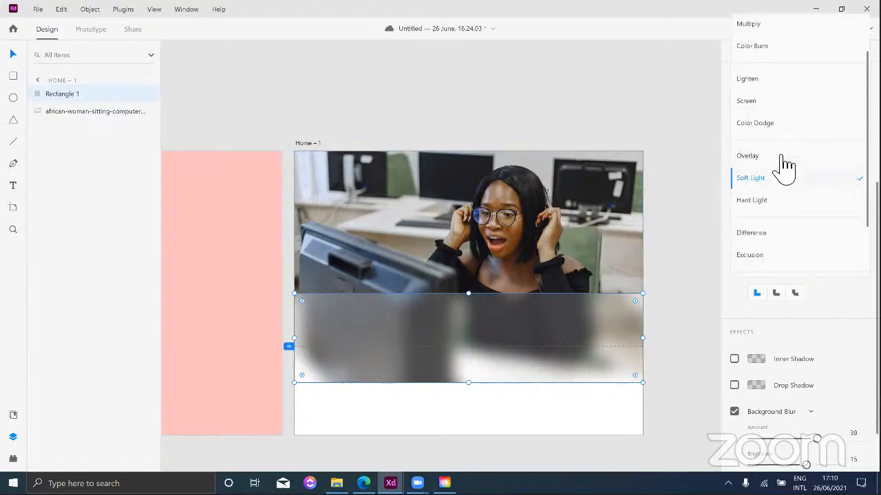
pyautogui.click(781, 153)
pyautogui.click(582, 320)
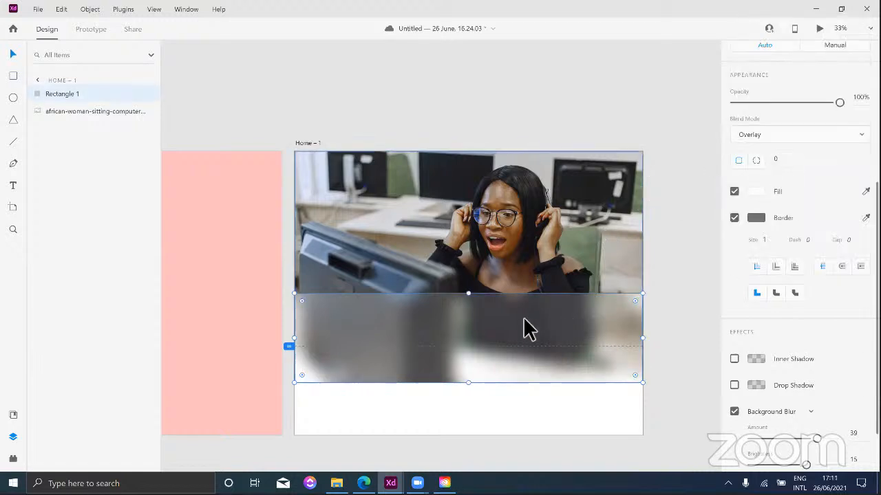
pyautogui.moveTo(458, 291); pyautogui.dragTo(474, 256)
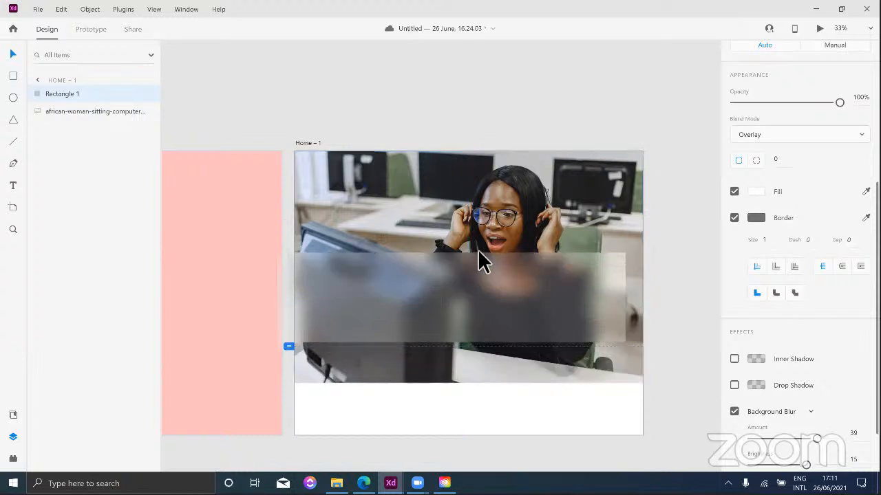
# Step: Narrow the blurred rectangle to about half the photo's width and move it to the photo's lower-left corner
pyautogui.moveTo(645, 274); pyautogui.dragTo(446, 270)
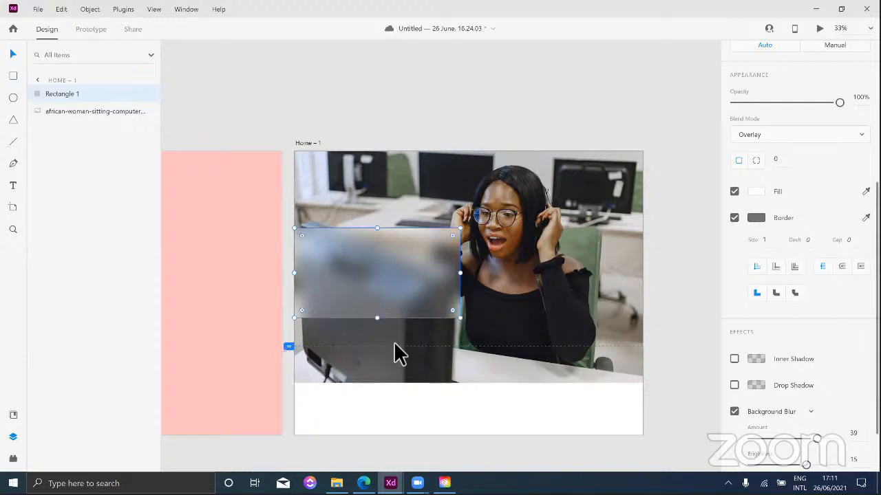
pyautogui.moveTo(404, 274); pyautogui.dragTo(395, 344)
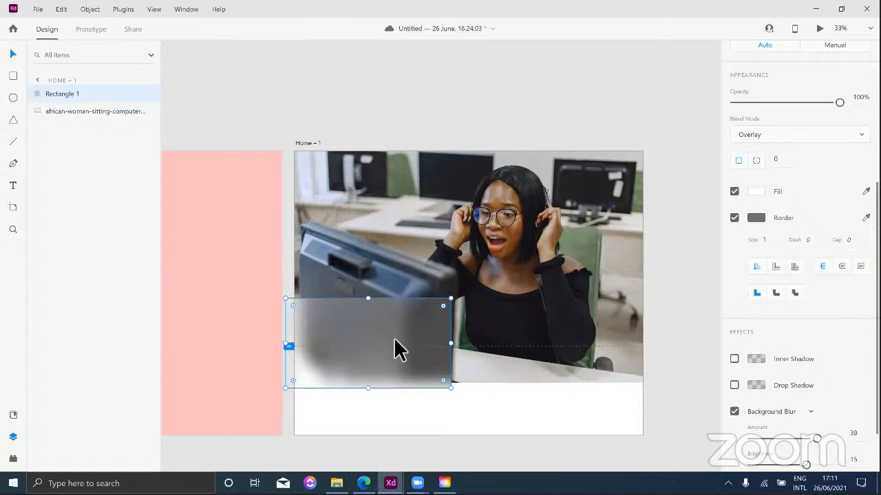
pyautogui.moveTo(393, 340); pyautogui.dragTo(399, 334)
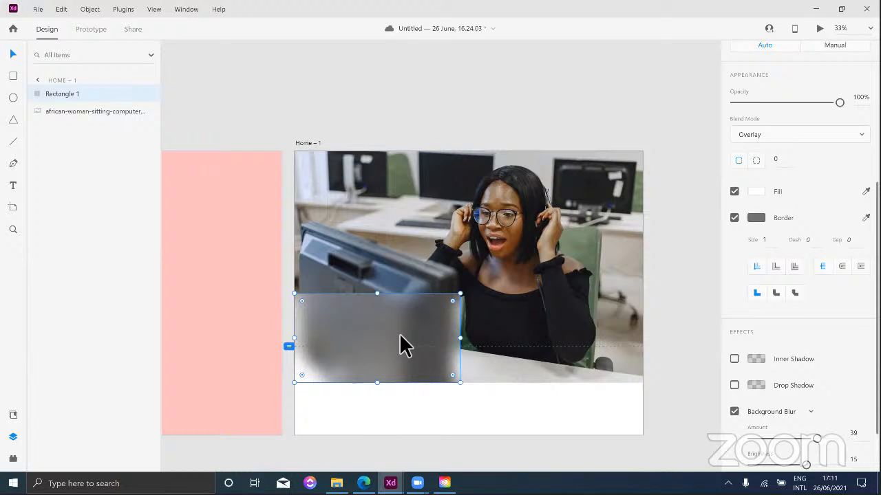
# Step: Delete both the blurred rectangle and the photo from the Home – 1 artboard
pyautogui.click(564, 413)
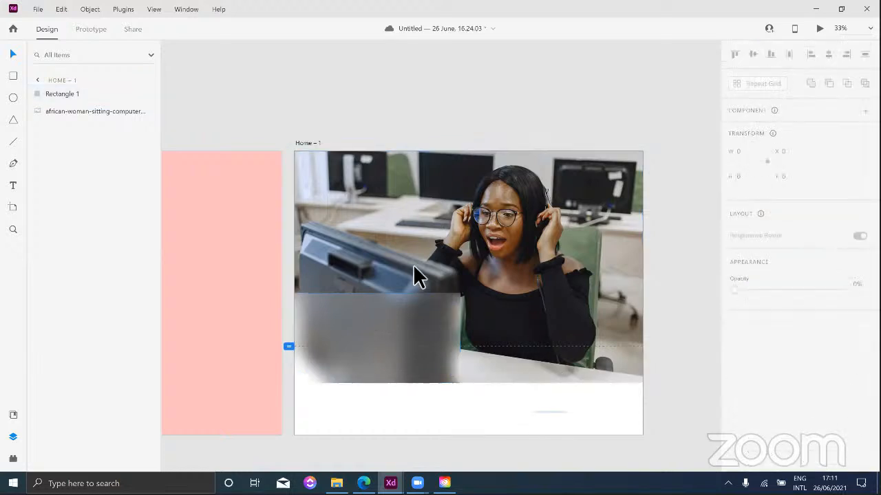
pyautogui.moveTo(413, 267); pyautogui.dragTo(421, 298)
pyautogui.press('Delete')
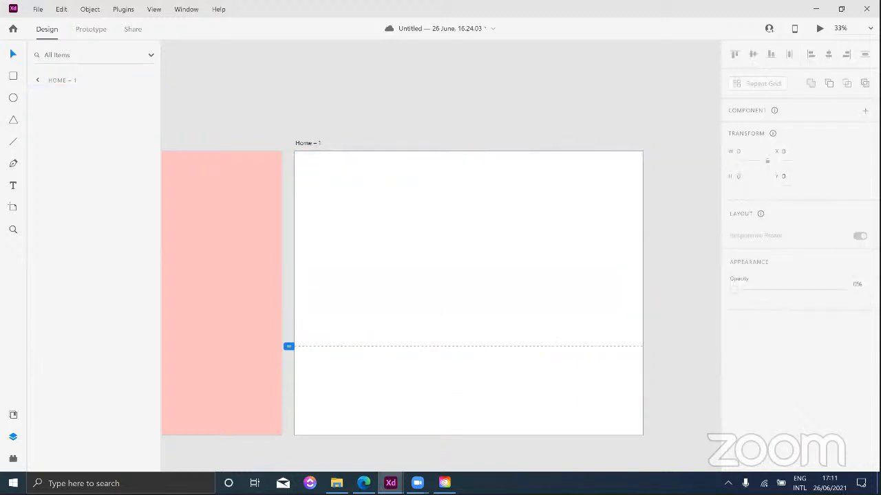
# Step: Draw a closed, flat triangle with the Pen tool in the upper-left part of the Home – 1 artboard
pyautogui.click(20, 165)
pyautogui.click(336, 251)
pyautogui.click(400, 219)
pyautogui.click(461, 251)
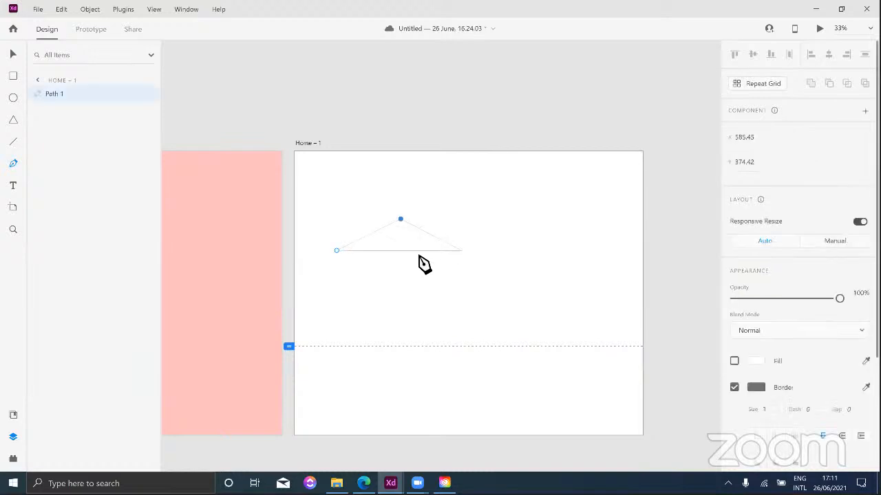
pyautogui.click(337, 250)
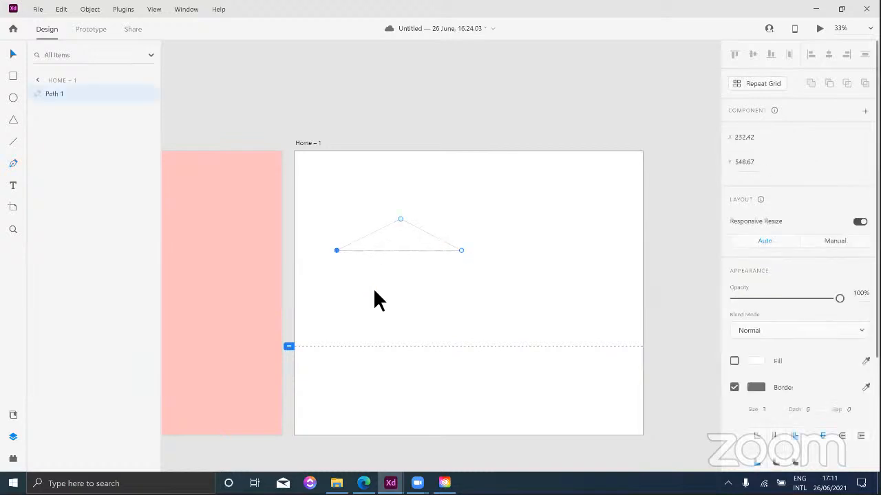
pyautogui.press('Escape')
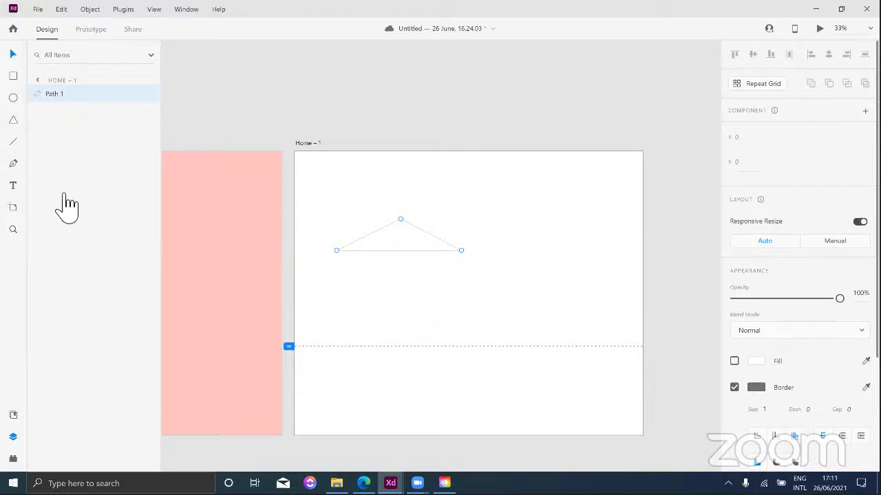
# Step: Draw a closed Pen tool shape below the triangle, with a wavy curved upper edge and a straight base
pyautogui.click(13, 164)
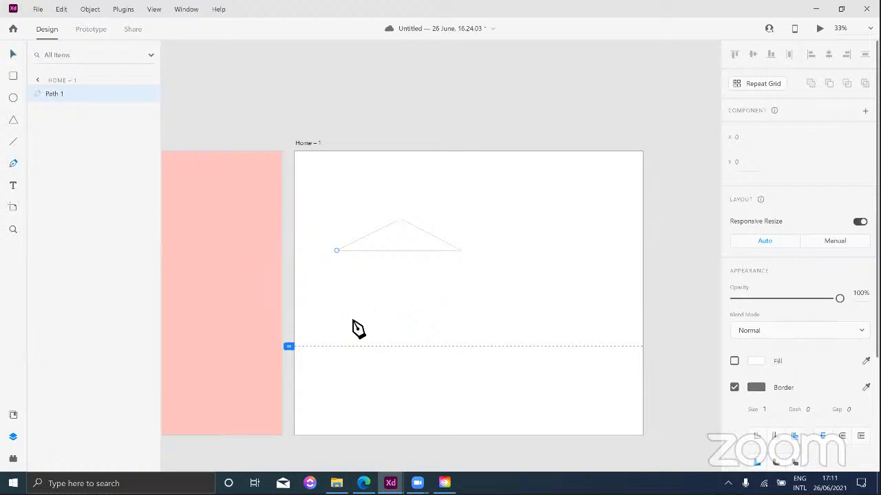
pyautogui.press('Escape')
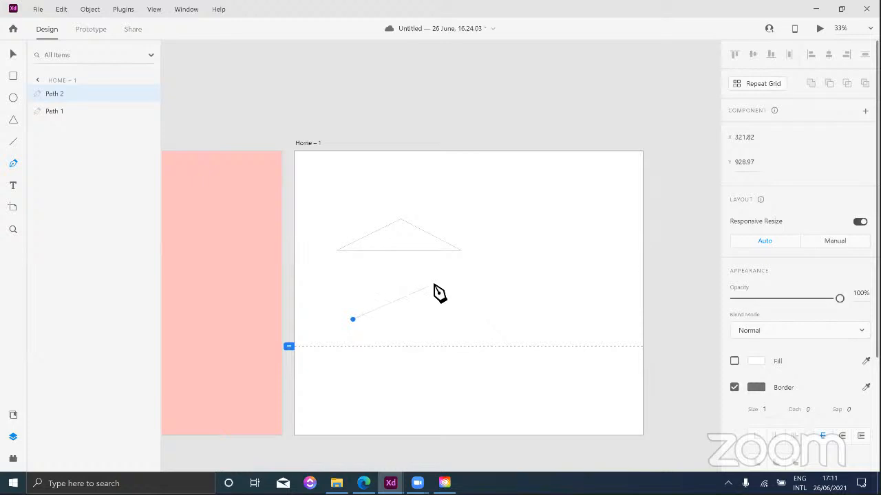
pyautogui.moveTo(433, 284); pyautogui.dragTo(474, 291)
pyautogui.moveTo(473, 292); pyautogui.dragTo(485, 313)
pyautogui.moveTo(535, 284); pyautogui.dragTo(589, 247)
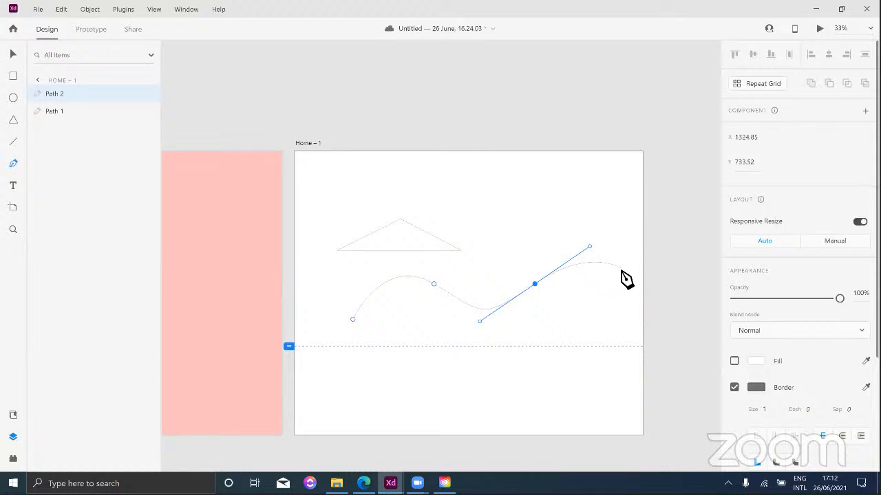
pyautogui.moveTo(622, 269); pyautogui.dragTo(664, 281)
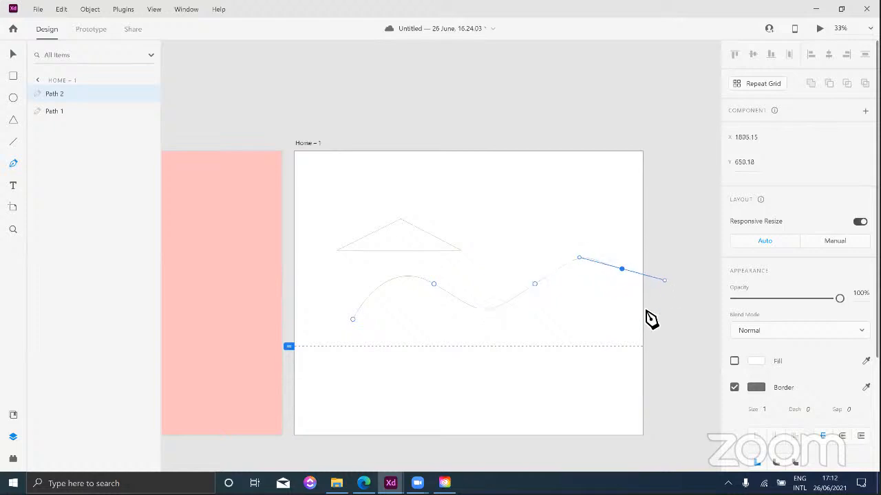
pyautogui.moveTo(647, 313); pyautogui.dragTo(646, 311)
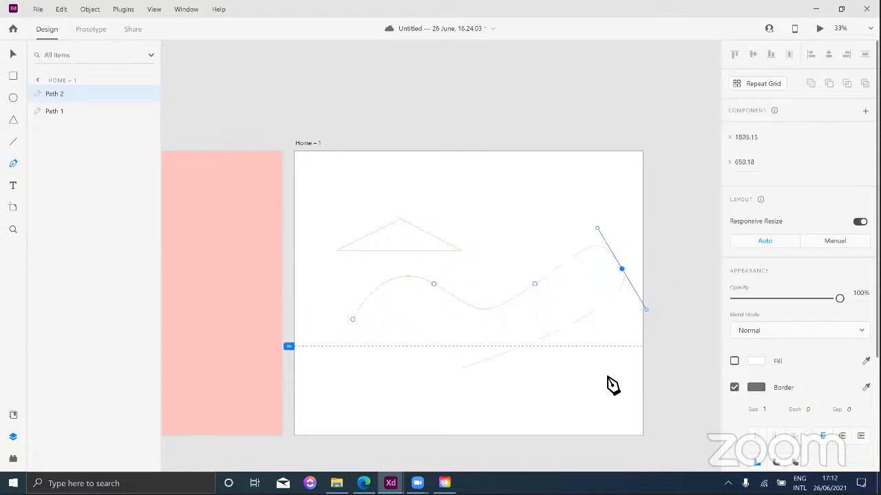
pyautogui.click(387, 379)
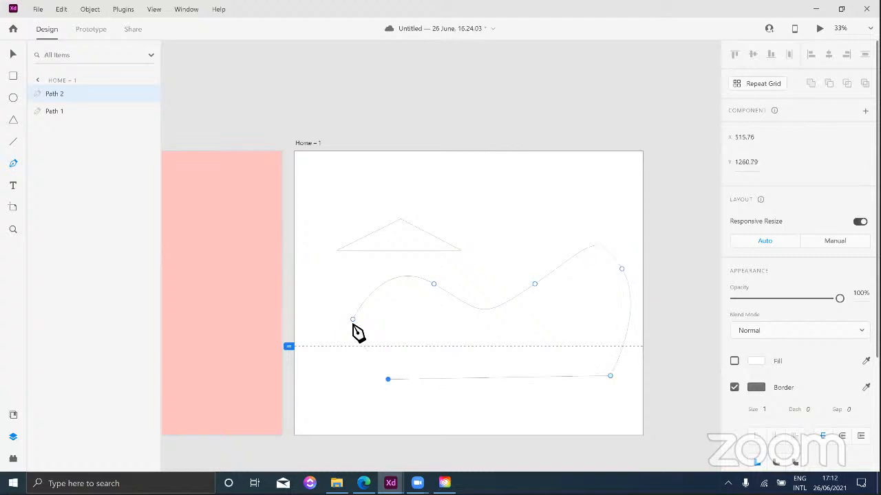
pyautogui.click(352, 320)
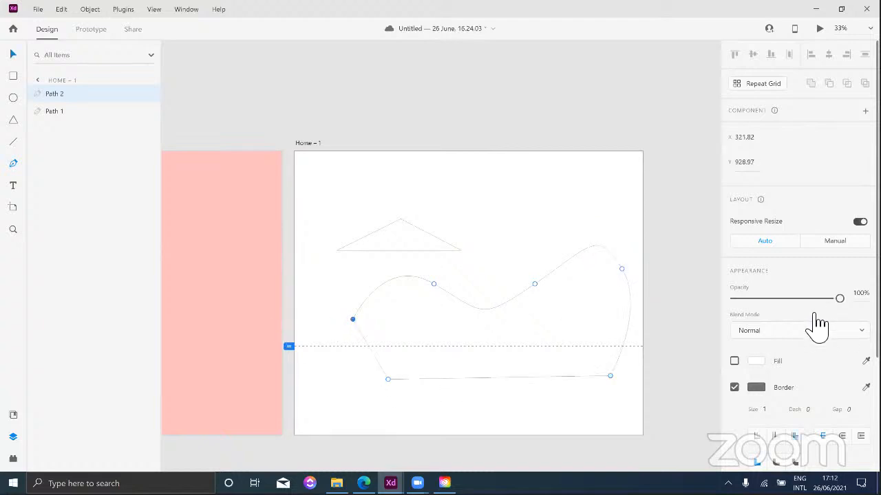
# Step: Fill the wavy closed shape with the solid red #D70101
pyautogui.scroll(-1, 799, 289)
pyautogui.scroll(-2, 785, 248)
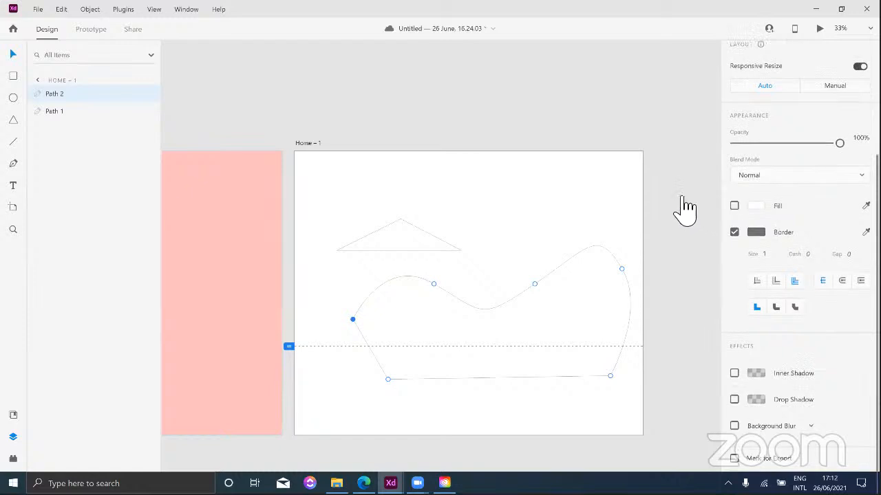
pyautogui.click(756, 207)
pyautogui.click(686, 154)
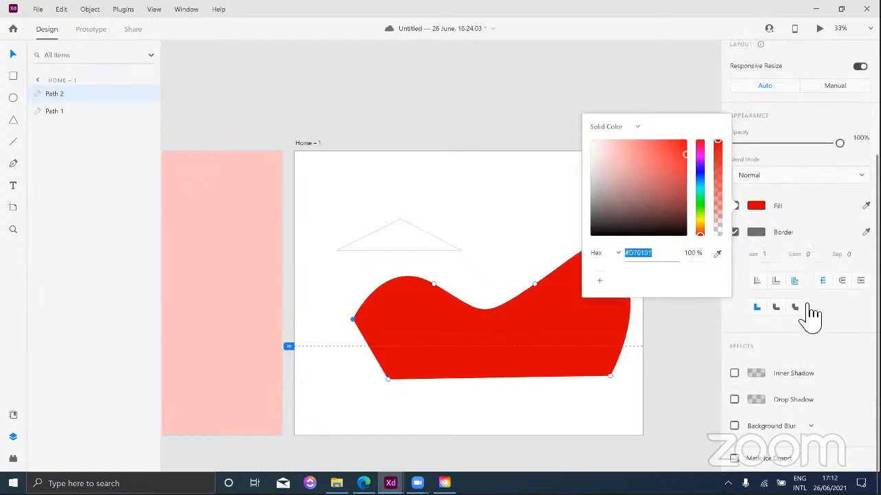
pyautogui.scroll(1, 801, 385)
pyautogui.scroll(-1, 798, 365)
pyautogui.scroll(3, 806, 335)
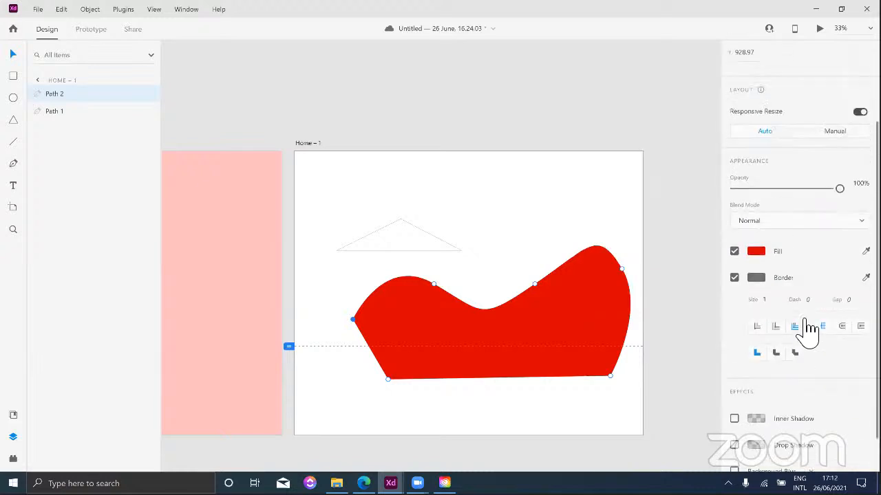
pyautogui.scroll(1, 809, 329)
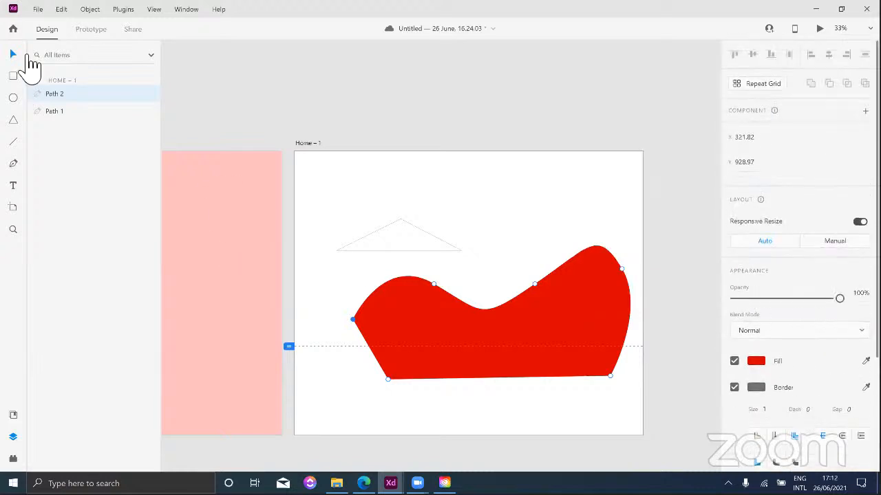
# Step: Delete both the triangle and the red wavy shape from the artboard
pyautogui.click(447, 402)
pyautogui.moveTo(491, 417); pyautogui.dragTo(381, 206)
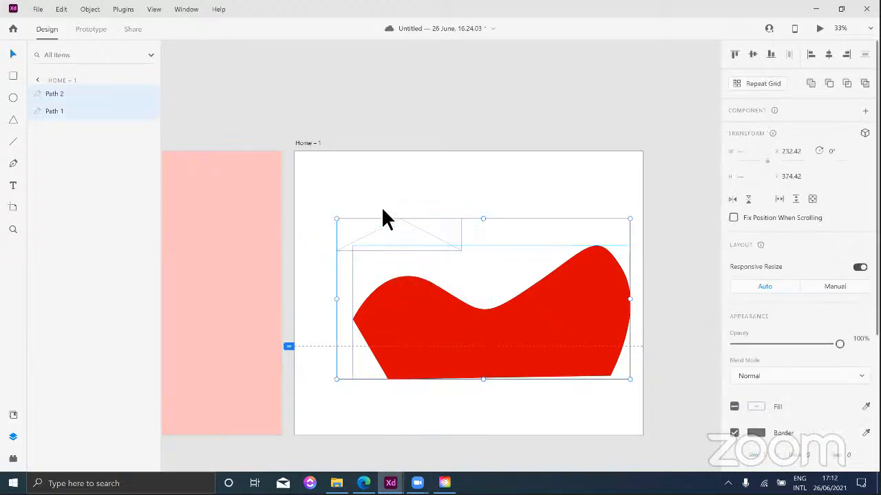
pyautogui.press('Delete')
# Step: Add a single line of random placeholder text in the upper-left area of the Home – 1 artboard
pyautogui.click(14, 186)
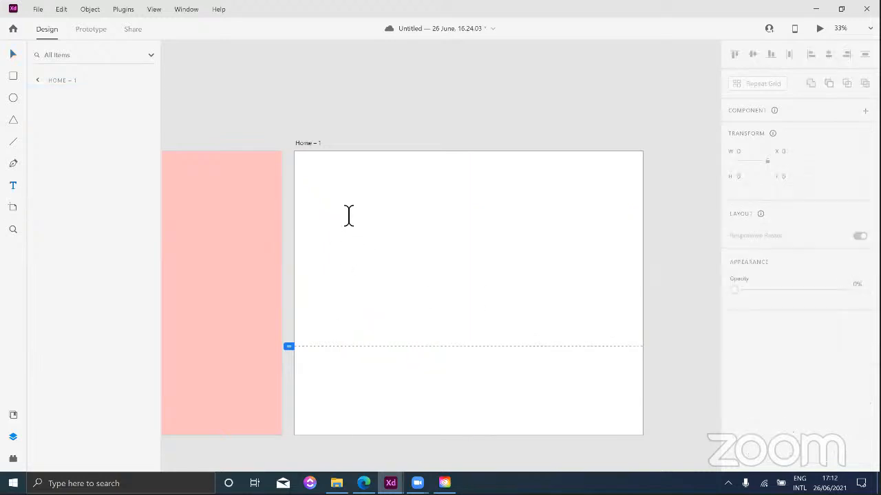
pyautogui.click(340, 205)
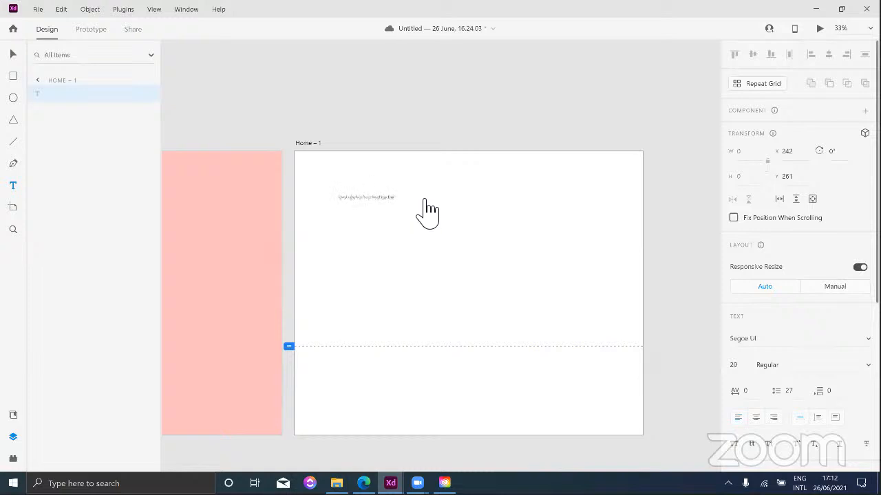
pyautogui.press('Escape')
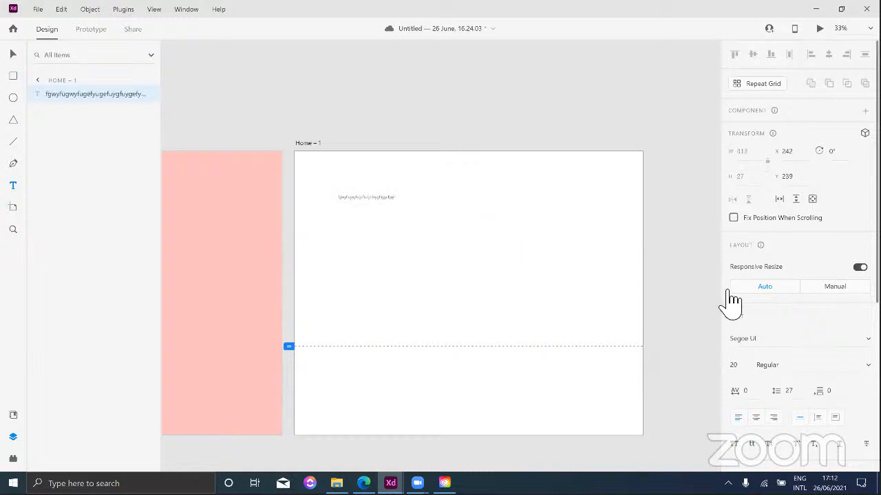
# Step: Examine the font family, font weight and font size options for the placeholder text
pyautogui.scroll(-2, 777, 272)
pyautogui.scroll(-1, 798, 337)
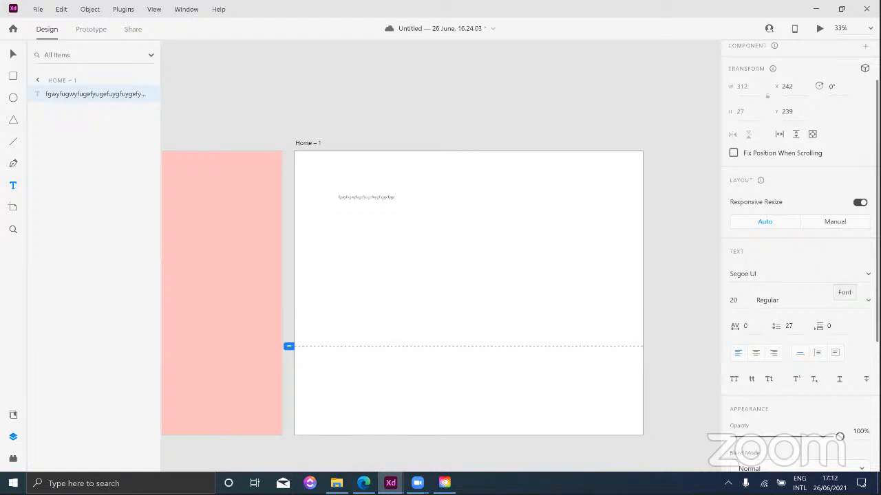
pyautogui.click(840, 274)
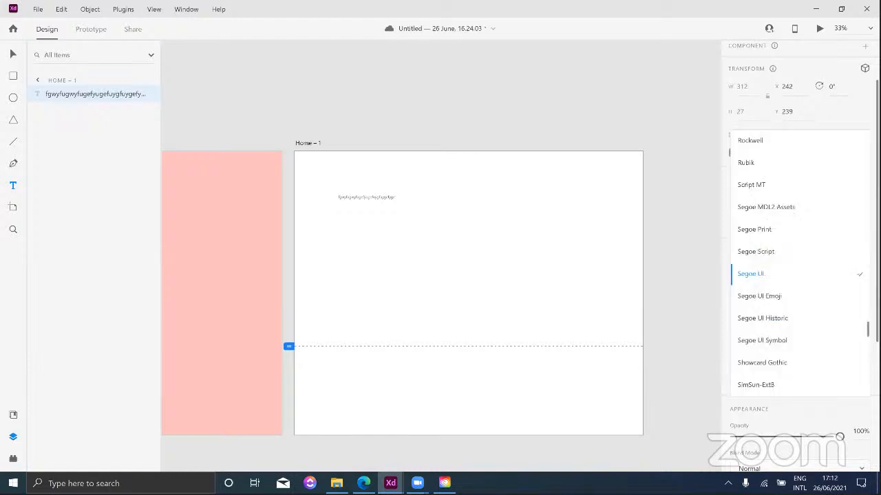
pyautogui.click(840, 276)
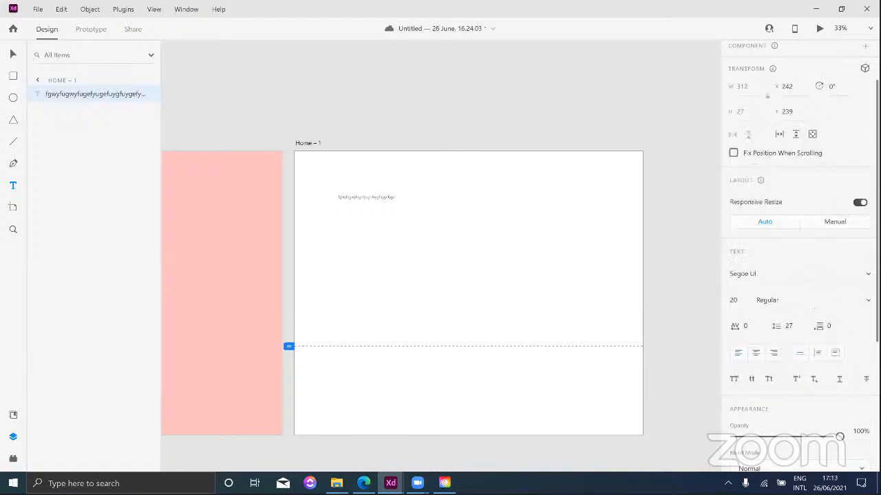
pyautogui.click(778, 302)
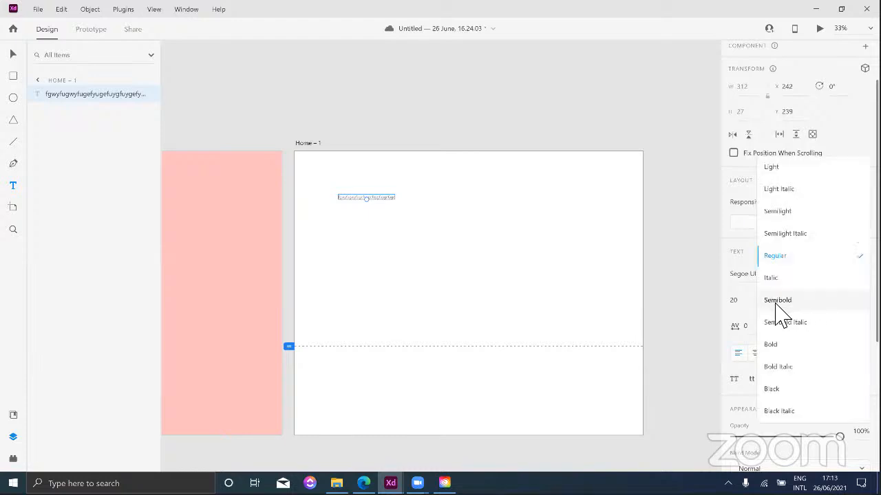
pyautogui.click(741, 304)
pyautogui.click(745, 306)
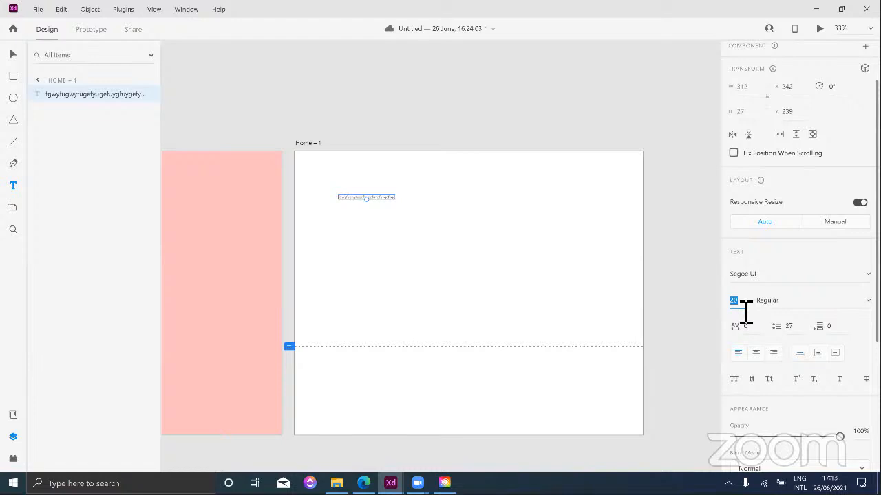
# Step: Set the placeholder text's character spacing to 10 and center-align it
pyautogui.click(757, 333)
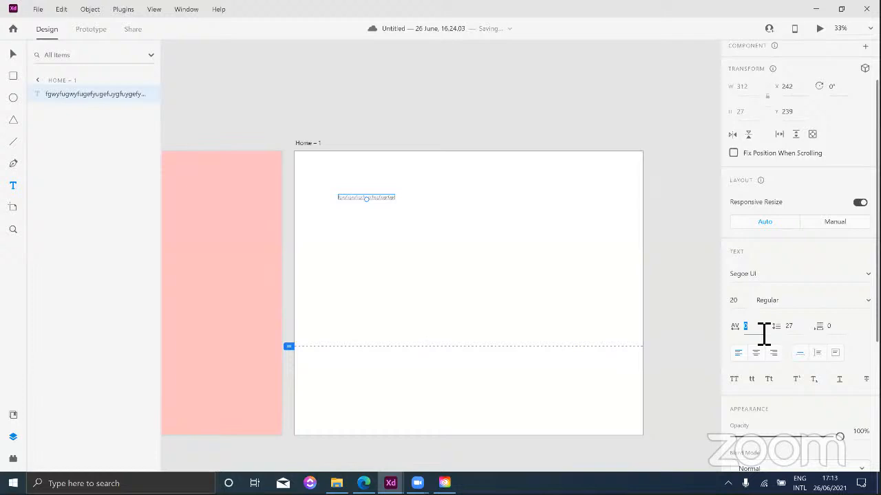
pyautogui.press('Tab')
pyautogui.click(756, 353)
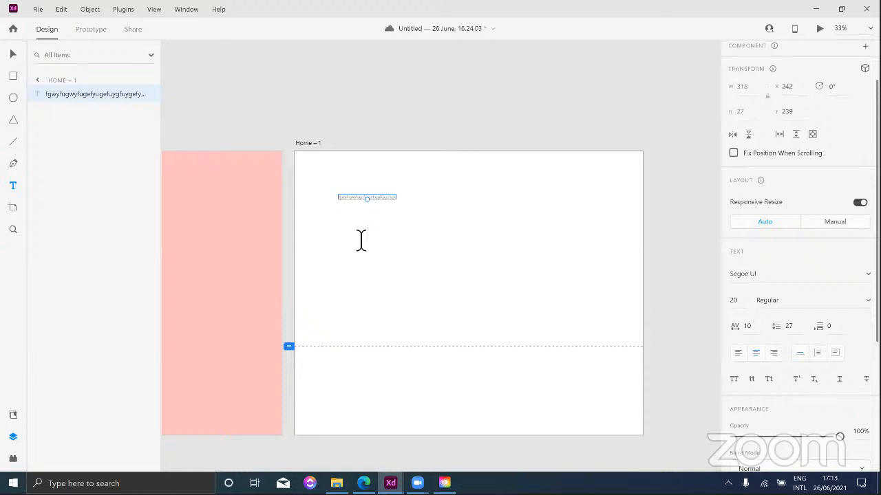
# Step: Draw a text box about 915 by 547 below the first text line and enter "uyguygwfutwfgwytfgywufgwyg" in it
pyautogui.moveTo(355, 229); pyautogui.dragTo(528, 336)
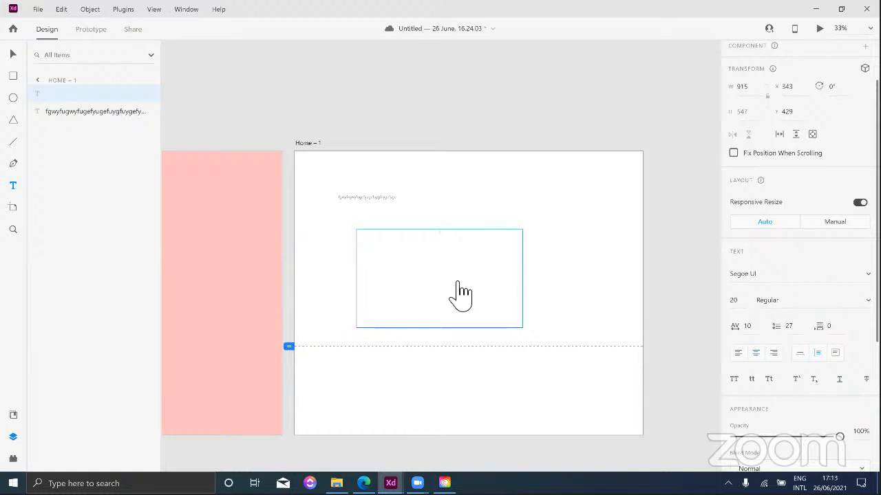
pyautogui.write('wyf')
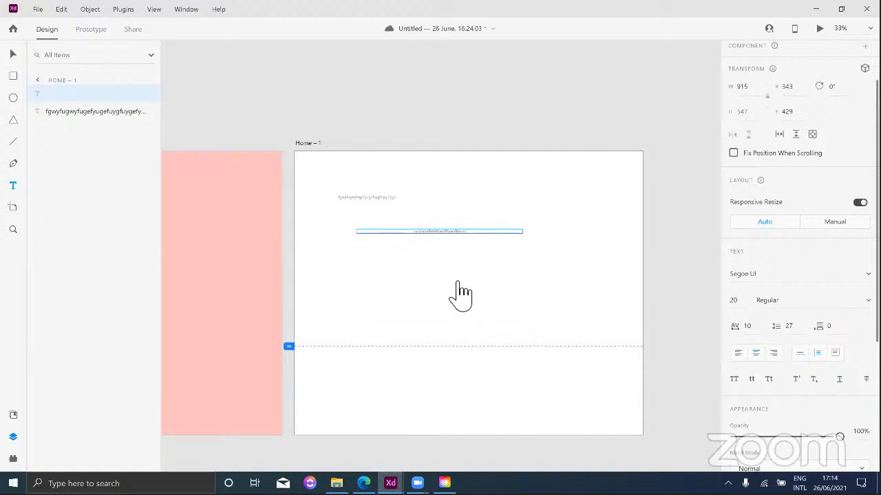
# Step: Try right and left alignment on the text box, set it back to centered, and add two more placeholder lines
pyautogui.click(773, 353)
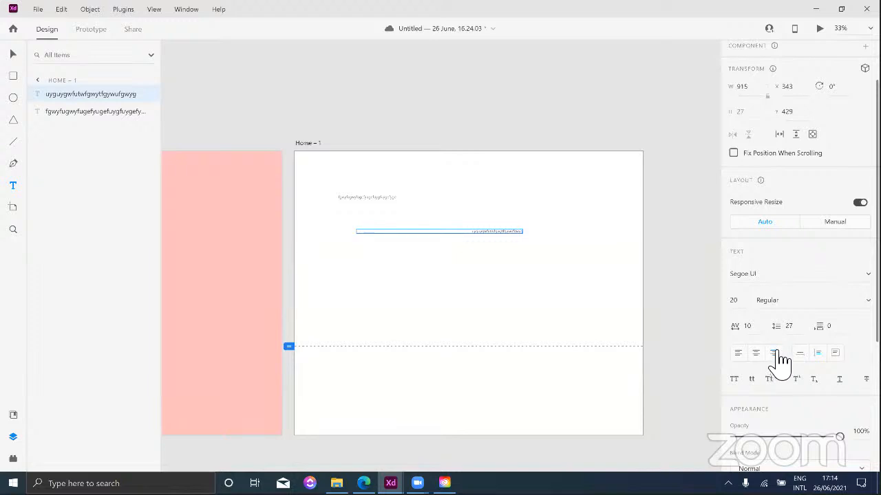
pyautogui.click(739, 353)
pyautogui.click(755, 353)
pyautogui.press('Return')
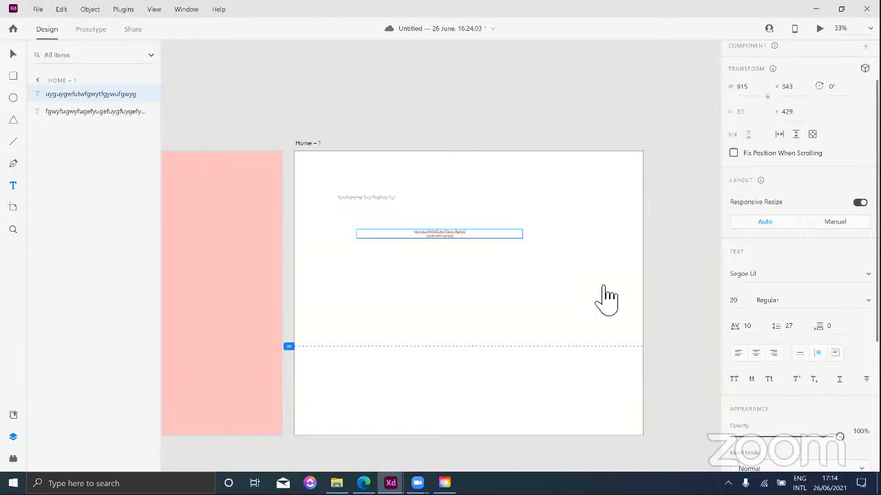
pyautogui.press('Return')
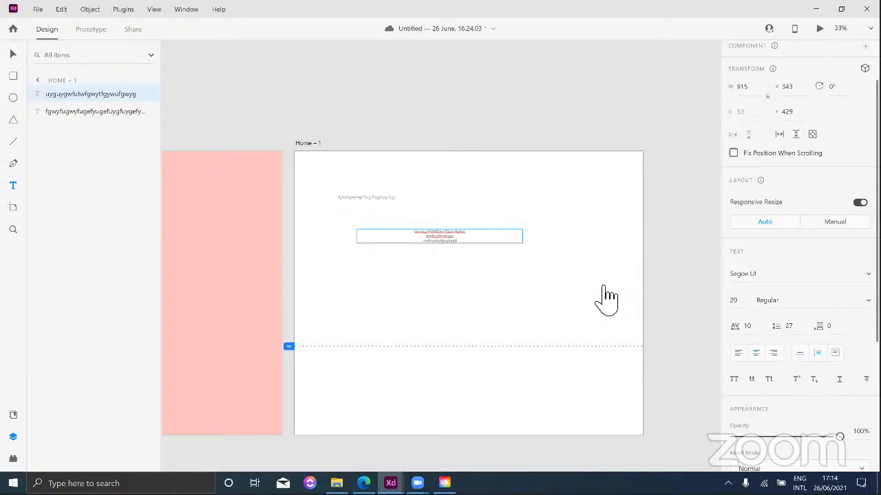
# Step: Add a line break at the end of the placeholder text box and left-align all of its text
pyautogui.press('Return')
pyautogui.hotkey('ctrl', 'a')
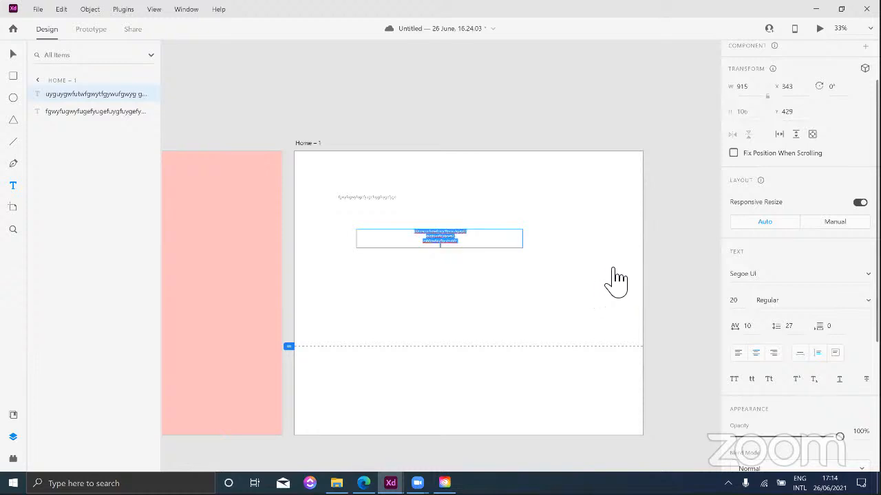
pyautogui.click(738, 351)
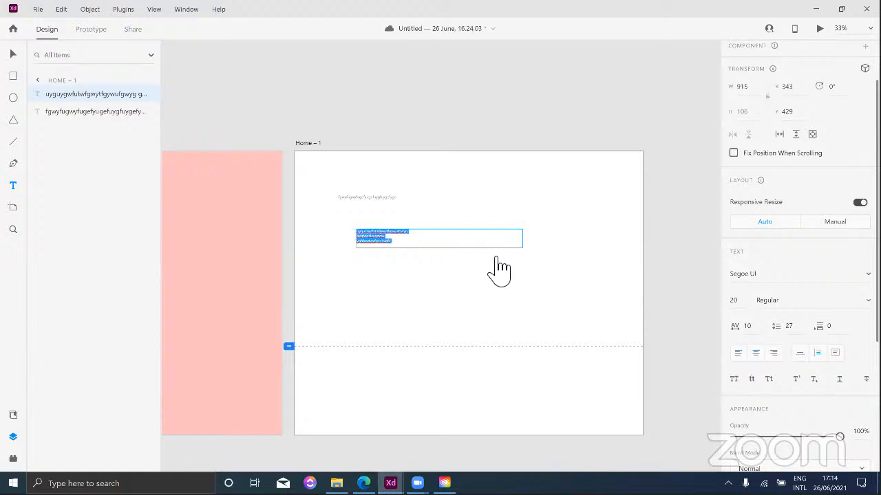
# Step: Set the selected placeholder text's font size to 70 and widen its text box to about 1049
pyautogui.click(741, 303)
pyautogui.hotkey('shift', 'Up')
pyautogui.hotkey('shift', 'Up')
pyautogui.hotkey('shift', 'Up')
pyautogui.hotkey('shift', 'Up')
pyautogui.hotkey('shift', 'Up')
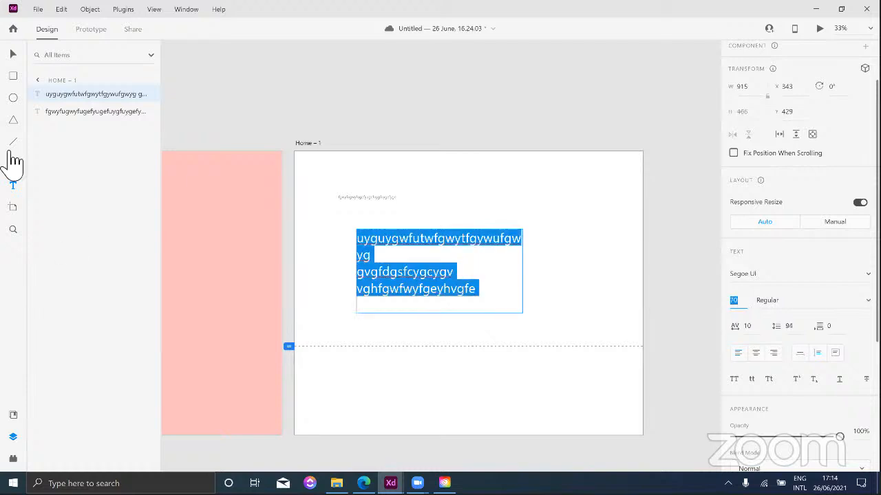
pyautogui.click(13, 54)
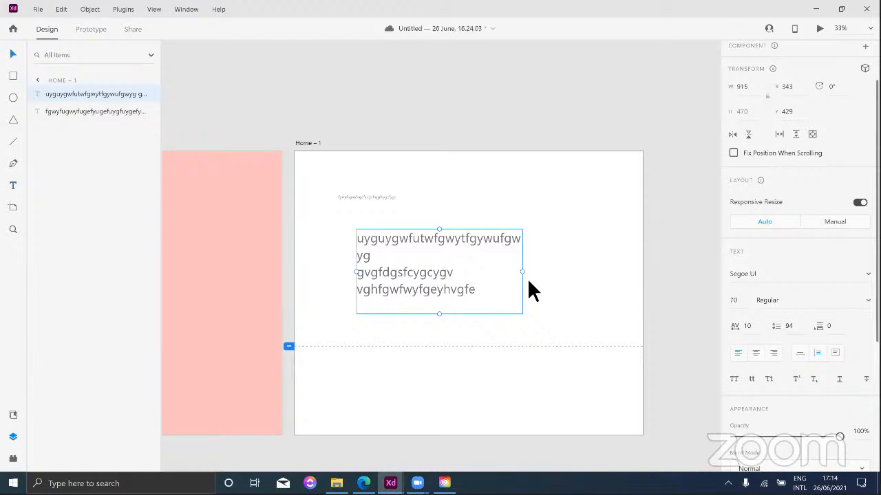
pyautogui.moveTo(527, 275); pyautogui.dragTo(549, 273)
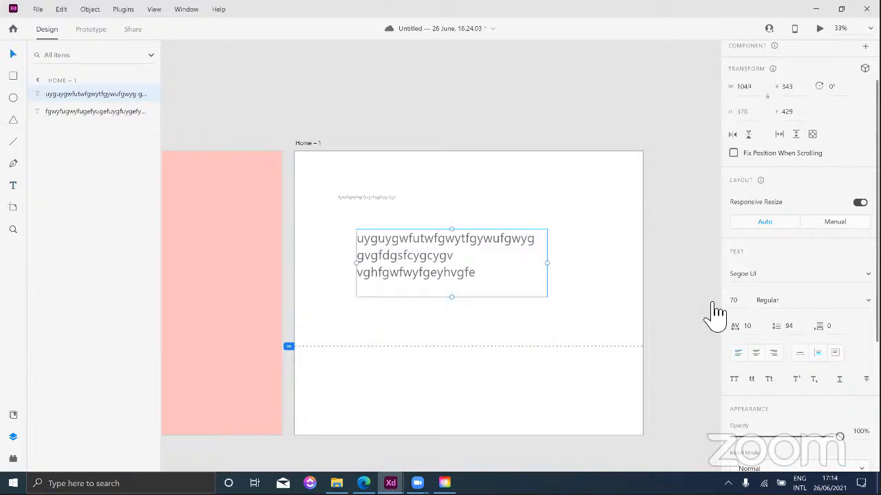
# Step: Switch the text box to auto width and insert "hftwtfdt" before the final "gwyg" of its first line
pyautogui.click(800, 353)
pyautogui.doubleClick(511, 246)
pyautogui.click(511, 246)
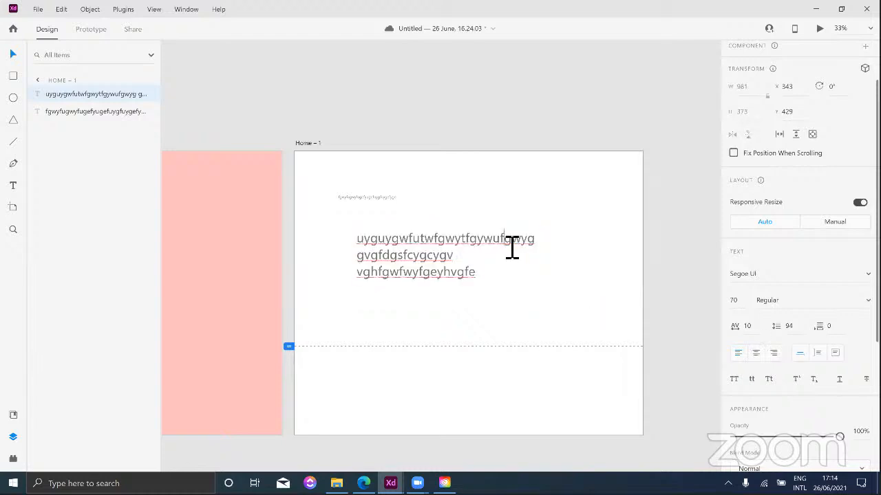
pyautogui.write('hftwtfdt')
pyautogui.press('Escape')
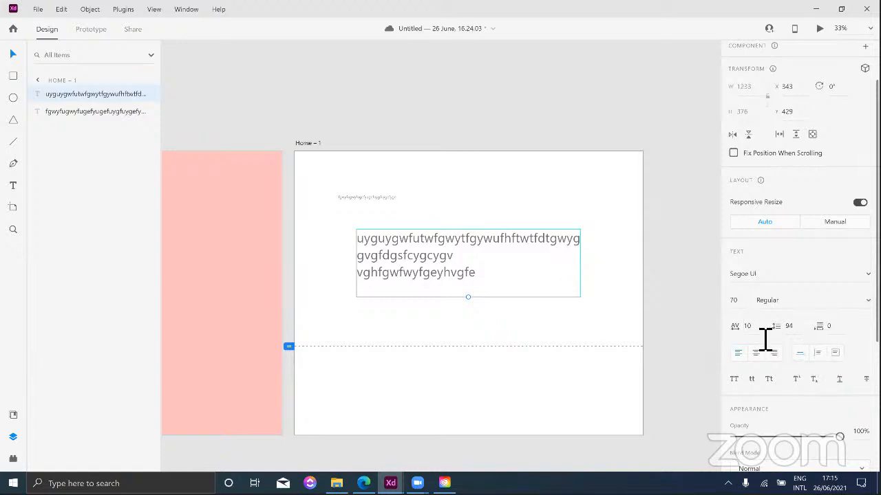
# Step: Switch the text box to auto height and insert several blank lines above its last text line
pyautogui.click(822, 353)
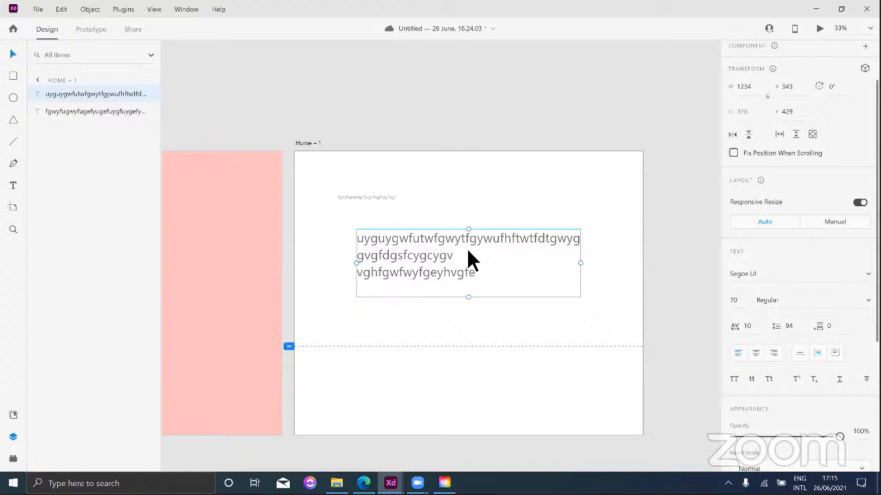
pyautogui.click(489, 281)
pyautogui.press('Return')
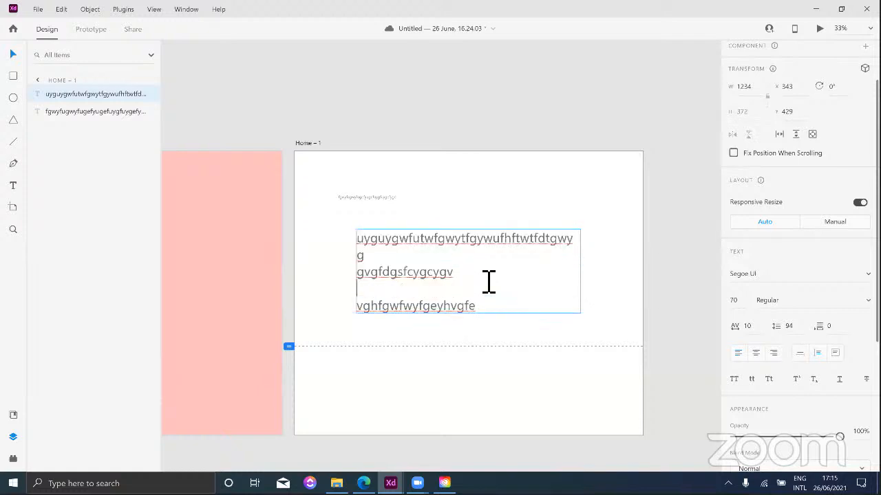
pyautogui.press('Return')
pyautogui.press('Return')
pyautogui.press('Return')
pyautogui.press('Return')
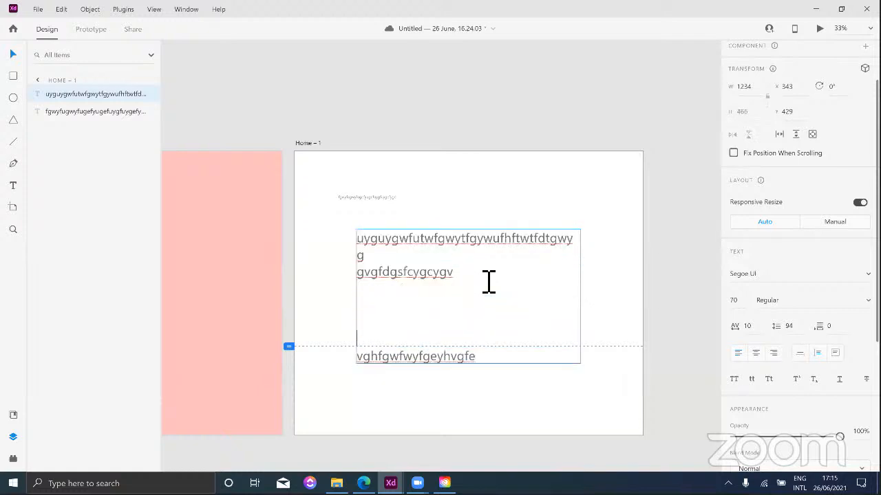
# Step: Delete the blank lines above the last line of the text block, plus the final "v" of the line before them
pyautogui.press('BackSpace')
pyautogui.press('BackSpace')
pyautogui.press('BackSpace')
pyautogui.press('BackSpace')
pyautogui.press('BackSpace')
pyautogui.press('BackSpace')
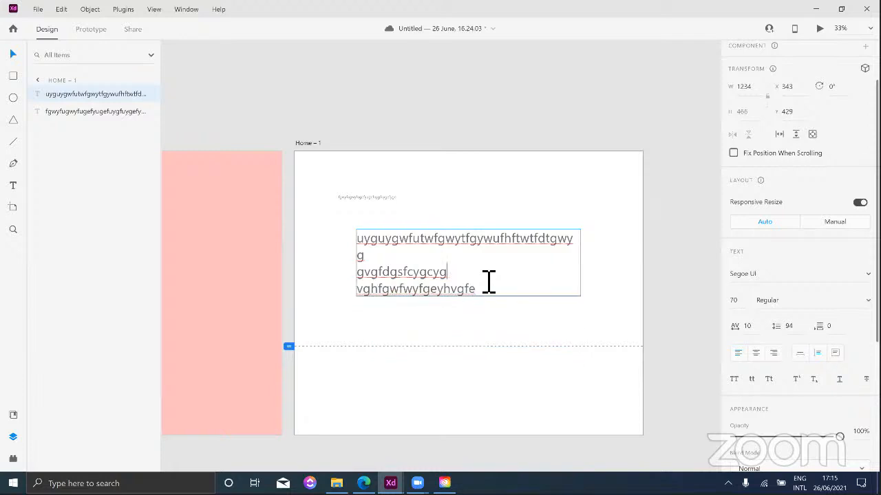
# Step: Make the text box fixed size and extend its height to about 541
pyautogui.click(13, 54)
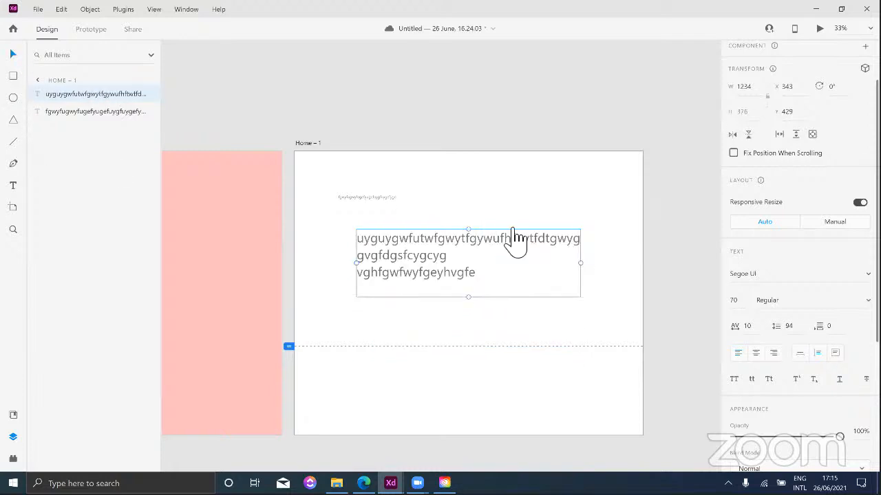
pyautogui.click(836, 353)
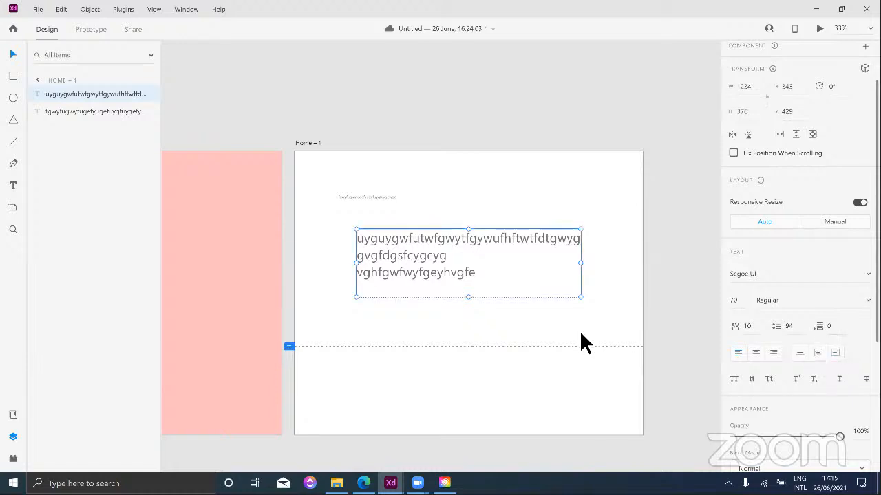
pyautogui.moveTo(475, 302); pyautogui.dragTo(478, 327)
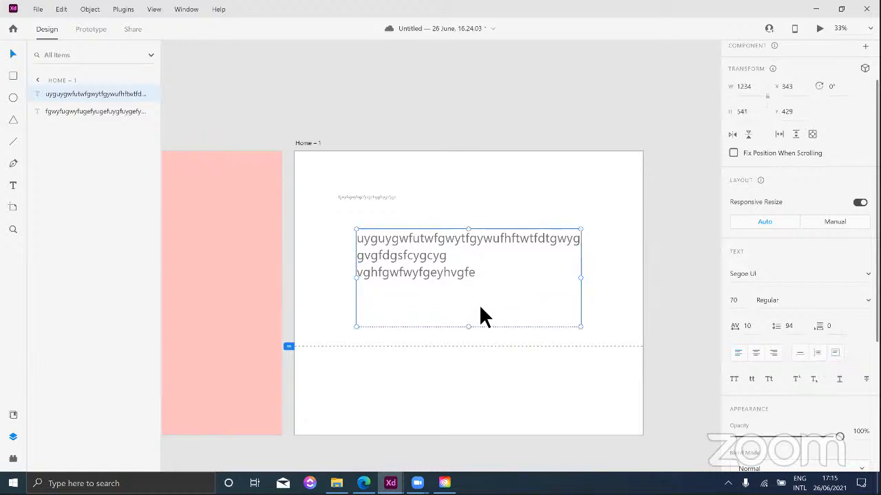
# Step: Append "hgftyfytdqfytd" to the last line of the text box and add the lines "vgdgqhdgqdq", "hbvdhwq", "bjhqvjqvcjqjc" and "vacgavcgc"
pyautogui.doubleClick(496, 289)
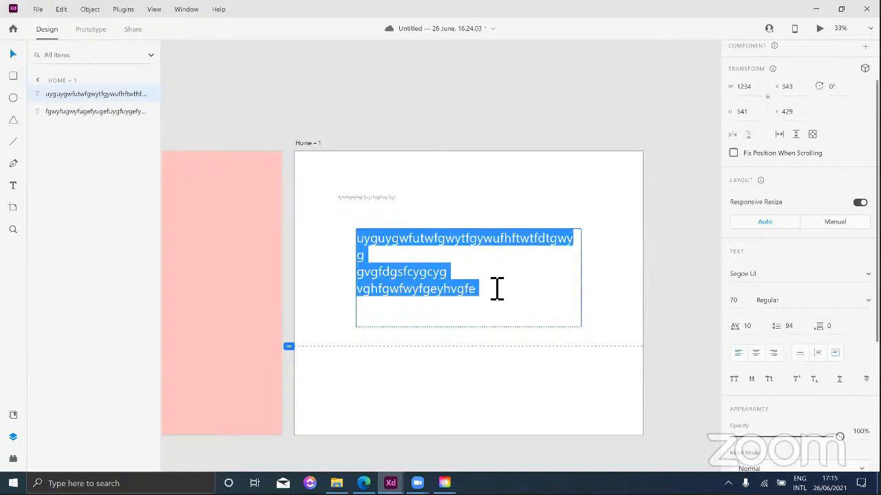
pyautogui.click(495, 289)
pyautogui.write('hgfyyfytdqfytd')
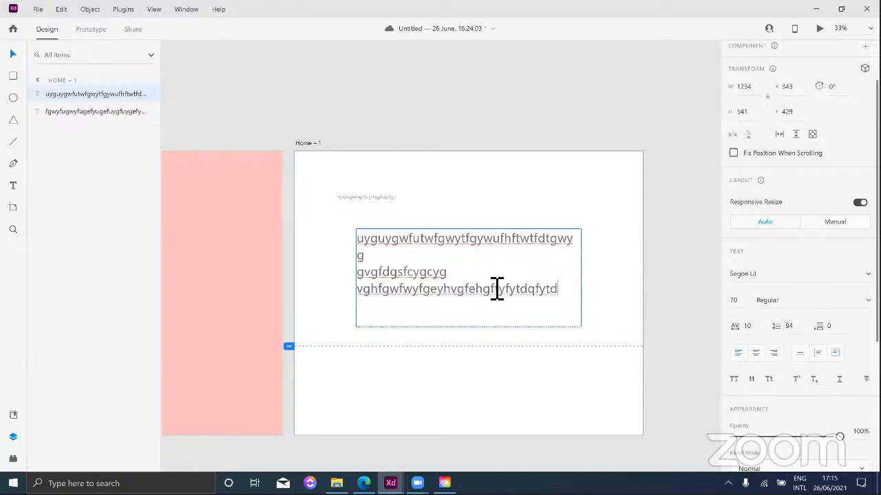
pyautogui.press('Return')
pyautogui.write('vgdgqhdgqdq')
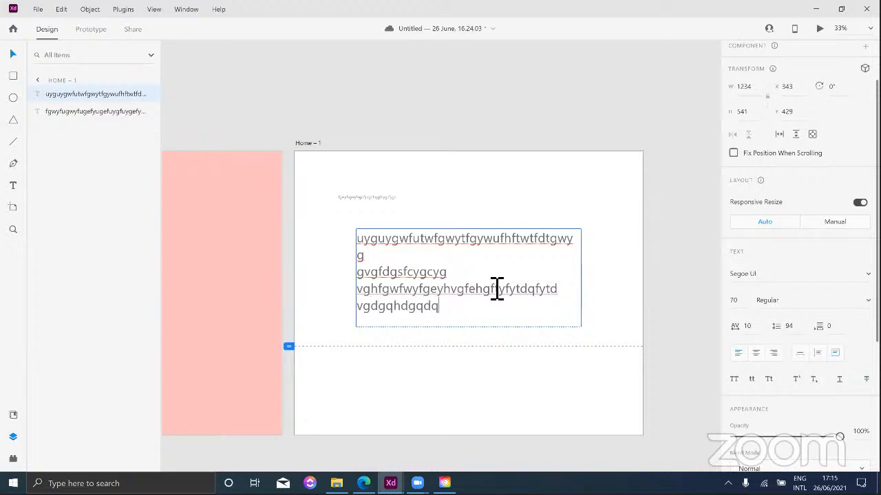
pyautogui.press('Return')
pyautogui.write('hbvdhwq')
pyautogui.press('Return')
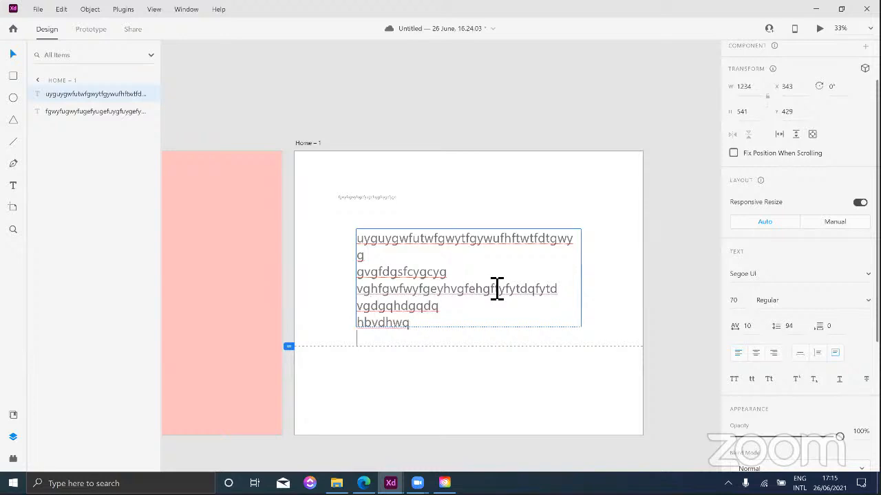
pyautogui.write('bjhqvjqvcjqjc')
pyautogui.press('Return')
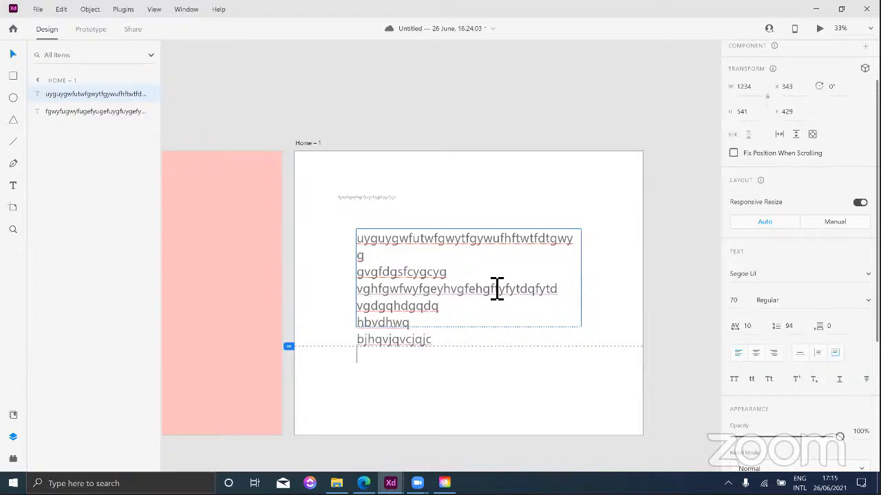
pyautogui.write('vacgavcgc')
pyautogui.press('Escape')
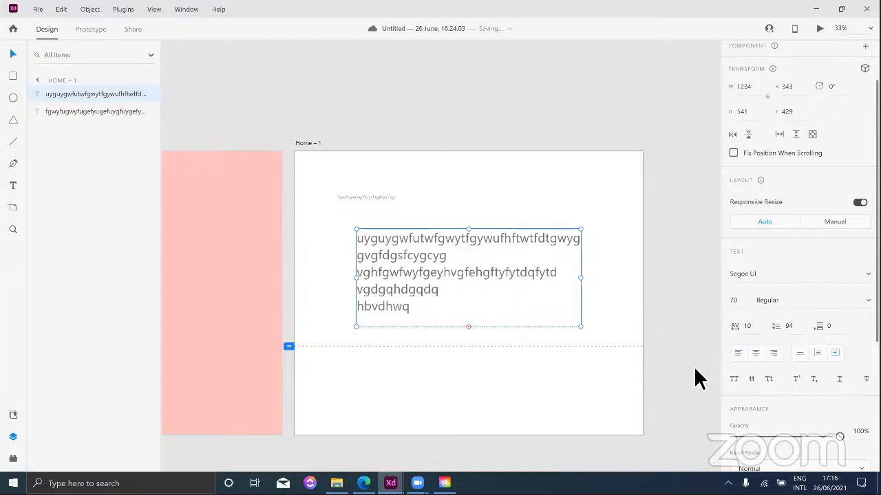
# Step: Try uppercase and lowercase on the text block, and set it to title case
pyautogui.click(744, 386)
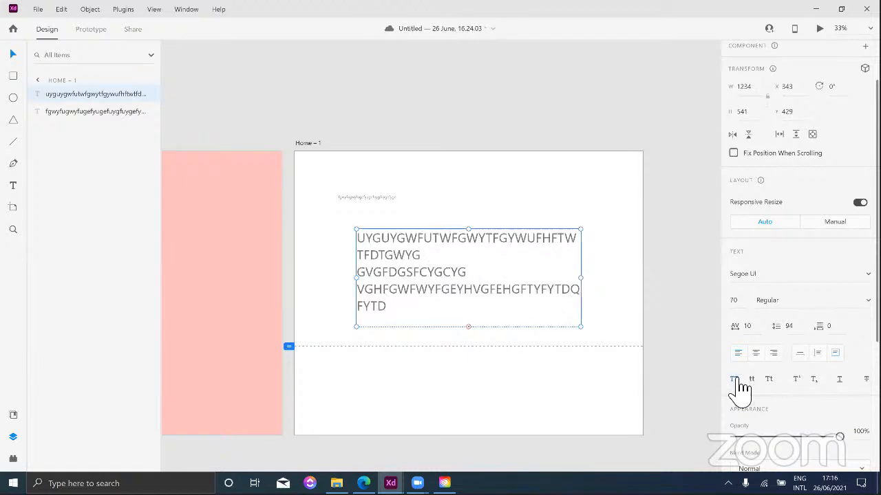
pyautogui.click(753, 382)
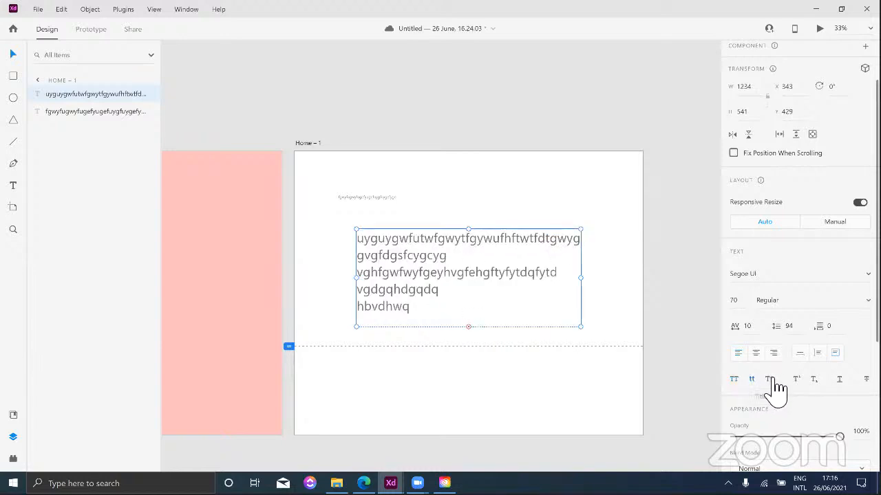
pyautogui.click(770, 380)
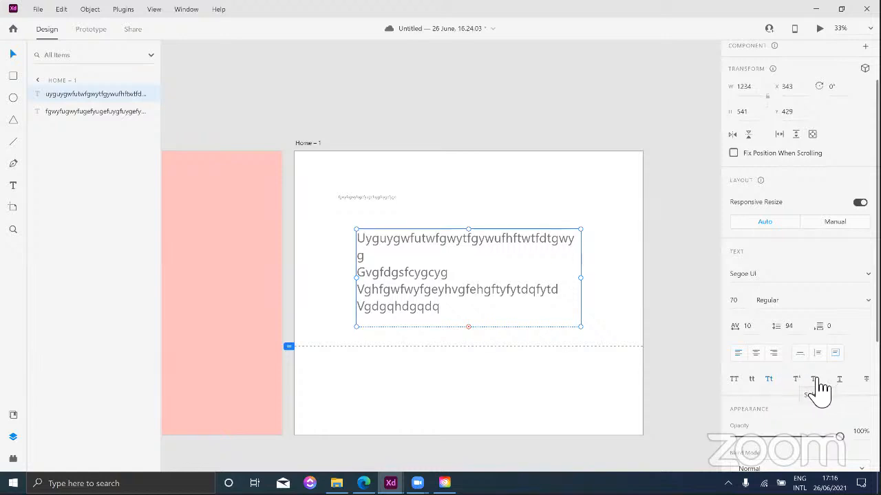
# Step: Switch underline on and off for the text block, and do the same with strikethrough
pyautogui.click(841, 380)
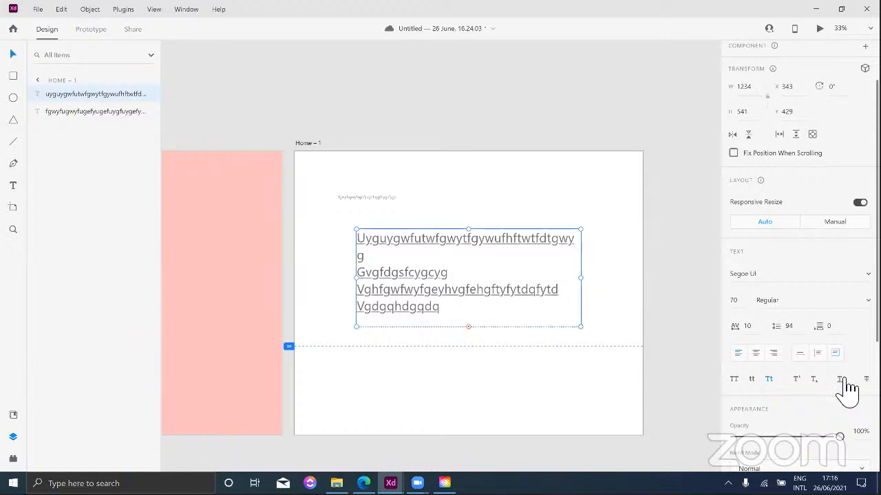
pyautogui.click(843, 379)
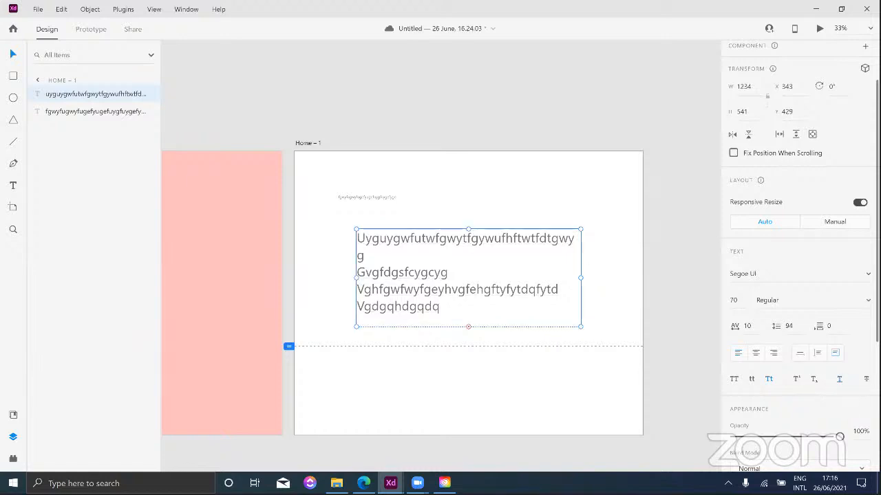
pyautogui.click(867, 379)
pyautogui.click(867, 379)
# Step: Enlarge the fixed-size text box to about 1452 wide and 947 high
pyautogui.moveTo(594, 279); pyautogui.dragTo(620, 278)
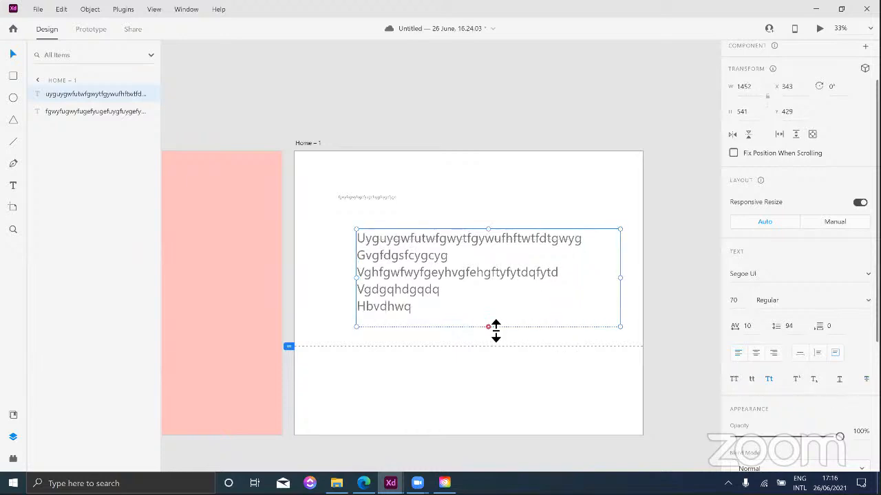
pyautogui.moveTo(496, 329); pyautogui.dragTo(505, 403)
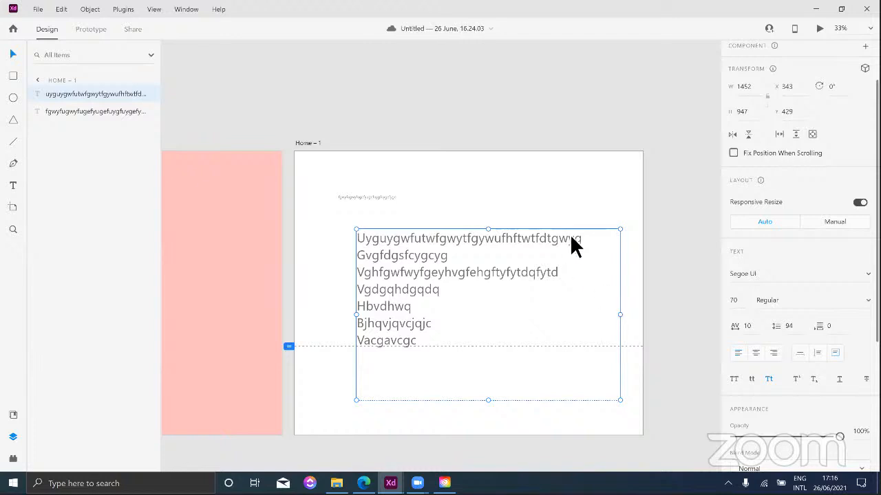
# Step: Replace the large text block with a new text box about 1131 wide and 160 high containing "twdfuwfgwufyggfyugfuygfhufguyuyryrfbhefbrhferfhrefbrrevb"
pyautogui.press('Delete')
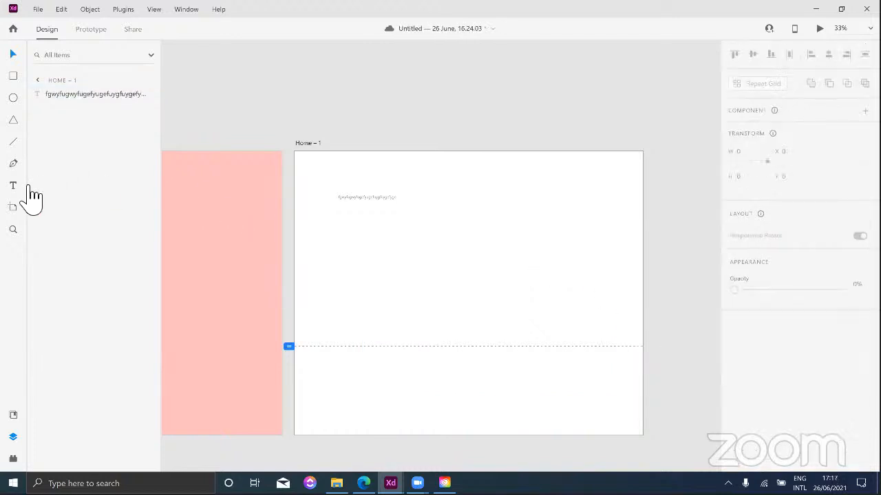
pyautogui.click(15, 185)
pyautogui.moveTo(367, 233); pyautogui.dragTo(498, 251)
pyautogui.moveTo(583, 264); pyautogui.dragTo(574, 262)
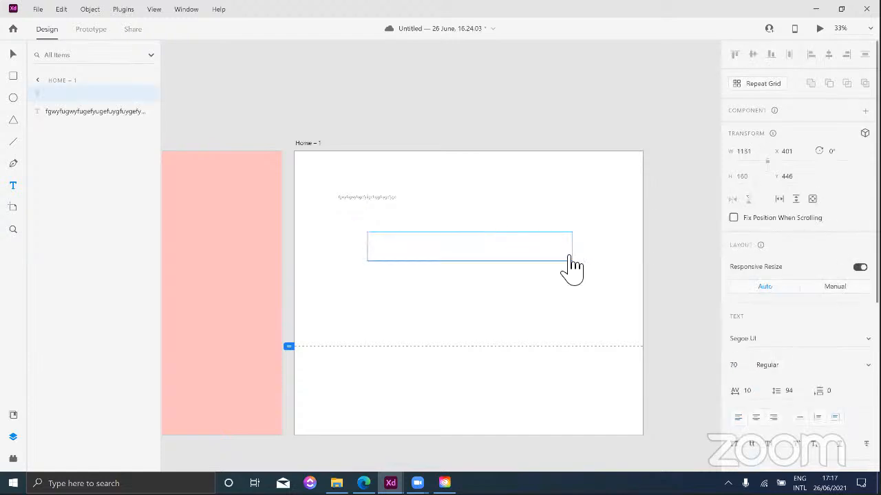
pyautogui.write('twdfuwfgwufyggfyugf')
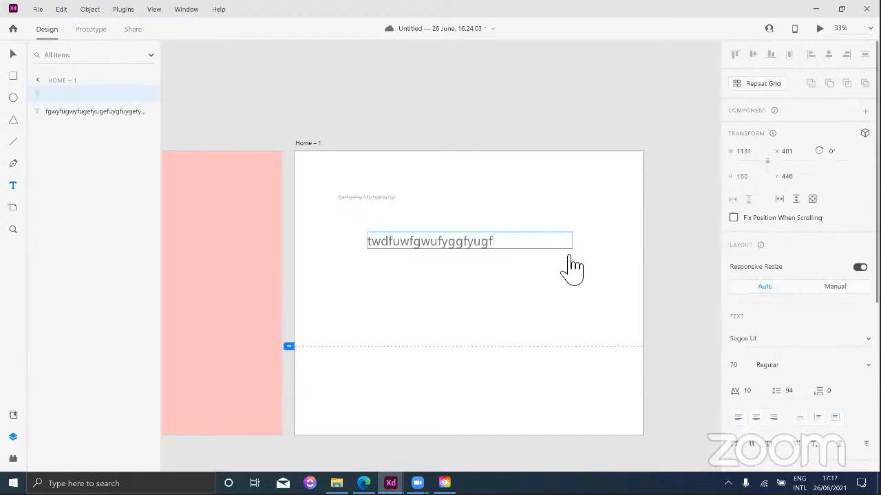
pyautogui.write('uygfhufguyuyryrfbhef')
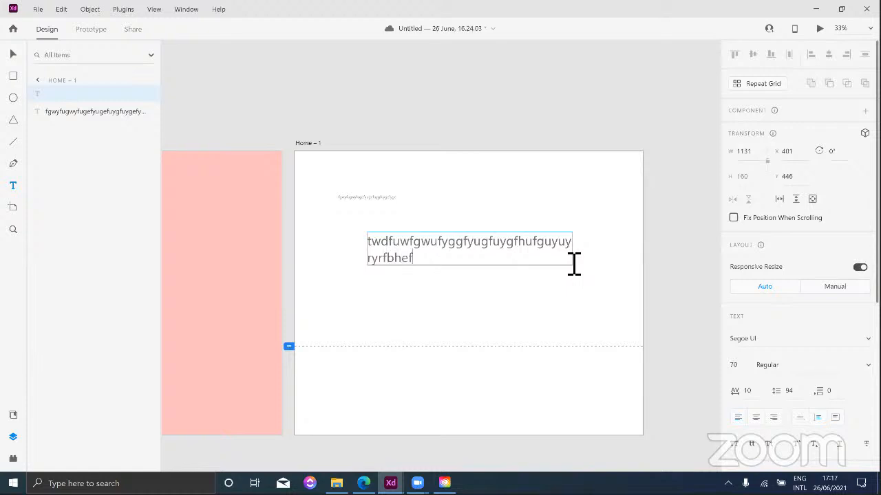
pyautogui.write('brhferfhrefbr')
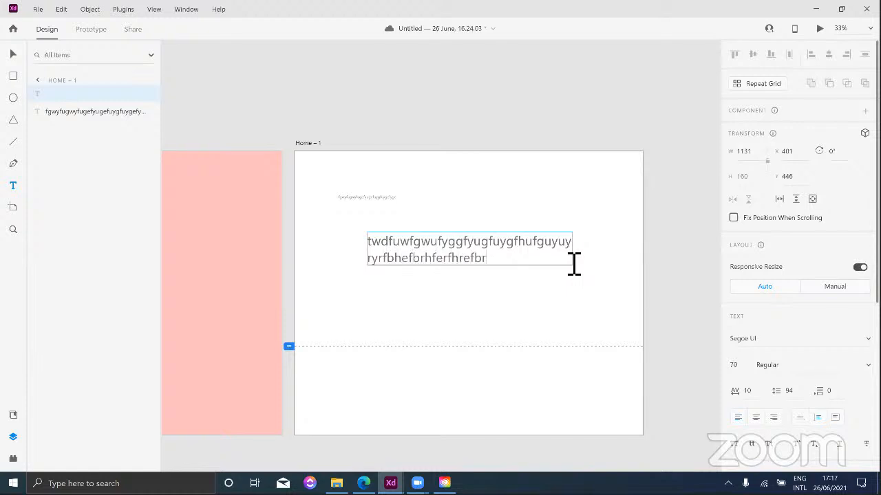
pyautogui.write('revb')
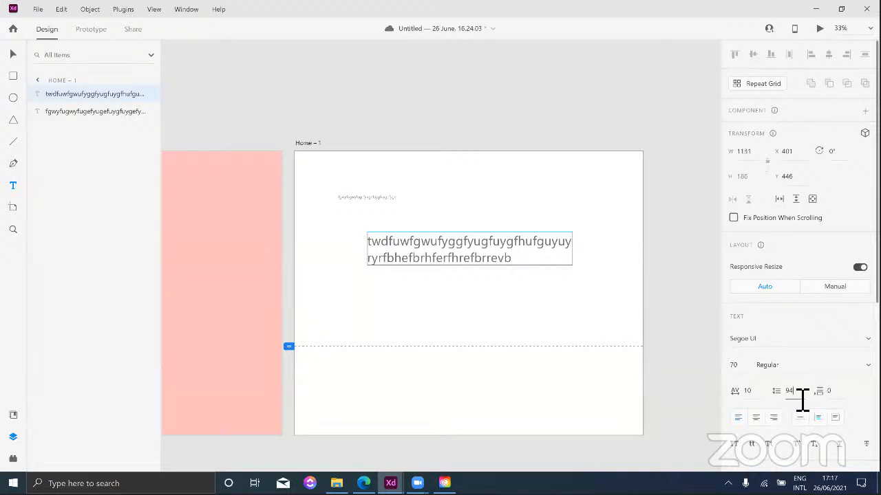
# Step: Set the line spacing of the new text to 131
pyautogui.click(803, 398)
pyautogui.press('Up')
pyautogui.press('Up')
pyautogui.press('Up')
pyautogui.press('Up')
pyautogui.press('Up')
pyautogui.press('Up')
pyautogui.press('Up')
pyautogui.press('Up')
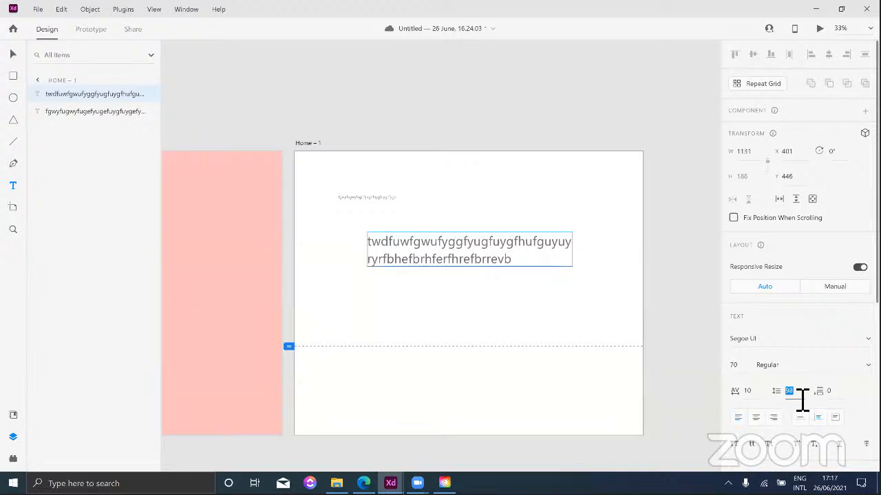
pyautogui.press('Up')
pyautogui.press('Up')
pyautogui.press('Up')
pyautogui.press('Up')
pyautogui.press('Up')
pyautogui.press('Up')
pyautogui.press('Up')
pyautogui.press('Up')
pyautogui.press('Up')
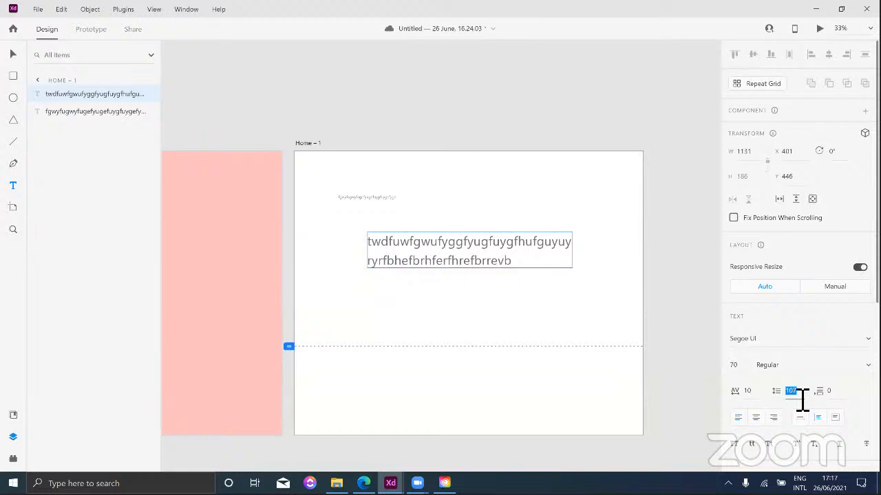
pyautogui.press('Up')
pyautogui.press('Up')
pyautogui.press('Up')
pyautogui.press('Up')
pyautogui.press('Up')
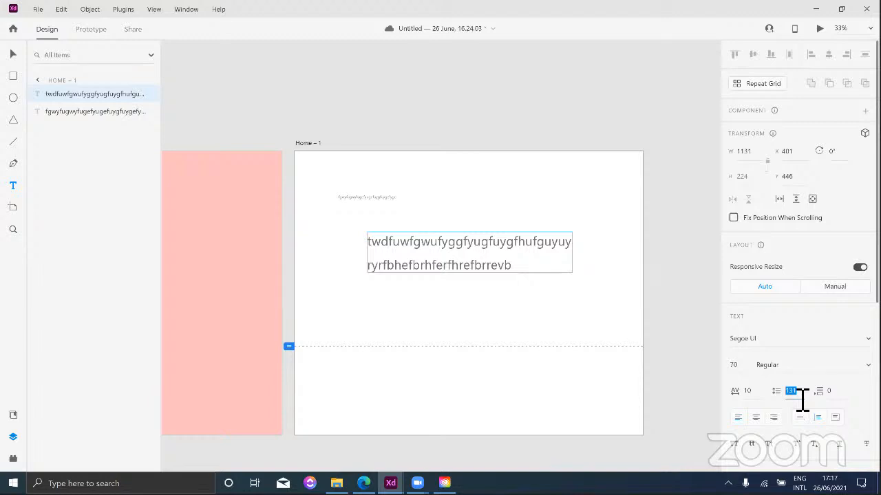
# Step: Add three new paragraphs below the existing text: "gvfhegfehrgfureg", "bhbebghegv" and "hbehbe"
pyautogui.click(541, 275)
pyautogui.press('Return')
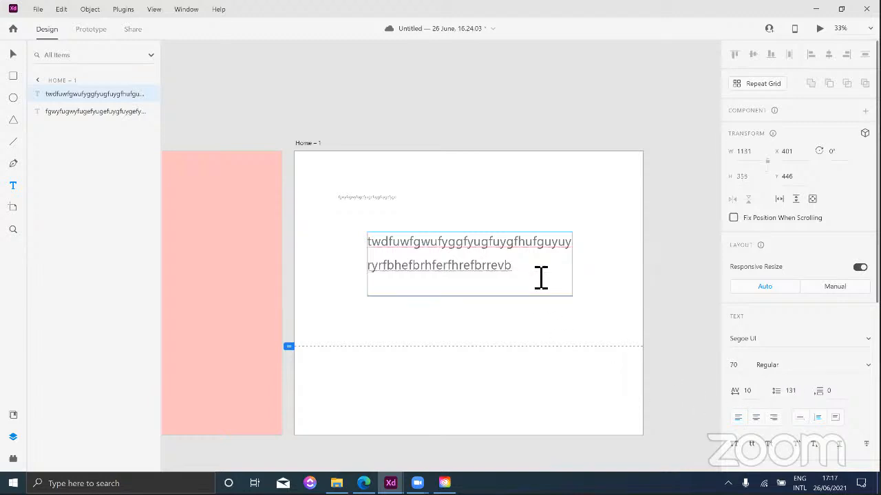
pyautogui.write('gvfhegfehrgfureg')
pyautogui.press('Return')
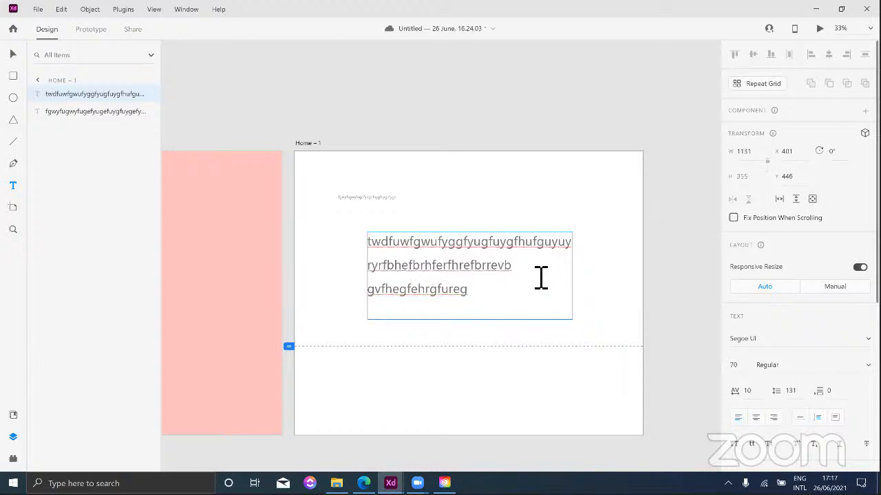
pyautogui.write('bhbebghegv')
pyautogui.press('Return')
pyautogui.write('hbehbe')
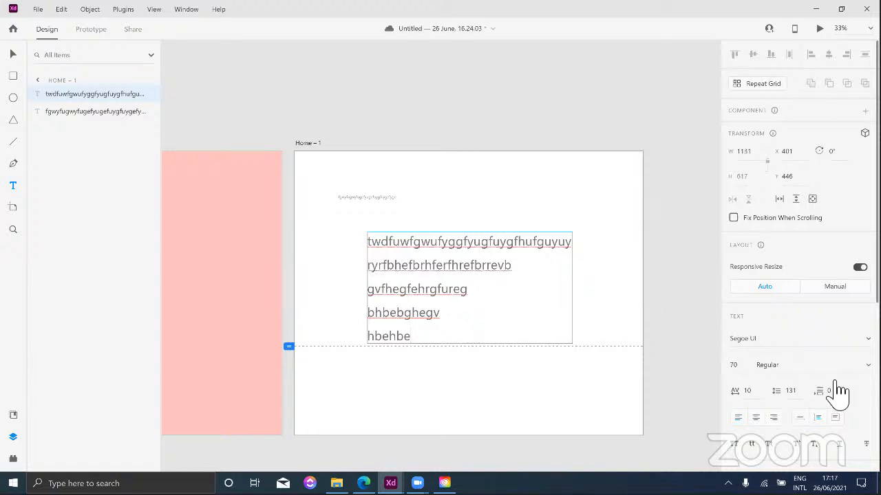
# Step: Set the paragraph spacing of the text to 64 and finish editing the text box
pyautogui.press('Up')
pyautogui.press('Up')
pyautogui.press('Up')
pyautogui.press('Up')
pyautogui.press('Up')
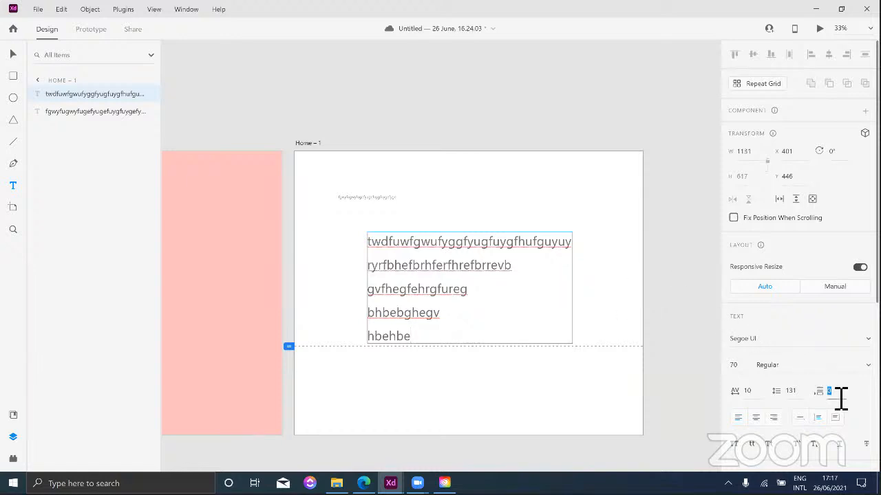
pyautogui.press('Up')
pyautogui.press('Up')
pyautogui.press('Up')
pyautogui.press('Up')
pyautogui.press('Up')
pyautogui.press('Up')
pyautogui.press('Up')
pyautogui.press('Up')
pyautogui.press('Up')
pyautogui.press('Up')
pyautogui.press('Up')
pyautogui.press('Up')
pyautogui.press('Up')
pyautogui.press('Up')
pyautogui.press('Up')
pyautogui.press('Up')
pyautogui.press('Up')
pyautogui.press('Up')
pyautogui.press('Up')
pyautogui.press('Up')
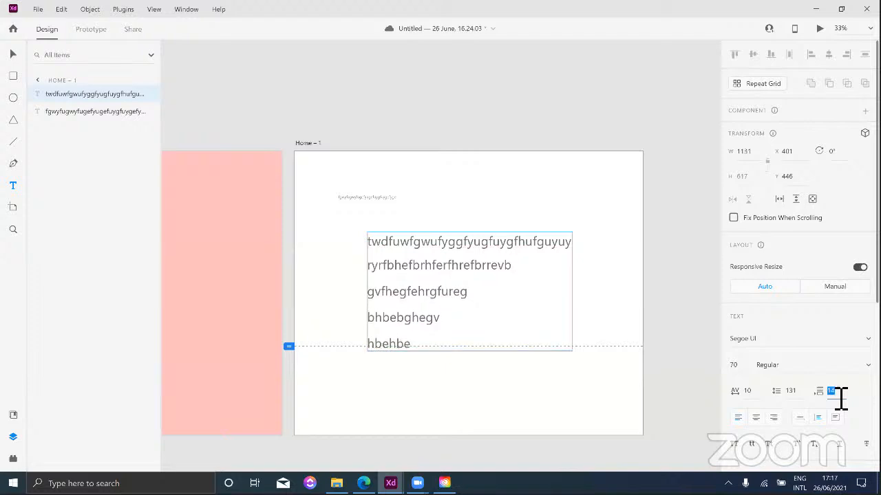
pyautogui.press('Up')
pyautogui.press('Up')
pyautogui.press('Up')
pyautogui.press('Up')
pyautogui.press('Up')
pyautogui.press('Up')
pyautogui.press('Up')
pyautogui.press('Up')
pyautogui.press('Up')
pyautogui.press('Up')
pyautogui.press('Up')
pyautogui.press('Up')
pyautogui.press('Up')
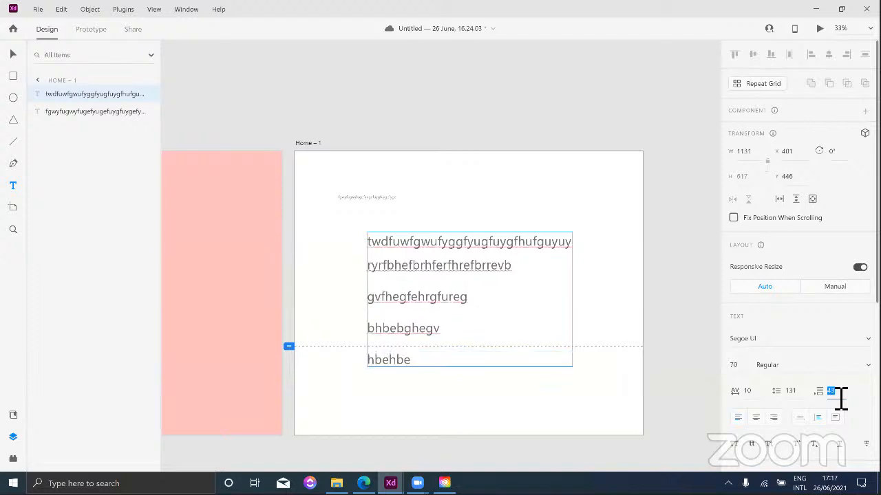
pyautogui.press('Up')
pyautogui.press('Up')
pyautogui.press('Up')
pyautogui.press('Up')
pyautogui.press('Up')
pyautogui.press('Up')
pyautogui.press('Up')
pyautogui.press('Up')
pyautogui.press('Up')
pyautogui.press('Up')
pyautogui.press('Up')
pyautogui.press('Up')
pyautogui.press('Up')
pyautogui.press('Up')
pyautogui.press('Up')
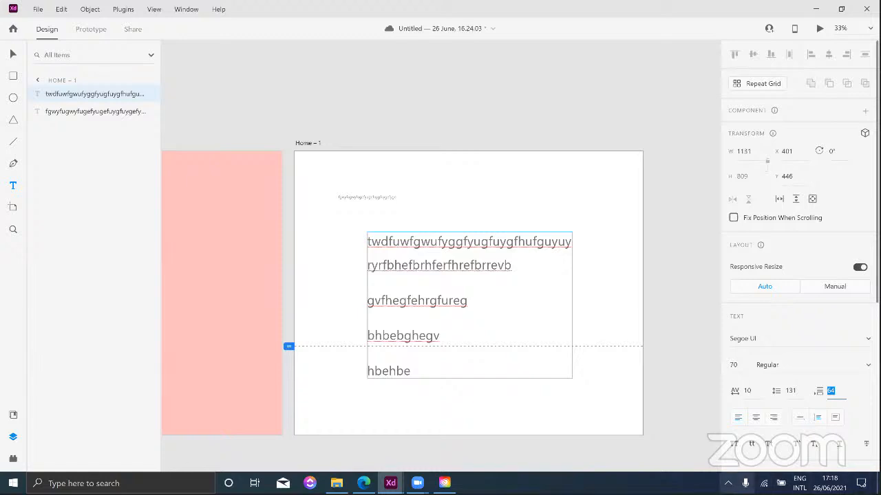
pyautogui.click(792, 390)
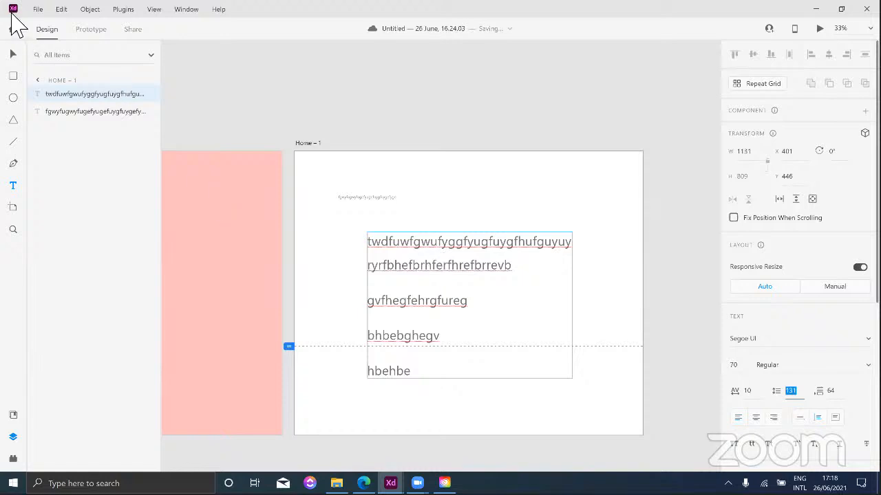
pyautogui.click(12, 53)
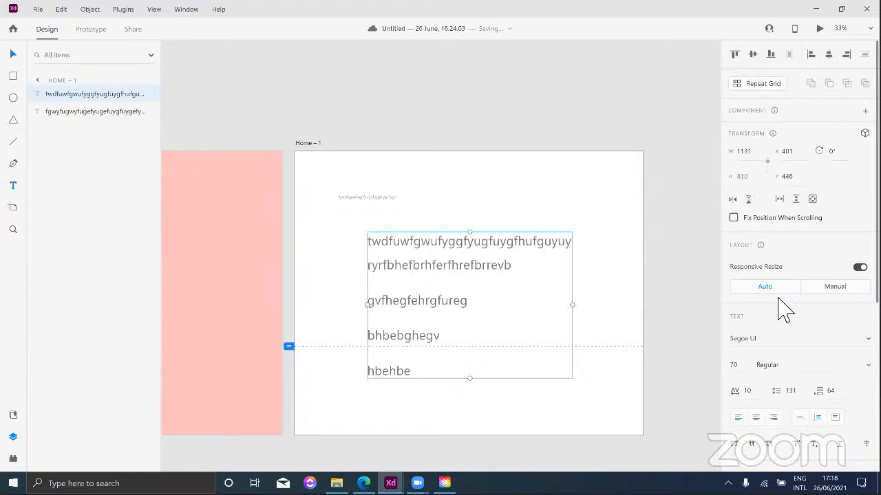
# Step: Fill the large text block with the pink #FCBEBE sampled from the neighbouring artboard, and save the colour as a swatch
pyautogui.scroll(-1, 757, 302)
pyautogui.scroll(-5, 775, 301)
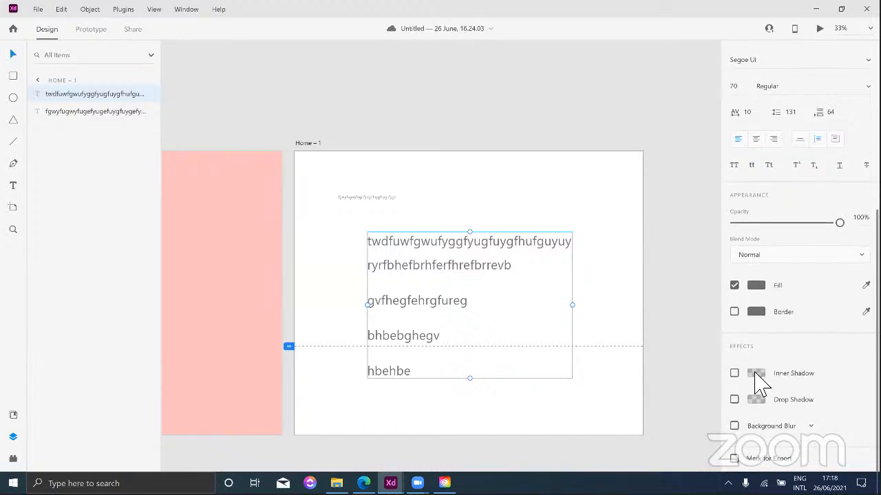
pyautogui.scroll(5, 805, 305)
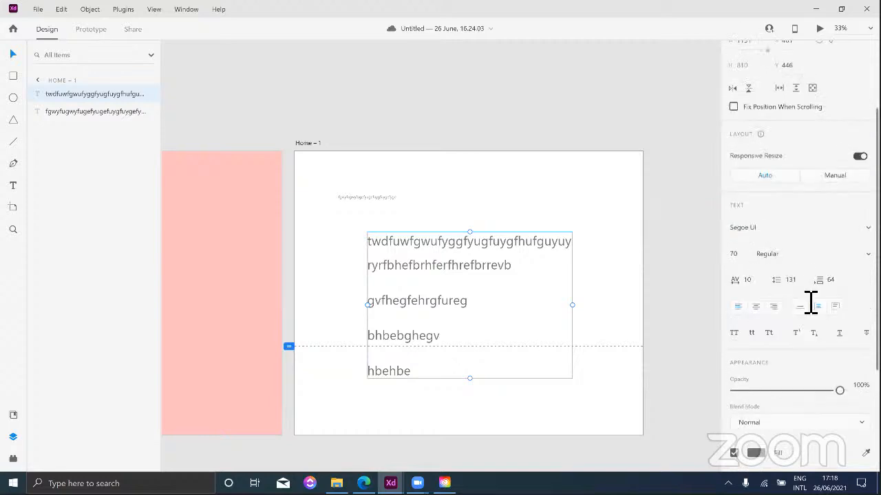
pyautogui.scroll(-5, 821, 295)
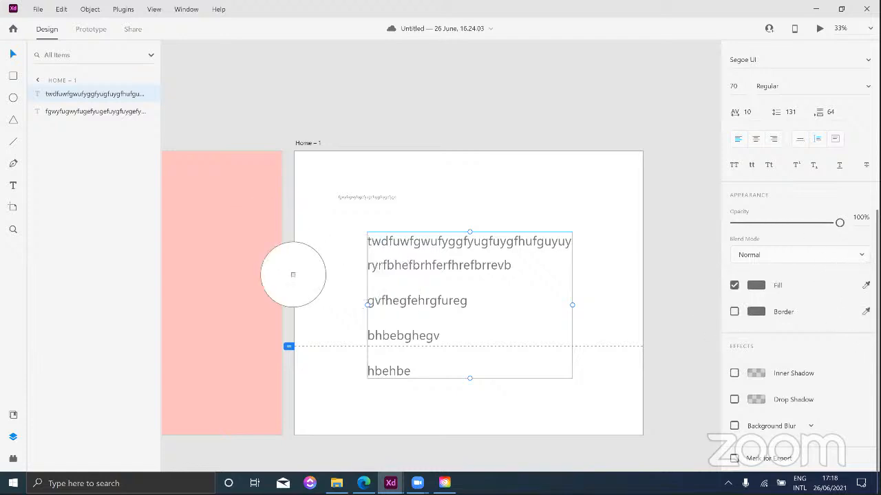
pyautogui.click(215, 250)
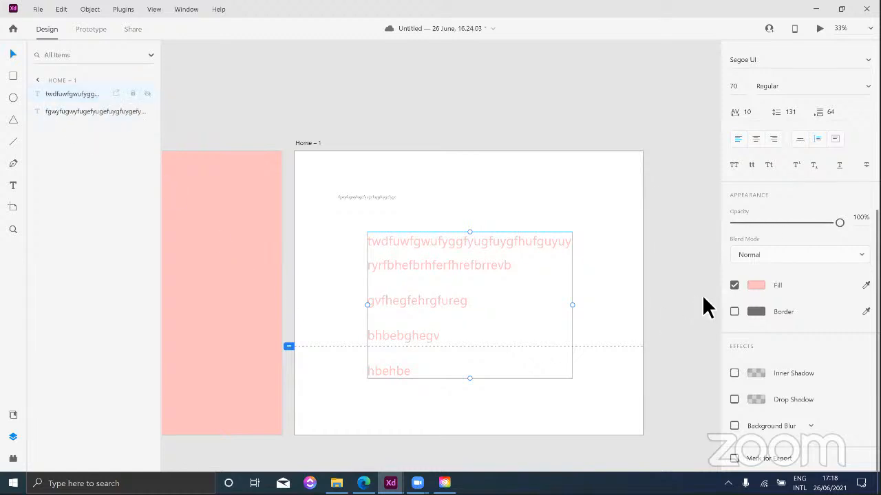
pyautogui.click(766, 283)
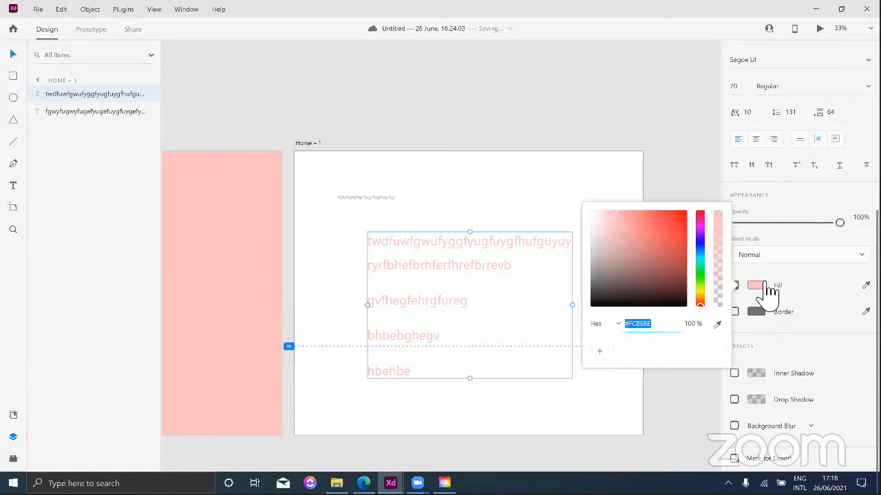
pyautogui.click(601, 352)
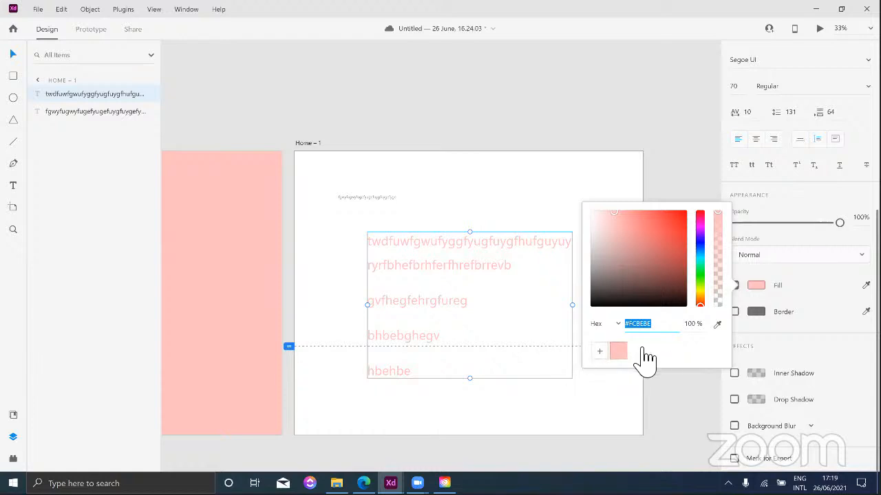
# Step: Recolour the large text block blue #431FD7 and crimson #E21A50 in turn, saving each fill colour as a swatch
pyautogui.moveTo(657, 260); pyautogui.dragTo(668, 229)
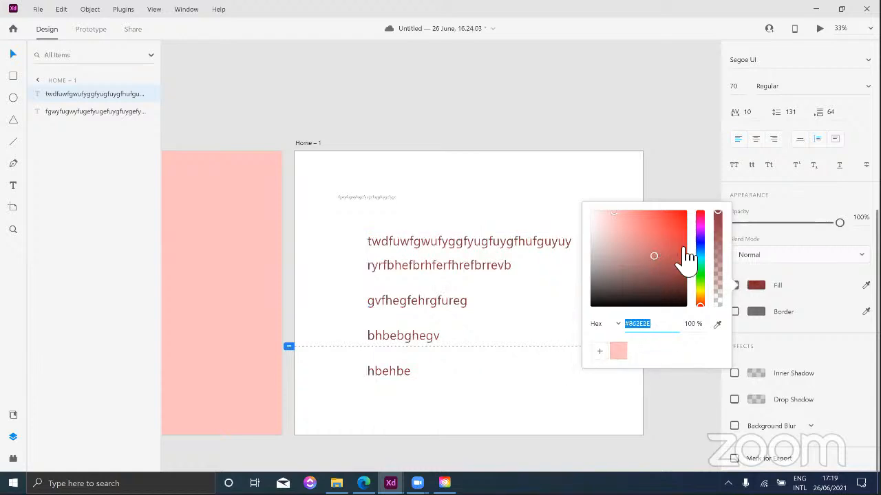
pyautogui.click(700, 237)
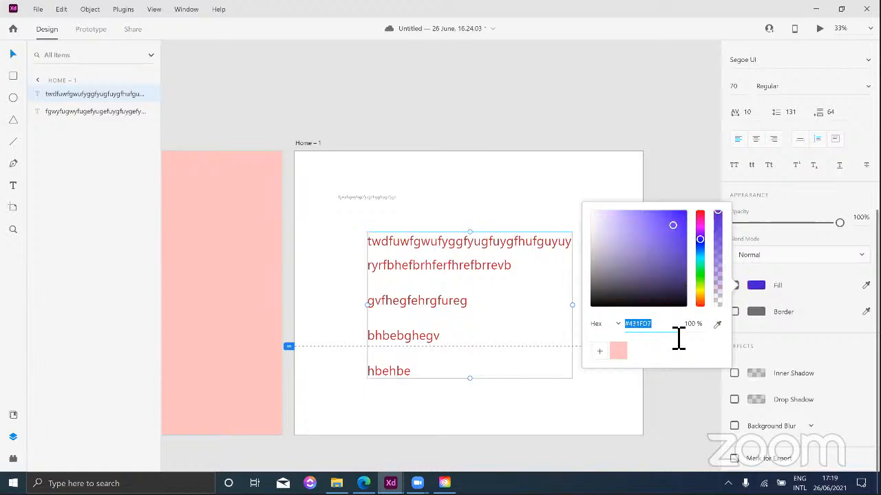
pyautogui.click(600, 352)
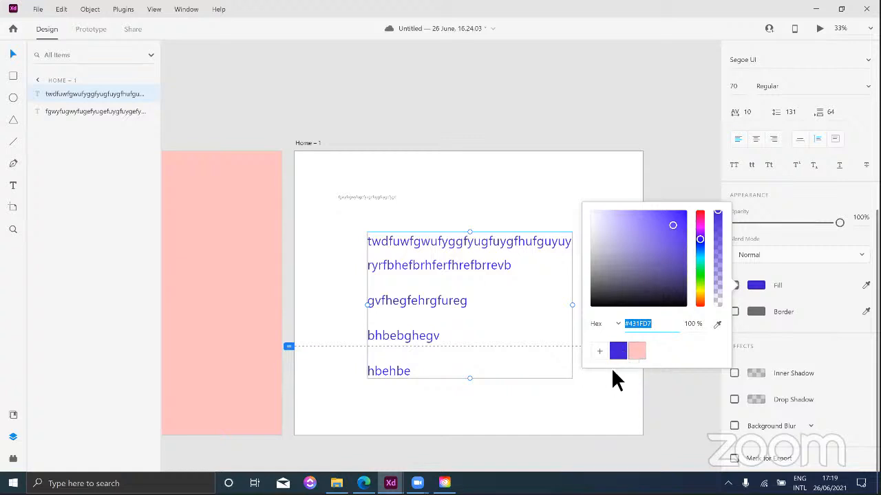
pyautogui.click(700, 214)
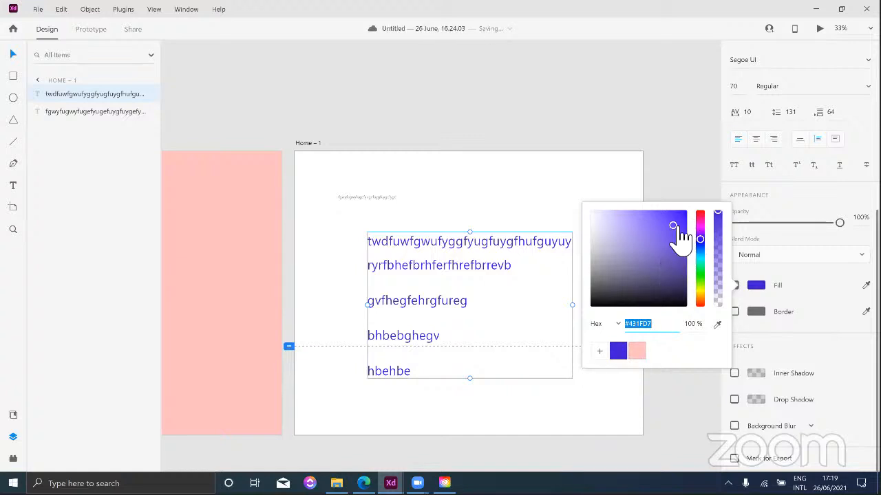
pyautogui.click(600, 351)
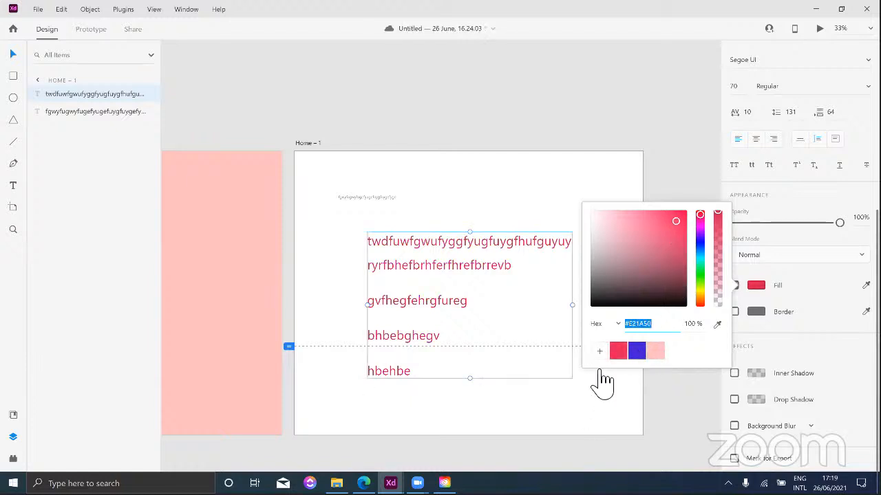
# Step: Remove the crimson #E21A50 swatch and apply the saved blue #431FD7 swatch to the text
pyautogui.moveTo(618, 354); pyautogui.dragTo(531, 356)
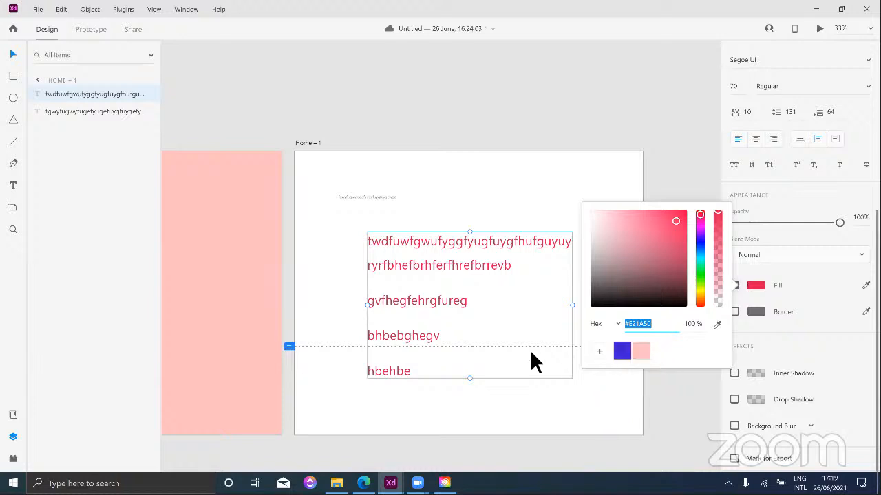
pyautogui.click(618, 352)
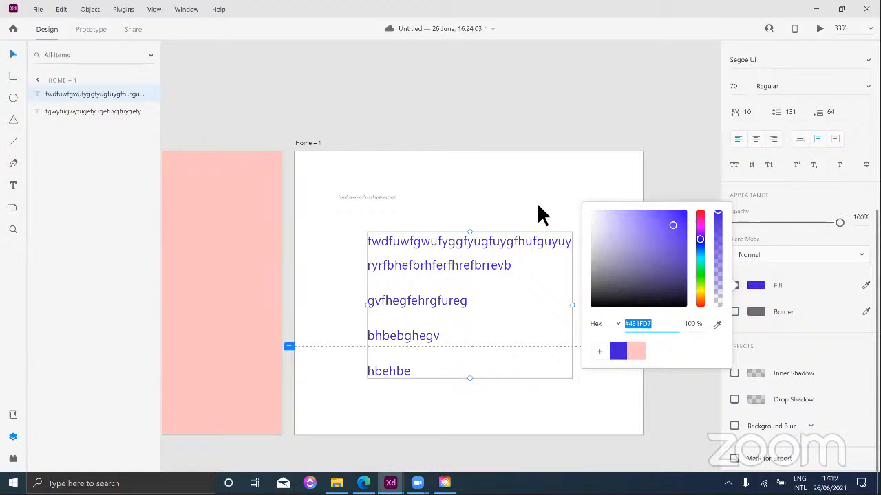
# Step: Delete the large text block and the small text line from the Home – 1 artboard
pyautogui.click(452, 295)
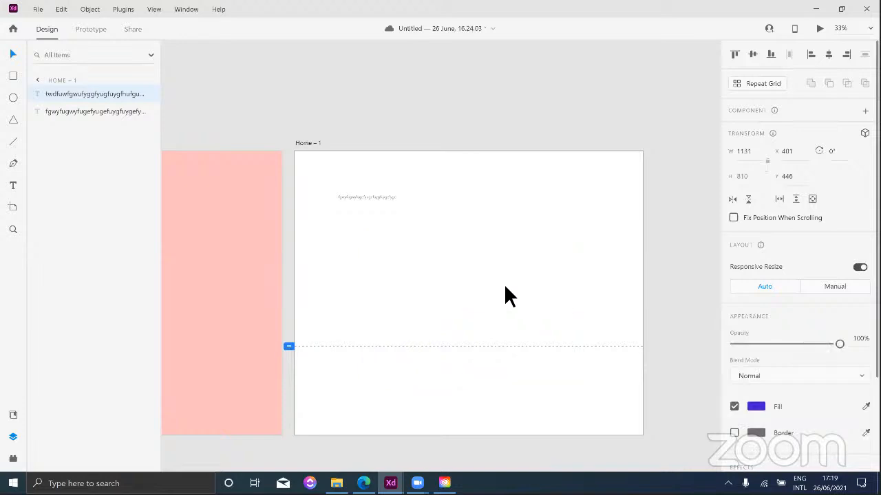
pyautogui.press('Delete')
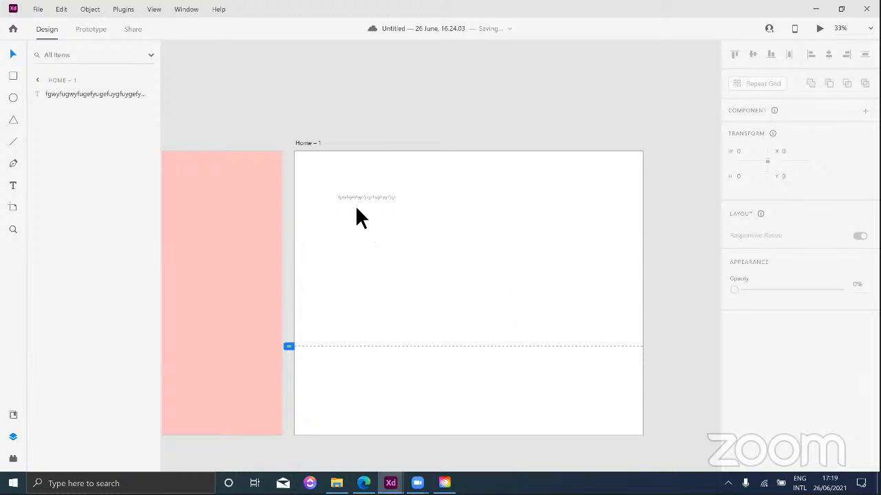
pyautogui.moveTo(308, 187); pyautogui.dragTo(410, 210)
pyautogui.press('Delete')
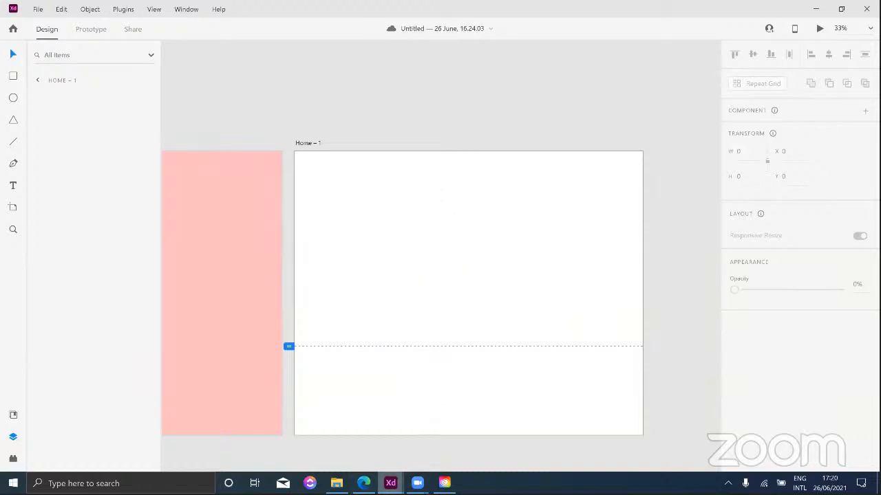
# Step: Switch to the Lower Nav document and add an iPhone XR, XS Max, 11 artboard of 414 × 896
pyautogui.click(345, 421)
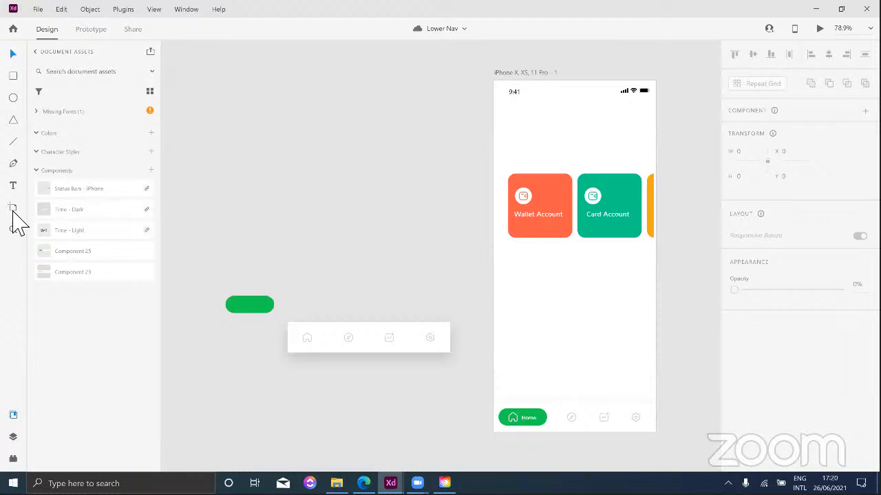
pyautogui.click(13, 208)
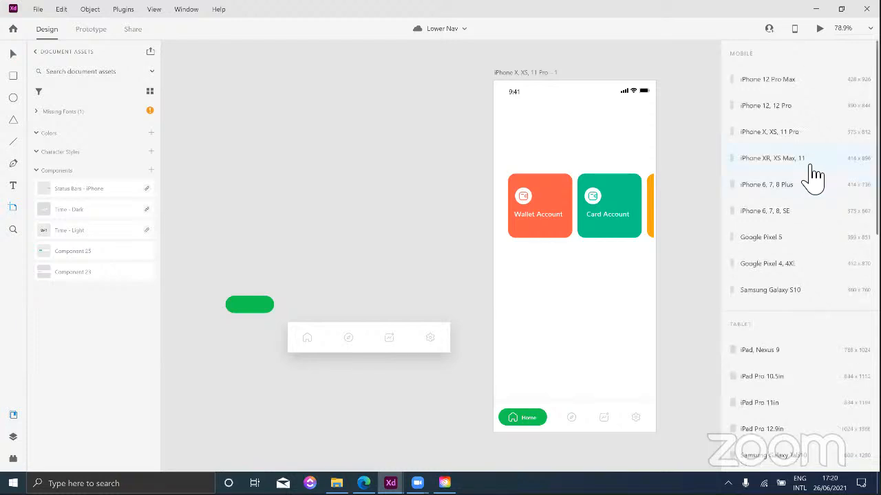
pyautogui.hscroll(1, 640, 249)
pyautogui.hscroll(2, 620, 213)
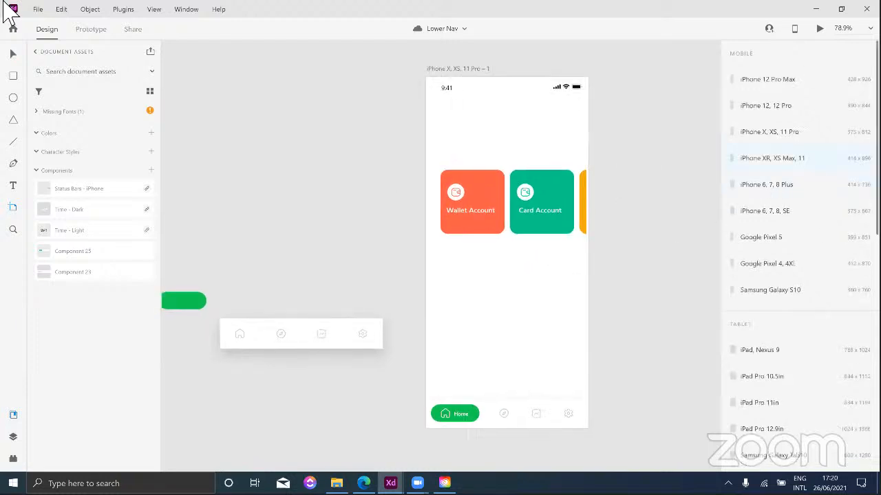
pyautogui.click(772, 158)
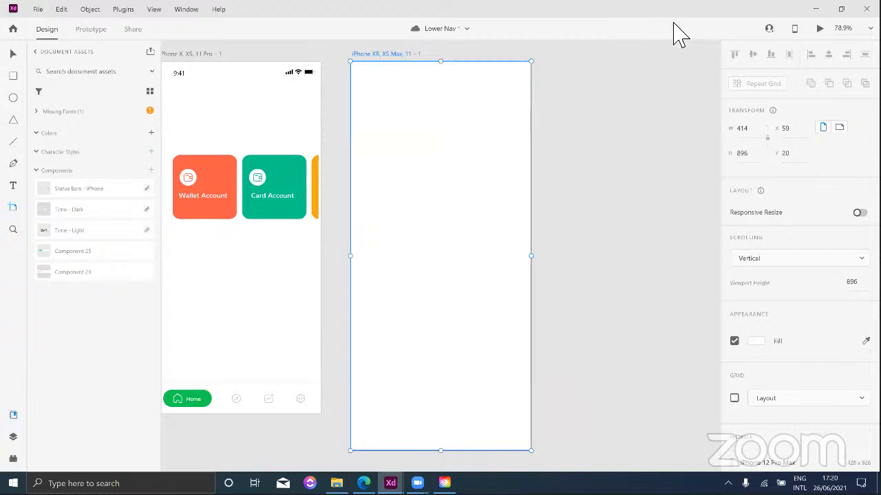
pyautogui.click(13, 28)
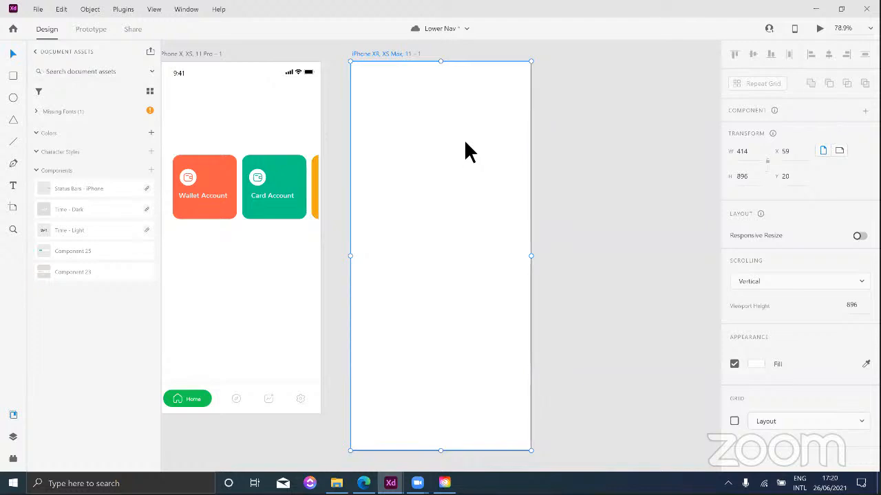
# Step: Draw a circle about 126 wide in the upper part of the new artboard and give it a red border of size 10
pyautogui.click(13, 97)
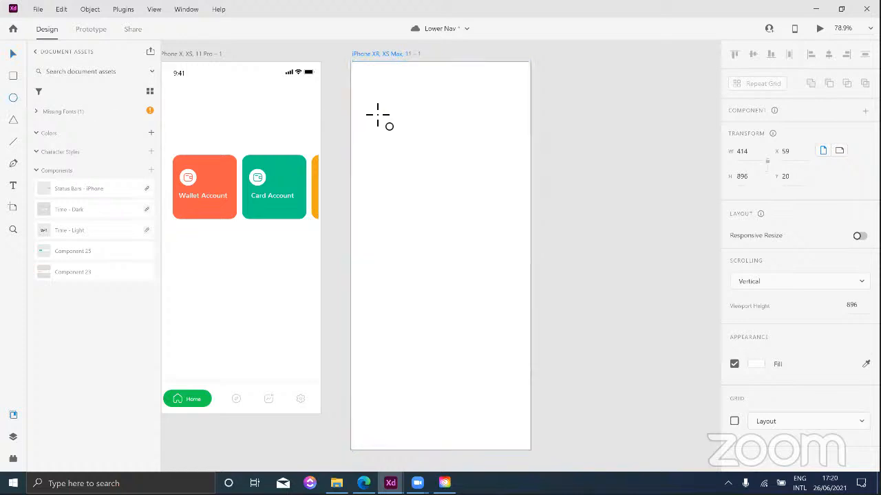
pyautogui.moveTo(371, 108); pyautogui.dragTo(435, 168)
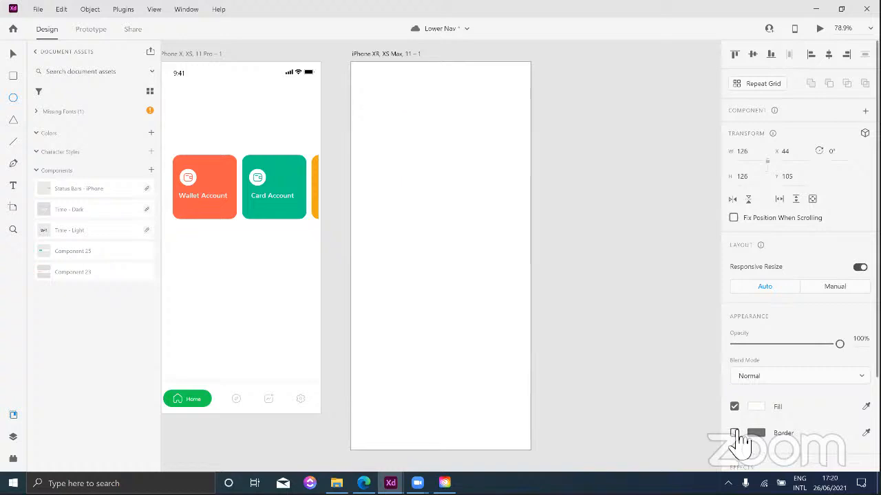
pyautogui.click(751, 433)
pyautogui.moveTo(683, 397); pyautogui.dragTo(678, 322)
pyautogui.click(769, 455)
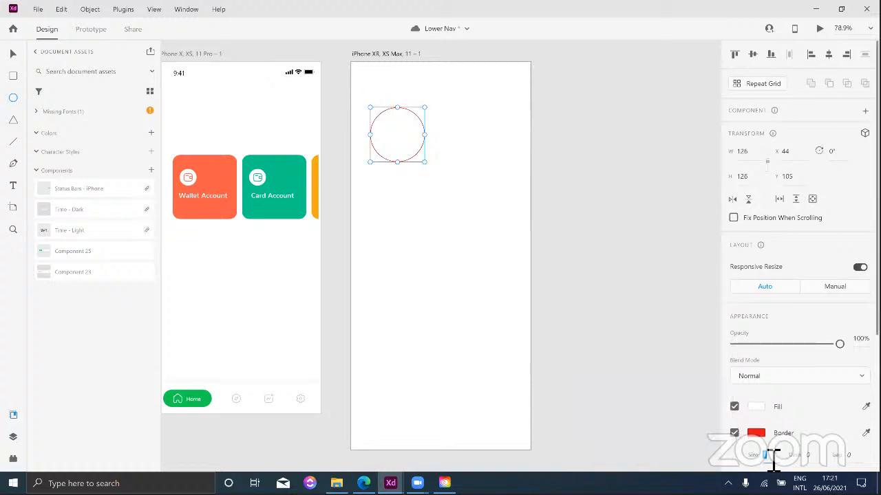
pyautogui.hotkey('shift', 'Up')
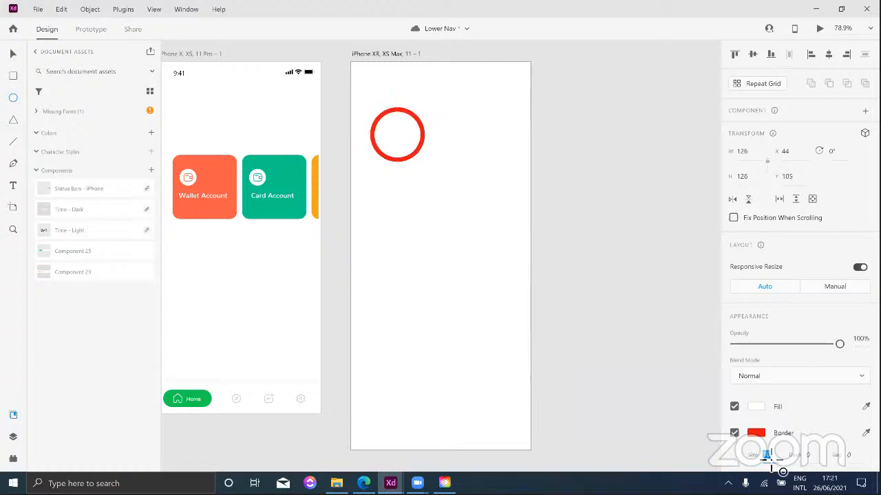
# Step: Duplicate the red-bordered circle so the two copies overlap side by side near the top of the artboard
pyautogui.click(13, 54)
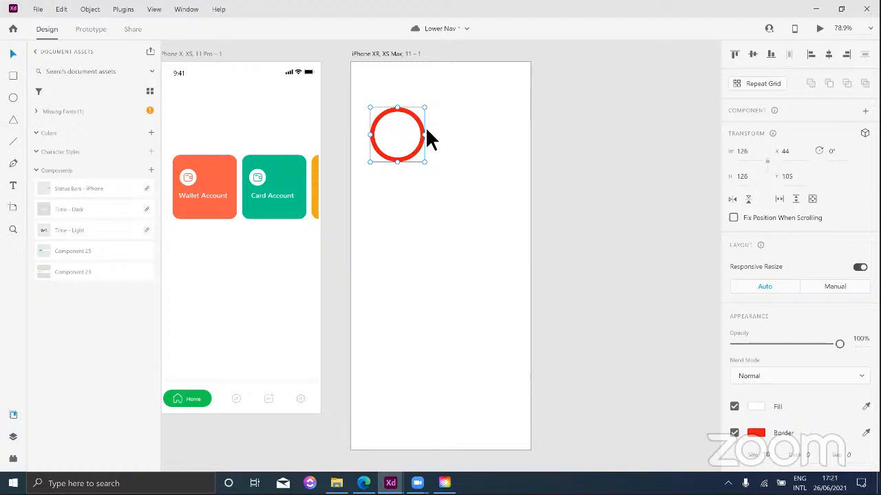
pyautogui.keyDown('alt'); pyautogui.moveTo(424, 129); pyautogui.dragTo(479, 114); pyautogui.keyUp('alt')
pyautogui.click(458, 187)
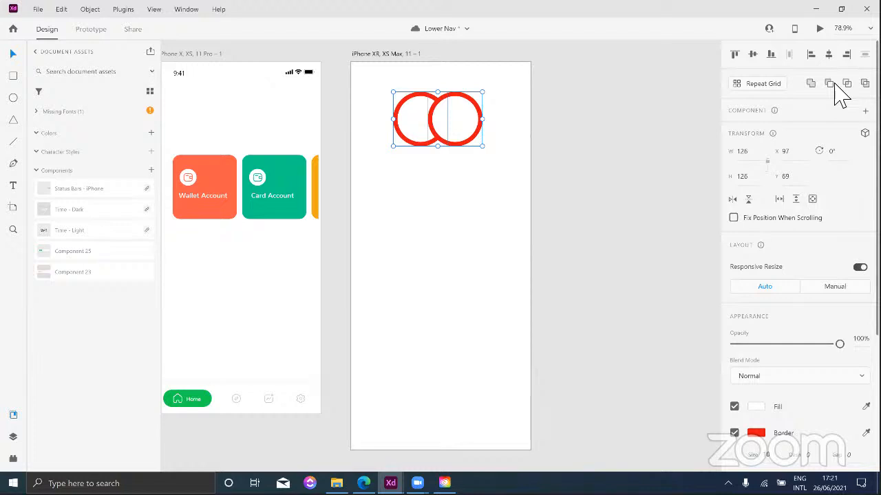
# Step: Duplicate the overlapping circle pair three times, spacing the copies down the artboard
pyautogui.moveTo(455, 112); pyautogui.dragTo(468, 205)
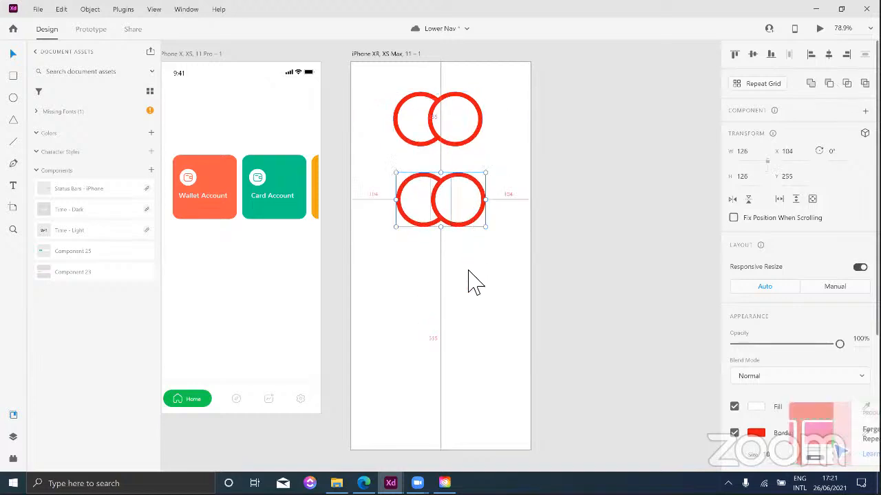
pyautogui.moveTo(468, 271); pyautogui.dragTo(486, 293)
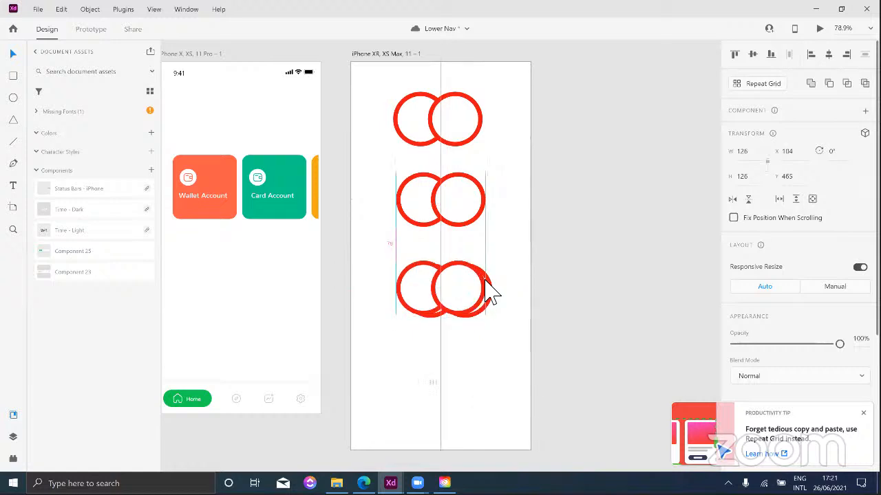
pyautogui.click(524, 142)
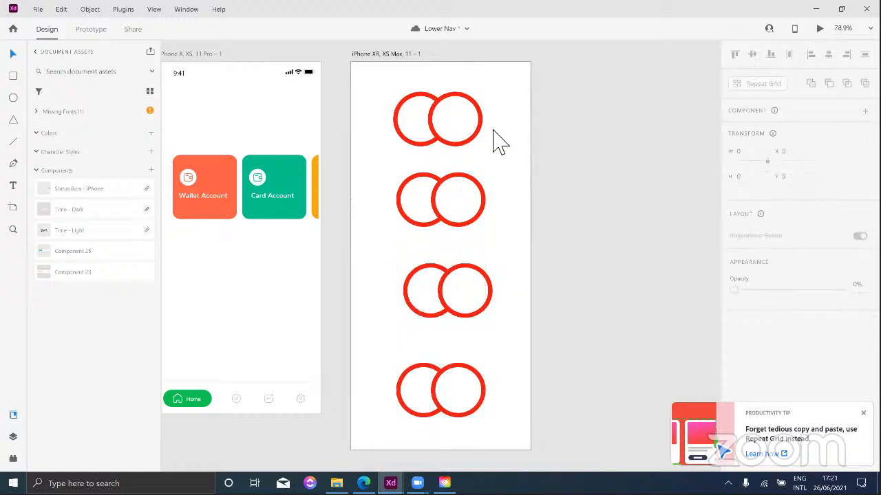
# Step: Merge the topmost pair of overlapping circles into one shape with the Add boolean operation
pyautogui.moveTo(387, 85); pyautogui.dragTo(495, 136)
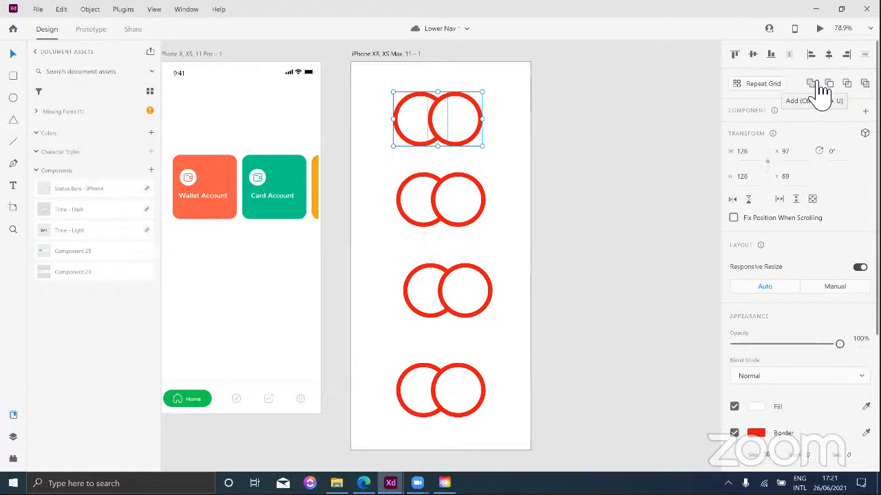
pyautogui.click(813, 84)
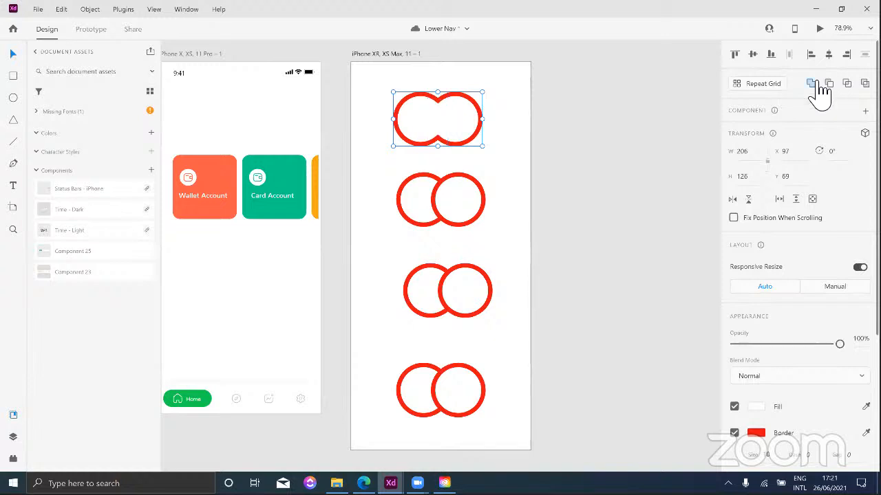
pyautogui.click(582, 174)
# Step: Move the merged double-circle shape out of the artboard onto the empty canvas beside it, at about X 654, Y 105
pyautogui.moveTo(450, 115); pyautogui.dragTo(663, 108)
pyautogui.moveTo(525, 126); pyautogui.dragTo(647, 161)
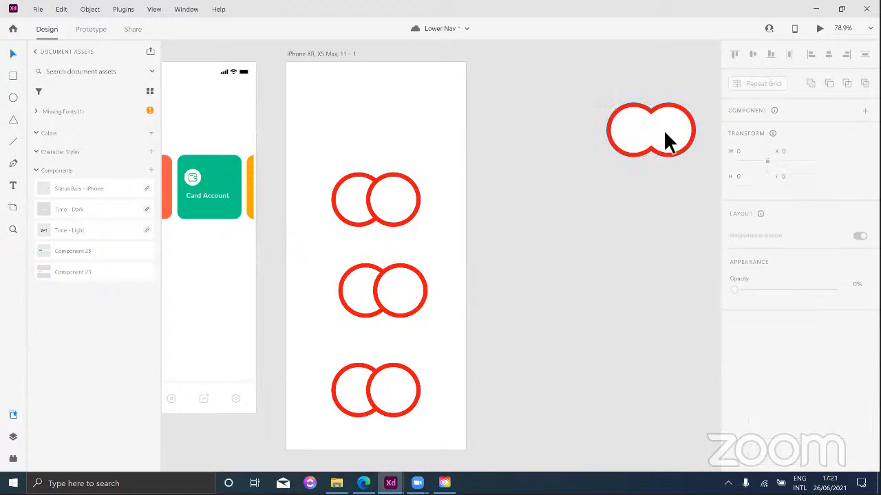
pyautogui.moveTo(657, 132); pyautogui.dragTo(620, 124)
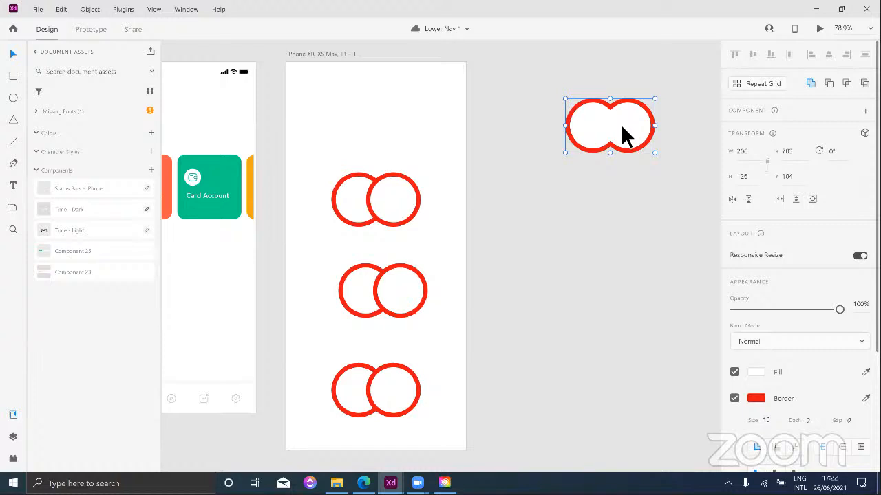
pyautogui.moveTo(610, 123); pyautogui.dragTo(564, 136)
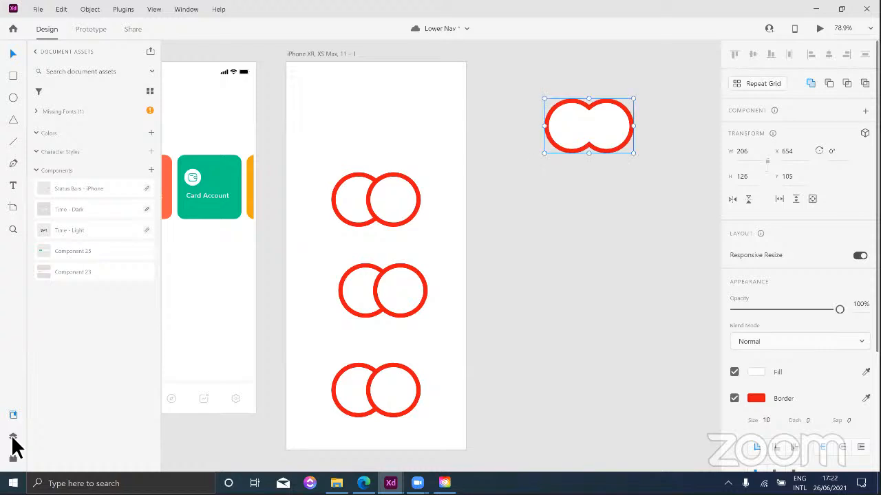
# Step: Move the second circle inside the merged double-circle shape horizontally to X 748
pyautogui.hotkey('ctrl', 'y')
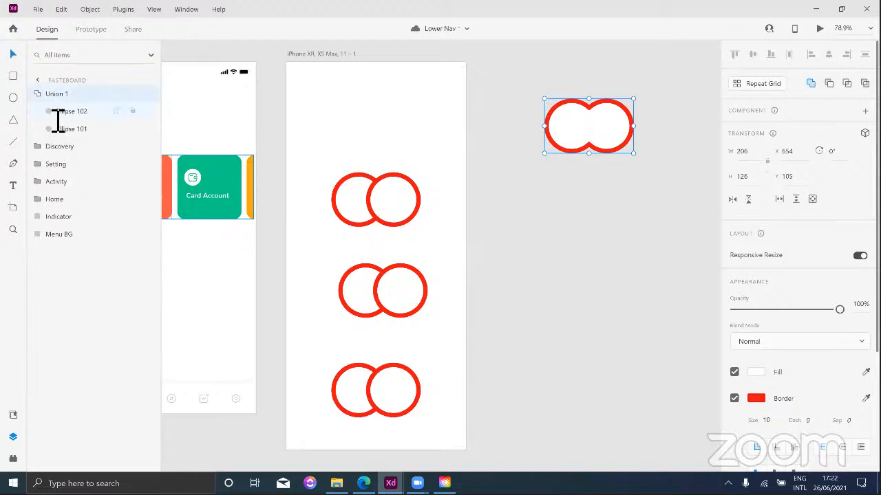
pyautogui.click(402, 107)
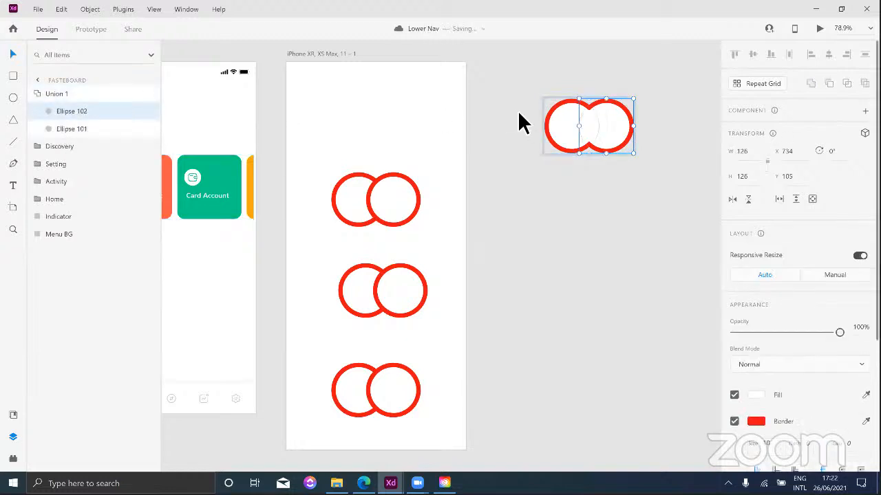
pyautogui.press('Right')
pyautogui.press('Right')
pyautogui.press('Right')
pyautogui.press('Right')
pyautogui.press('Right')
pyautogui.press('Right')
pyautogui.press('Right')
pyautogui.press('Right')
pyautogui.press('Right')
pyautogui.press('Right')
pyautogui.press('Right')
pyautogui.press('Right')
pyautogui.press('Right')
pyautogui.press('Right')
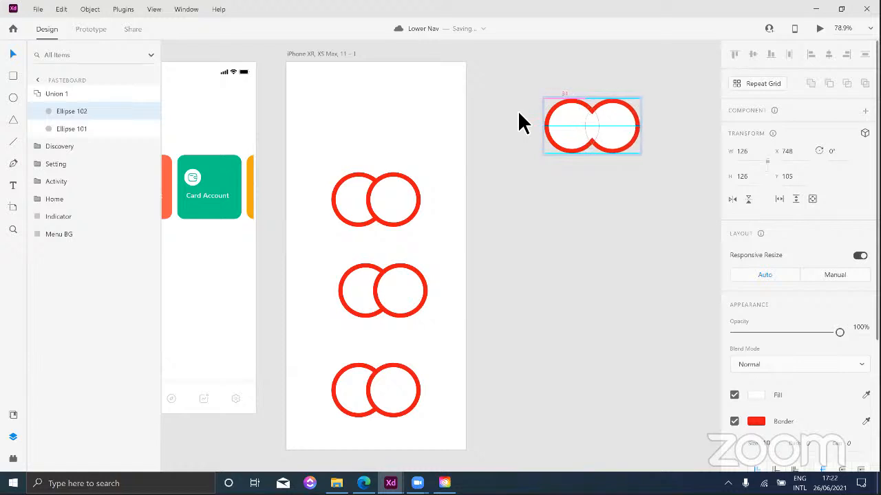
# Step: Return the second circle inside the merged shape to X 734 and select the whole merged shape
pyautogui.press('Left')
pyautogui.press('Left')
pyautogui.press('Left')
pyautogui.press('Left')
pyautogui.press('Left')
pyautogui.press('Left')
pyautogui.press('Left')
pyautogui.press('Left')
pyautogui.press('Left')
pyautogui.press('Left')
pyautogui.press('Left')
pyautogui.press('Left')
pyautogui.press('Left')
pyautogui.press('Left')
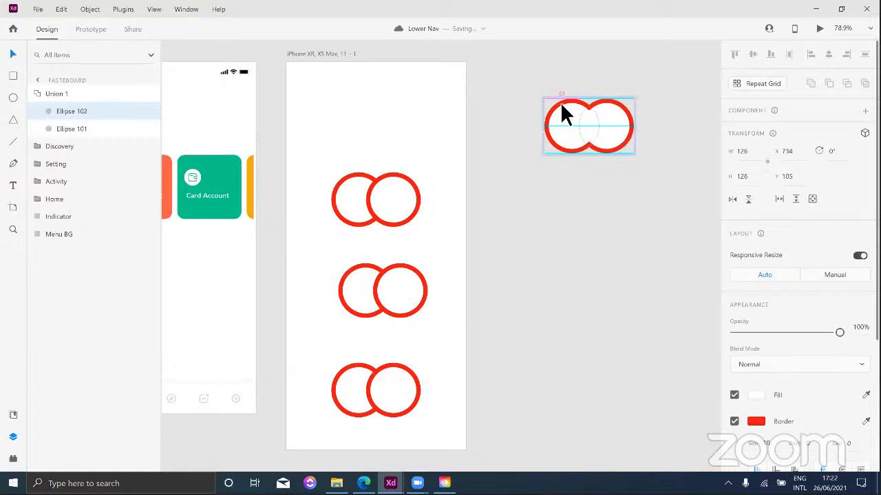
pyautogui.click(549, 91)
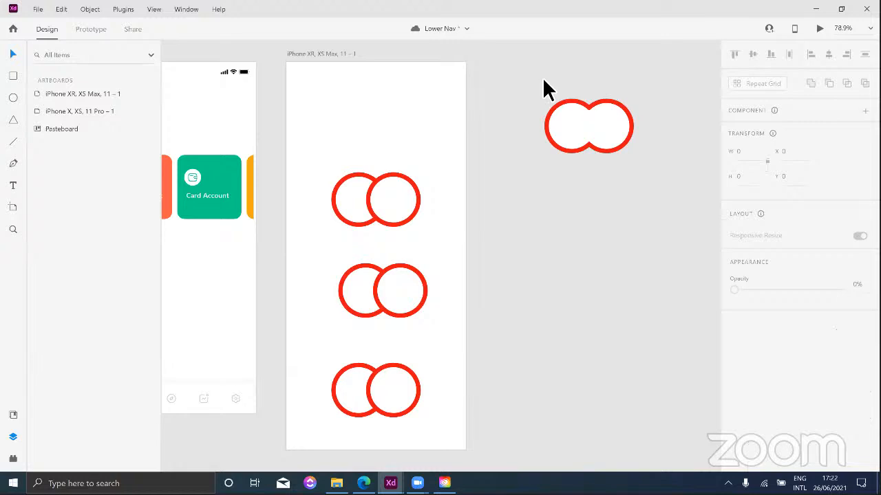
pyautogui.moveTo(544, 80); pyautogui.dragTo(602, 181)
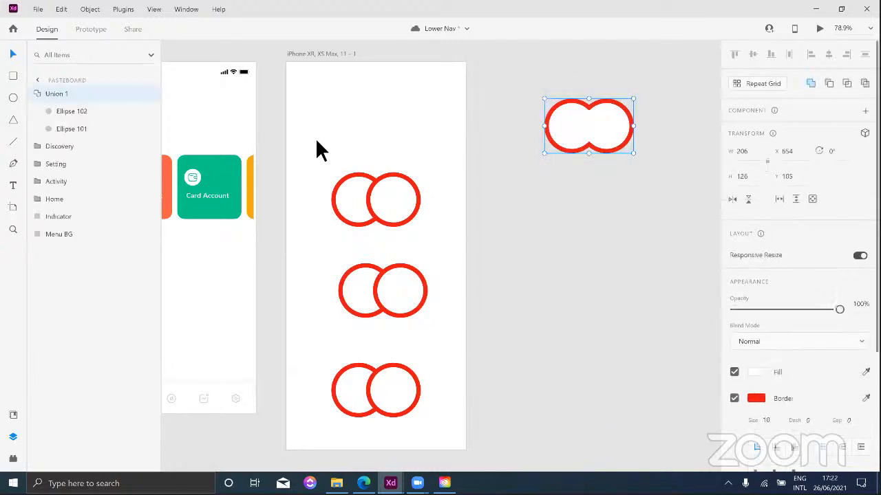
# Step: Increase the overlap of the uppermost circle pair in the artboard and apply Subtract to cut a crescent
pyautogui.moveTo(316, 143); pyautogui.dragTo(423, 236)
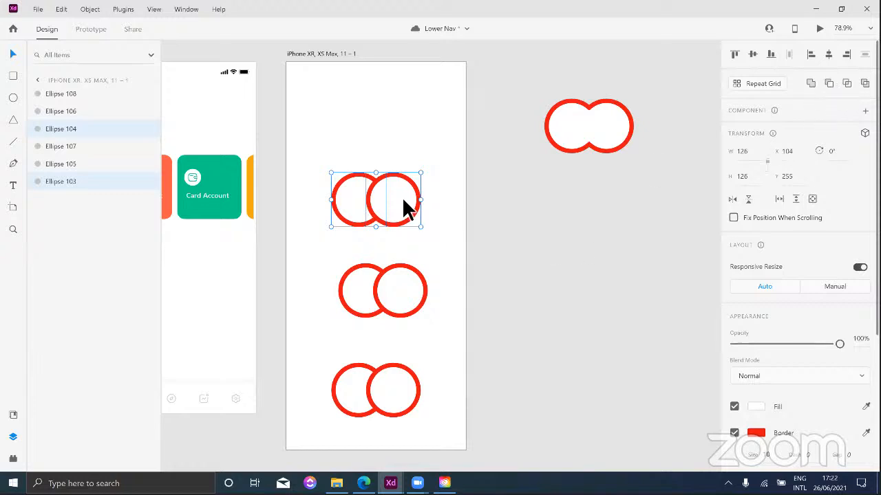
pyautogui.press('Escape')
pyautogui.moveTo(383, 197); pyautogui.dragTo(410, 206)
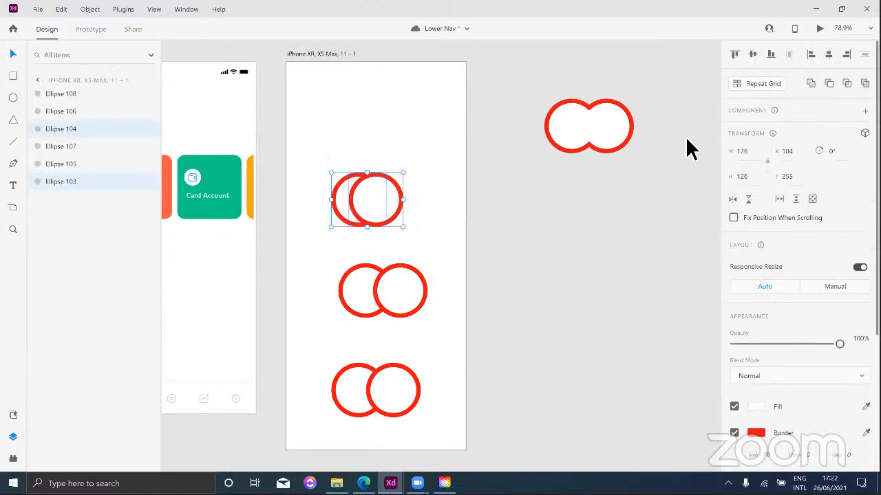
pyautogui.click(831, 84)
pyautogui.click(574, 303)
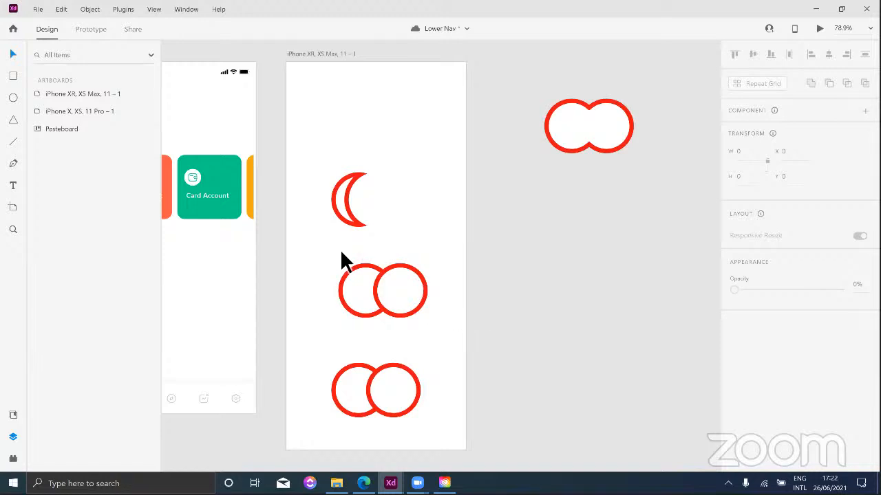
# Step: Reduce the middle pair of circles to their overlapping area with the Intersect boolean operation
pyautogui.moveTo(325, 267); pyautogui.dragTo(457, 309)
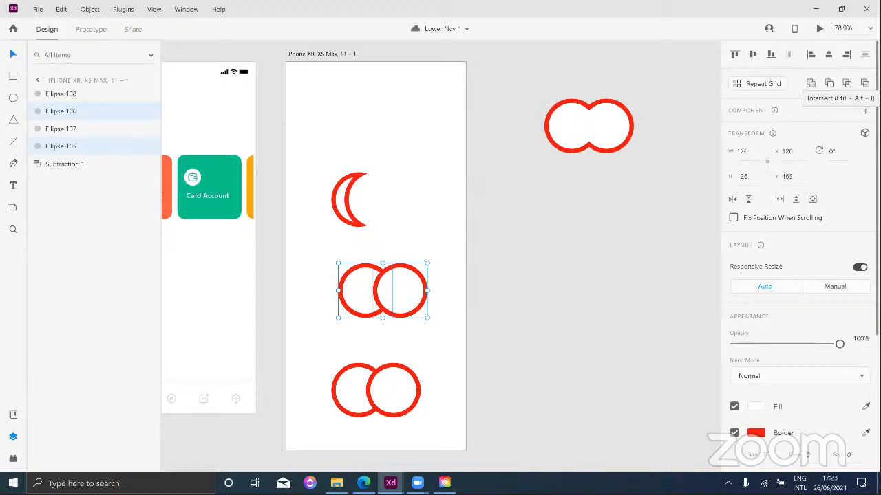
pyautogui.click(625, 277)
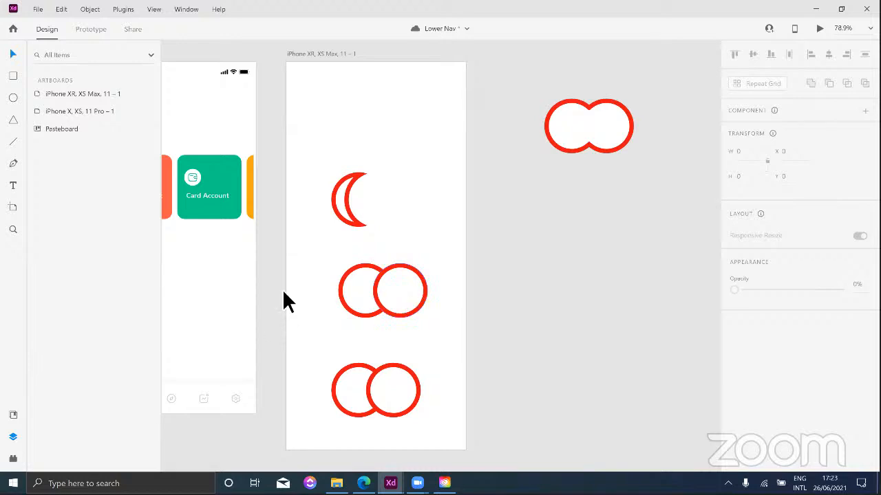
pyautogui.moveTo(330, 259); pyautogui.dragTo(439, 329)
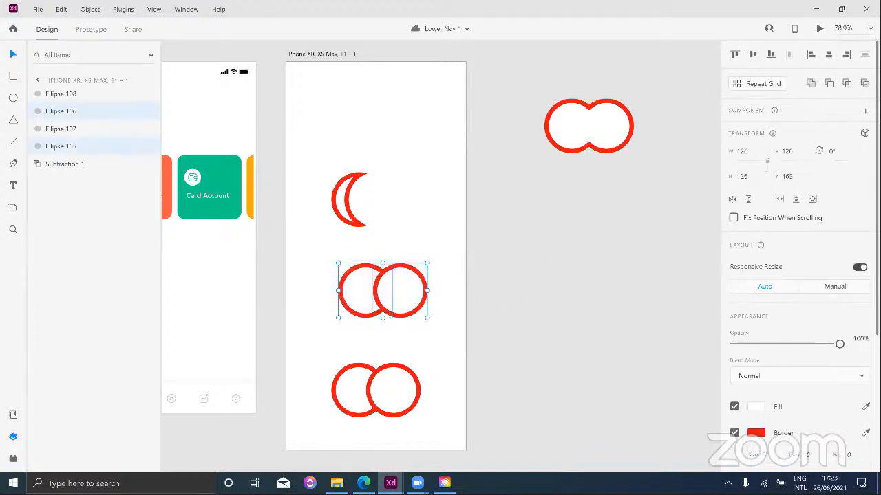
pyautogui.click(846, 83)
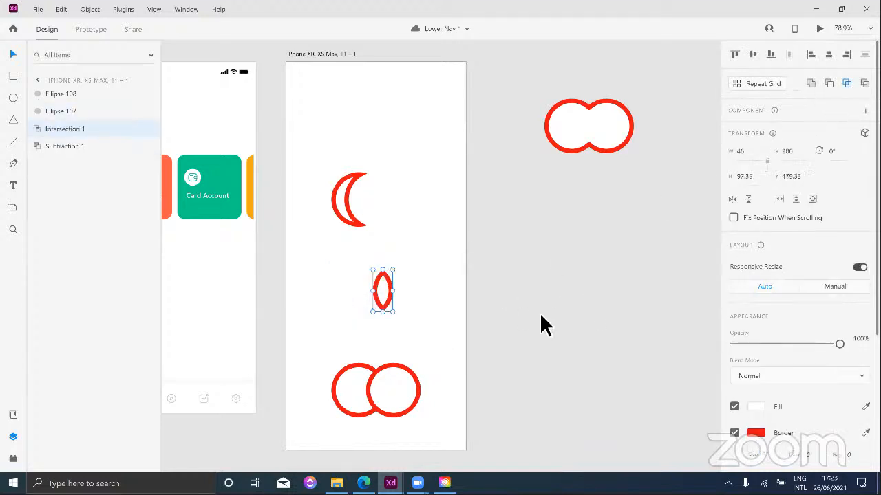
pyautogui.click(472, 326)
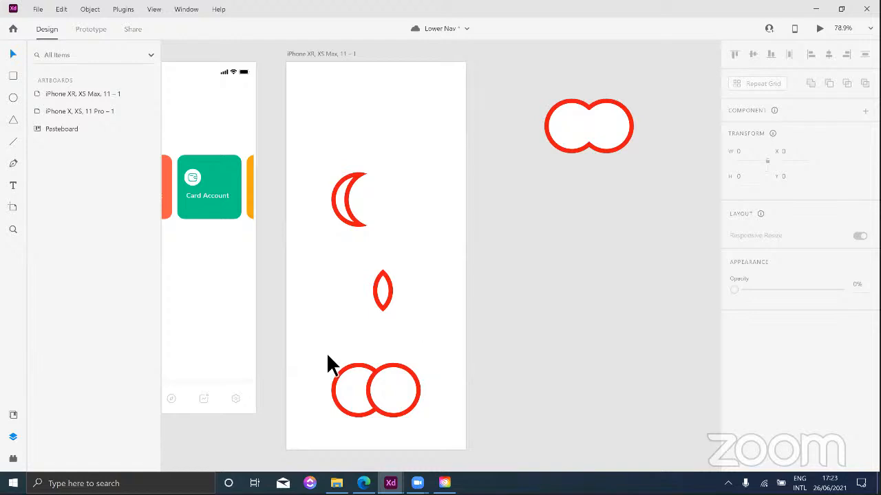
# Step: Apply the Exclude Overlap boolean operation to the lowest pair of circles
pyautogui.moveTo(328, 357); pyautogui.dragTo(435, 425)
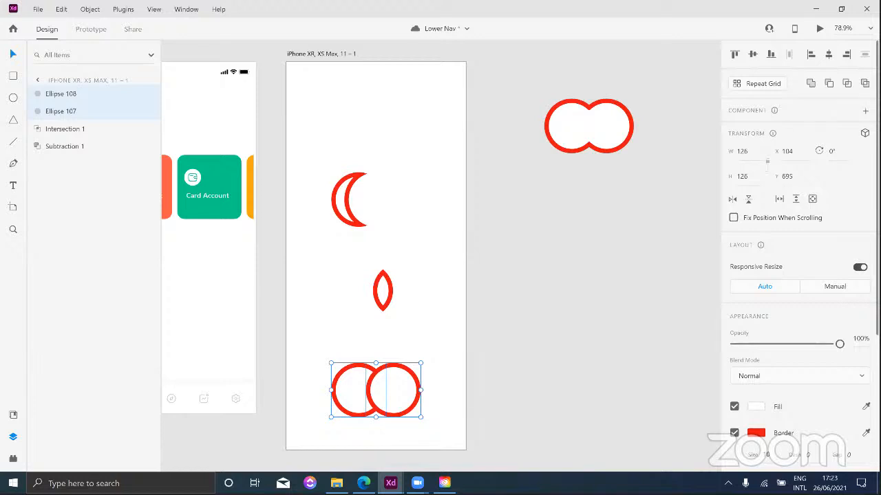
pyautogui.hotkey('ctrl', 'alt', 'x')
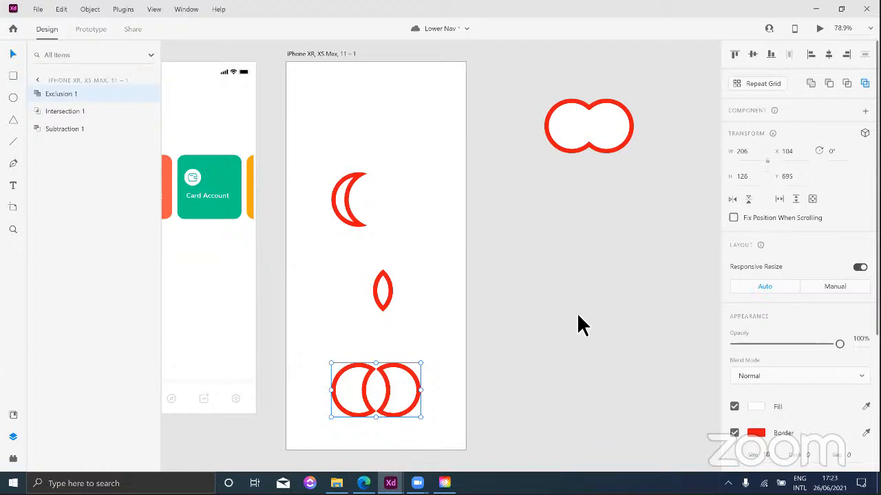
pyautogui.click(480, 317)
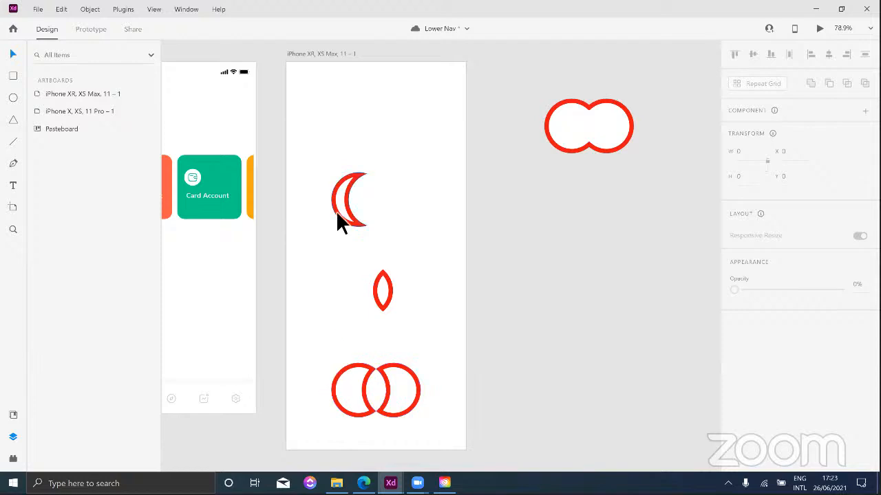
# Step: Delete all four boolean shapes, including the merged one outside the artboard
pyautogui.moveTo(311, 101); pyautogui.dragTo(633, 420)
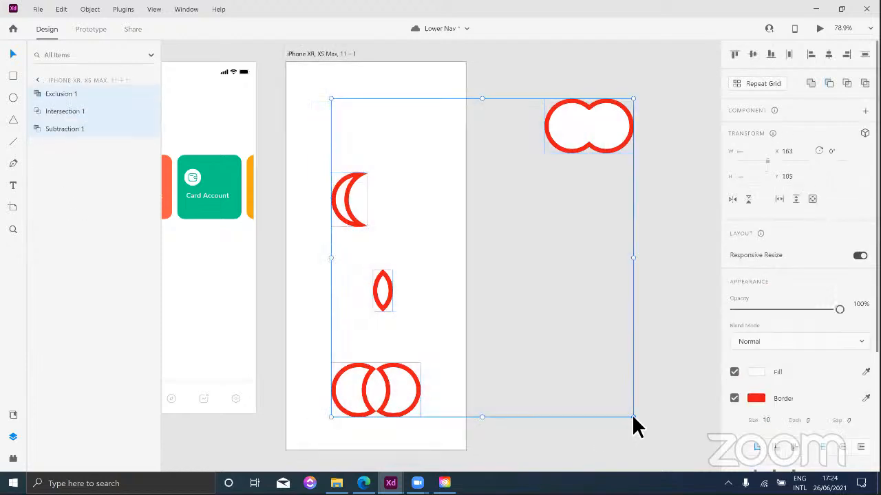
pyautogui.press('Delete')
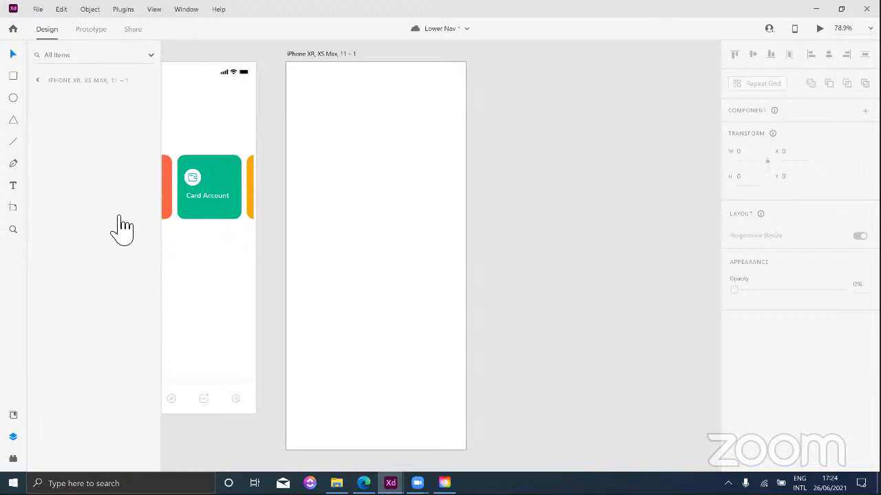
# Step: Draw a rectangle of about 298 by 59 near the artboard's upper part and round its corners to 30
pyautogui.click(13, 76)
pyautogui.moveTo(315, 149)
pyautogui.mouseDown()
pyautogui.moveTo(423, 188)
pyautogui.moveTo(441, 187)
pyautogui.moveTo(444, 174)
pyautogui.mouseUp()
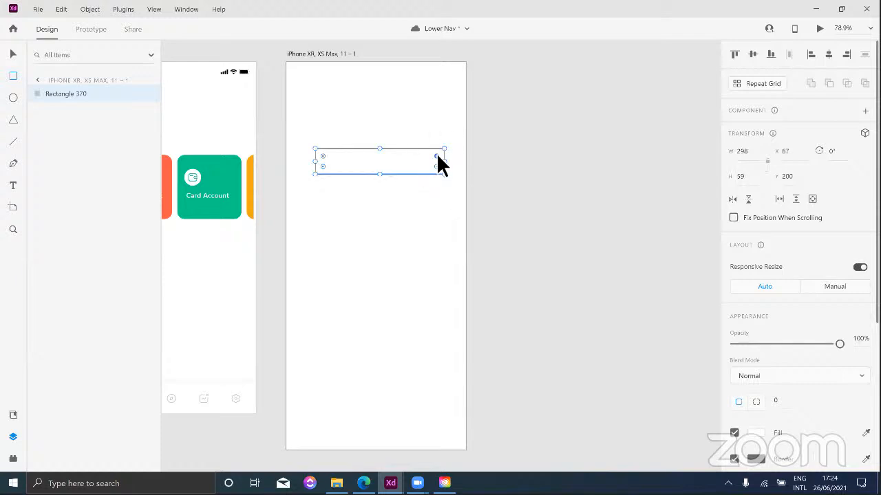
pyautogui.moveTo(436, 157); pyautogui.dragTo(414, 166)
# Step: Remove the rounded rectangle's border and fill it with a solid dark green
pyautogui.scroll(-3, 776, 329)
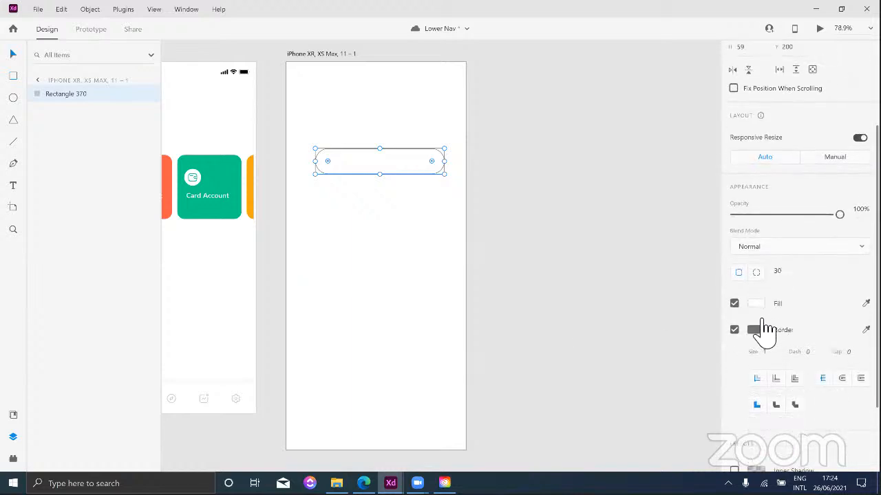
pyautogui.click(735, 330)
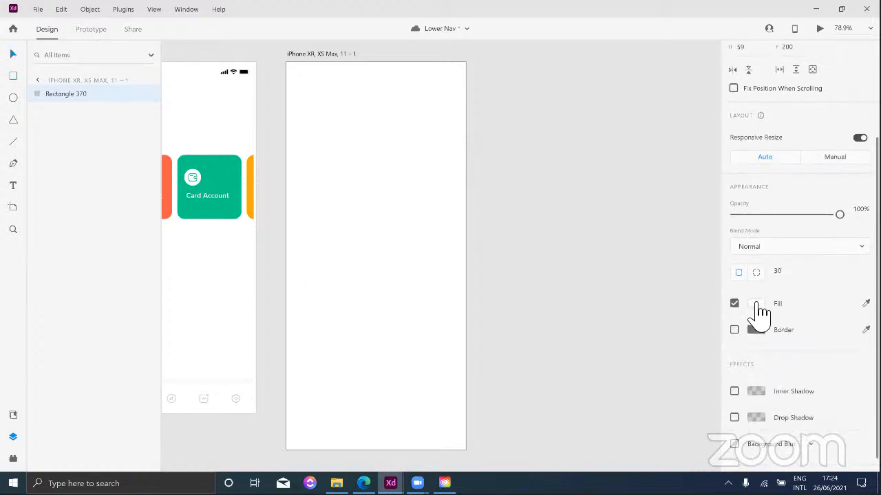
pyautogui.click(756, 304)
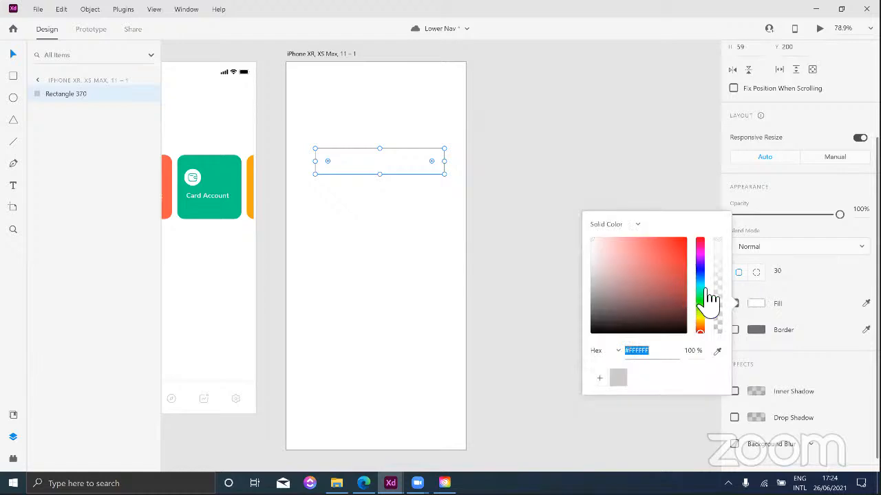
pyautogui.click(699, 287)
pyautogui.moveTo(655, 282)
pyautogui.mouseDown()
pyautogui.moveTo(668, 254)
pyautogui.moveTo(663, 244)
pyautogui.mouseUp()
pyautogui.click(654, 282)
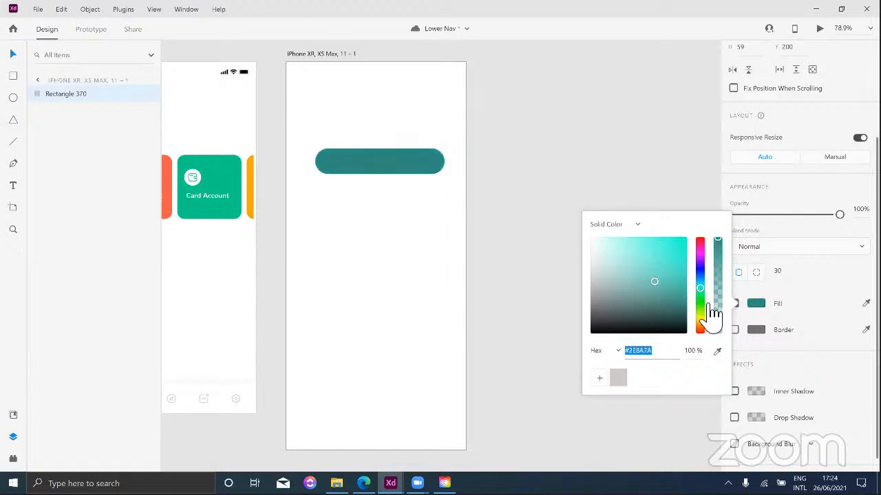
pyautogui.click(700, 299)
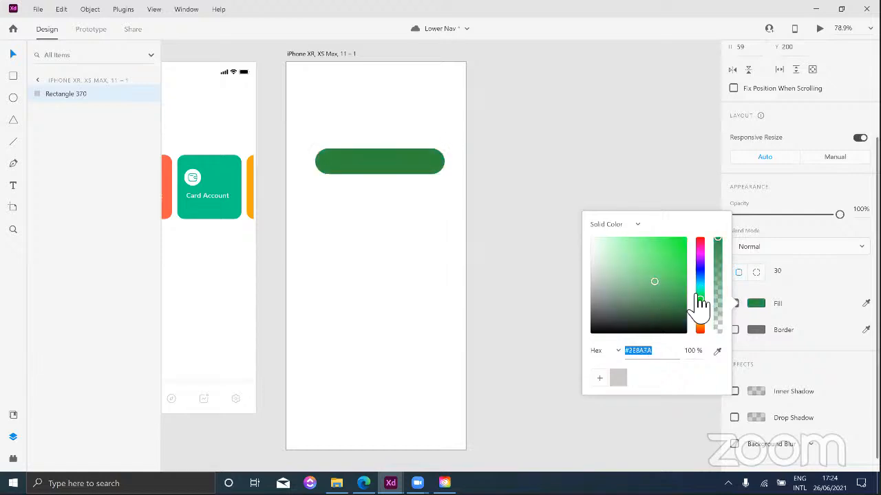
pyautogui.click(551, 227)
# Step: Add the text "Submit" on the green rounded rectangle
pyautogui.click(357, 165)
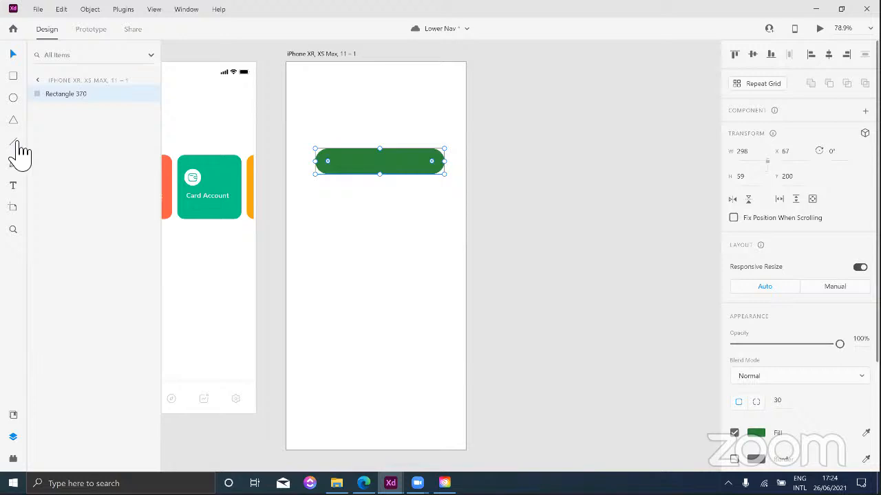
pyautogui.click(13, 186)
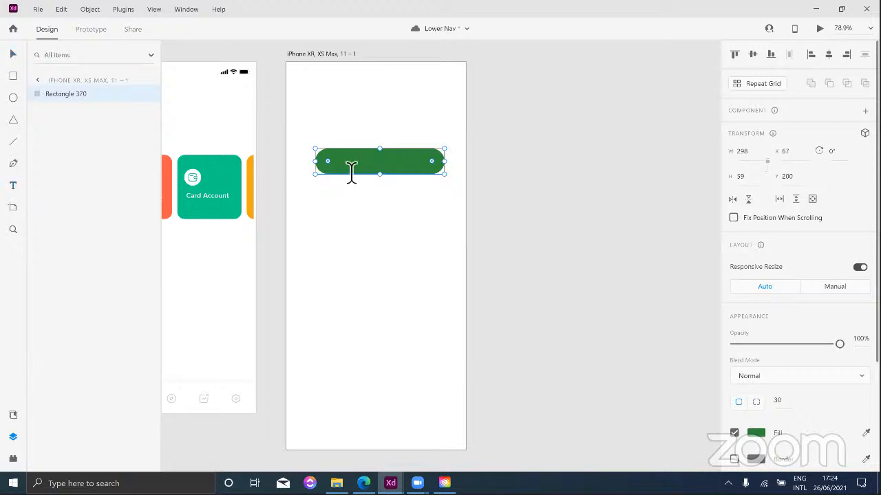
pyautogui.click(352, 167)
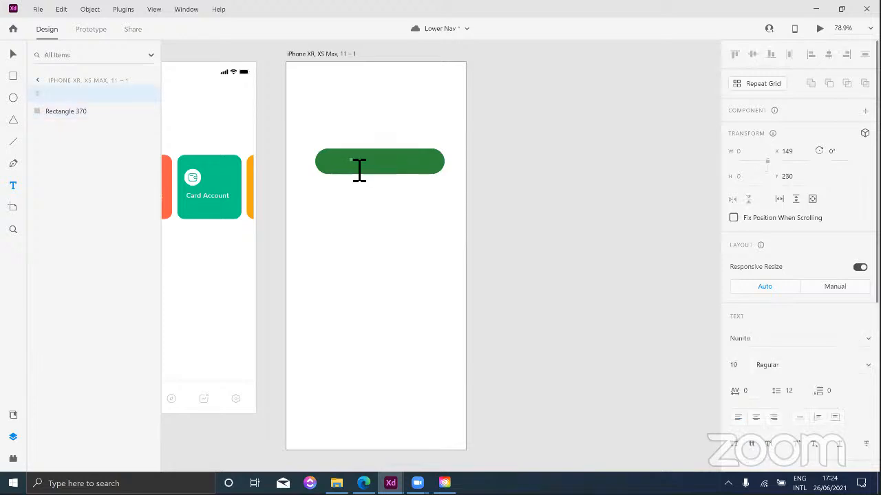
pyautogui.write('Submit')
pyautogui.click(309, 177)
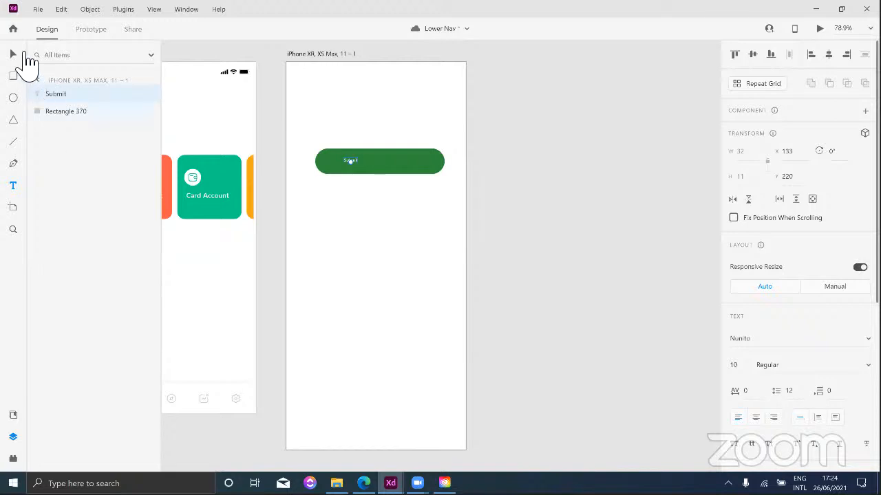
pyautogui.click(14, 55)
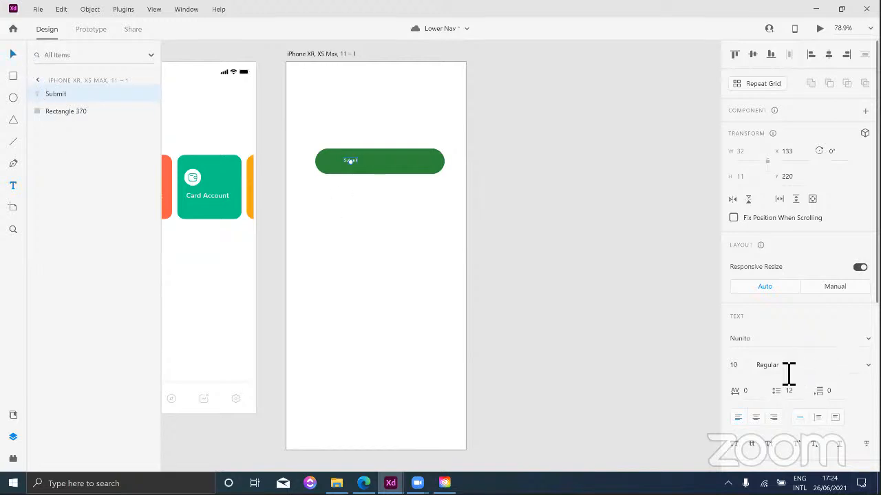
# Step: Set the Submit text's font size to 20
pyautogui.click(746, 371)
pyautogui.write('30')
pyautogui.press('Return')
pyautogui.write('20')
pyautogui.press('Return')
# Step: Align the Submit text and the green rectangle on their vertical and horizontal centres
pyautogui.moveTo(315, 136); pyautogui.dragTo(457, 208)
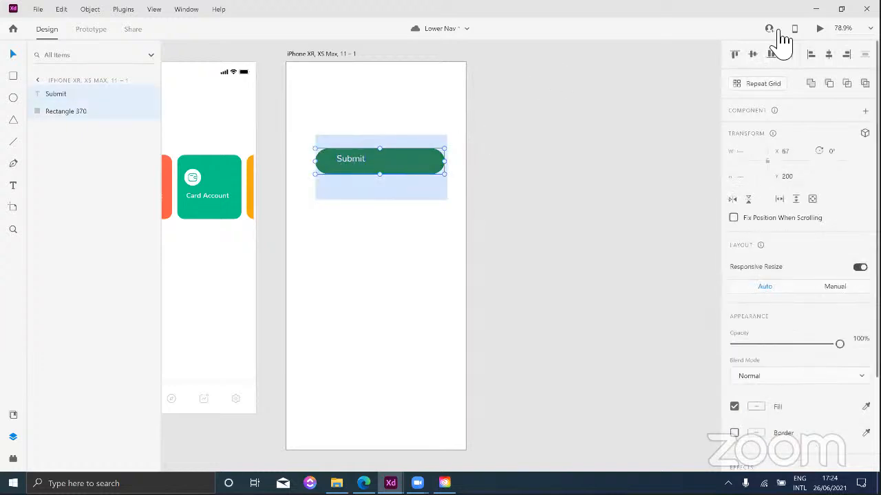
pyautogui.click(755, 55)
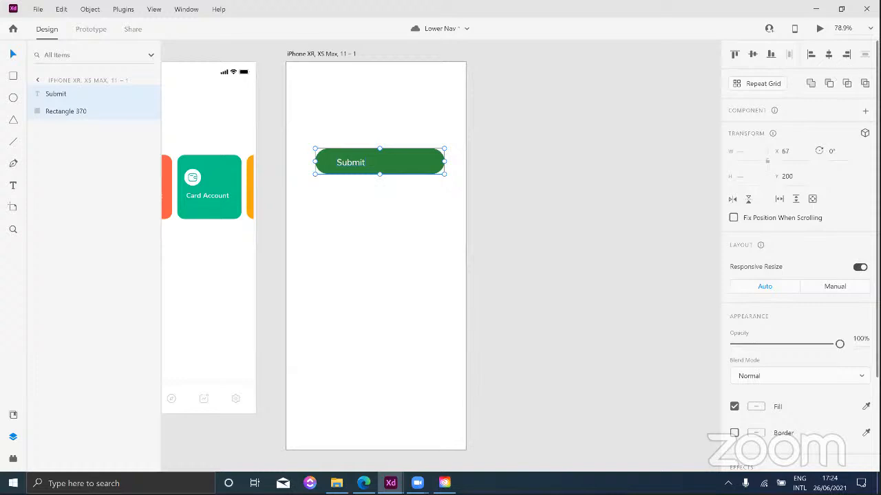
pyautogui.click(827, 55)
pyautogui.click(483, 199)
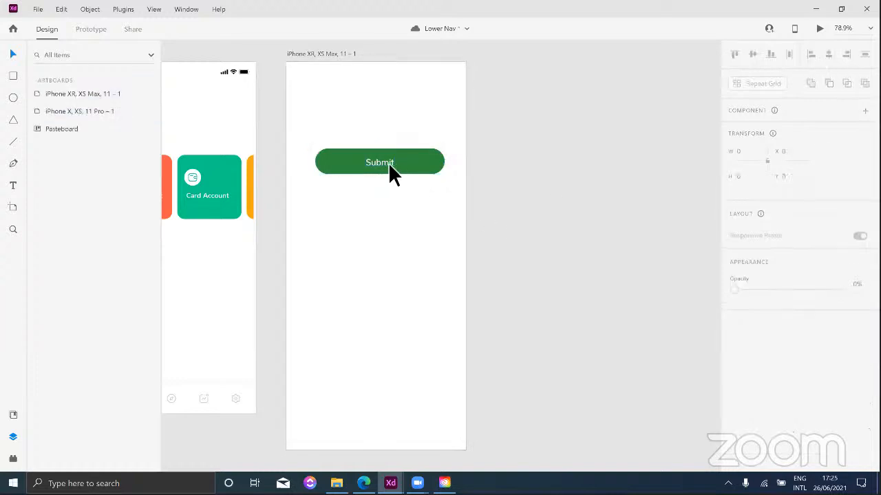
# Step: Set the Submit text's font weight to Medium
pyautogui.click(388, 163)
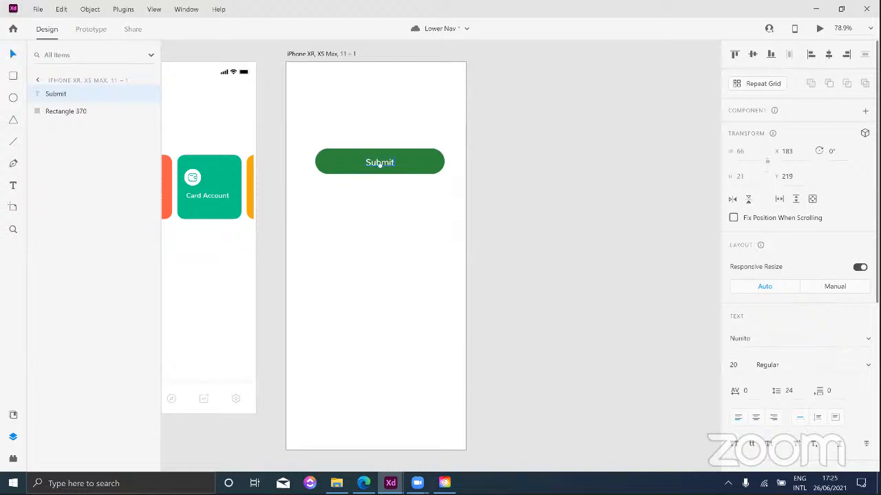
pyautogui.scroll(-2, 836, 267)
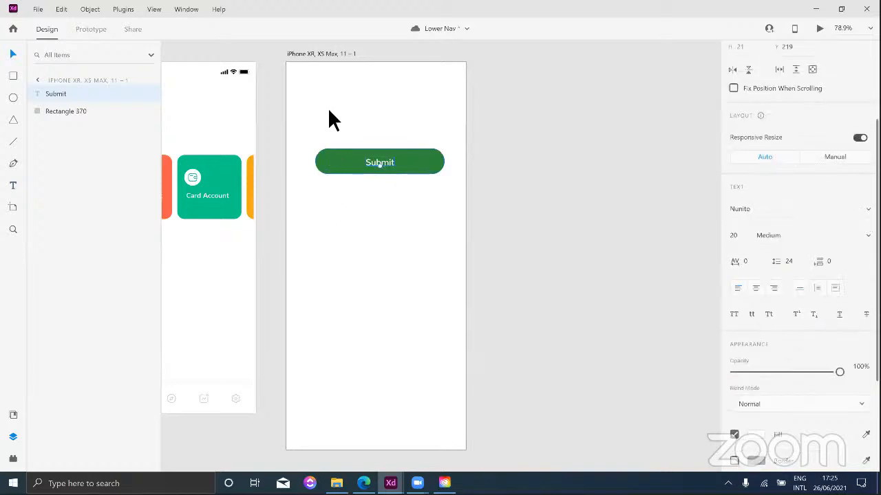
# Step: Select the Submit text together with its green rectangle and display the document assets
pyautogui.moveTo(312, 138); pyautogui.dragTo(451, 201)
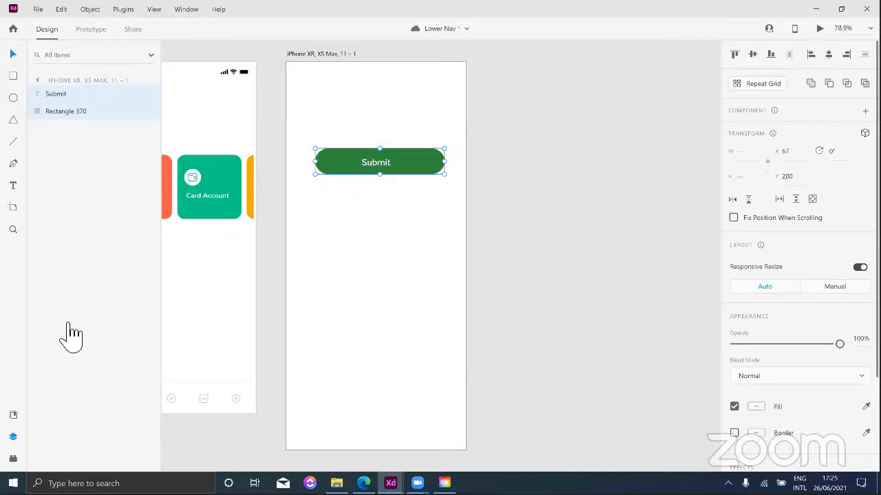
pyautogui.hotkey('ctrl', 'shift', 'y')
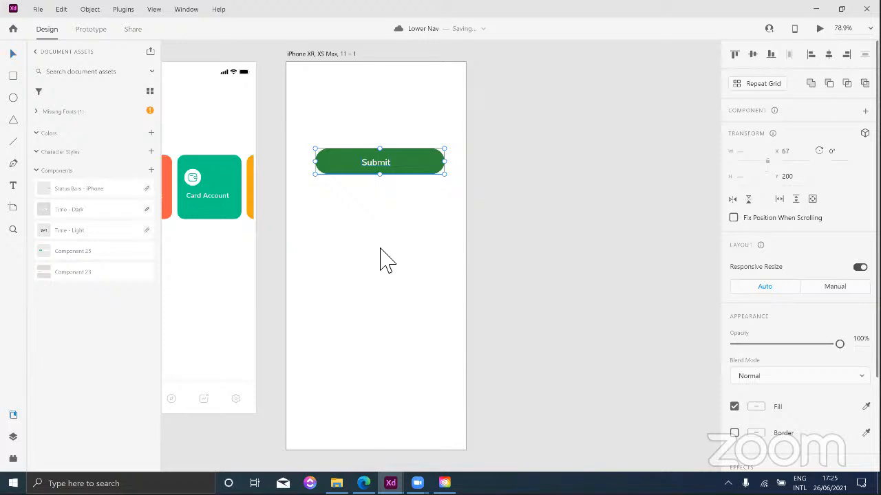
# Step: Draw a rectangle about 221 by 58 below the Submit button, fill it bright red and make it a component
pyautogui.press('r')
pyautogui.moveTo(323, 222)
pyautogui.mouseDown()
pyautogui.moveTo(389, 247)
pyautogui.moveTo(418, 246)
pyautogui.mouseUp()
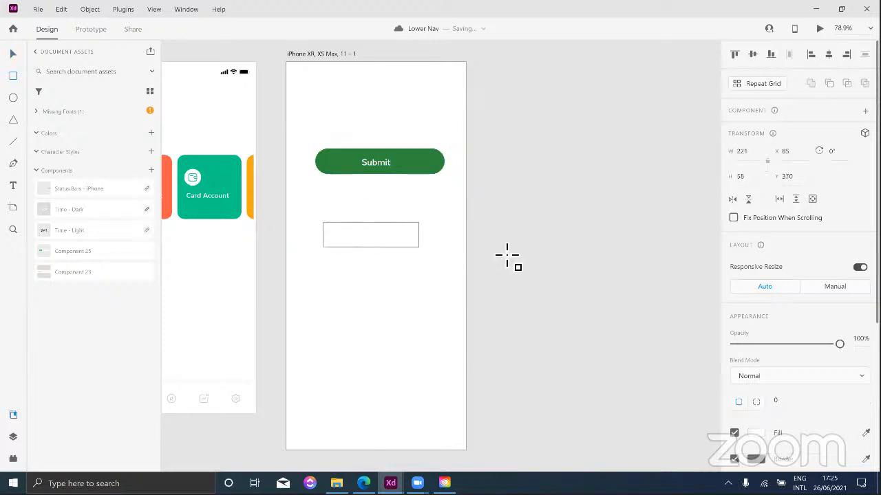
pyautogui.click(756, 433)
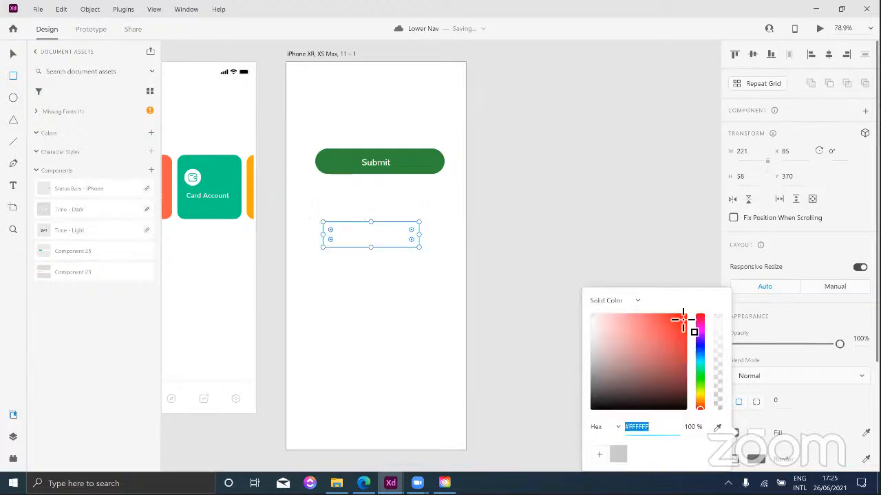
pyautogui.moveTo(666, 346); pyautogui.dragTo(681, 316)
pyautogui.click(13, 54)
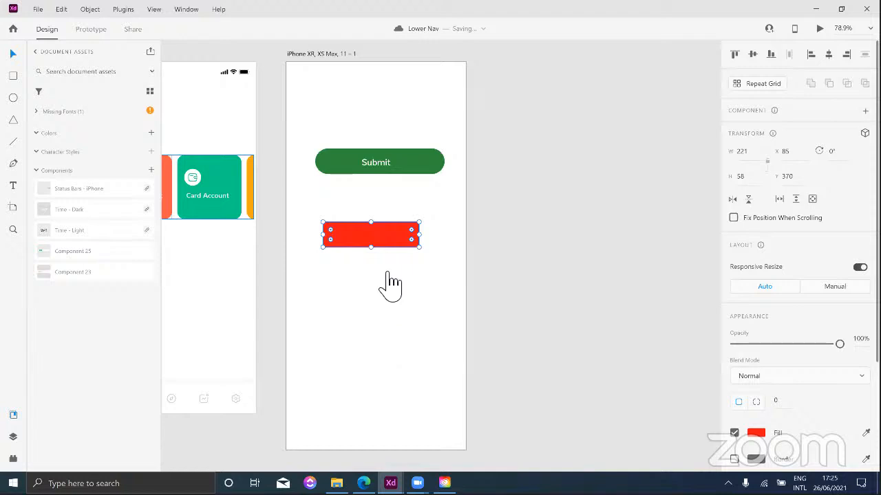
pyautogui.hotkey('ctrl', 'k')
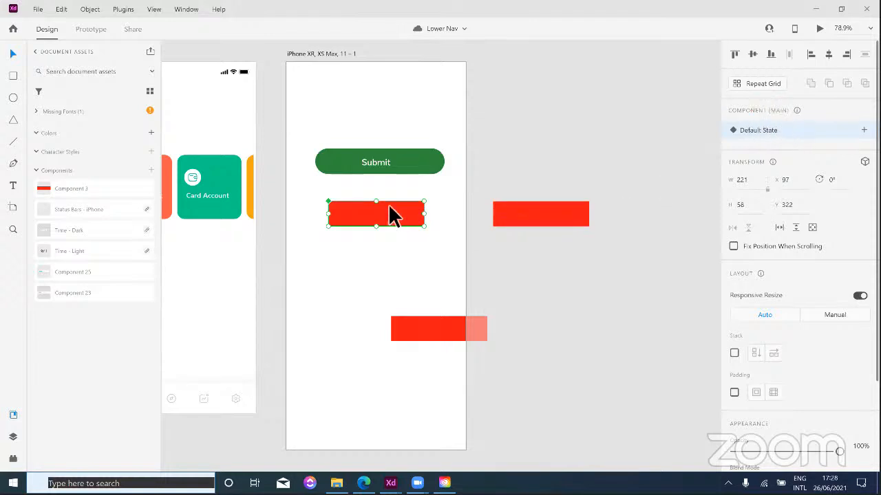
# Step: Compare the main red component with its instance outside the artboard, and move the lower instance fully inside the artboard
pyautogui.click(507, 211)
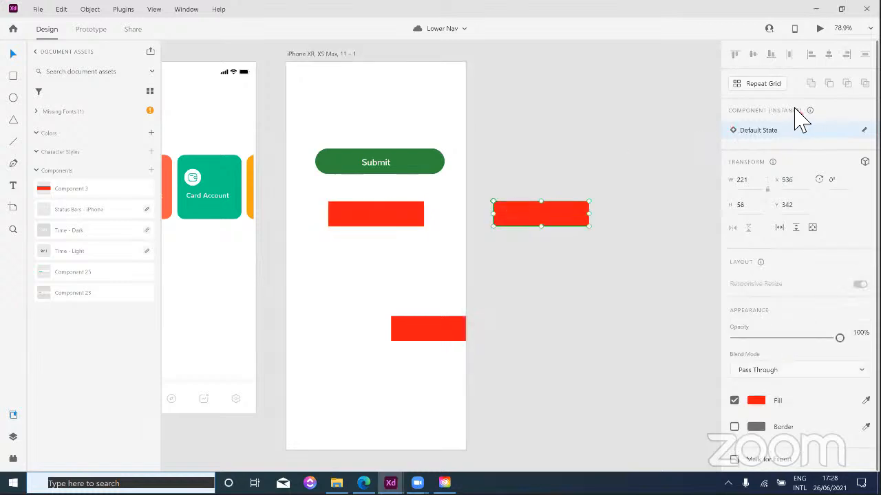
pyautogui.click(407, 218)
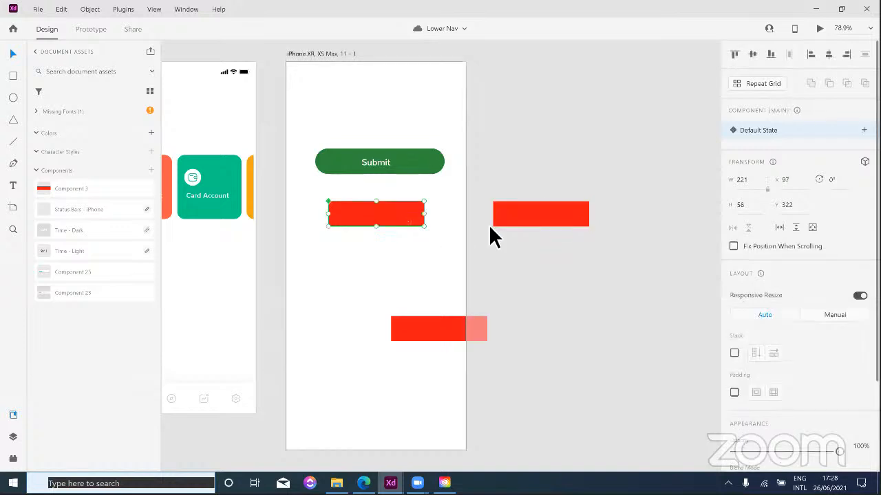
pyautogui.click(506, 215)
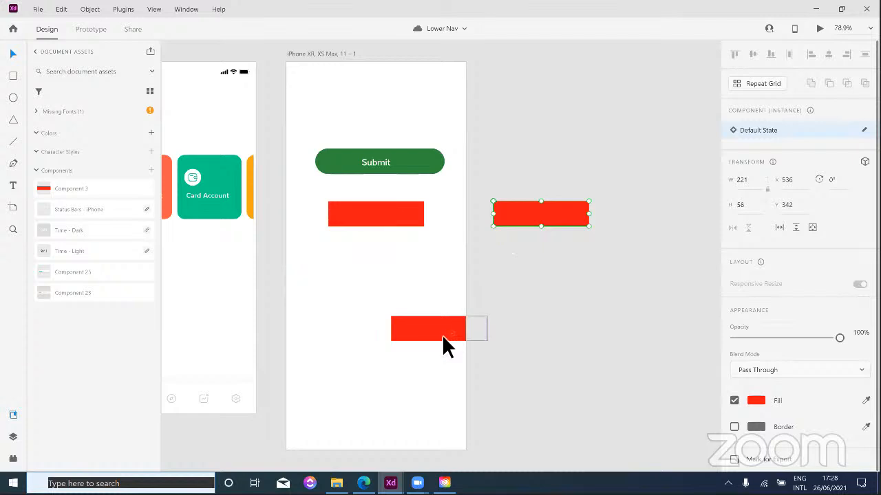
pyautogui.moveTo(447, 330); pyautogui.dragTo(398, 328)
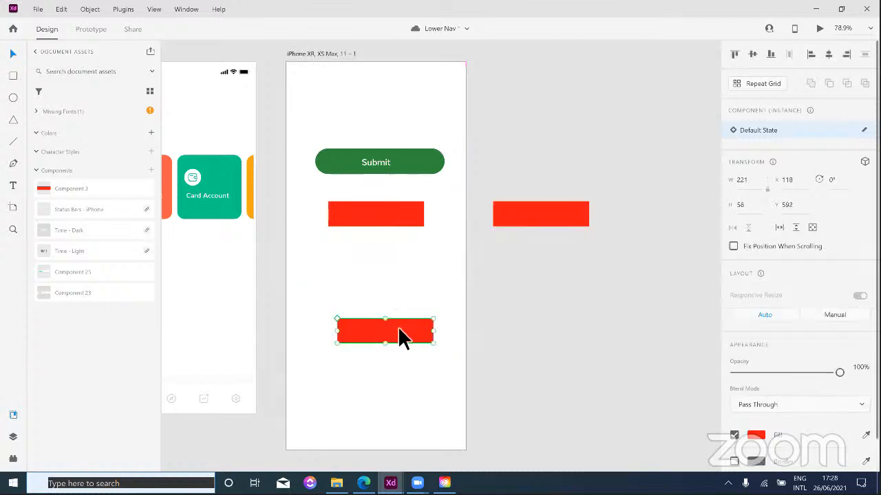
# Step: Highlight all instances of Component 3 on the canvas
pyautogui.rightClick(97, 190)
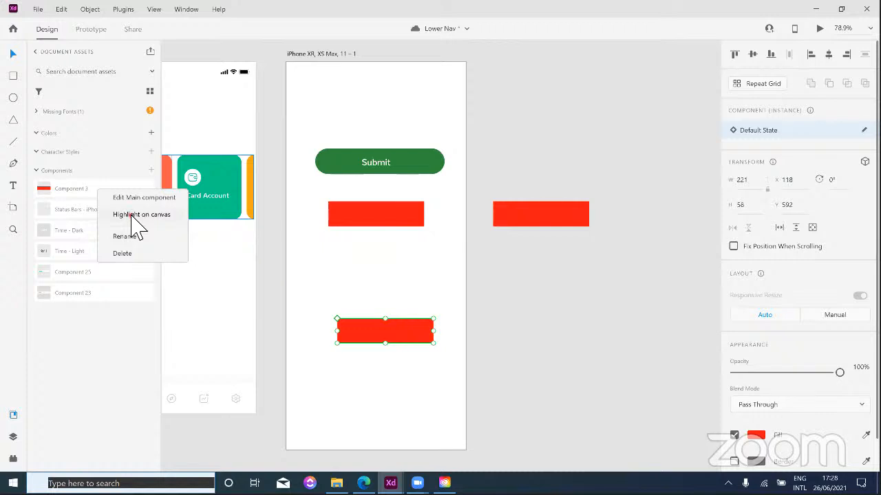
pyautogui.click(131, 216)
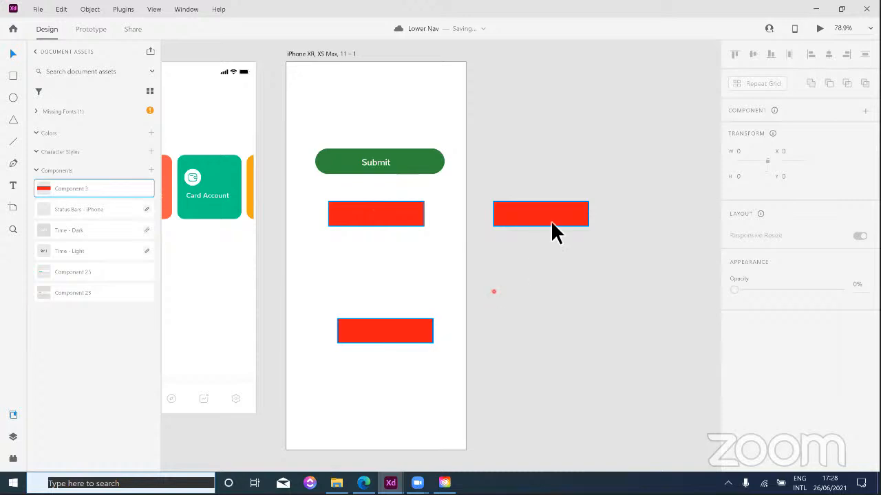
# Step: Edit the main component of Component 3 and change its fill to light red #FF7070
pyautogui.rightClick(108, 190)
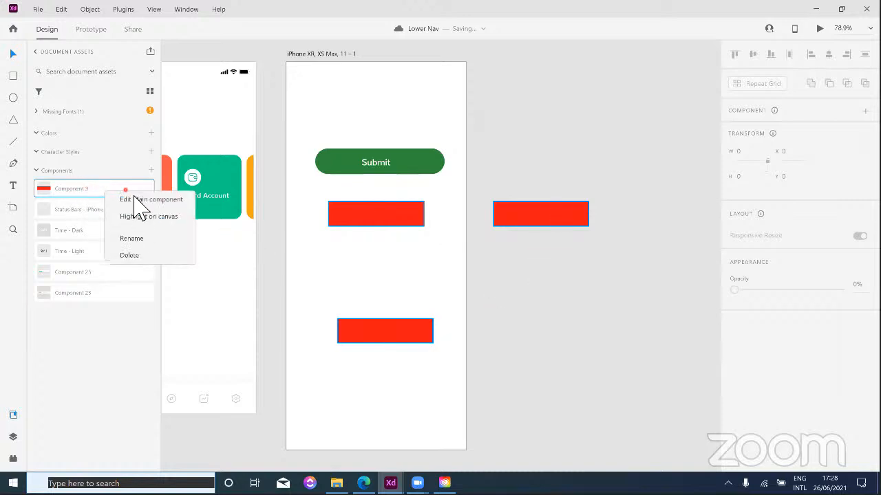
pyautogui.click(135, 198)
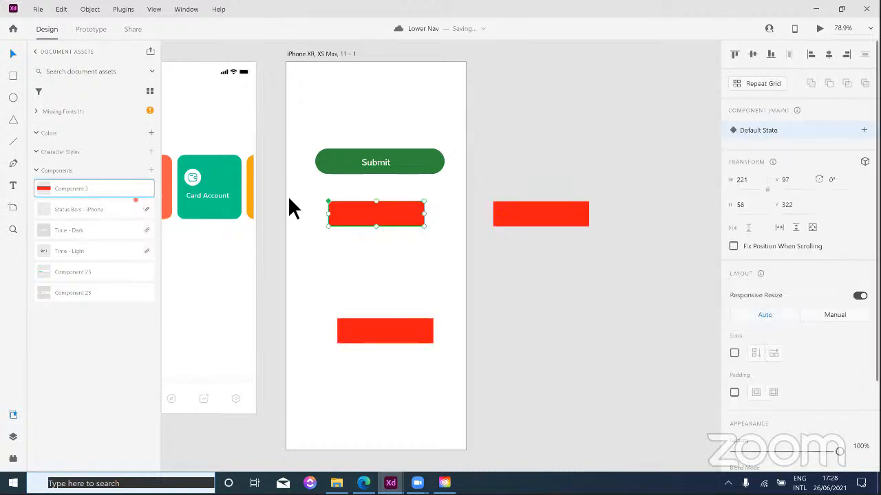
pyautogui.scroll(-1, 789, 223)
pyautogui.scroll(-2, 790, 230)
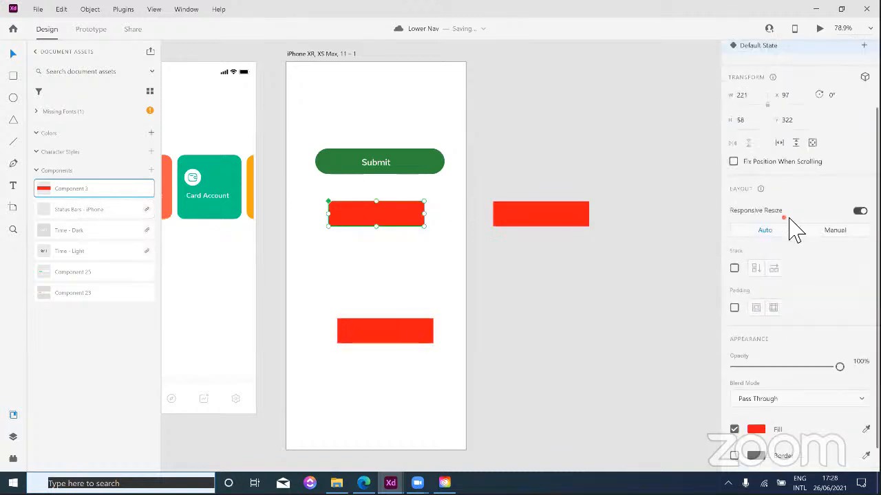
pyautogui.scroll(-1, 790, 356)
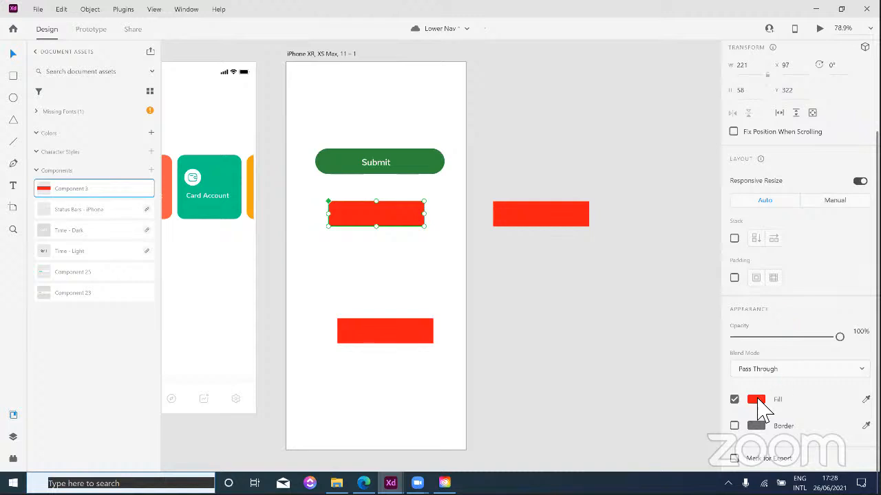
pyautogui.click(757, 400)
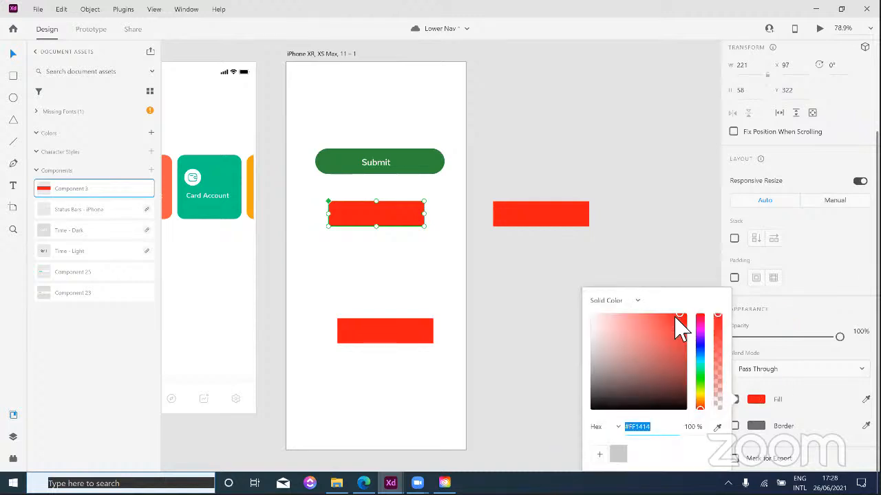
pyautogui.moveTo(676, 317); pyautogui.dragTo(659, 341)
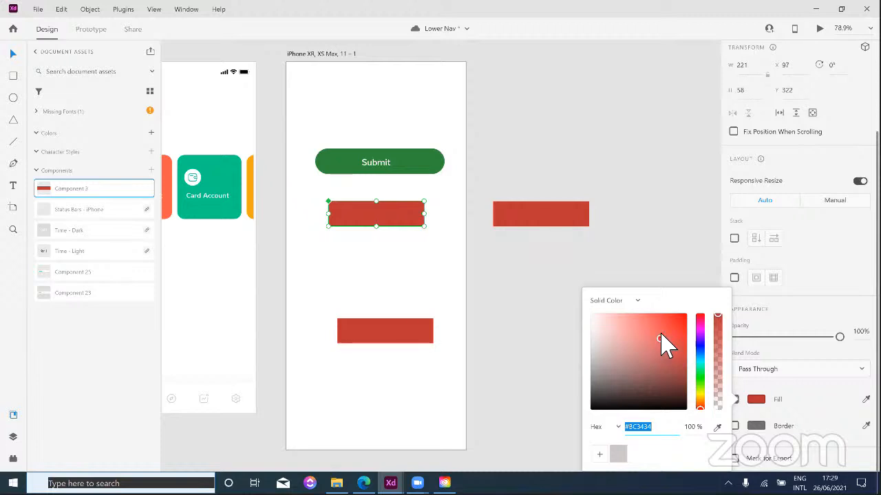
pyautogui.moveTo(663, 344); pyautogui.dragTo(648, 350)
pyautogui.click(641, 318)
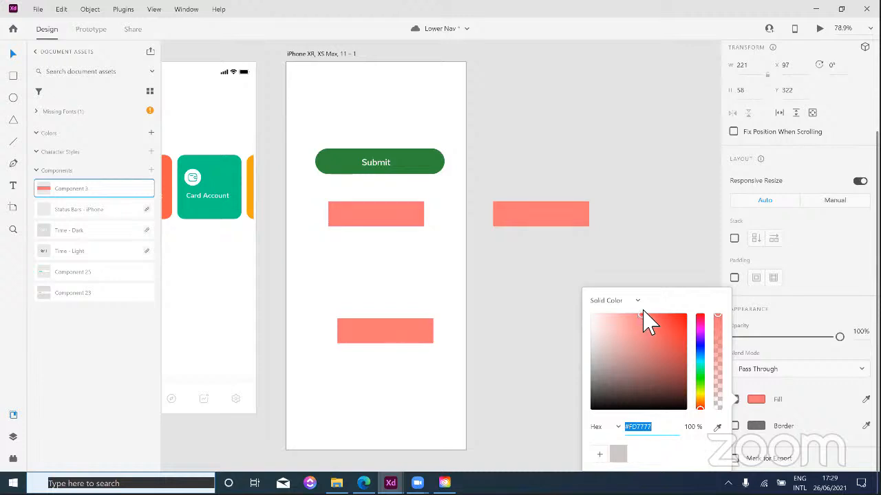
pyautogui.click(643, 311)
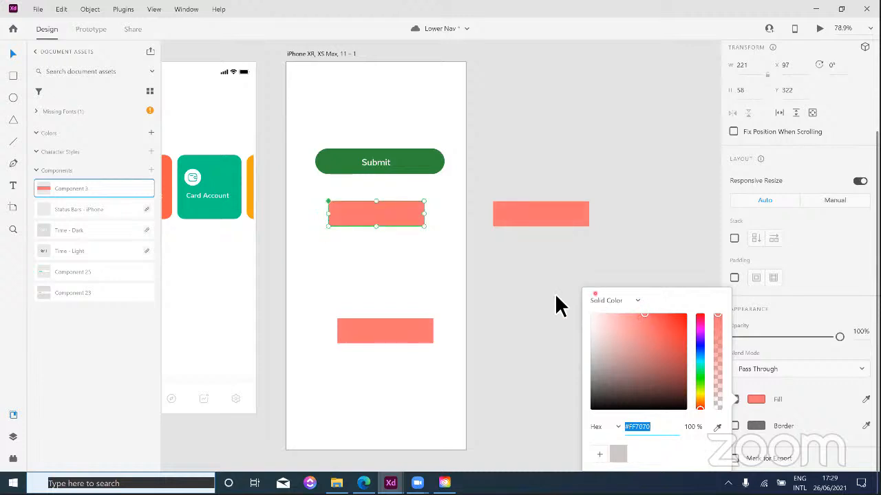
# Step: Select the component instance outside the artboard and save the document
pyautogui.click(551, 209)
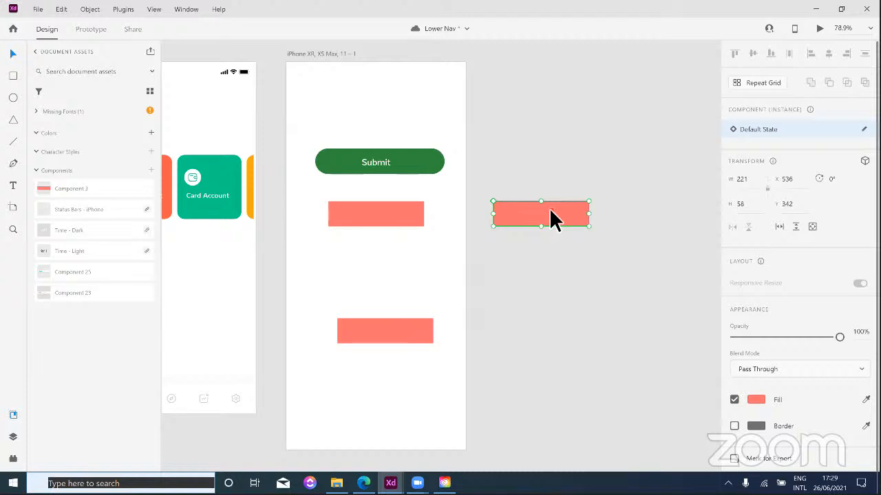
pyautogui.hotkey('ctrl', 's')
pyautogui.rightClick(551, 221)
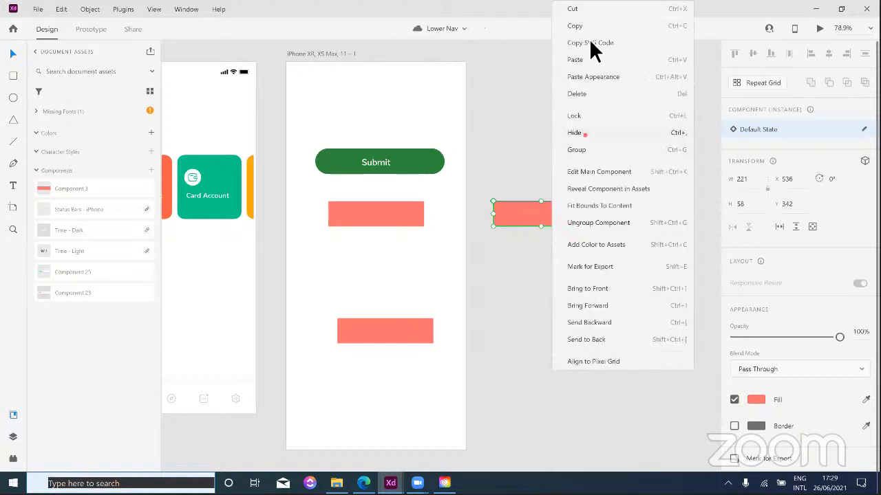
pyautogui.click(528, 225)
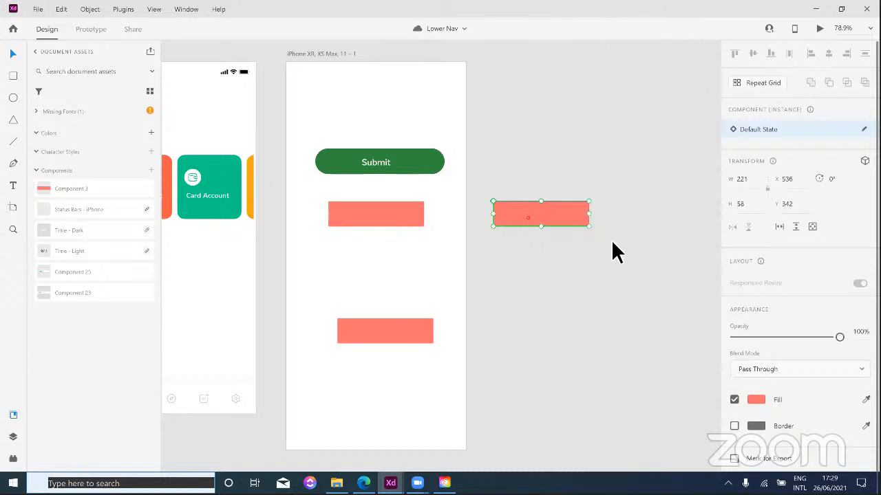
# Step: Override the fill of the instance outside the artboard with bright blue
pyautogui.click(756, 400)
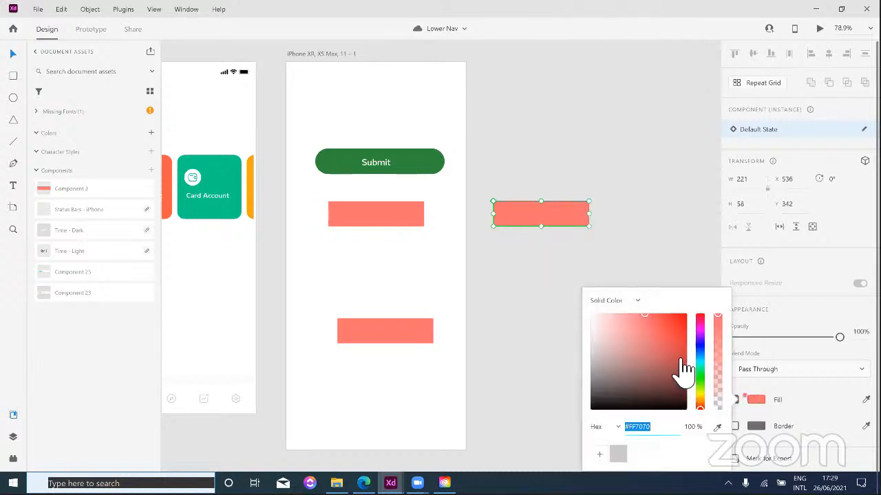
pyautogui.click(610, 362)
pyautogui.moveTo(605, 323); pyautogui.dragTo(701, 346)
pyautogui.click(702, 342)
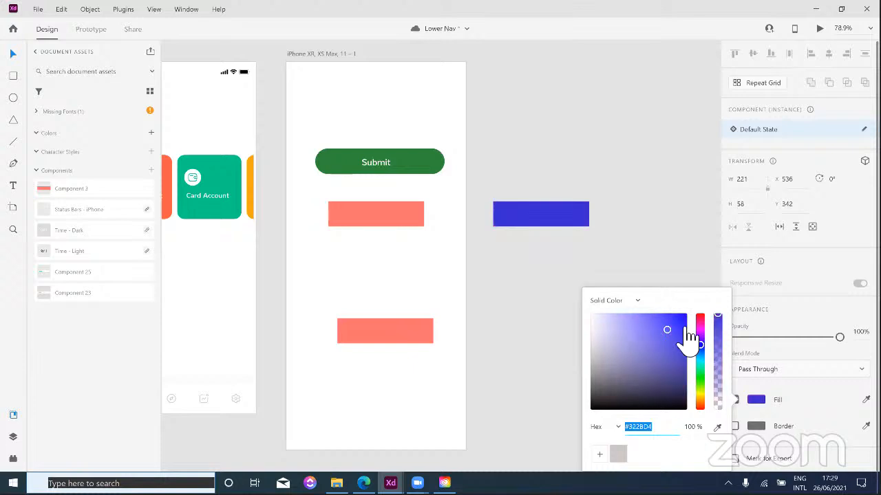
pyautogui.click(682, 315)
pyautogui.click(541, 294)
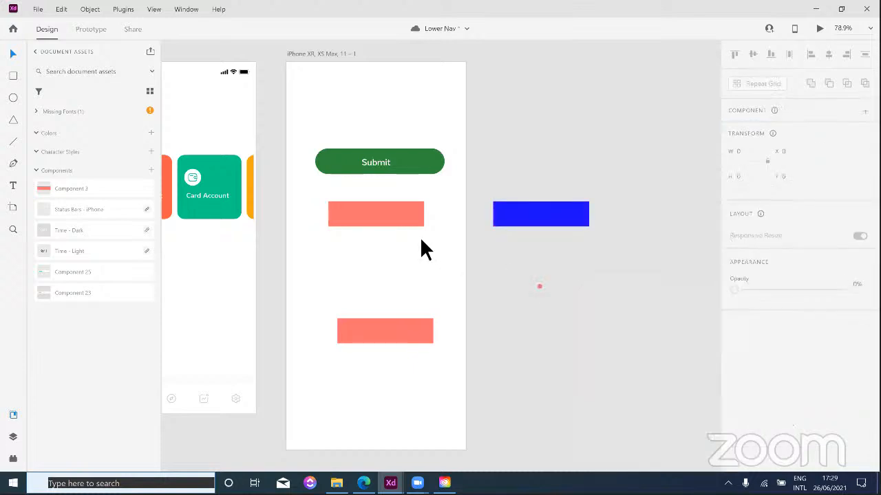
# Step: Set the fill of the rectangle inside the main component to red #F71A1A
pyautogui.click(395, 217)
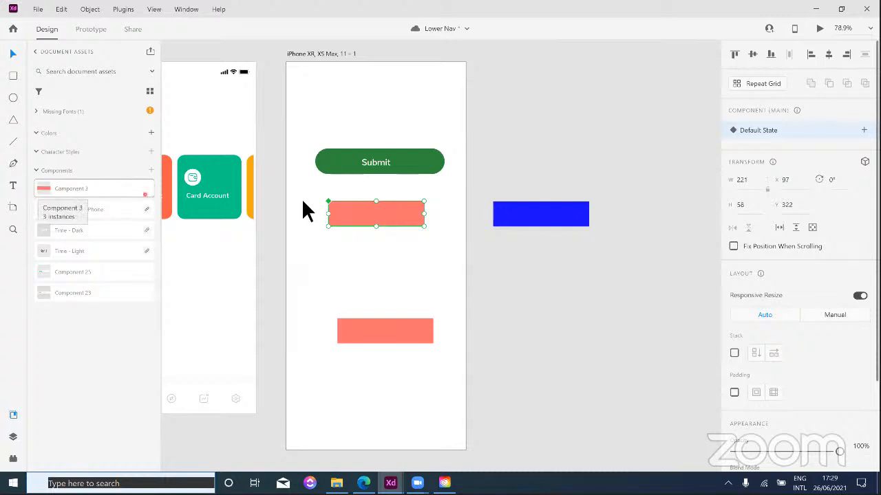
pyautogui.doubleClick(360, 212)
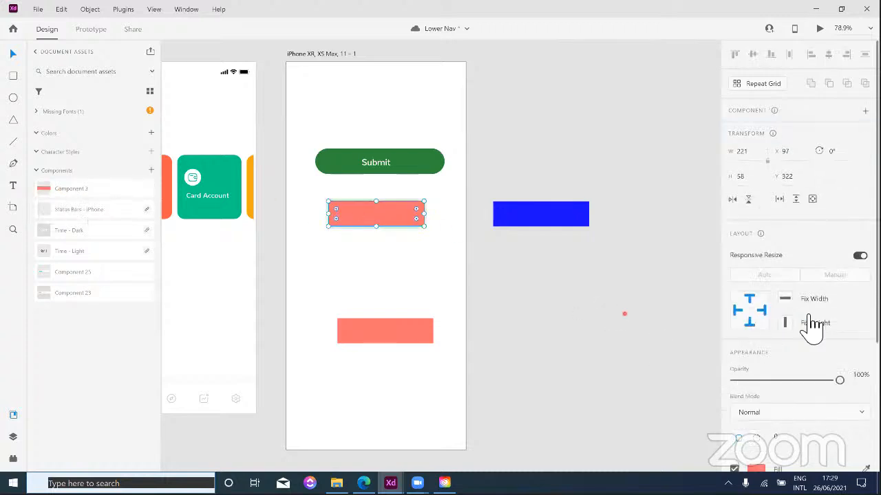
pyautogui.scroll(-5, 798, 320)
pyautogui.click(756, 285)
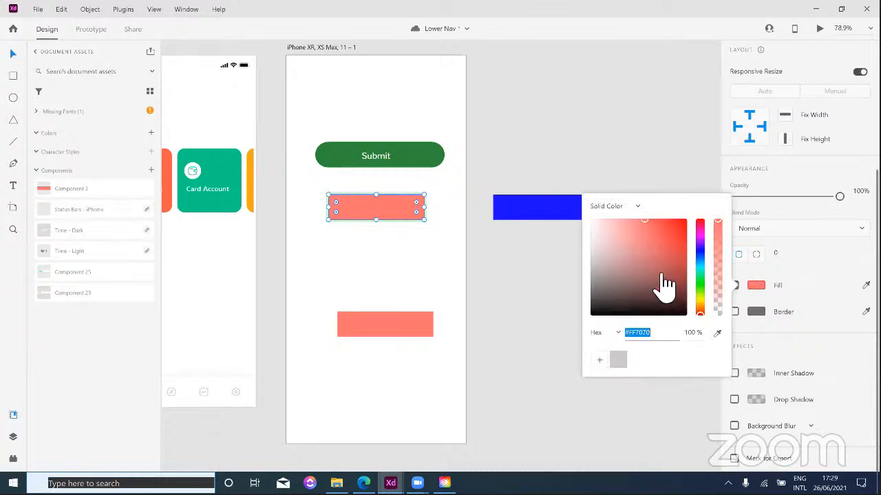
pyautogui.moveTo(665, 288); pyautogui.dragTo(682, 224)
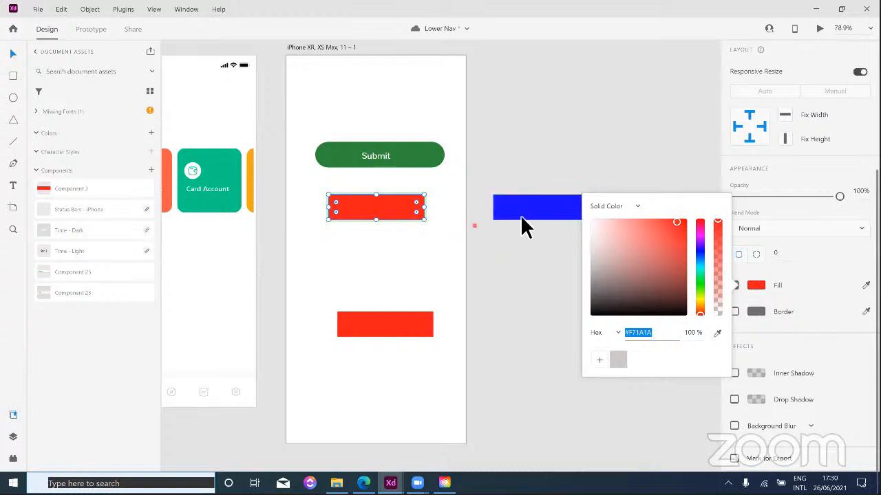
# Step: Check the blue instance, and resize the main component's width to about 268 and back down to about 206
pyautogui.click(576, 208)
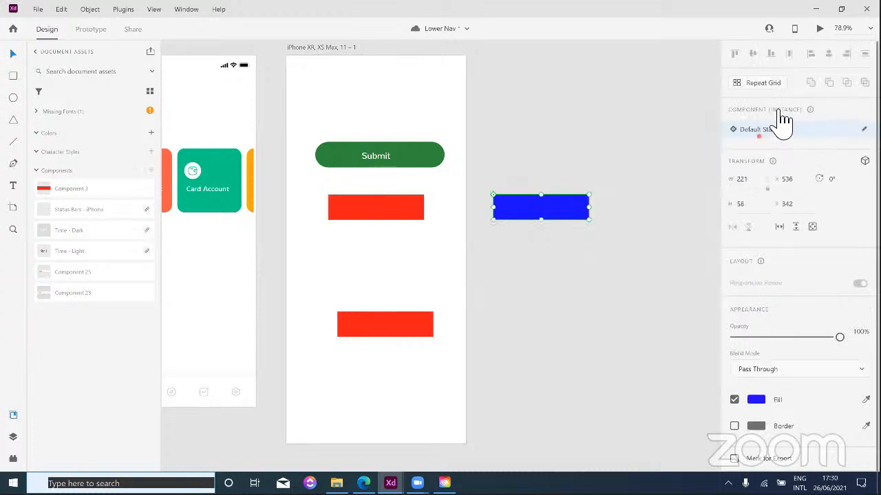
pyautogui.click(380, 208)
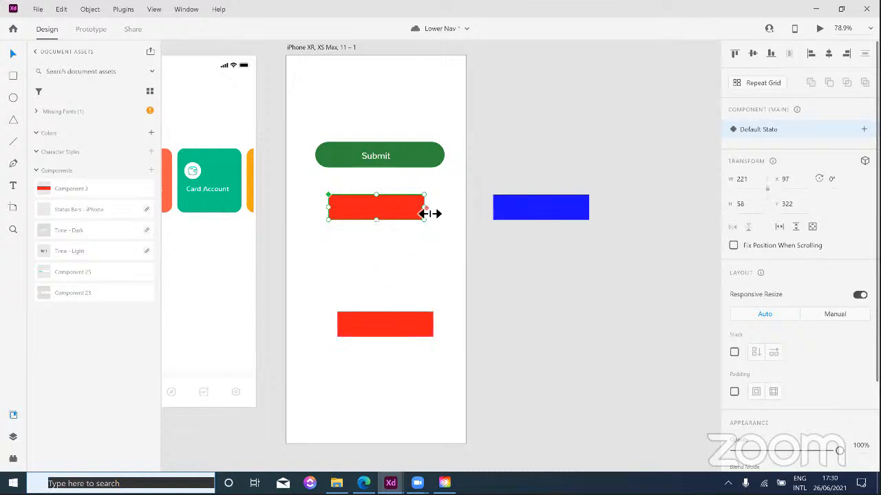
pyautogui.moveTo(429, 214); pyautogui.dragTo(452, 210)
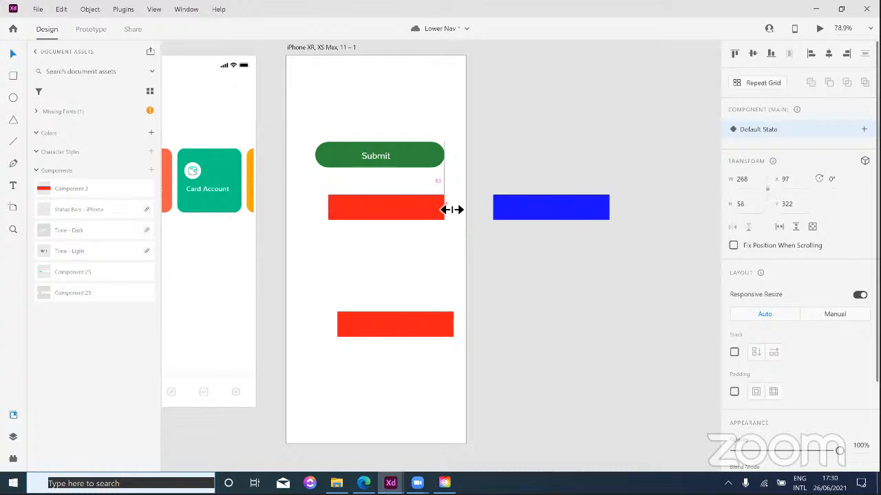
pyautogui.moveTo(452, 210); pyautogui.dragTo(424, 216)
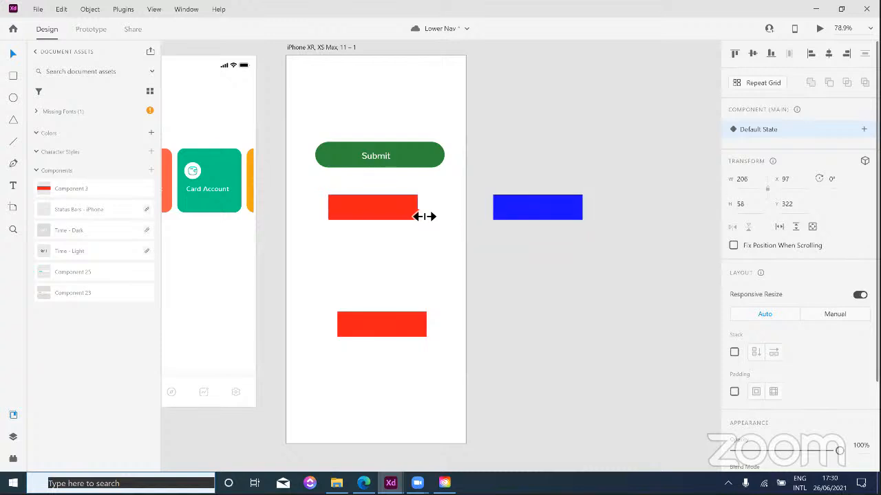
pyautogui.moveTo(424, 216); pyautogui.dragTo(419, 216)
# Step: Select the Submit button together with its label and add their fill colors to the document's color assets
pyautogui.click(394, 155)
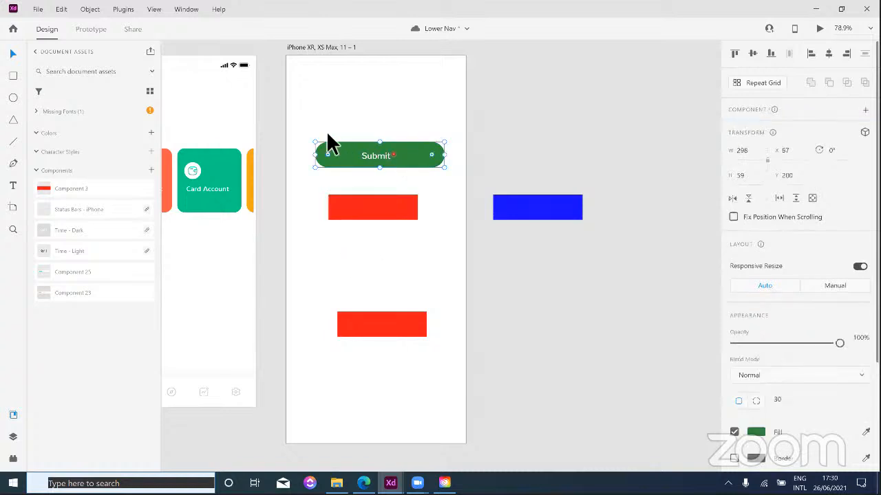
pyautogui.click(415, 181)
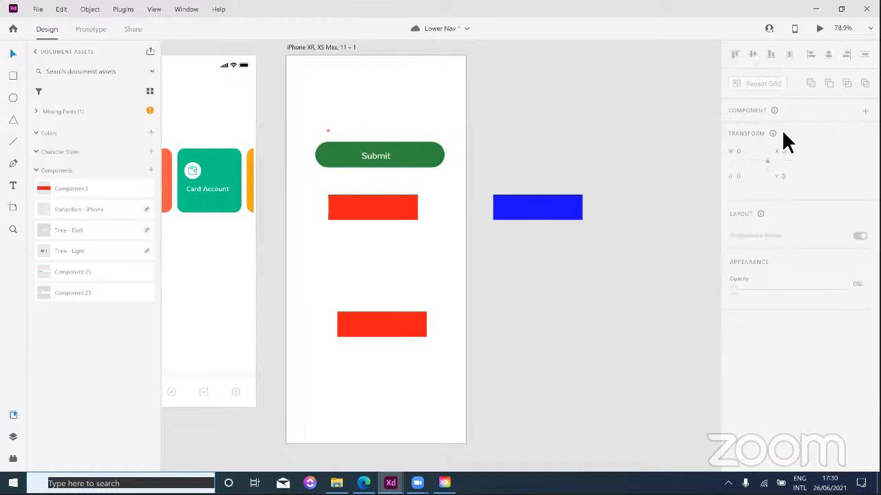
pyautogui.moveTo(313, 123); pyautogui.dragTo(337, 174)
pyautogui.click(403, 155)
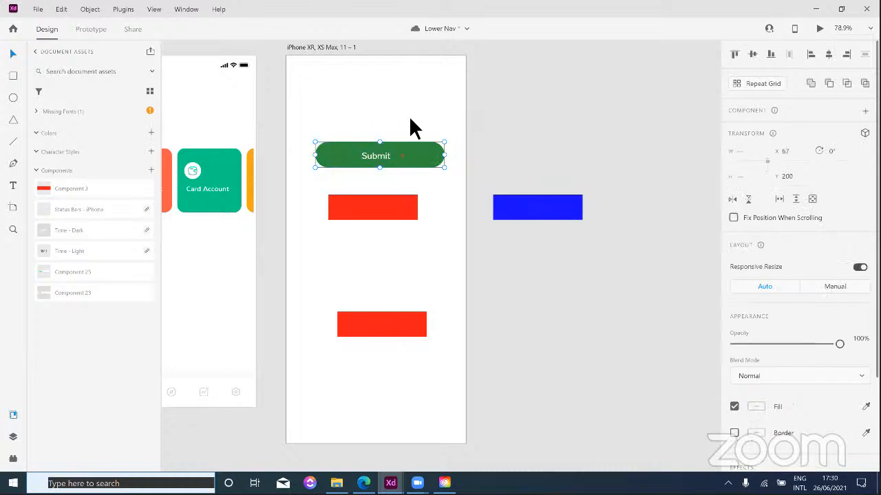
pyautogui.rightClick(554, 178)
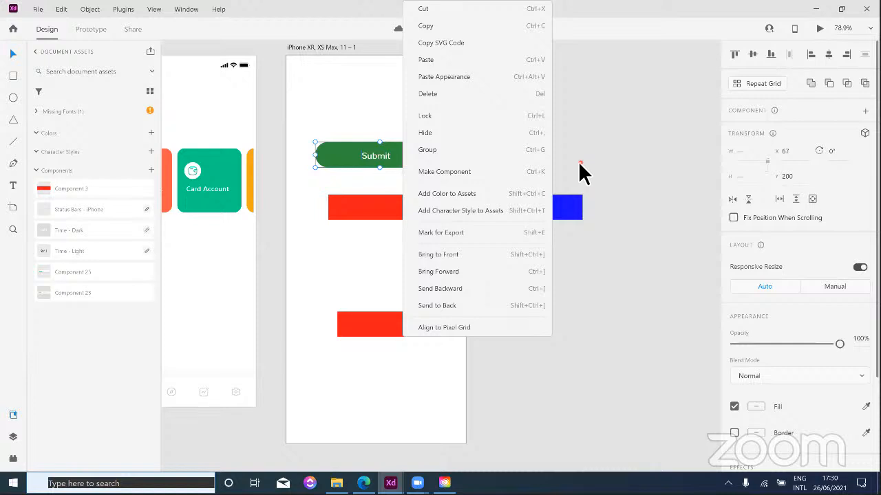
pyautogui.click(578, 161)
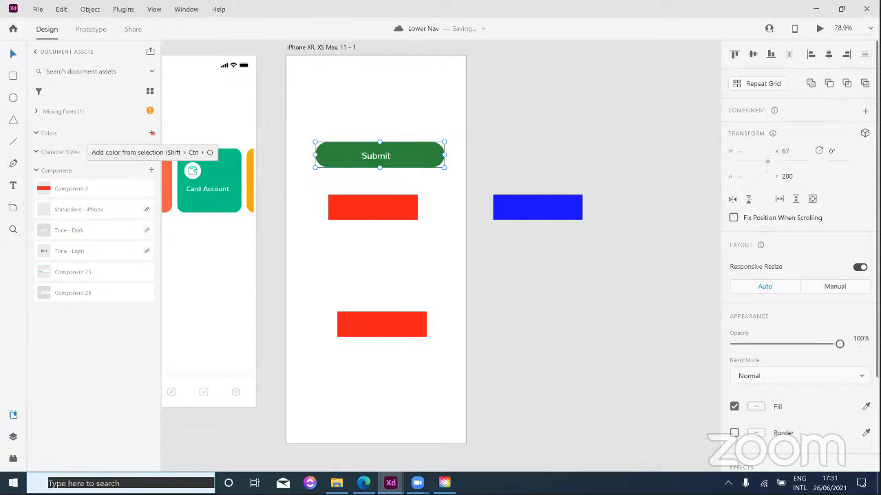
pyautogui.click(152, 133)
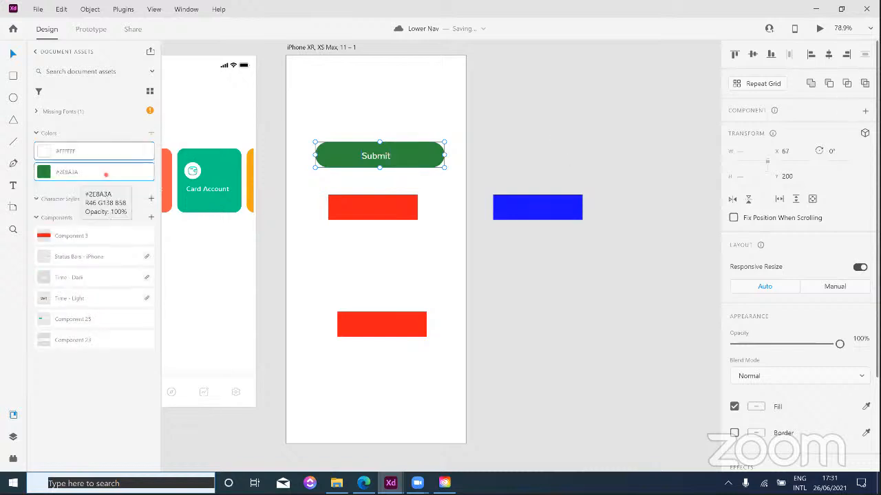
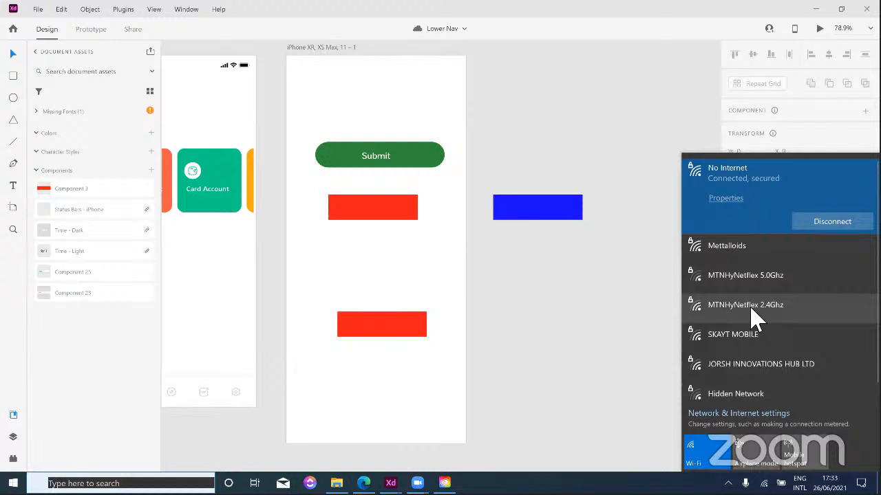
pyautogui.click(747, 258)
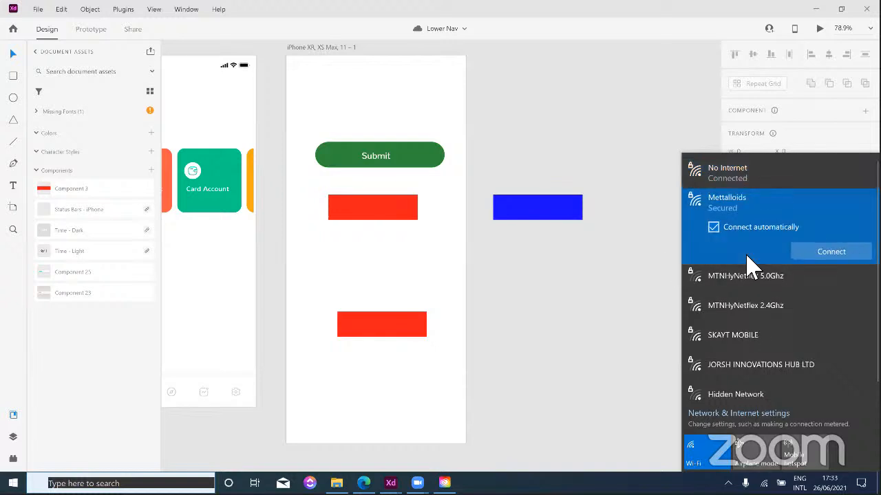
pyautogui.click(747, 176)
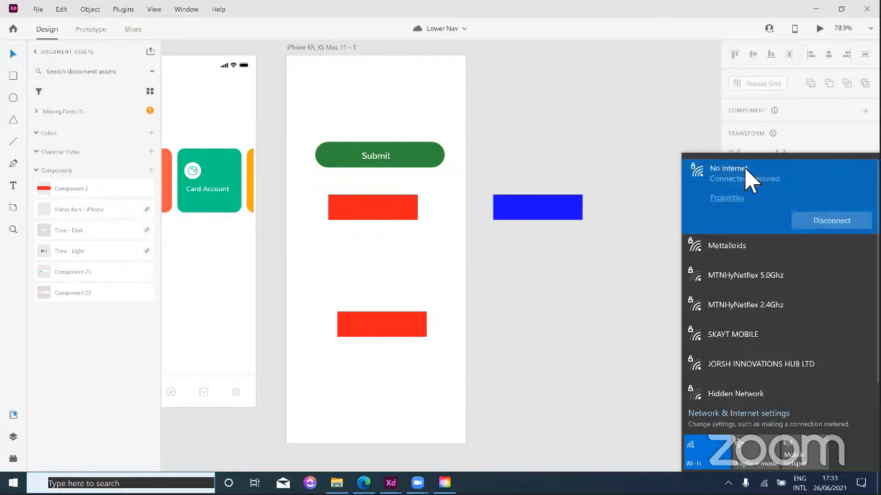
pyautogui.click(578, 336)
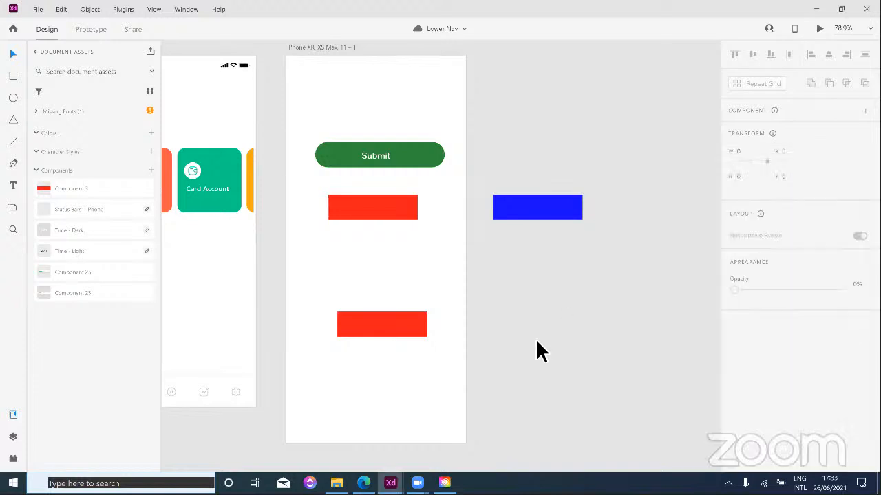
pyautogui.click(444, 483)
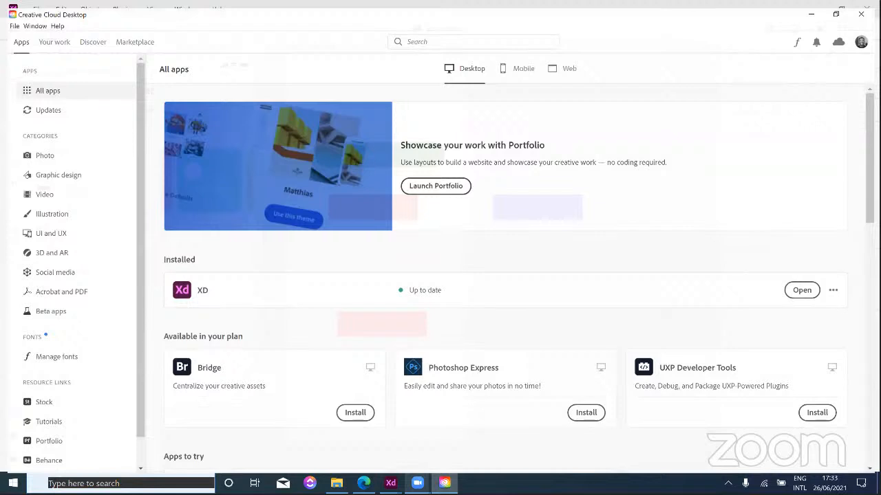
pyautogui.moveTo(392, 462)
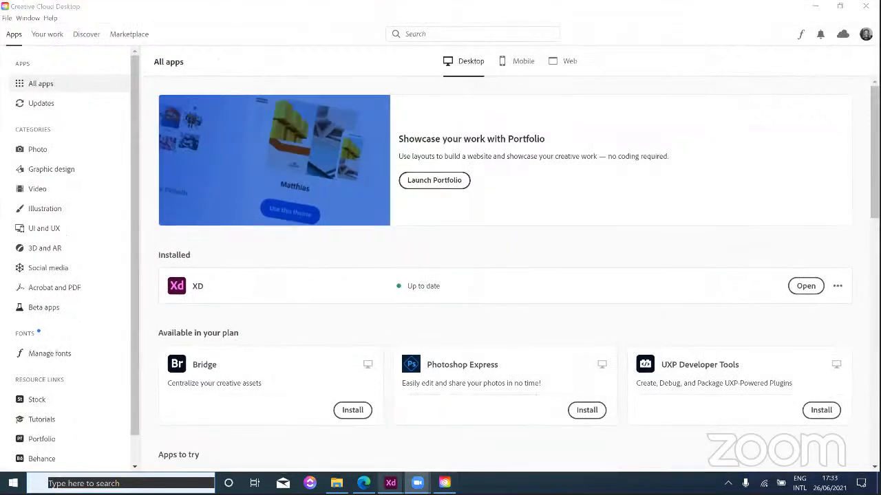
pyautogui.moveTo(390, 483)
pyautogui.click(369, 417)
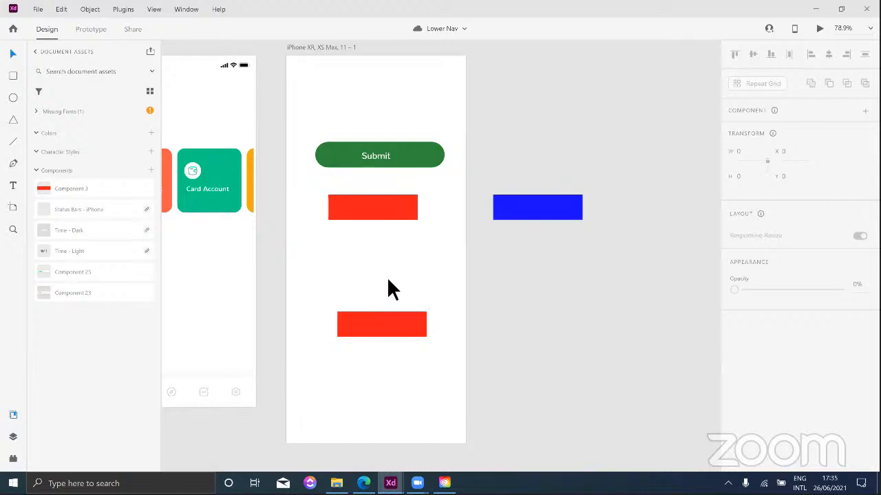
# Step: Save the Submit button's text formatting as a character style and its white and green fills as color assets
pyautogui.click(406, 168)
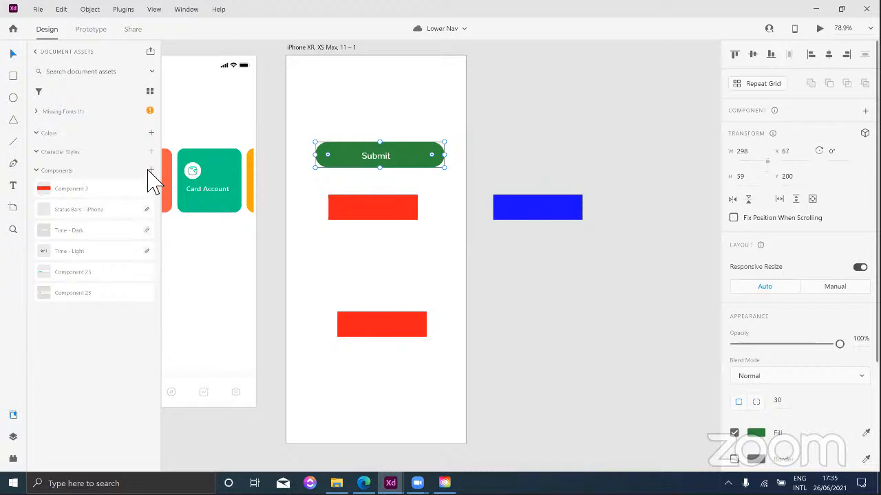
pyautogui.click(319, 121)
pyautogui.moveTo(305, 118); pyautogui.dragTo(435, 172)
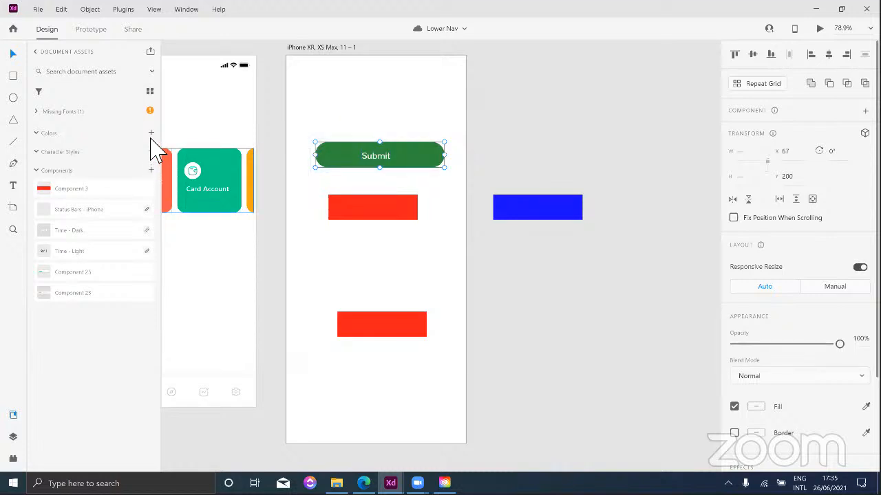
pyautogui.click(151, 151)
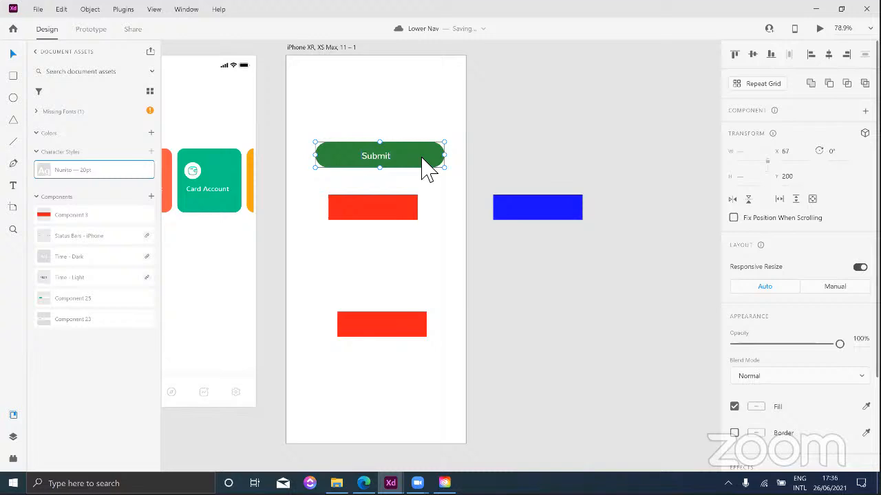
pyautogui.click(152, 135)
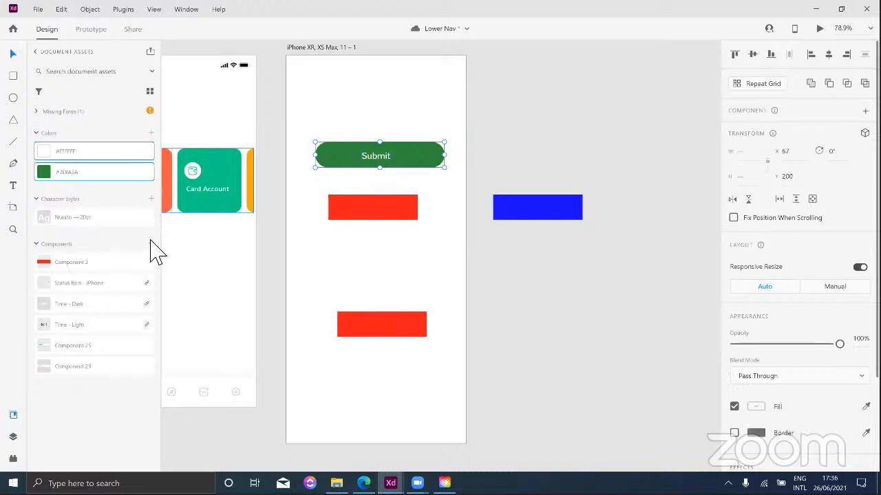
# Step: Turn the Submit button and its label into a component and place an instance between the two red rectangles on the artboard
pyautogui.hotkey('ctrl', 'k')
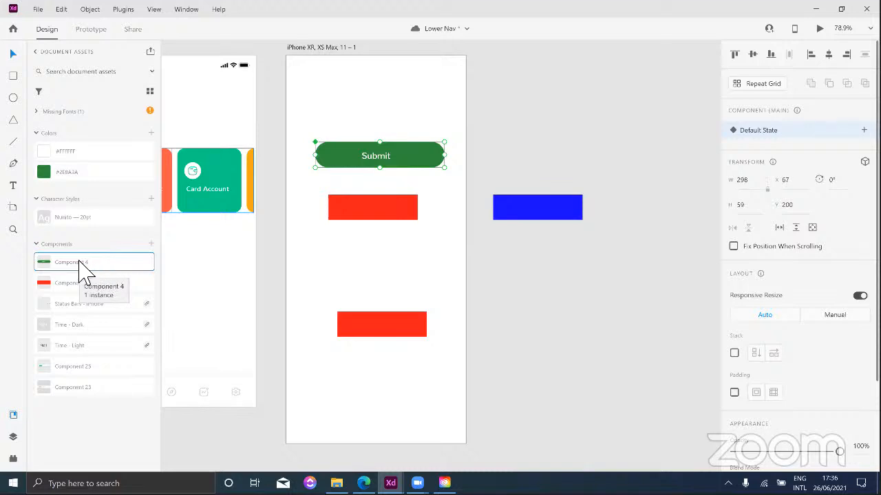
pyautogui.moveTo(82, 270); pyautogui.dragTo(549, 282)
pyautogui.click(546, 250)
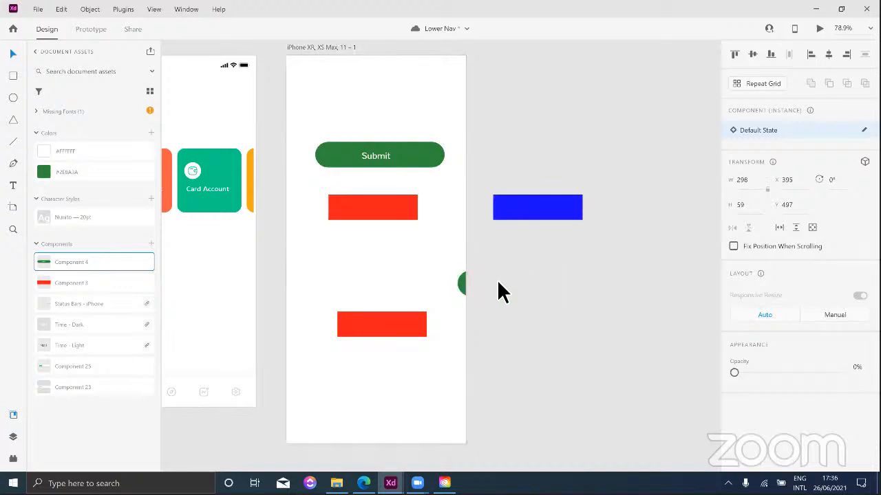
pyautogui.moveTo(462, 279); pyautogui.dragTo(391, 280)
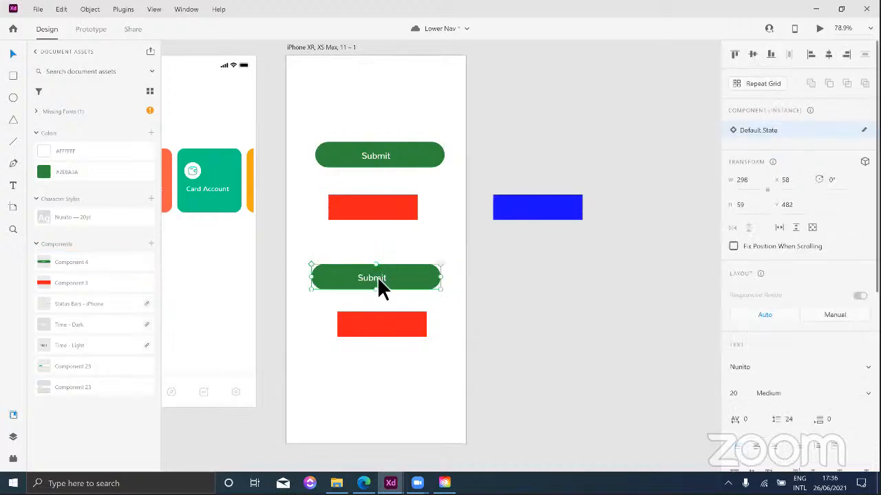
# Step: Change the label of the new button instance to "login"
pyautogui.doubleClick(377, 277)
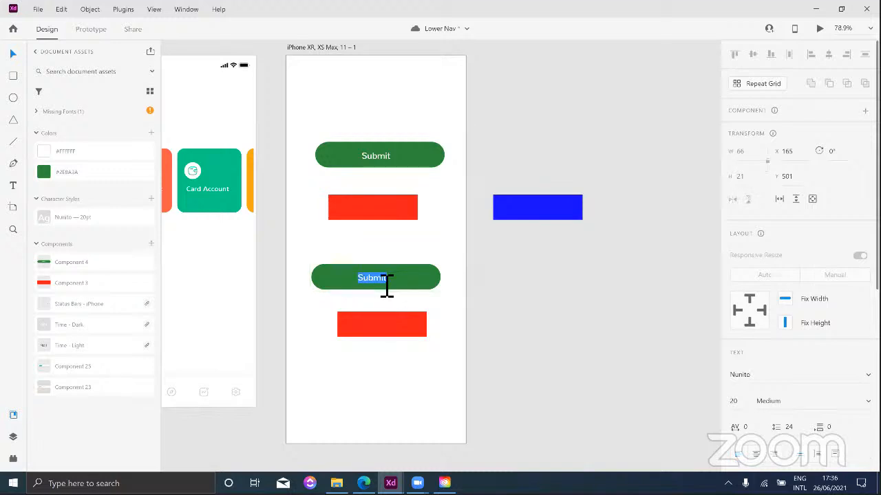
pyautogui.write('login')
pyautogui.press('Escape')
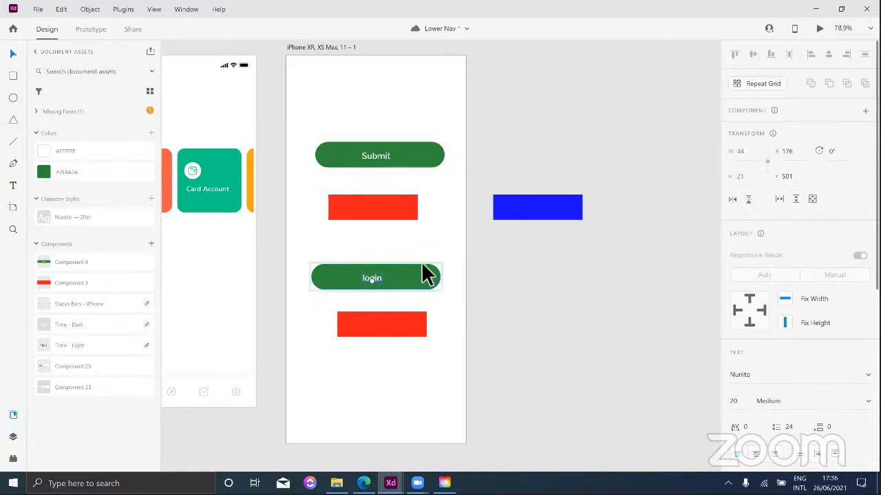
pyautogui.press('Escape')
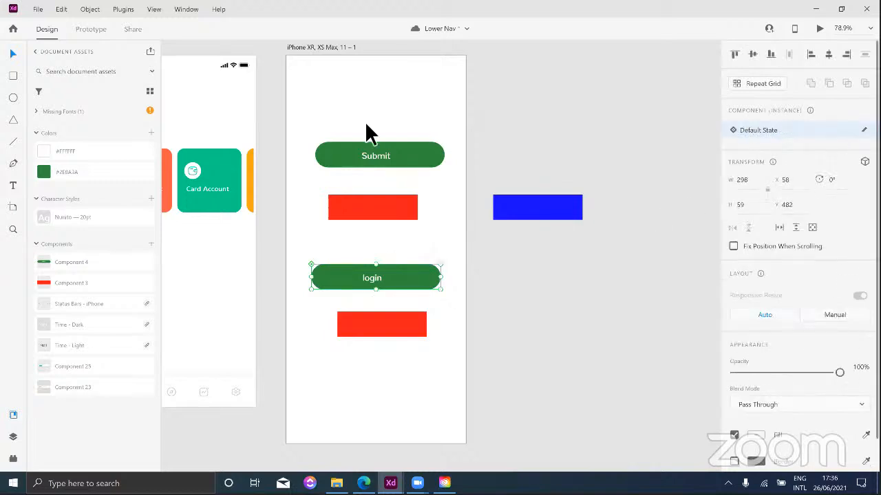
# Step: Apply the green color asset to the main Submit button component and edit that asset to magenta #EF0FCA
pyautogui.click(365, 148)
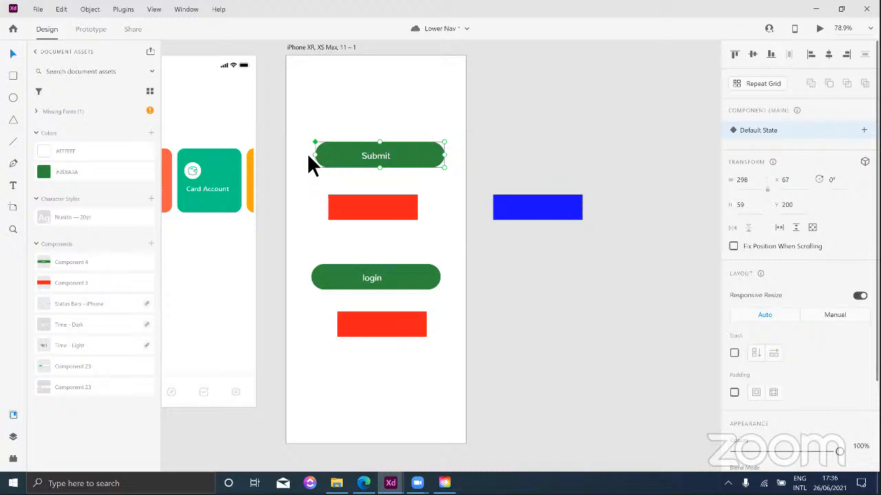
pyautogui.click(46, 176)
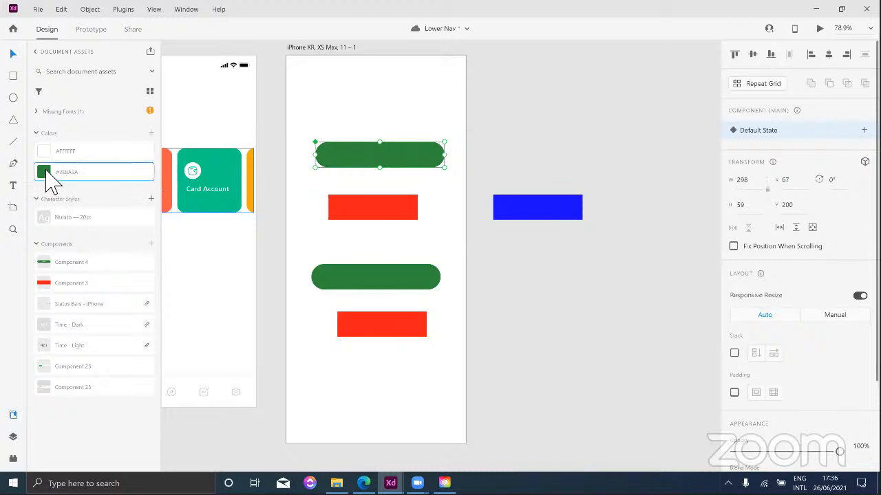
pyautogui.rightClick(95, 170)
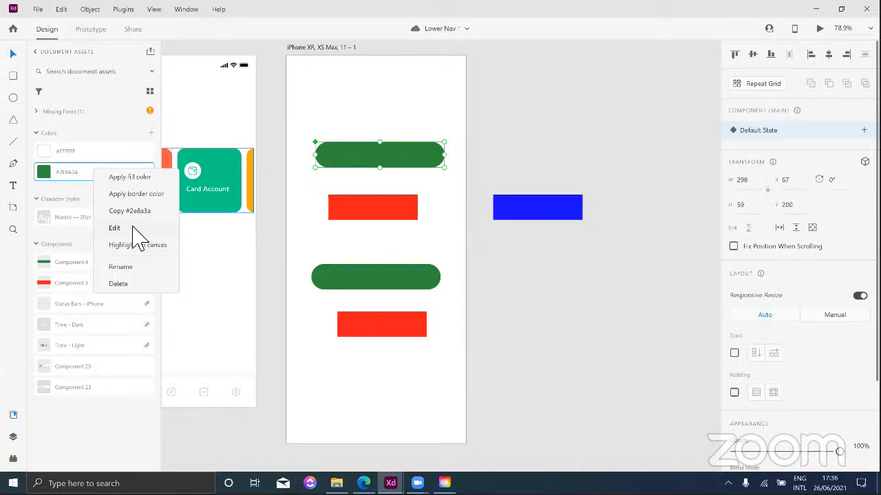
pyautogui.click(134, 227)
pyautogui.click(230, 155)
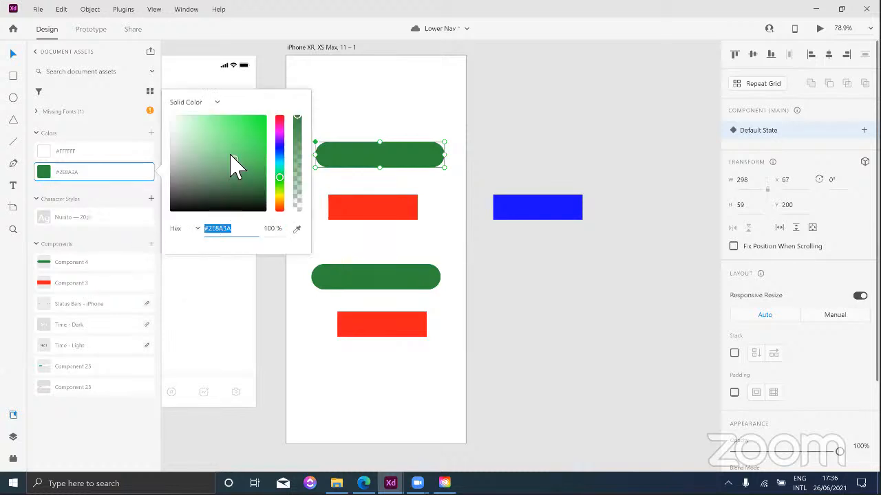
pyautogui.moveTo(238, 135); pyautogui.dragTo(245, 129)
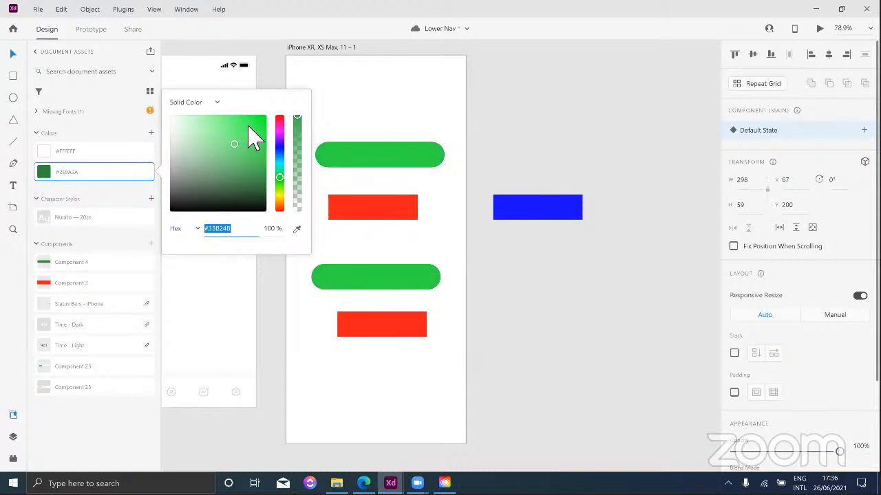
pyautogui.moveTo(279, 160); pyautogui.dragTo(284, 128)
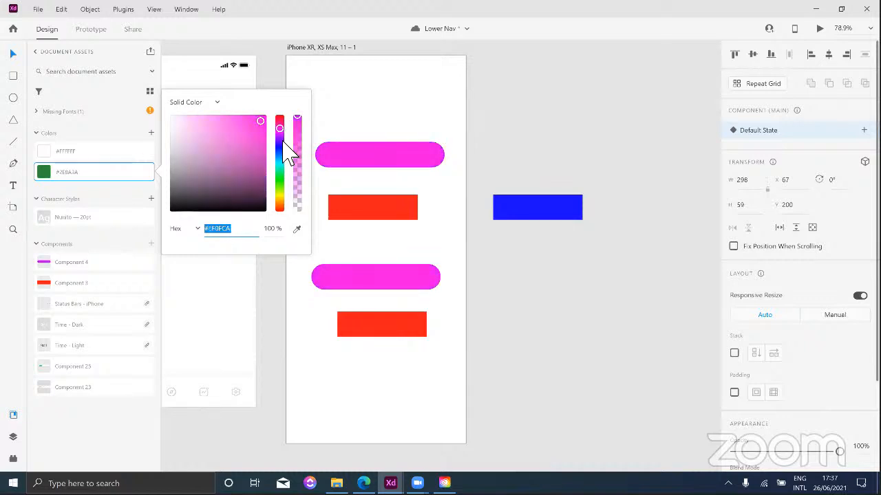
pyautogui.click(379, 100)
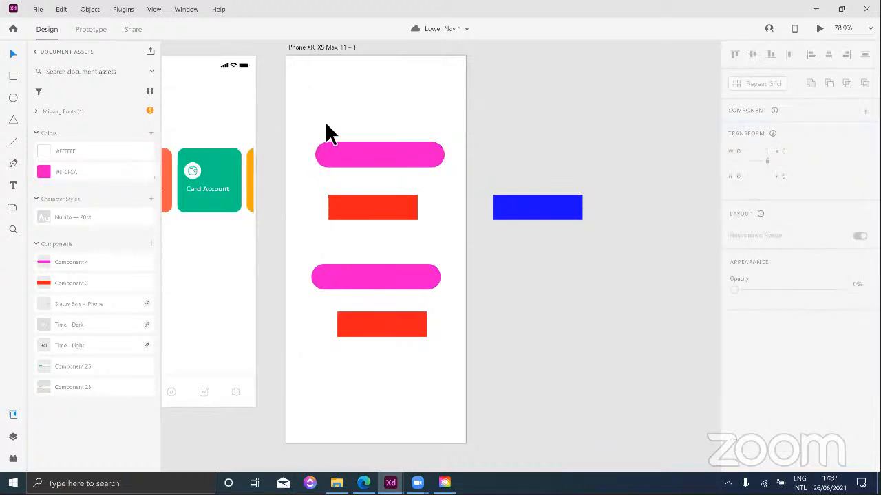
# Step: Delete all the demo buttons and rectangles, and draw a rectangle about 212 by 143 in the artboard's upper area
pyautogui.moveTo(324, 108); pyautogui.dragTo(583, 350)
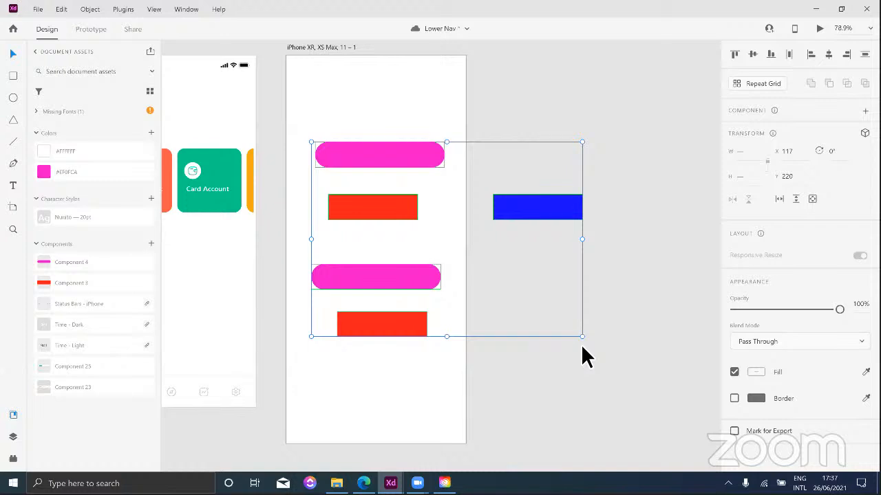
pyautogui.press('Delete')
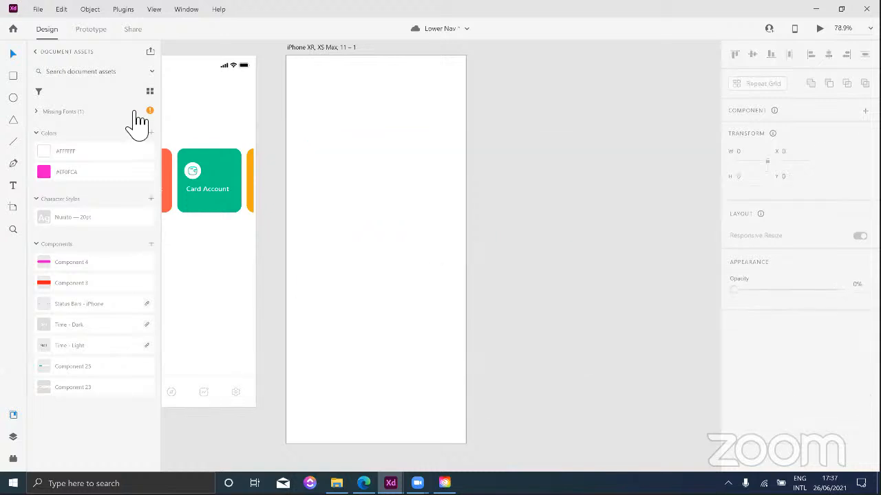
pyautogui.click(14, 76)
pyautogui.moveTo(300, 120)
pyautogui.mouseDown()
pyautogui.moveTo(365, 172)
pyautogui.moveTo(457, 177)
pyautogui.moveTo(392, 183)
pyautogui.mouseUp()
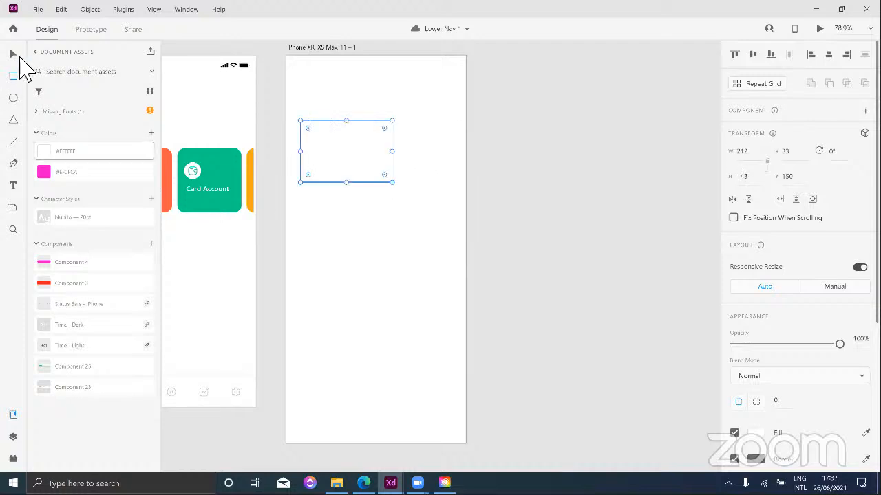
pyautogui.click(13, 54)
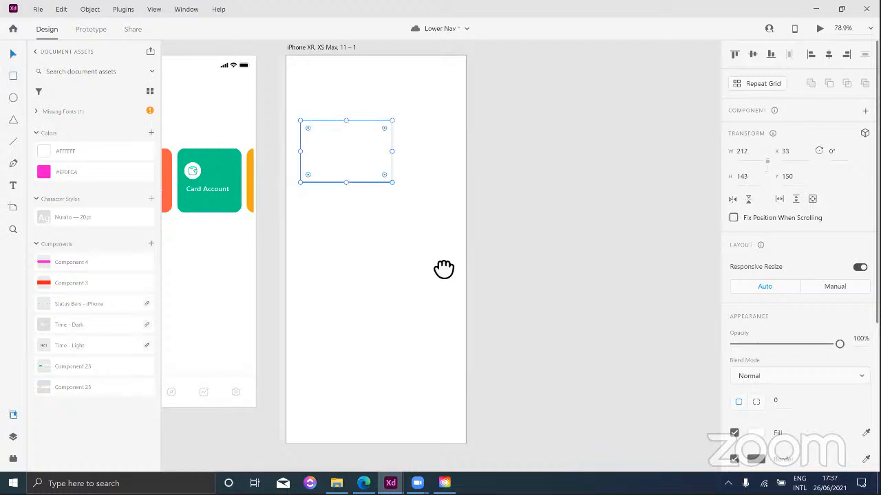
# Step: Copy the Wallet Account card's orange background rectangle onto the iPhone XR artboard and delete the outlined rectangle there
pyautogui.hscroll(-5, 444, 267)
pyautogui.click(313, 186)
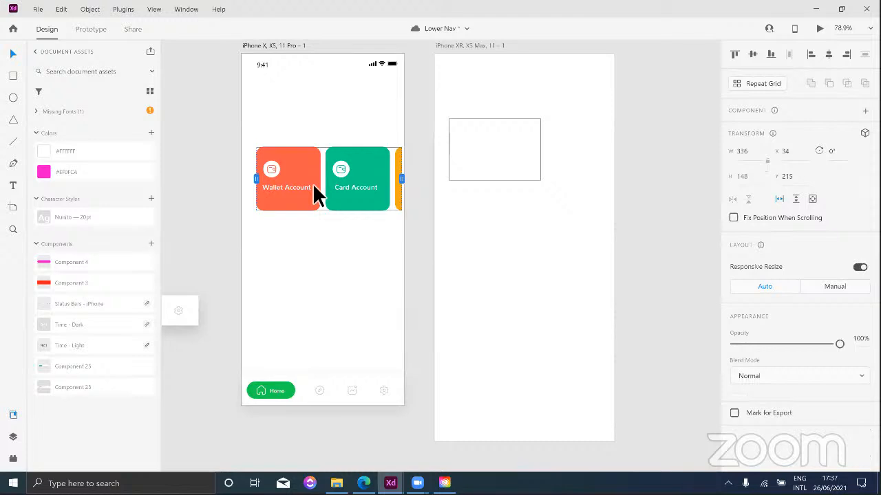
pyautogui.doubleClick(311, 175)
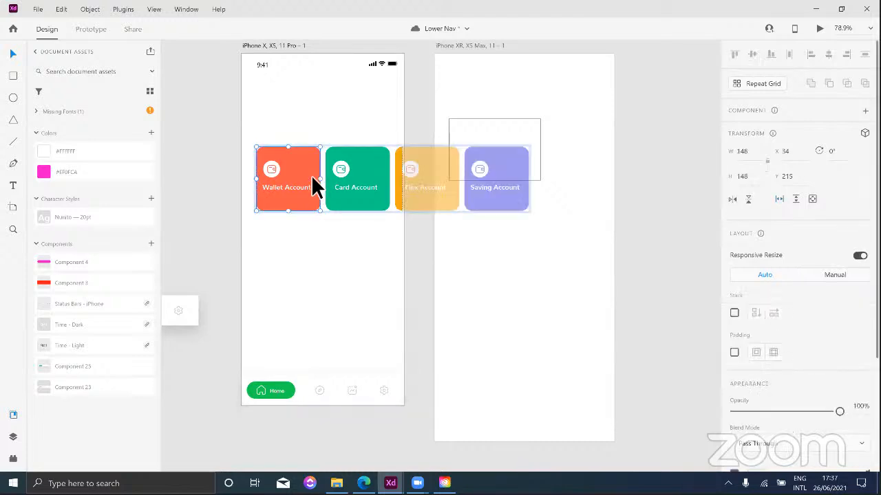
pyautogui.doubleClick(312, 175)
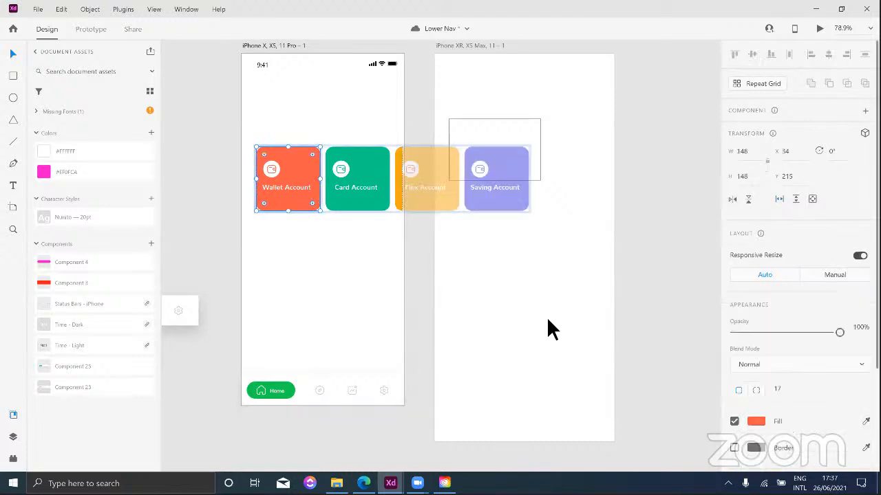
pyautogui.click(570, 307)
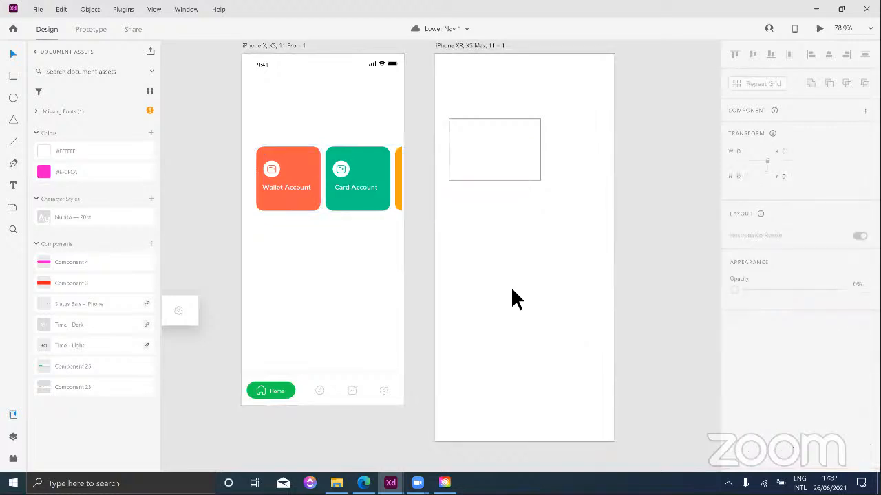
pyautogui.hotkey('ctrl', 'v')
pyautogui.moveTo(484, 181); pyautogui.dragTo(480, 227)
pyautogui.click(484, 150)
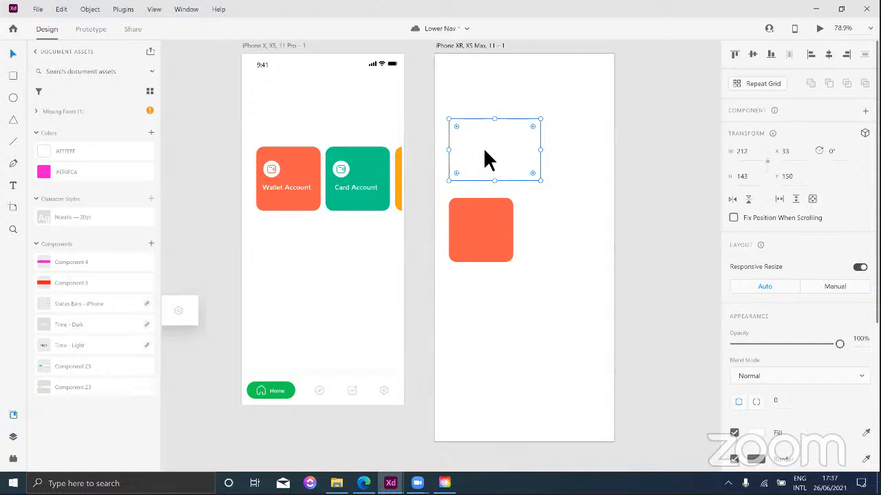
pyautogui.press('Delete')
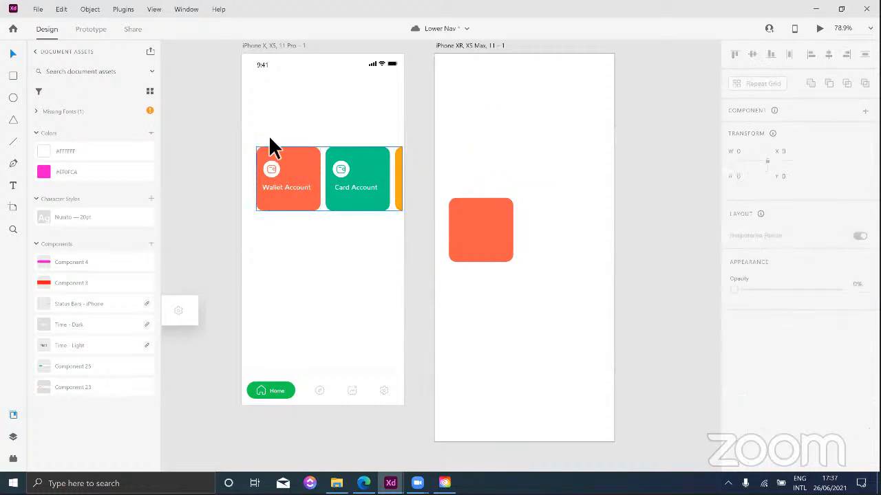
# Step: Copy the whole Wallet Account card group from Scroll Group 1 onto the iPhone XR artboard and delete the separate orange rectangle
pyautogui.click(275, 170)
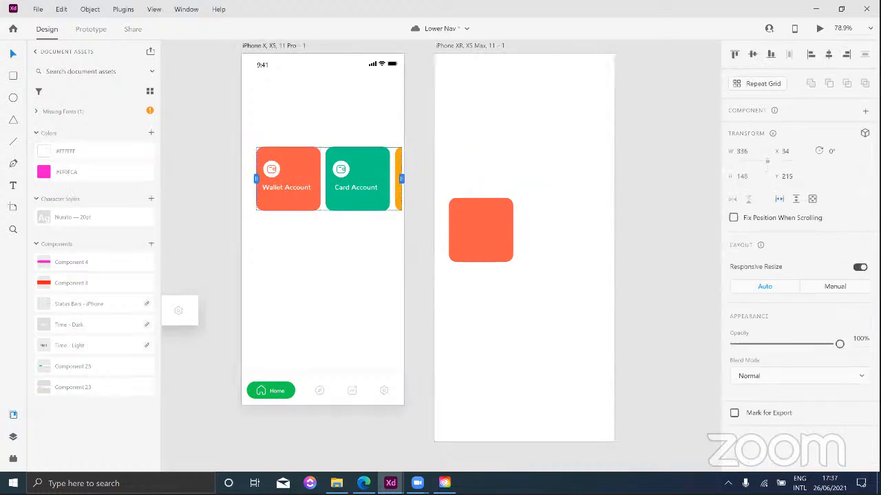
pyautogui.click(13, 436)
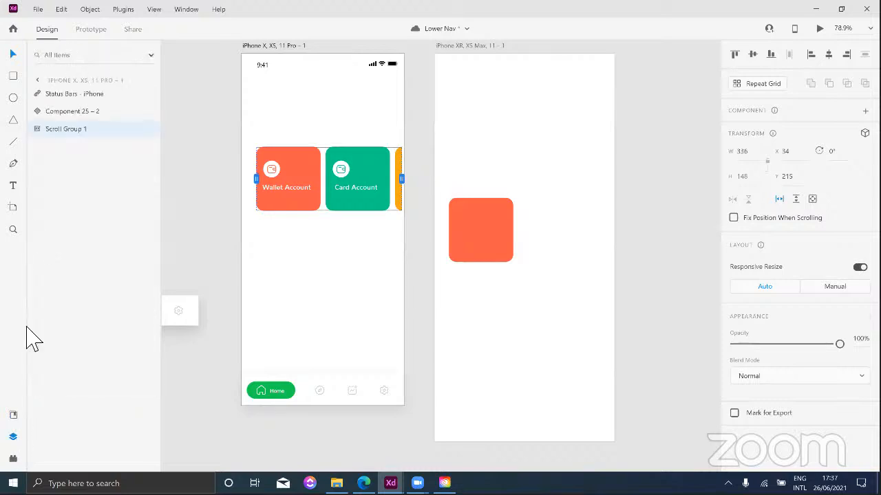
pyautogui.click(38, 129)
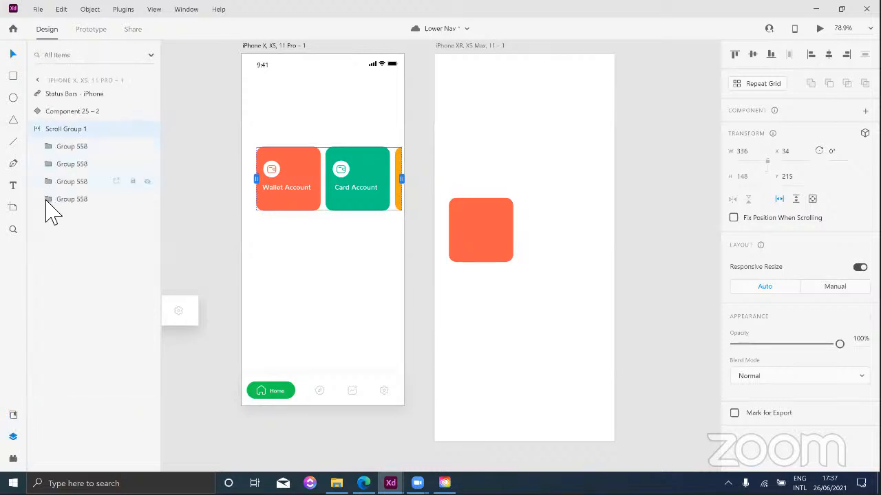
pyautogui.click(44, 199)
pyautogui.click(51, 199)
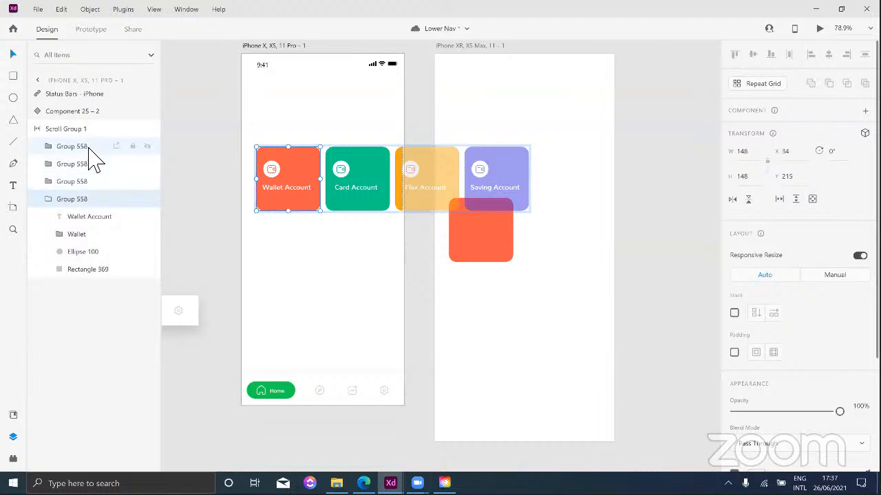
pyautogui.click(487, 91)
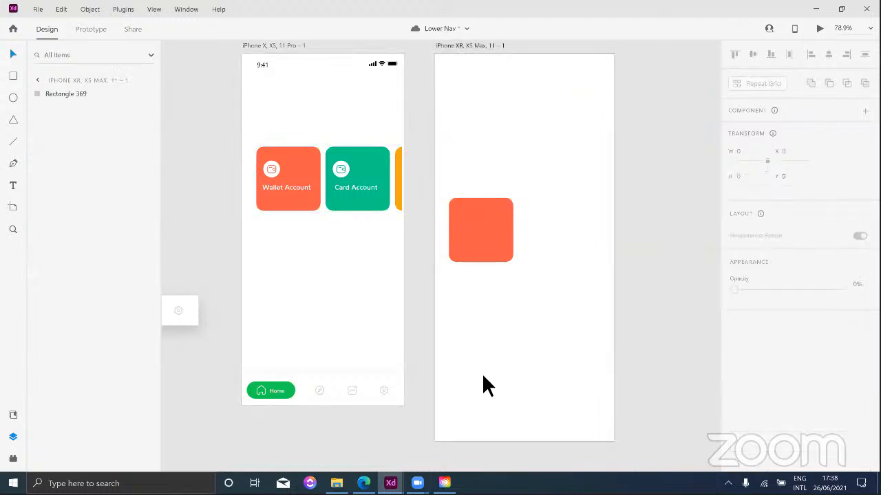
pyautogui.hotkey('ctrl', 'v')
pyautogui.click(486, 232)
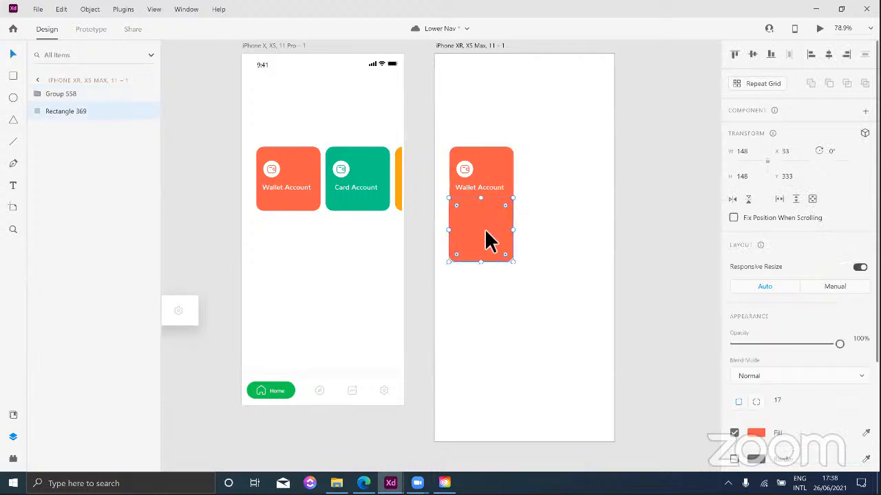
pyautogui.press('Delete')
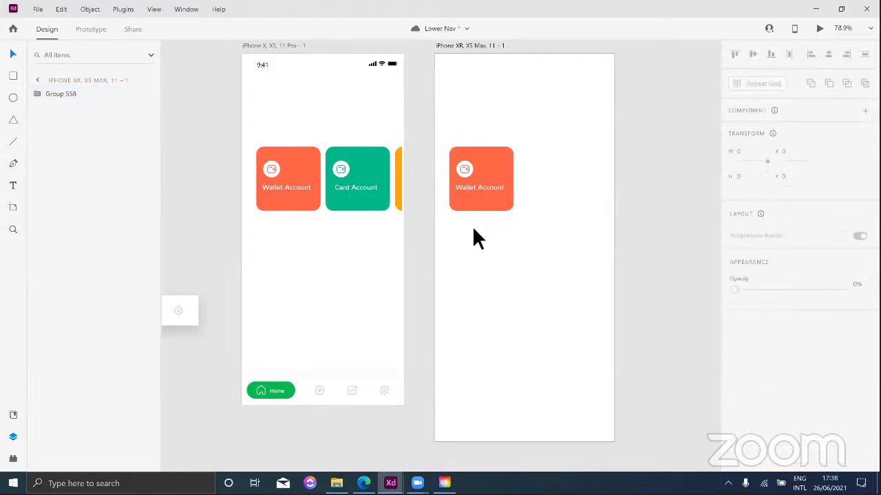
# Step: Inspect the corner radius of the copied card's background rectangle, reselect the card group and save the document
pyautogui.doubleClick(502, 167)
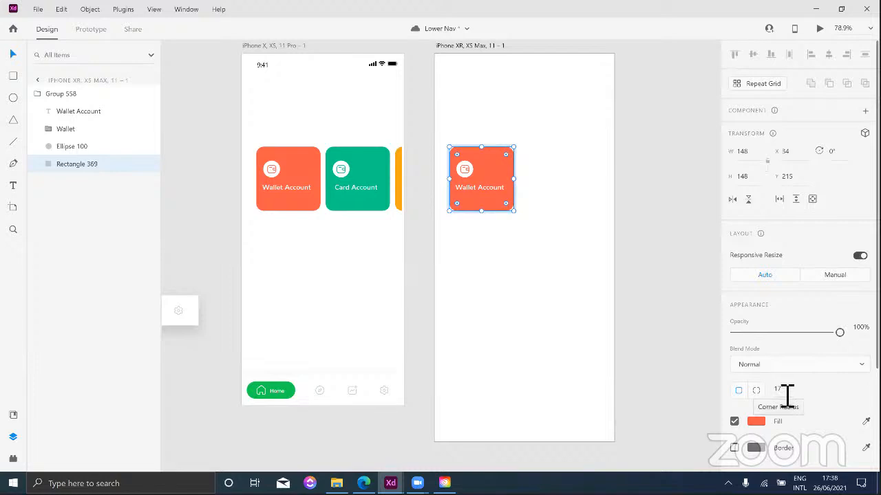
pyautogui.click(530, 261)
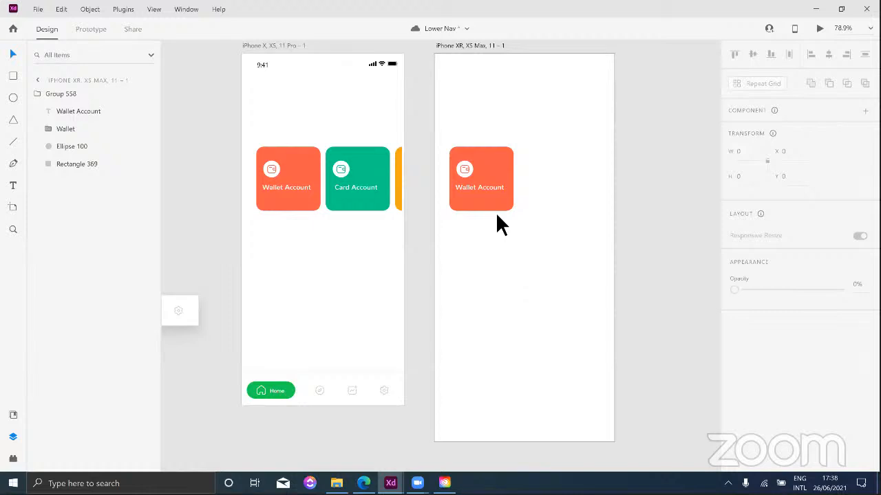
pyautogui.click(494, 174)
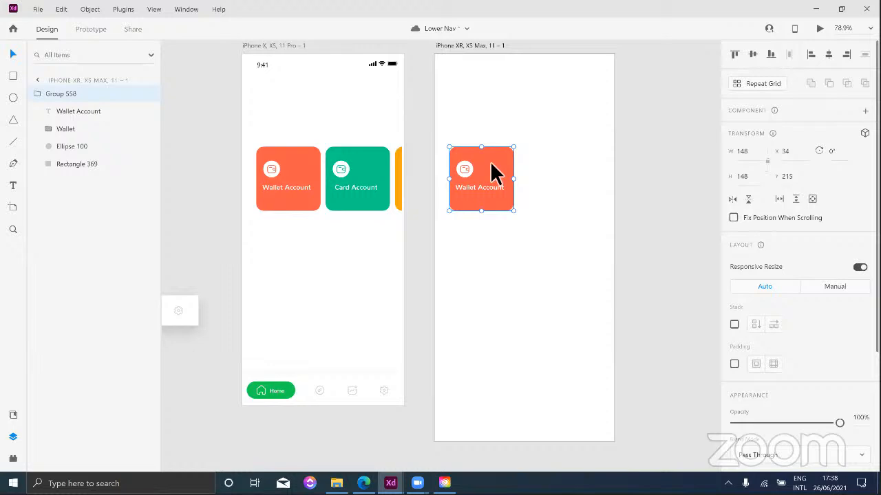
pyautogui.hotkey('ctrl', 's')
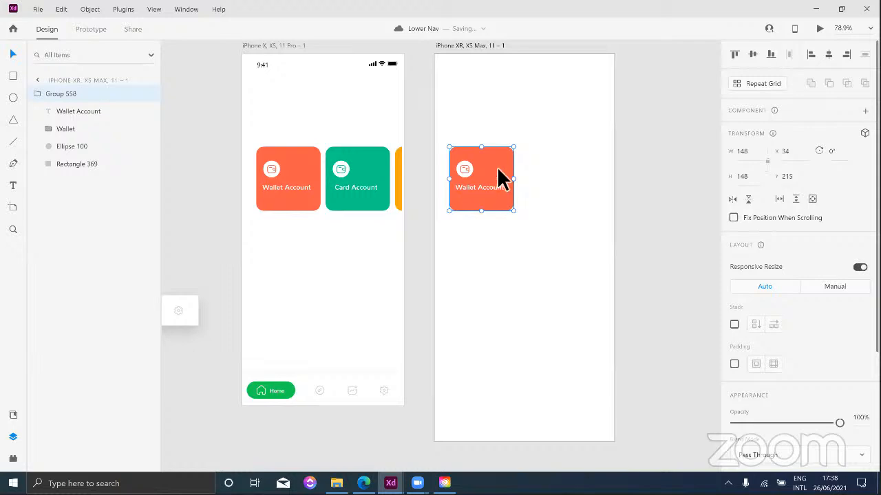
# Step: Turn the copied Wallet Account card into a repeat grid of four cards in a row with narrow gaps, about 626 by 158 overall
pyautogui.click(691, 112)
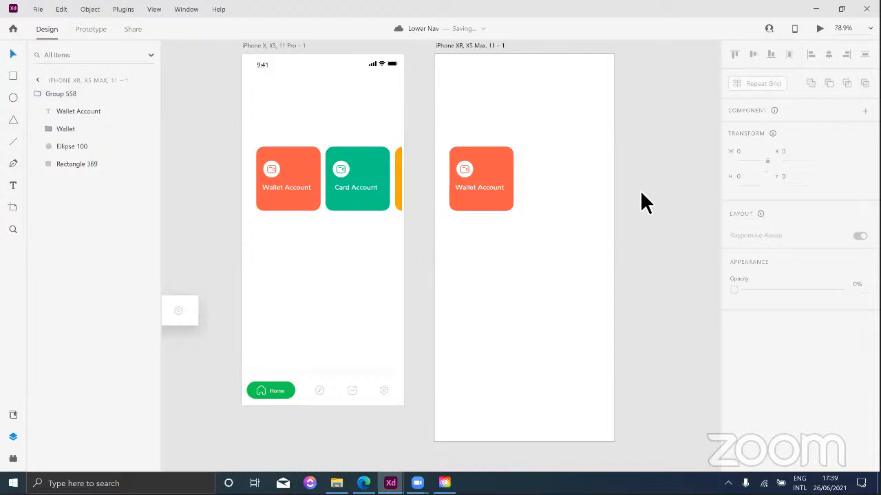
pyautogui.hotkey('ctrl', 'z')
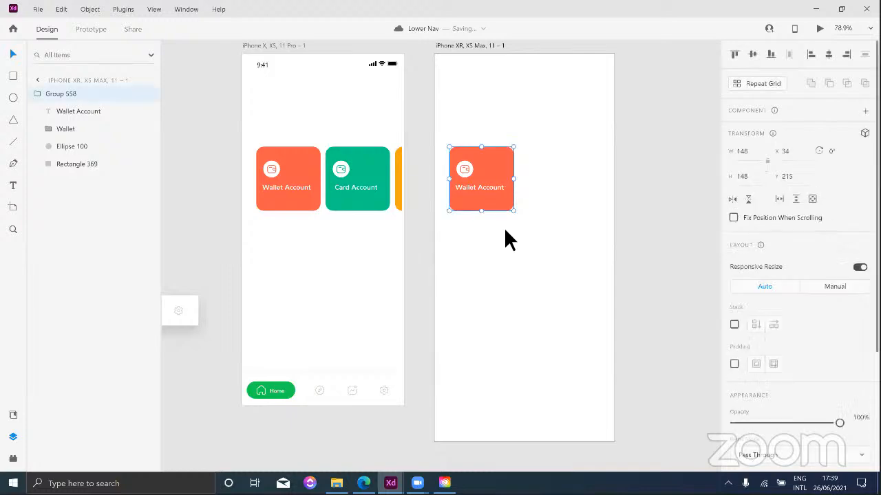
pyautogui.hotkey('ctrl', 'r')
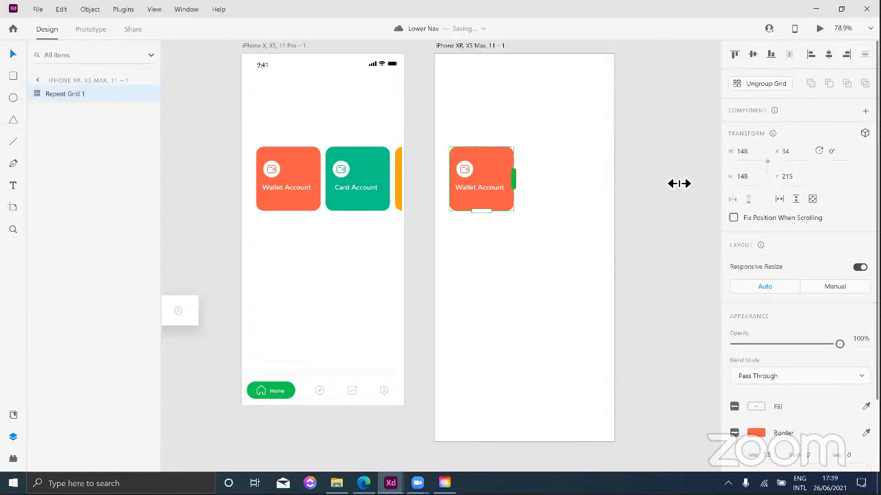
pyautogui.moveTo(679, 184); pyautogui.dragTo(618, 193)
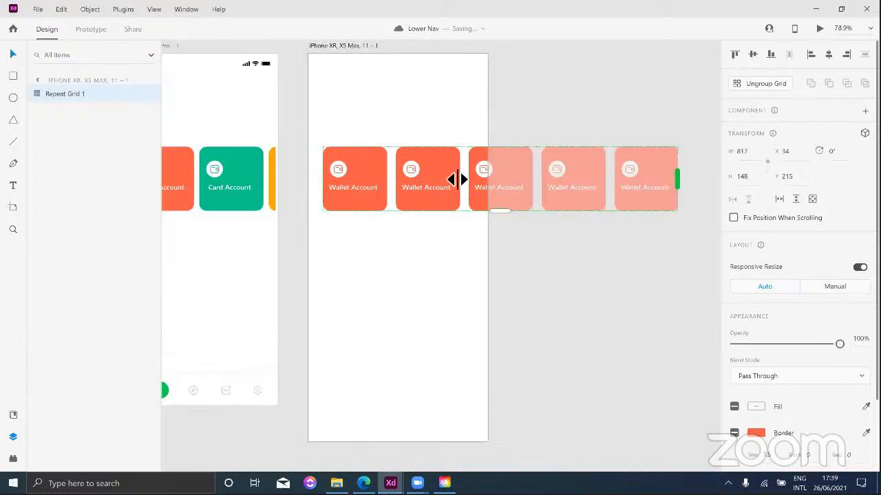
pyautogui.moveTo(464, 177); pyautogui.dragTo(468, 244)
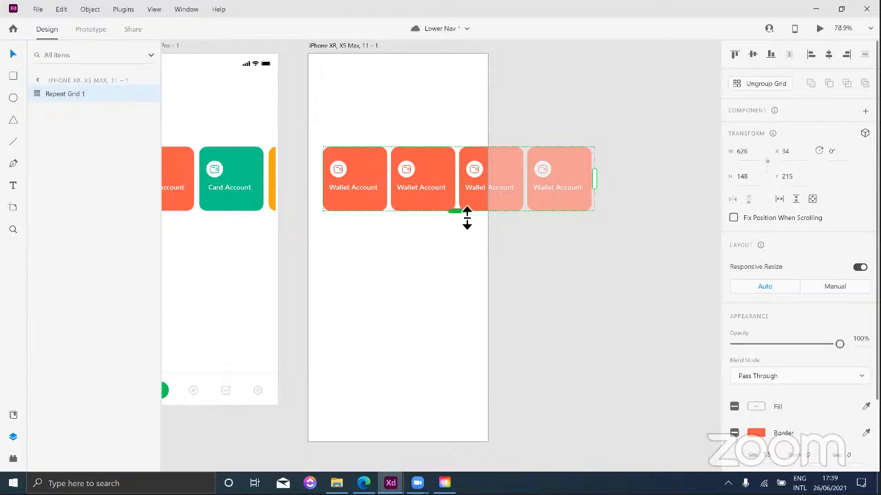
pyautogui.moveTo(467, 217); pyautogui.dragTo(501, 219)
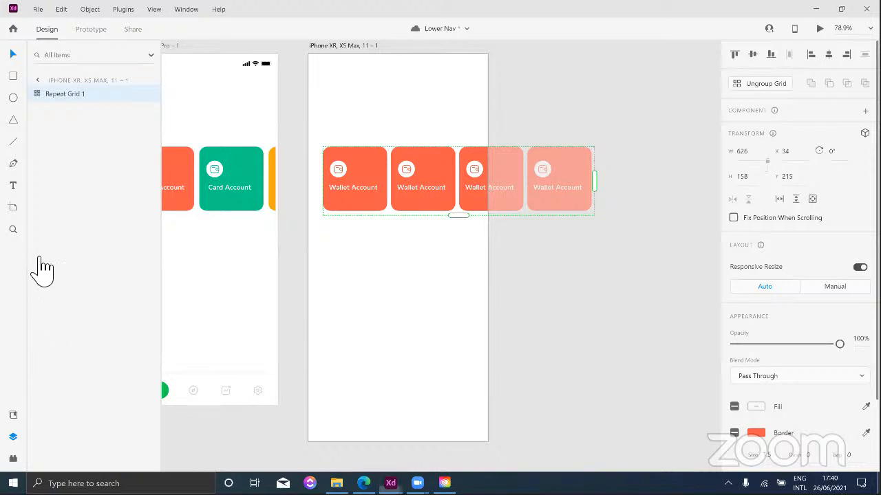
# Step: Switch to the desktop, open GRID TEXT.txt to read its list of account names, and close it
pyautogui.press('super+d')
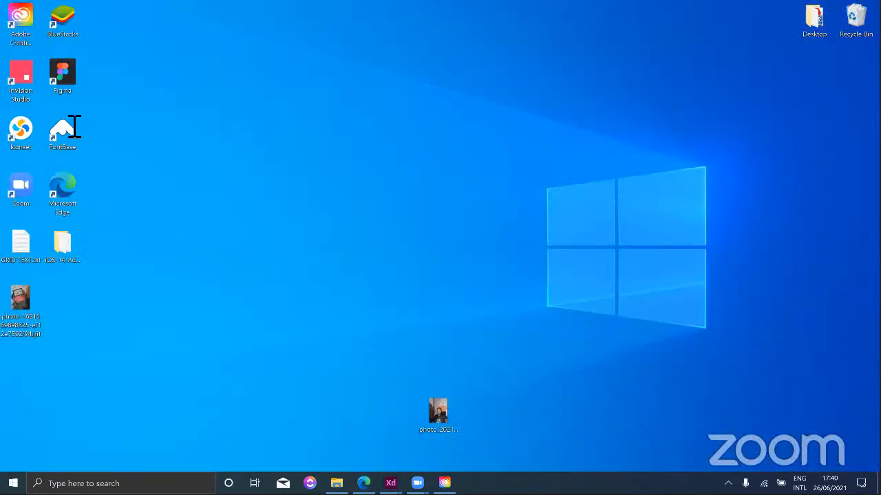
pyautogui.doubleClick(21, 245)
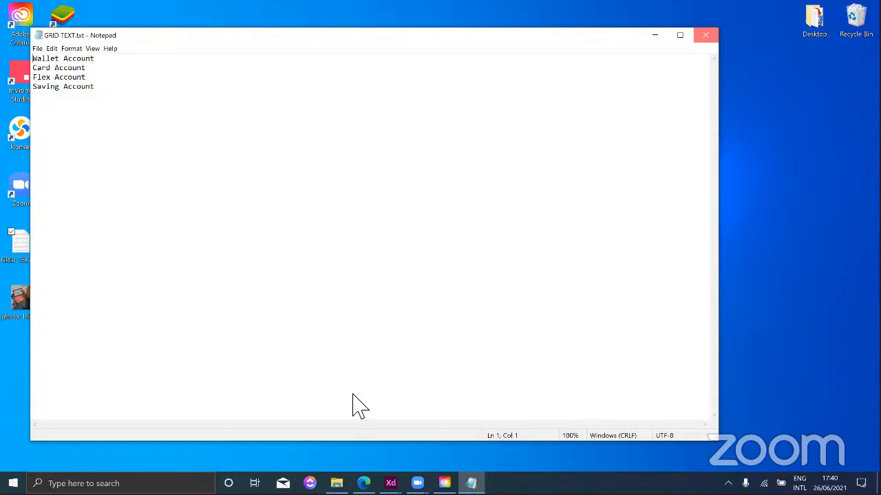
pyautogui.click(705, 35)
# Step: Fill the repeat grid's card labels with the account names by dropping GRID TEXT.txt onto the first card's label in Lower Nav
pyautogui.moveTo(390, 483)
pyautogui.moveTo(450, 418); pyautogui.dragTo(355, 397)
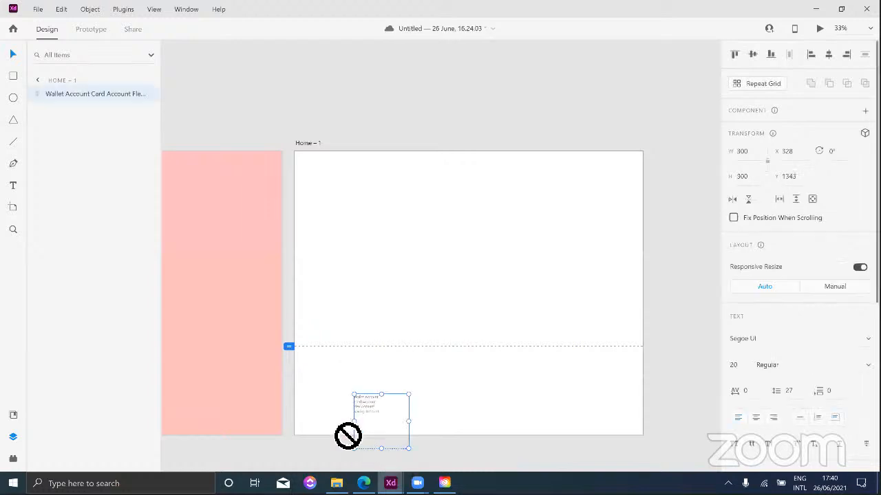
pyautogui.click(391, 483)
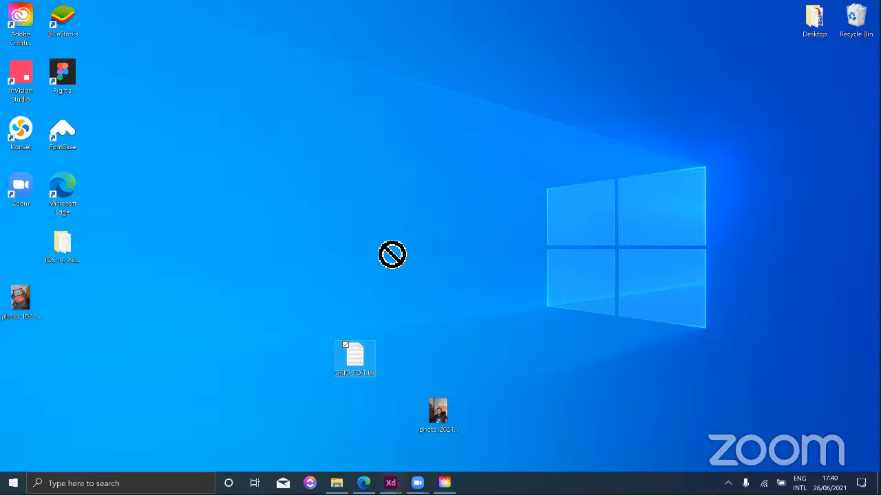
pyautogui.moveTo(355, 355); pyautogui.dragTo(372, 184)
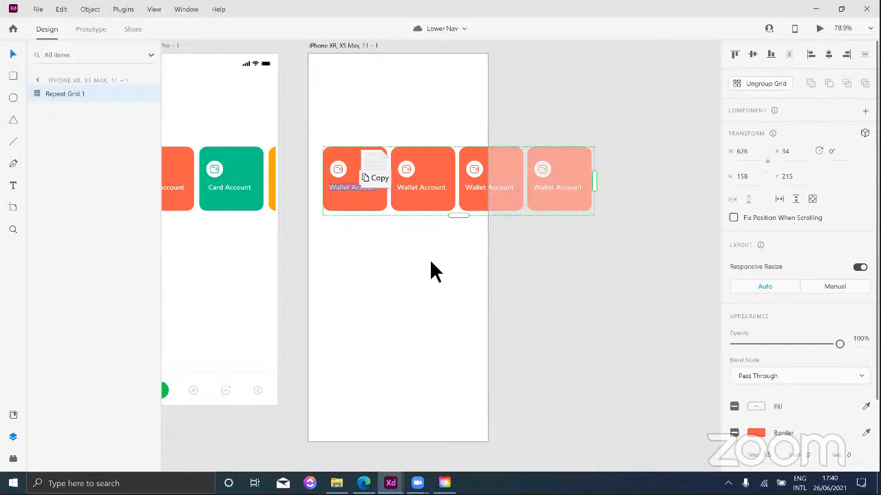
pyautogui.moveTo(372, 184); pyautogui.dragTo(372, 184)
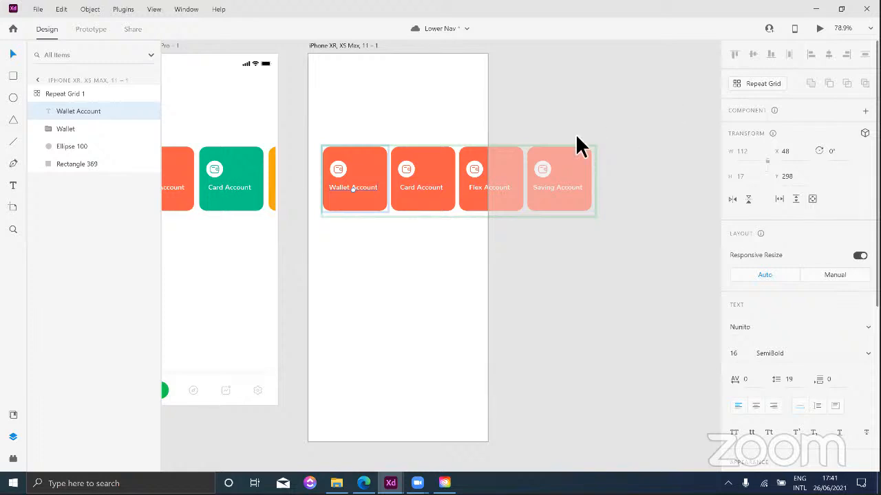
# Step: Ungroup the repeat grid and change the fill of the second card's background, Card Account, to blue
pyautogui.click(430, 161)
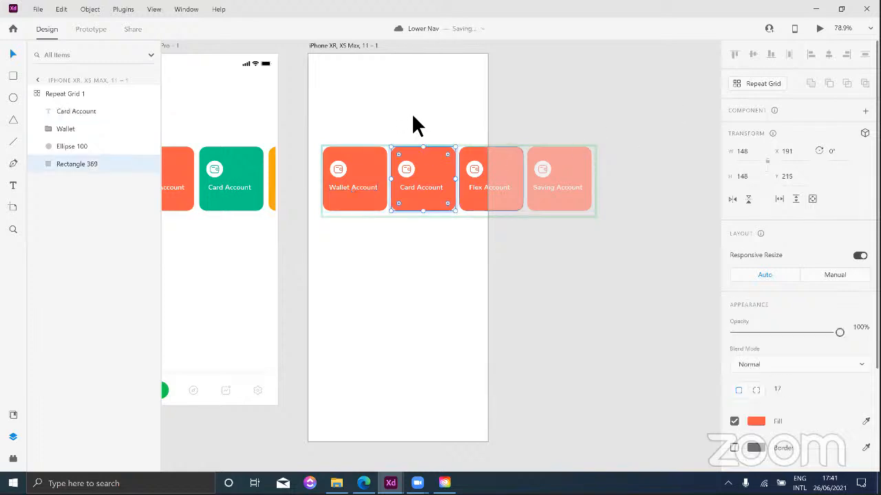
pyautogui.click(354, 146)
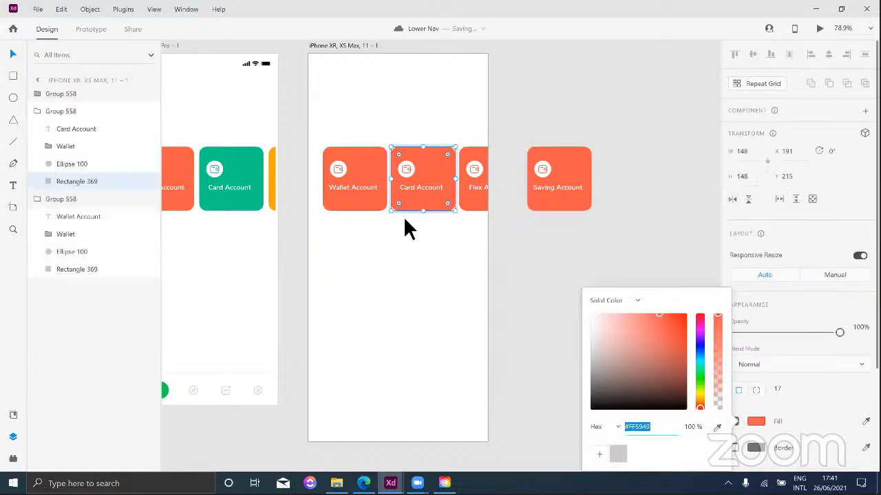
pyautogui.hotkey('ctrl', 'v')
pyautogui.press('Return')
pyautogui.click(405, 221)
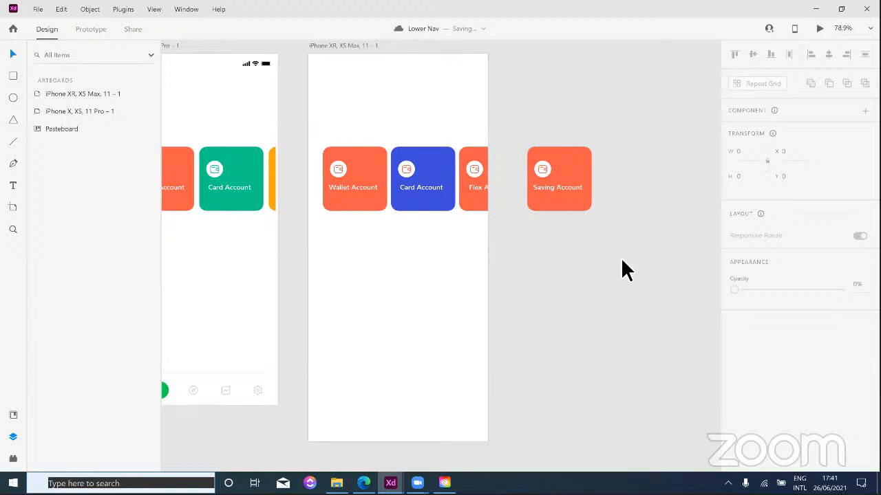
pyautogui.hotkey('ctrl', 'z')
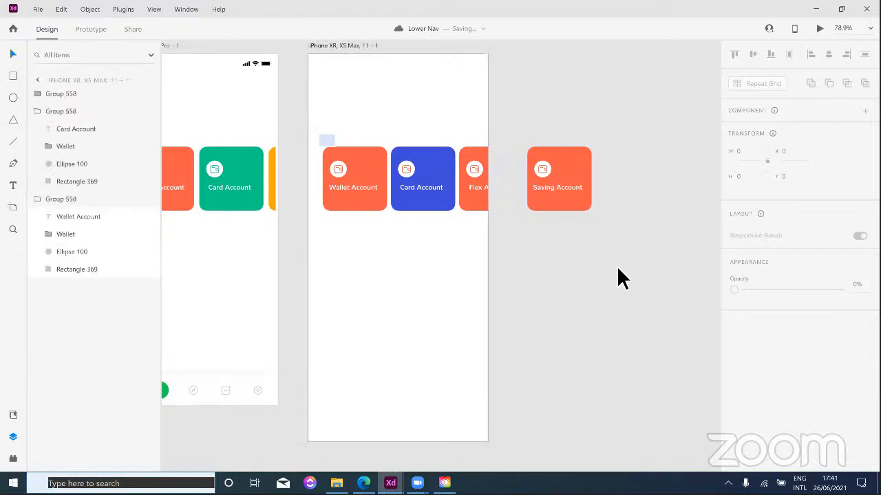
pyautogui.hotkey('ctrl', 'x')
pyautogui.hotkey('ctrl', 'v')
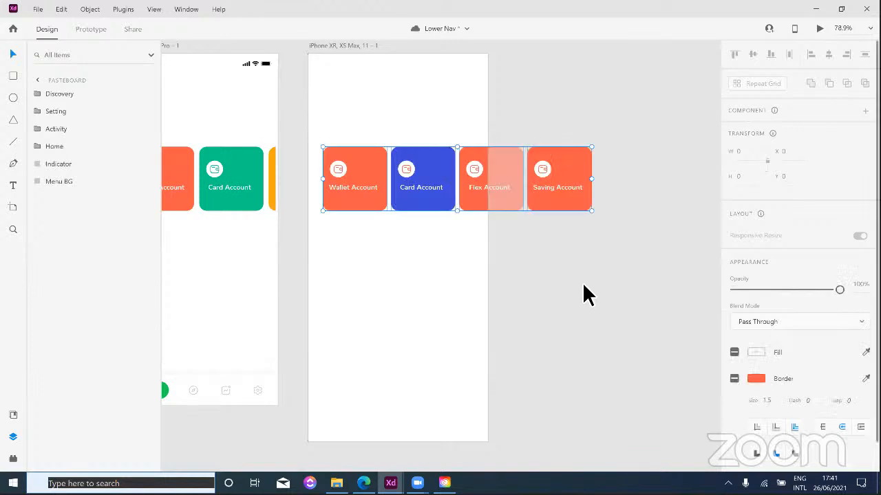
pyautogui.click(583, 286)
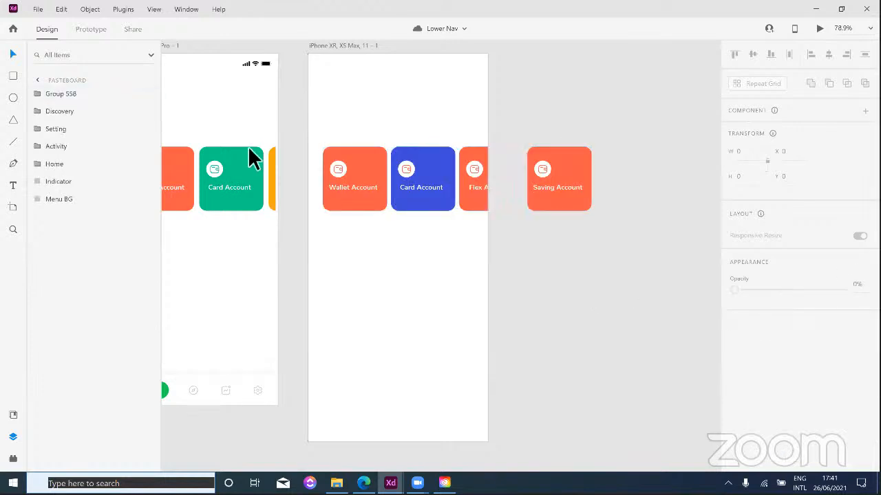
# Step: Preview the iPhone X, XS, 11 Pro artboard, scroll its row of account cards sideways, and close the preview
pyautogui.moveTo(326, 297); pyautogui.dragTo(488, 304)
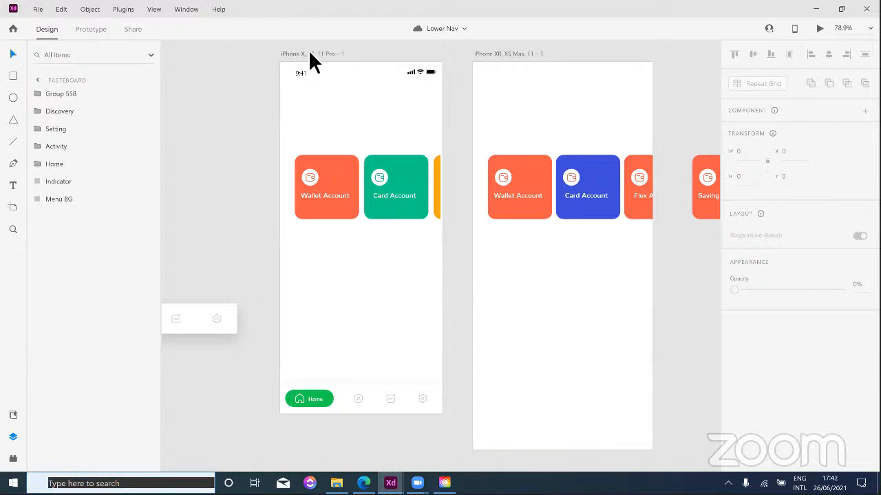
pyautogui.click(309, 54)
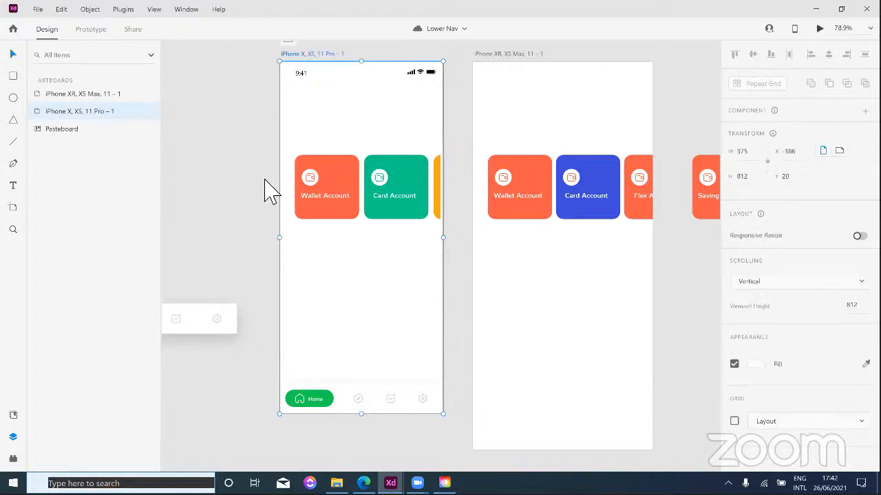
pyautogui.press('super+Down')
pyautogui.hotkey('ctrl', 'Return')
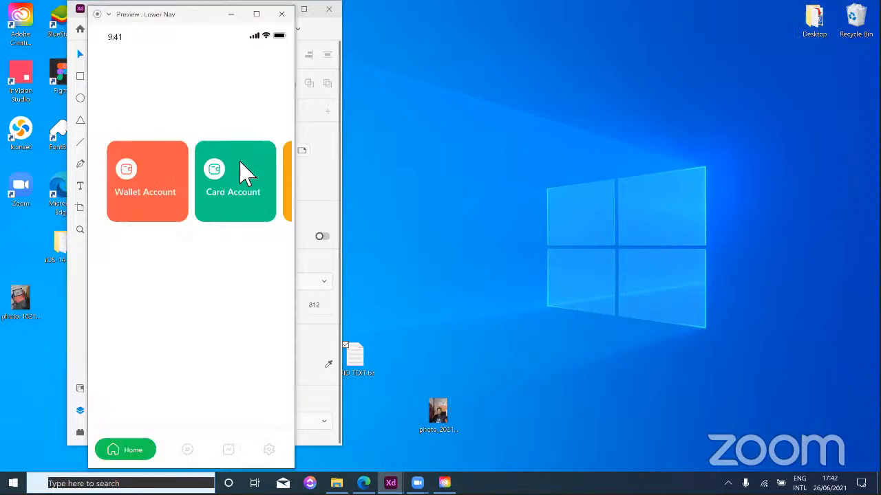
pyautogui.hscroll(5, 260, 171)
pyautogui.click(282, 13)
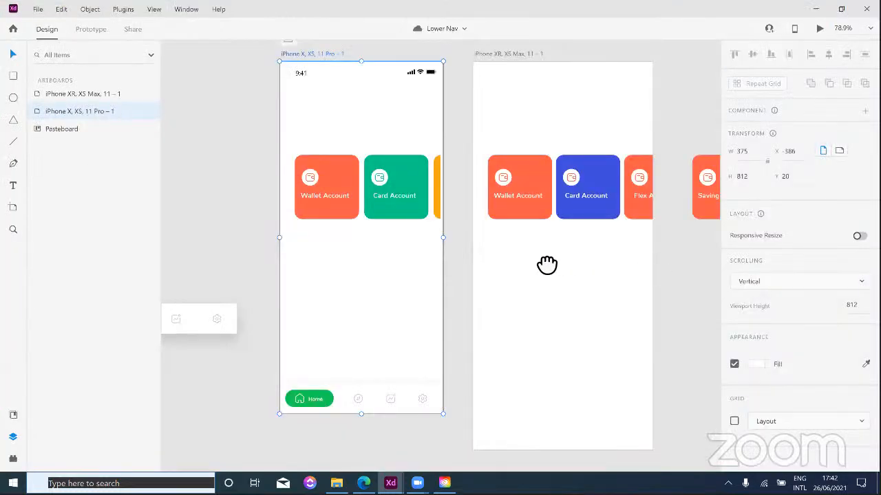
# Step: Make the four account cards on the iPhone XR artboard a horizontal scroll group and narrow its viewport to 360 wide, inside the artboard's edge
pyautogui.moveTo(547, 266); pyautogui.dragTo(544, 293)
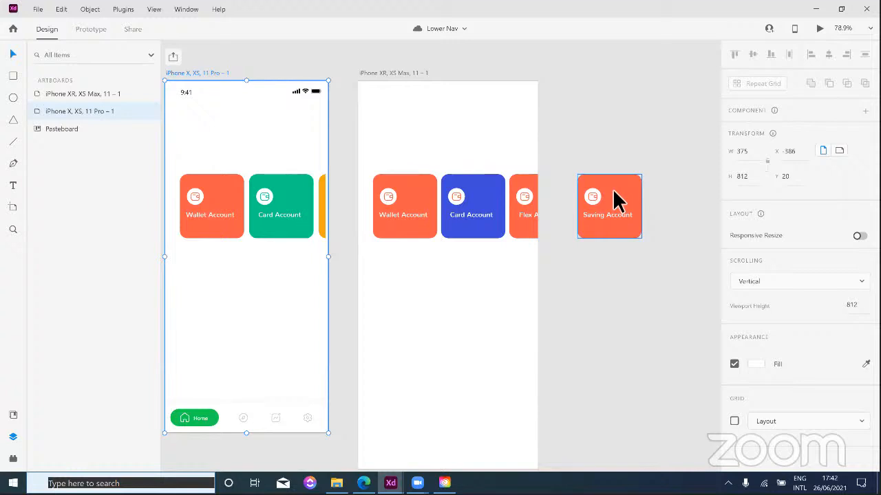
pyautogui.click(374, 171)
pyautogui.moveTo(490, 239); pyautogui.dragTo(631, 254)
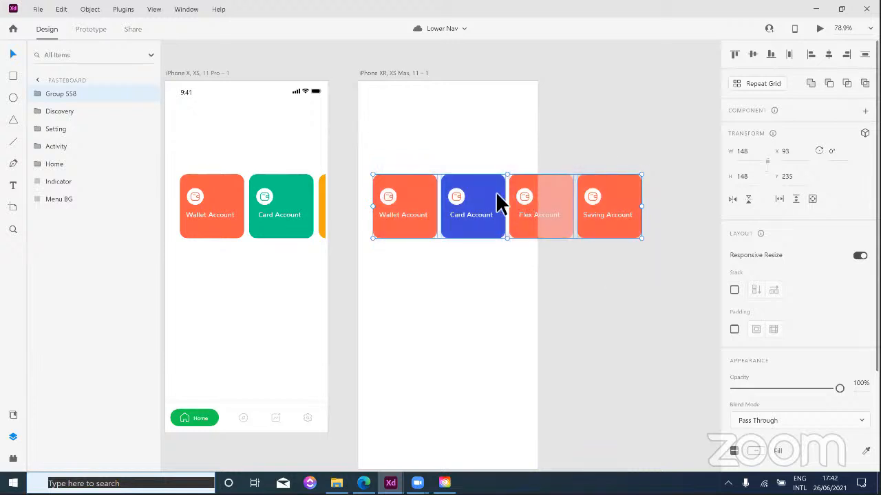
pyautogui.click(519, 301)
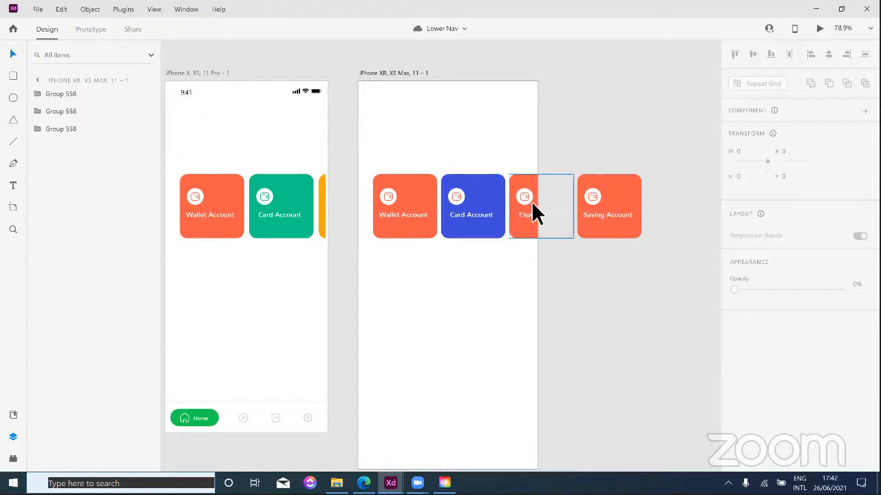
pyautogui.moveTo(371, 156); pyautogui.dragTo(645, 239)
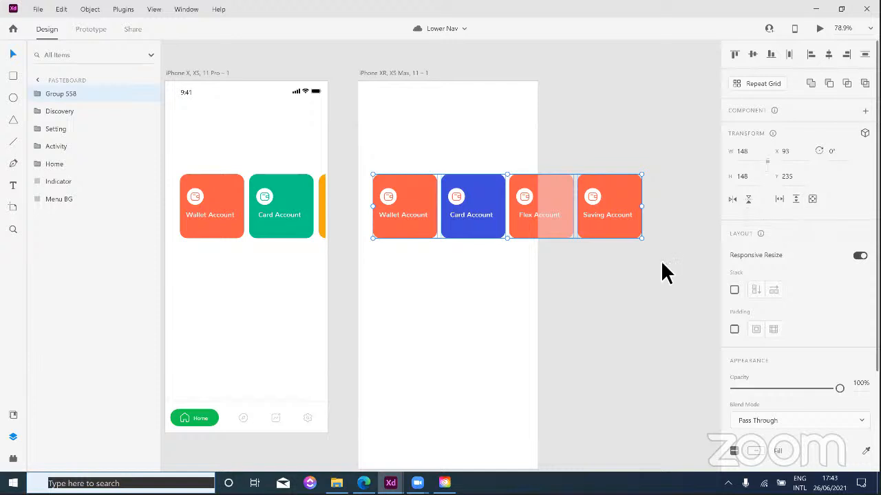
pyautogui.click(780, 201)
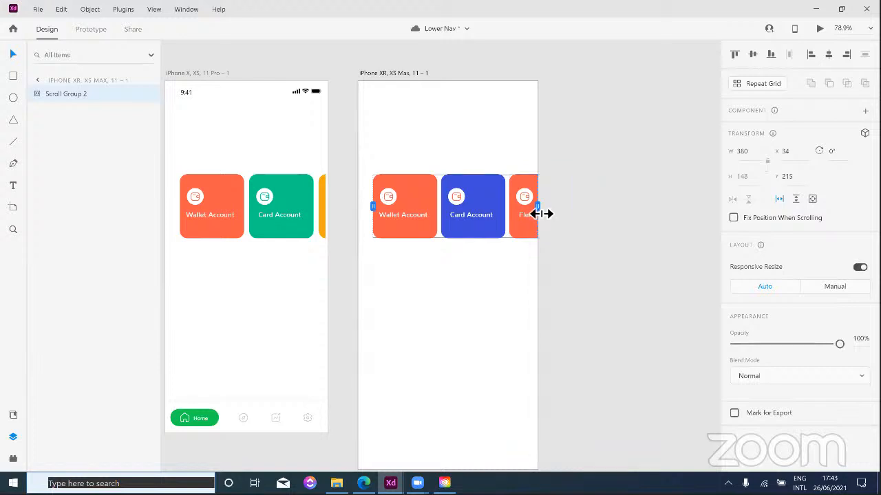
pyautogui.moveTo(538, 213); pyautogui.dragTo(530, 215)
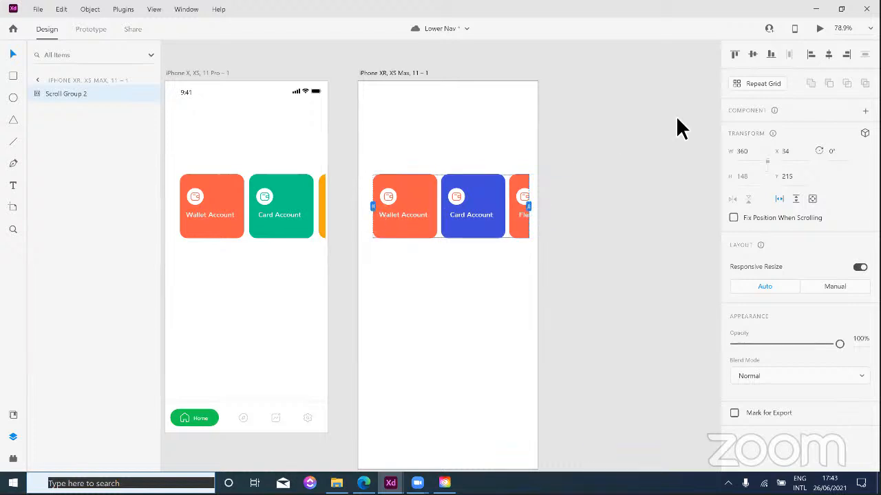
# Step: Preview the iPhone XR artboard at full size, swipe the account cards sideways both ways, and close the preview
pyautogui.click(818, 29)
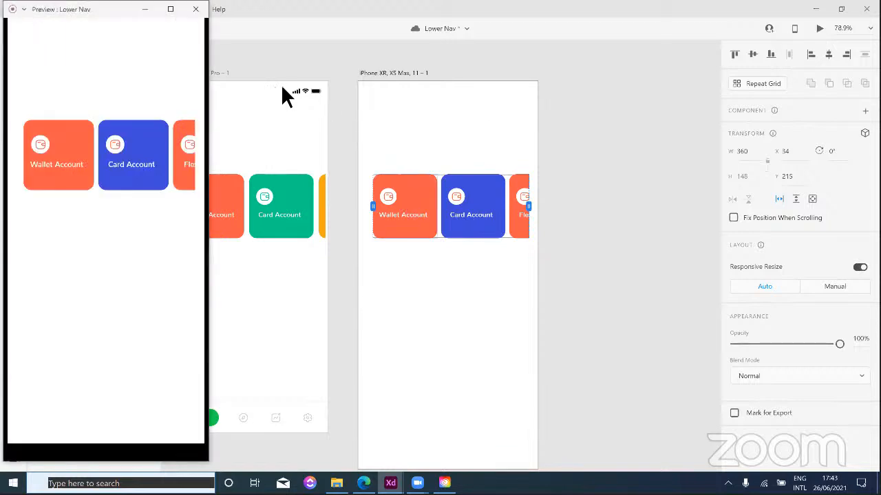
pyautogui.click(171, 9)
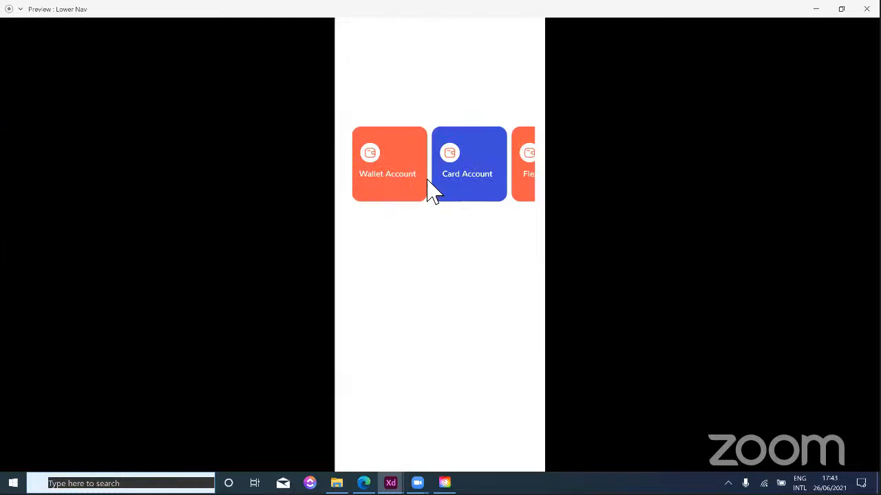
pyautogui.moveTo(482, 172); pyautogui.dragTo(352, 187)
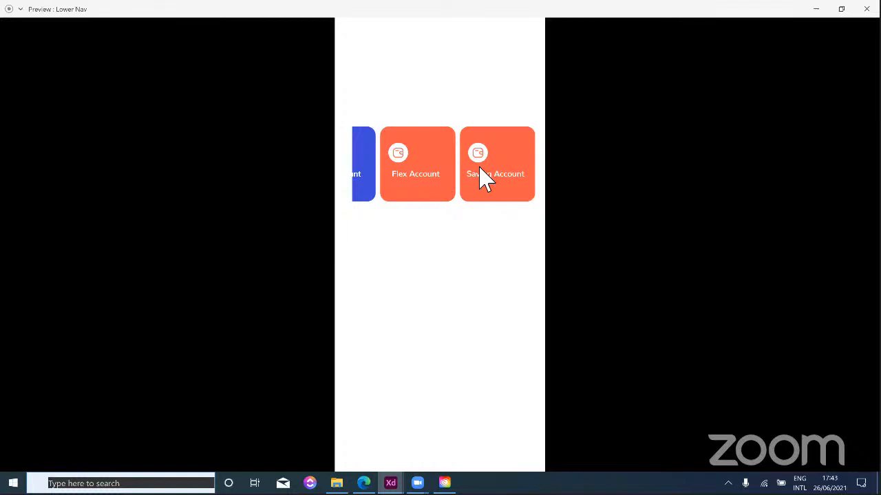
pyautogui.moveTo(481, 167); pyautogui.dragTo(525, 170)
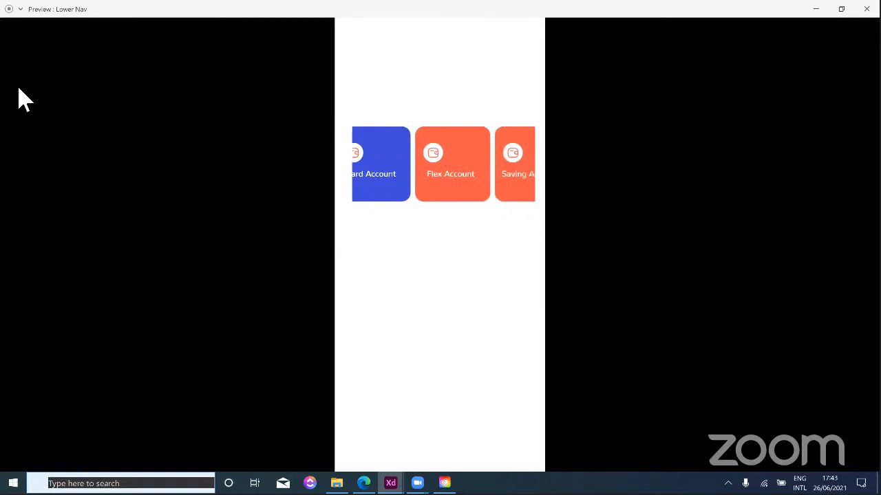
pyautogui.click(867, 9)
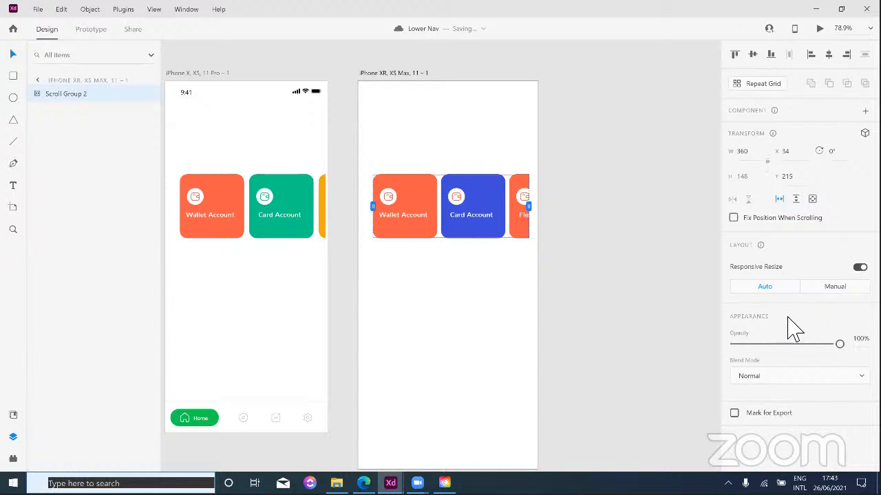
# Step: Draw a rectangle about 303 by 97 below the cards on the iPhone XR artboard, with no border, a red fill and corner radius 10
pyautogui.scroll(-1, 740, 338)
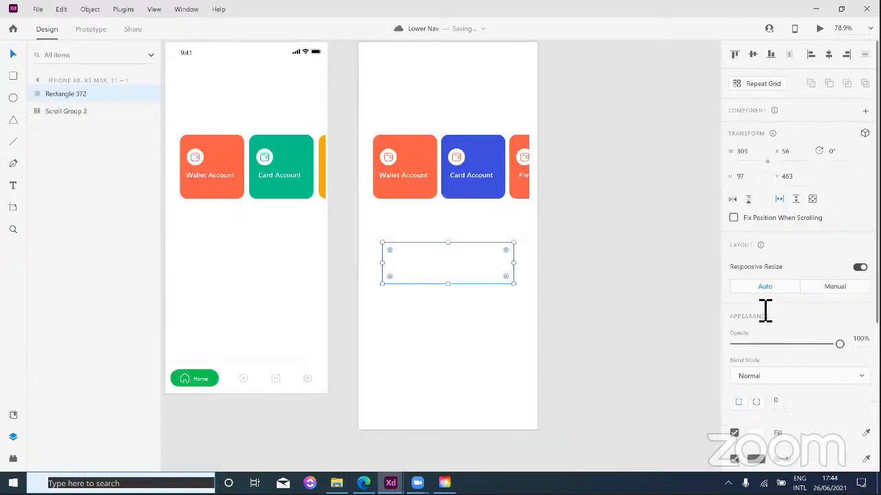
pyautogui.scroll(-3, 764, 322)
pyautogui.click(734, 329)
pyautogui.click(756, 303)
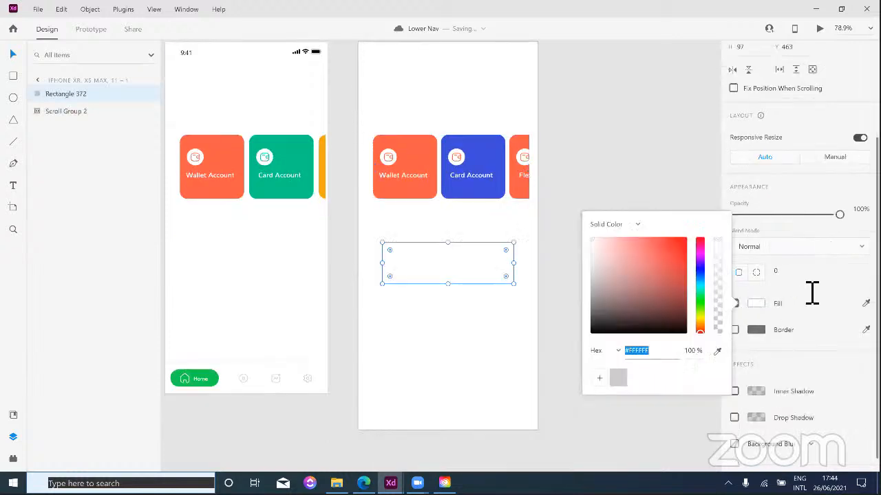
pyautogui.click(673, 251)
pyautogui.click(468, 304)
pyautogui.scroll(-1, 770, 341)
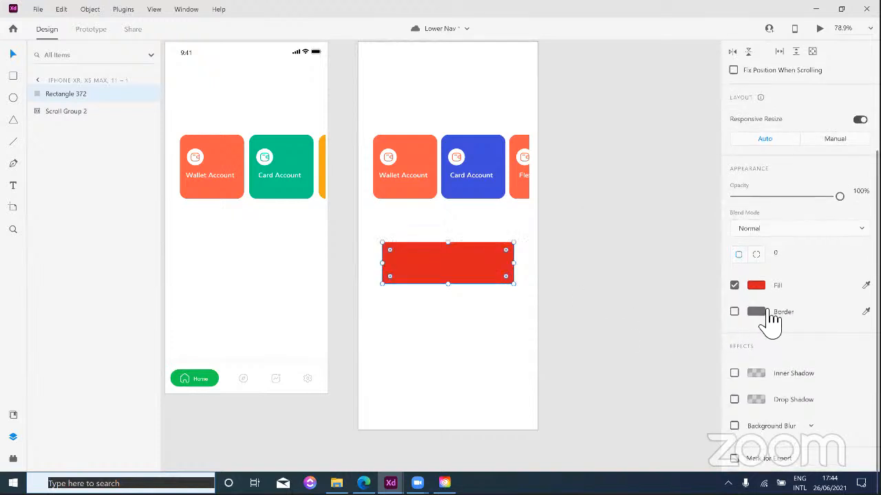
pyautogui.click(787, 260)
pyautogui.write('10')
pyautogui.press('Tab')
# Step: Turn the red rectangle into a repeat grid of five stacked rectangles and narrow their gaps, about 303 by 537 overall
pyautogui.scroll(2, 677, 180)
pyautogui.scroll(1, 796, 138)
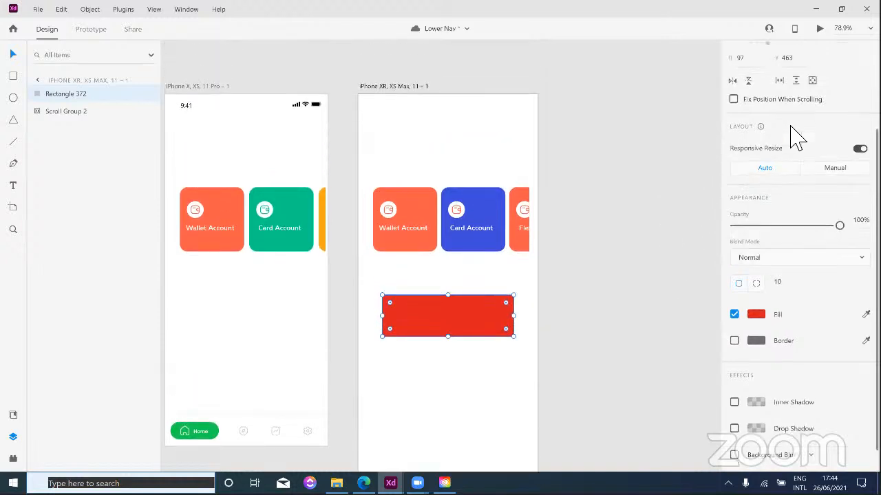
pyautogui.scroll(3, 796, 137)
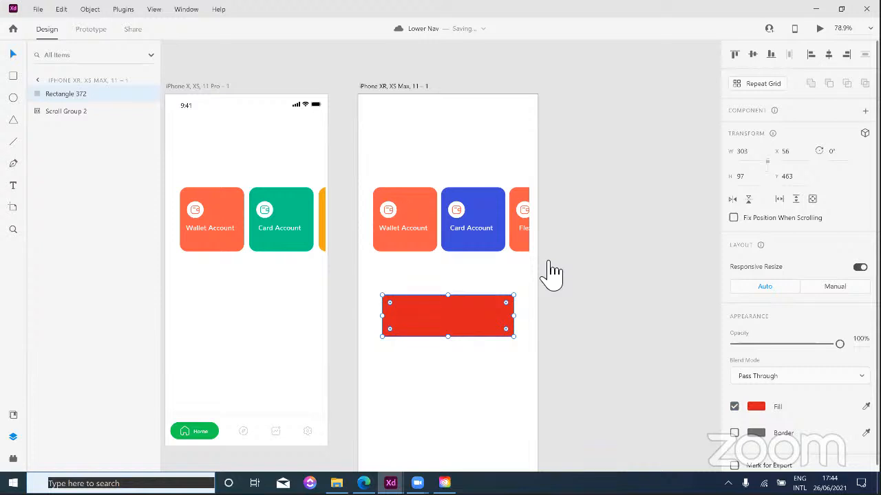
pyautogui.hotkey('ctrl', 'r')
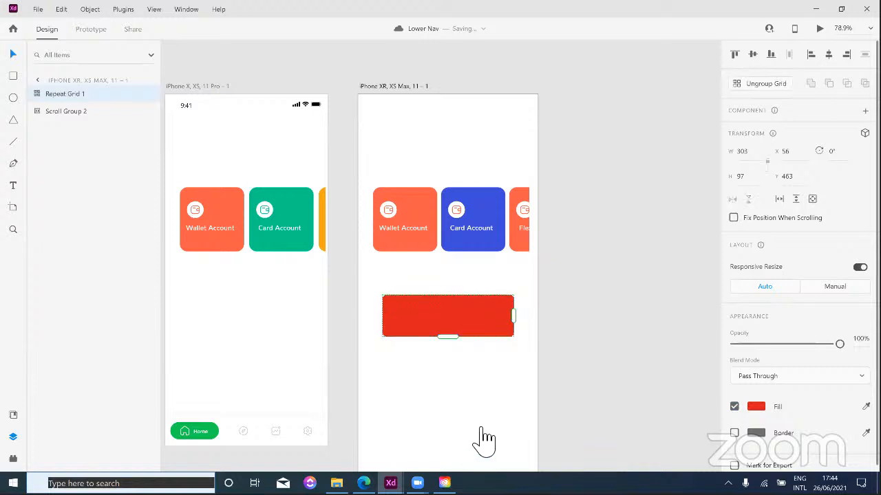
pyautogui.moveTo(448, 337); pyautogui.dragTo(471, 389)
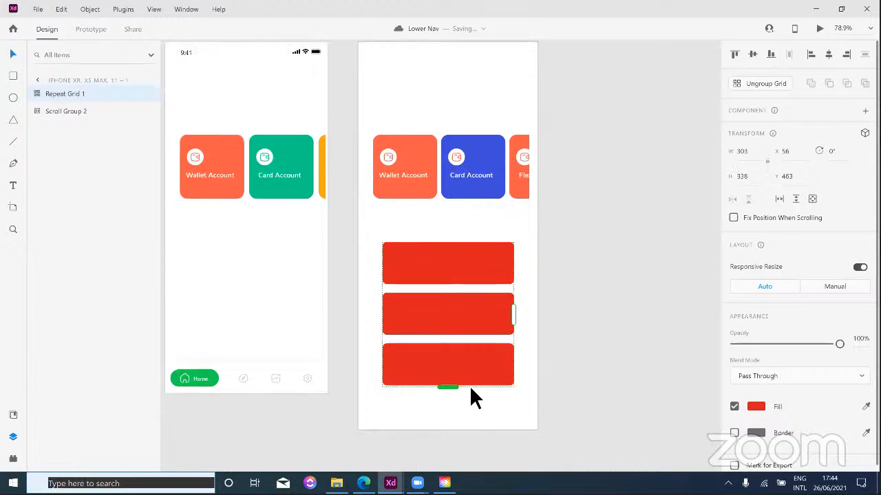
pyautogui.moveTo(471, 388); pyautogui.dragTo(471, 407)
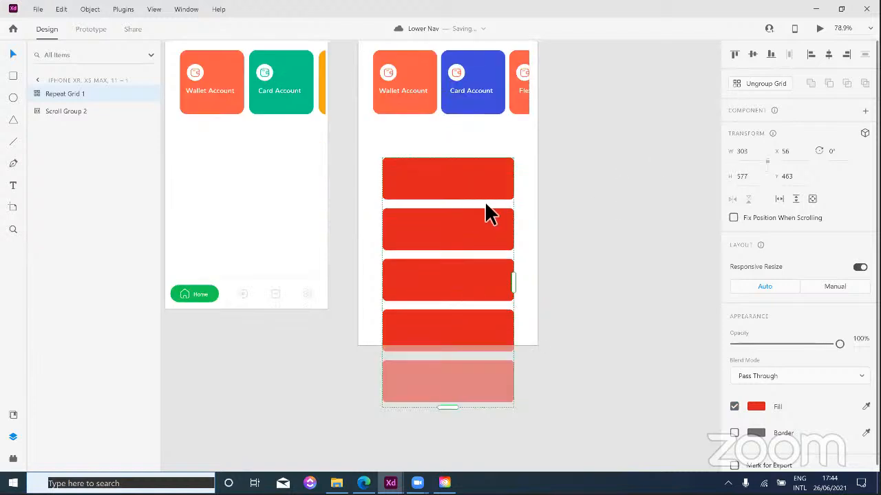
pyautogui.moveTo(486, 200)
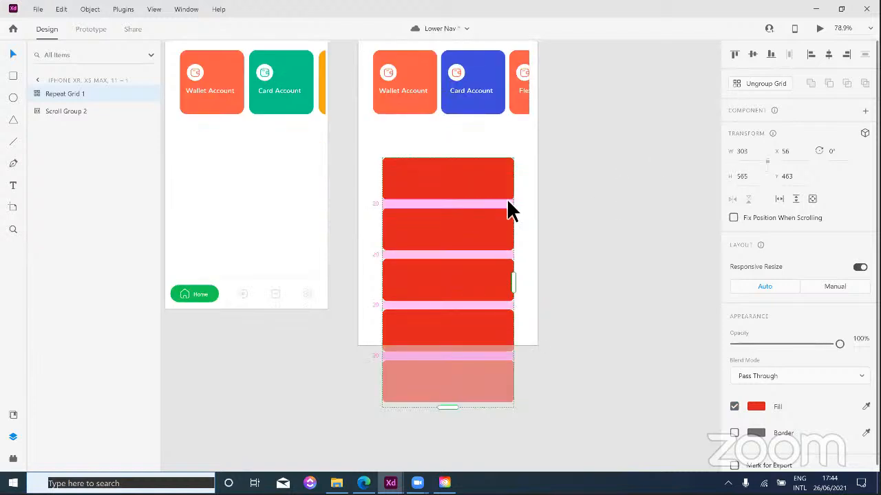
pyautogui.moveTo(507, 199); pyautogui.dragTo(507, 194)
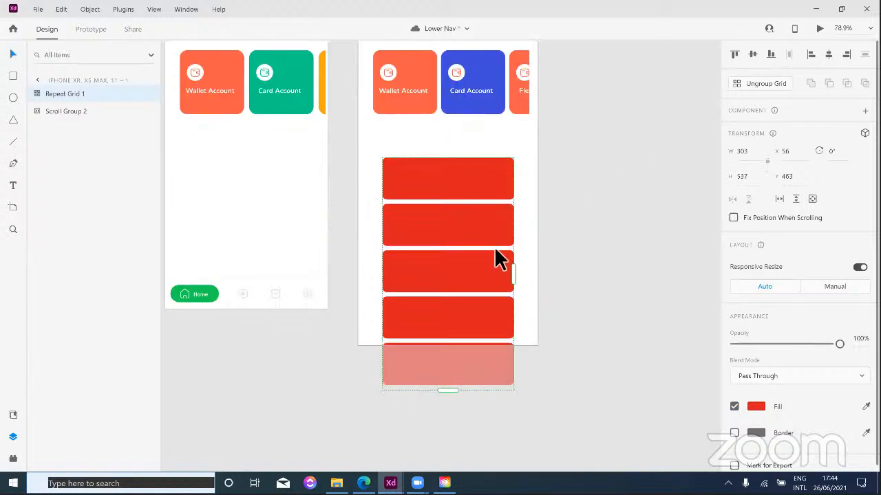
# Step: Make the red grid a vertical scroll group about 345 high, showing three rectangles just below the account cards at X 49, Y 374
pyautogui.click(795, 199)
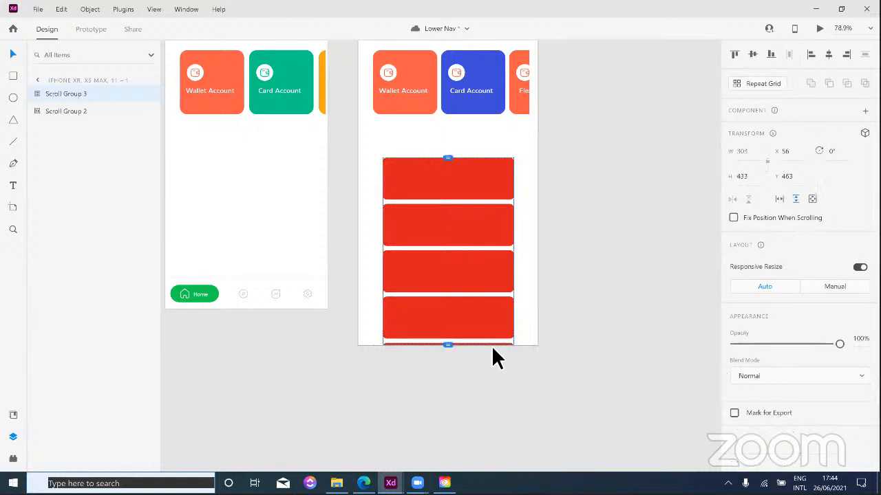
pyautogui.moveTo(454, 326); pyautogui.dragTo(454, 301)
pyautogui.moveTo(460, 251); pyautogui.dragTo(461, 220)
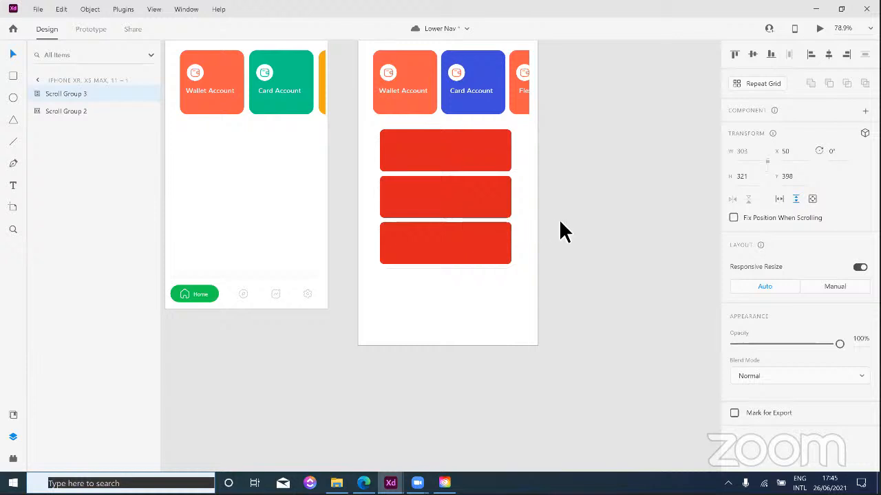
pyautogui.press('Left')
pyautogui.scroll(3, 559, 220)
pyautogui.scroll(3, 560, 223)
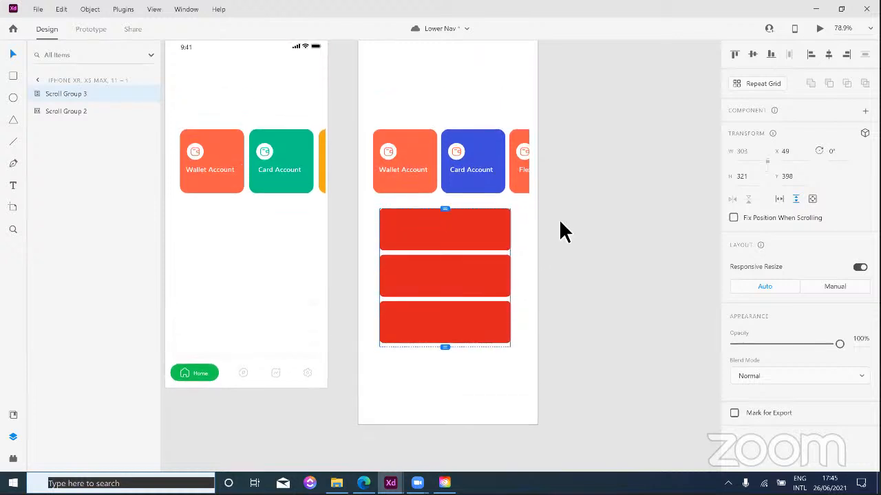
pyautogui.scroll(-1, 427, 117)
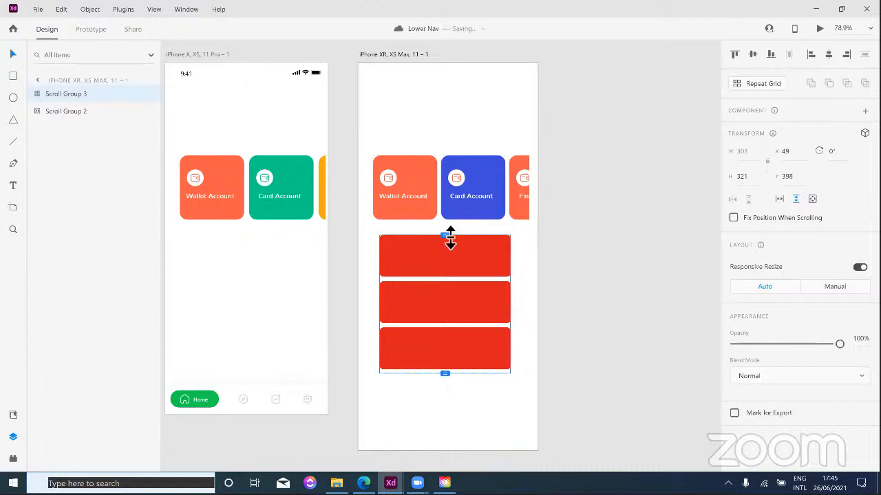
pyautogui.moveTo(451, 235); pyautogui.dragTo(451, 225)
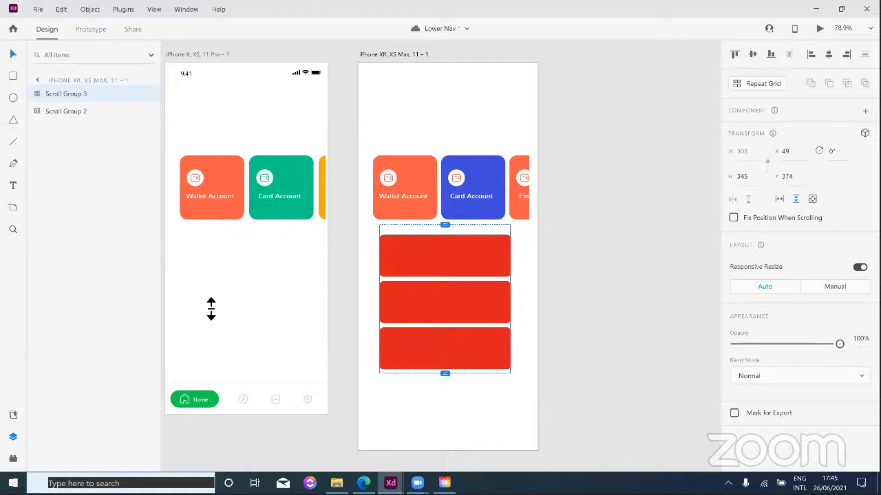
# Step: Preview the iPhone XR artboard, scroll the red rectangles vertically within their group, and return to the design
pyautogui.hotkey('ctrl', 'Return')
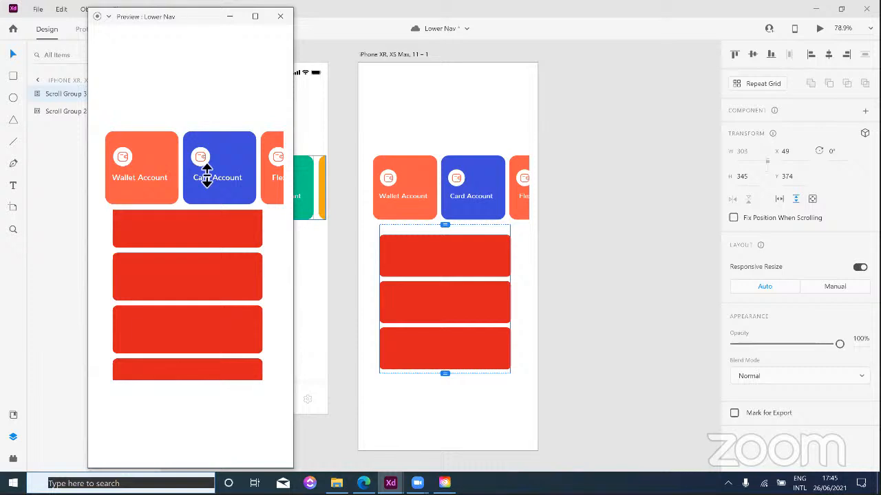
pyautogui.scroll(-2, 206, 172)
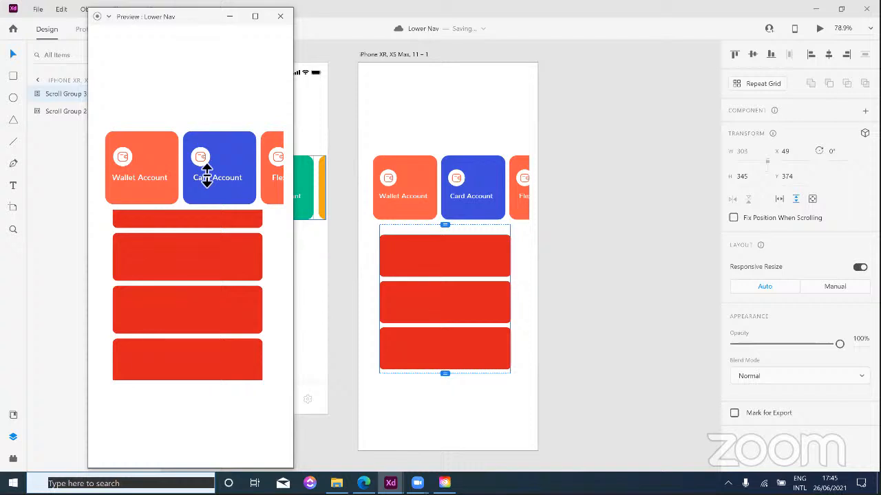
pyautogui.click(457, 383)
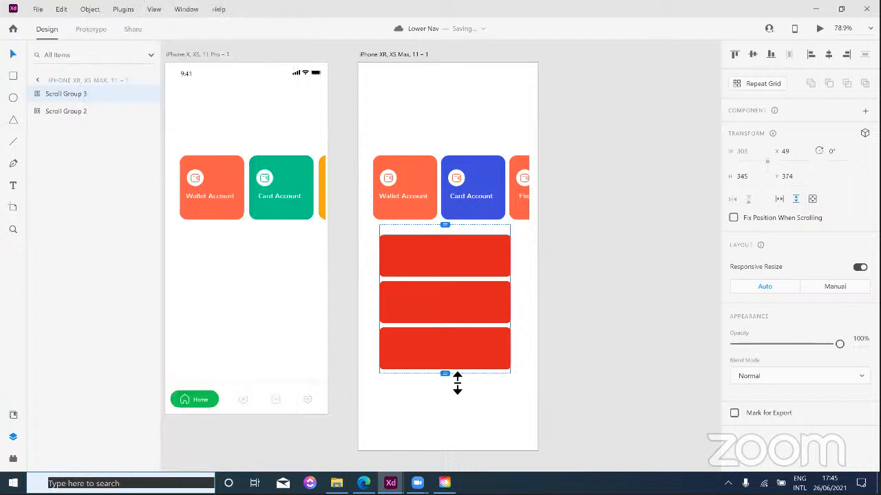
# Step: Delete the vertical scroll group of red rectangles from the iPhone XR artboard
pyautogui.moveTo(458, 383); pyautogui.dragTo(466, 368)
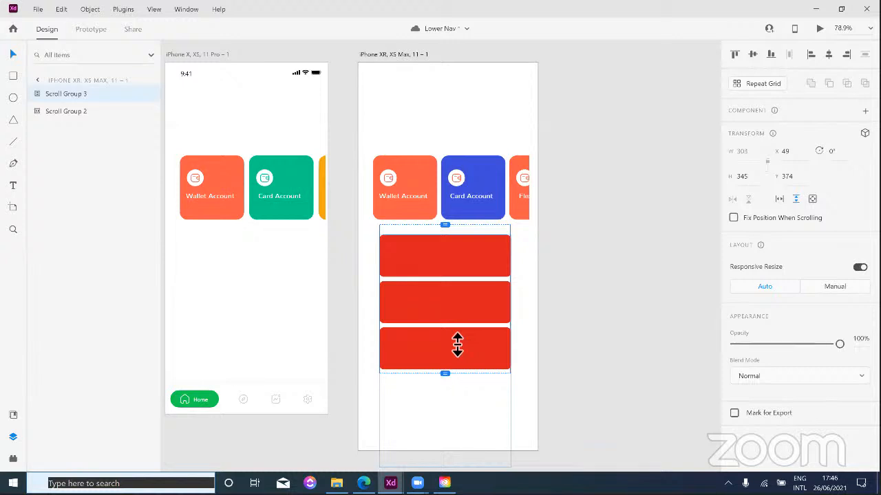
pyautogui.press('Delete')
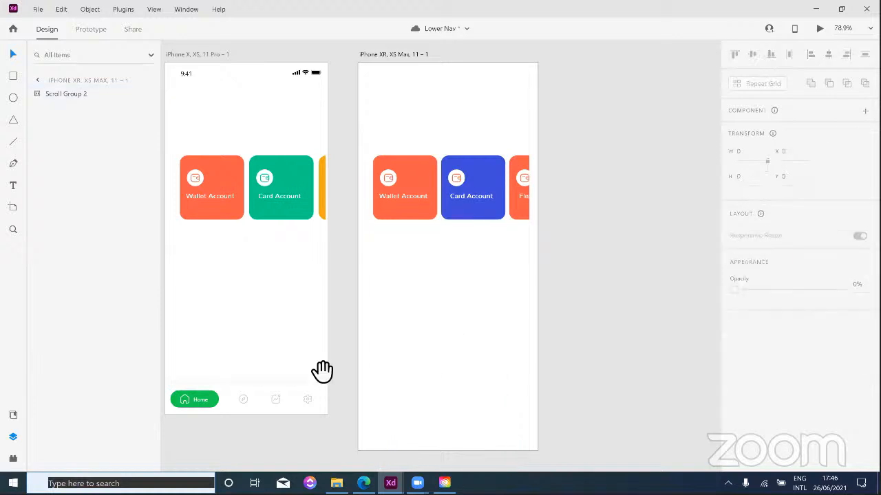
# Step: Save the Lower Nav document, preview the iPhone XR, XS Max artboard and return to the design
pyautogui.moveTo(323, 335); pyautogui.dragTo(380, 299)
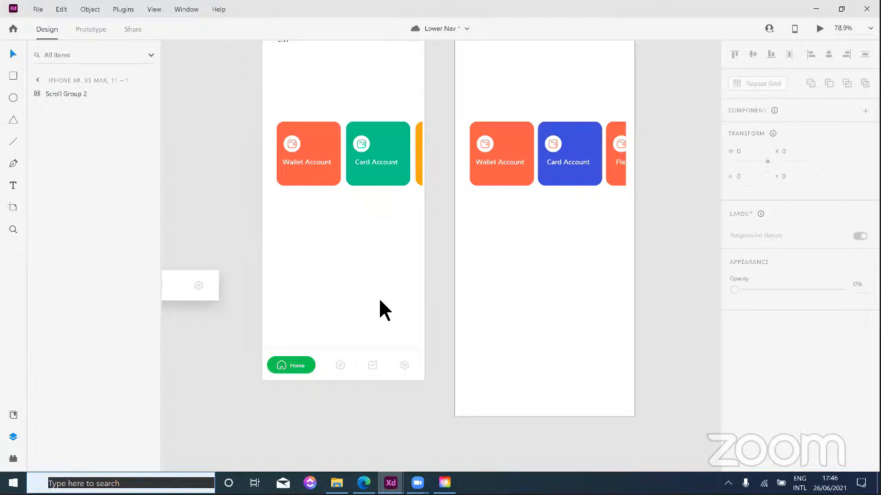
pyautogui.hotkey('ctrl', 's')
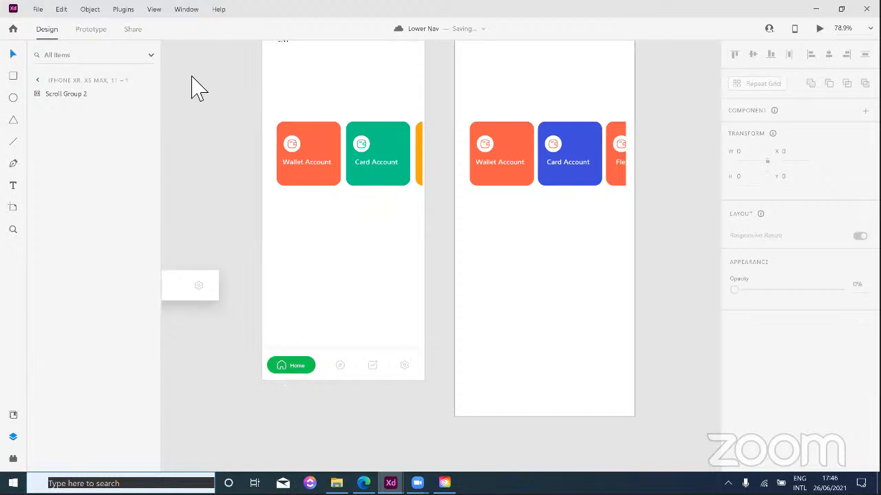
pyautogui.hotkey('ctrl', 'Return')
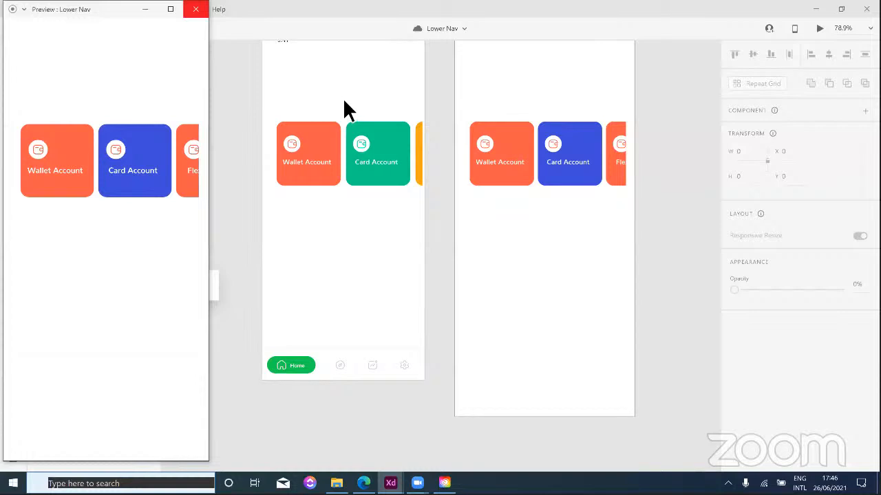
pyautogui.click(196, 9)
pyautogui.scroll(1, 298, 81)
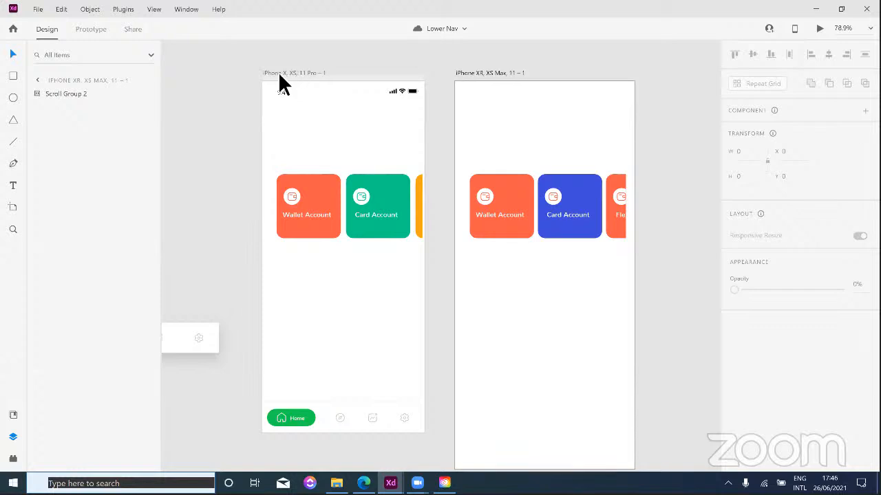
# Step: Preview the iPhone X, XS, 11 Pro artboard and cycle its bottom navigation through Discover, Activity, Setting and back to Home
pyautogui.click(279, 97)
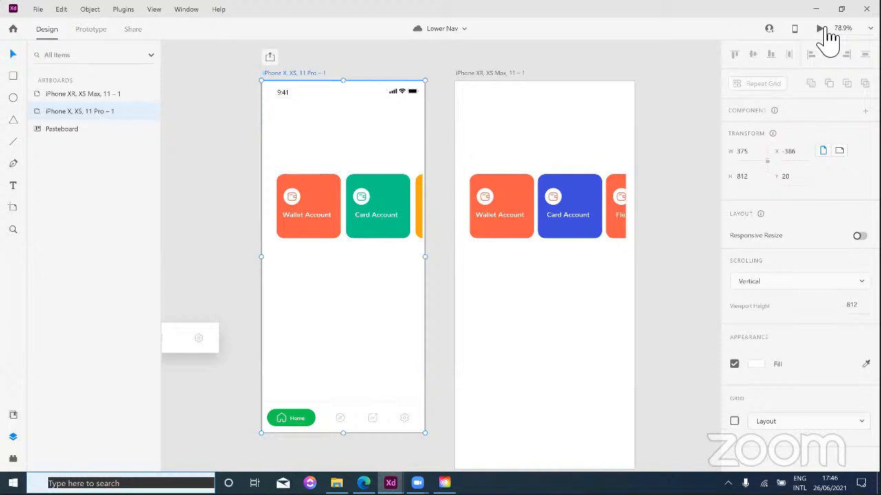
pyautogui.click(823, 30)
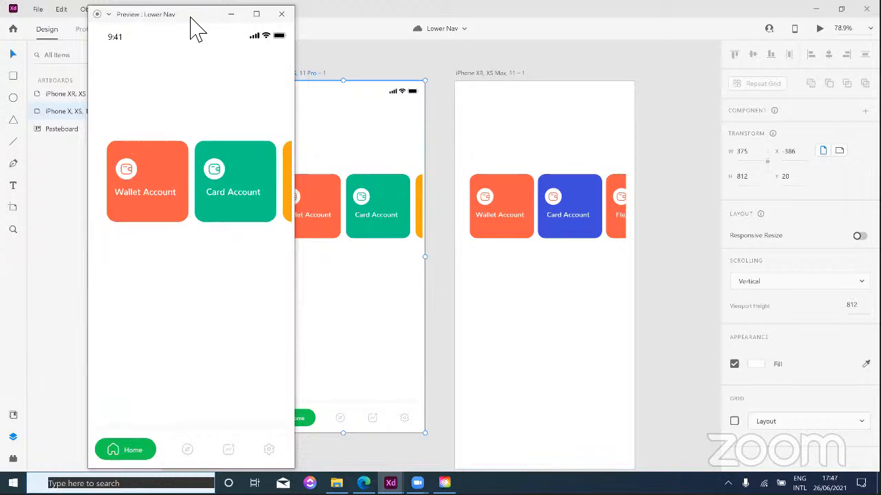
pyautogui.moveTo(166, 14); pyautogui.dragTo(460, 9)
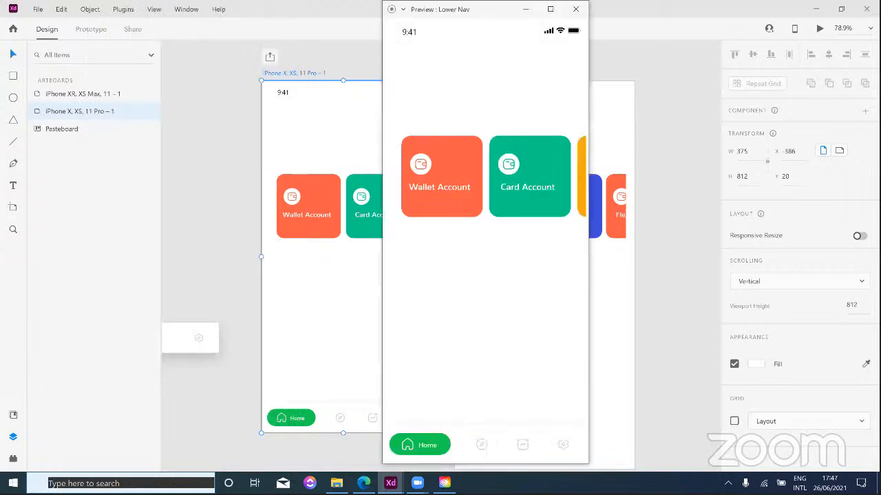
pyautogui.click(484, 448)
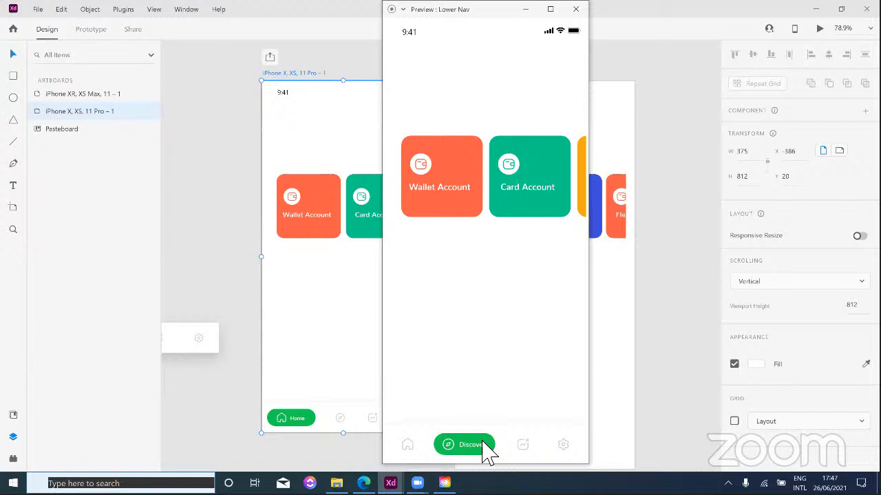
pyautogui.click(528, 452)
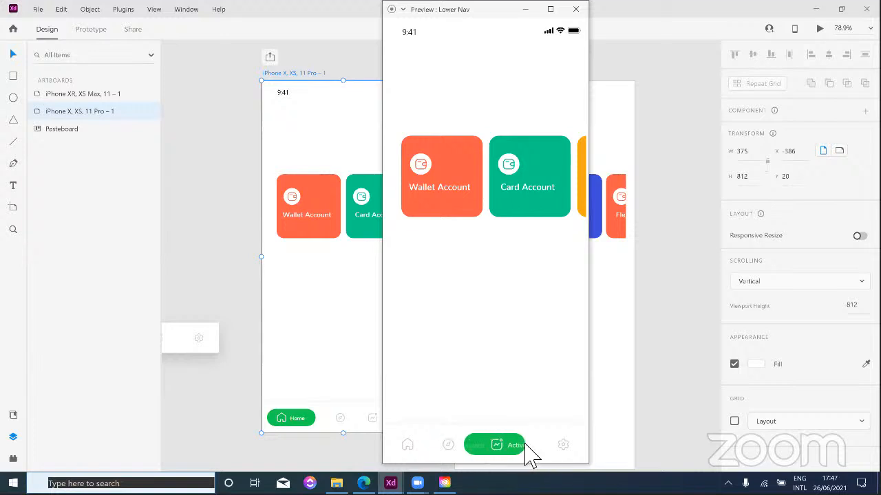
pyautogui.click(574, 448)
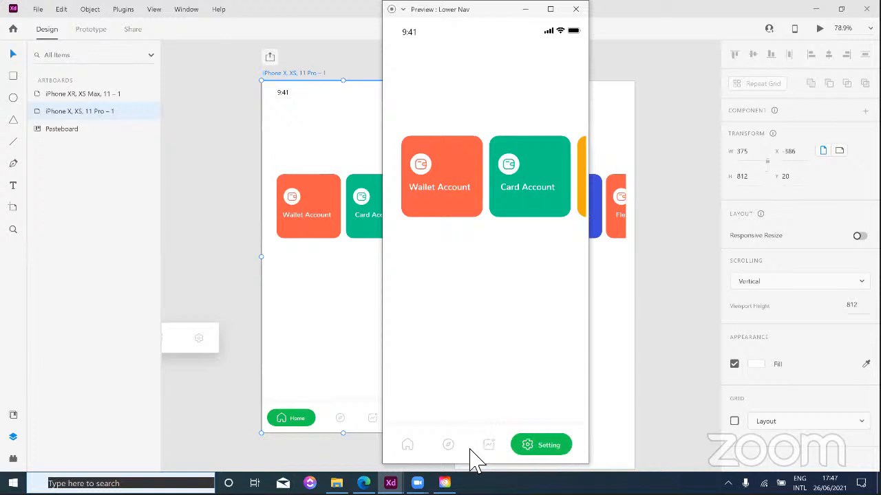
pyautogui.click(415, 448)
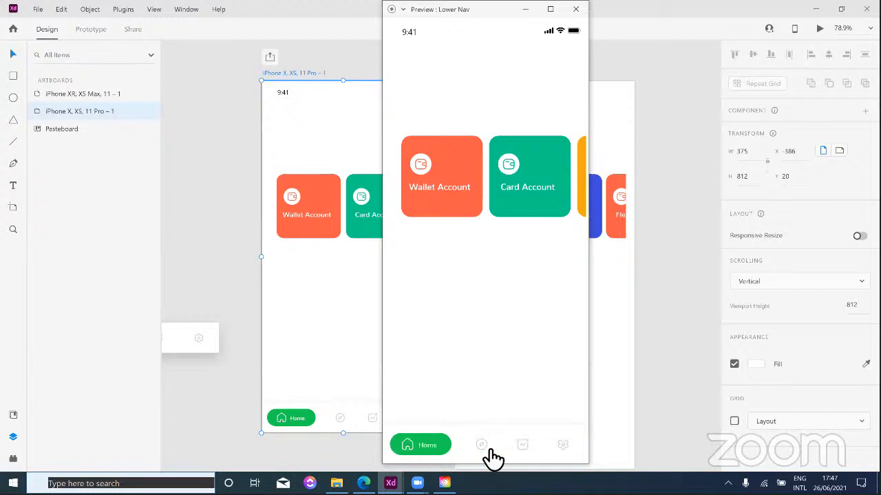
# Step: Test switching back and forth between the Discover, Activity and Setting navigation items, finishing on Activity, and close the preview
pyautogui.click(486, 454)
pyautogui.click(524, 452)
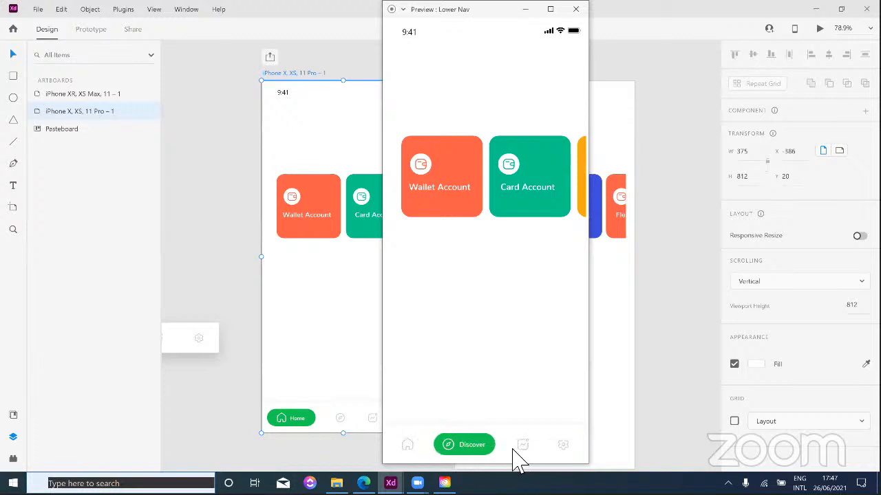
pyautogui.click(458, 450)
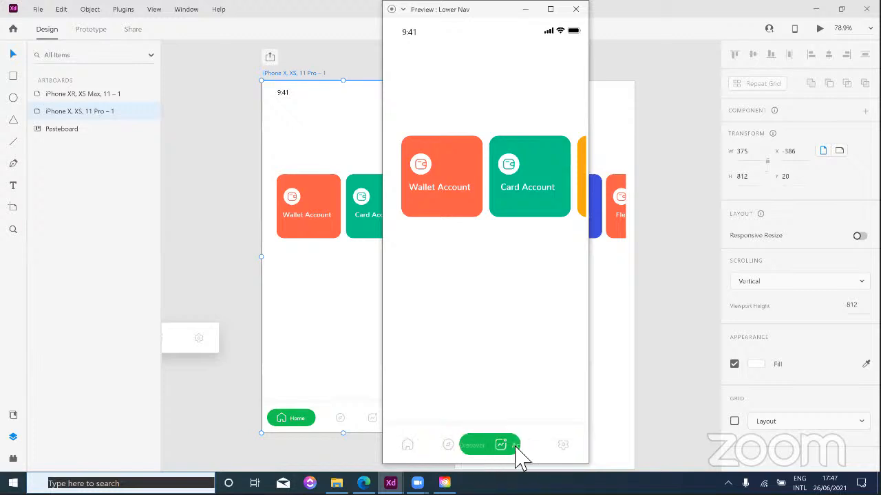
pyautogui.click(558, 457)
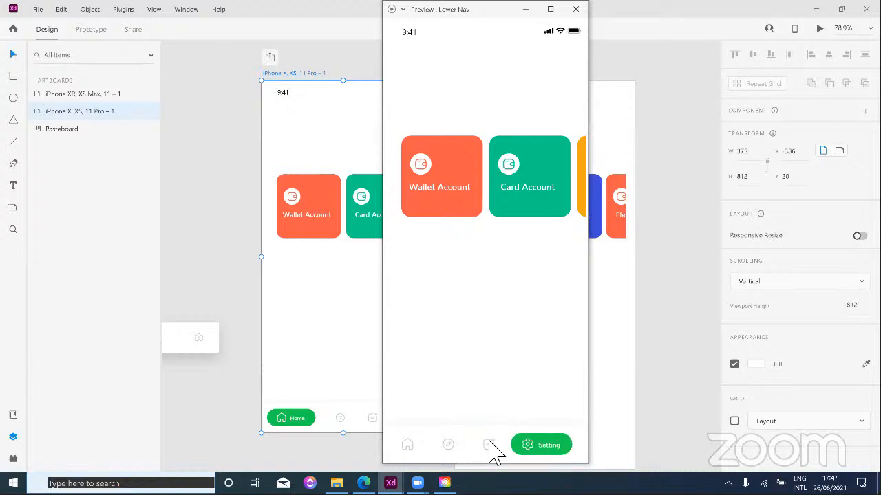
pyautogui.click(491, 452)
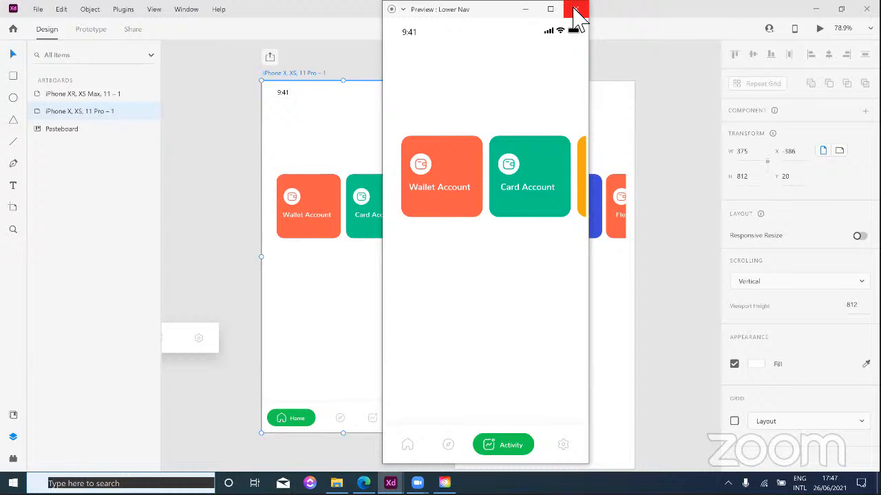
pyautogui.click(575, 11)
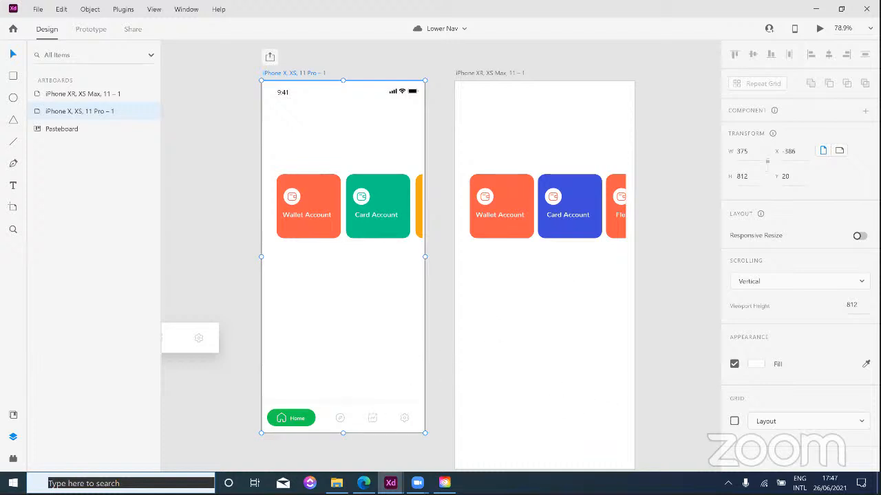
# Step: Show the installed plugins and browse the full plugin catalogue in the Creative Cloud Desktop marketplace
pyautogui.scroll(-3, 440, 275)
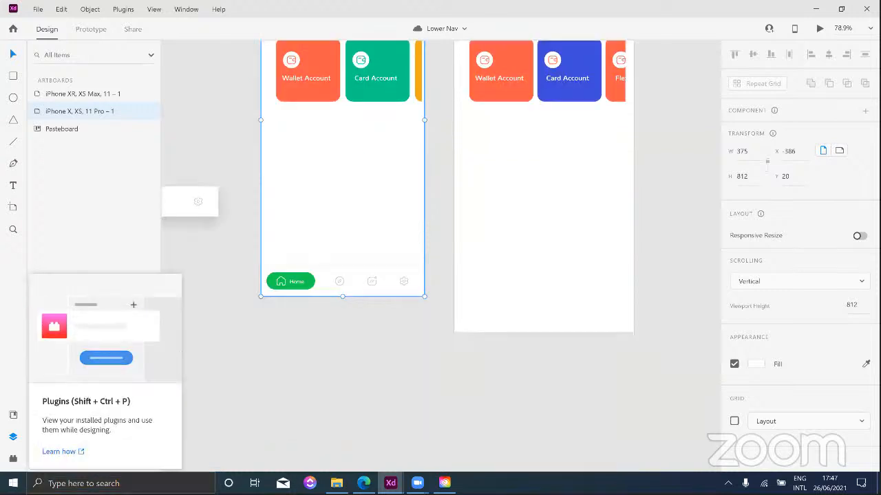
pyautogui.click(13, 458)
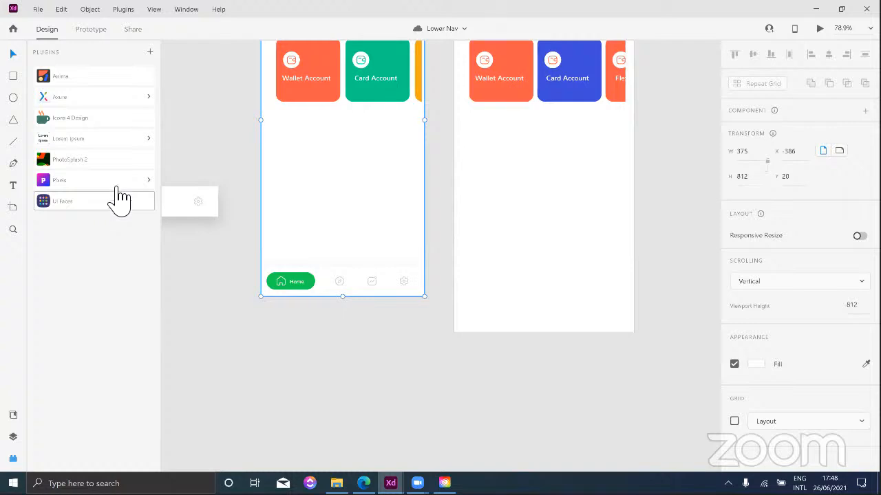
pyautogui.click(158, 51)
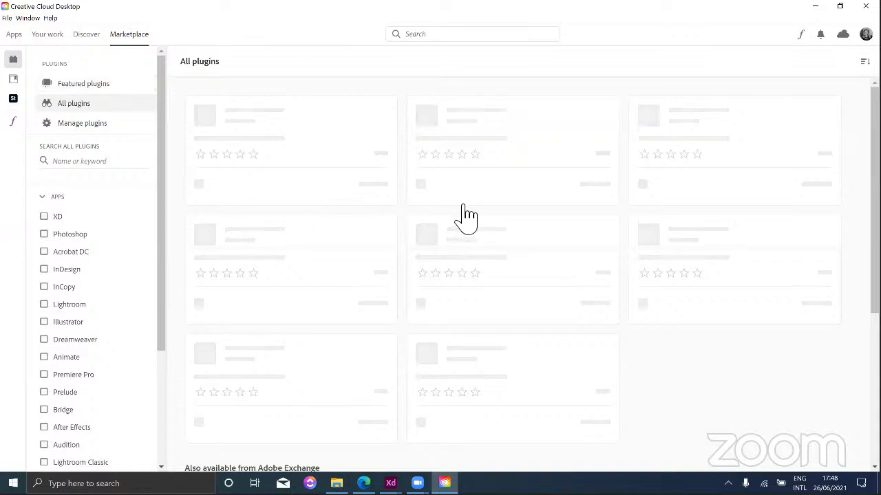
pyautogui.scroll(-1, 470, 217)
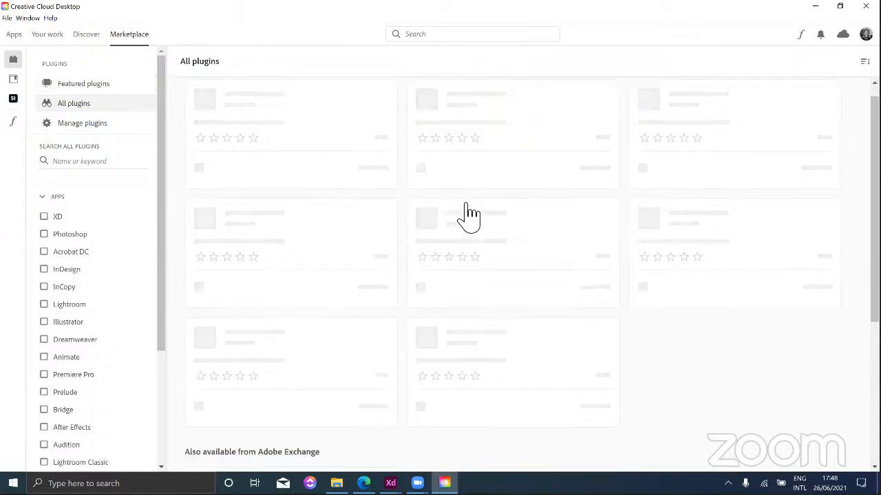
pyautogui.scroll(1, 471, 218)
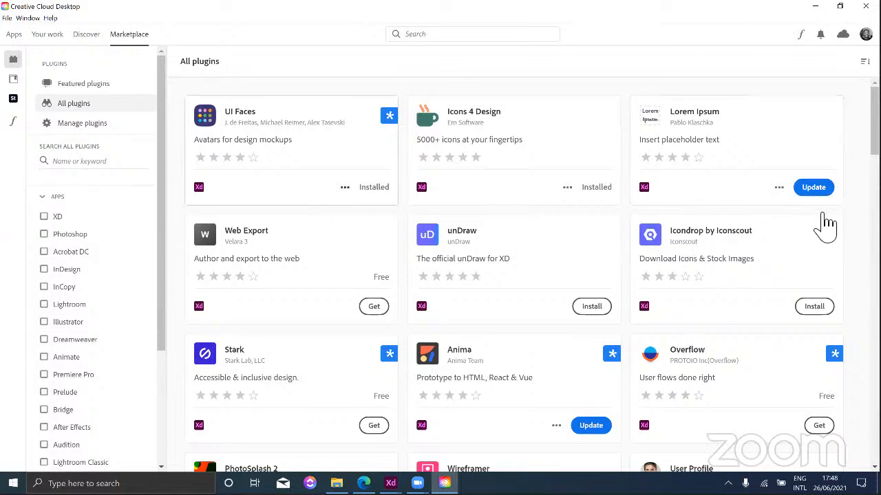
pyautogui.scroll(-3, 832, 323)
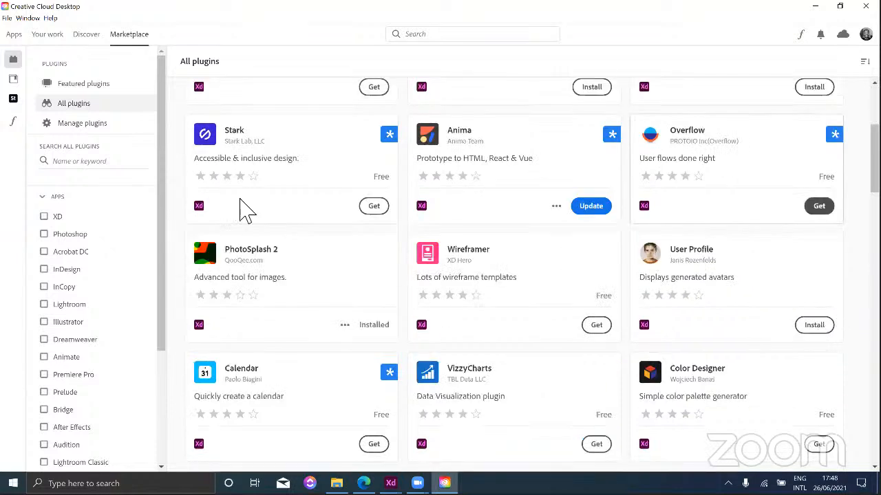
pyautogui.scroll(-2, 467, 217)
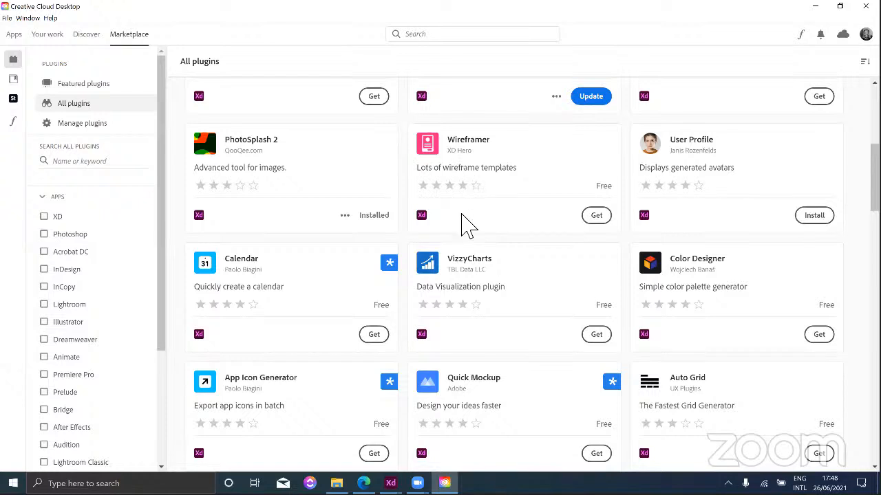
pyautogui.scroll(-3, 472, 216)
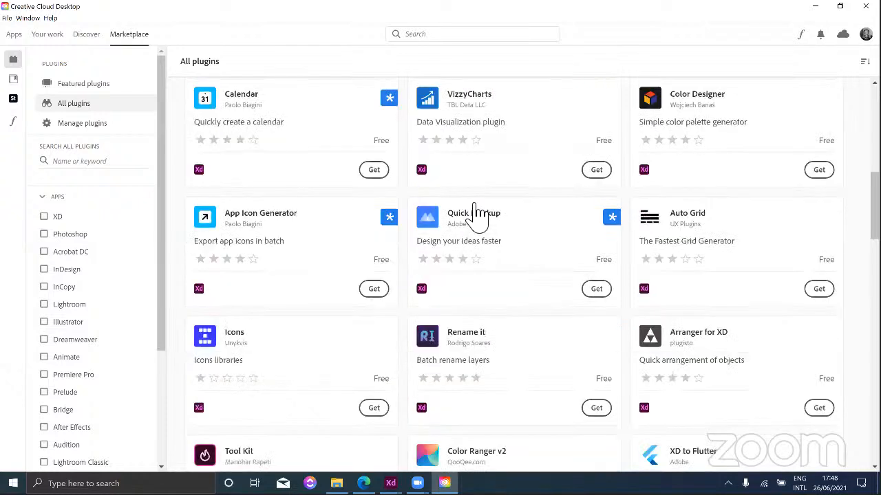
pyautogui.scroll(2, 482, 216)
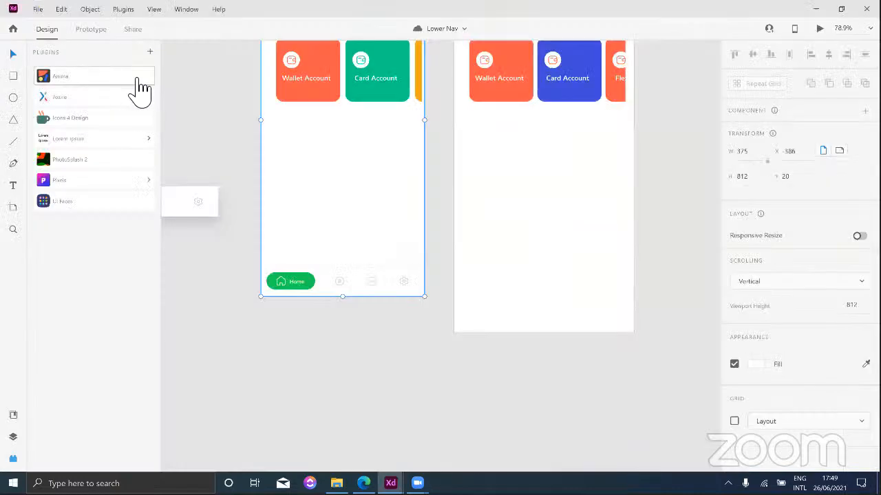
# Step: Open plugin management in Creative Cloud Desktop, show the management options for Icons 4 Design, and return to Adobe XD
pyautogui.click(153, 88)
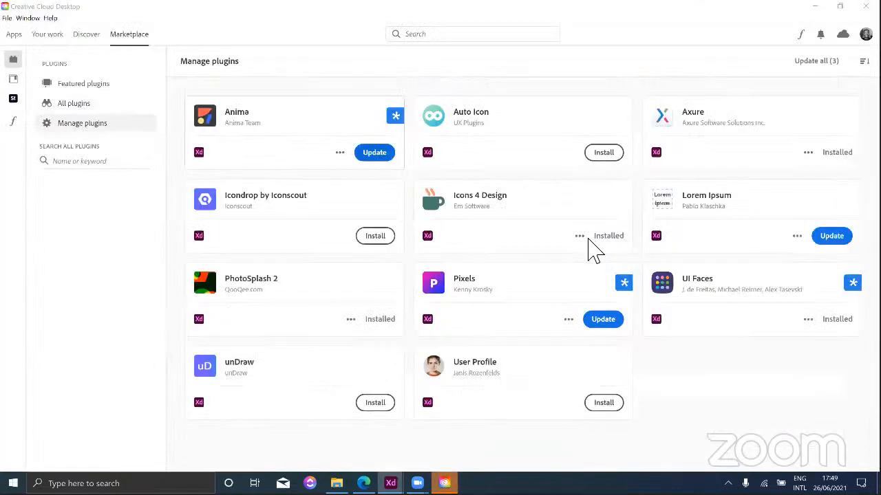
pyautogui.click(580, 237)
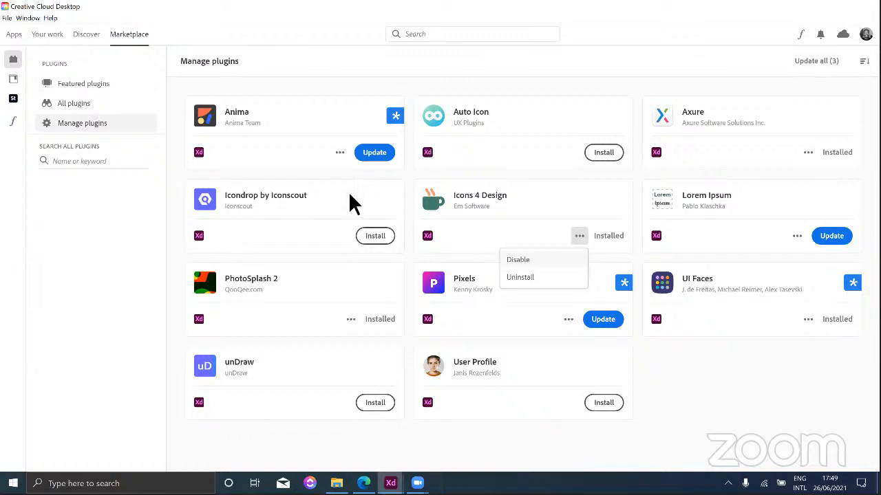
pyautogui.hotkey('alt', 'Tab')
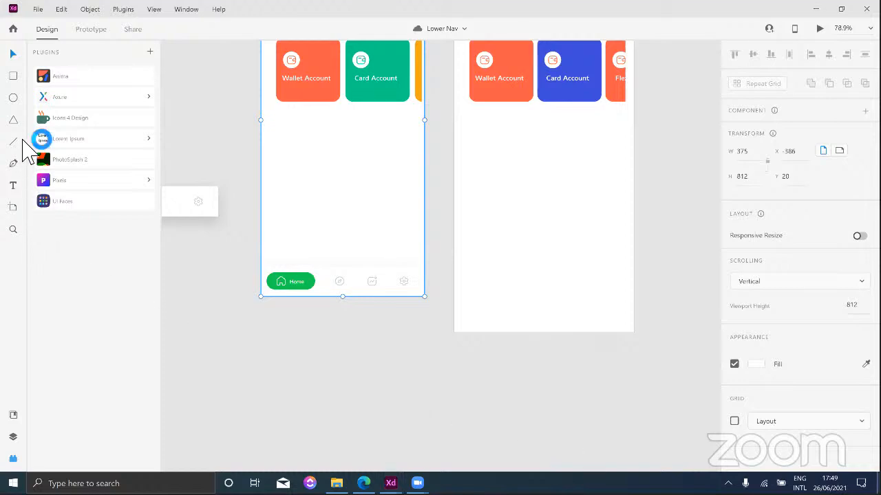
# Step: Switch to Iconset, look through the Basil set and all icons, and expand the Iconly set to show its subsets
pyautogui.press('super+d')
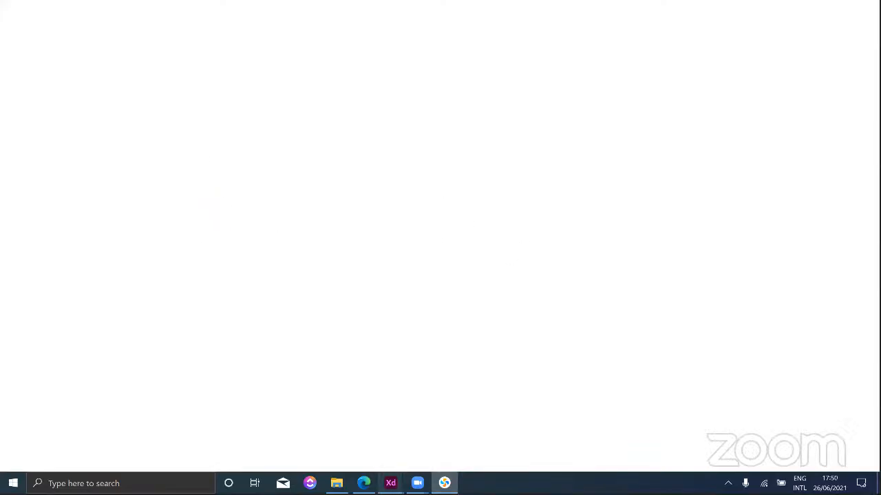
pyautogui.click(391, 483)
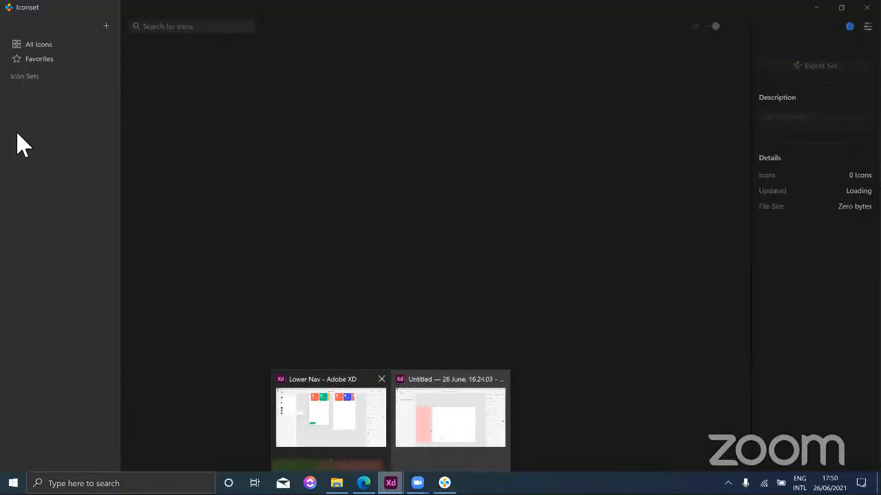
pyautogui.click(6, 151)
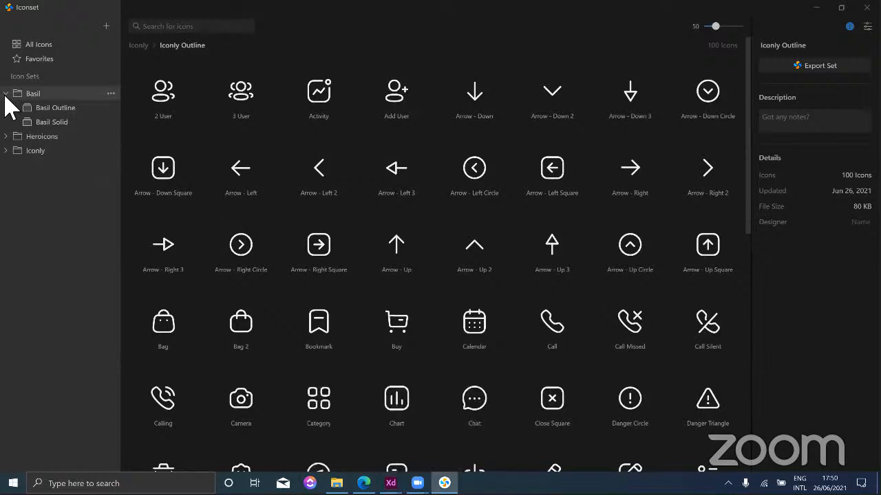
pyautogui.click(40, 98)
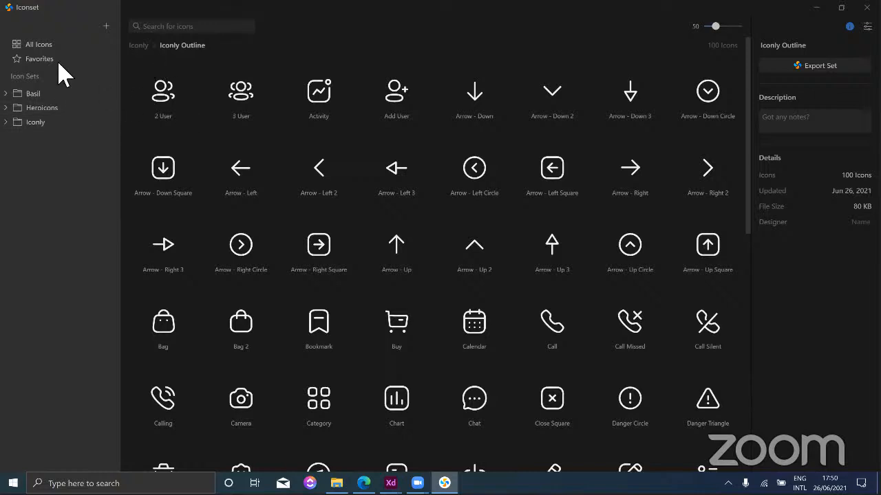
pyautogui.click(163, 26)
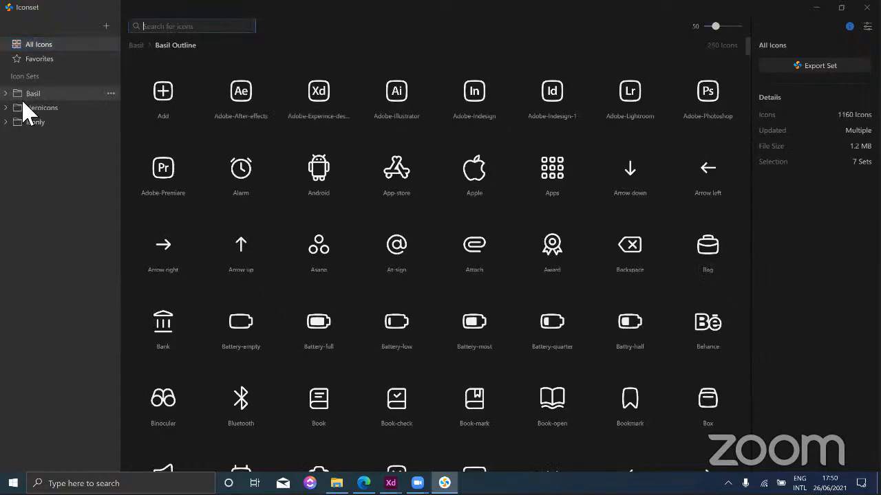
pyautogui.click(19, 123)
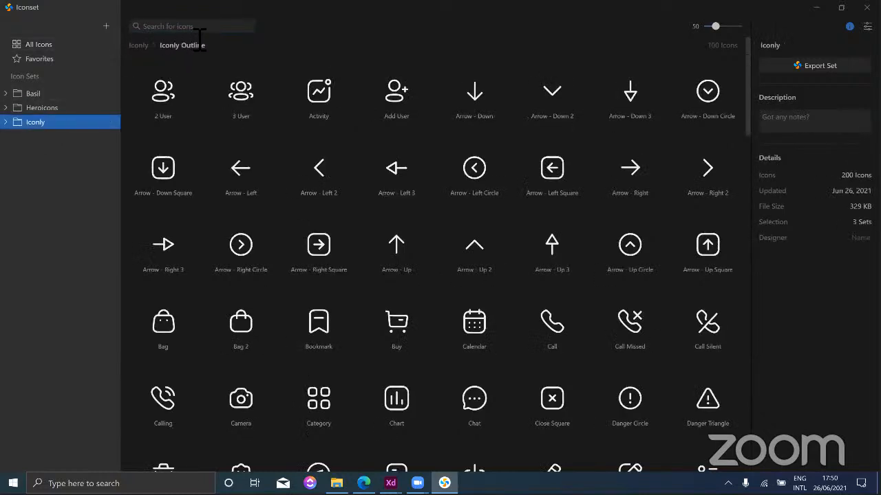
pyautogui.click(7, 122)
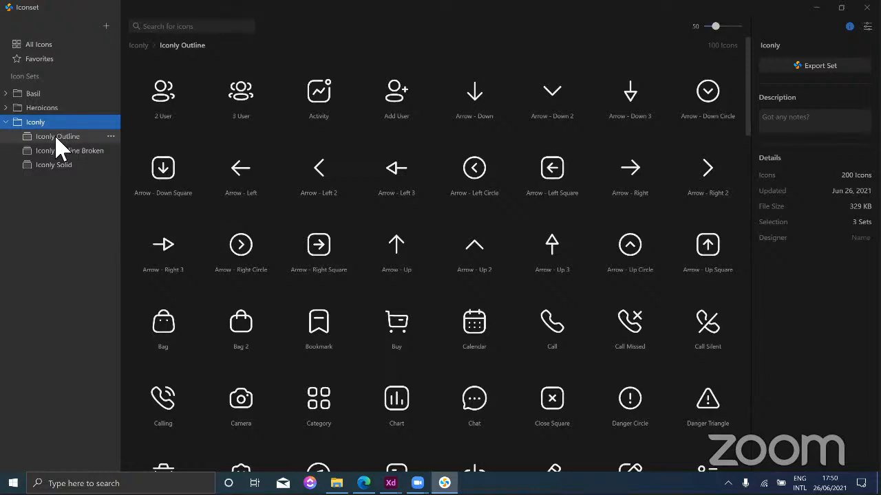
# Step: Compare the Iconly Outline and Iconly Outline Broken subsets, and try to bring the Activity icon from Iconly Outline into Adobe XD
pyautogui.click(57, 139)
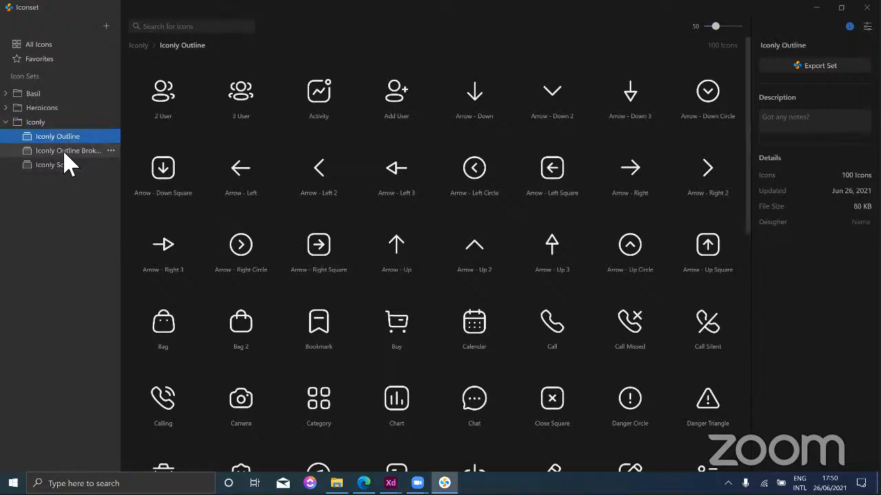
pyautogui.click(62, 151)
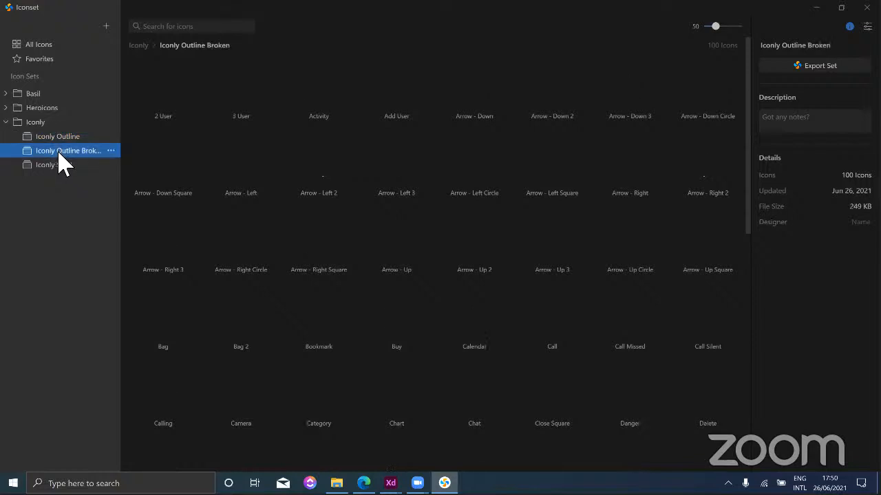
pyautogui.click(6, 123)
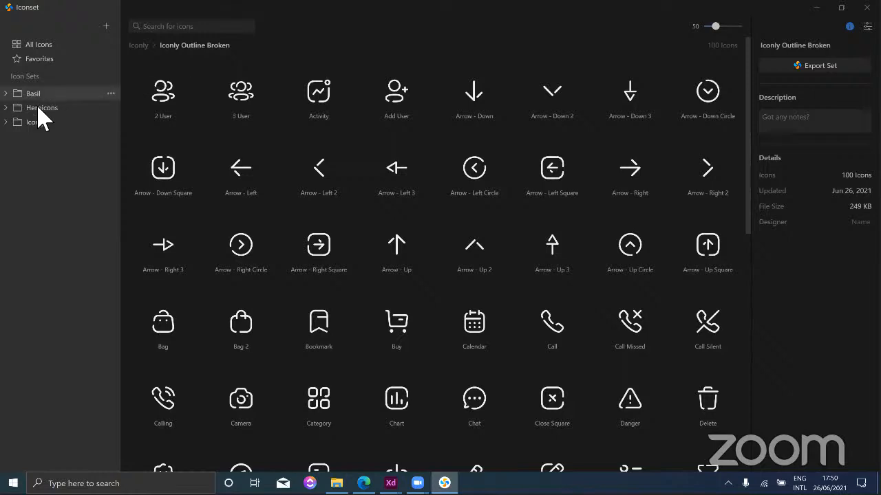
pyautogui.click(7, 123)
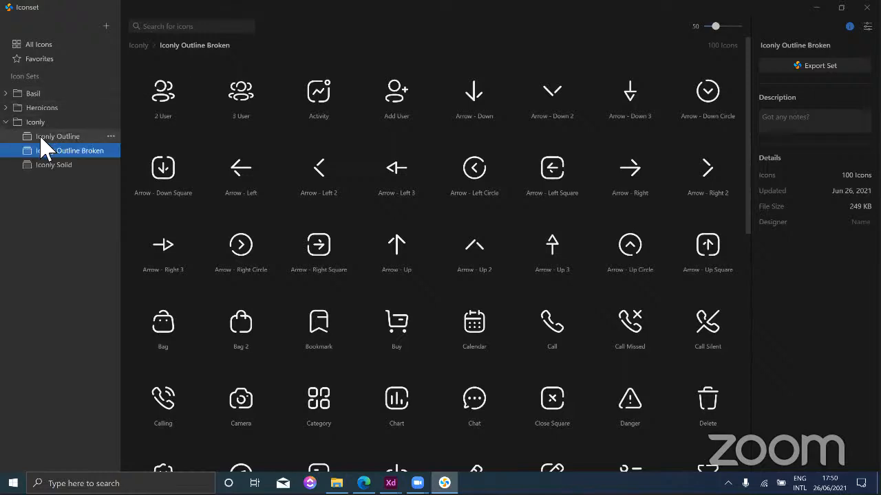
pyautogui.click(49, 136)
pyautogui.click(317, 100)
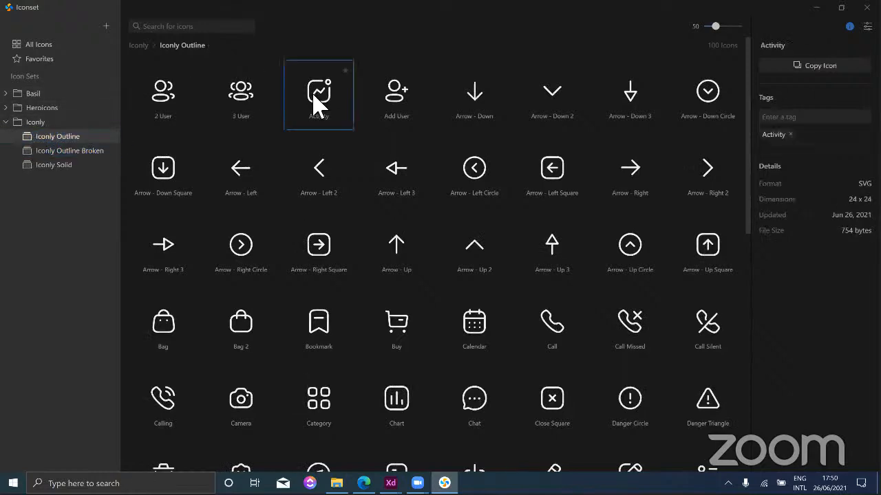
pyautogui.moveTo(319, 98); pyautogui.dragTo(505, 237)
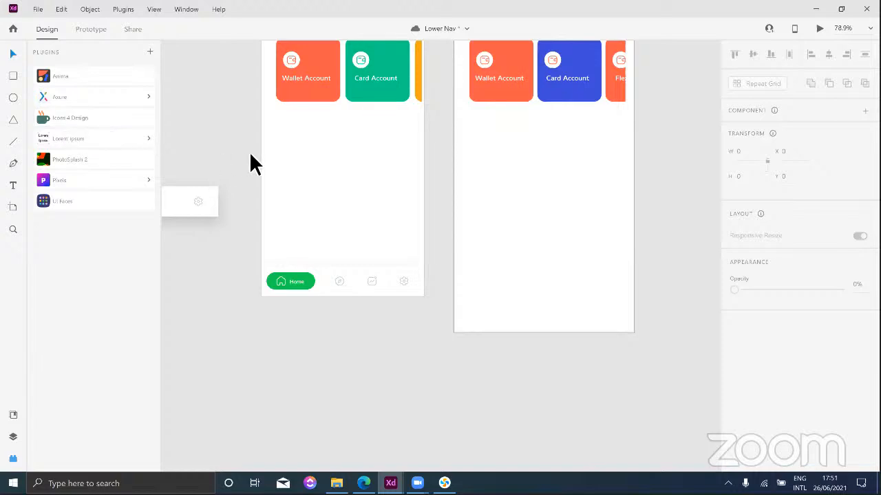
# Step: Search the Icons 4 Design plugin for "cart" and look through the matching icons of all its icon families
pyautogui.click(52, 118)
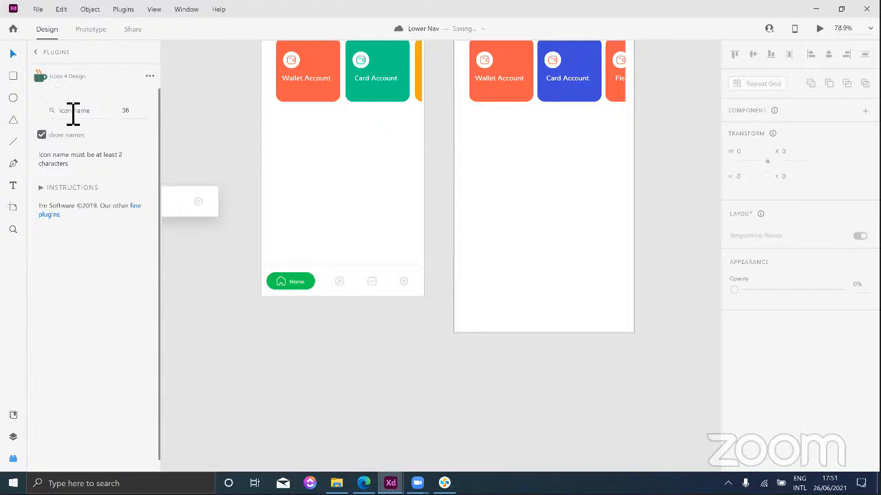
pyautogui.click(73, 117)
pyautogui.press('Return')
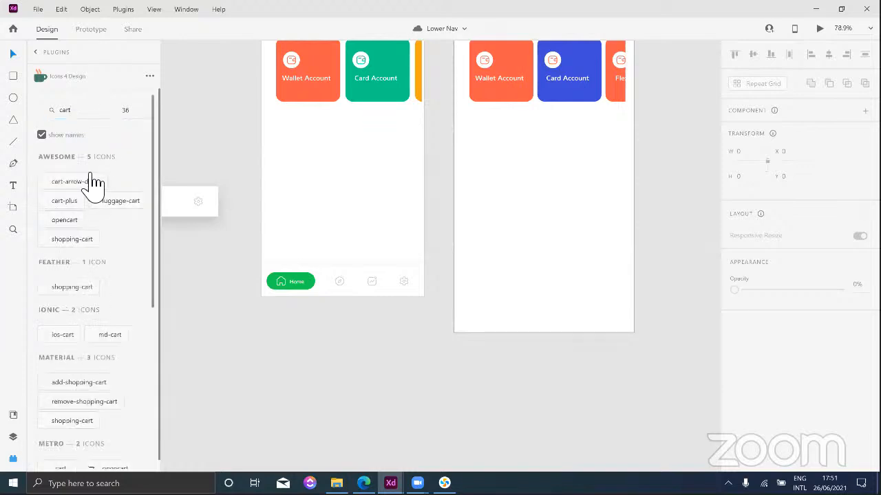
pyautogui.scroll(-2, 101, 213)
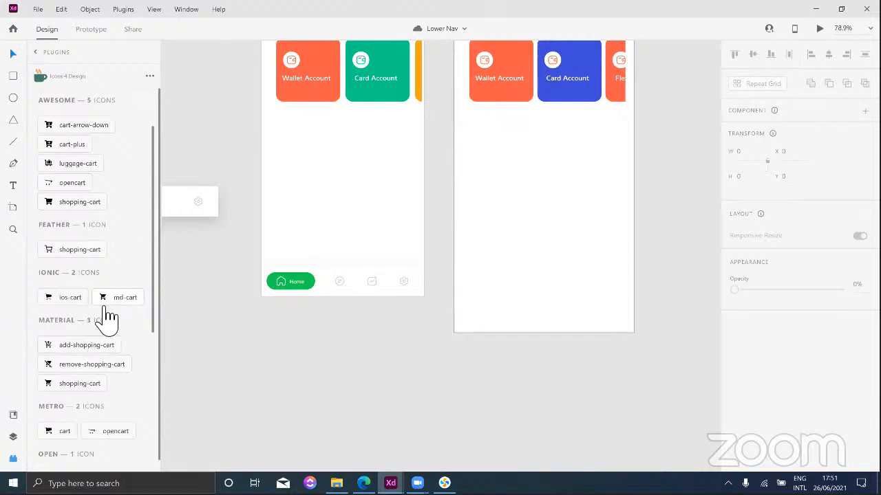
pyautogui.scroll(-1, 120, 300)
pyautogui.scroll(-3, 118, 296)
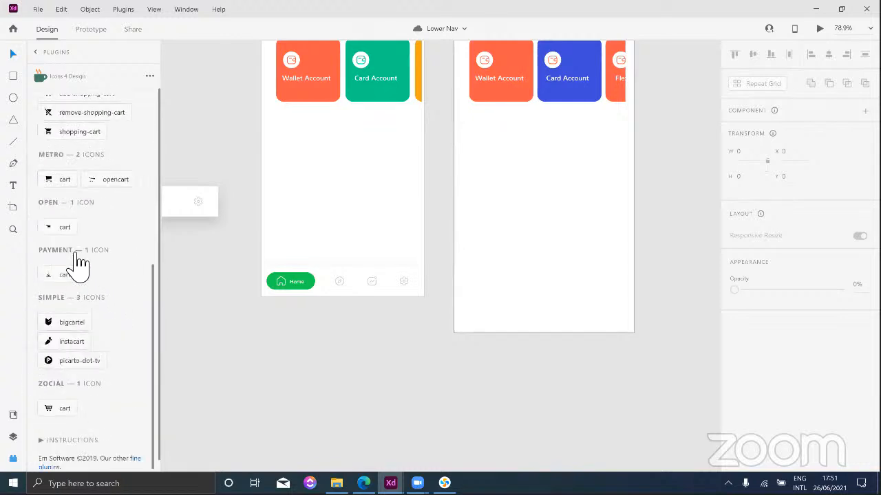
pyautogui.scroll(5, 55, 272)
# Step: Insert the Awesome shopping-cart icon on the iPhone XR, XS Max, 11 artboard and place it below the cards at X 113, Y 480
pyautogui.moveTo(72, 258); pyautogui.dragTo(318, 230)
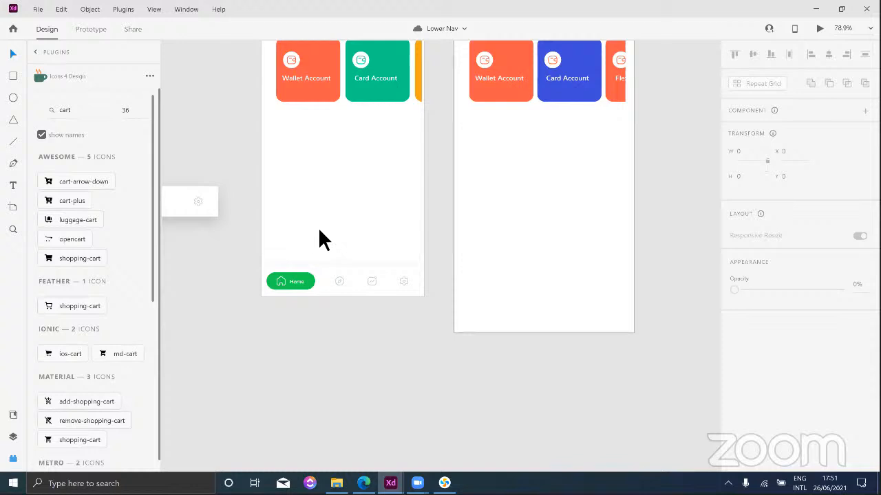
pyautogui.click(54, 266)
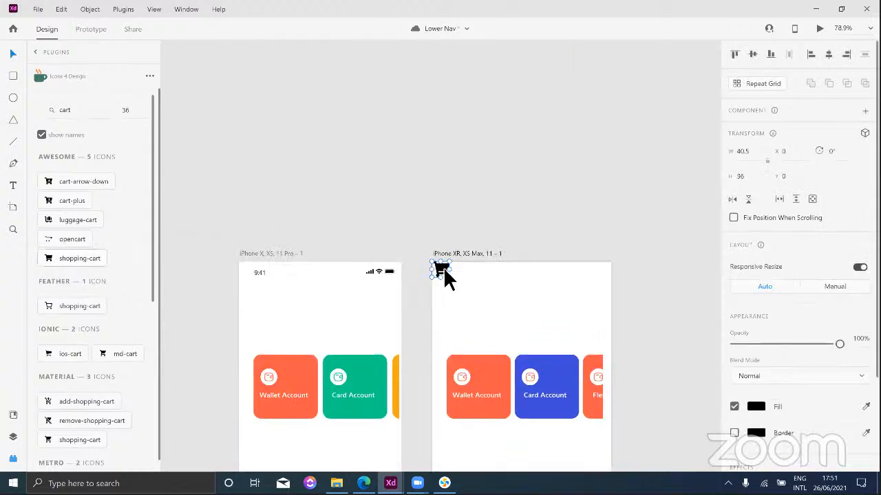
pyautogui.moveTo(480, 302); pyautogui.dragTo(470, 318)
pyautogui.scroll(-1, 512, 252)
pyautogui.scroll(-3, 510, 245)
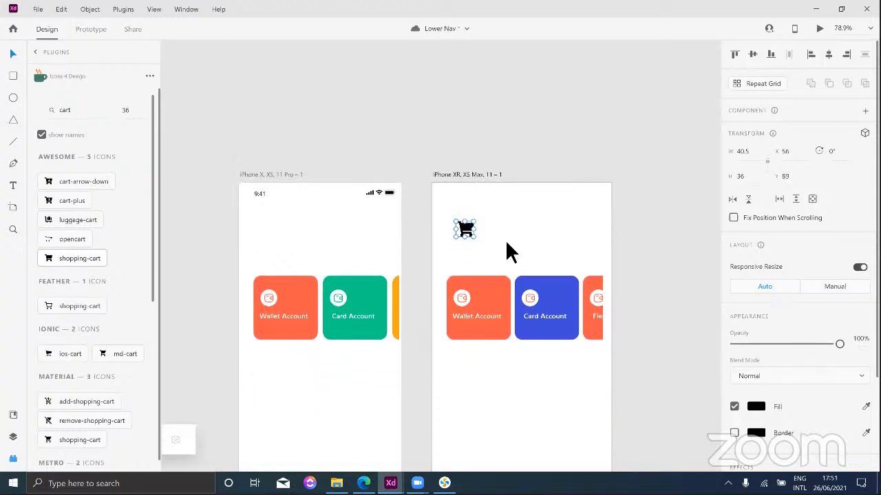
pyautogui.scroll(-3, 490, 190)
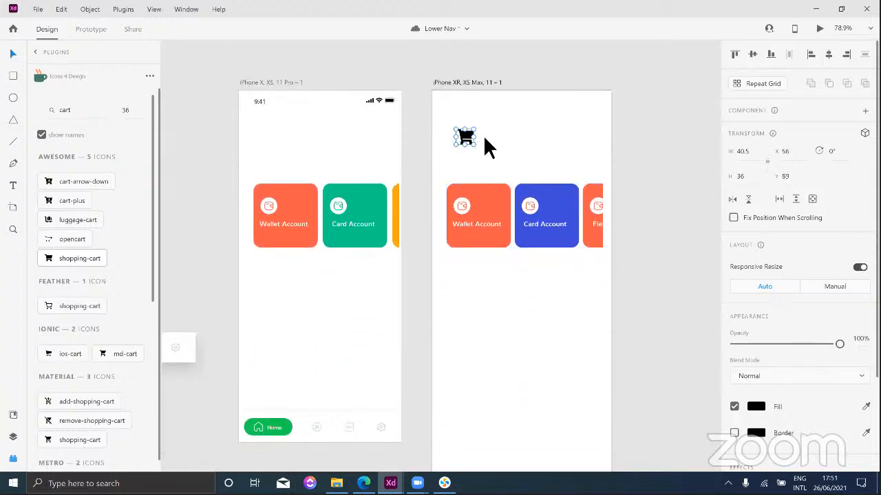
pyautogui.moveTo(467, 112); pyautogui.dragTo(491, 282)
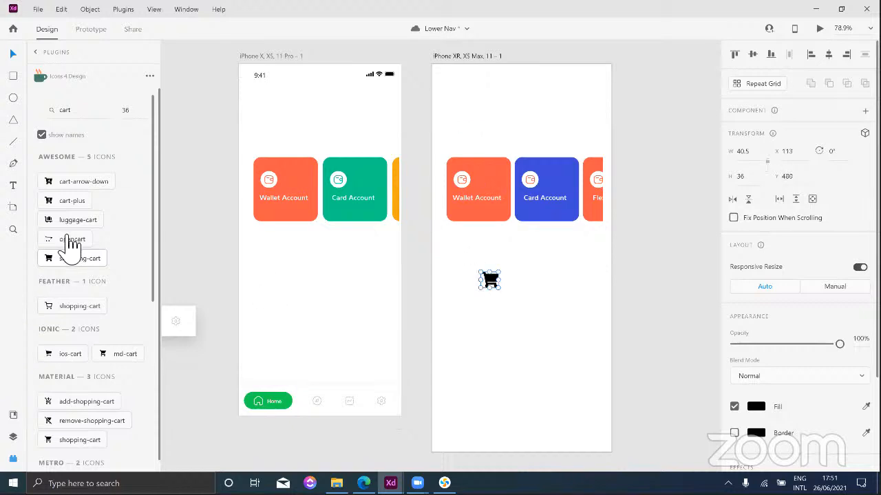
# Step: Draw a circle about 69 px wide below the Wallet Account card on the iPhone X artboard and view the UI Faces photo selection for it
pyautogui.click(38, 54)
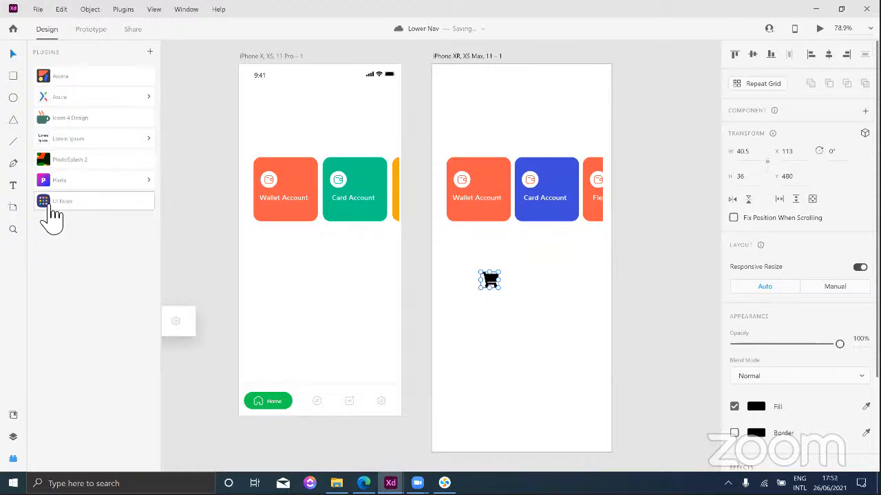
pyautogui.click(365, 306)
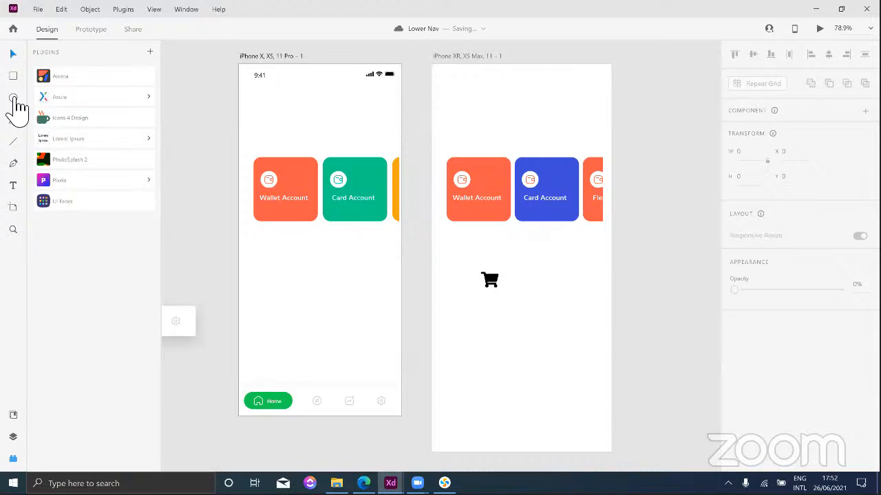
pyautogui.moveTo(262, 249); pyautogui.dragTo(293, 279)
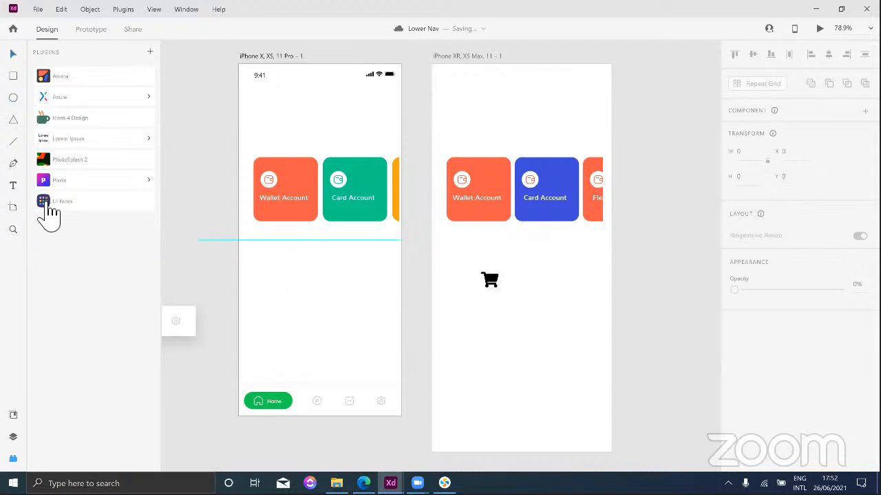
pyautogui.click(53, 201)
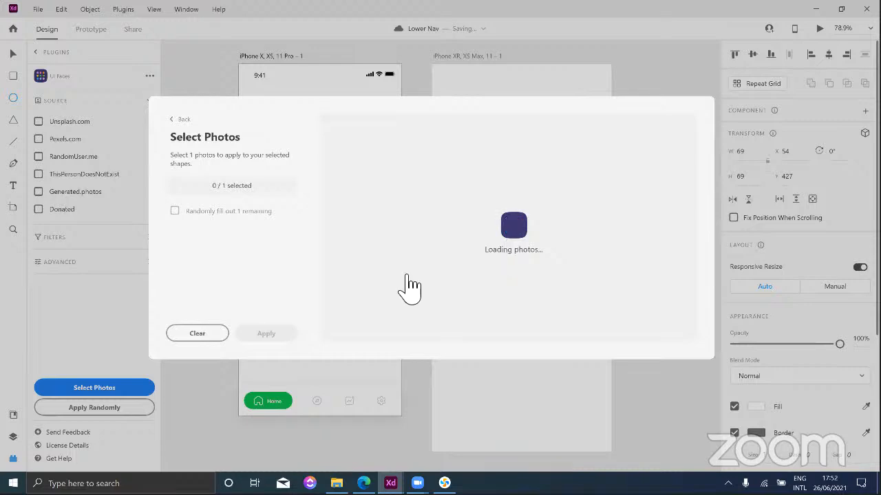
pyautogui.click(216, 336)
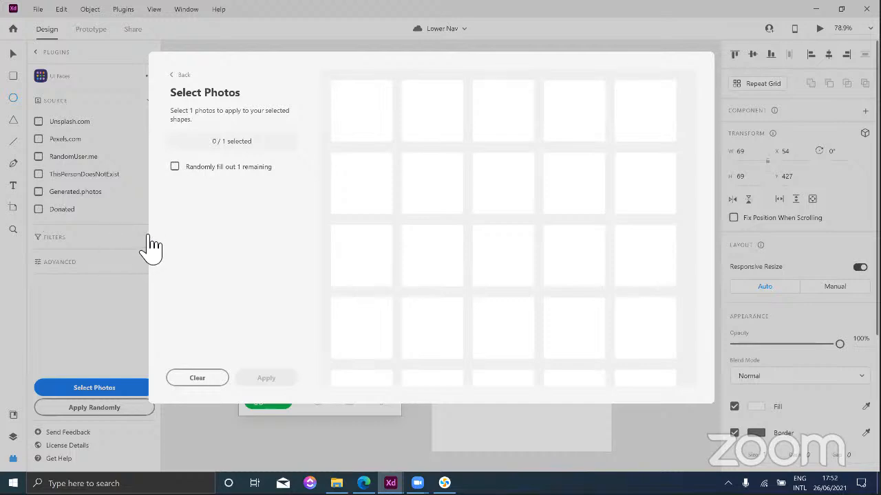
pyautogui.click(42, 209)
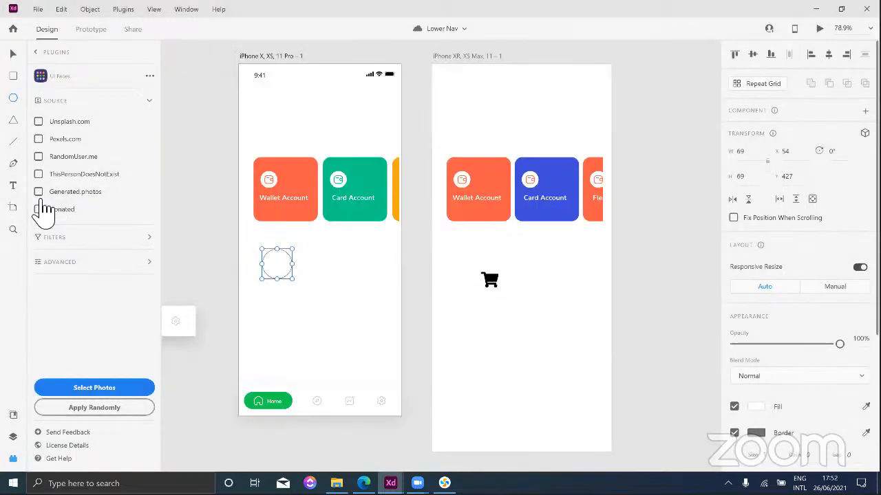
# Step: Filter the UI Faces photos by Female, Happiness and Black hair, and apply one matching photo to the circle
pyautogui.click(53, 238)
pyautogui.click(42, 201)
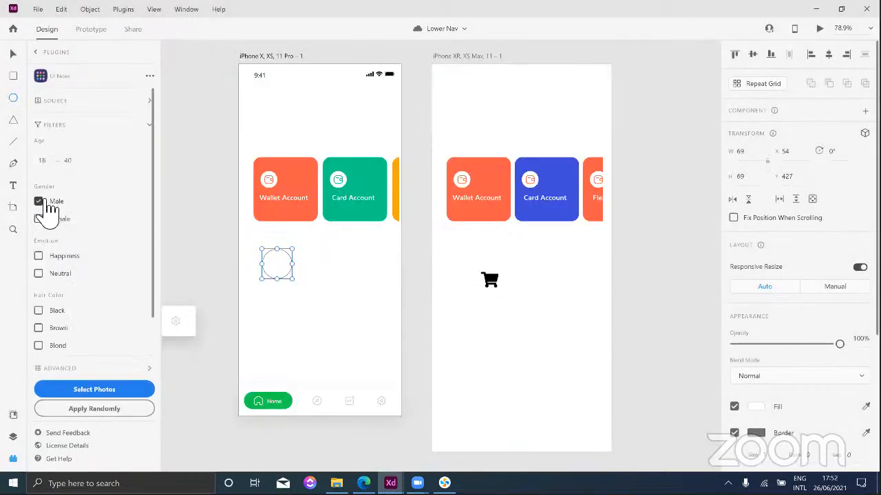
pyautogui.click(42, 219)
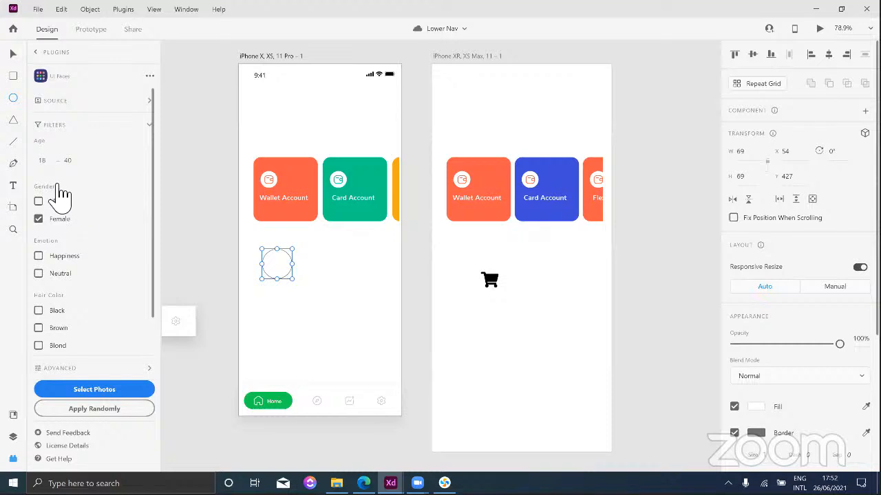
pyautogui.scroll(-2, 41, 189)
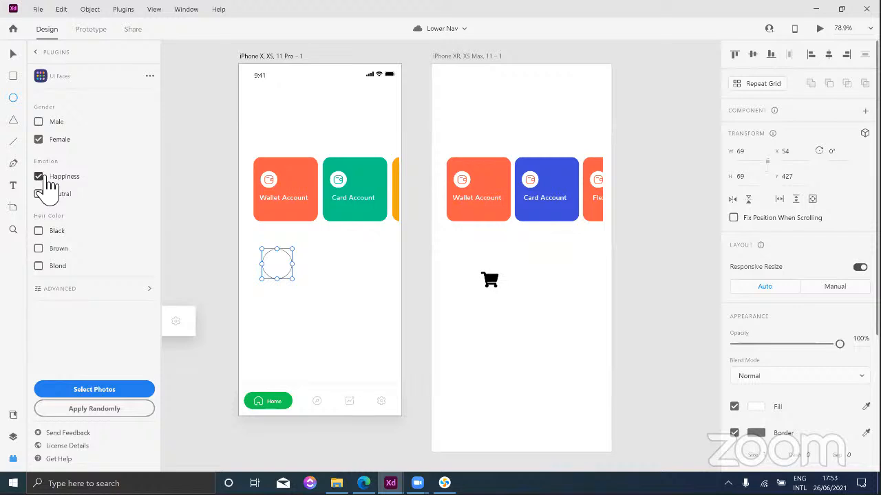
pyautogui.click(92, 233)
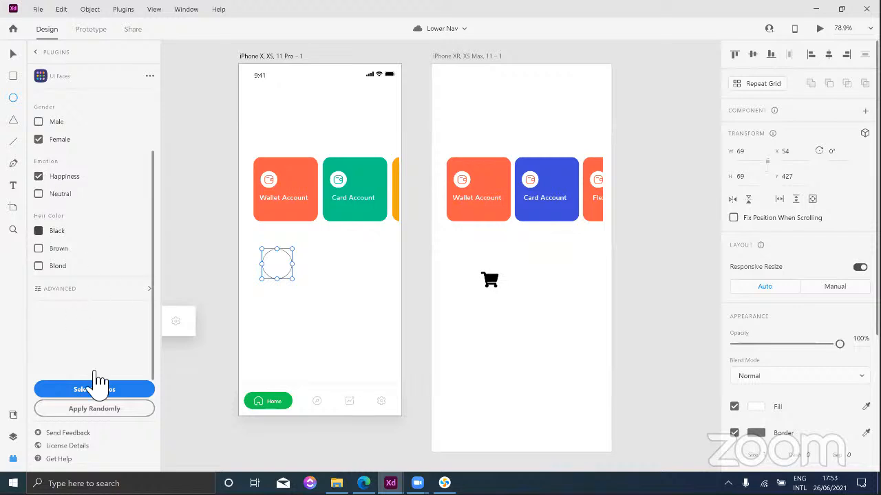
pyautogui.click(92, 390)
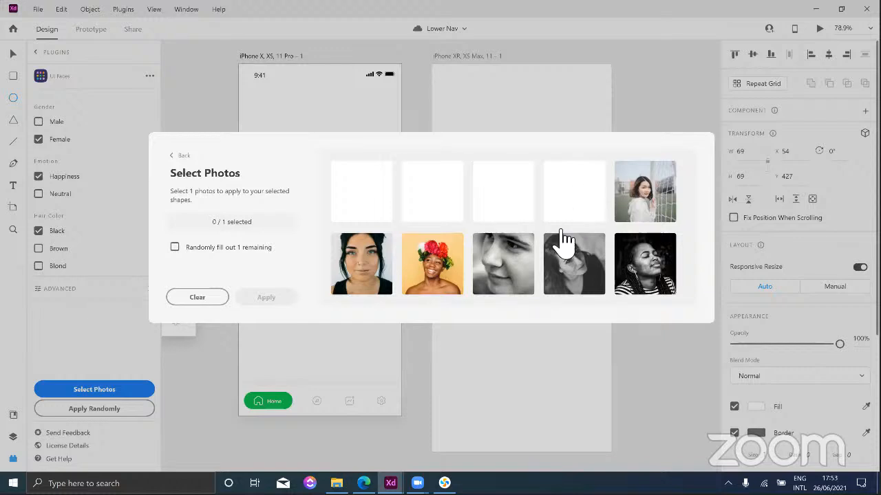
pyautogui.click(581, 203)
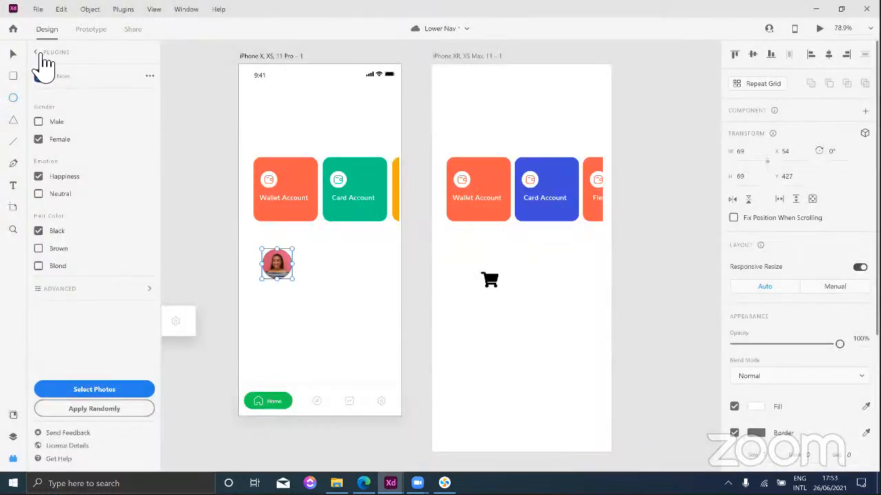
# Step: Return to the plugin list and browse the featured plugins in the Creative Cloud Desktop marketplace
pyautogui.click(37, 53)
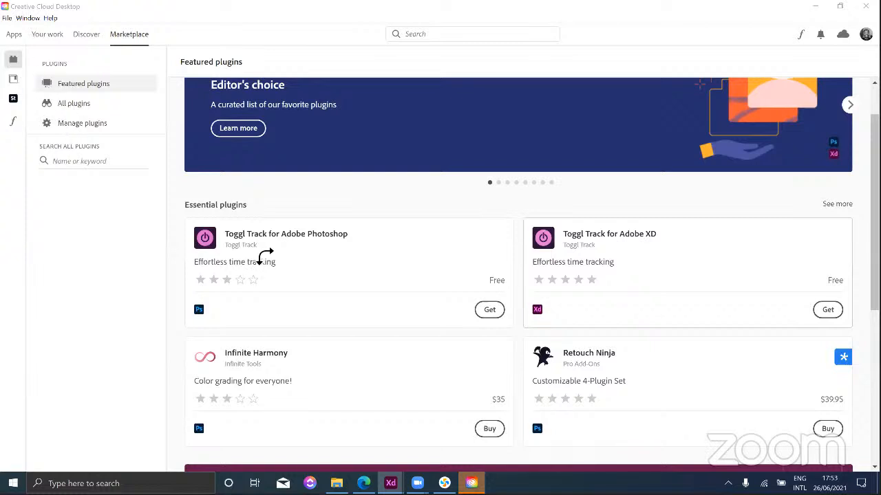
pyautogui.scroll(-4, 283, 400)
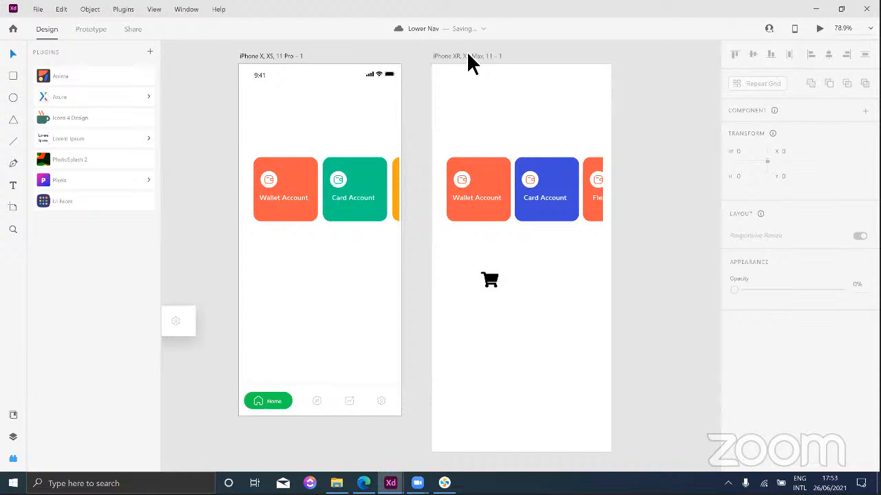
# Step: Delete the iPhone XR, XS Max, 11 artboard and add a new 375 x 812 iPhone X, XS, 11 Pro artboard in its place
pyautogui.click(467, 55)
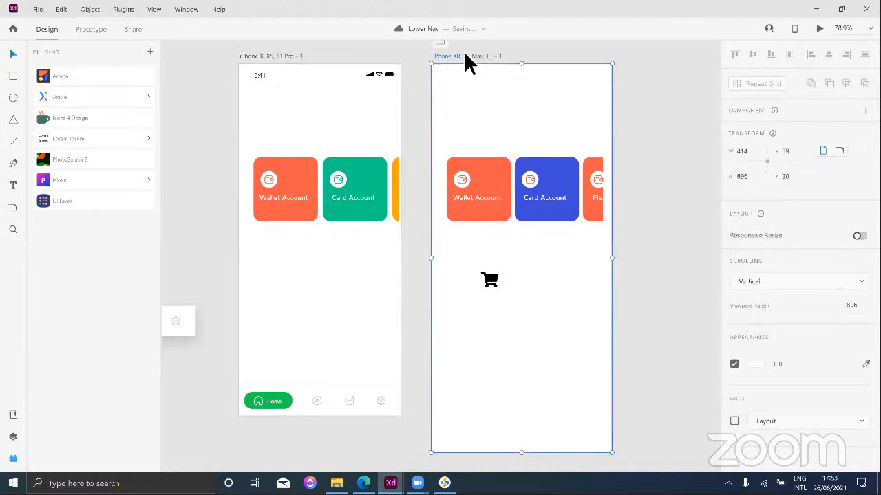
pyautogui.press('Delete')
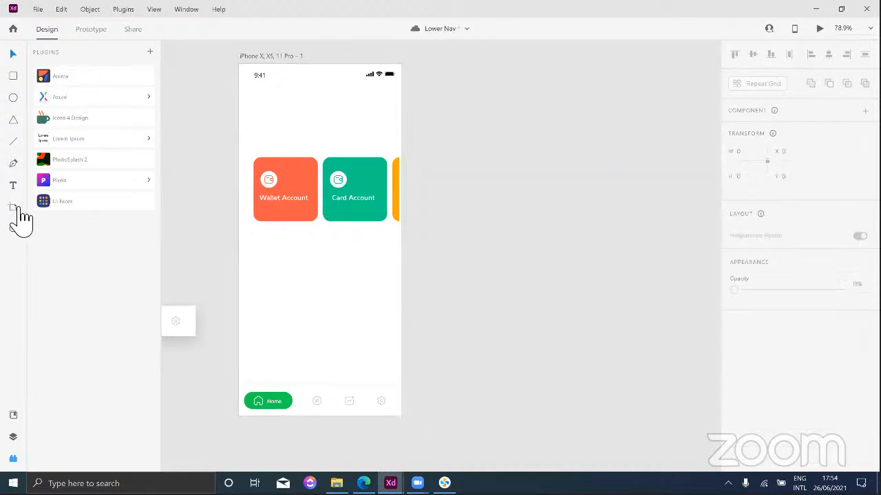
pyautogui.click(19, 207)
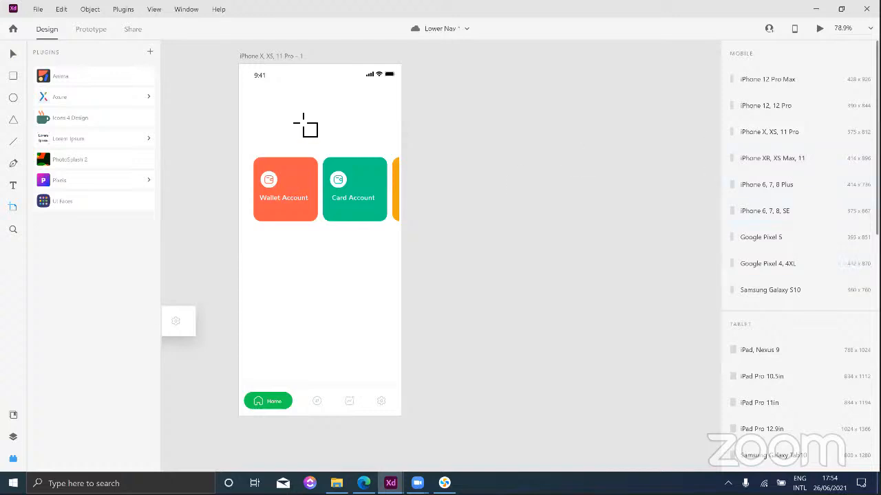
pyautogui.click(814, 141)
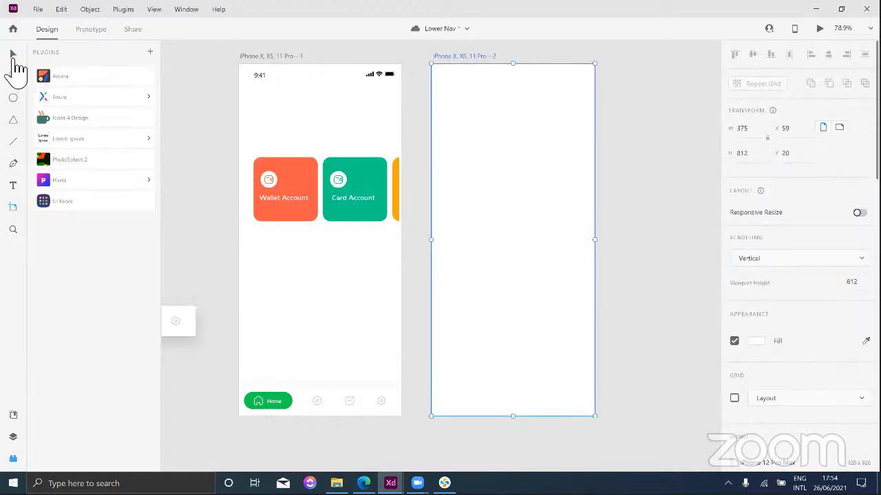
pyautogui.click(13, 57)
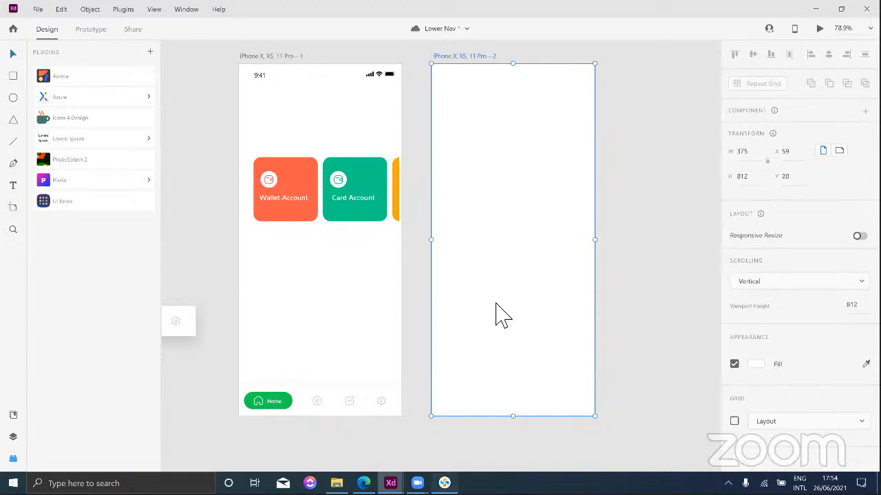
# Step: Move the white menu background and its four icons from the pasteboard onto the second iPhone X artboard
pyautogui.hotkey('alt', 'Tab')
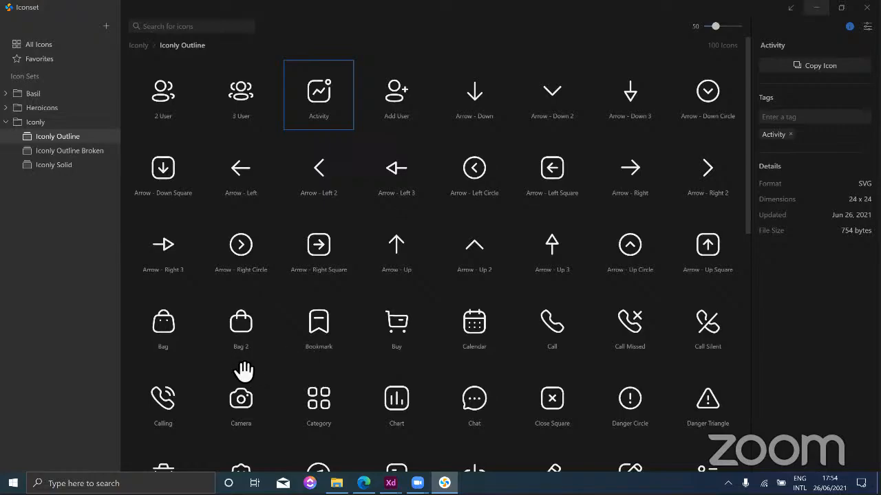
pyautogui.moveTo(244, 371); pyautogui.dragTo(213, 284)
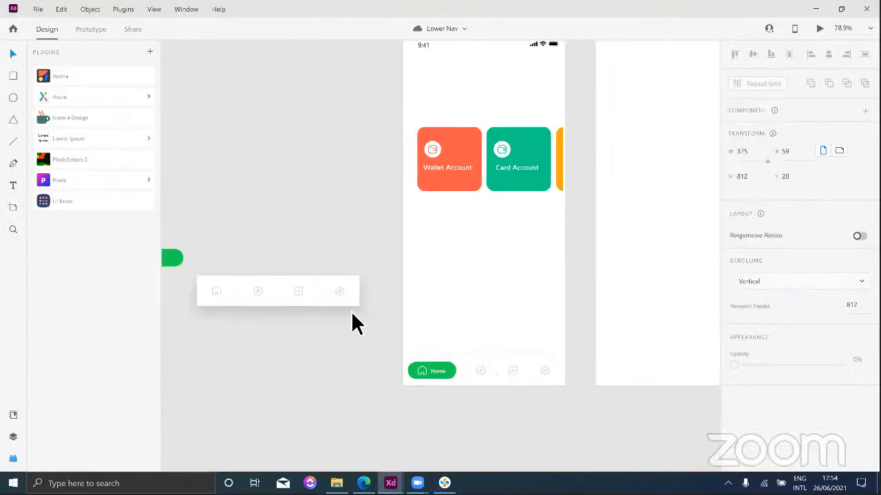
pyautogui.click(326, 294)
pyautogui.moveTo(326, 293); pyautogui.dragTo(690, 231)
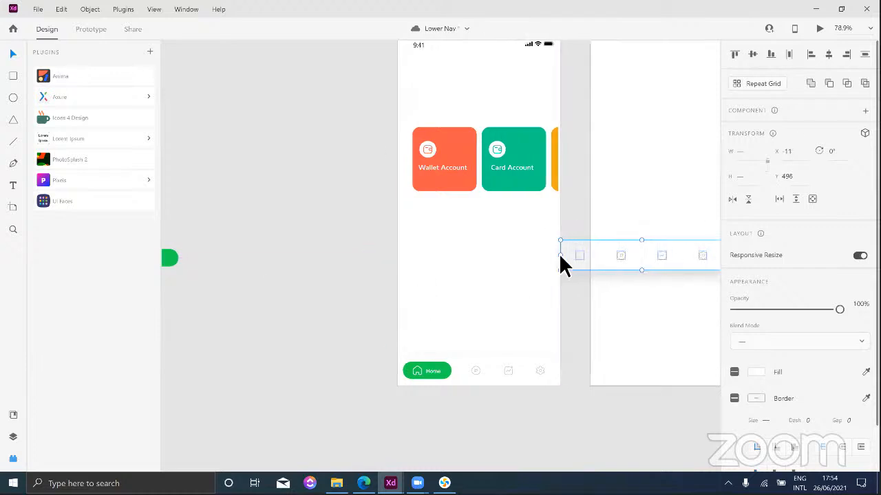
pyautogui.hscroll(5, 562, 262)
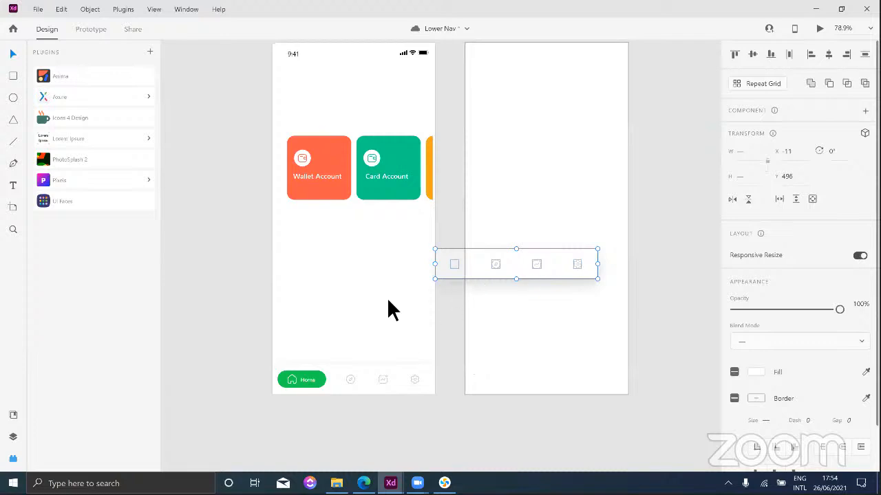
pyautogui.hscroll(-5, 174, 261)
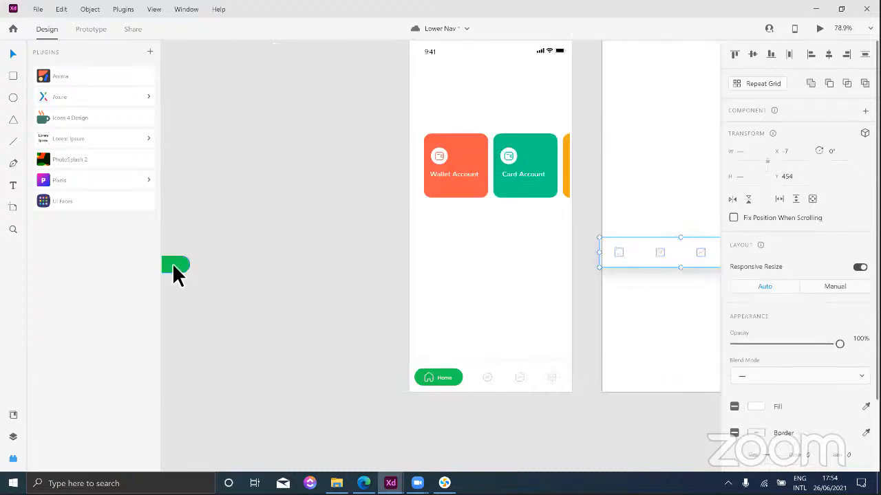
# Step: Move the green pill-shaped indicator from the pasteboard onto the second iPhone X artboard, above the menu icons
pyautogui.moveTo(174, 261); pyautogui.dragTo(627, 185)
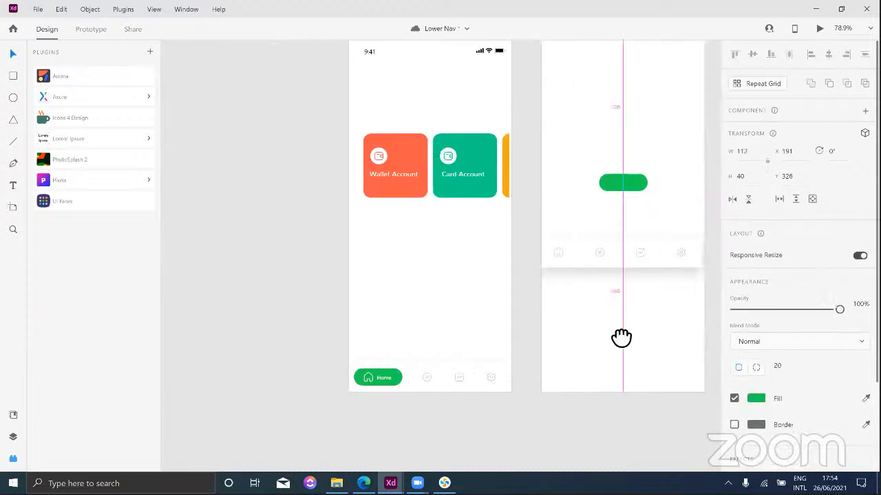
pyautogui.hscroll(2, 575, 300)
pyautogui.scroll(-1, 575, 300)
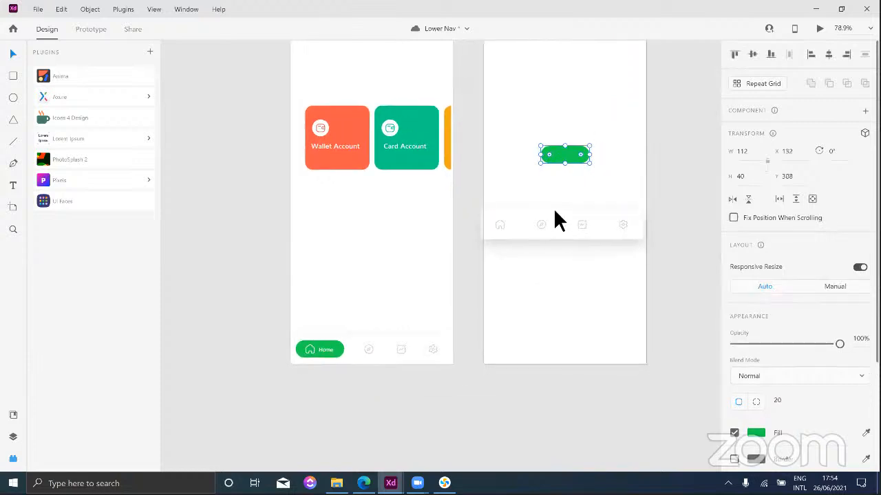
# Step: Place the white menu background flush with the second artboard's bottom edge at X 0, Y 742, and view its appearance and effects settings
pyautogui.click(520, 220)
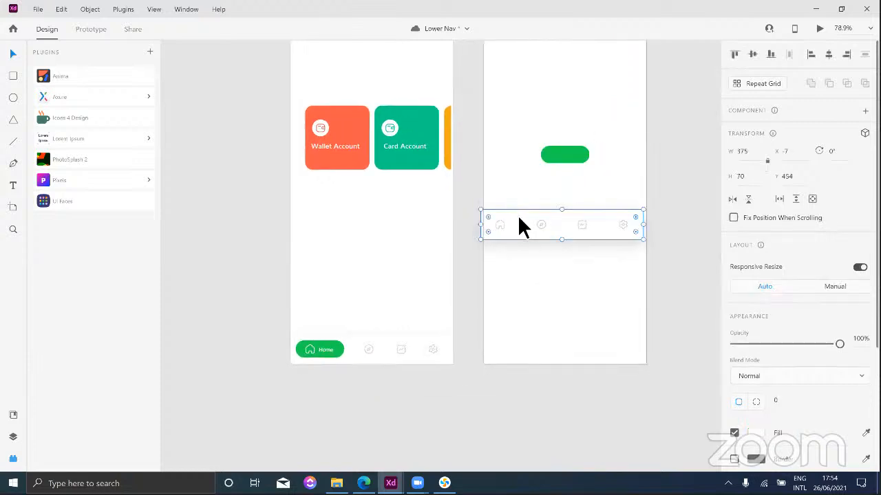
pyautogui.moveTo(518, 216); pyautogui.dragTo(522, 340)
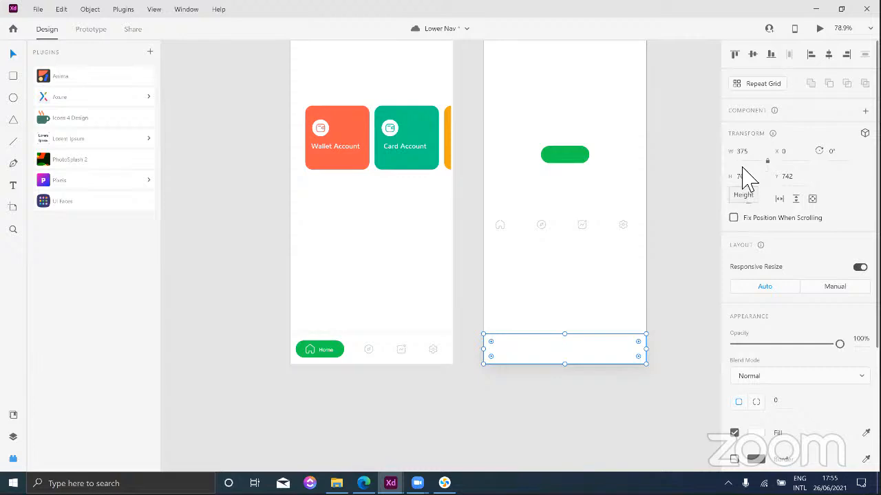
pyautogui.scroll(-4, 784, 344)
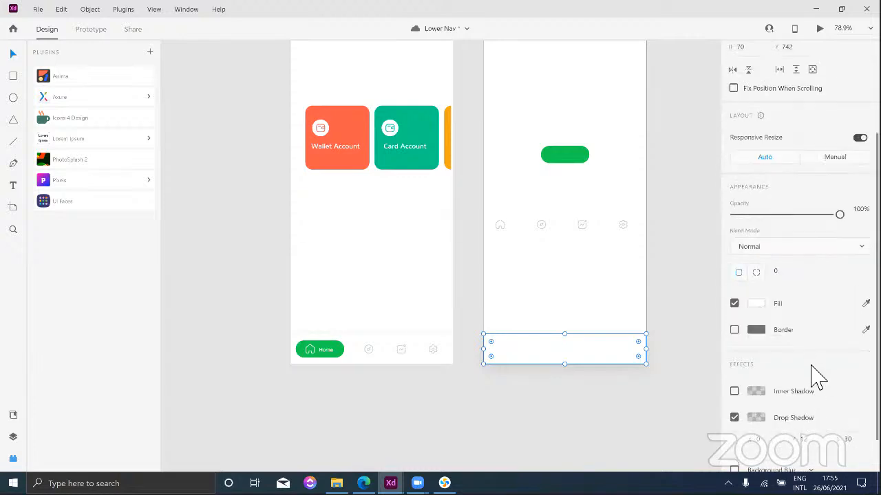
pyautogui.click(598, 434)
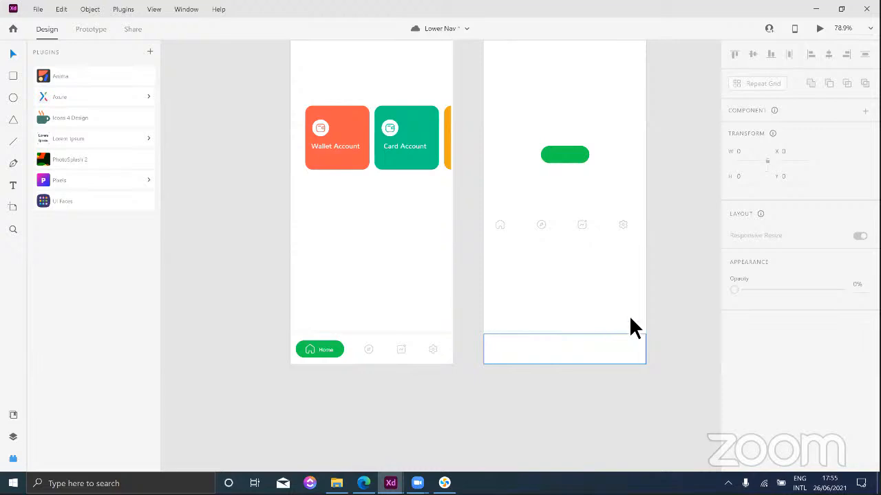
pyautogui.click(622, 344)
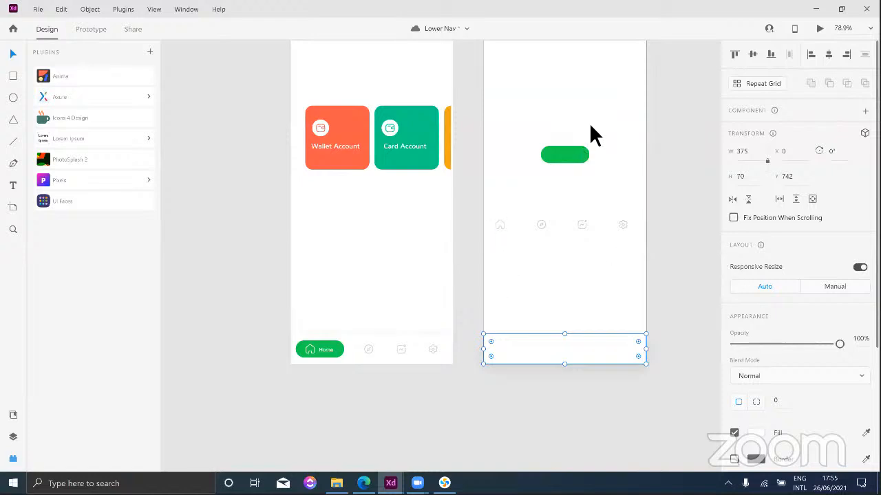
# Step: Show the four-column layout grid on the second iPhone X artboard
pyautogui.scroll(3, 590, 109)
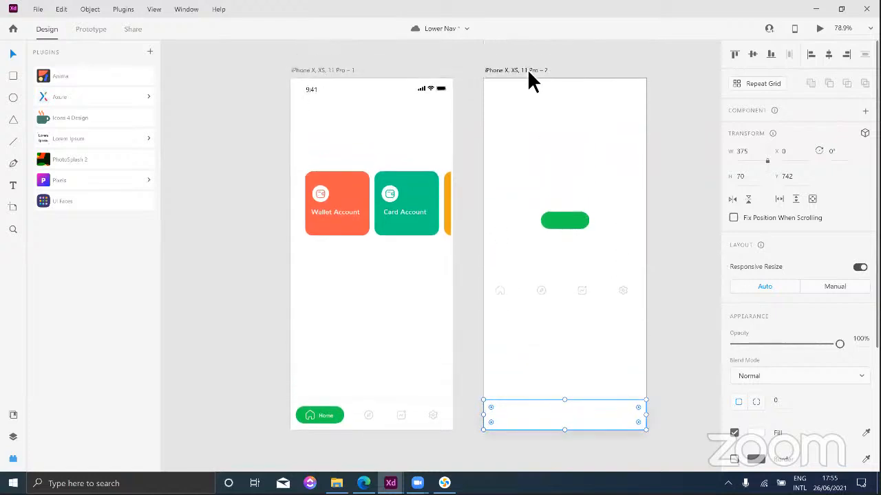
pyautogui.click(528, 71)
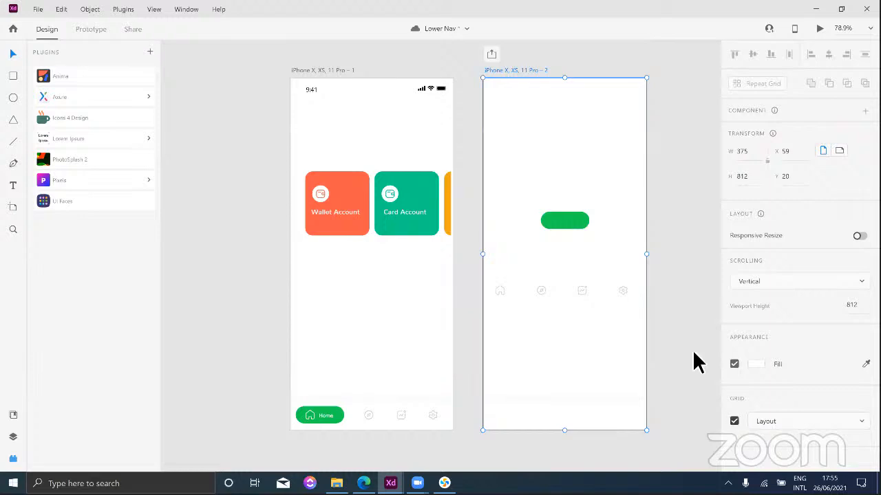
pyautogui.scroll(-4, 685, 318)
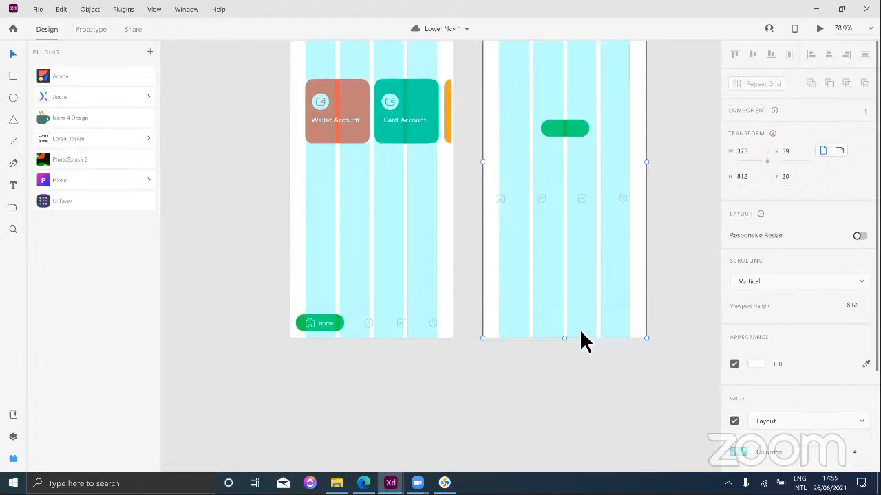
# Step: Lock the Menu BG layer on the second artboard
pyautogui.click(582, 334)
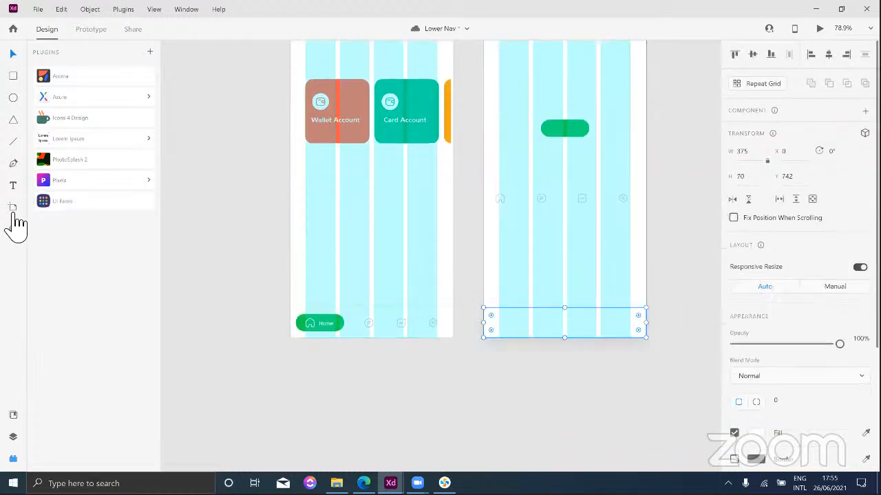
pyautogui.click(13, 436)
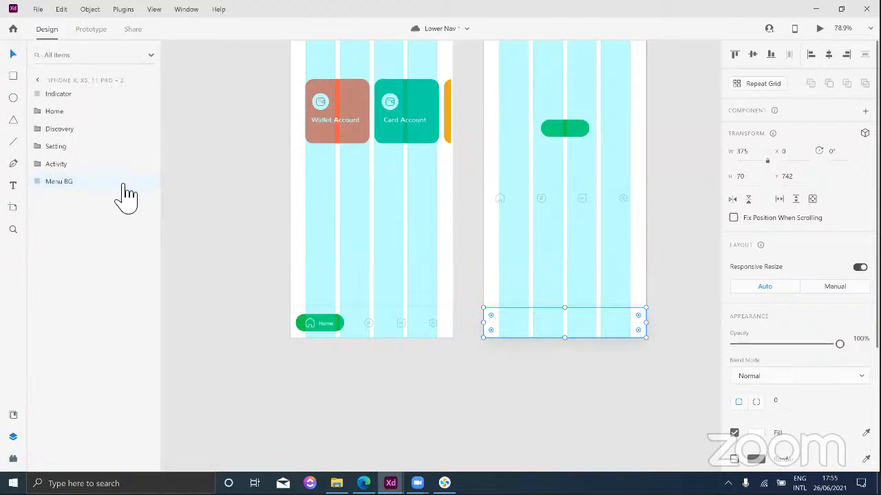
pyautogui.moveTo(132, 183)
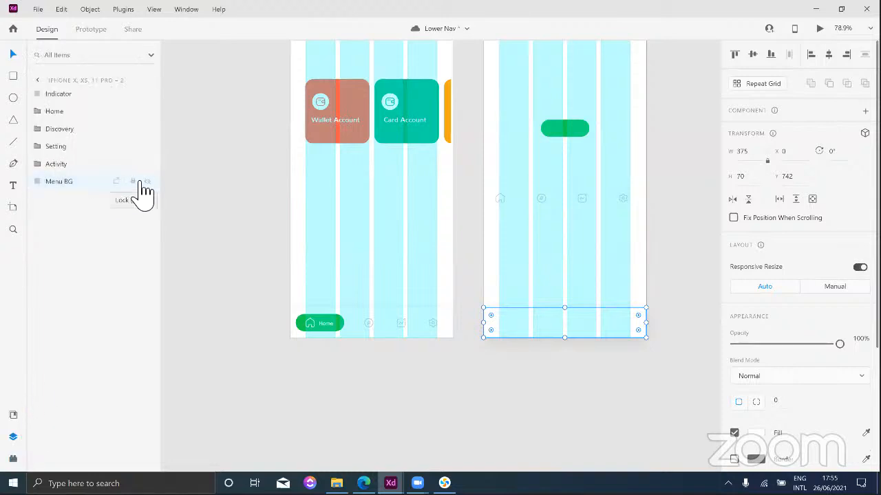
pyautogui.click(135, 182)
pyautogui.click(541, 340)
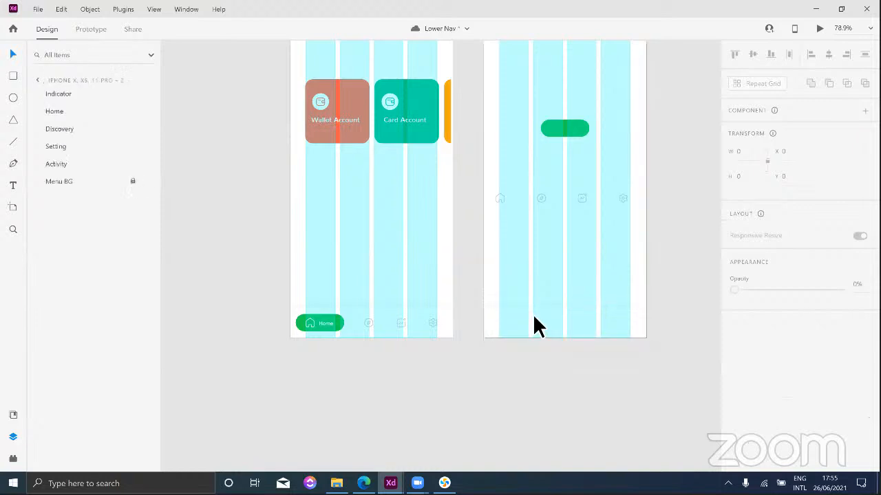
pyautogui.click(132, 182)
pyautogui.click(485, 366)
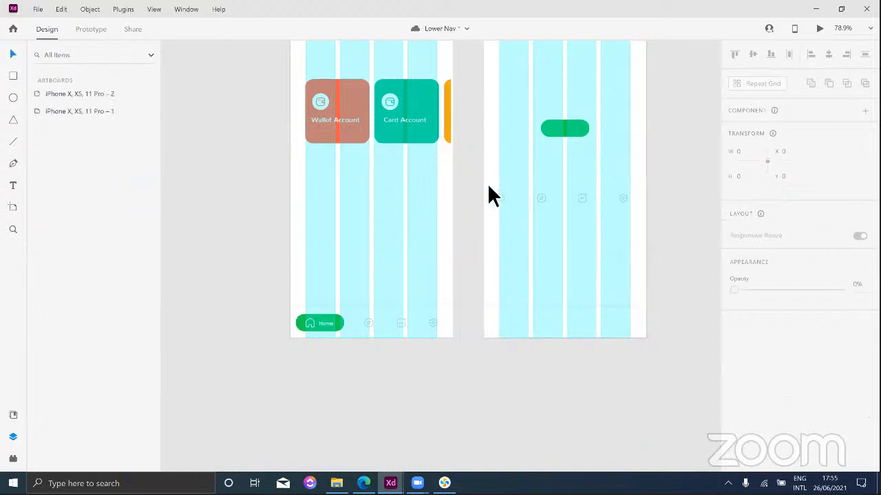
# Step: Move the four menu icons together down onto the menu background at the bottom of the second artboard
pyautogui.moveTo(490, 185); pyautogui.dragTo(622, 221)
pyautogui.moveTo(583, 199); pyautogui.dragTo(586, 321)
pyautogui.click(566, 267)
# Step: Examine the Home icon's distances to the menu background's edges and the positions of the Discovery and Setting icons
pyautogui.click(502, 319)
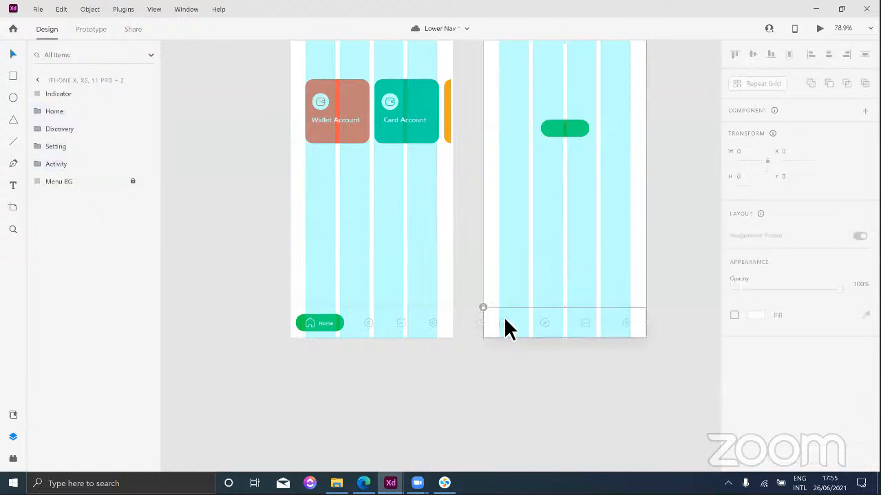
pyautogui.click(511, 273)
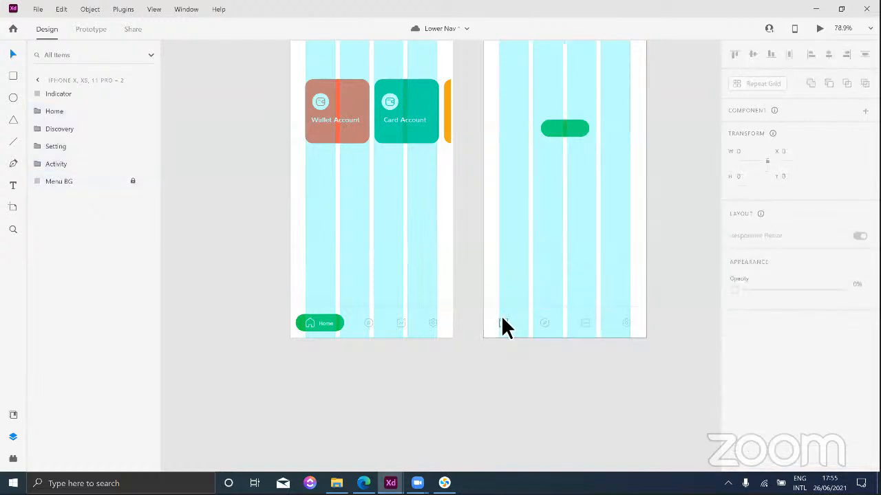
pyautogui.click(501, 319)
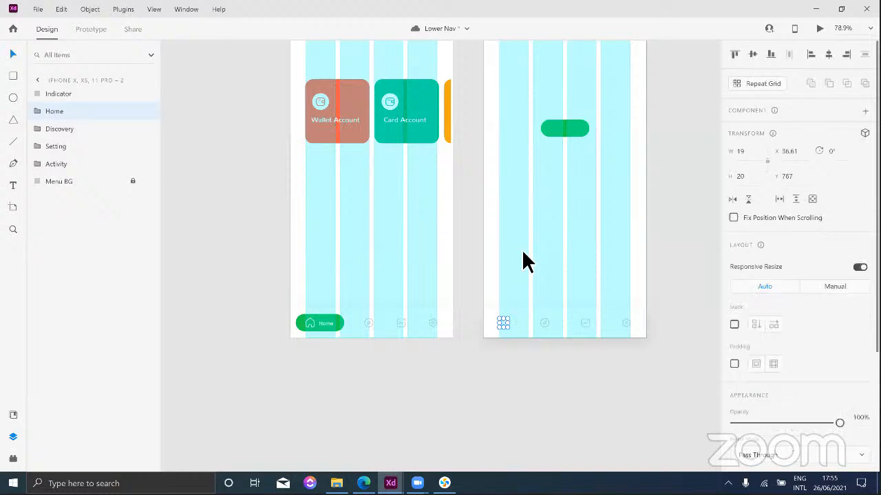
pyautogui.press('alt')
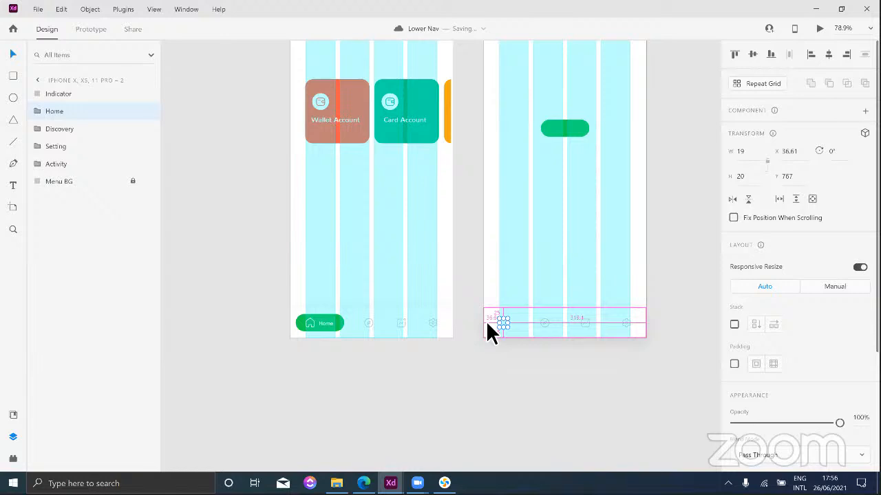
pyautogui.click(543, 324)
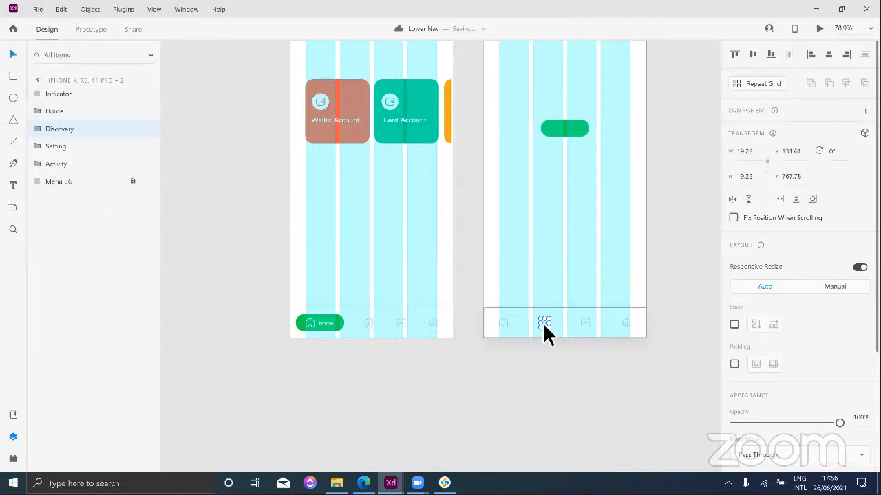
pyautogui.click(500, 322)
pyautogui.click(630, 324)
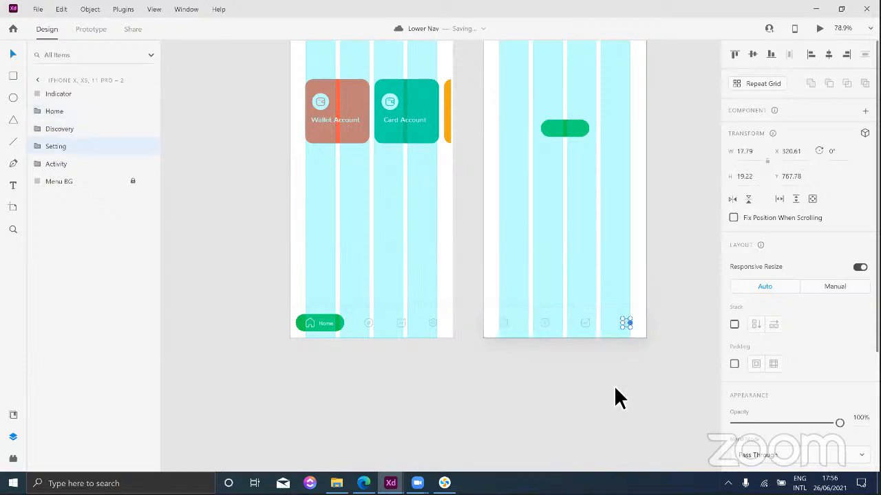
pyautogui.click(546, 351)
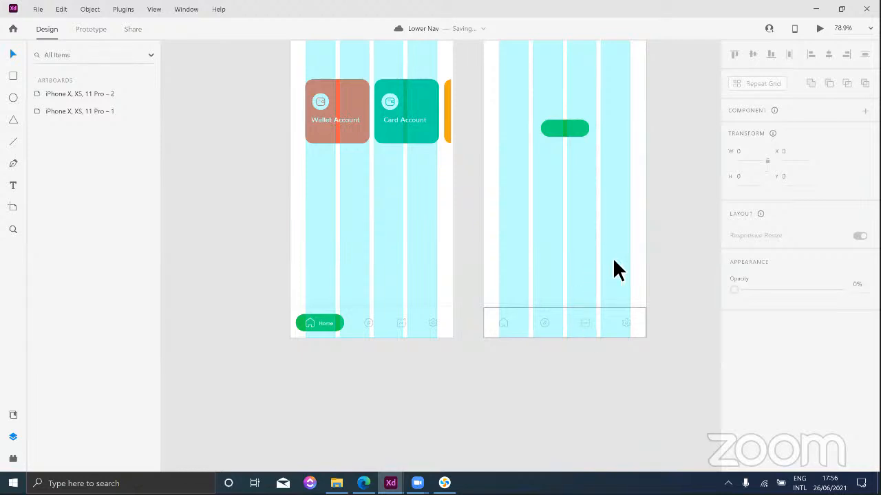
# Step: Lift the Discovery and Activity icons off the menu bar and place them back separately, Activity at X 224.86, Y 767 and Discovery nearer Home
pyautogui.click(545, 323)
pyautogui.keyDown('shift'); pyautogui.click(585, 323); pyautogui.keyUp('shift')
pyautogui.click(591, 264)
pyautogui.click(586, 314)
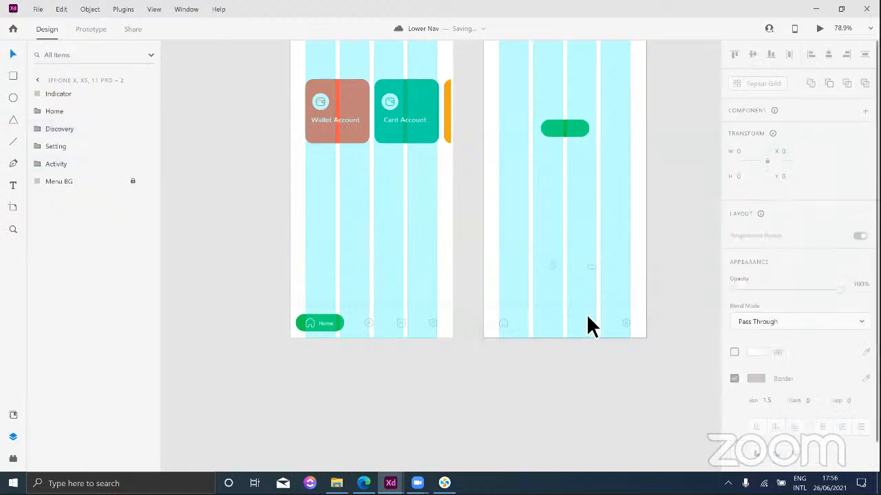
pyautogui.click(592, 265)
pyautogui.click(622, 245)
pyautogui.moveTo(591, 261); pyautogui.dragTo(582, 319)
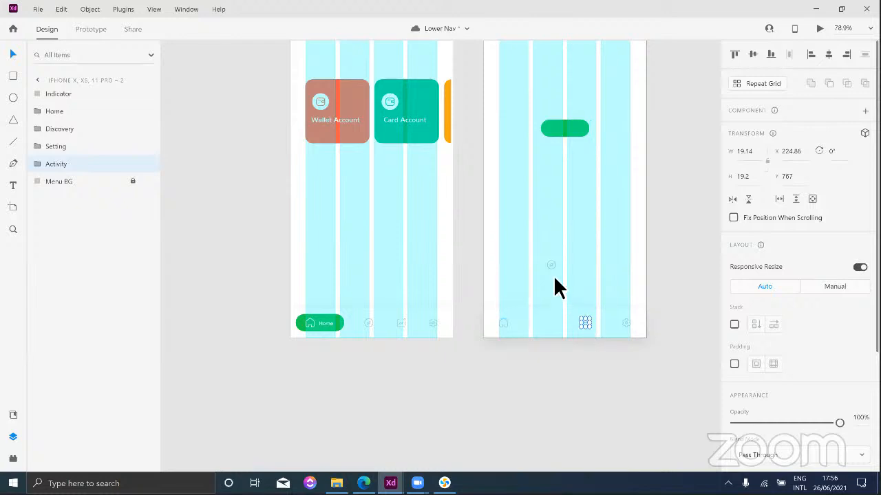
pyautogui.moveTo(552, 261); pyautogui.dragTo(532, 322)
pyautogui.click(556, 226)
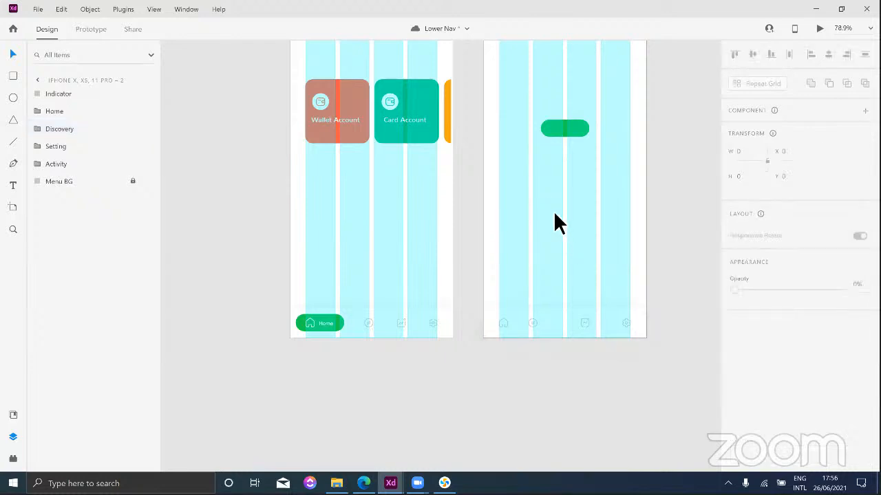
# Step: Hide the layout grid on the second iPhone X artboard
pyautogui.scroll(2, 553, 211)
pyautogui.click(531, 57)
pyautogui.scroll(-3, 743, 289)
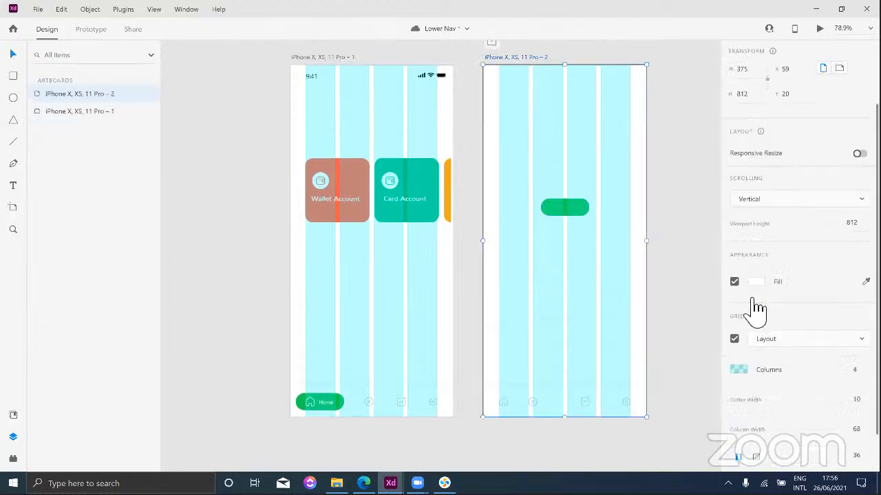
pyautogui.click(736, 293)
pyautogui.scroll(-2, 646, 310)
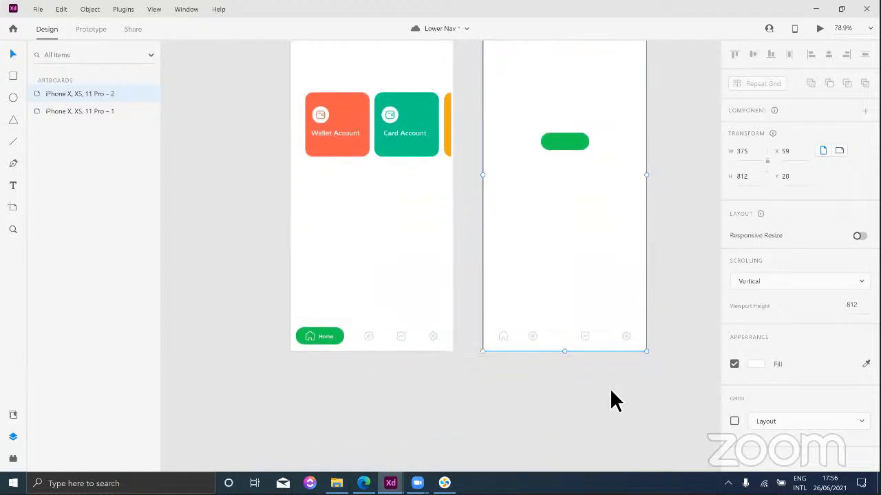
# Step: Raise the Setting icon 20 px above the other menu icons, to Y 747.78
pyautogui.click(607, 390)
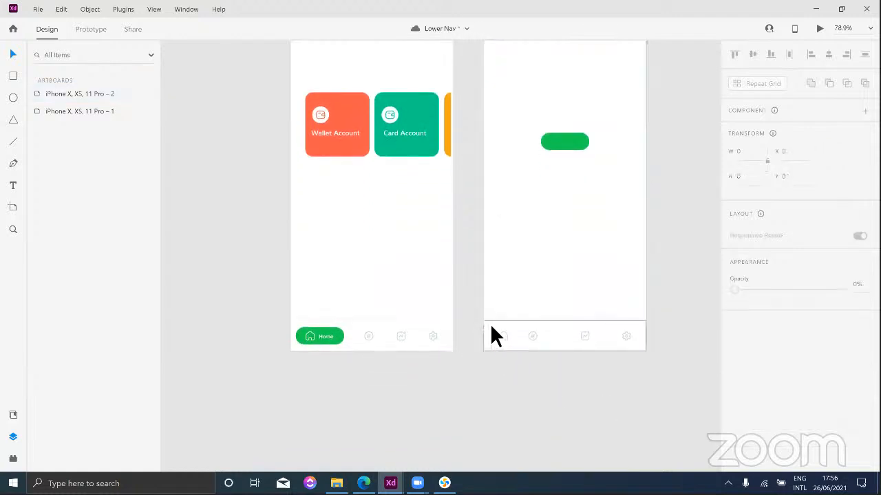
pyautogui.moveTo(491, 328); pyautogui.dragTo(664, 344)
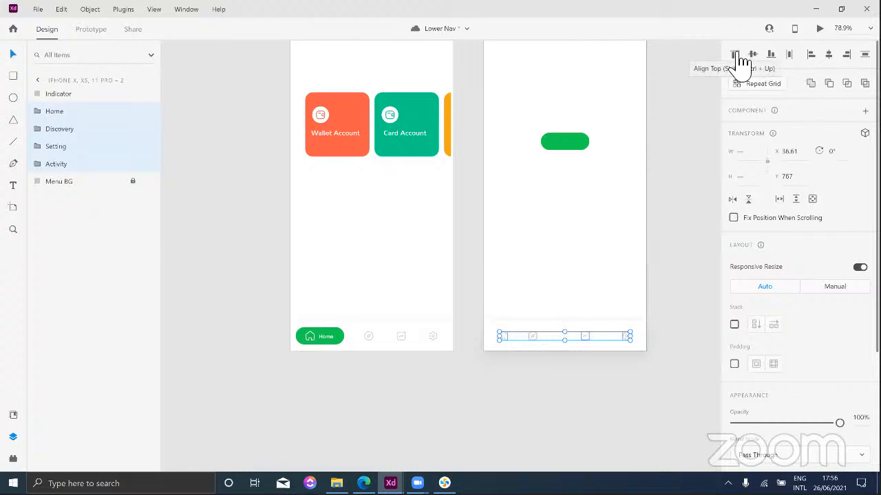
pyautogui.click(631, 336)
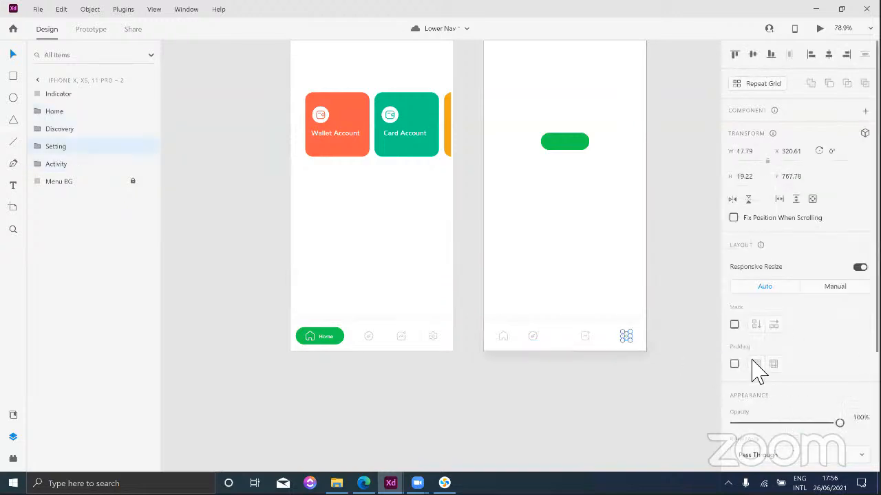
pyautogui.hotkey('shift', 'Up')
pyautogui.hotkey('shift', 'Up')
# Step: Try aligning the Home, Discovery, Setting and Activity icons by their top edges, and undo the alignment
pyautogui.click(550, 365)
pyautogui.moveTo(466, 306); pyautogui.dragTo(654, 344)
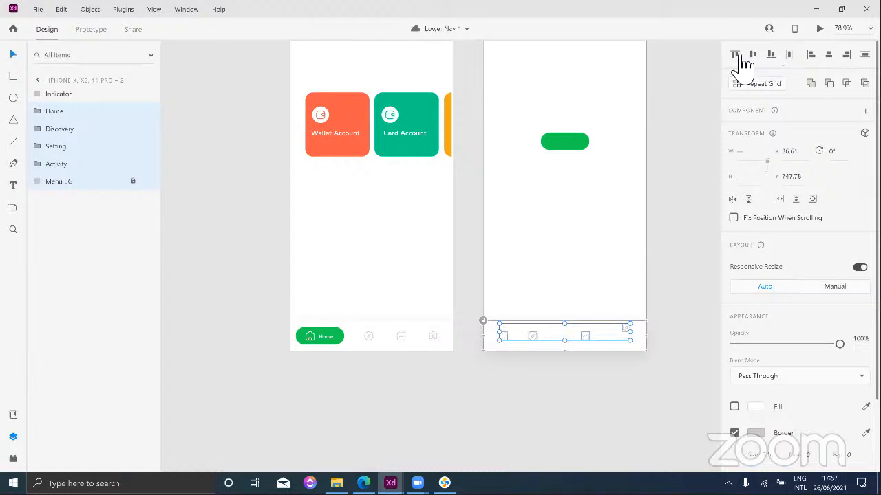
pyautogui.click(741, 57)
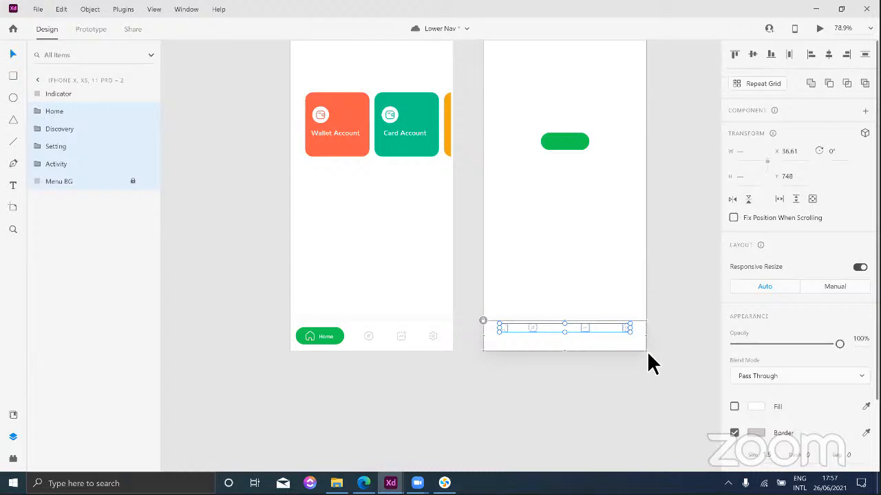
pyautogui.hotkey('ctrl', 'z')
pyautogui.click(620, 359)
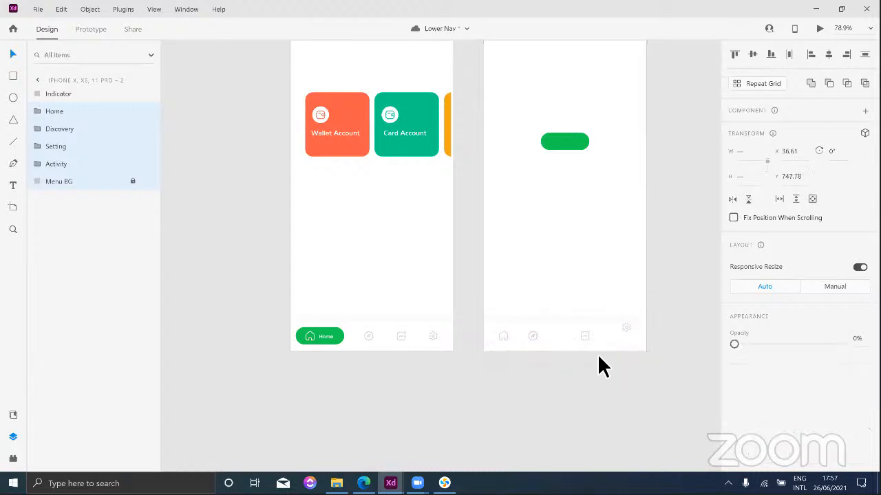
# Step: Lower the Activity icon 20 px below the Home and Discovery icons, to Y 787
pyautogui.doubleClick(585, 336)
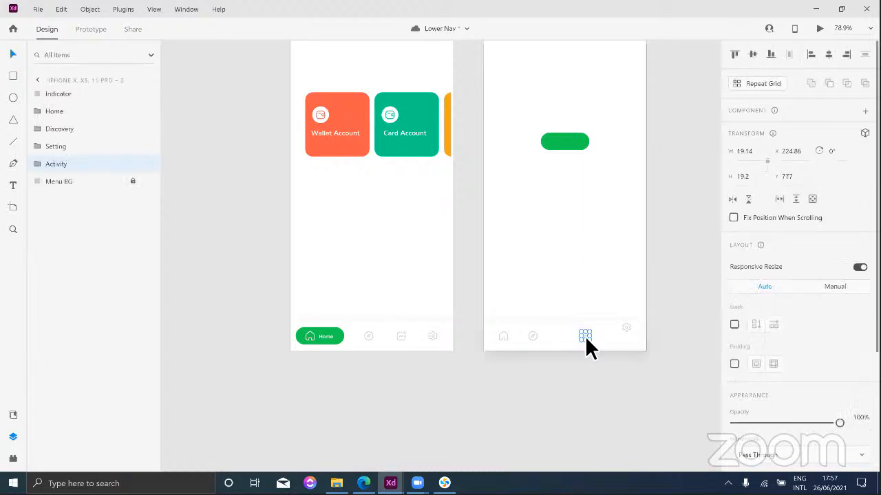
pyautogui.hotkey('shift', 'Down')
pyautogui.hotkey('shift', 'Down')
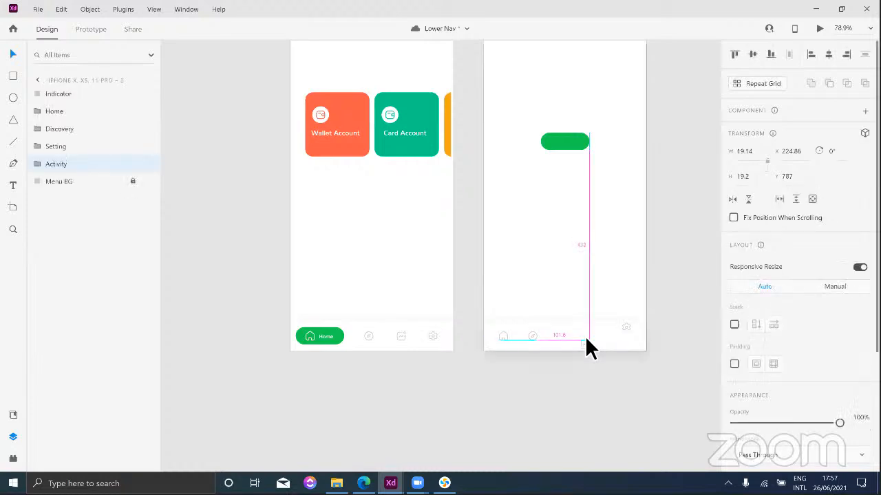
pyautogui.moveTo(625, 390); pyautogui.dragTo(645, 383)
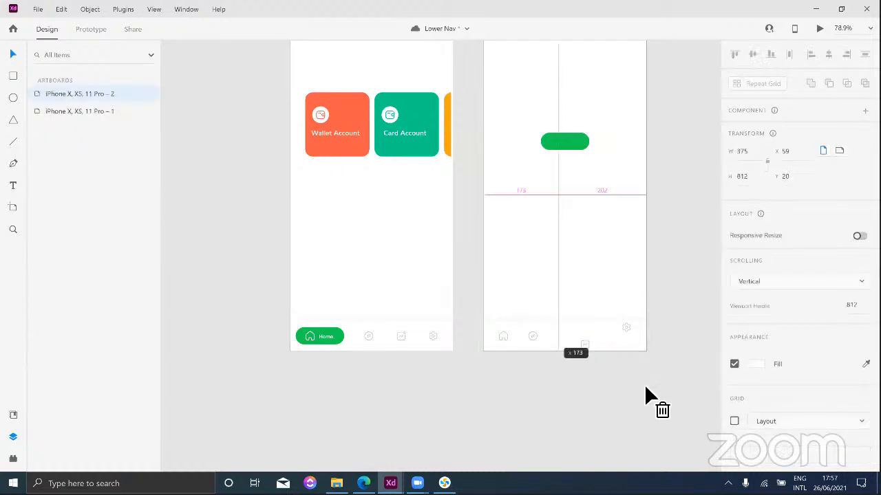
# Step: Align the Home, Discovery, Setting and Activity icons to a common vertical middle on the second artboard's menu background
pyautogui.moveTo(468, 313); pyautogui.dragTo(644, 322)
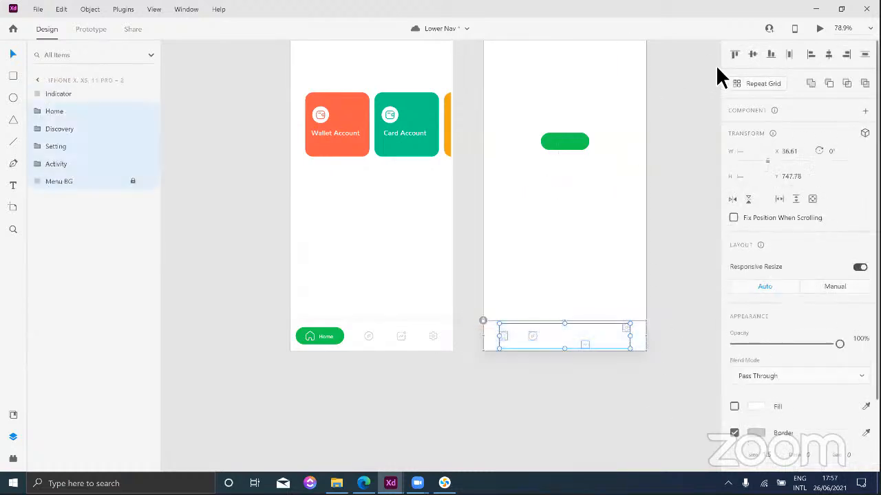
pyautogui.click(754, 55)
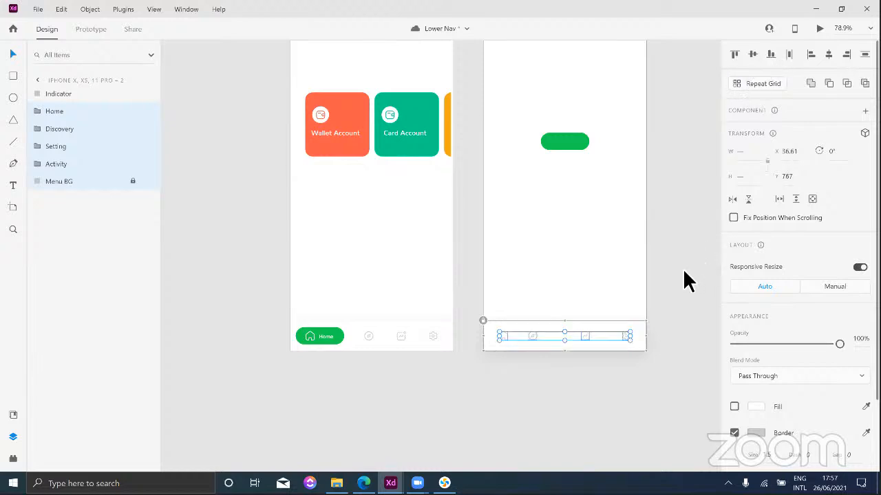
pyautogui.click(564, 366)
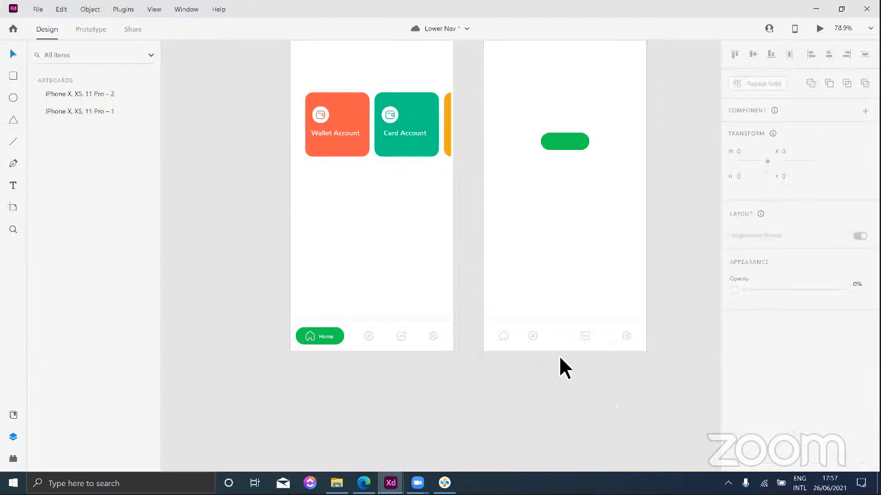
pyautogui.click(585, 342)
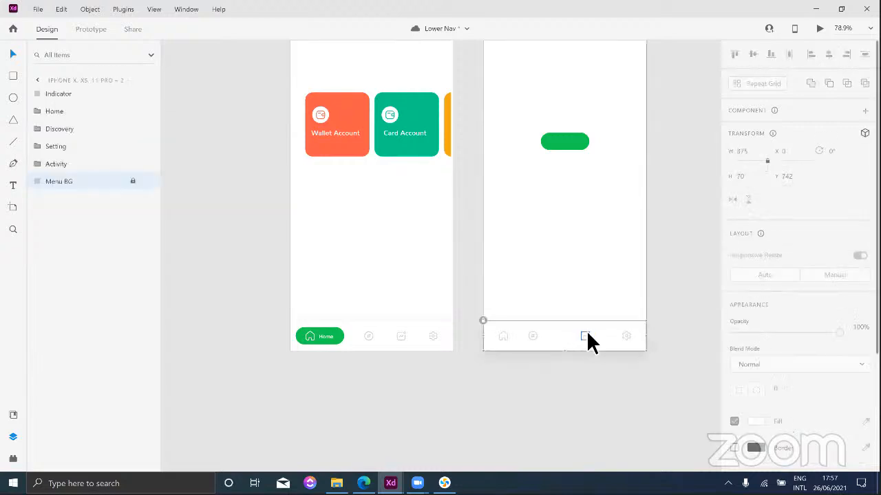
# Step: Move the Activity icon in the second artboard's bottom navigation bar down by 40 px
pyautogui.click(586, 379)
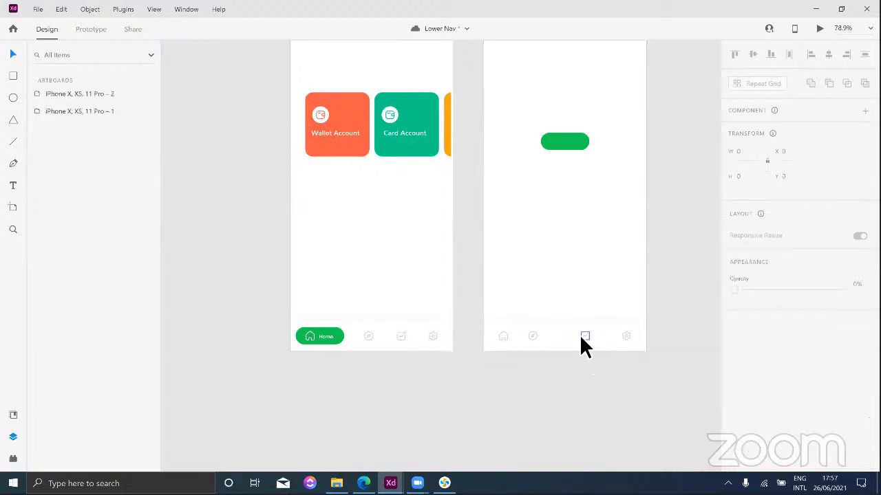
pyautogui.click(580, 336)
pyautogui.hotkey('shift', 'Down')
pyautogui.hotkey('shift', 'Down')
pyautogui.hotkey('shift', 'Down')
pyautogui.hotkey('shift', 'Down')
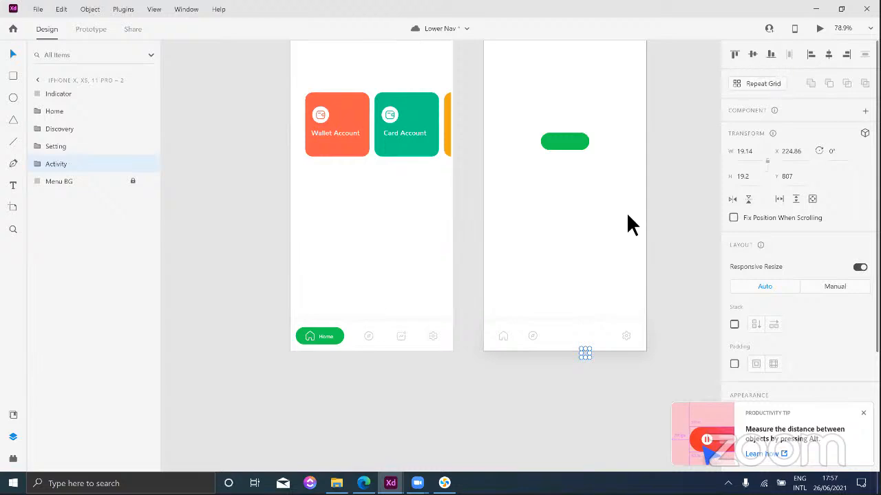
# Step: Align the four navigation icons along their bottom edges and move them together 40 px up into the bar
pyautogui.click(493, 337)
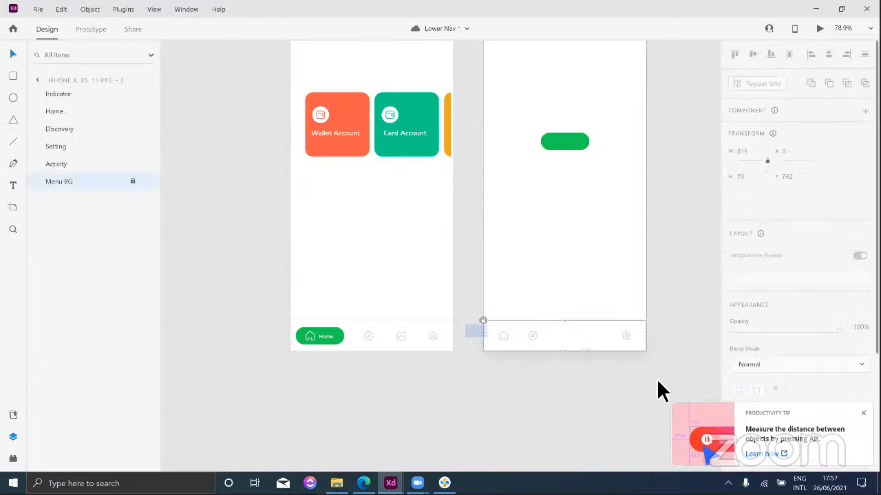
pyautogui.moveTo(658, 382); pyautogui.dragTo(669, 376)
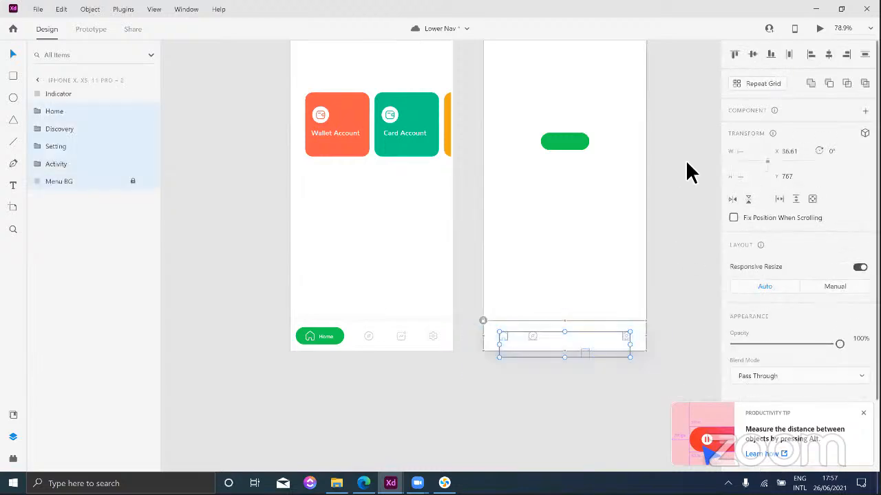
pyautogui.click(774, 55)
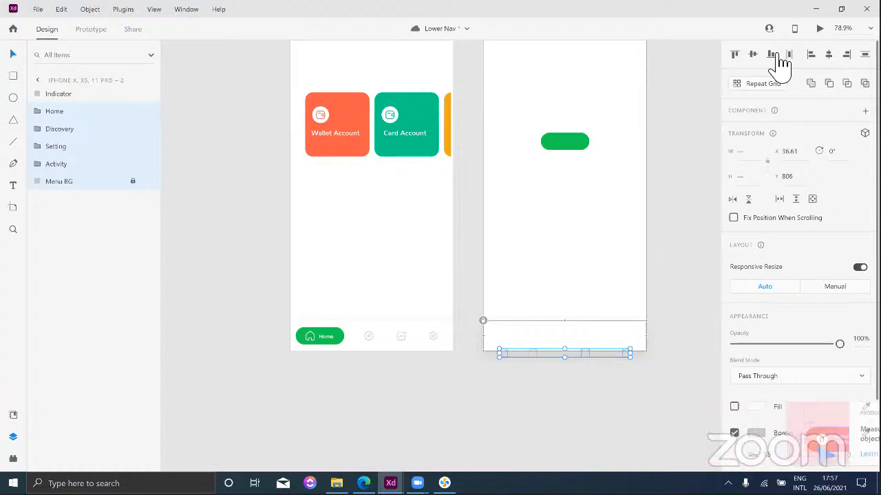
pyautogui.hotkey('shift', 'Up')
pyautogui.hotkey('shift', 'Up')
pyautogui.hotkey('shift', 'Up')
pyautogui.hotkey('shift', 'Up')
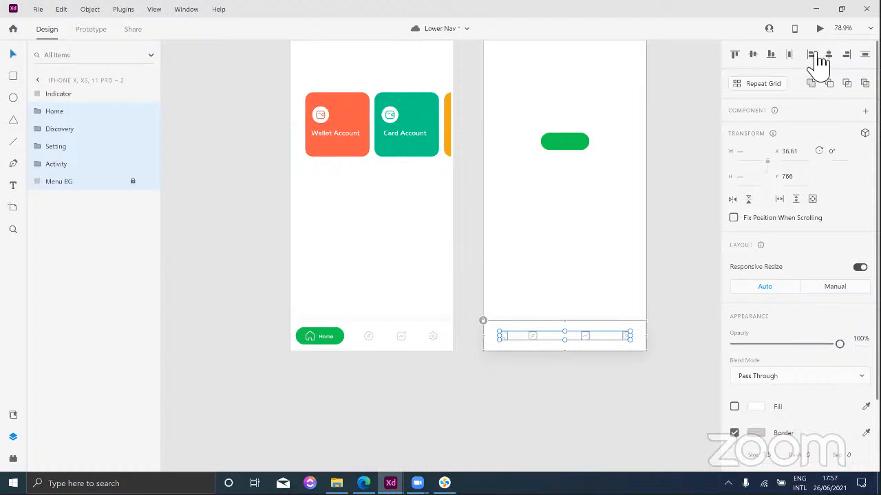
# Step: Try left alignment and horizontal centre alignment on the navigation icons, undoing each one
pyautogui.click(814, 54)
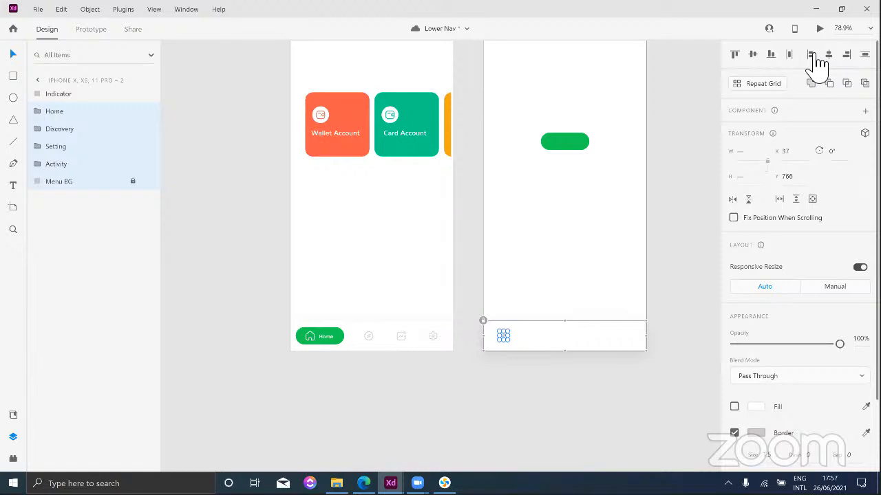
pyautogui.hotkey('ctrl', 'z')
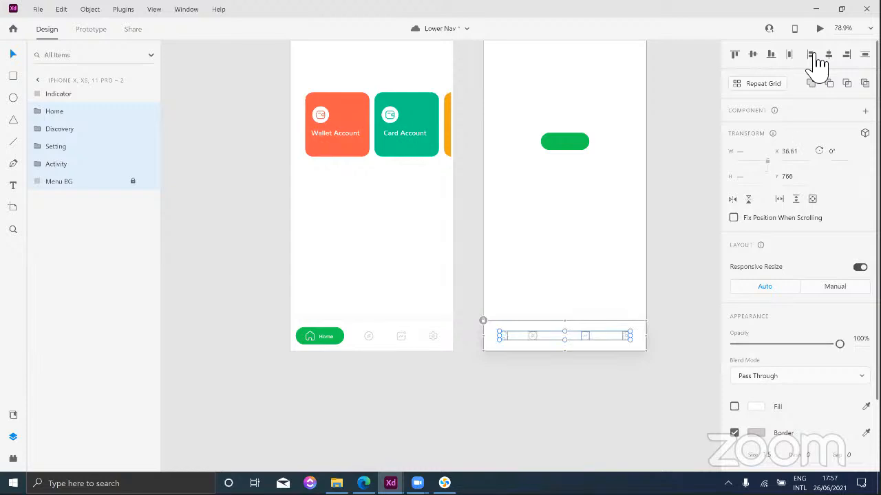
pyautogui.click(829, 55)
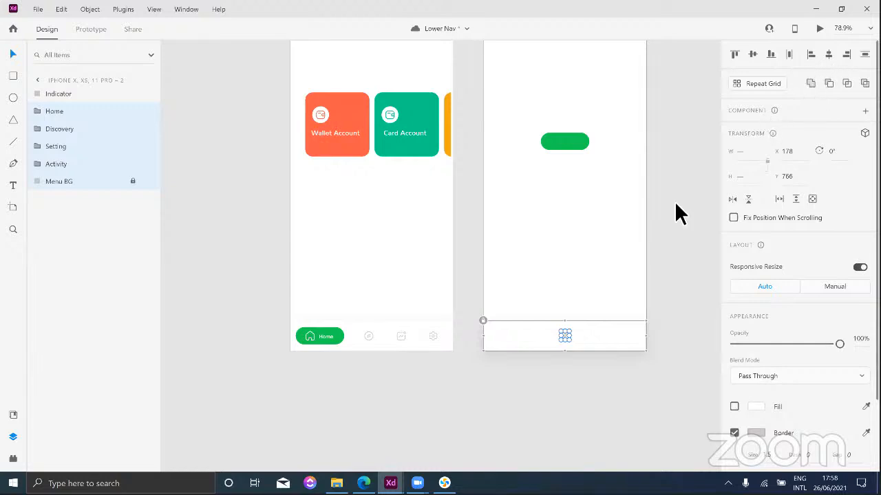
pyautogui.hotkey('ctrl', 'z')
pyautogui.click(607, 256)
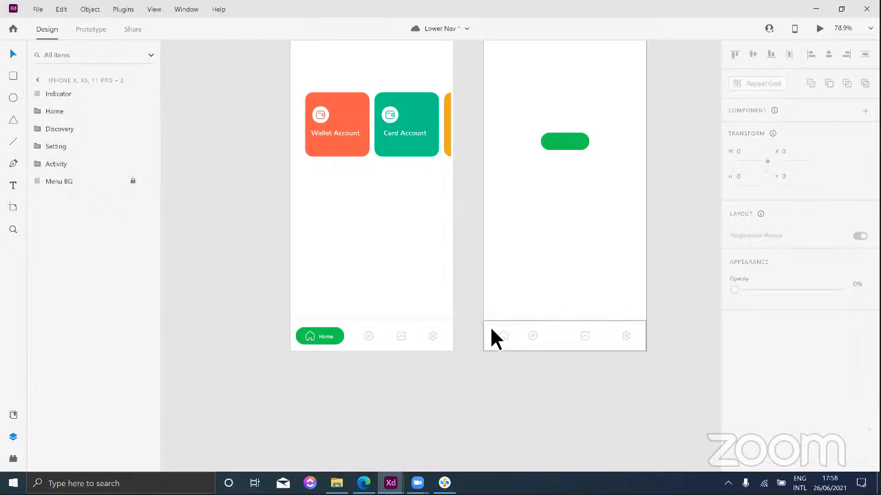
# Step: Try right alignment on the Home, Discovery, Activity and Setting icons, undo it and clear the selection
pyautogui.moveTo(492, 329); pyautogui.dragTo(643, 348)
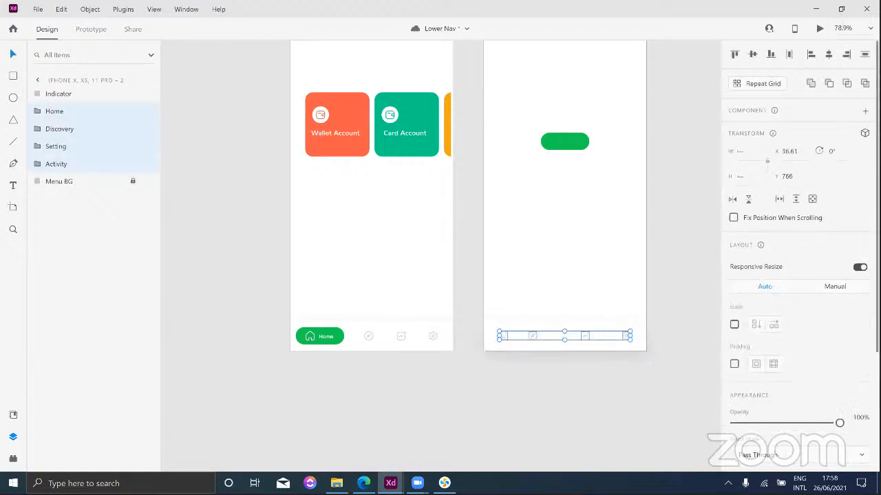
pyautogui.hotkey('ctrl', 'shift', 'Right')
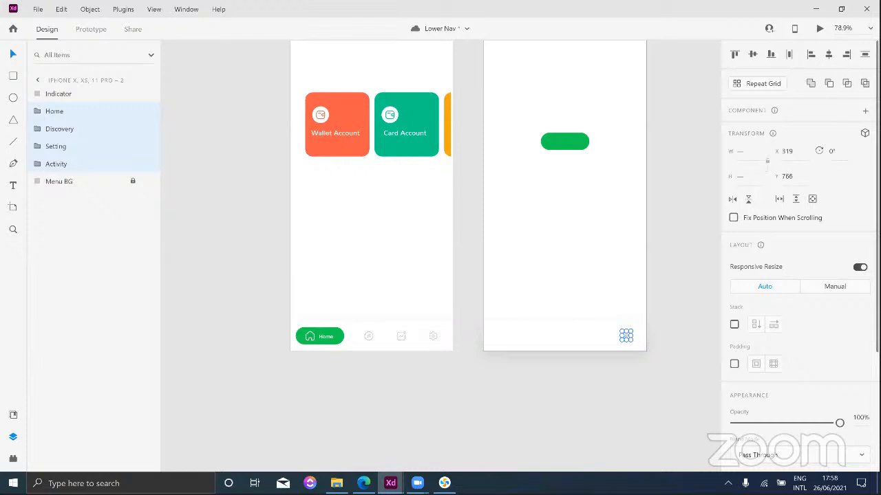
pyautogui.hotkey('ctrl', 'z')
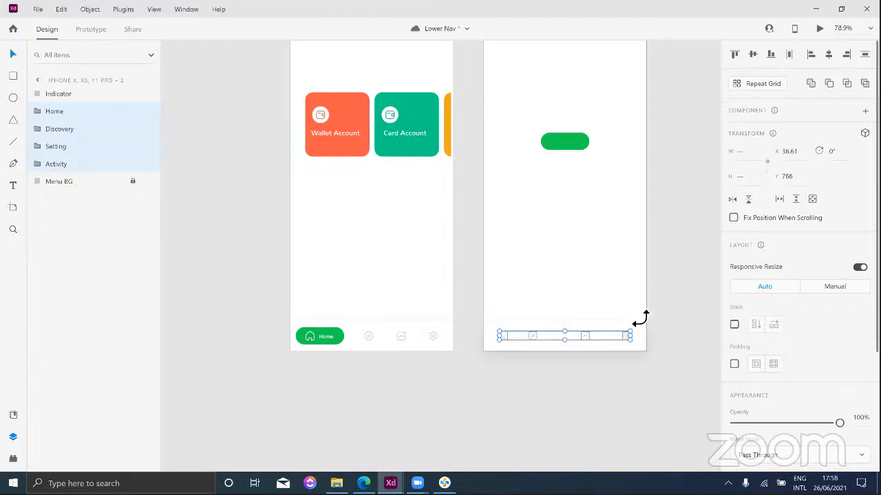
pyautogui.click(623, 364)
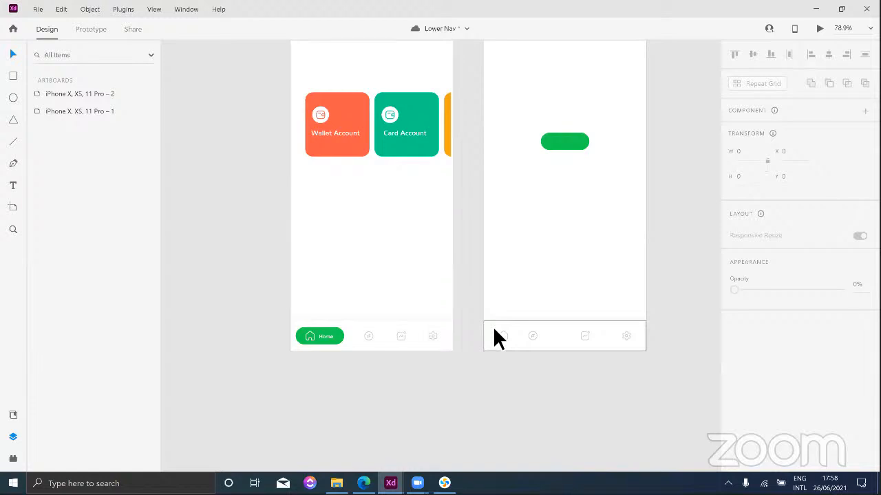
# Step: Distribute the four navigation icons horizontally so the gaps between them are equal
pyautogui.moveTo(481, 318); pyautogui.dragTo(636, 348)
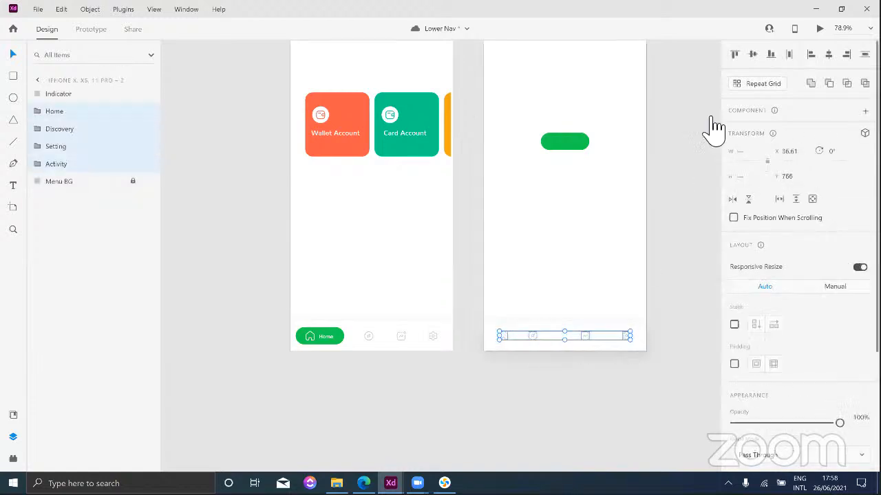
pyautogui.click(791, 54)
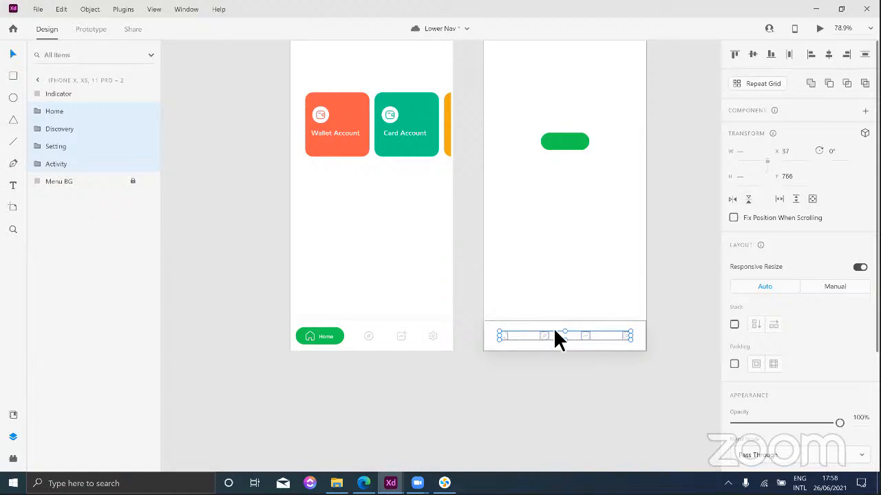
pyautogui.click(614, 297)
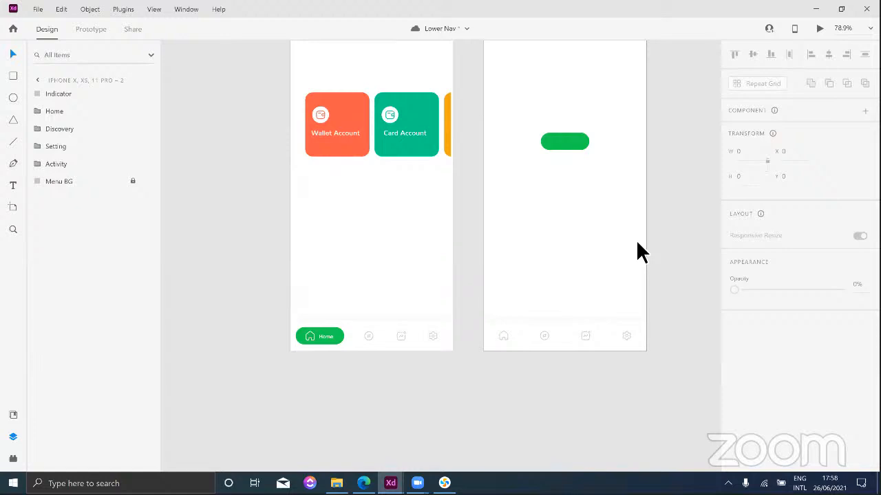
# Step: Check the border colour of the Discovery icon in the second artboard's navigation bar
pyautogui.hotkey('ctrl', '=')
pyautogui.hotkey('ctrl', '=')
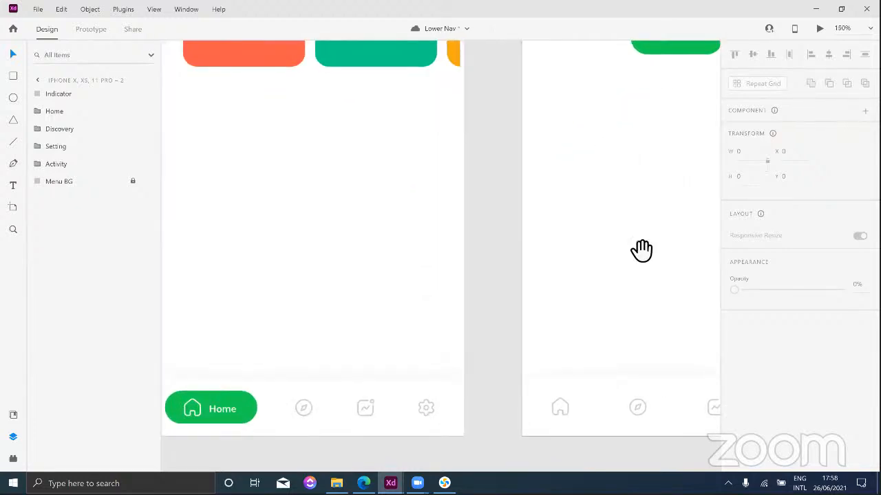
pyautogui.moveTo(601, 281); pyautogui.dragTo(541, 218)
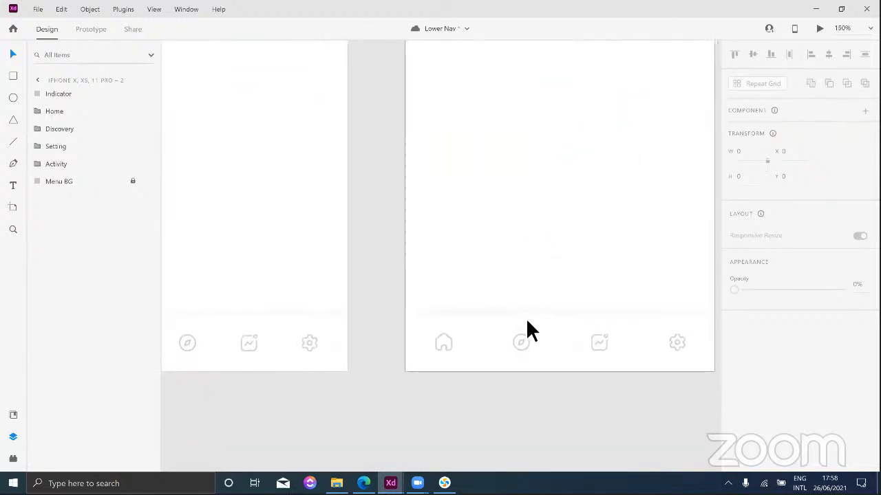
pyautogui.click(521, 337)
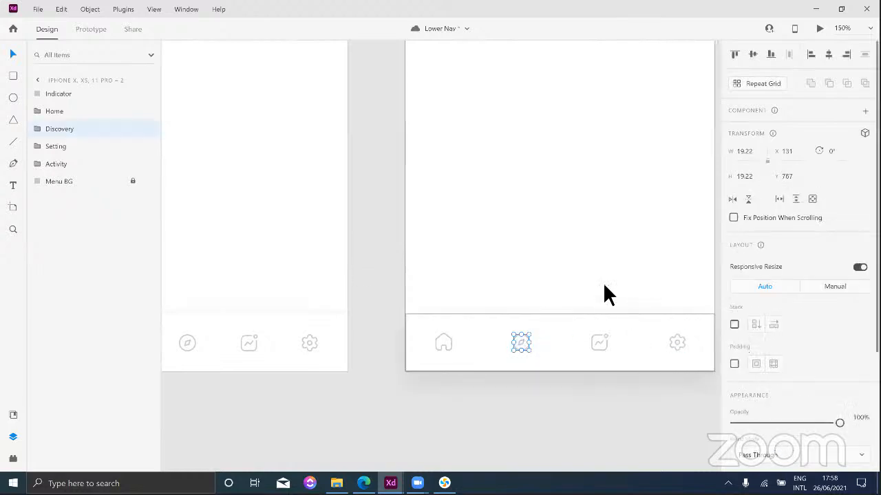
pyautogui.scroll(-4, 806, 330)
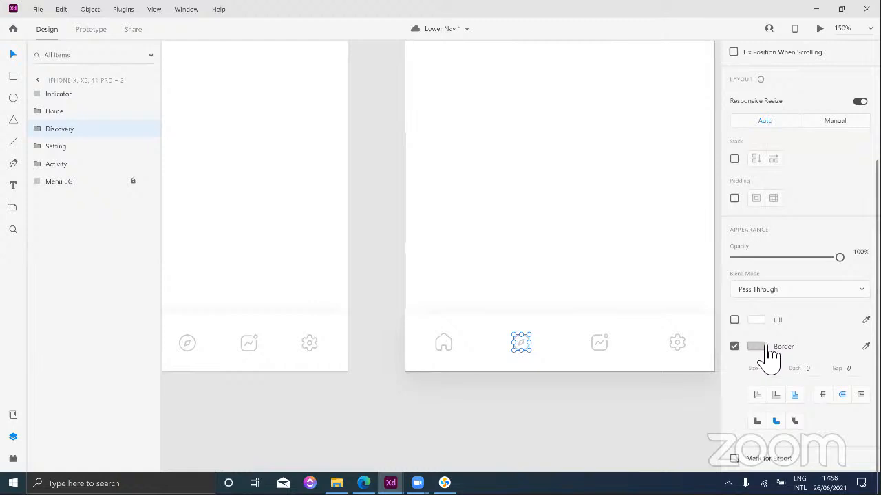
pyautogui.click(757, 347)
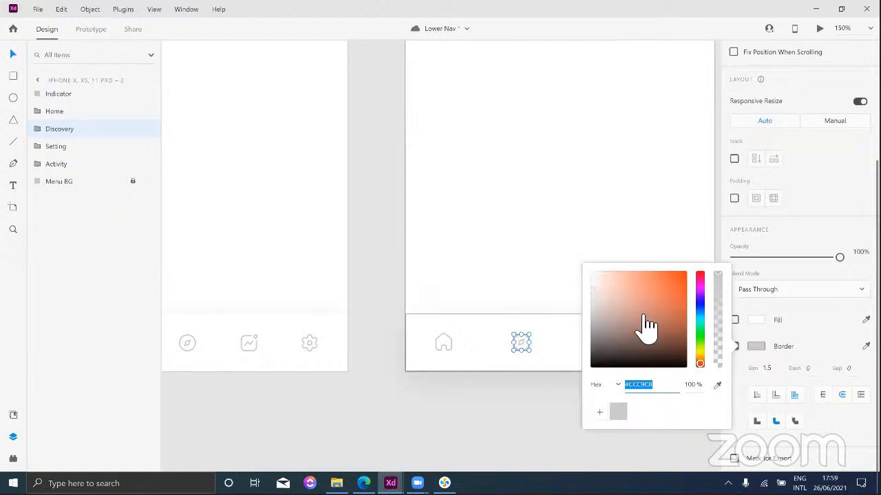
pyautogui.click(517, 182)
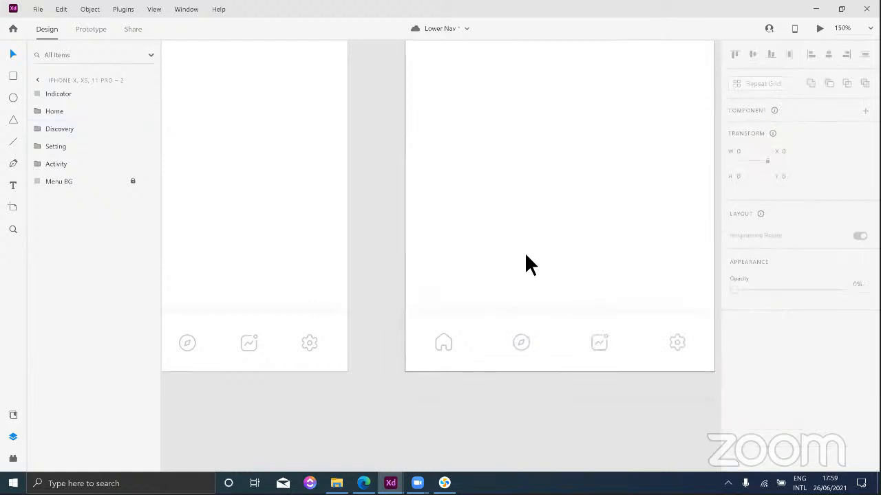
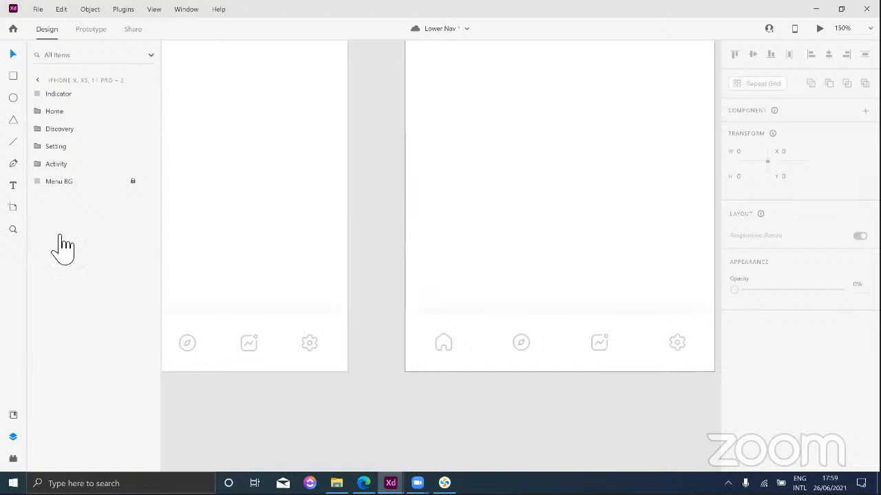
# Step: Add a text label reading "Home" above the Home icon on the second artboard
pyautogui.click(12, 186)
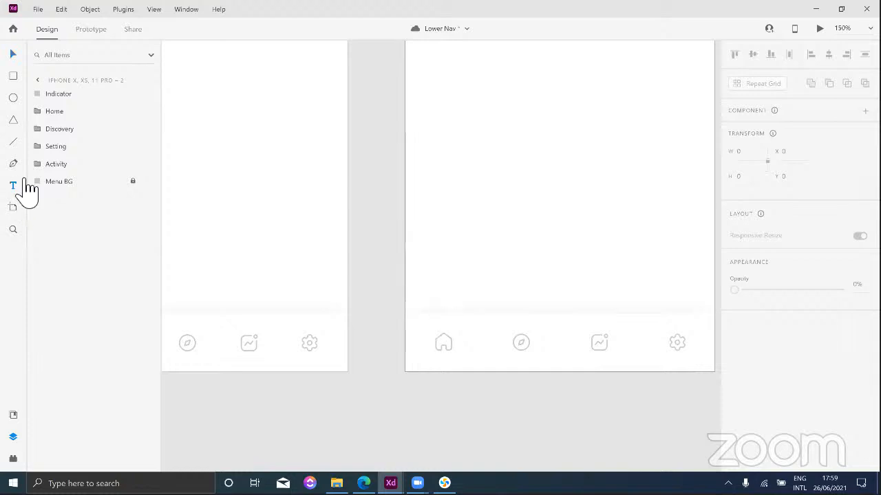
pyautogui.click(458, 268)
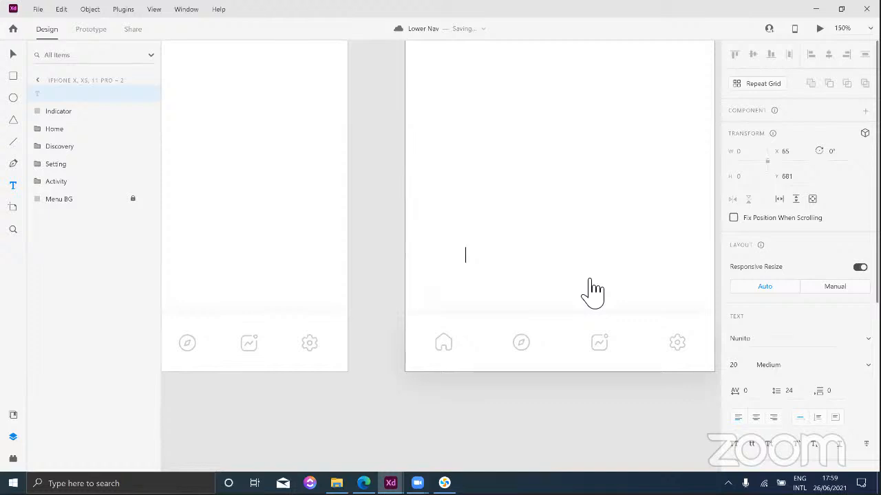
pyautogui.write('Home')
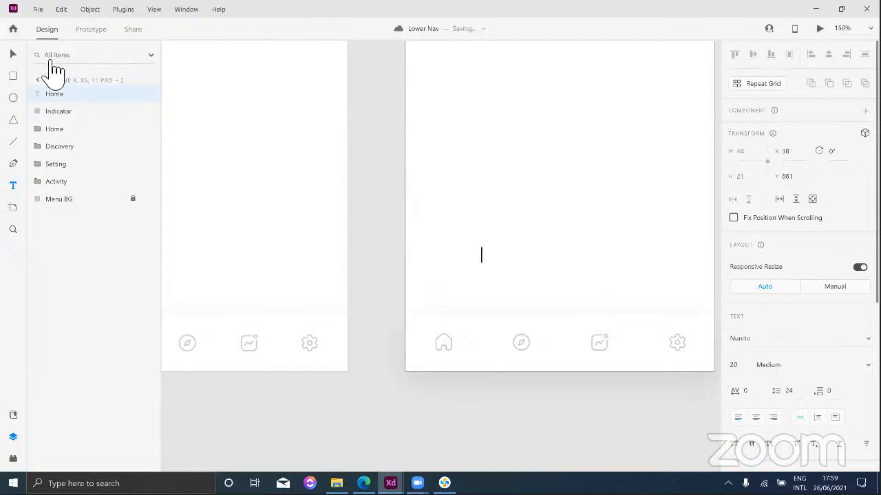
pyautogui.press('Escape')
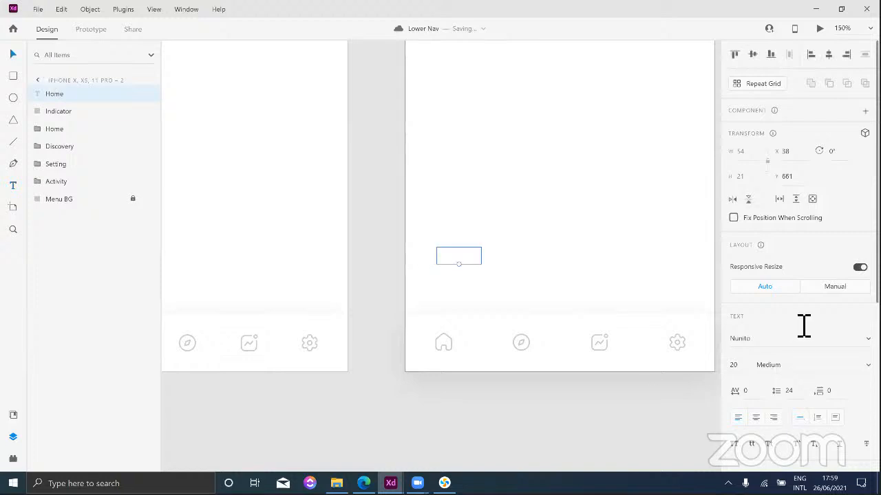
# Step: Set the Home label's fill to a dark brown, about #462020
pyautogui.scroll(-2, 803, 327)
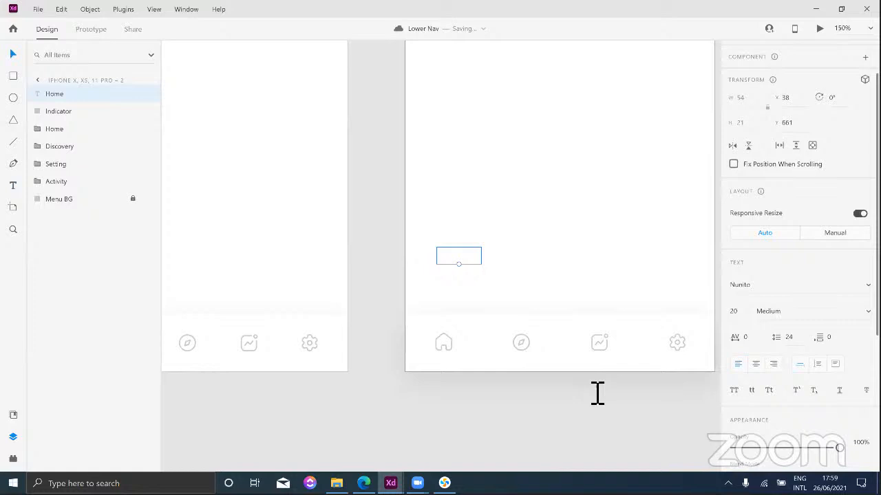
pyautogui.scroll(-2, 798, 289)
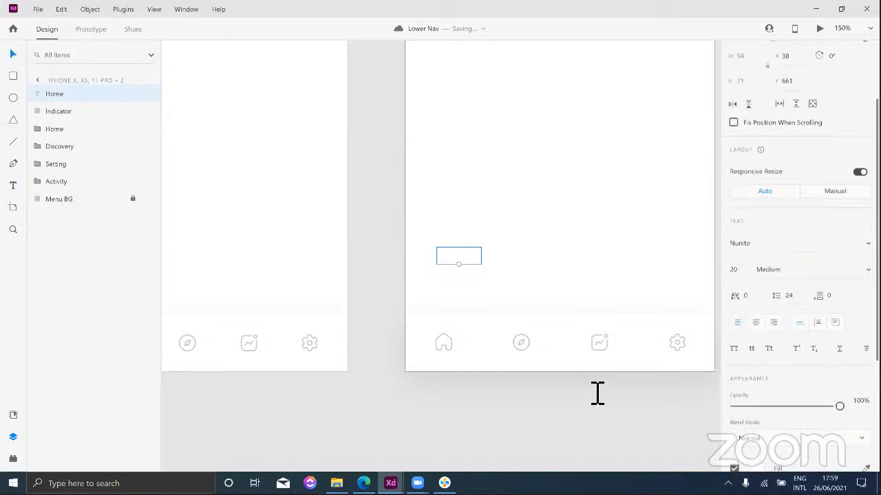
pyautogui.scroll(-2, 801, 351)
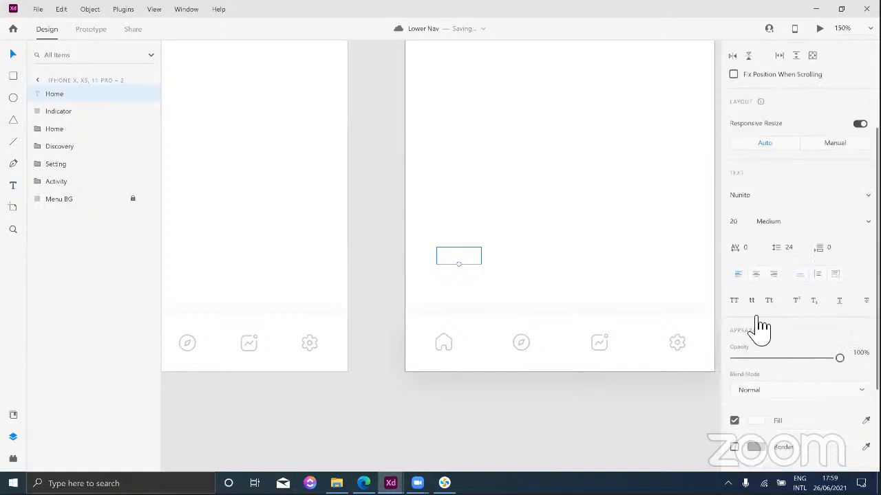
pyautogui.scroll(-1, 756, 318)
pyautogui.click(756, 369)
pyautogui.click(644, 364)
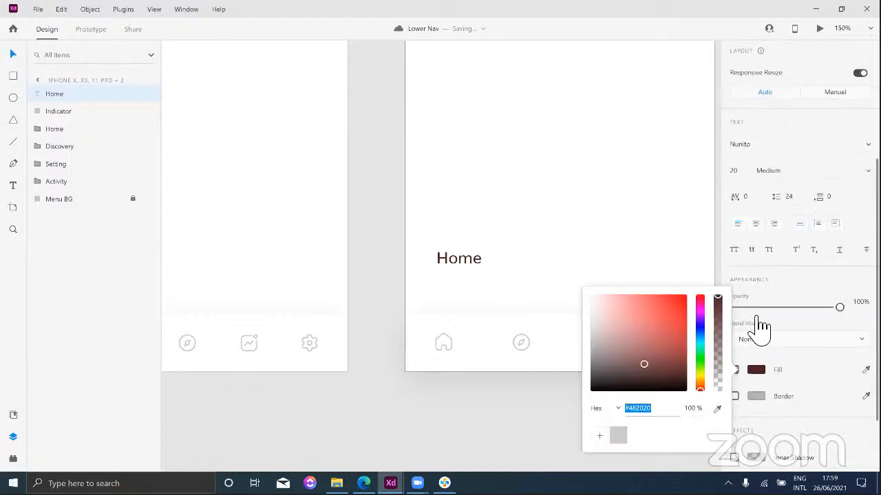
# Step: Set the Home label's font size to 12
pyautogui.scroll(2, 756, 318)
pyautogui.click(735, 300)
pyautogui.write('12')
pyautogui.press('Return')
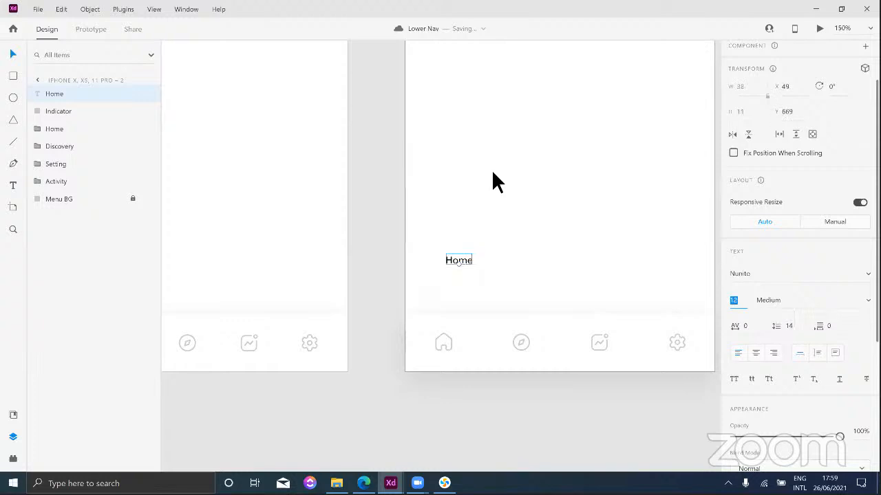
# Step: Place the Home label just right of the Home icon in the navigation bar, nudging it to Y 771
pyautogui.moveTo(468, 292); pyautogui.dragTo(471, 343)
pyautogui.press('Up')
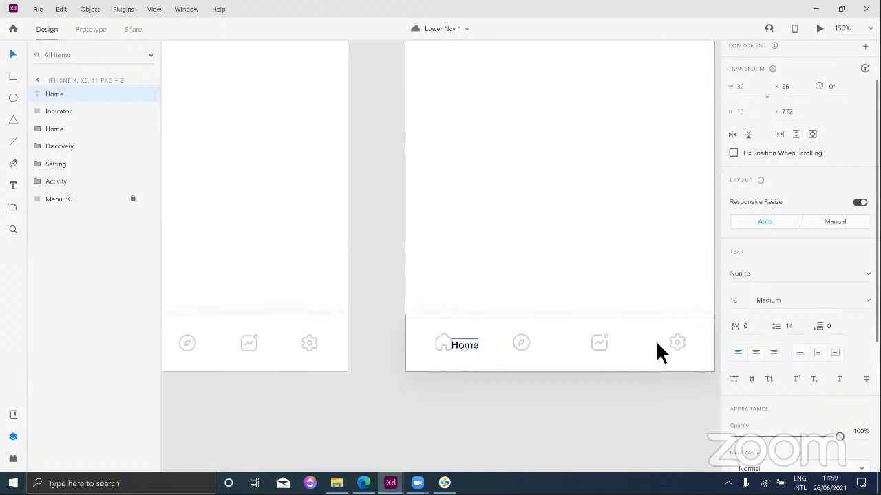
pyautogui.press('Down')
pyautogui.hotkey('shift', 'Right')
pyautogui.hotkey('shift', 'Left')
pyautogui.press('Right')
pyautogui.press('Right')
pyautogui.press('Right')
pyautogui.press('Right')
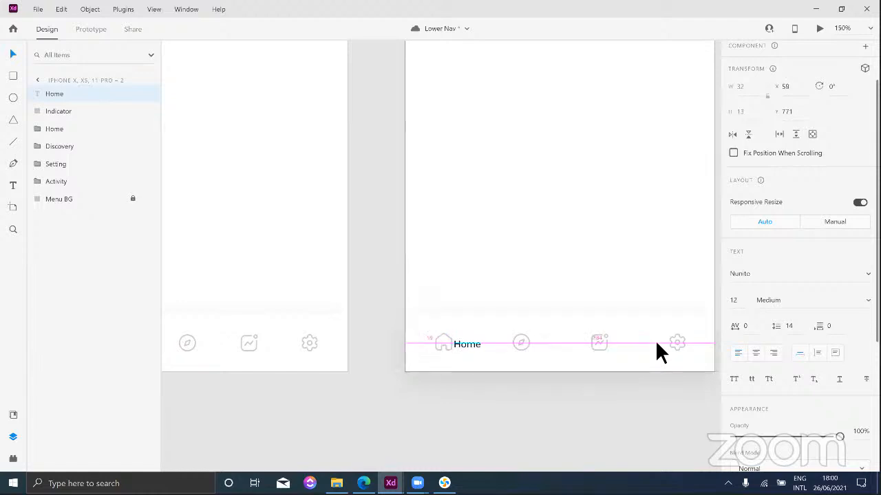
# Step: Nudge the Home label horizontally to X 66, leaving a small gap between it and the Home icon
pyautogui.press('Right')
pyautogui.press('Right')
pyautogui.press('Right')
pyautogui.press('Right')
pyautogui.hotkey('shift', 'Left')
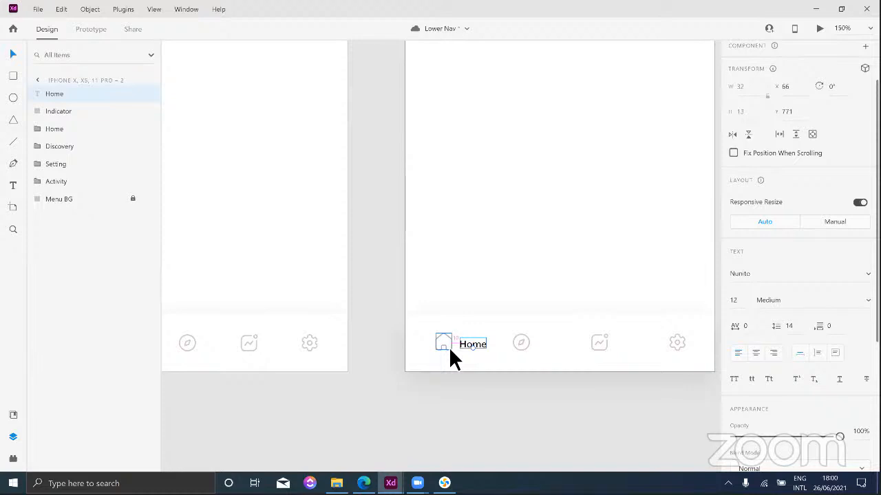
pyautogui.click(479, 404)
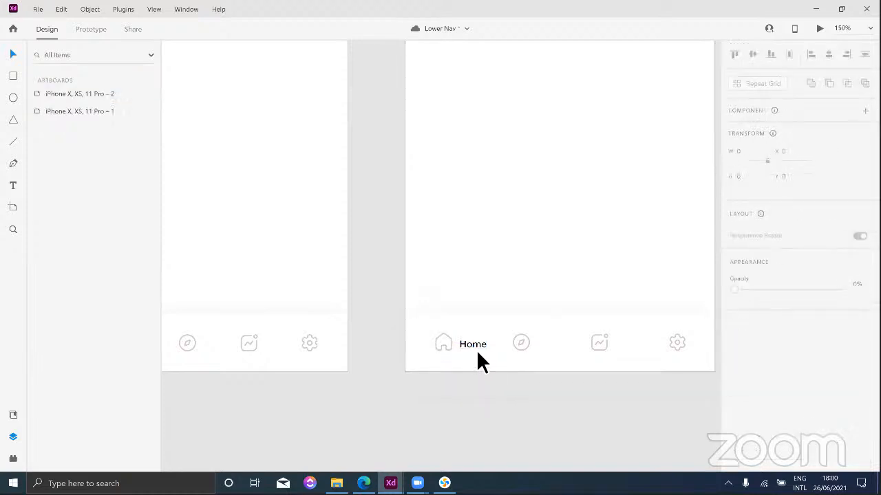
pyautogui.doubleClick(473, 344)
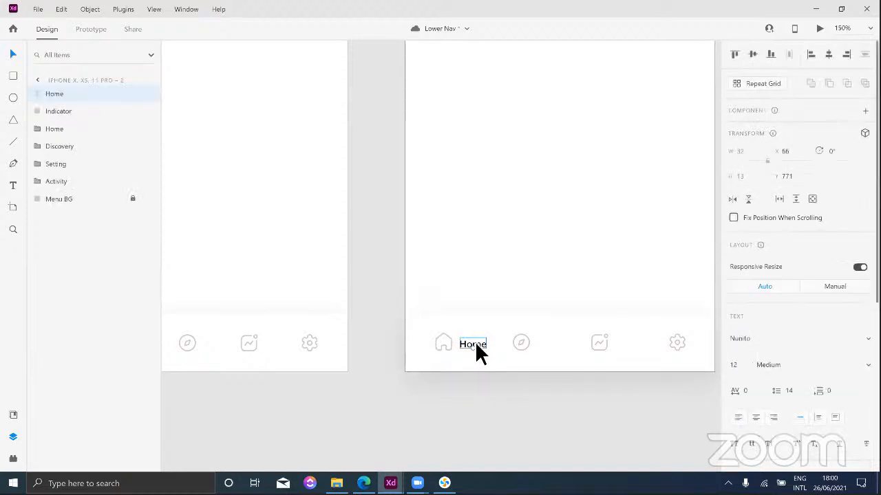
pyautogui.moveTo(476, 345); pyautogui.dragTo(528, 344)
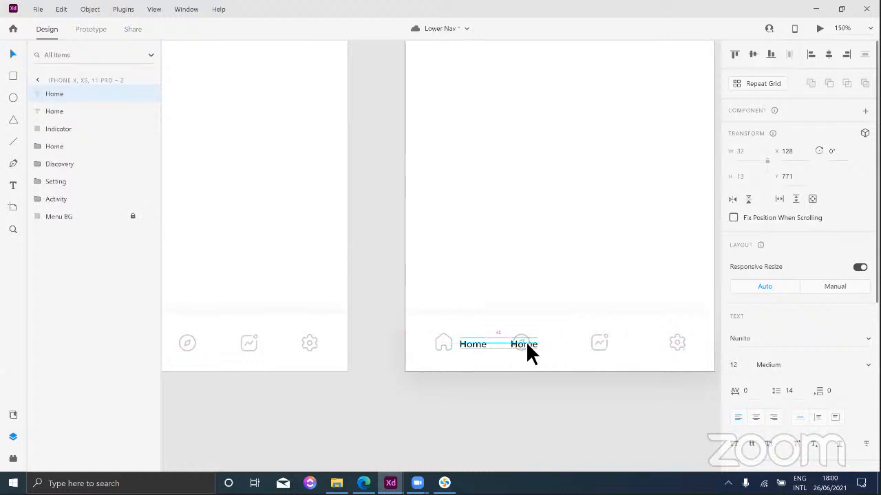
pyautogui.hotkey('alt', 'shift')
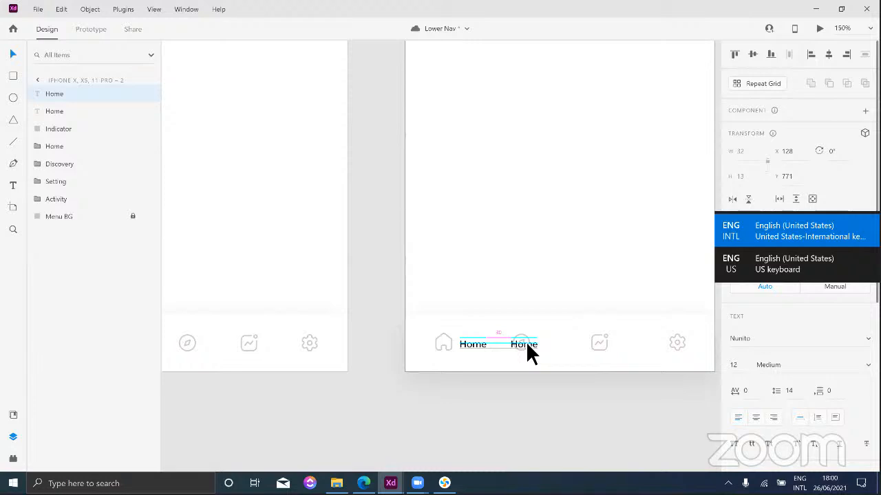
pyautogui.moveTo(526, 345); pyautogui.dragTo(545, 274)
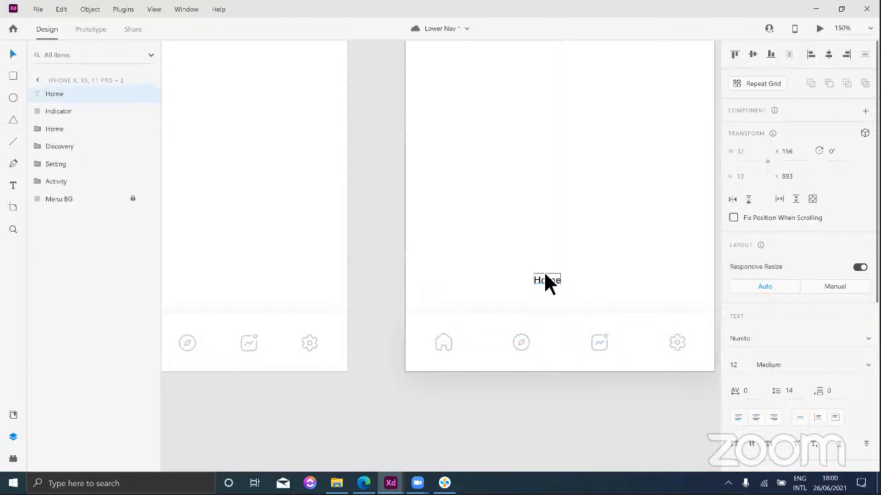
pyautogui.press('Delete')
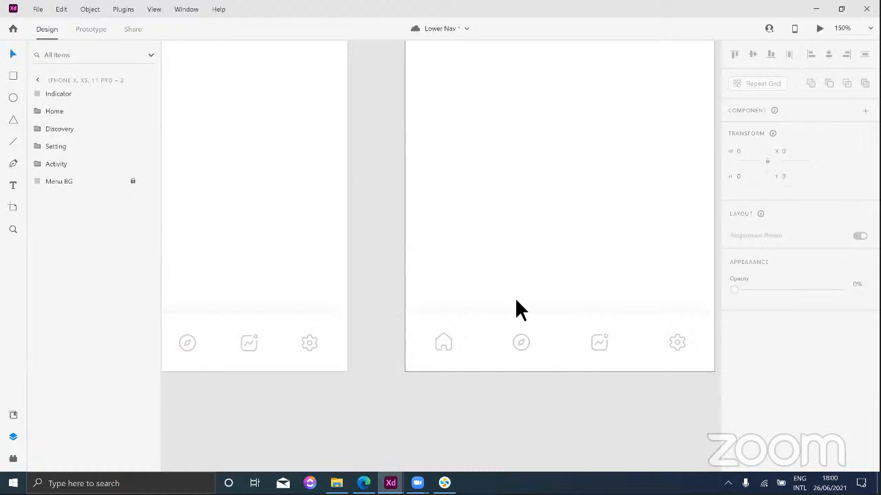
pyautogui.hotkey('ctrl', 'z')
pyautogui.hotkey('ctrl', 'z')
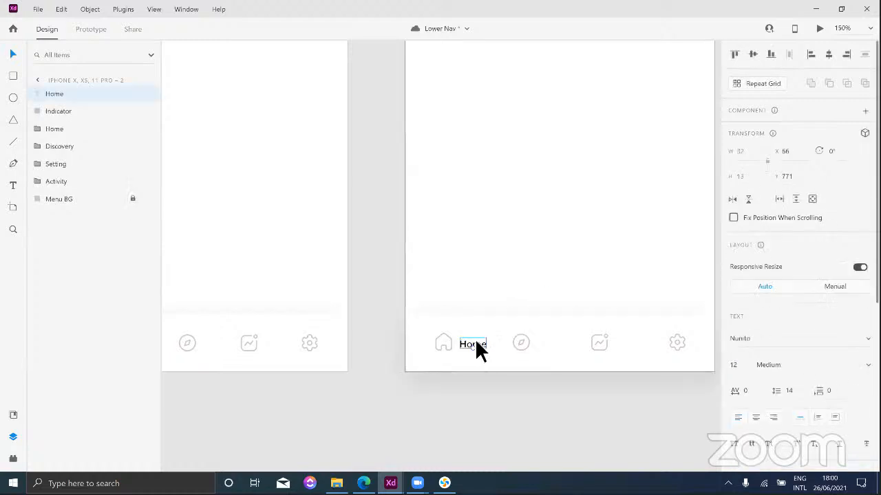
# Step: Duplicate the Home label to the right of the compass icon and change the copy's text to "Discover"
pyautogui.moveTo(476, 340); pyautogui.dragTo(555, 337)
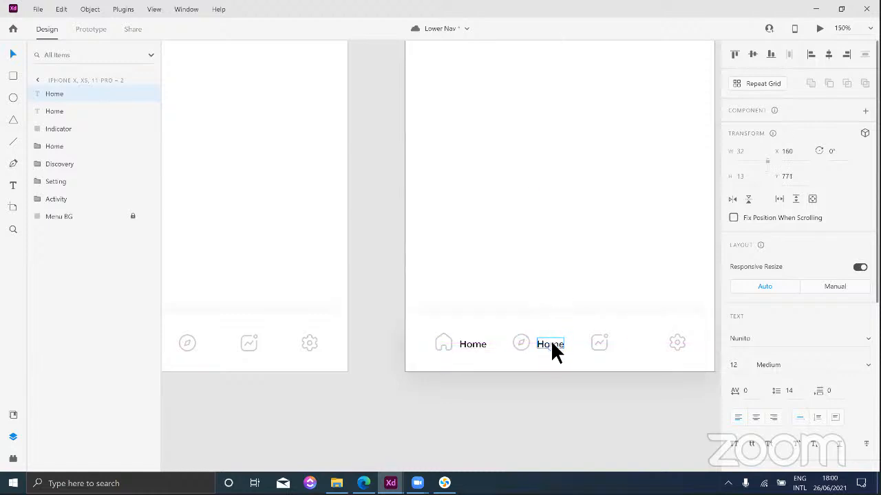
pyautogui.doubleClick(560, 350)
pyautogui.write('Dis')
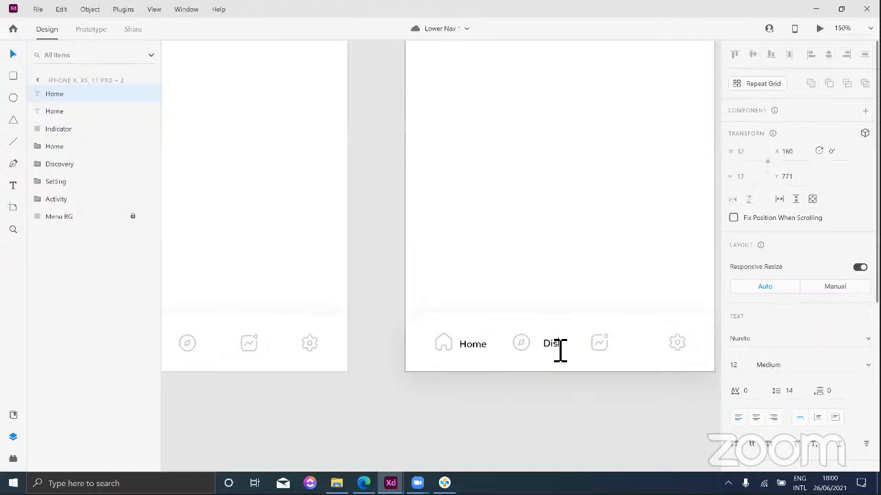
pyautogui.write('cover')
pyautogui.press('Escape')
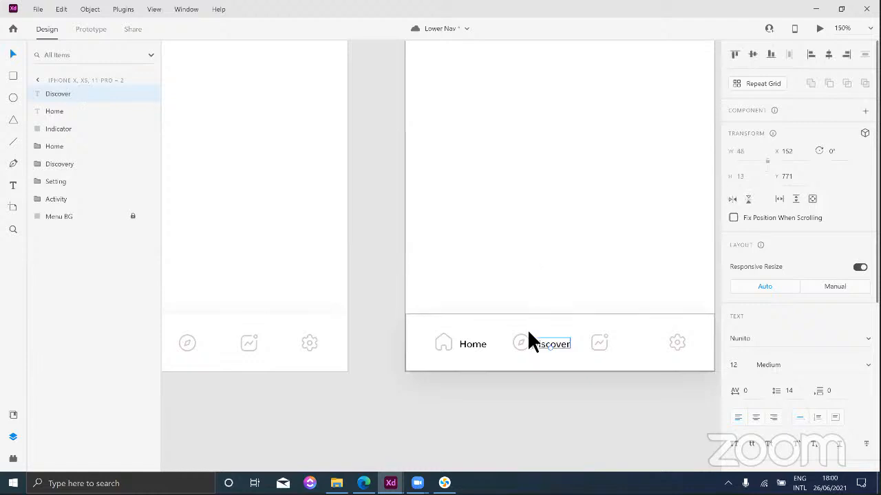
# Step: Nudge the Discover label horizontally to X 160, matching the icon-to-label gap of the Home item
pyautogui.press('Left')
pyautogui.press('Left')
pyautogui.press('Left')
pyautogui.press('alt')
pyautogui.hotkey('shift', 'Right')
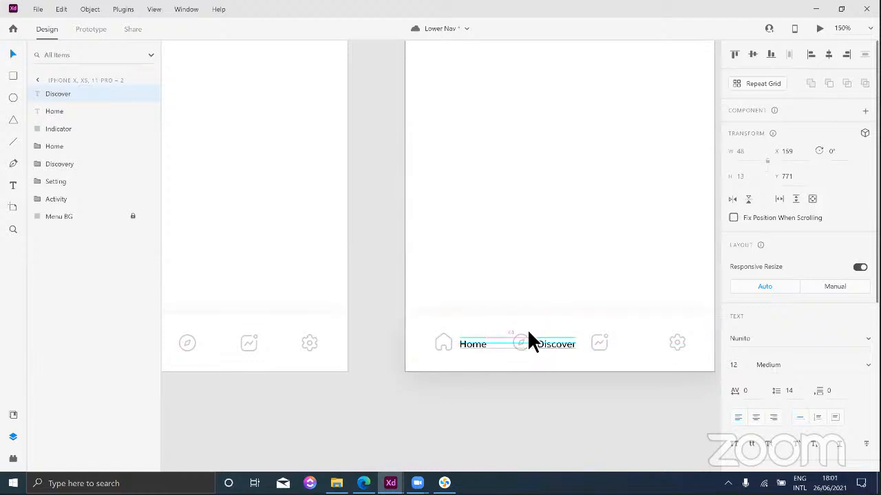
pyautogui.press('alt')
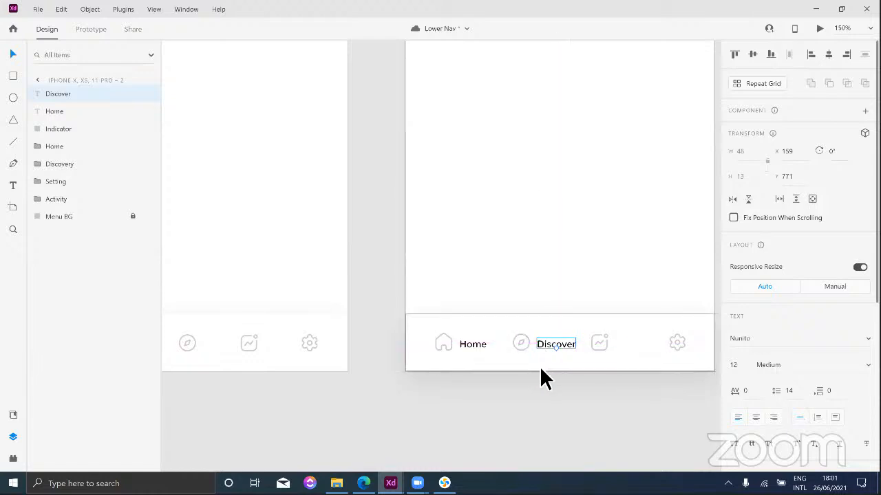
pyautogui.press('Right')
pyautogui.press('Right')
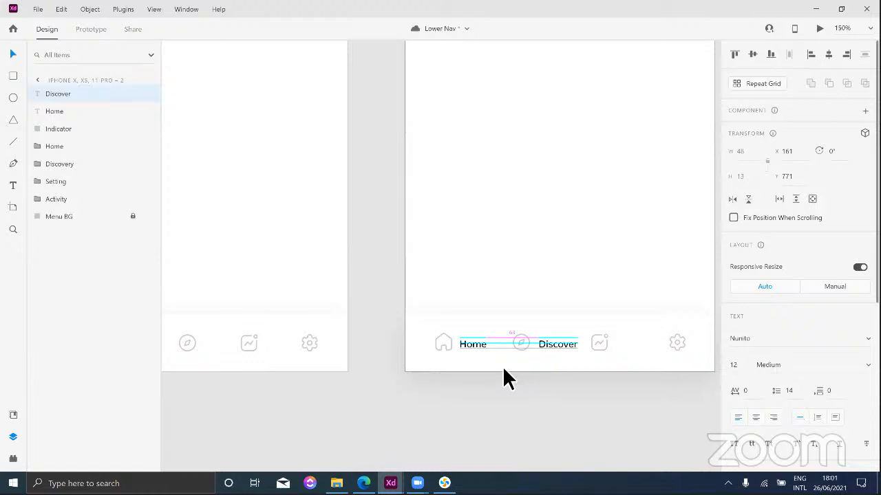
pyautogui.press('alt')
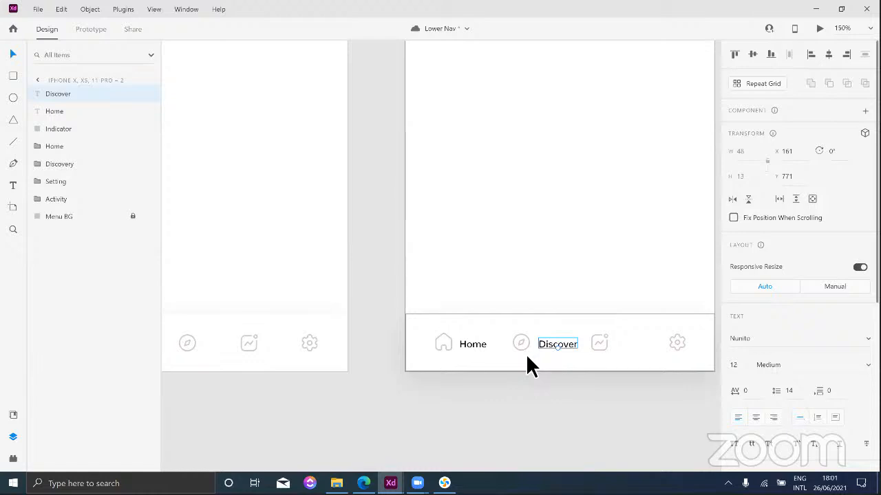
pyautogui.press('alt')
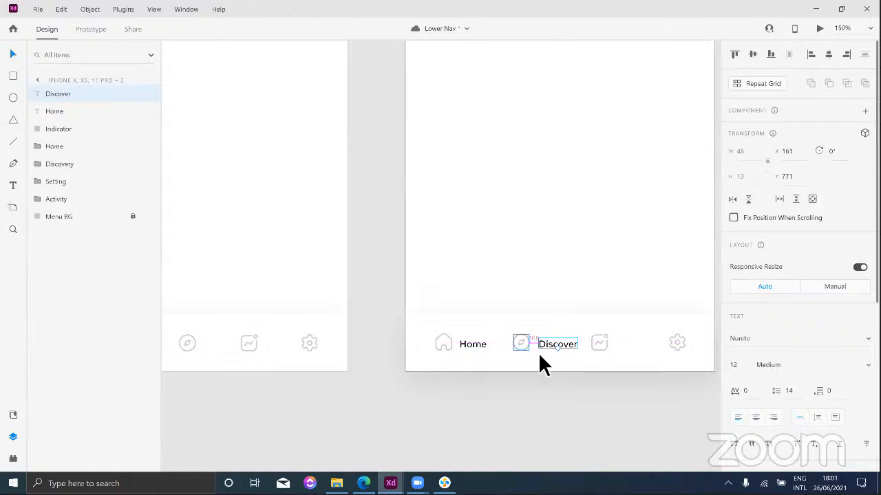
pyautogui.press('Left')
# Step: Duplicate the Discover label to the right of the chart icon and change the copy's text to "Activity"
pyautogui.moveTo(565, 340); pyautogui.dragTo(640, 341)
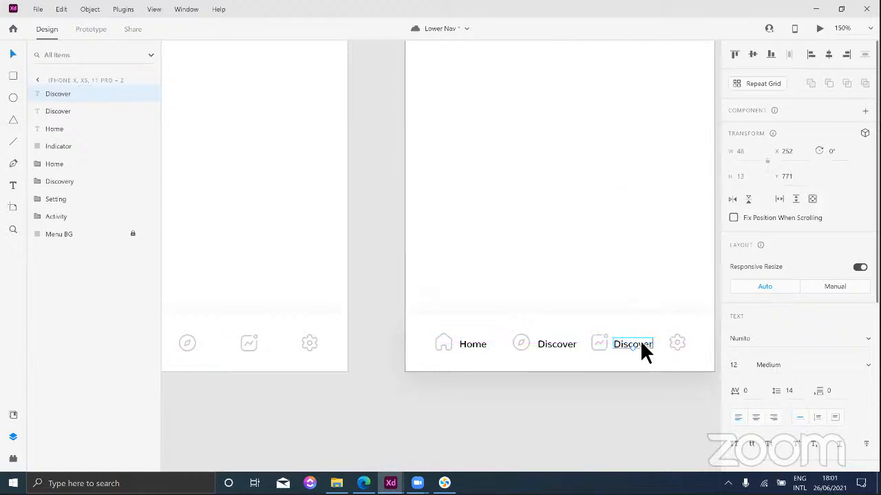
pyautogui.doubleClick(639, 346)
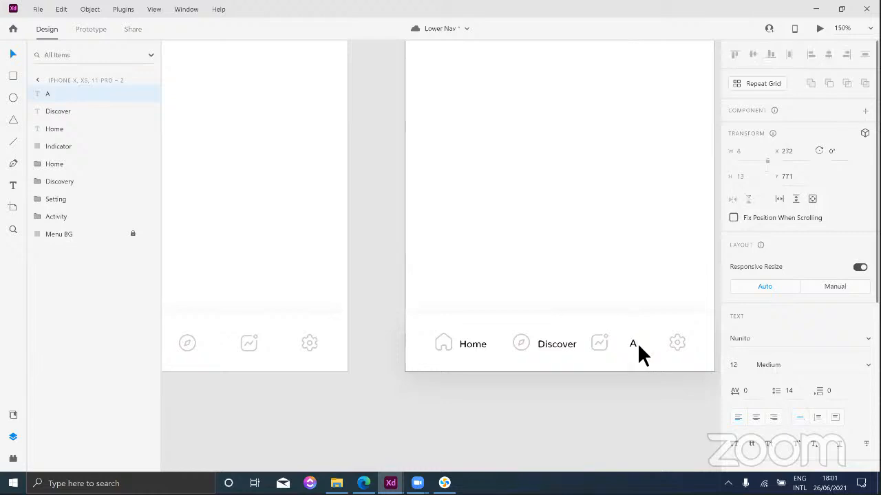
pyautogui.write('Activities')
pyautogui.write('y')
pyautogui.press('Escape')
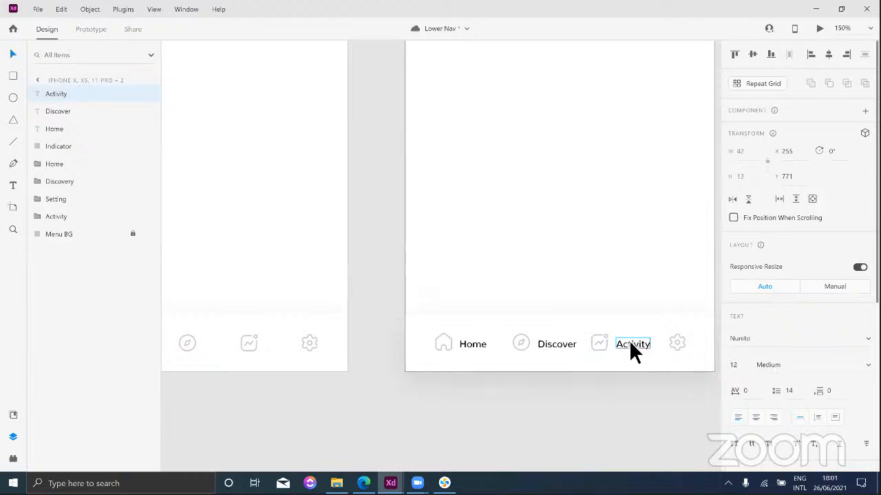
pyautogui.moveTo(630, 343); pyautogui.dragTo(633, 341)
pyautogui.click(561, 345)
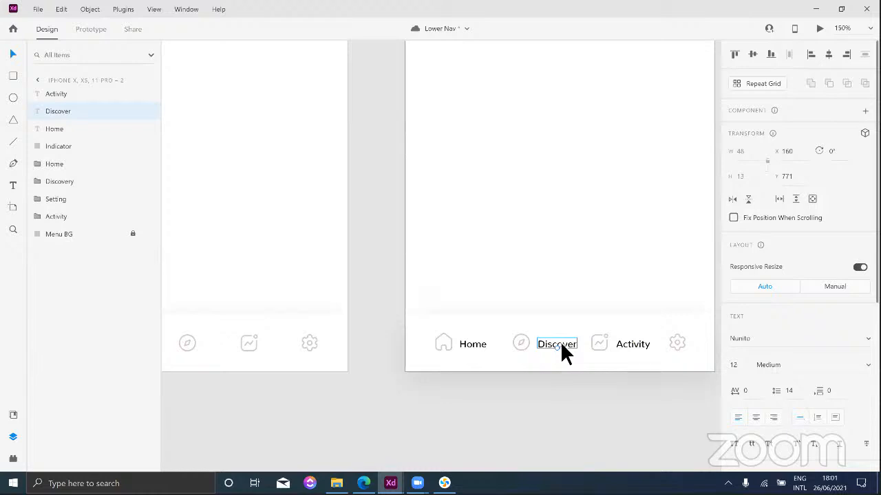
pyautogui.moveTo(556, 344); pyautogui.dragTo(562, 340)
pyautogui.click(566, 380)
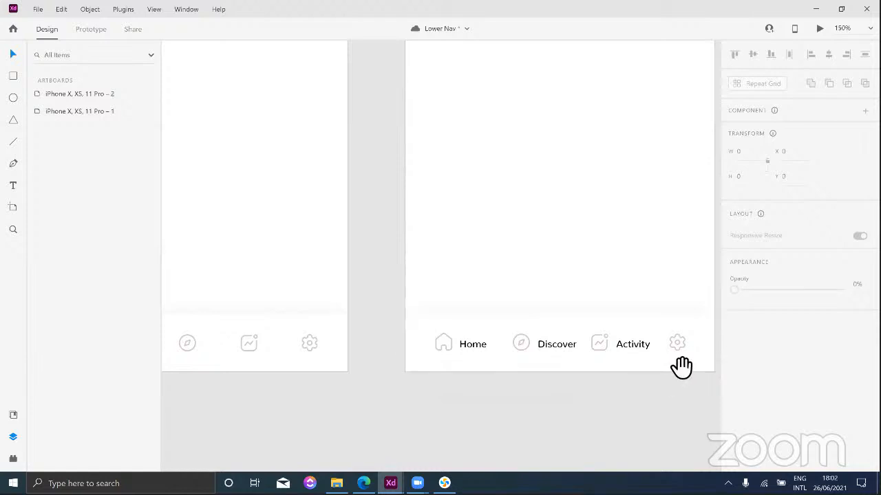
# Step: Duplicate the Activity label to the right of the gear icon, change its text to "Setting" and adjust its gap to the icon
pyautogui.moveTo(601, 368); pyautogui.dragTo(599, 343)
pyautogui.click(530, 343)
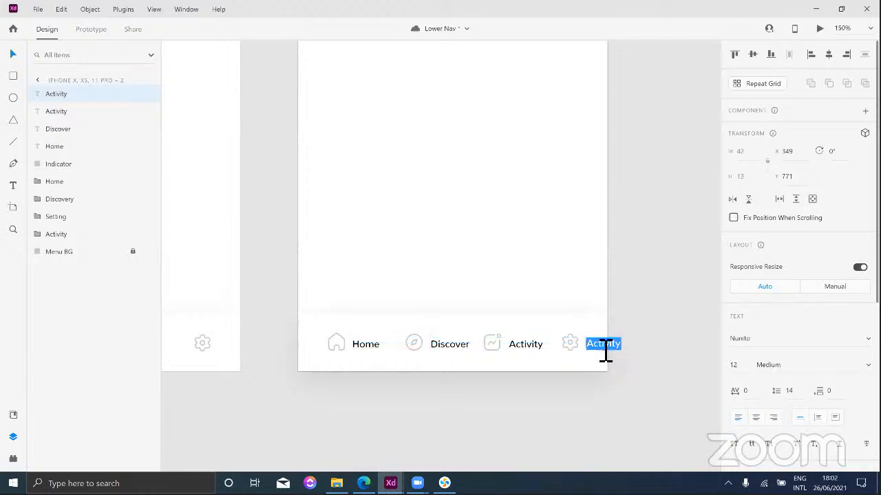
pyautogui.write('Sett')
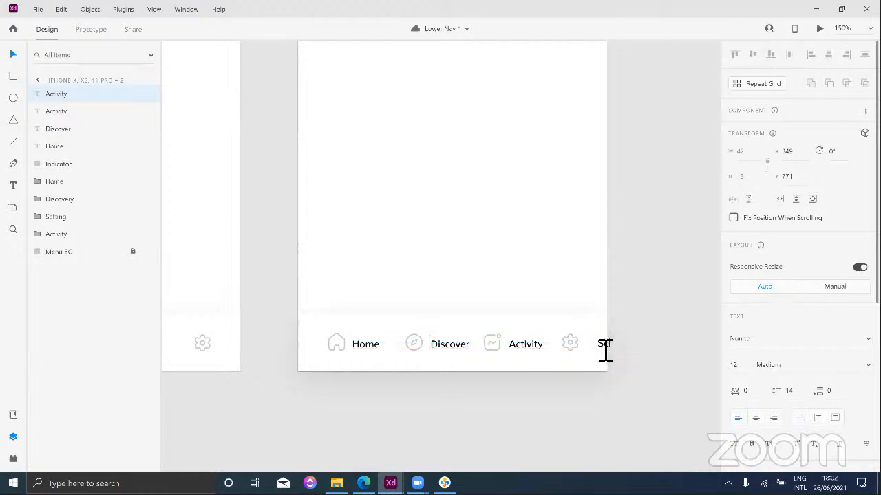
pyautogui.write('ing')
pyautogui.press('Escape')
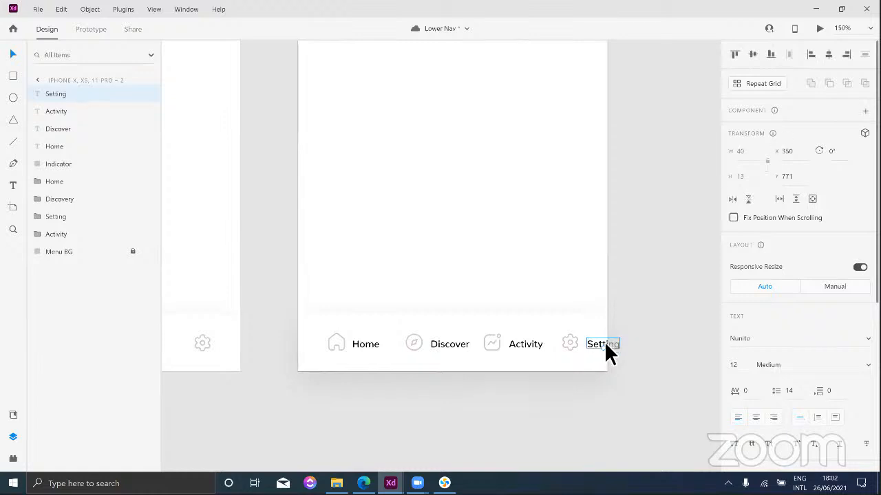
pyautogui.moveTo(603, 345); pyautogui.dragTo(605, 339)
pyautogui.click(606, 301)
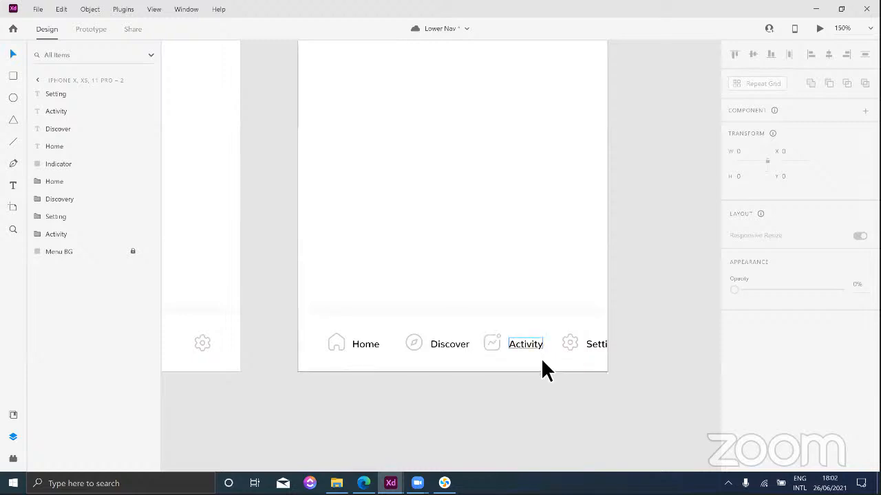
# Step: Group the gear icon with its Setting label
pyautogui.click(490, 343)
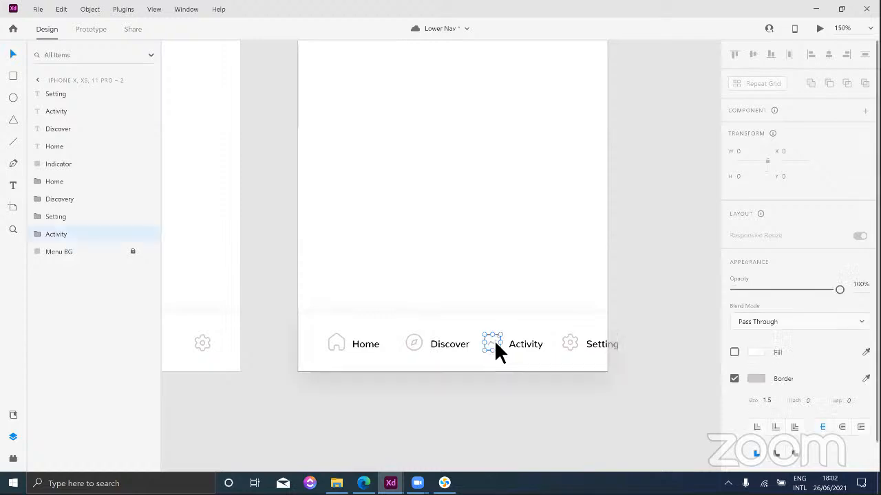
pyautogui.click(531, 347)
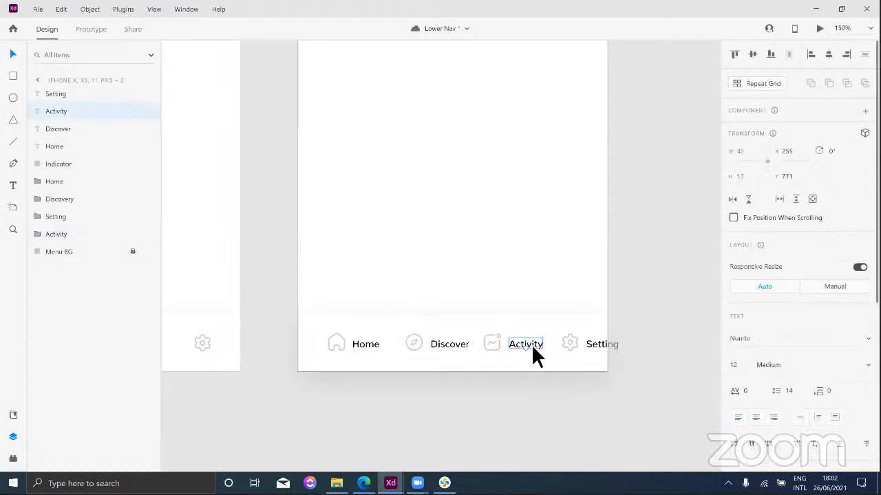
pyautogui.click(573, 337)
pyautogui.click(599, 348)
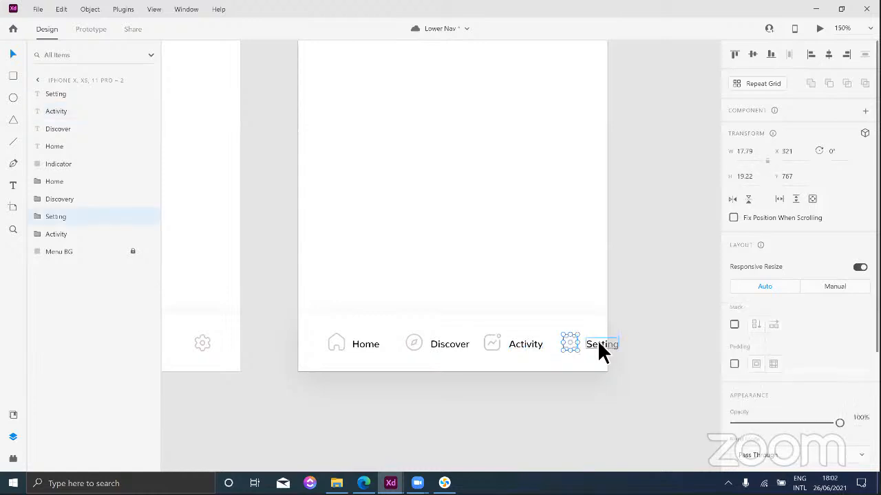
pyautogui.click(598, 347)
pyautogui.moveTo(564, 328); pyautogui.dragTo(603, 349)
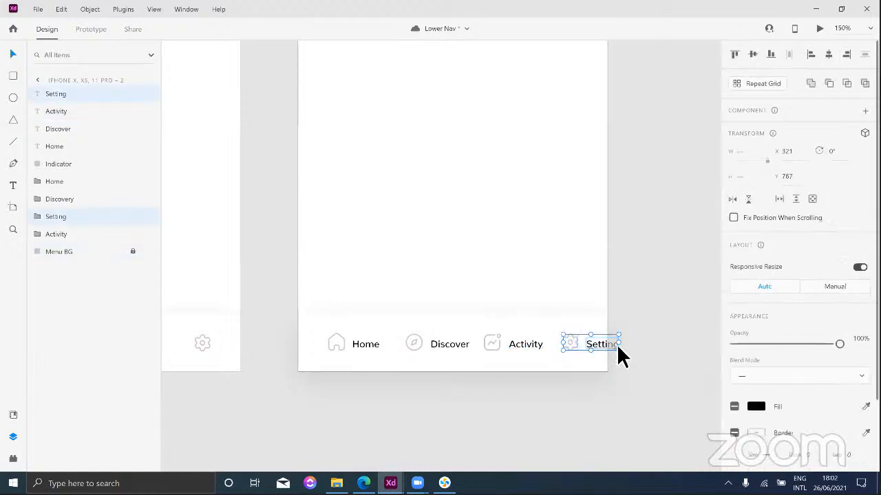
pyautogui.hotkey('ctrl', 'g')
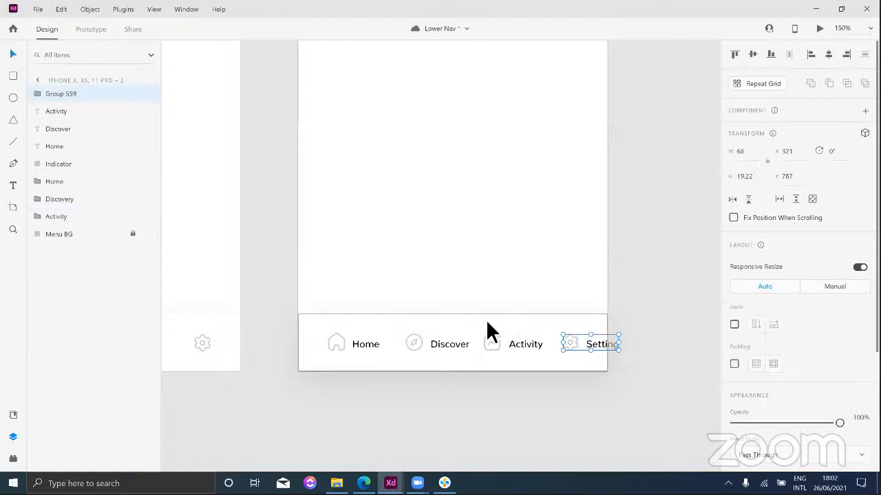
# Step: Group the chart icon with its Activity label, and the compass icon with its Discover label
pyautogui.click(485, 321)
pyautogui.moveTo(484, 322); pyautogui.dragTo(538, 346)
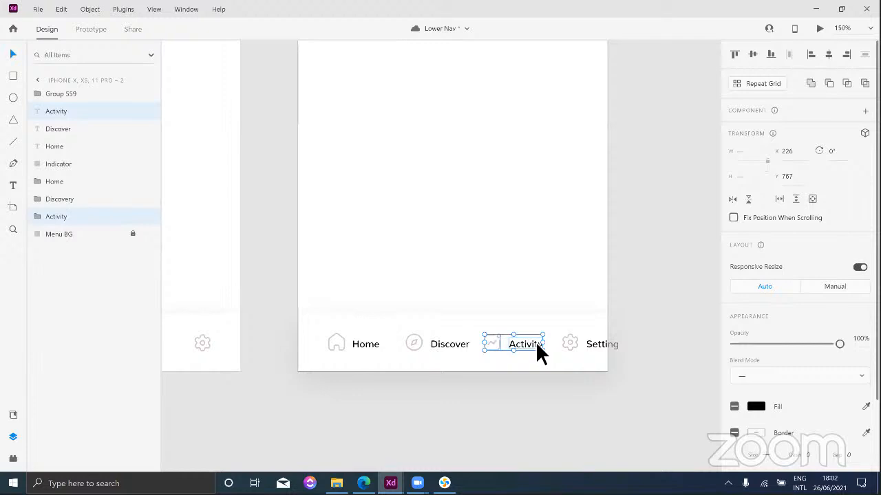
pyautogui.hotkey('ctrl', 'g')
pyautogui.click(421, 329)
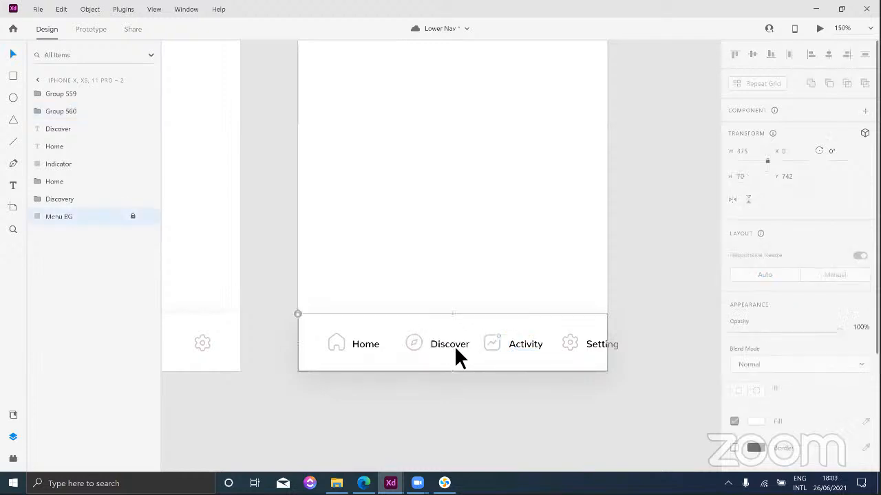
pyautogui.moveTo(403, 323); pyautogui.dragTo(473, 359)
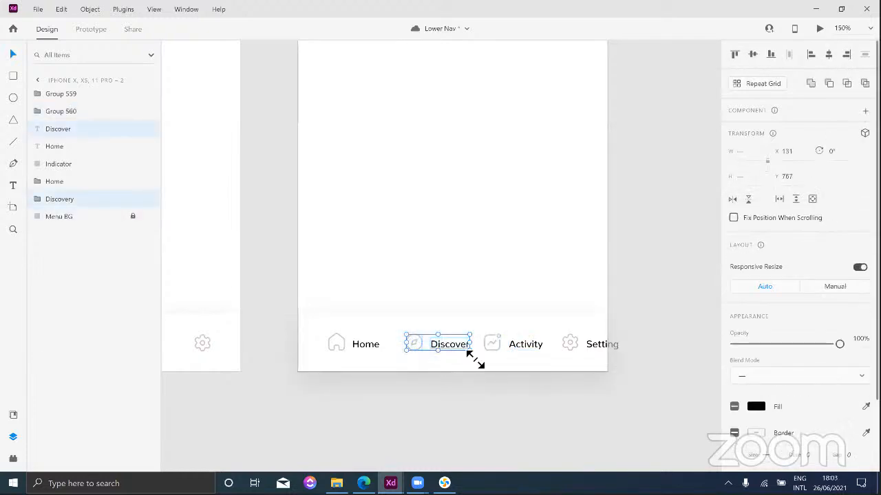
pyautogui.hotkey('ctrl', 'g')
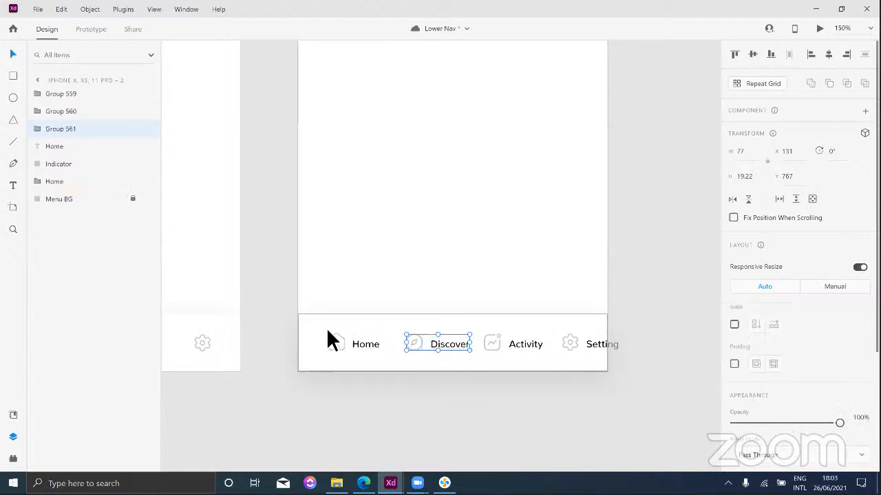
# Step: Group the house icon with its Home label and rename the new group "Home"
pyautogui.moveTo(326, 328); pyautogui.dragTo(380, 346)
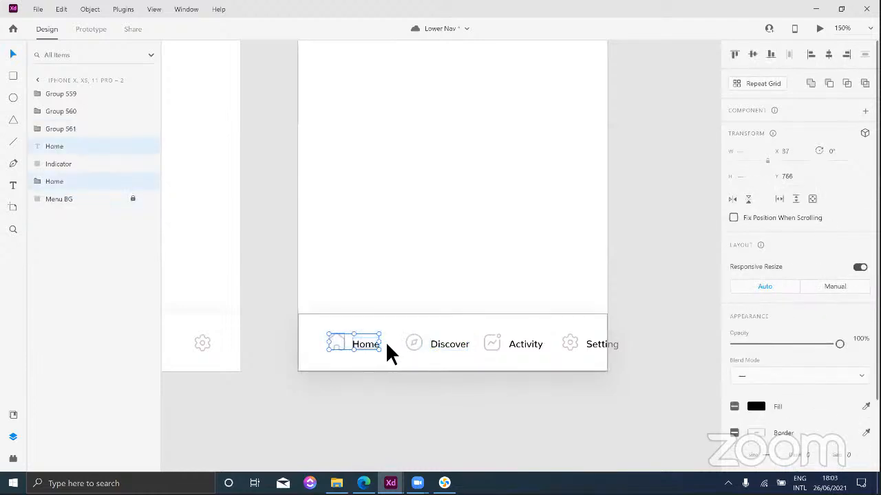
pyautogui.hotkey('ctrl', 'g')
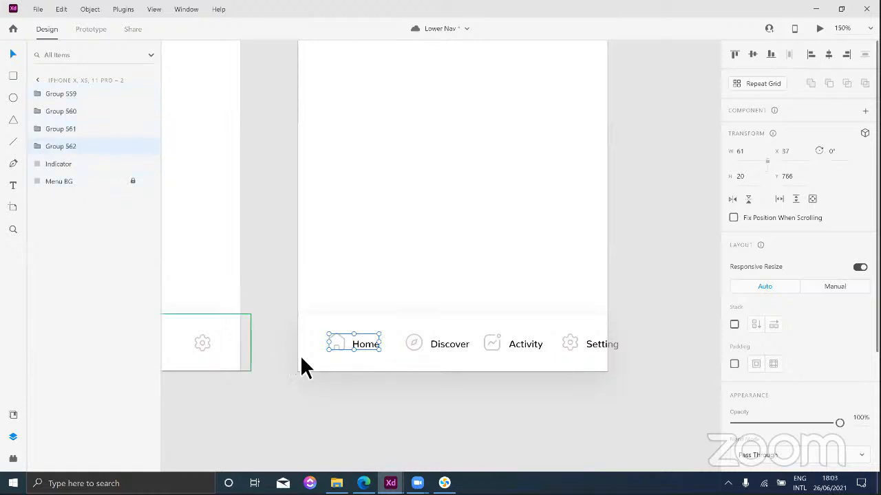
pyautogui.doubleClick(61, 150)
pyautogui.write('Home')
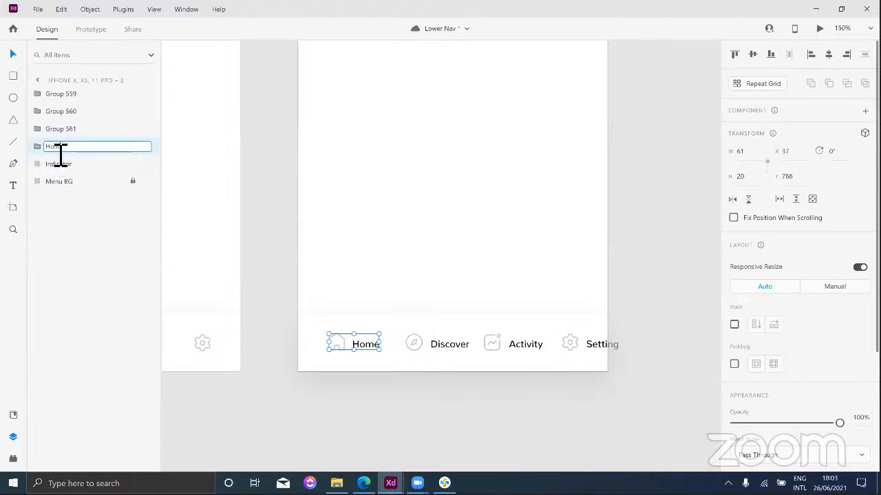
pyautogui.press('Return')
# Step: Rename the group holding the compass icon and Discover label to "discover"
pyautogui.click(69, 131)
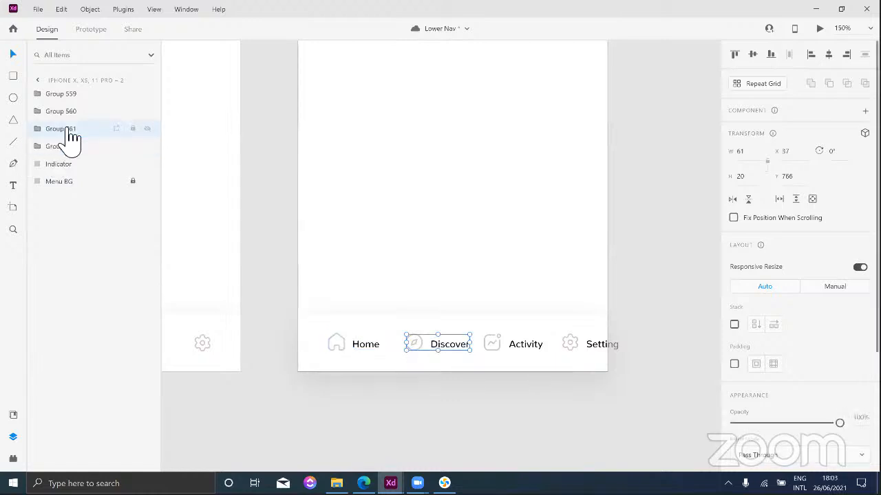
pyautogui.doubleClick(69, 134)
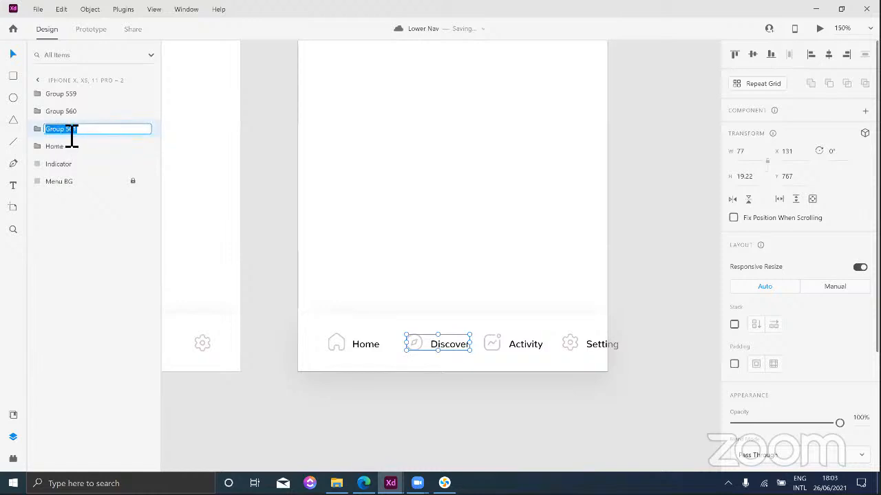
pyautogui.write('die')
pyautogui.press('BackSpace')
pyautogui.write('scover')
# Step: Rename the group holding the chart icon and Activity label to "activity"
pyautogui.click(61, 115)
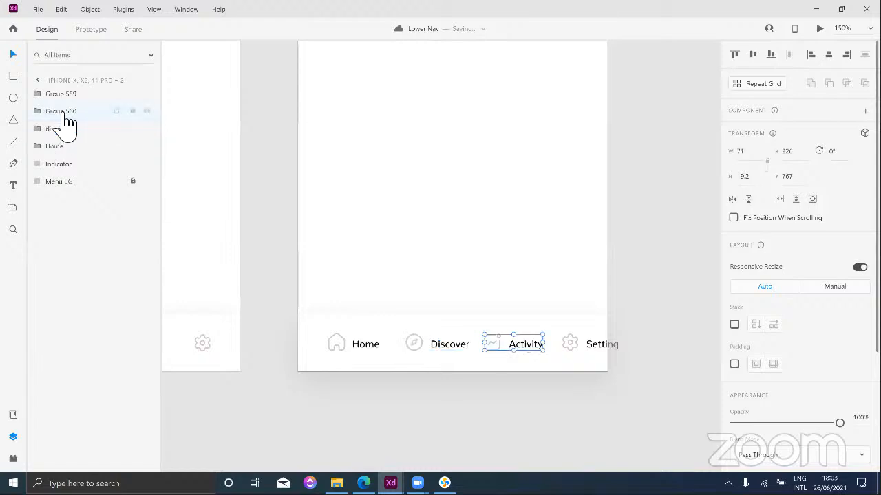
pyautogui.doubleClick(63, 115)
pyautogui.write('ac')
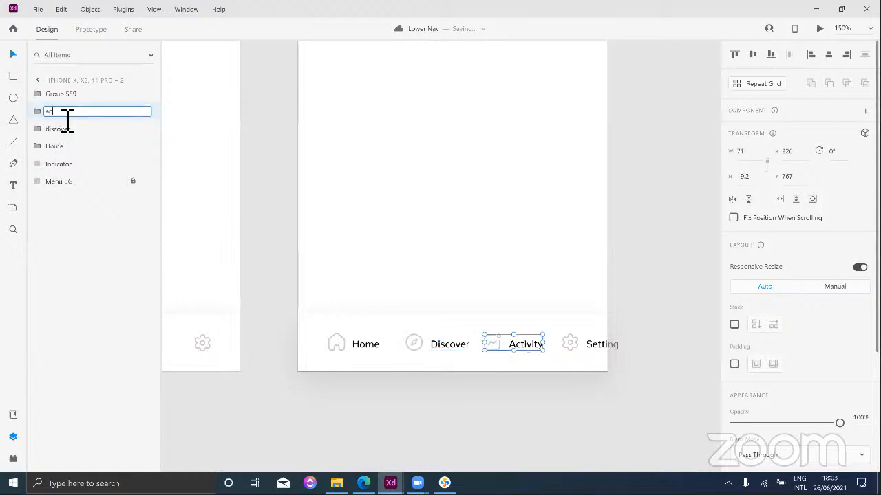
pyautogui.write('tivity')
pyautogui.press('Escape')
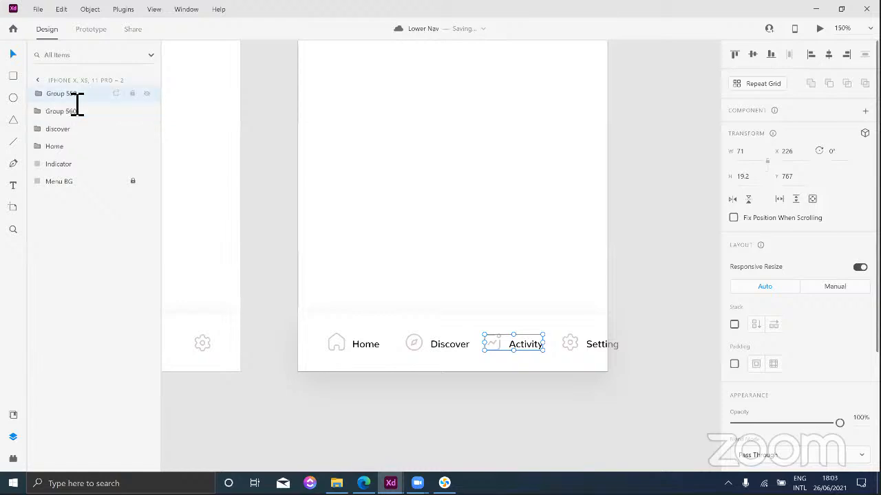
# Step: Rename the group holding the gear icon and Setting label to "setting"
pyautogui.click(77, 100)
pyautogui.write('setting')
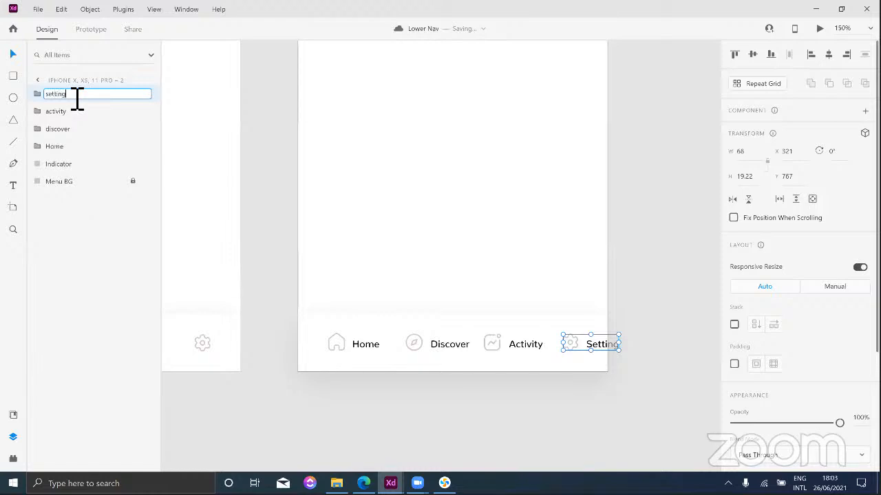
pyautogui.press('Return')
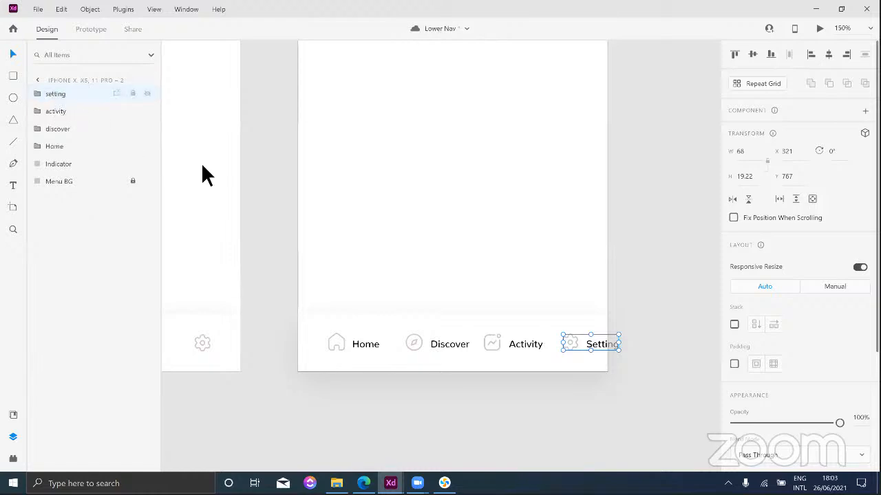
pyautogui.click(264, 171)
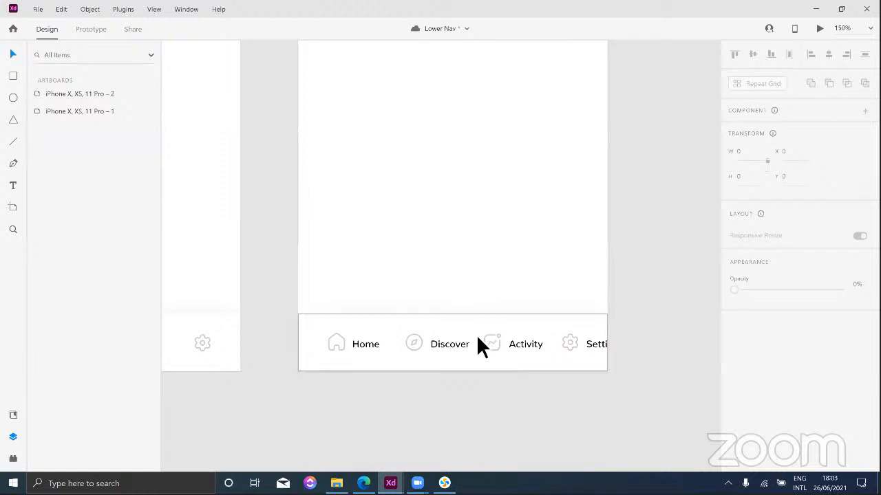
# Step: Save the Lower Nav document
pyautogui.moveTo(237, 305); pyautogui.dragTo(475, 319)
pyautogui.moveTo(331, 306); pyautogui.dragTo(284, 336)
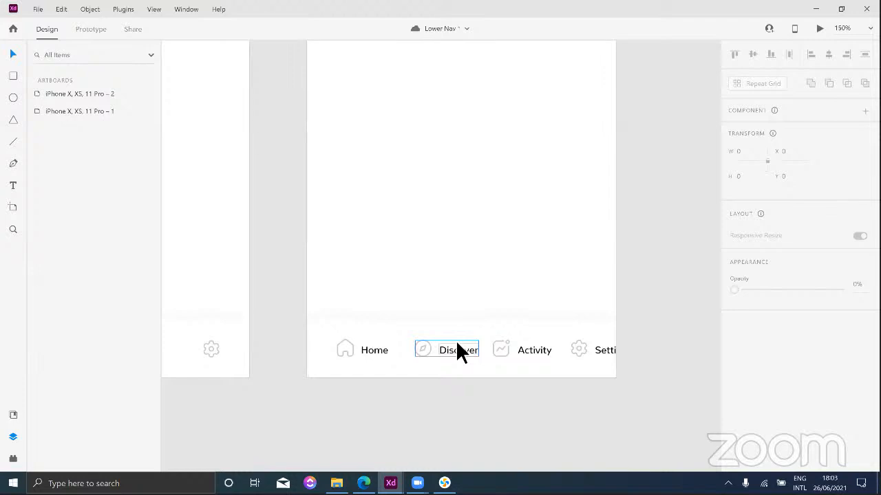
pyautogui.hotkey('ctrl', 's')
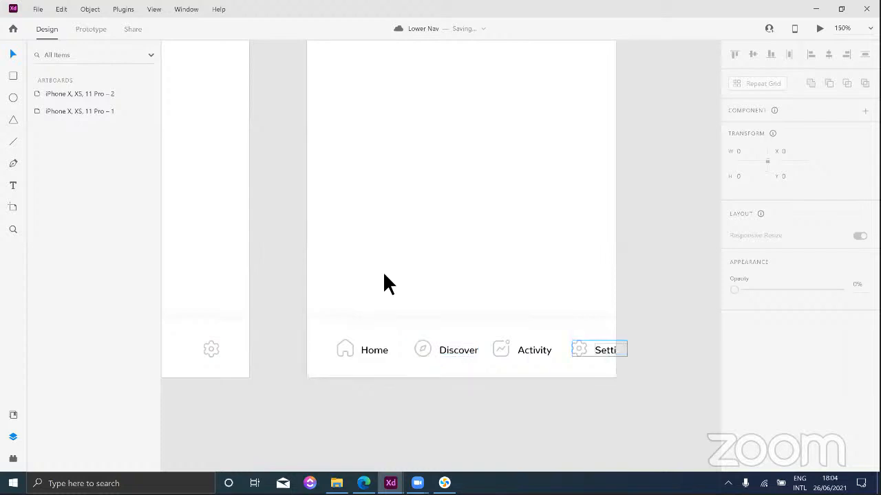
# Step: Hide the Setting label inside its group by giving it a white #FFFFFF fill and 0% opacity
pyautogui.click(43, 95)
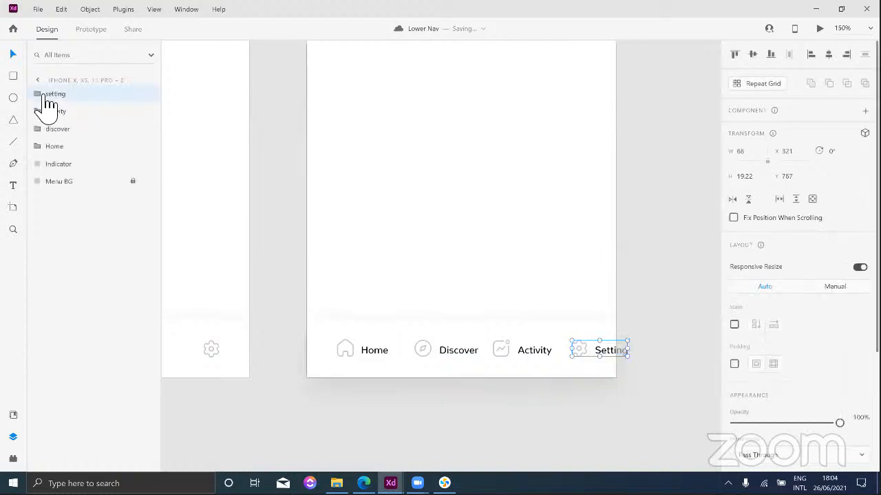
pyautogui.click(43, 95)
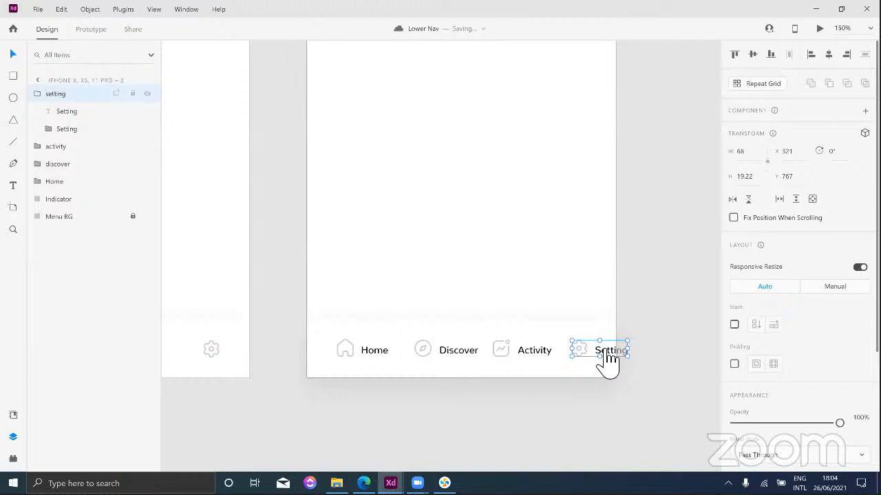
pyautogui.doubleClick(608, 359)
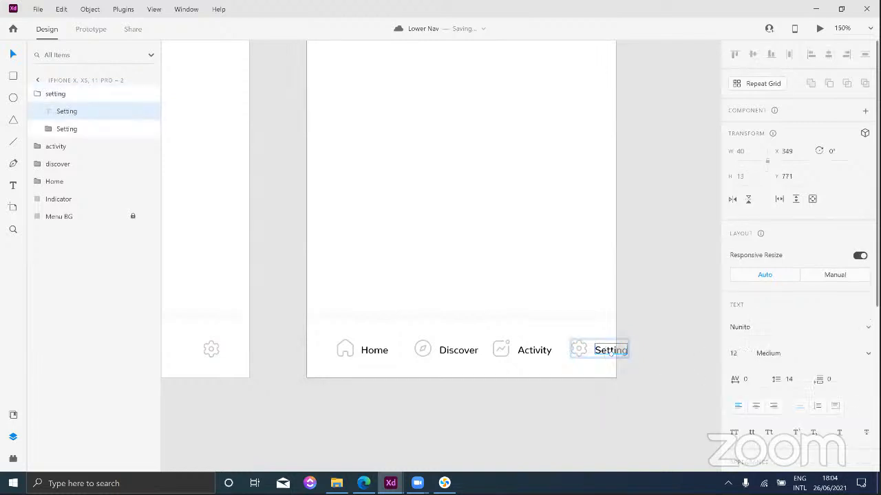
pyautogui.scroll(-1, 764, 309)
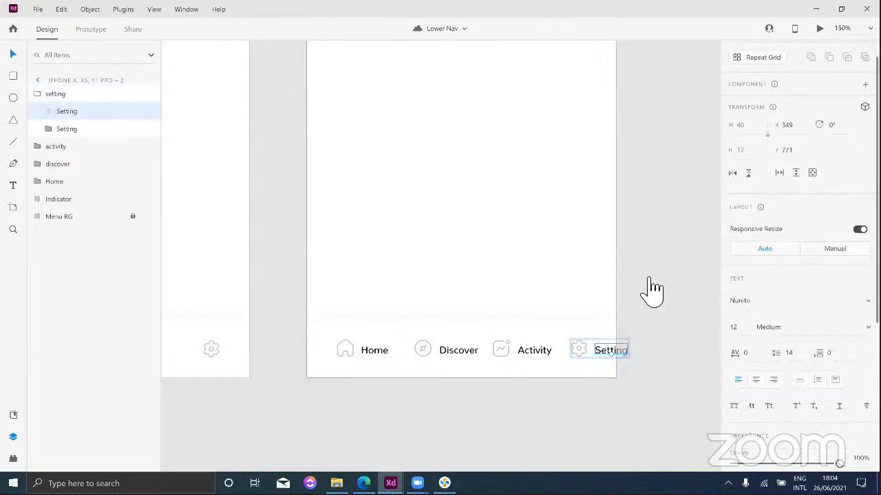
pyautogui.scroll(-3, 763, 310)
pyautogui.click(756, 293)
pyautogui.moveTo(649, 278); pyautogui.dragTo(582, 214)
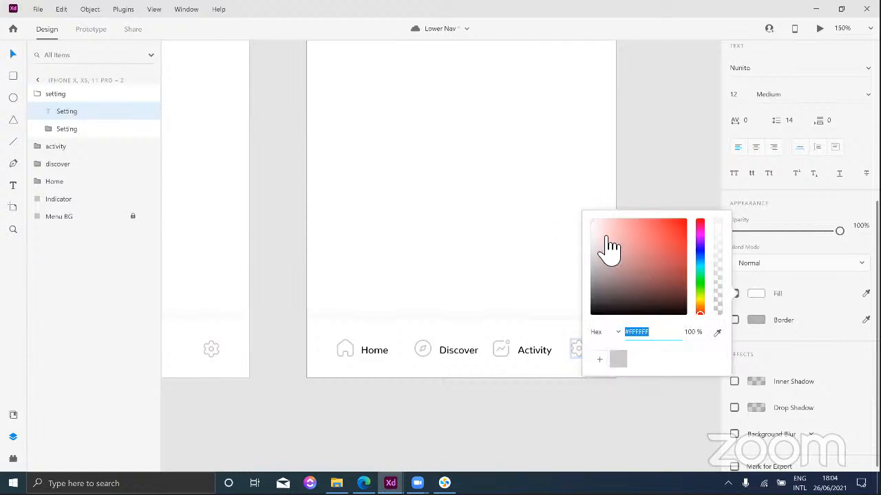
pyautogui.click(816, 289)
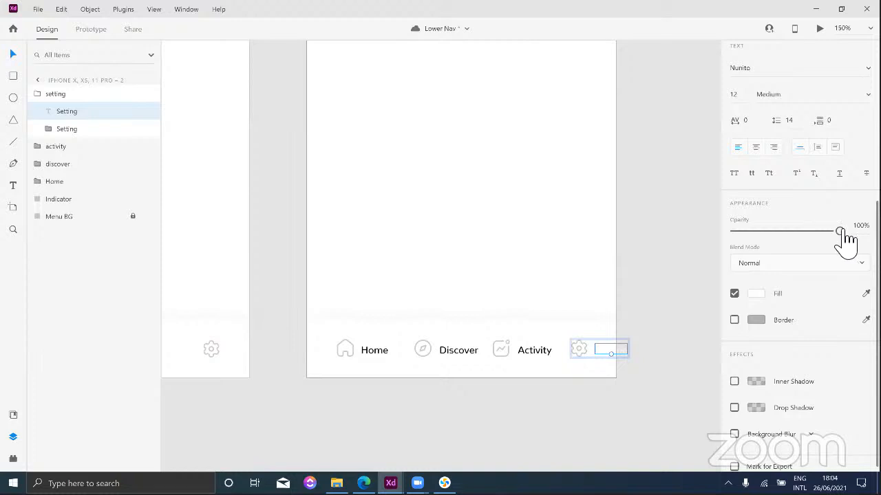
pyautogui.click(732, 239)
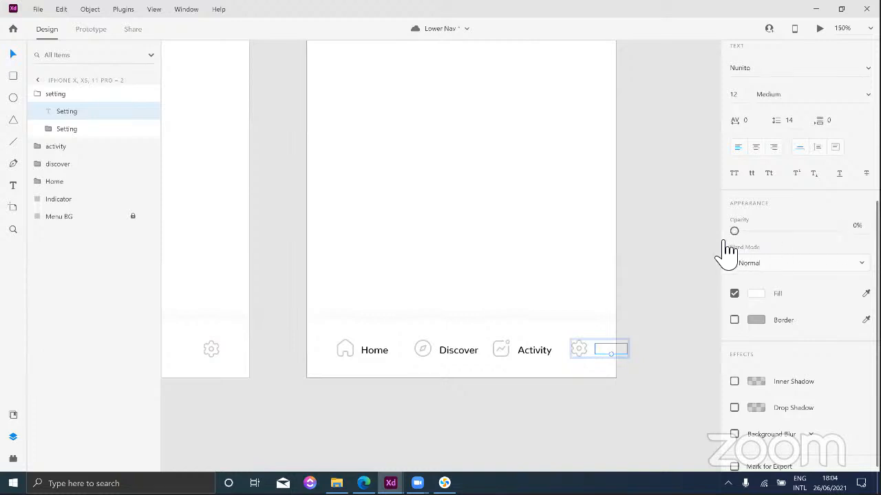
pyautogui.click(617, 301)
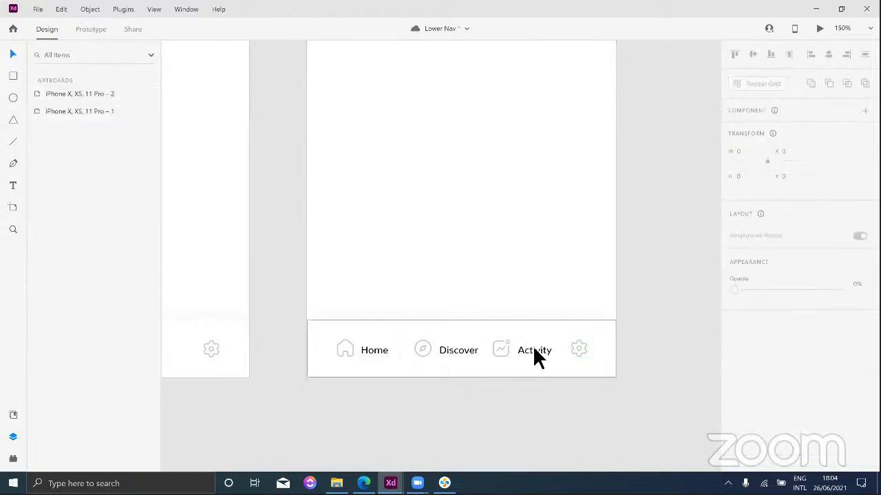
# Step: Give the Activity label inside its group a white #FFFFFF fill and 0% opacity
pyautogui.click(534, 347)
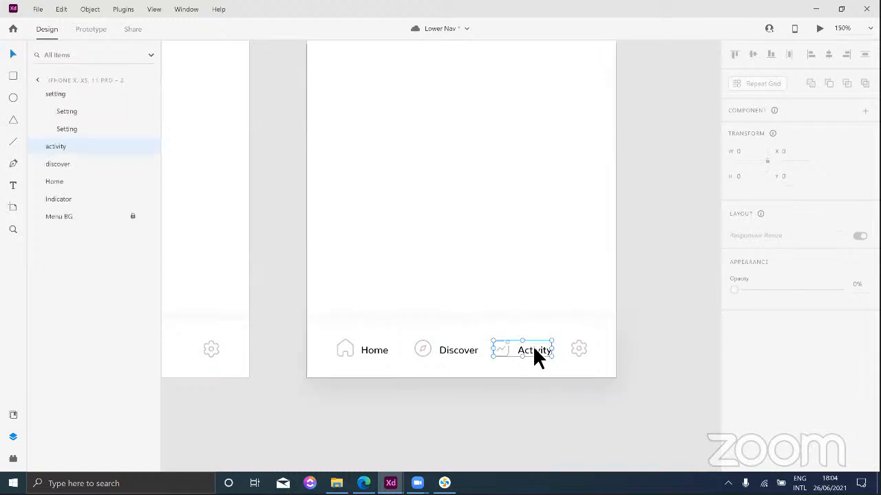
pyautogui.doubleClick(534, 347)
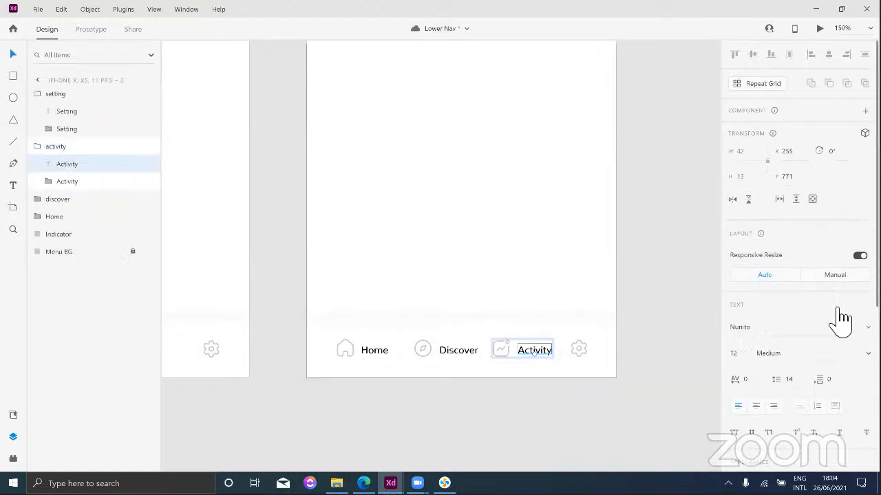
pyautogui.scroll(-3, 748, 335)
pyautogui.scroll(-4, 766, 362)
pyautogui.click(761, 359)
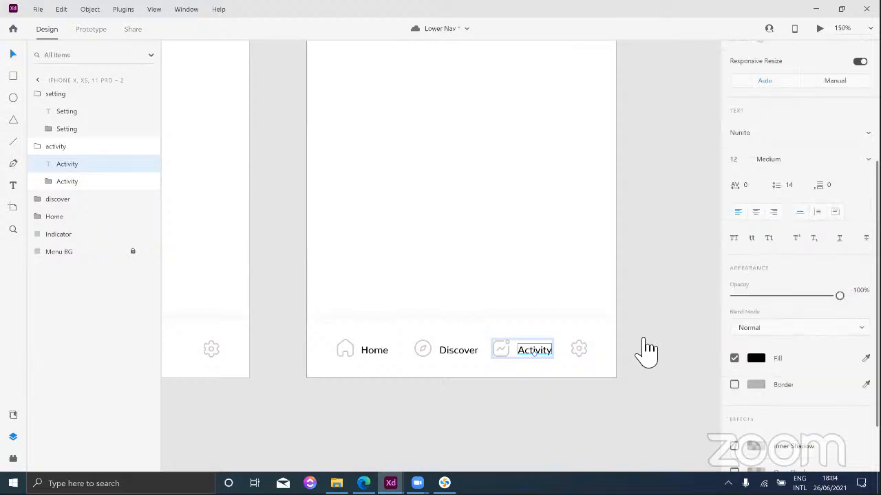
pyautogui.moveTo(640, 338); pyautogui.dragTo(580, 274)
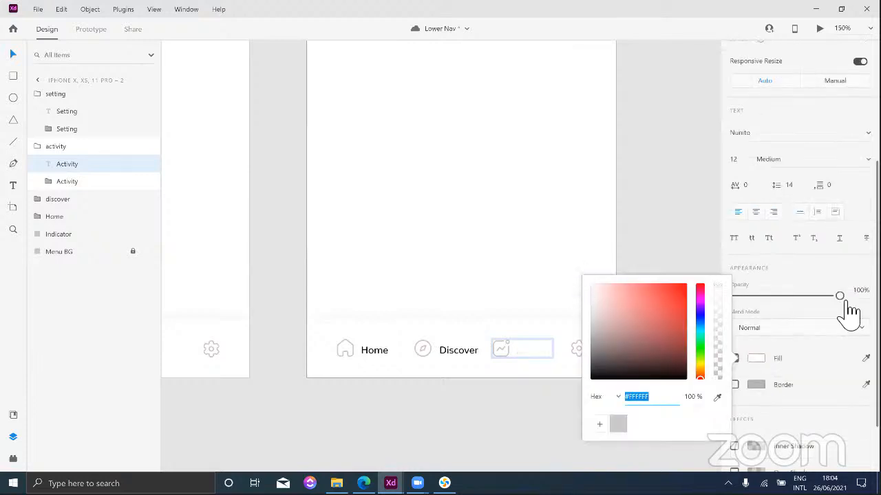
pyautogui.moveTo(845, 301); pyautogui.dragTo(704, 316)
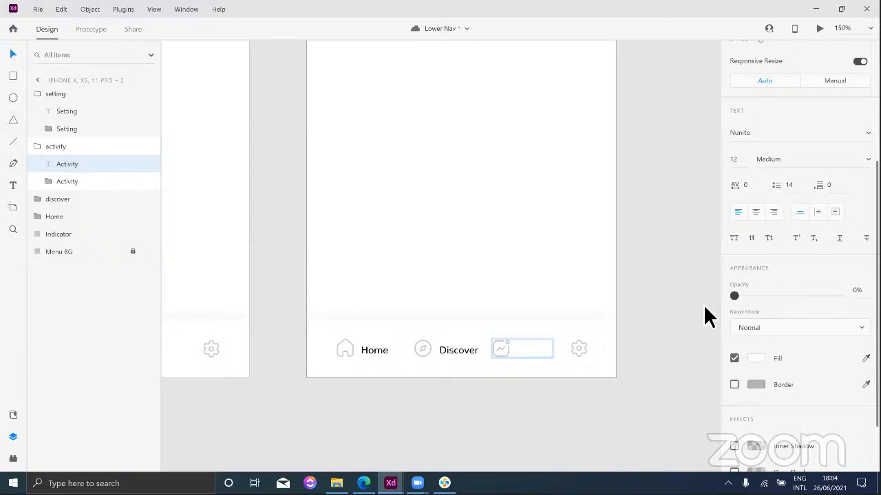
# Step: Change the Discover label's fill to white #FFFFFF and its opacity to 0%
pyautogui.click(462, 348)
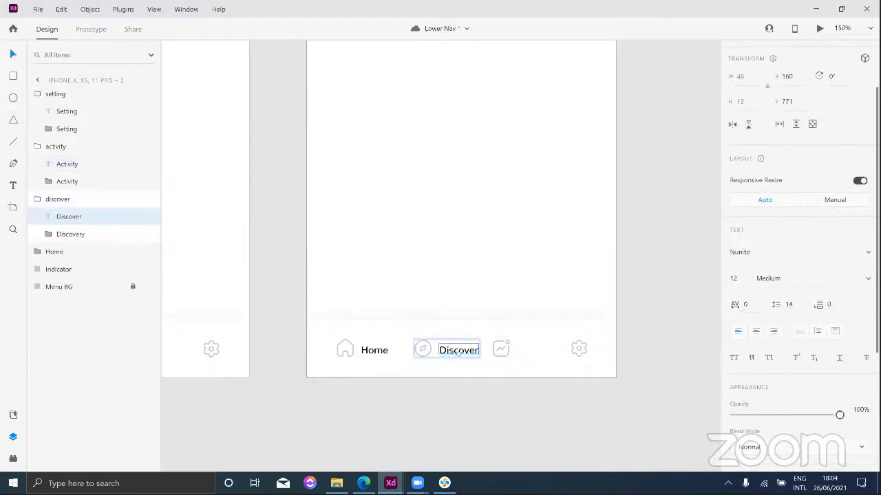
pyautogui.click(835, 278)
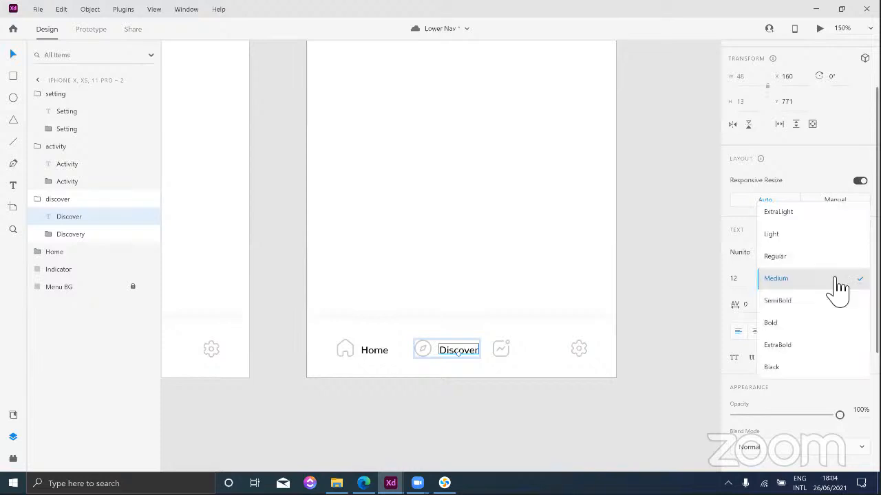
pyautogui.click(817, 281)
pyautogui.scroll(-1, 794, 331)
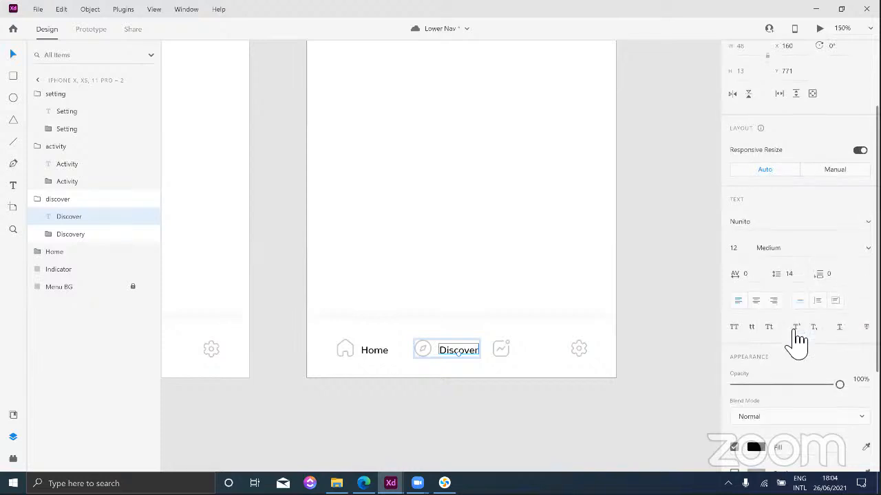
pyautogui.scroll(-3, 792, 337)
pyautogui.click(757, 285)
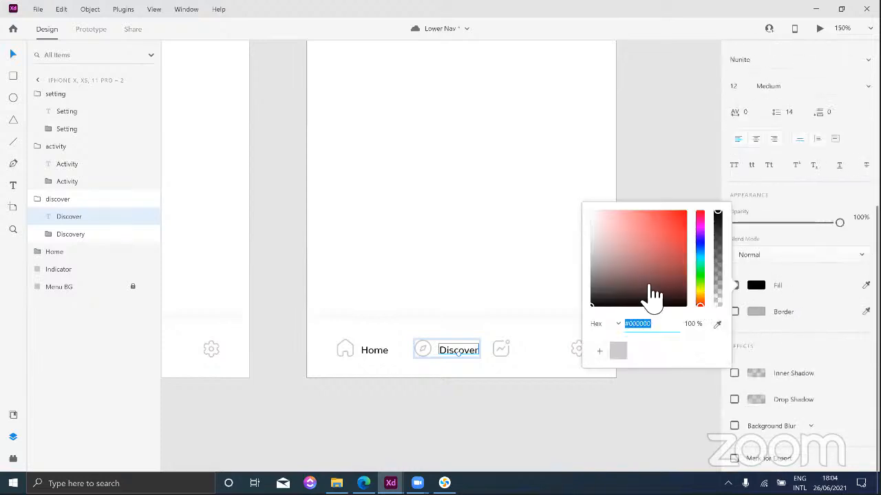
pyautogui.moveTo(651, 295); pyautogui.dragTo(580, 214)
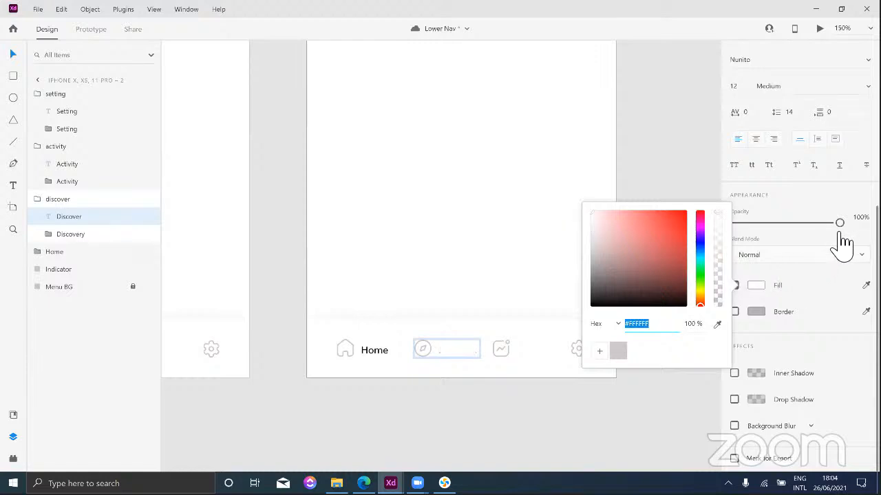
pyautogui.moveTo(842, 223); pyautogui.dragTo(716, 233)
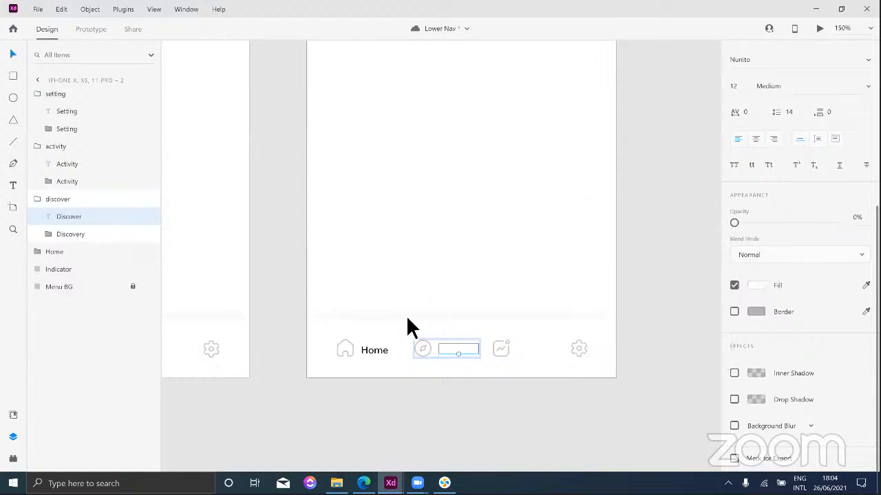
# Step: Change the fill of the Home label inside its group to white, leaving its opacity at 100%
pyautogui.click(377, 349)
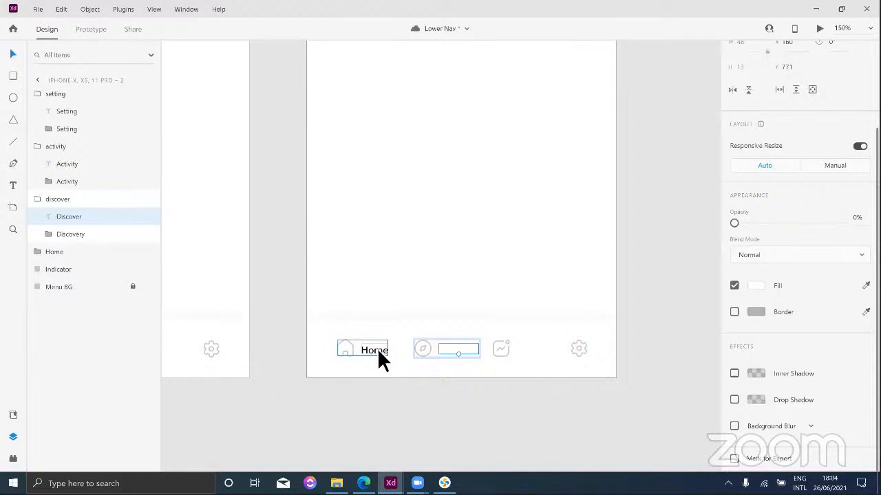
pyautogui.doubleClick(377, 349)
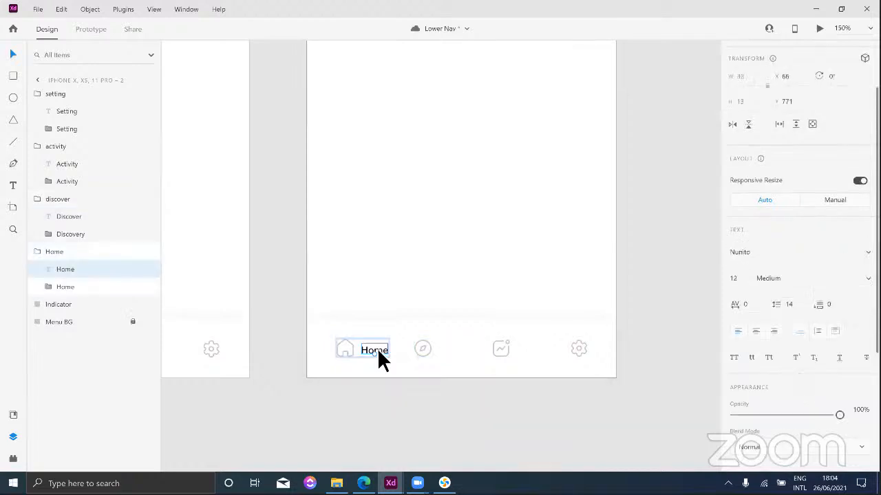
pyautogui.scroll(-5, 765, 300)
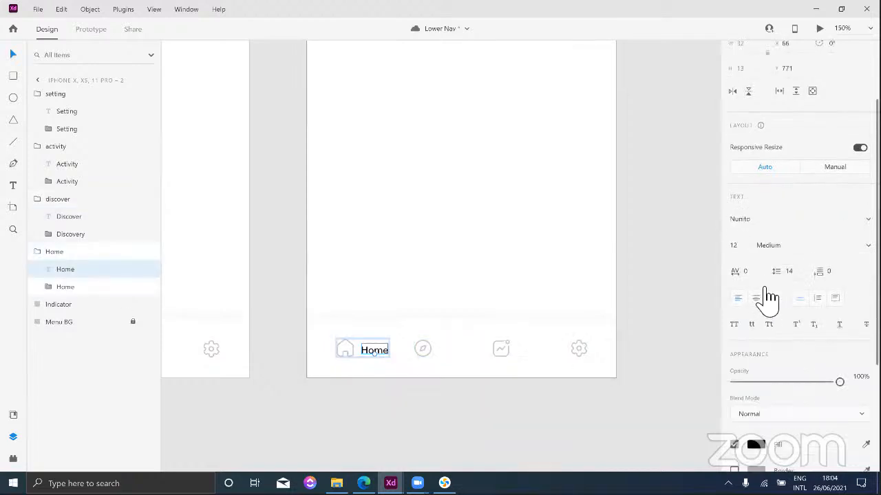
pyautogui.scroll(-1, 765, 288)
pyautogui.click(761, 285)
pyautogui.moveTo(627, 276); pyautogui.dragTo(577, 208)
pyautogui.click(532, 210)
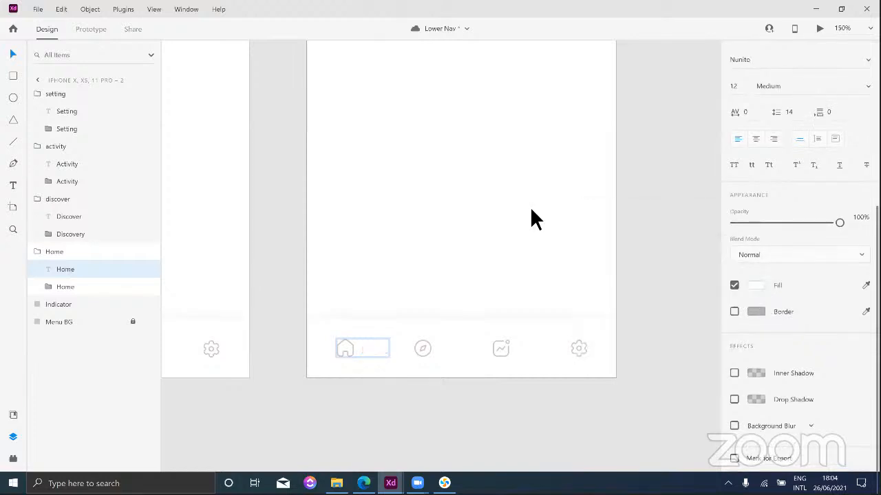
pyautogui.click(531, 210)
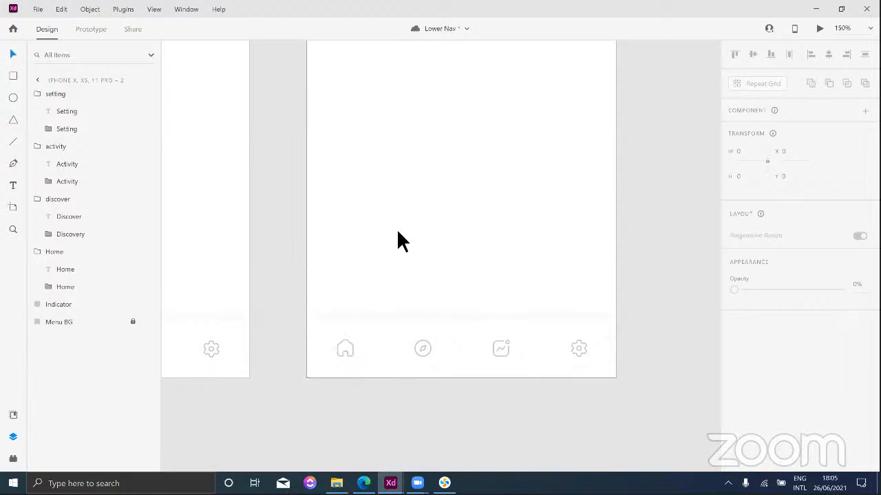
# Step: Move the green Indicator down into the navigation bar behind the Home icon and label, at about X 12, Y 757
pyautogui.scroll(3, 418, 216)
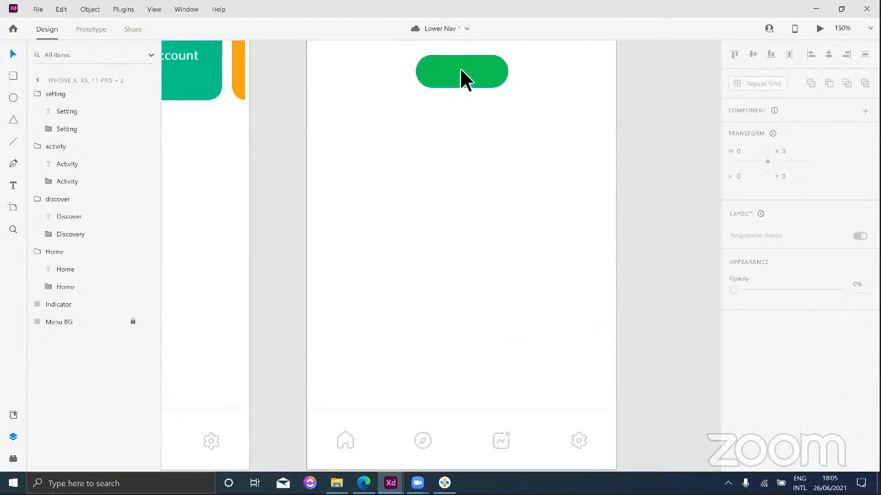
pyautogui.click(462, 78)
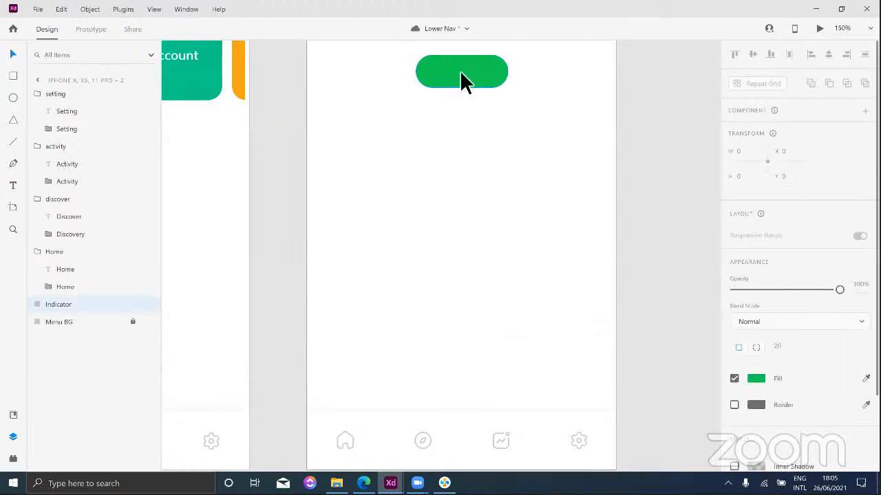
pyautogui.moveTo(462, 77); pyautogui.dragTo(431, 285)
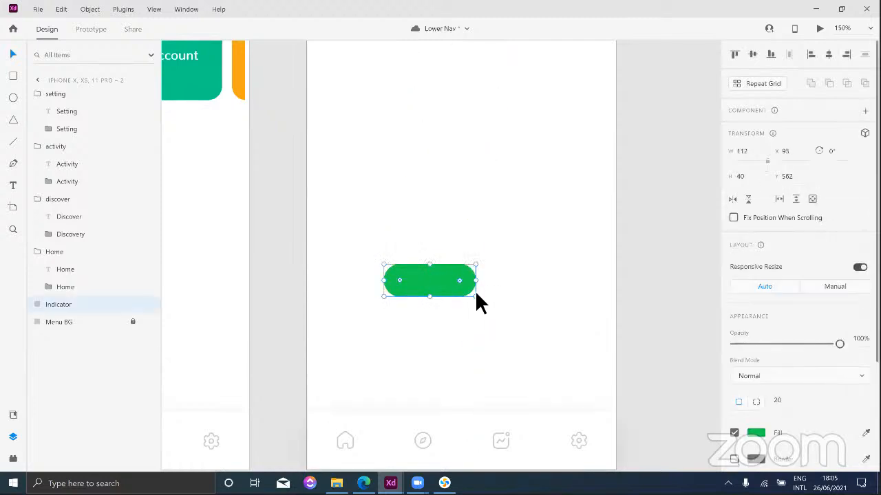
pyautogui.scroll(-2, 484, 288)
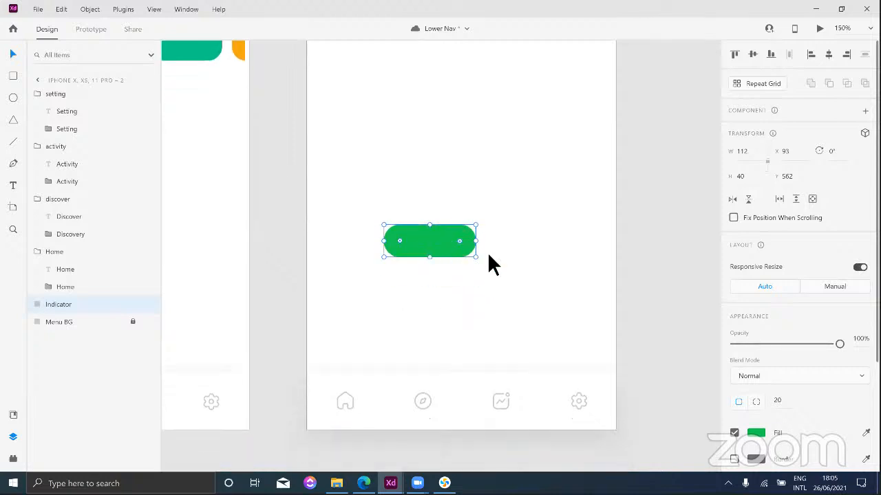
pyautogui.scroll(-5, 489, 262)
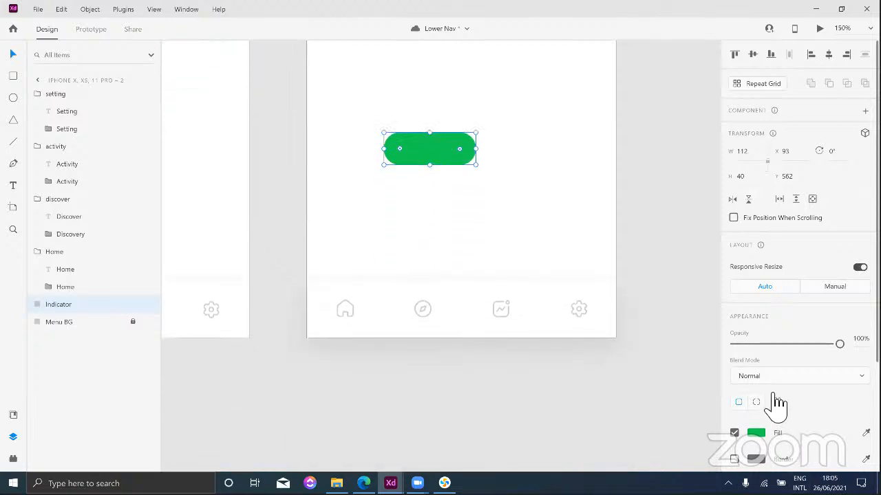
pyautogui.scroll(-4, 776, 358)
pyautogui.scroll(-4, 776, 311)
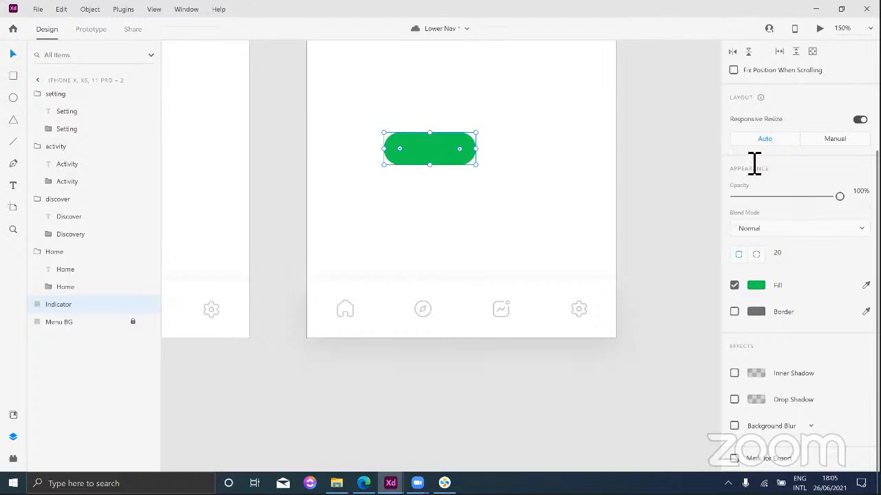
pyautogui.scroll(8, 756, 168)
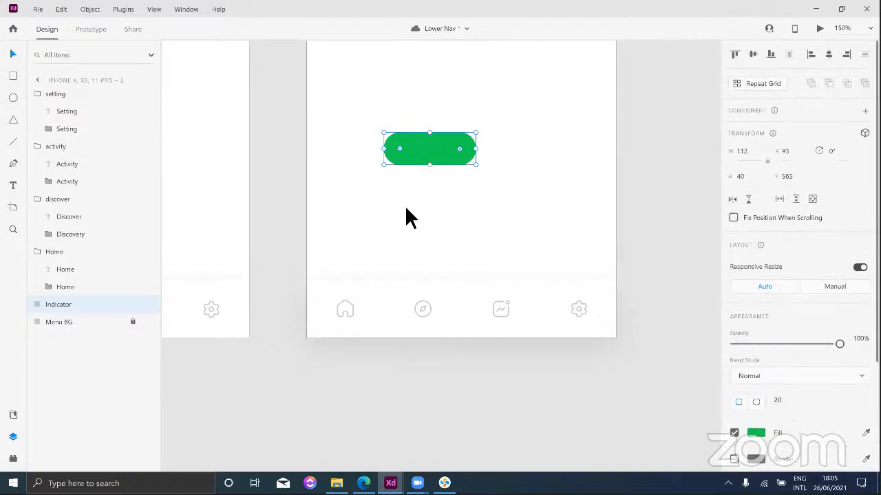
pyautogui.moveTo(434, 158); pyautogui.dragTo(370, 303)
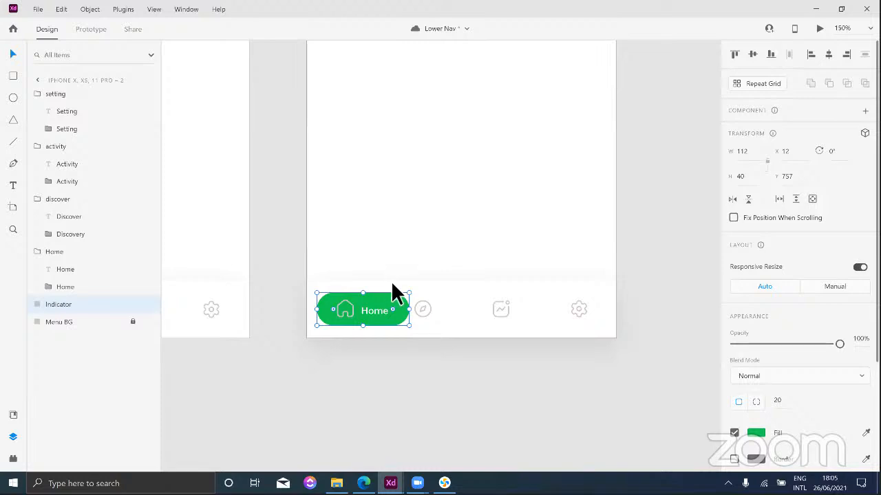
# Step: Change the border color of the Home icon inside its group to white and save the document
pyautogui.doubleClick(349, 303)
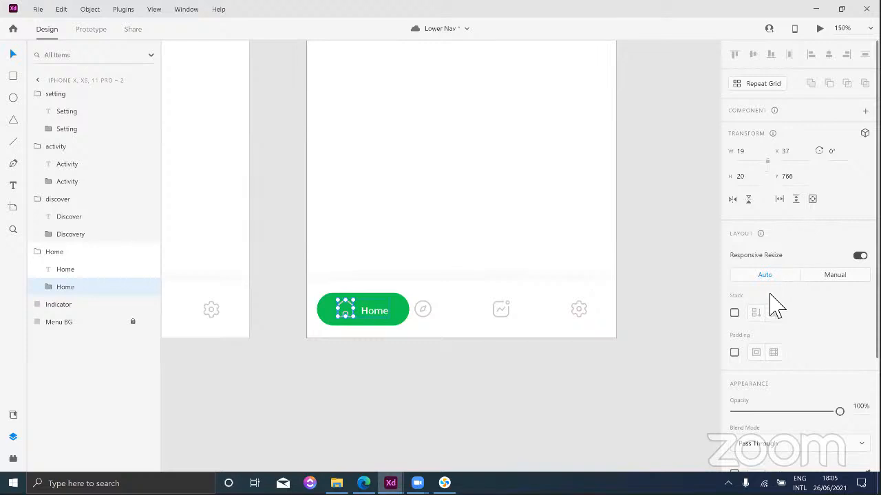
pyautogui.scroll(-3, 752, 347)
pyautogui.click(754, 346)
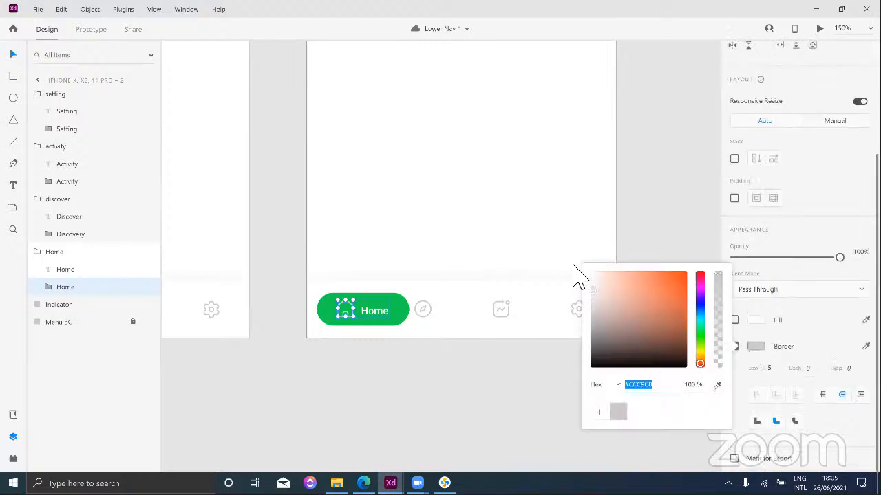
pyautogui.click(537, 236)
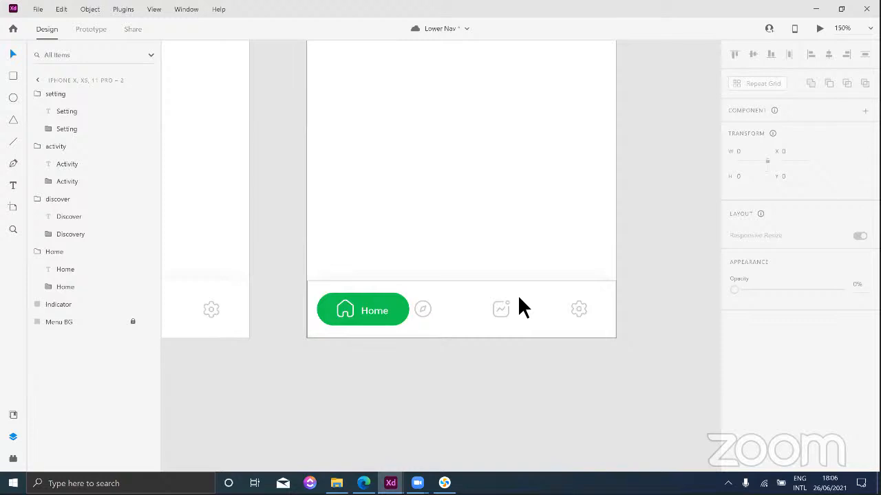
pyautogui.hotkey('ctrl', 's')
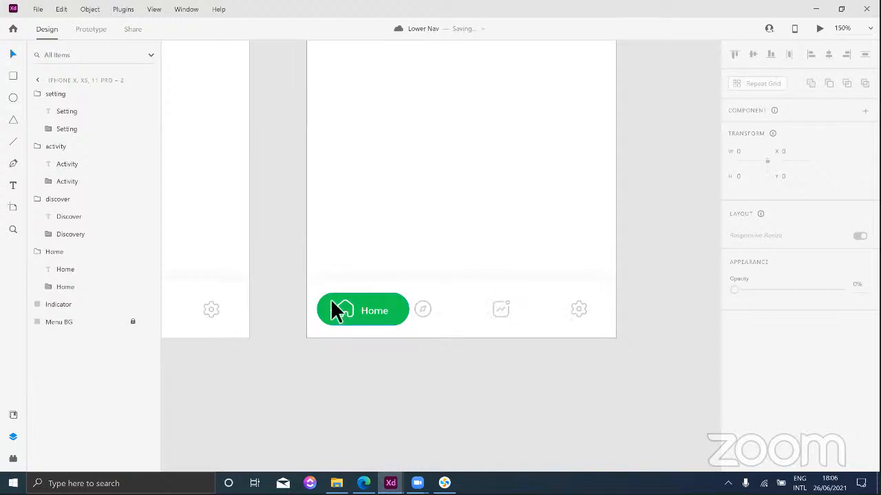
# Step: Unlock Menu BG, combine it with the Indicator and the four navigation groups into one component, and save the document
pyautogui.moveTo(292, 289); pyautogui.dragTo(329, 294)
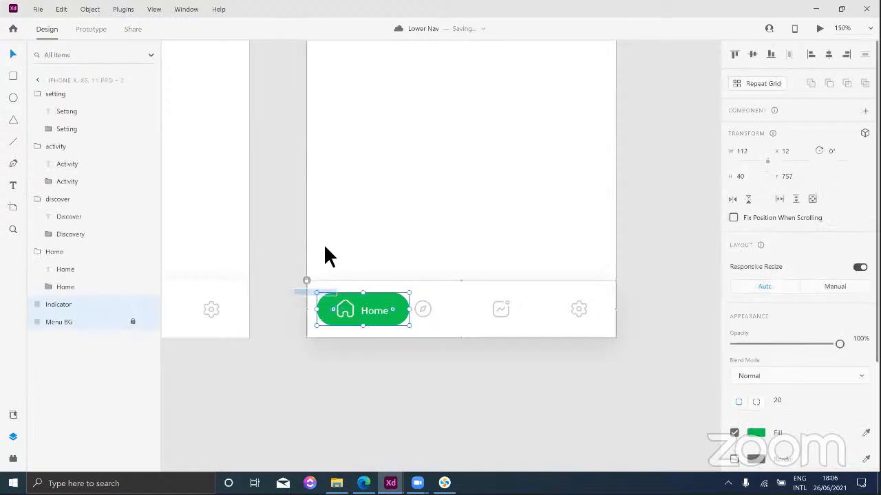
pyautogui.click(315, 285)
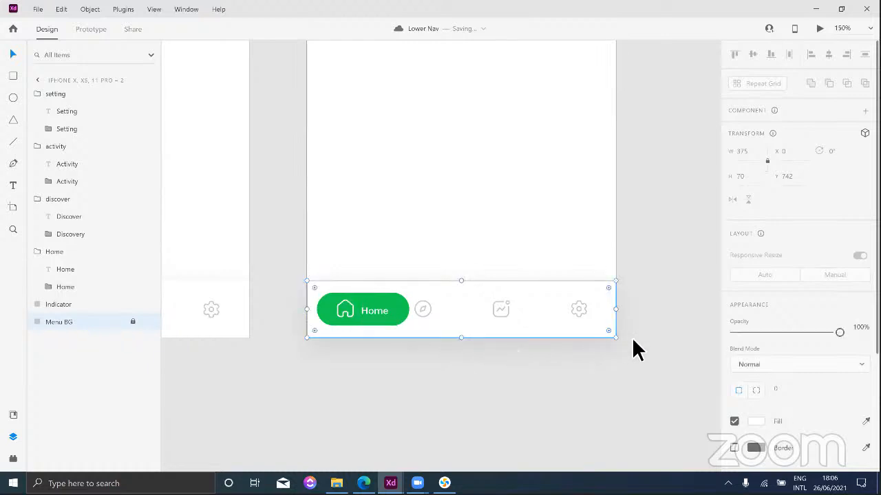
pyautogui.moveTo(287, 273); pyautogui.dragTo(645, 337)
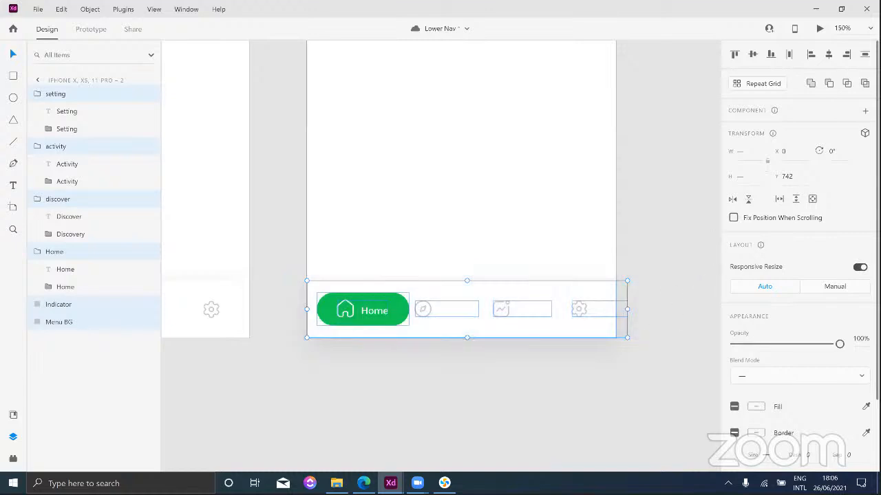
pyautogui.hotkey('ctrl', 'k')
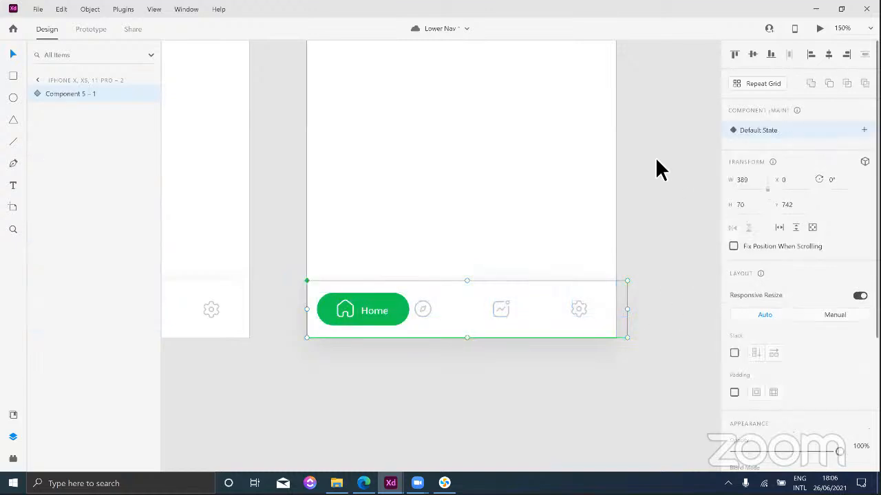
pyautogui.click(648, 162)
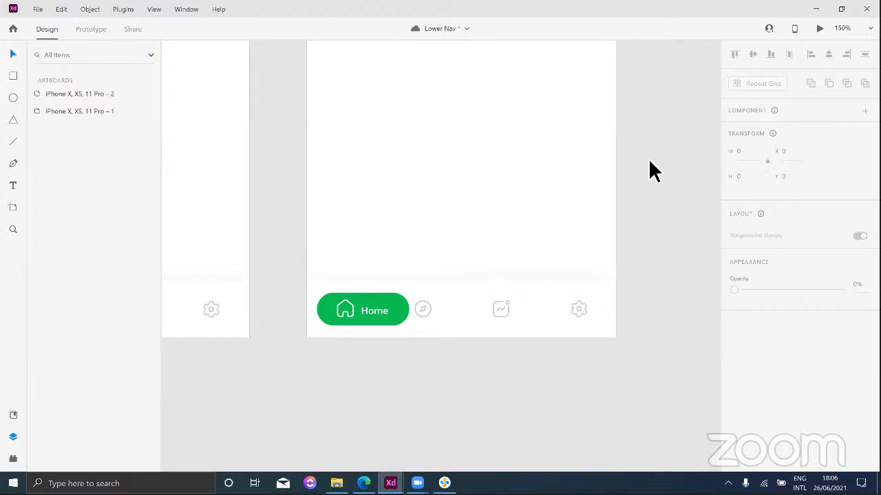
pyautogui.hotkey('ctrl', 's')
# Step: Draw a demo rectangle about 117 × 52 above the navigation bar and fill it with #F1521D
pyautogui.press('r')
pyautogui.moveTo(389, 101); pyautogui.dragTo(470, 151)
pyautogui.click(761, 433)
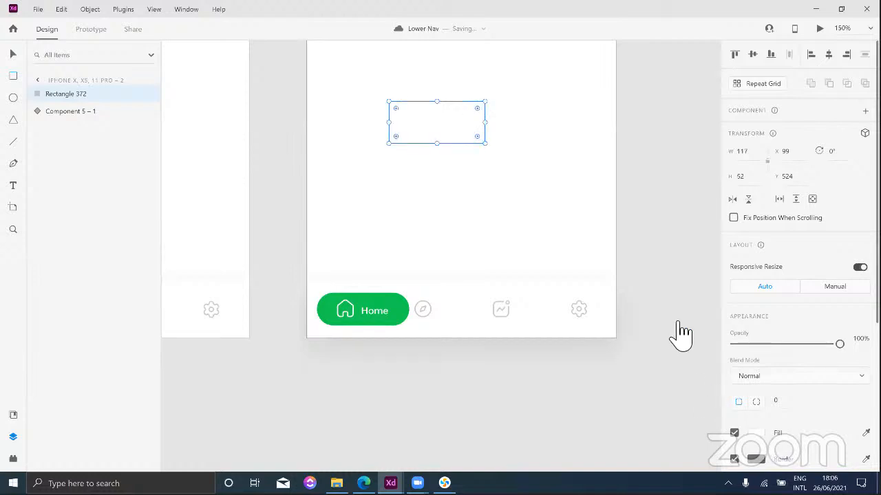
pyautogui.write('#F1521D')
pyautogui.press('Return')
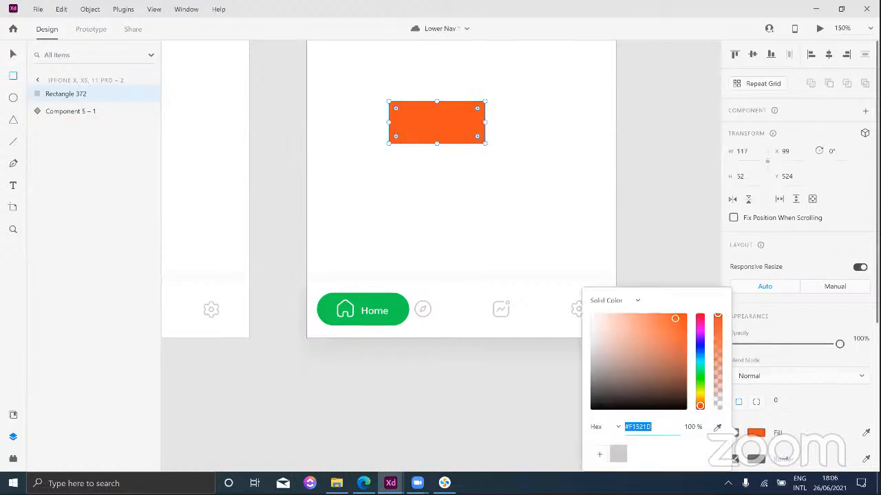
# Step: Turn the orange rectangle into a component and add a Hover State to it, keeping that state name
pyautogui.hotkey('ctrl', 'k')
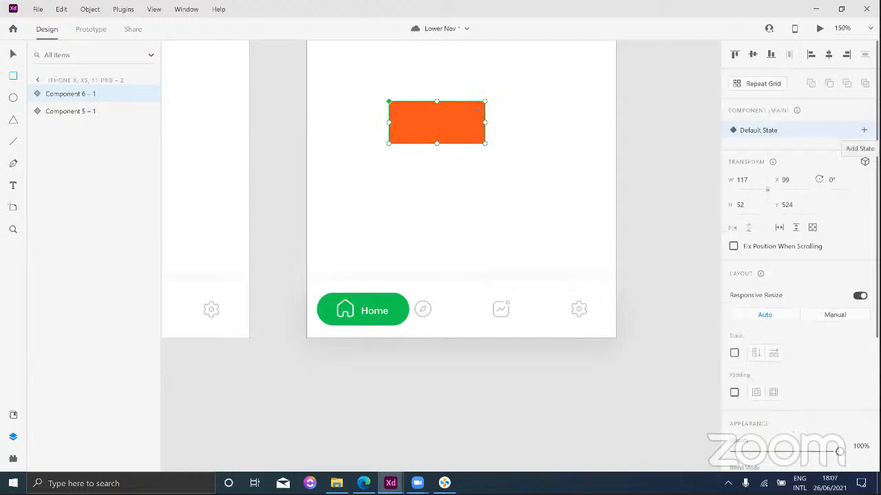
pyautogui.click(864, 130)
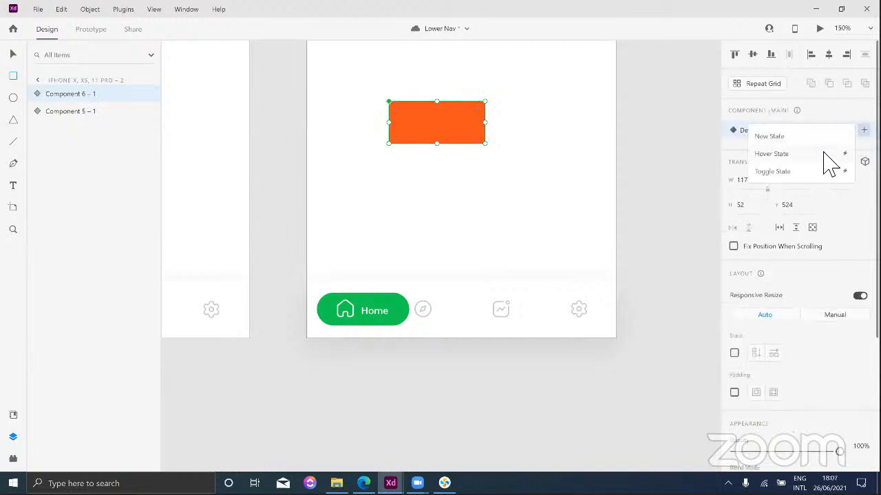
pyautogui.click(771, 153)
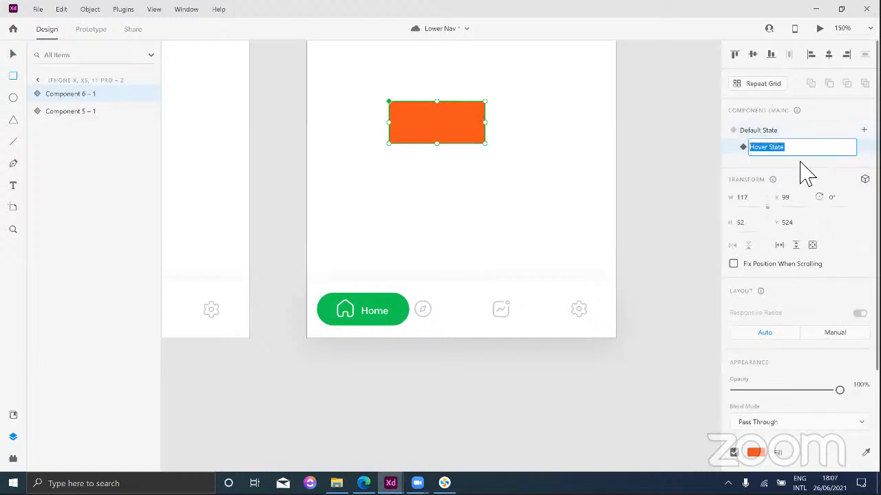
pyautogui.press('Return')
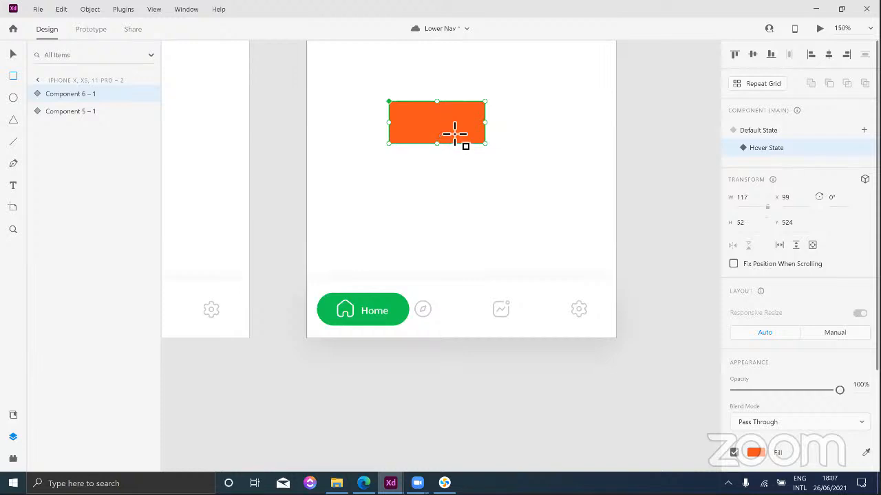
# Step: Set the rectangle's fill in the Hover State to dark blue #1919A0
pyautogui.click(753, 452)
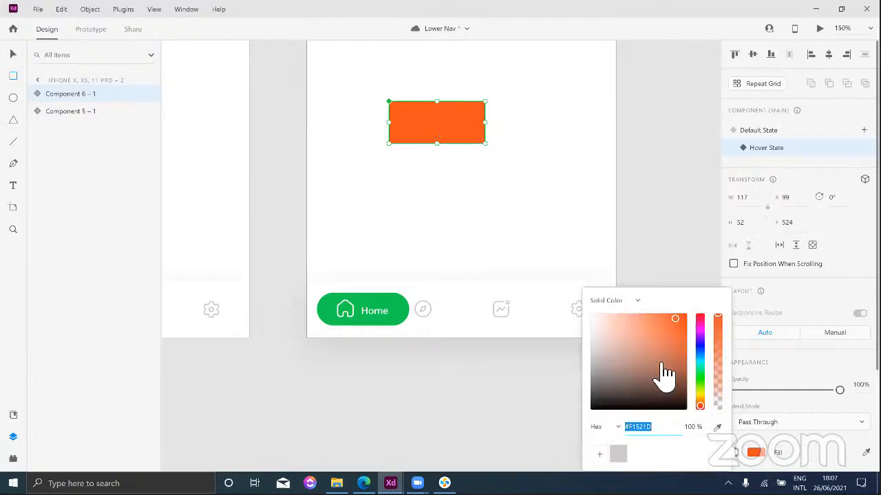
pyautogui.click(671, 350)
pyautogui.click(699, 345)
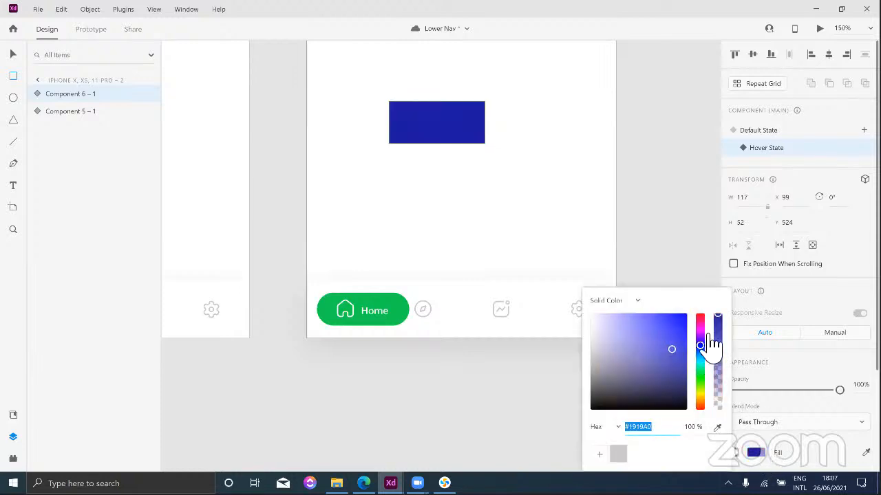
# Step: Compare the rectangle component's Default State and Hover State, and check the artboard in the desktop preview
pyautogui.click(756, 141)
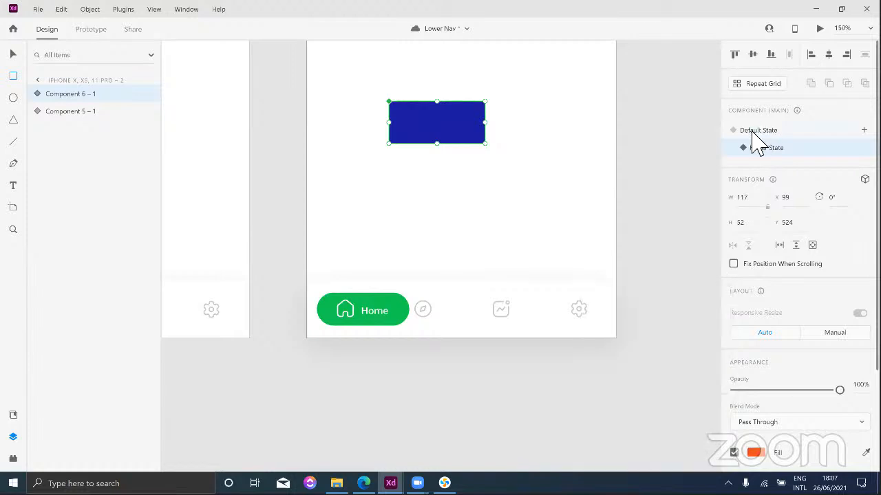
pyautogui.click(756, 141)
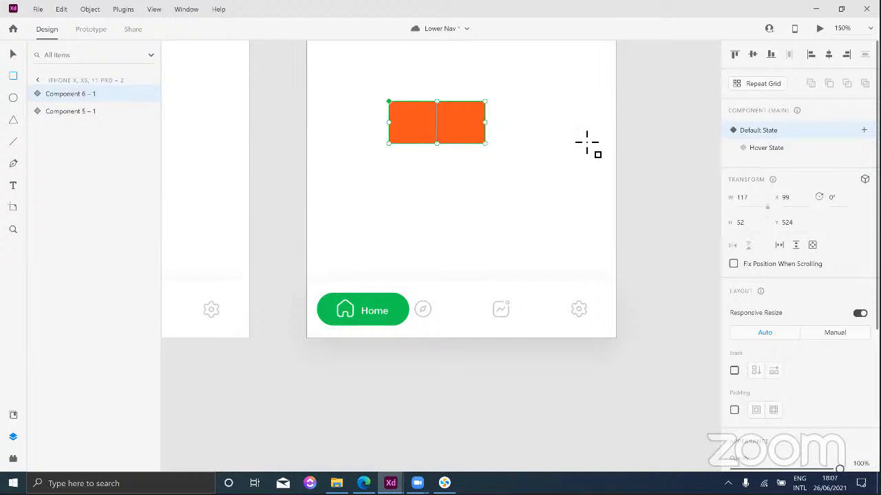
pyautogui.click(802, 158)
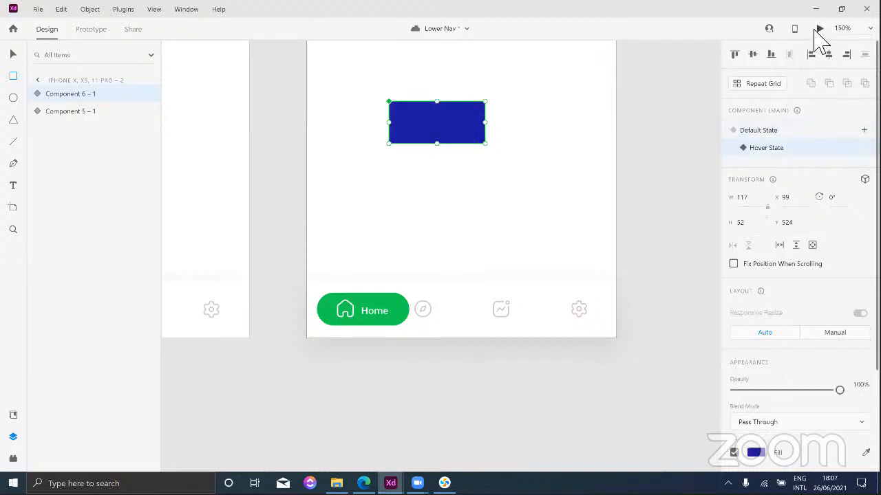
pyautogui.click(817, 30)
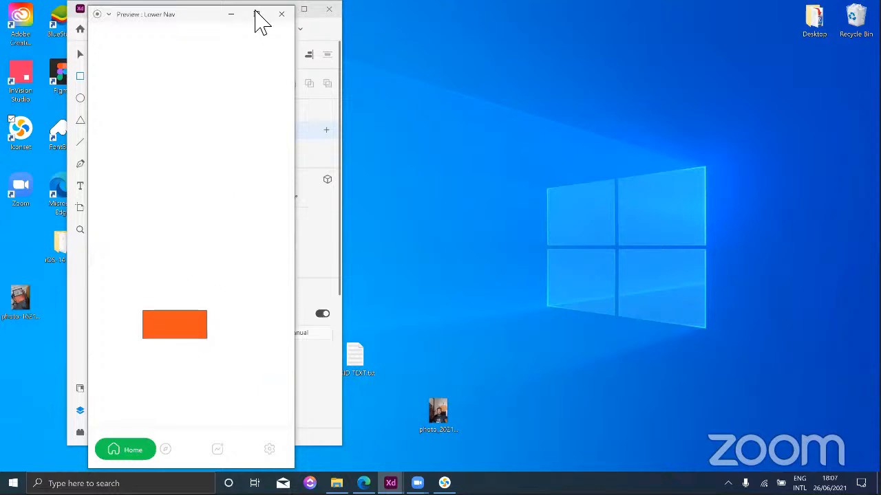
pyautogui.press('super+Up')
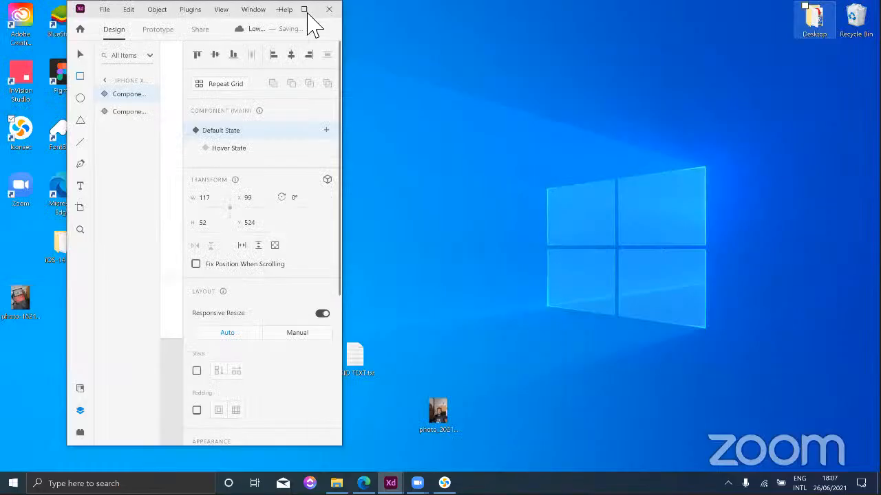
# Step: Maximize the window and delete the demo rectangle component above the navigation bar
pyautogui.click(307, 9)
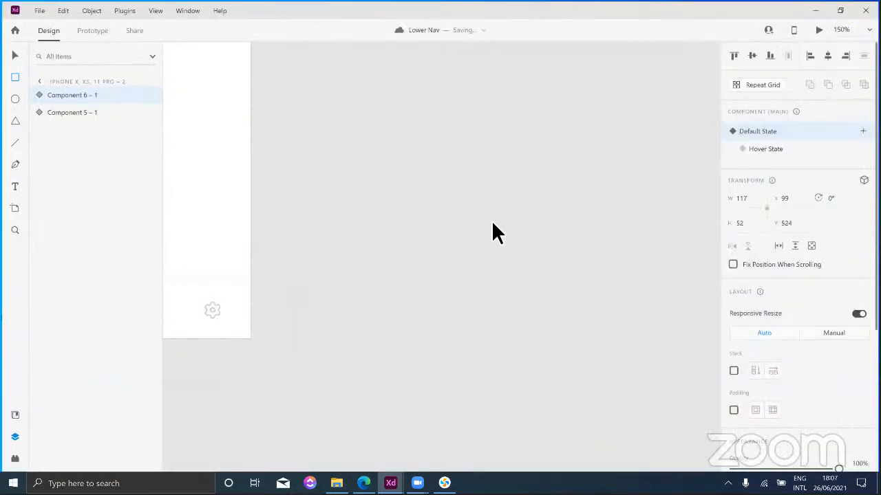
pyautogui.press('Delete')
# Step: Add a state named Discover to the navigation bar component and return to its Default State
pyautogui.click(396, 288)
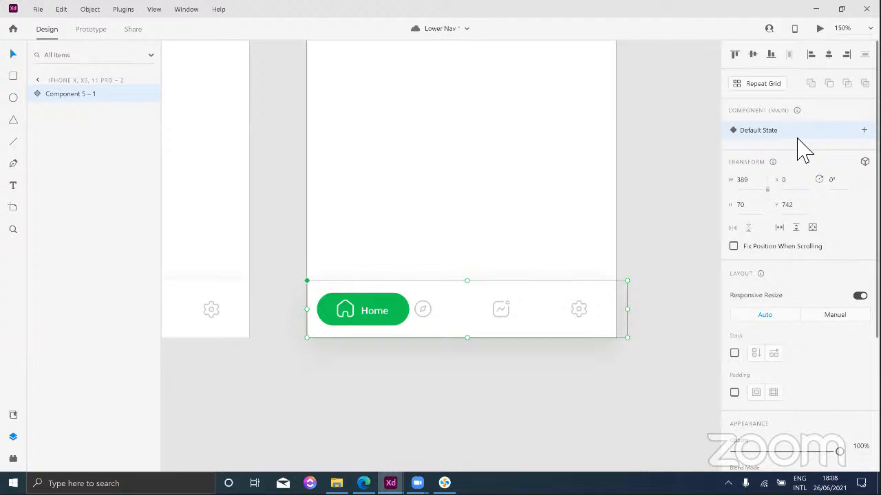
pyautogui.click(863, 130)
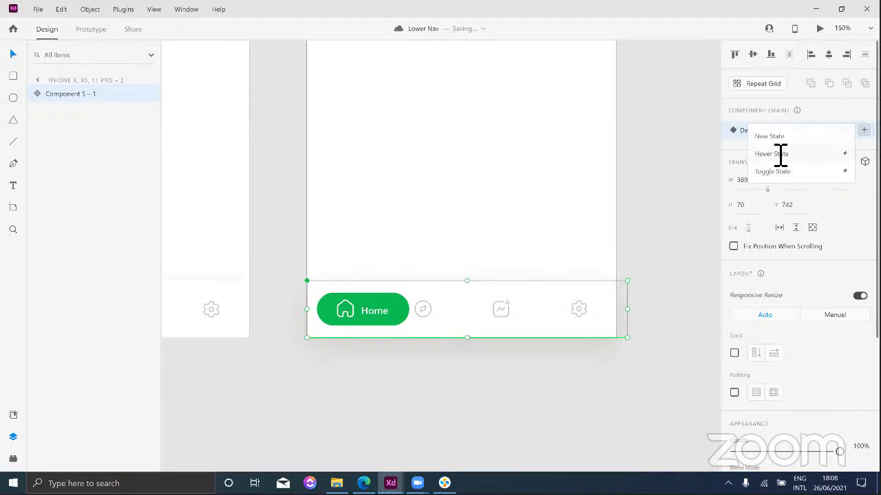
pyautogui.click(781, 154)
pyautogui.write('D')
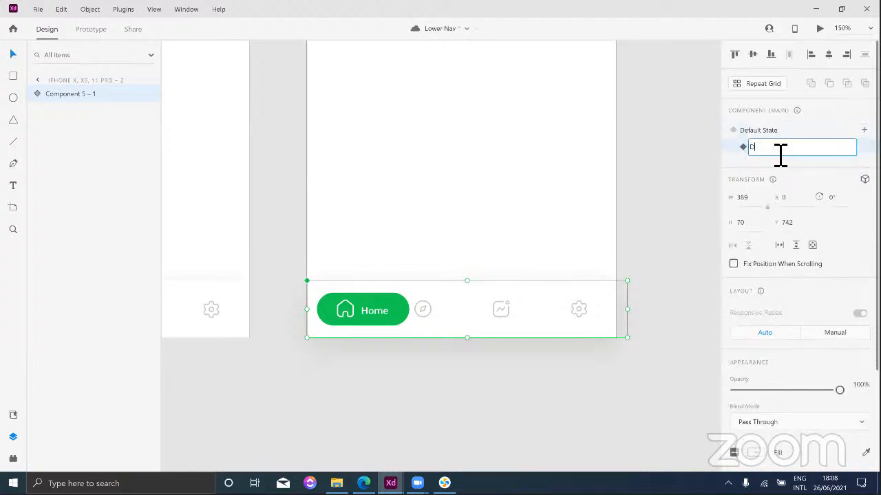
pyautogui.write('iscover')
pyautogui.click(800, 136)
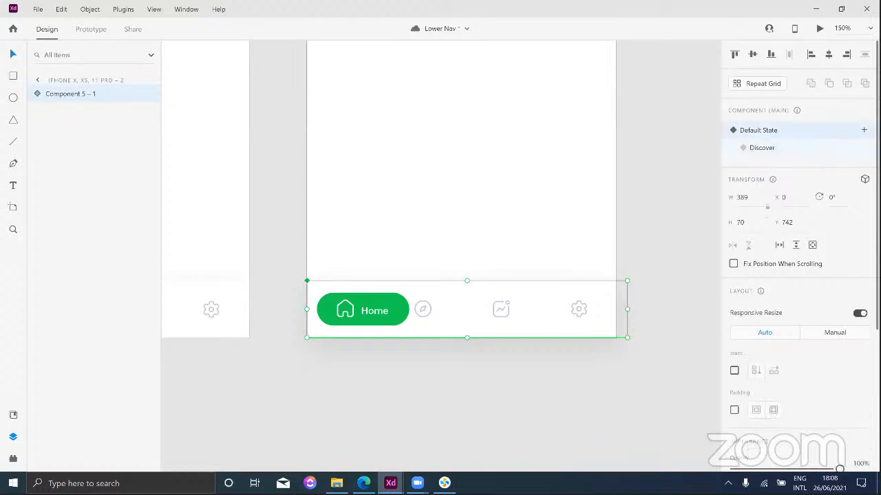
# Step: Add a new state named Activity to the navigation bar component
pyautogui.click(863, 130)
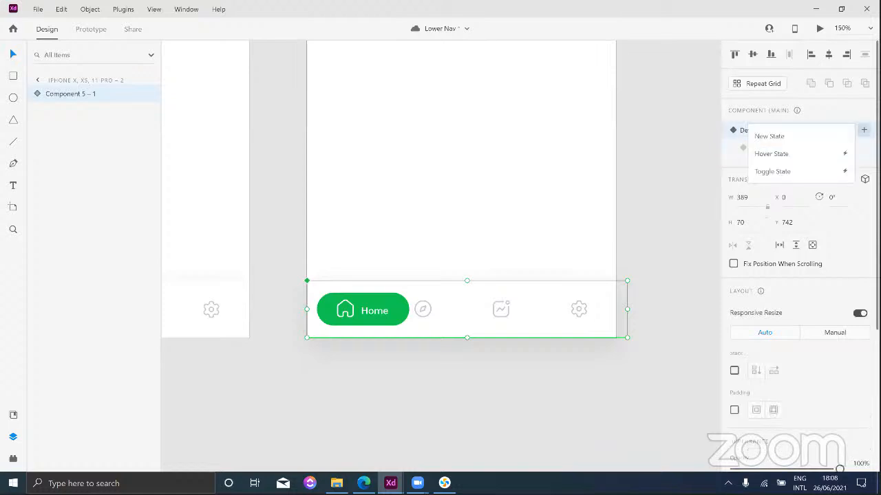
pyautogui.click(770, 137)
pyautogui.write('A')
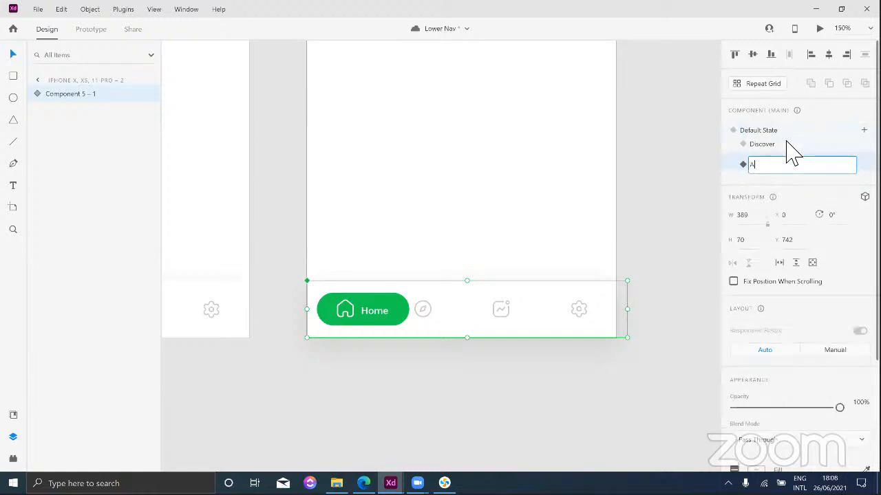
pyautogui.write('ctivity')
pyautogui.press('Return')
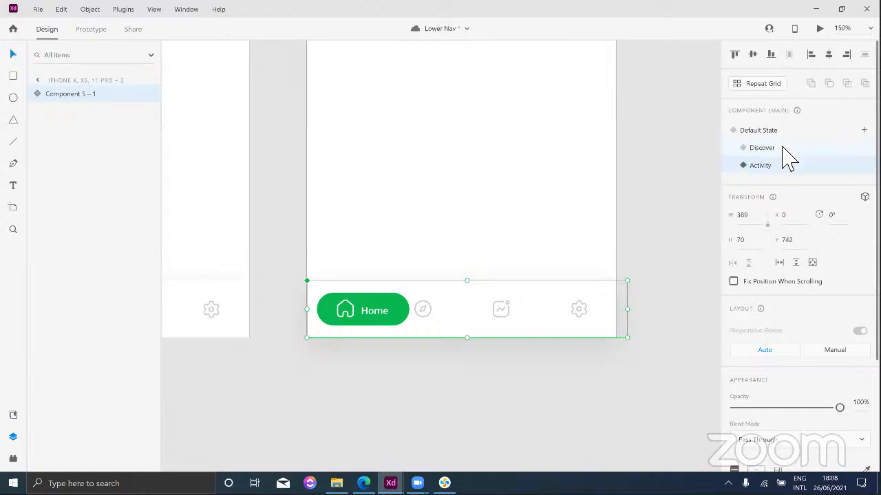
# Step: Add a new state named Setting to the navigation bar component and return to its Default State
pyautogui.click(864, 130)
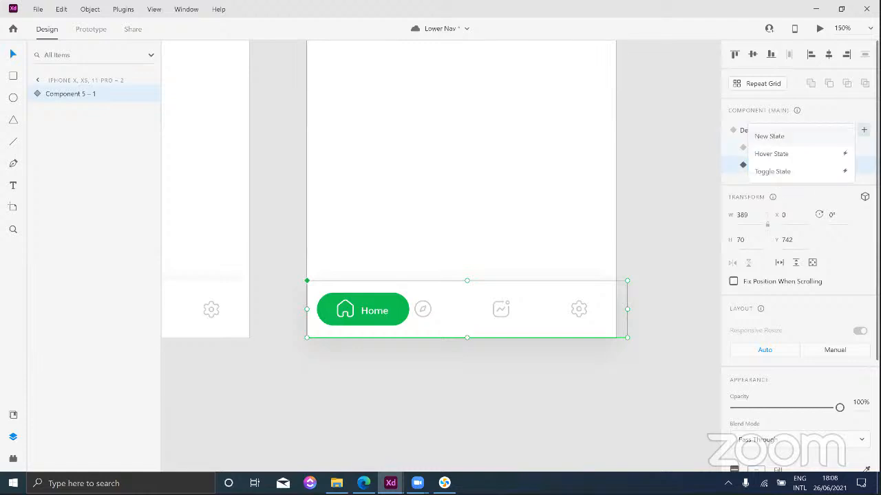
pyautogui.click(799, 138)
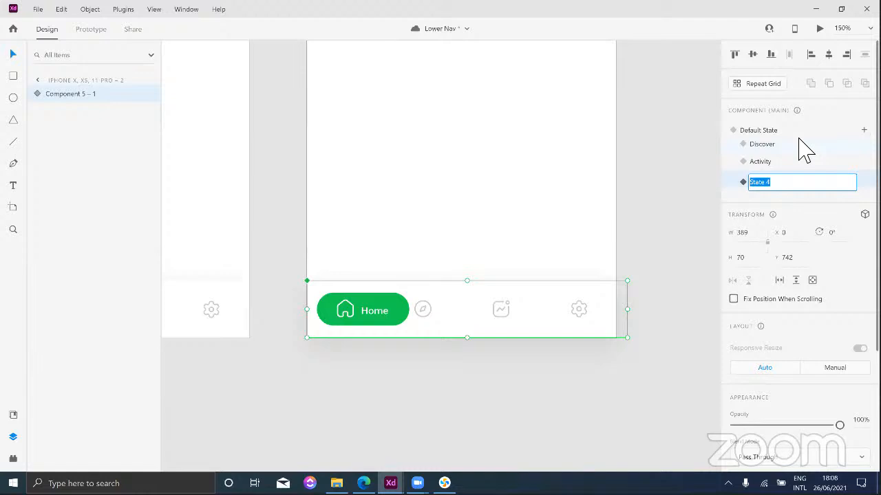
pyautogui.write('Setting')
pyautogui.click(780, 130)
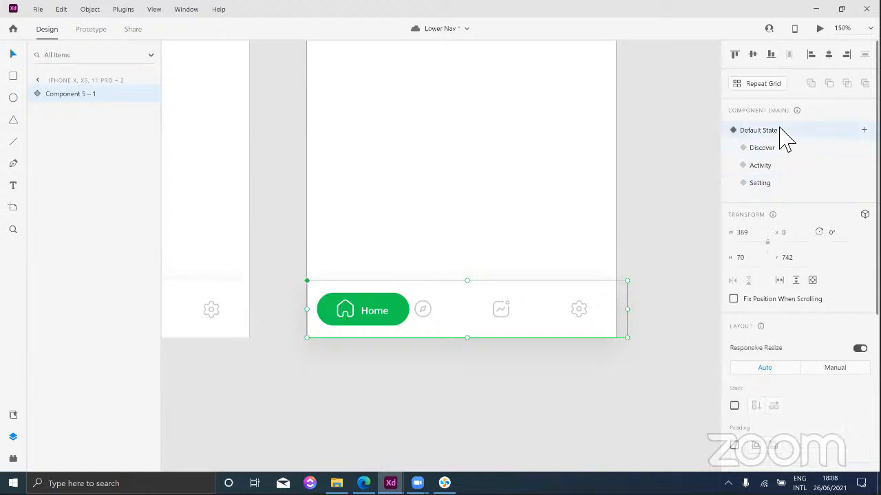
# Step: Look through the navigation bar's Discover, Activity and Setting states and return to the Default State
pyautogui.click(527, 169)
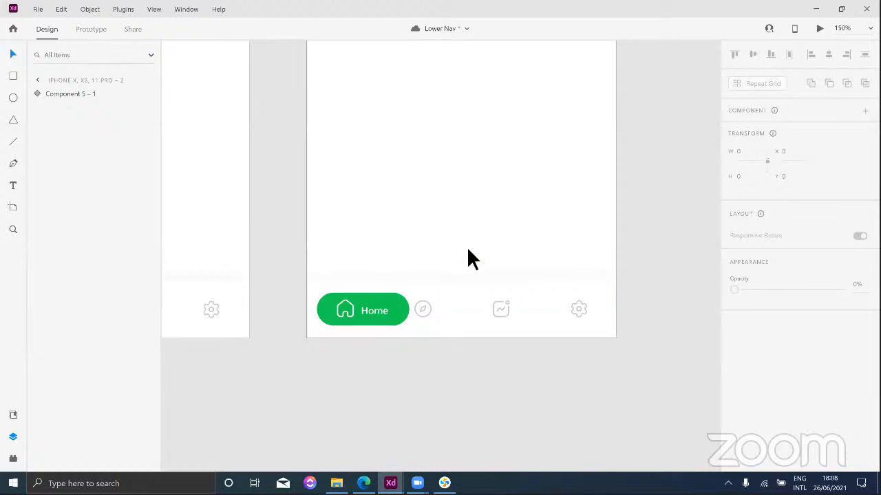
pyautogui.hotkey('ctrl', '=')
pyautogui.moveTo(465, 257); pyautogui.dragTo(486, 211)
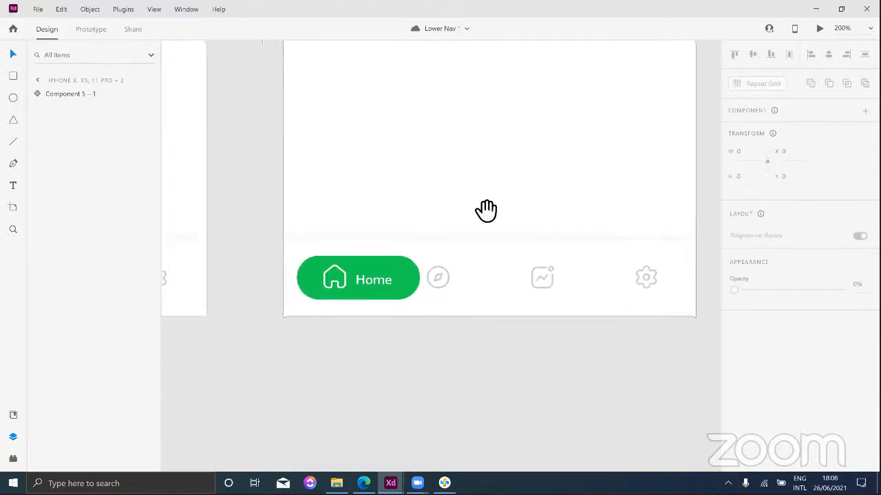
pyautogui.click(389, 240)
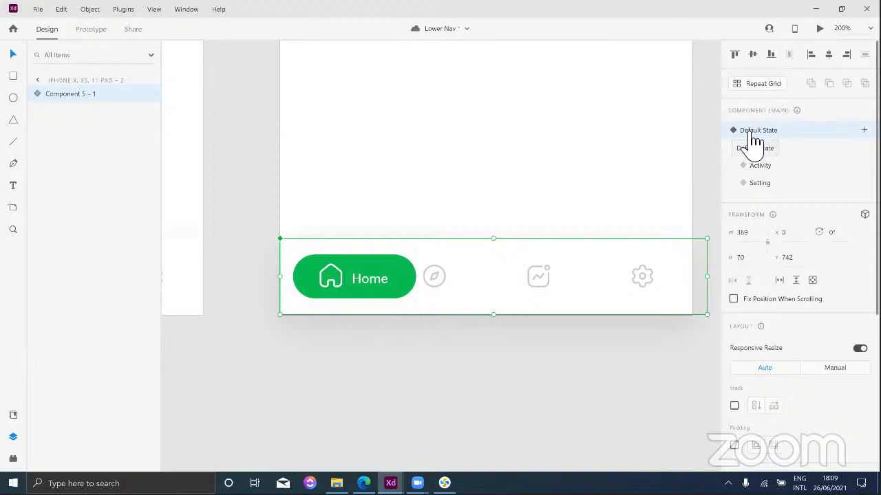
pyautogui.click(759, 148)
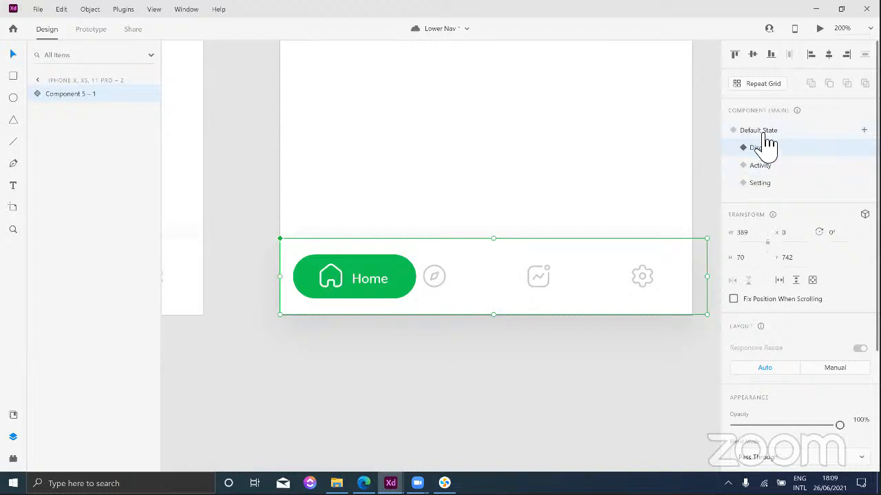
pyautogui.click(767, 167)
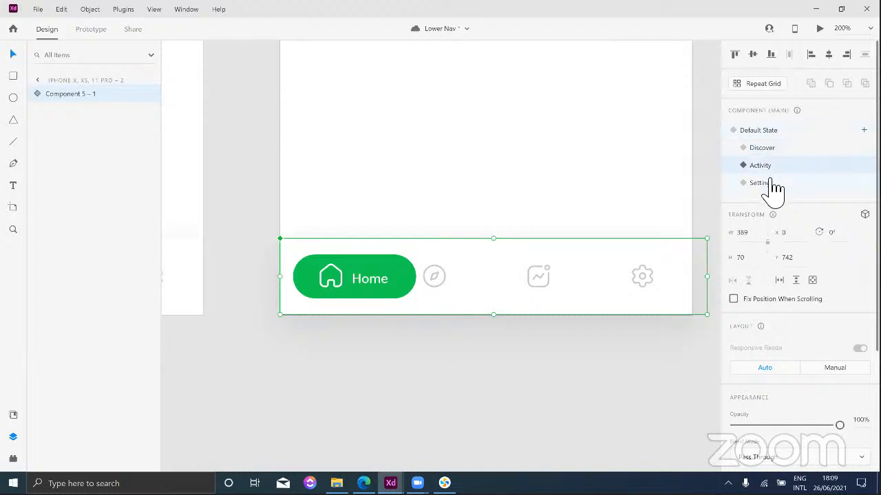
pyautogui.click(773, 184)
pyautogui.click(774, 143)
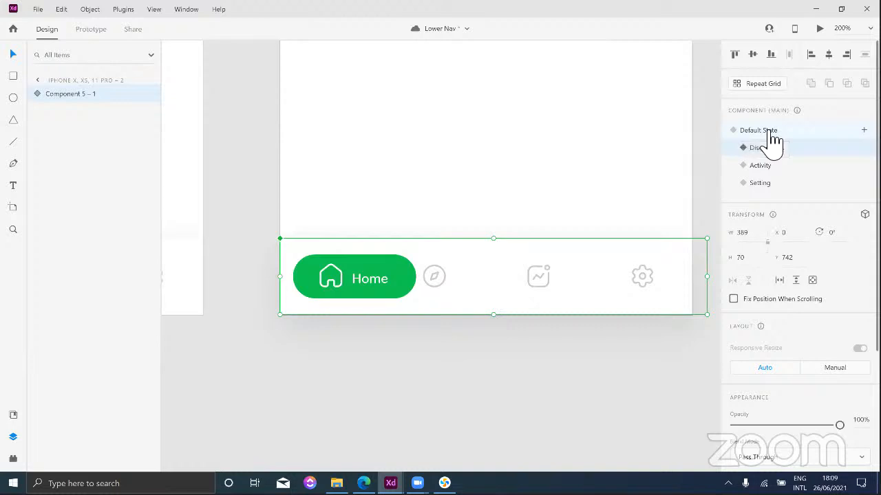
pyautogui.click(771, 132)
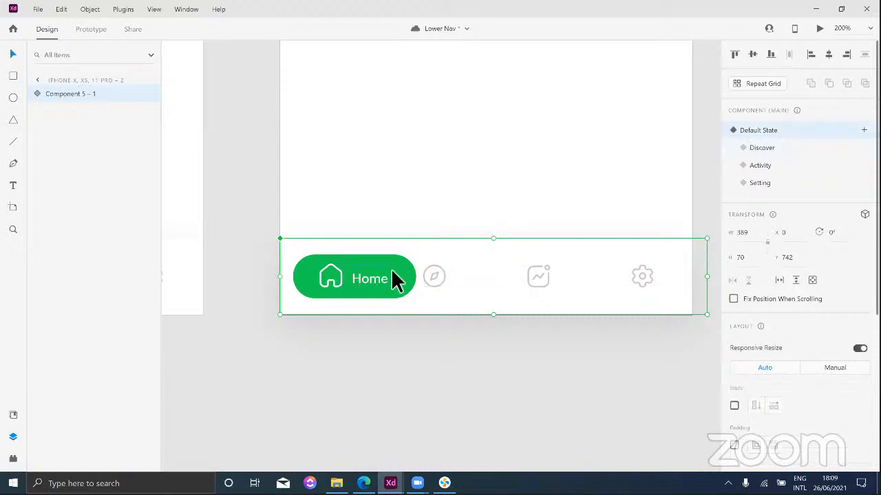
# Step: Examine the activity group's text and icon parts, check the spacing around its icon, and save the document
pyautogui.doubleClick(547, 272)
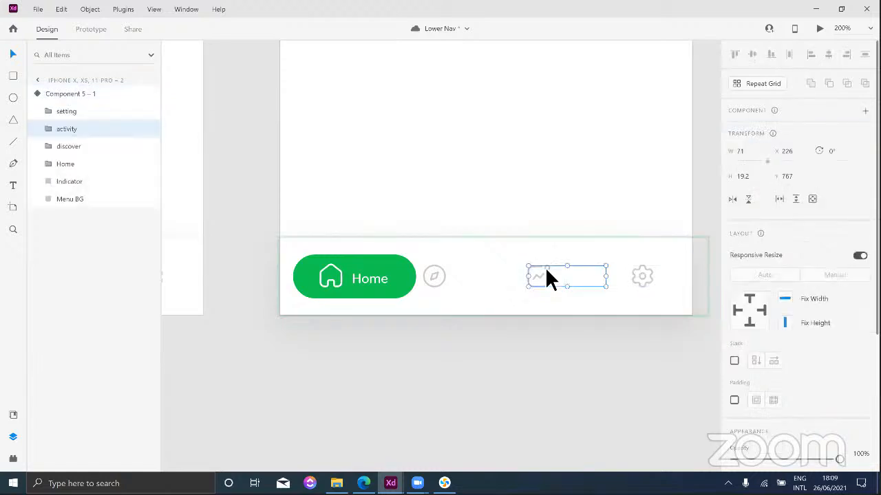
pyautogui.click(49, 131)
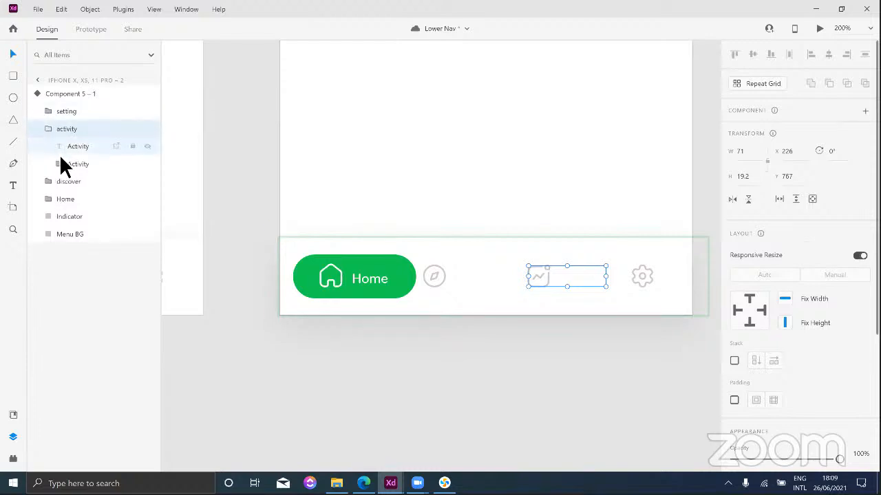
pyautogui.click(59, 162)
pyautogui.click(469, 239)
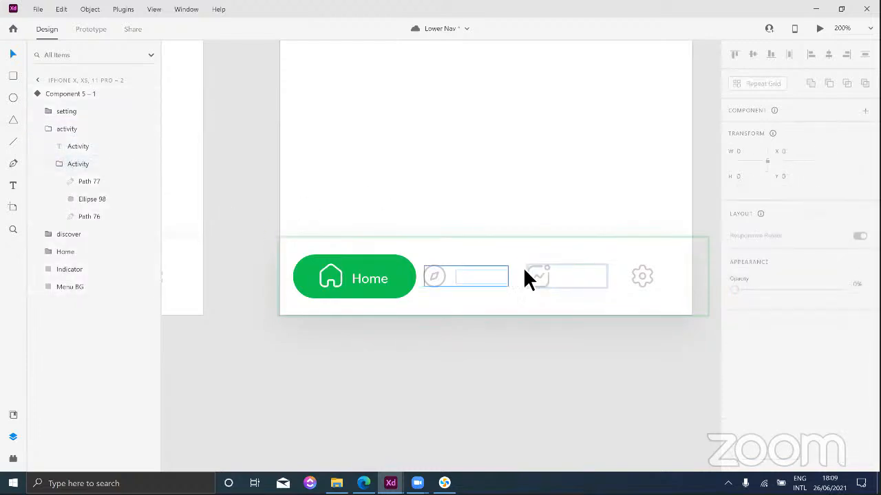
pyautogui.click(537, 275)
pyautogui.doubleClick(544, 276)
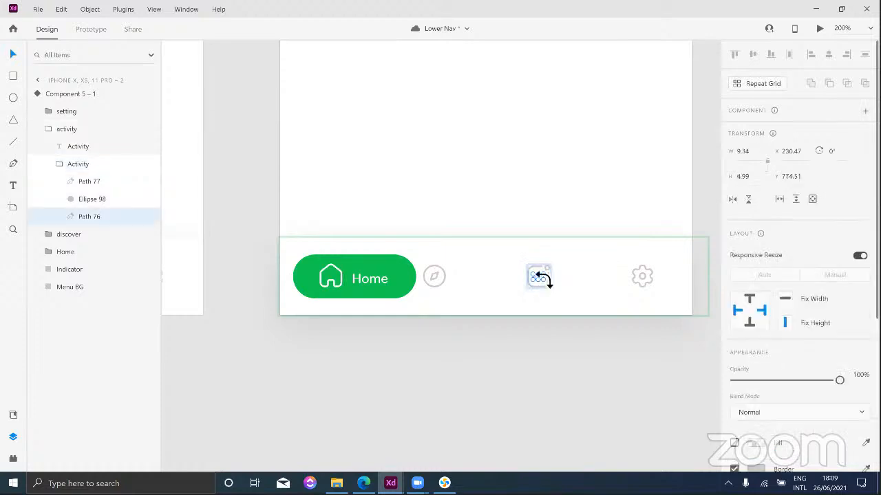
pyautogui.click(547, 269)
pyautogui.click(527, 232)
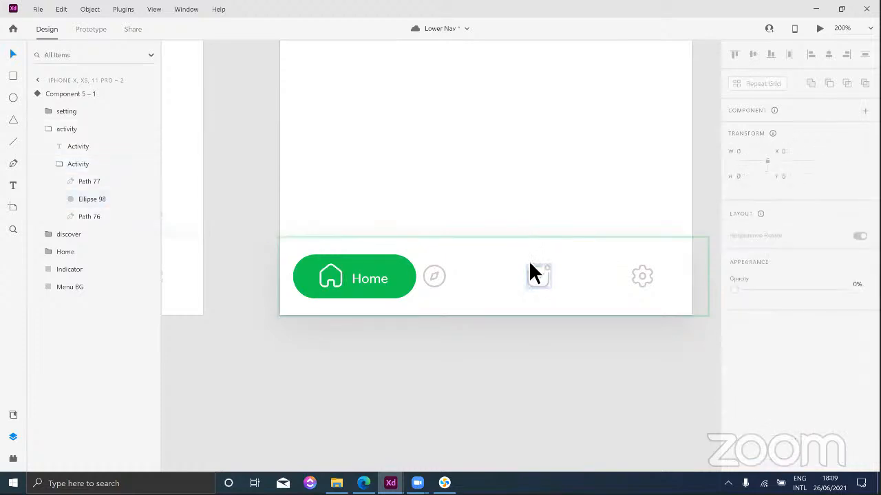
pyautogui.click(531, 266)
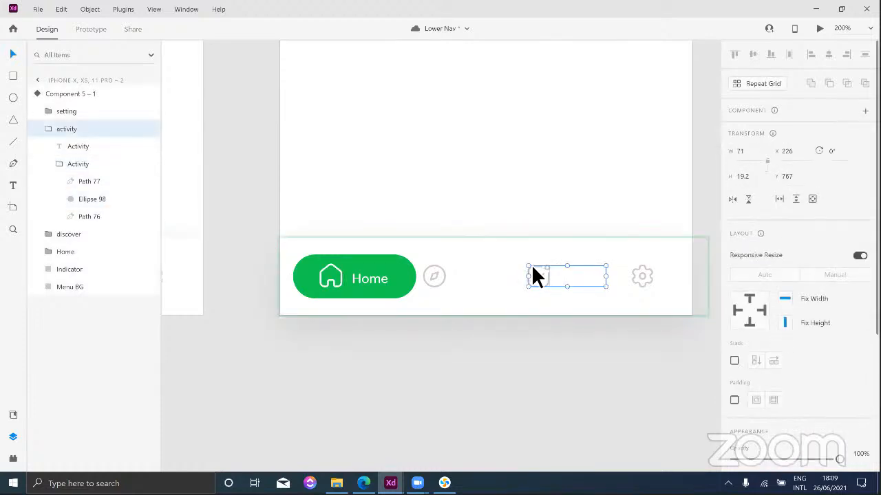
pyautogui.doubleClick(535, 273)
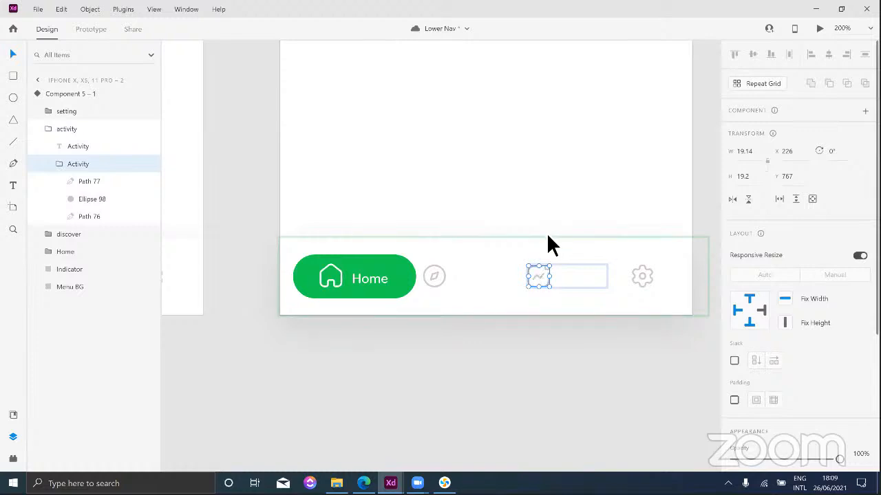
pyautogui.press('alt')
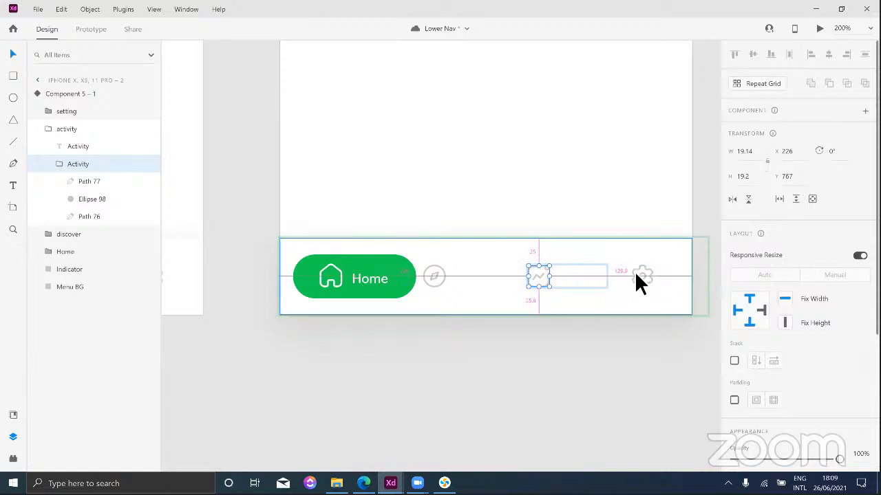
pyautogui.hotkey('ctrl', 's')
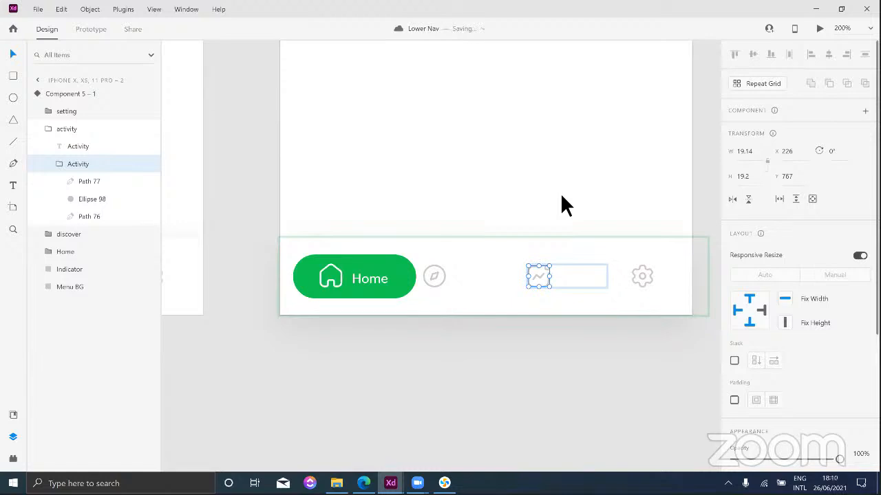
# Step: Collapse the layer groups and shift the activity group 30 units to the right, to X 256, in the Default State
pyautogui.click(560, 192)
pyautogui.click(561, 279)
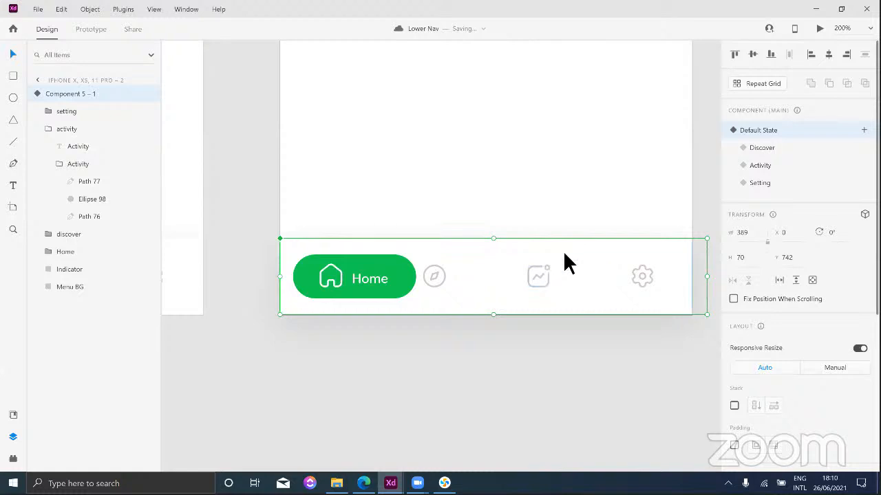
pyautogui.click(55, 116)
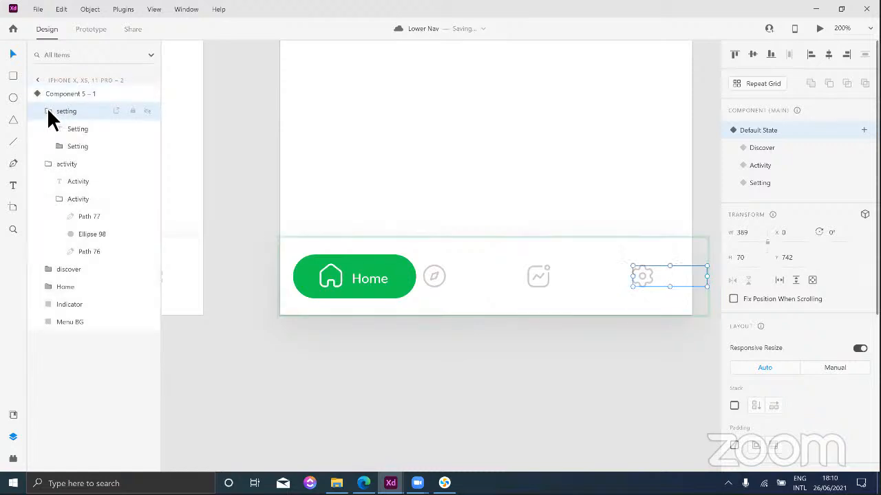
pyautogui.click(52, 136)
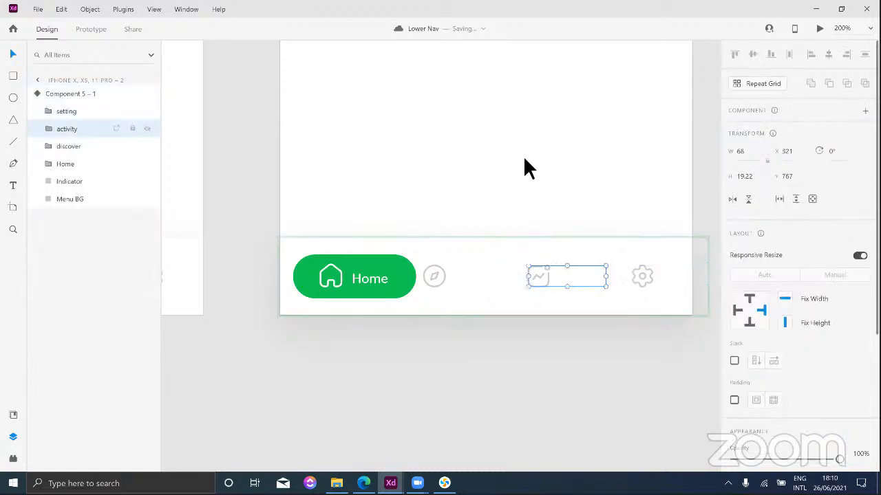
pyautogui.hotkey('shift', 'Right')
pyautogui.hotkey('shift', 'Right')
pyautogui.hotkey('shift', 'Right')
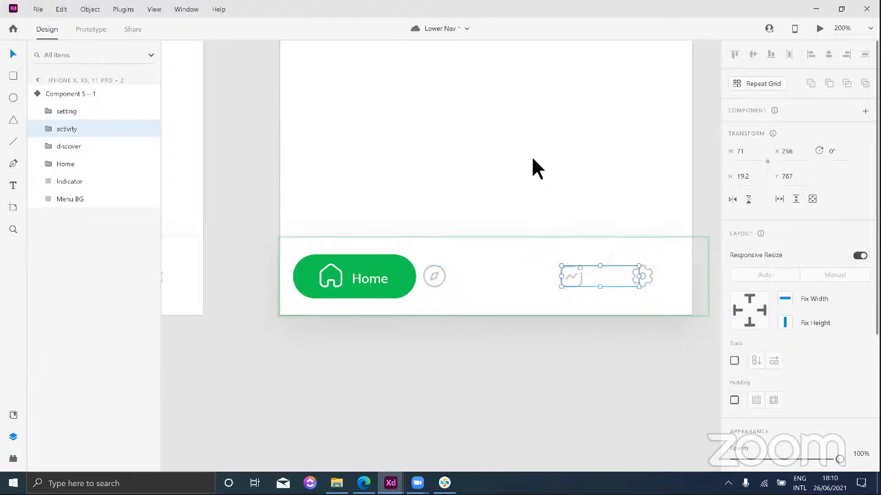
# Step: Nudge the whole activity group 10 units back to the left, to X 246
pyautogui.doubleClick(602, 266)
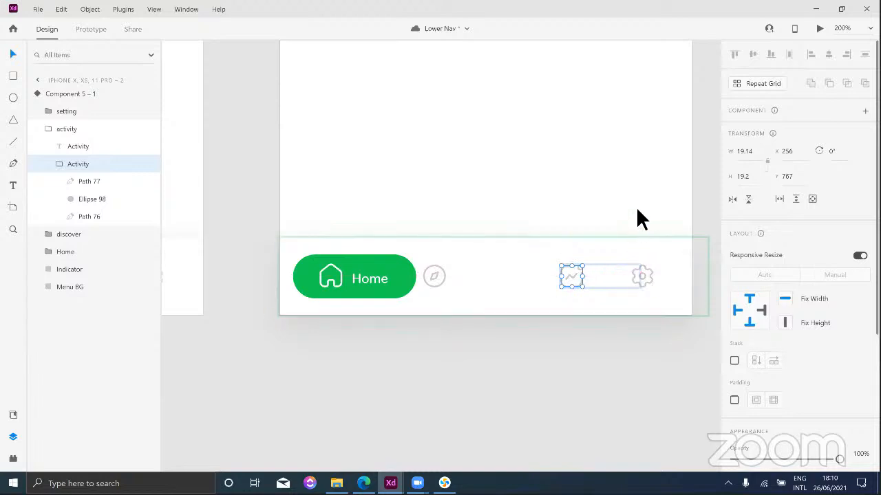
pyautogui.click(620, 225)
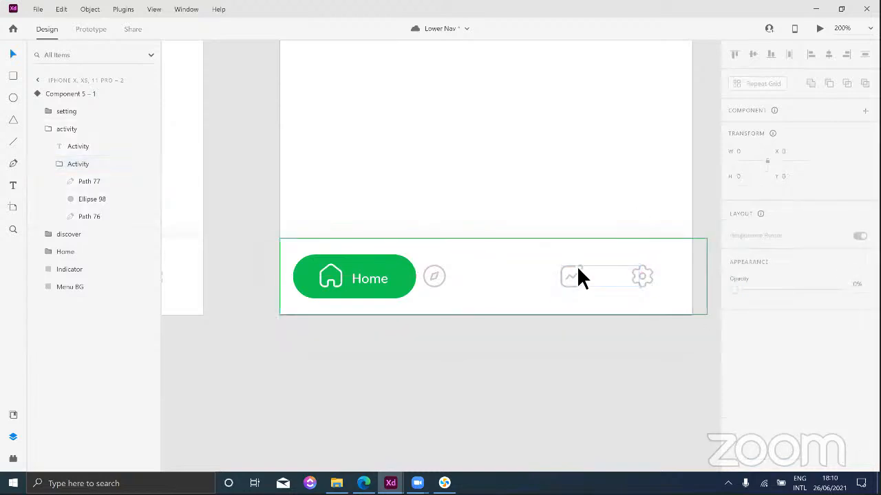
pyautogui.click(578, 270)
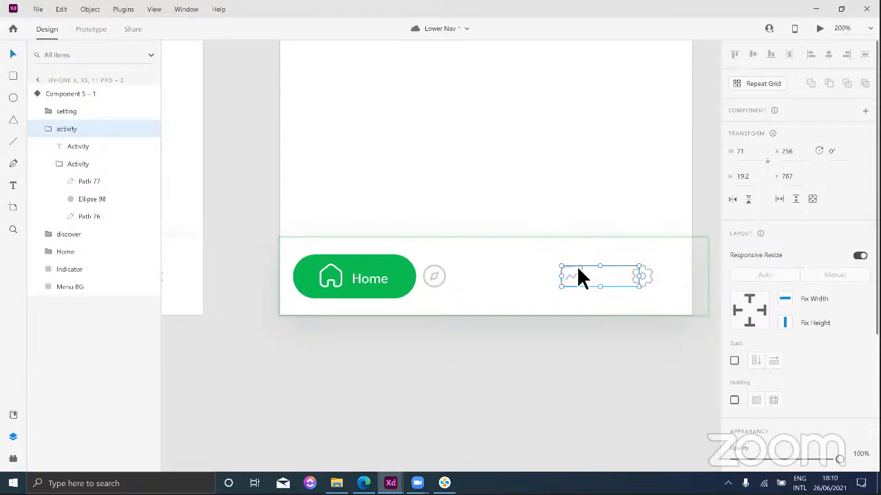
pyautogui.hotkey('shift', 'Left')
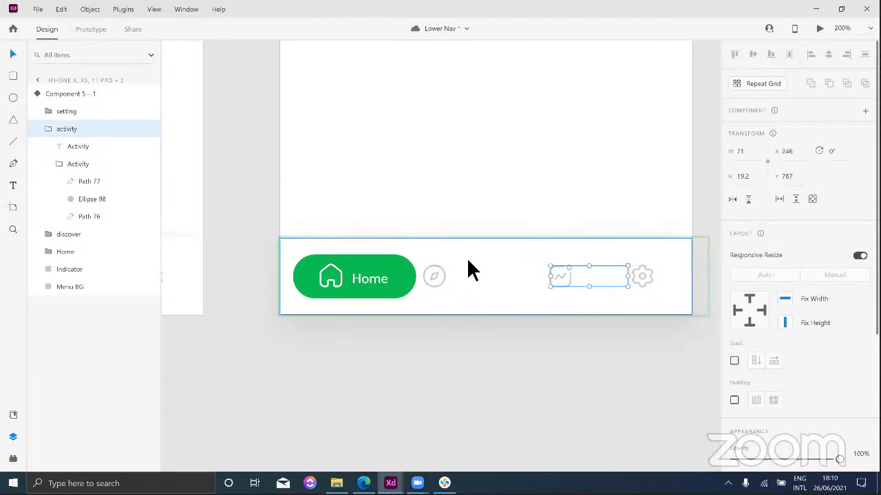
# Step: Shift the discover group 30 units to the right, to X 161, in the Default State and check the spacing around its icon
pyautogui.click(444, 271)
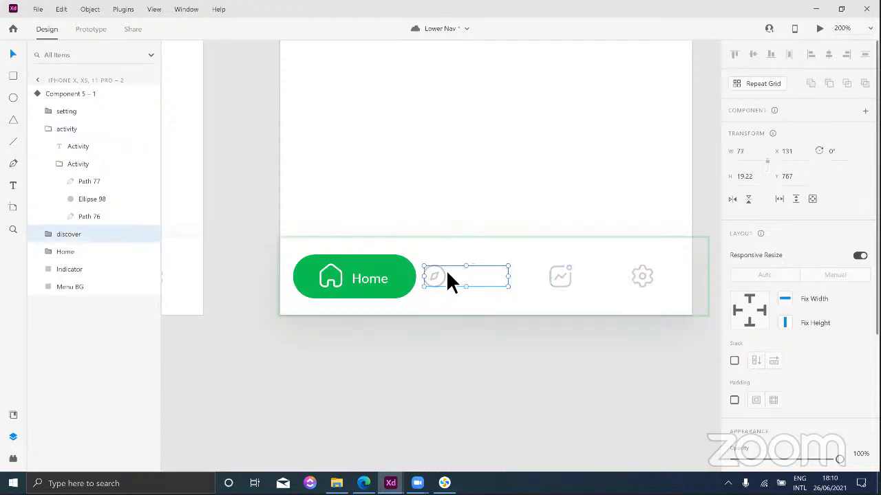
pyautogui.hotkey('shift', 'Right')
pyautogui.hotkey('shift', 'Right')
pyautogui.hotkey('shift', 'Right')
pyautogui.doubleClick(476, 274)
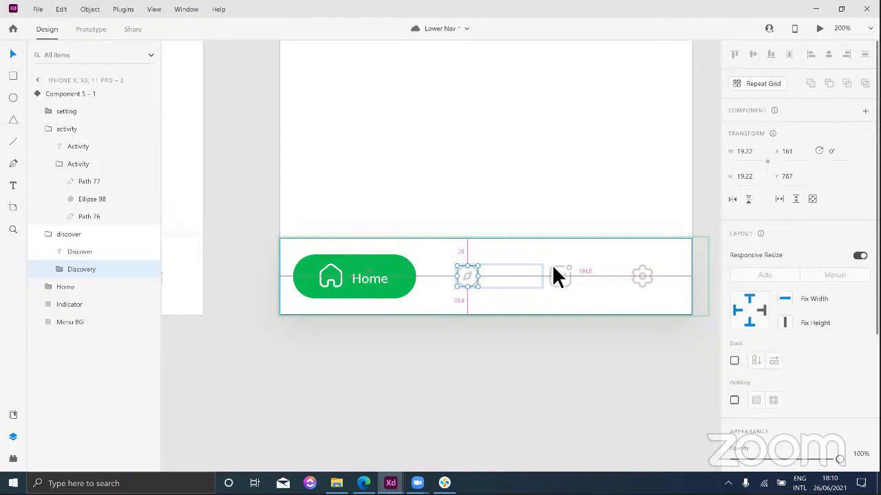
pyautogui.click(470, 266)
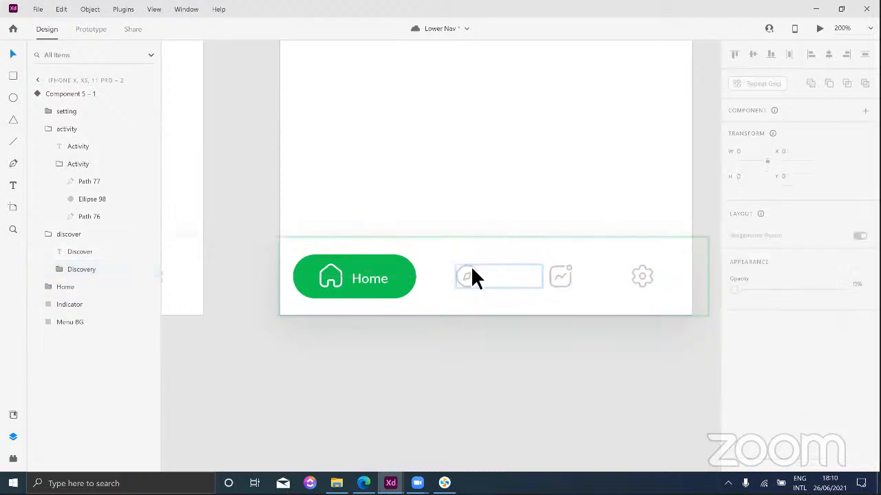
pyautogui.click(472, 269)
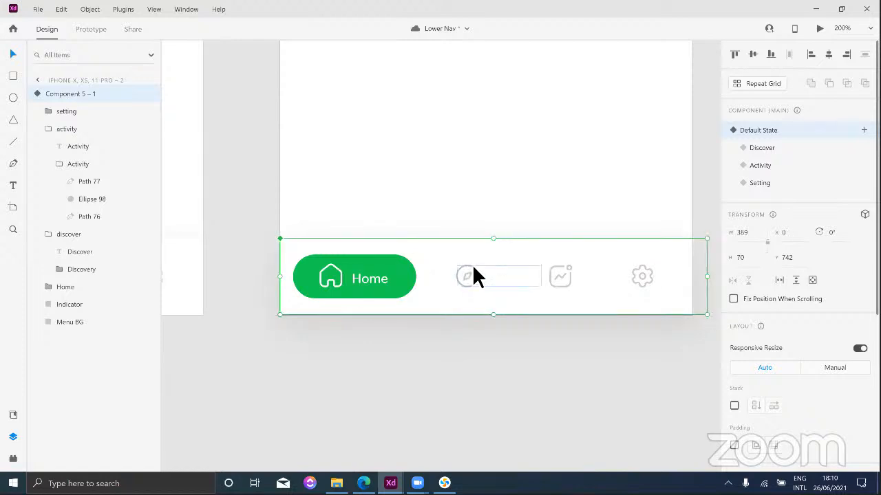
# Step: Shift the discover group another 10 units to the right, to X 171, and check its icon's distance to the neighbouring items
pyautogui.doubleClick(472, 265)
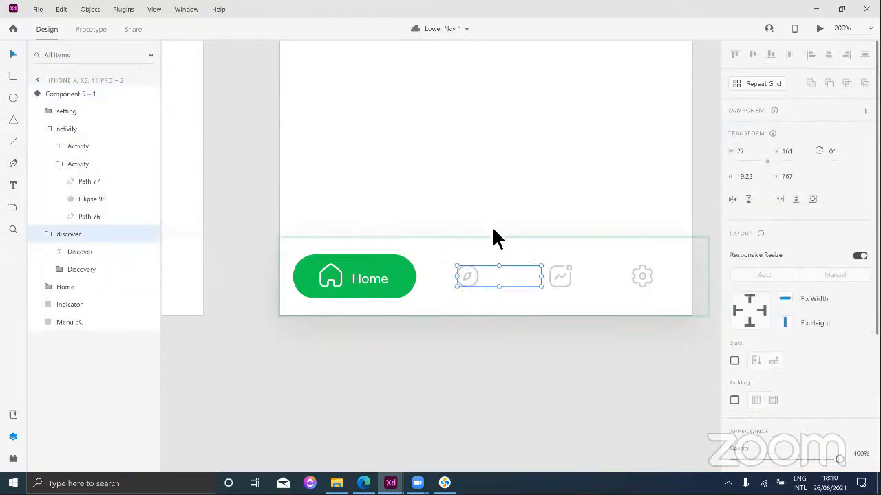
pyautogui.hotkey('shift', 'Right')
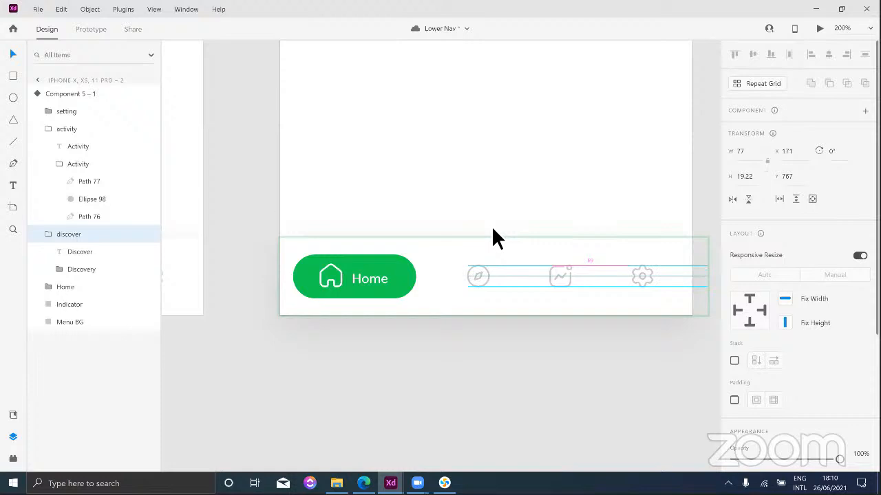
pyautogui.click(514, 179)
pyautogui.click(489, 275)
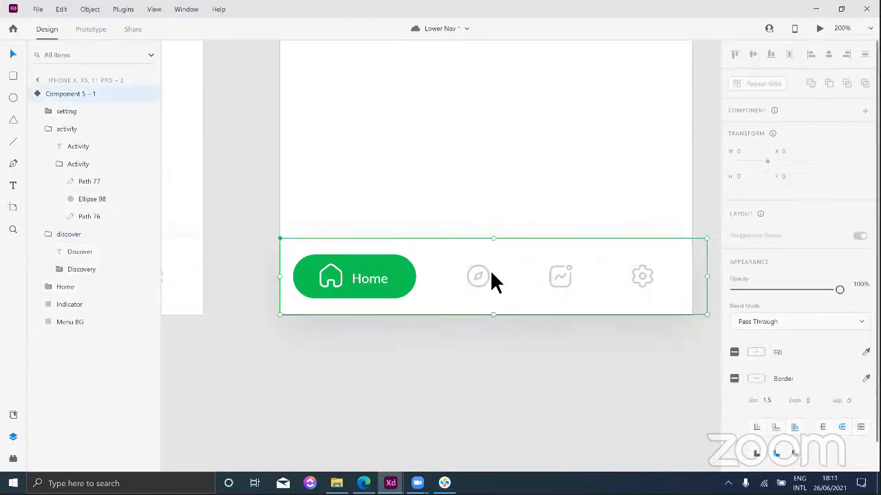
pyautogui.doubleClick(486, 273)
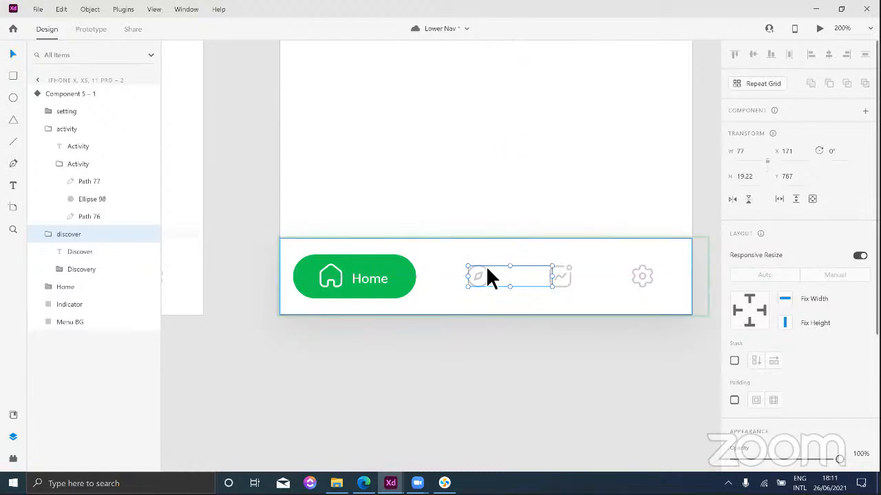
pyautogui.doubleClick(487, 270)
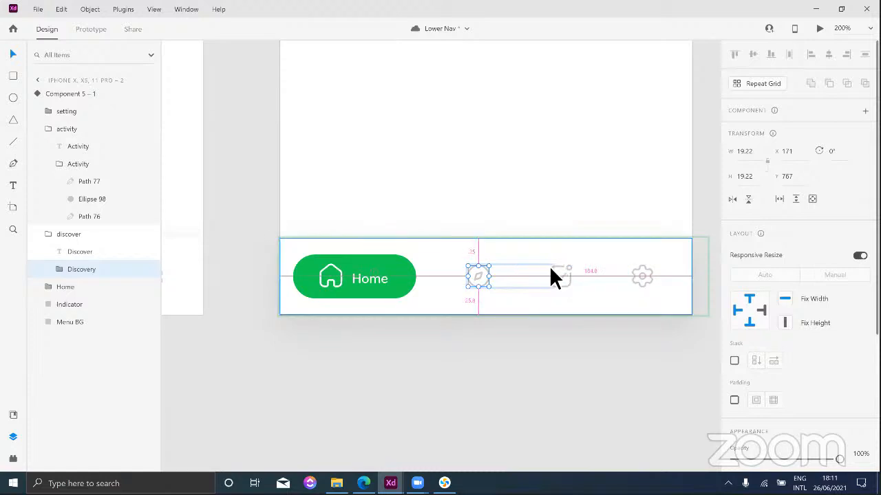
pyautogui.click(554, 195)
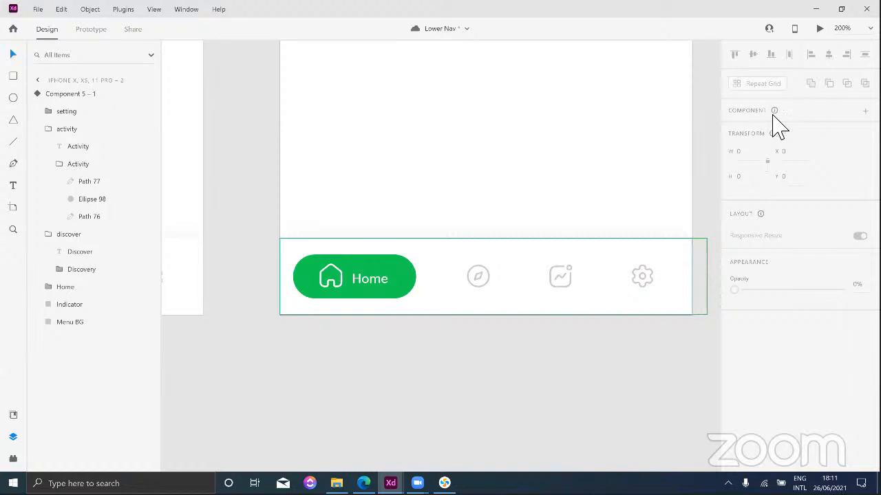
# Step: In the component's Discover state, move the green indicator to the right behind the compass icon, at X 136
pyautogui.click(479, 246)
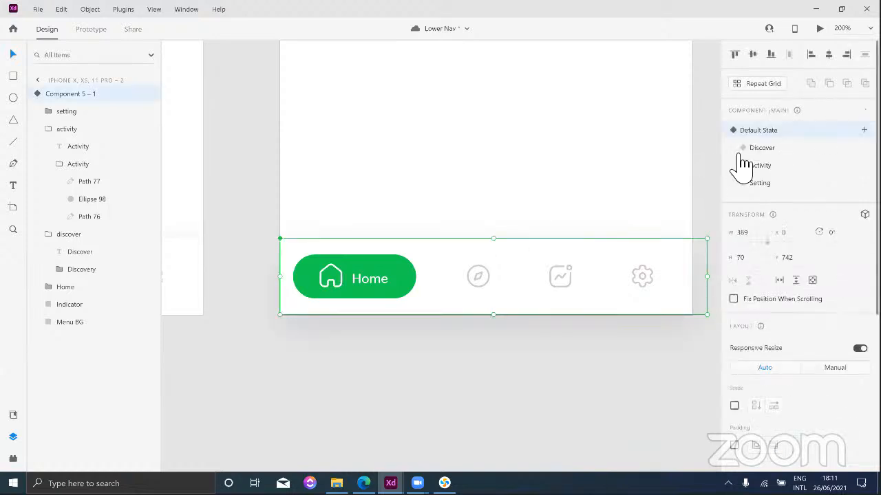
pyautogui.click(783, 149)
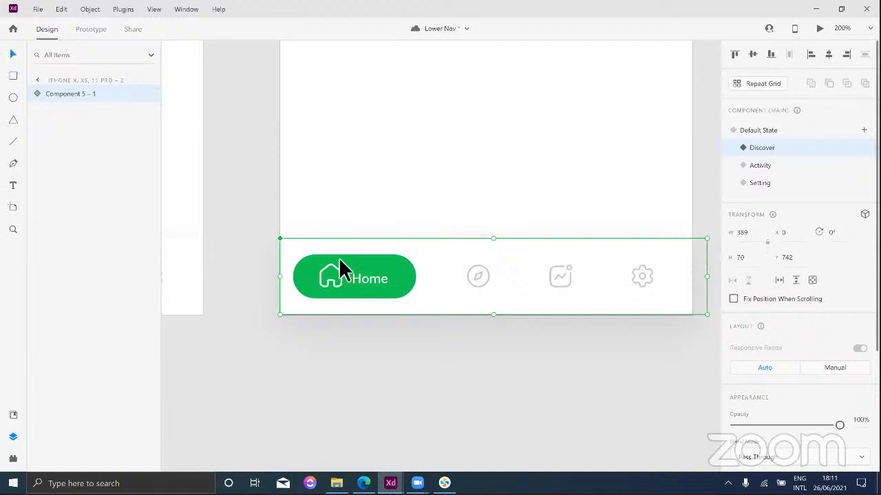
pyautogui.moveTo(339, 260); pyautogui.dragTo(361, 256)
pyautogui.hotkey('ctrl', 'z')
pyautogui.click(40, 94)
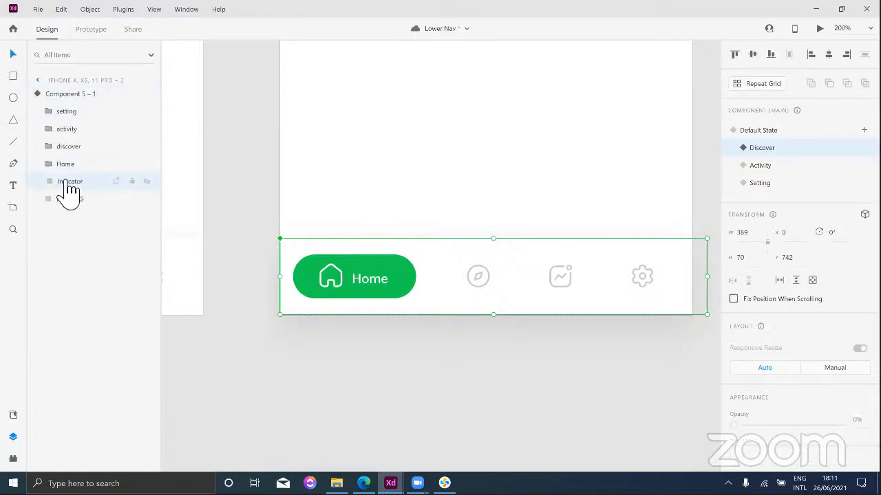
pyautogui.click(69, 181)
pyautogui.moveTo(346, 258); pyautogui.dragTo(480, 257)
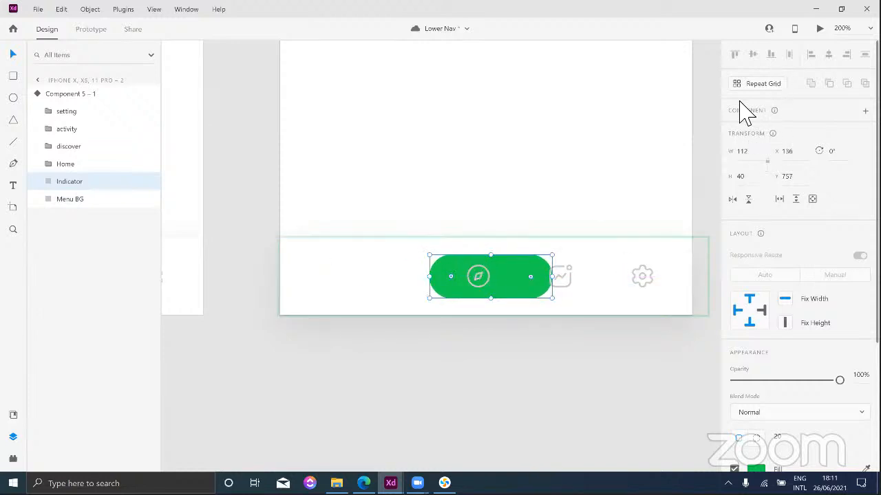
# Step: Compare the component's Default State with its Discover state
pyautogui.click(417, 205)
pyautogui.click(399, 240)
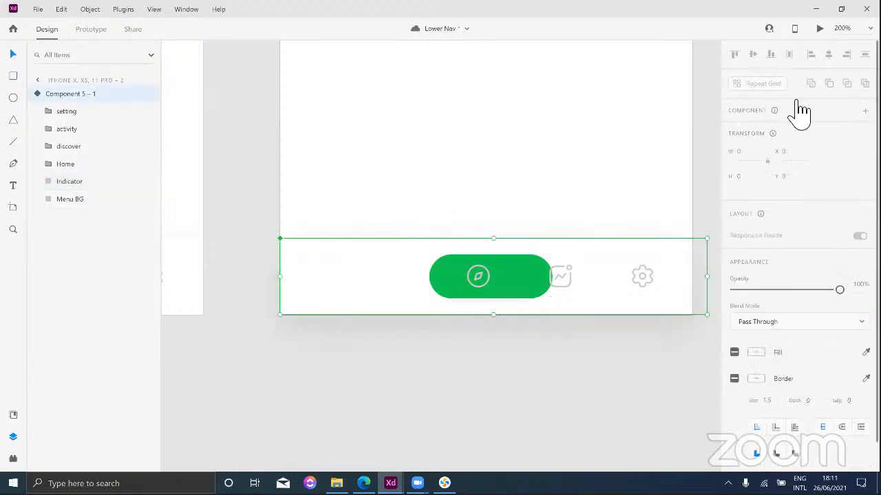
pyautogui.click(774, 130)
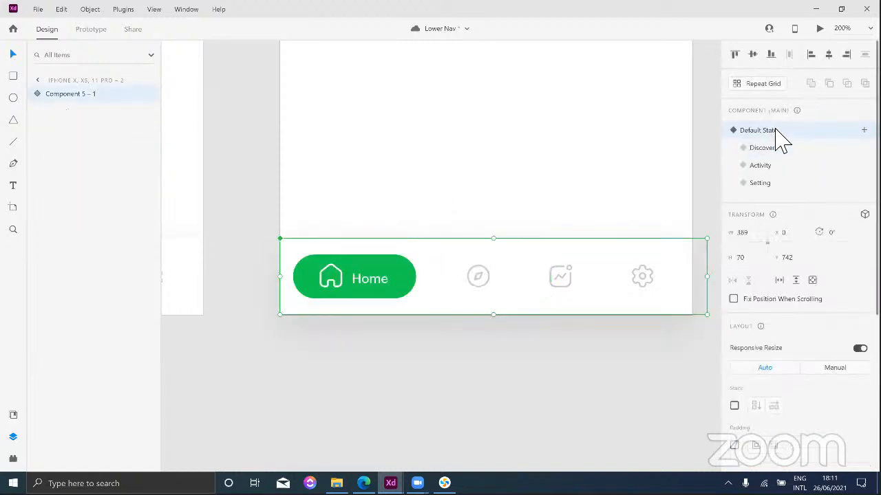
pyautogui.click(775, 149)
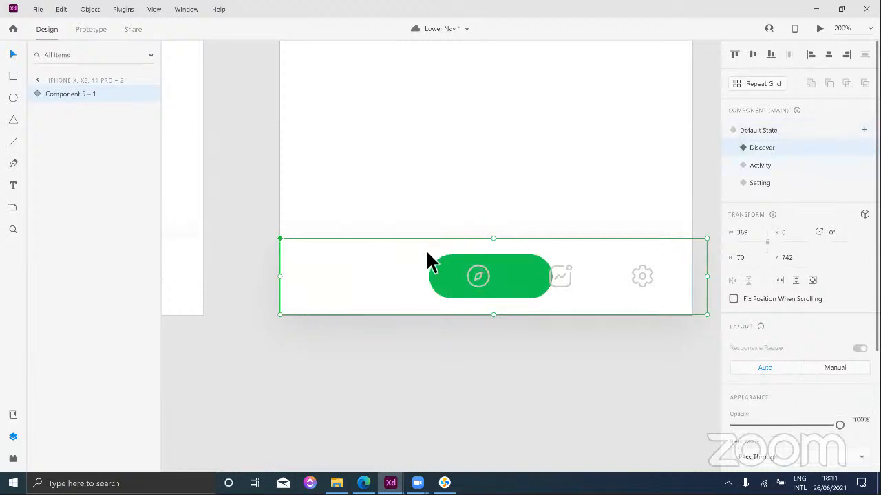
# Step: Set the Home text's opacity to 0% in the Discover state
pyautogui.doubleClick(365, 275)
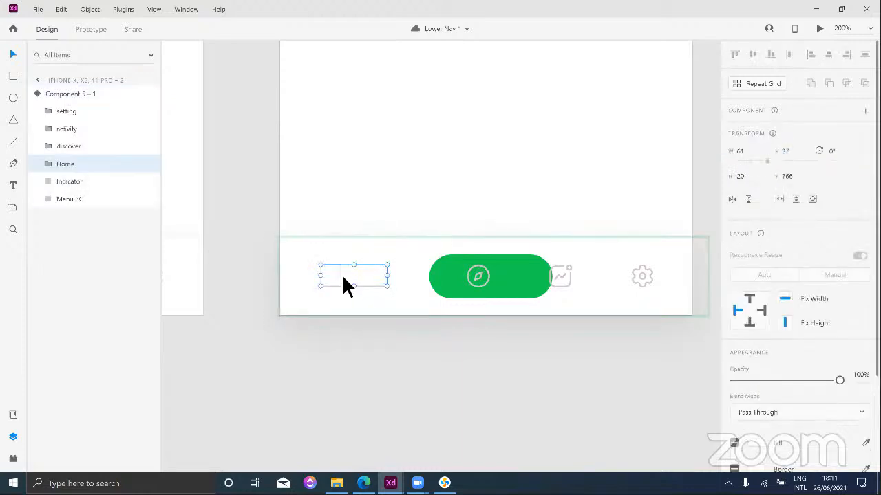
pyautogui.doubleClick(368, 276)
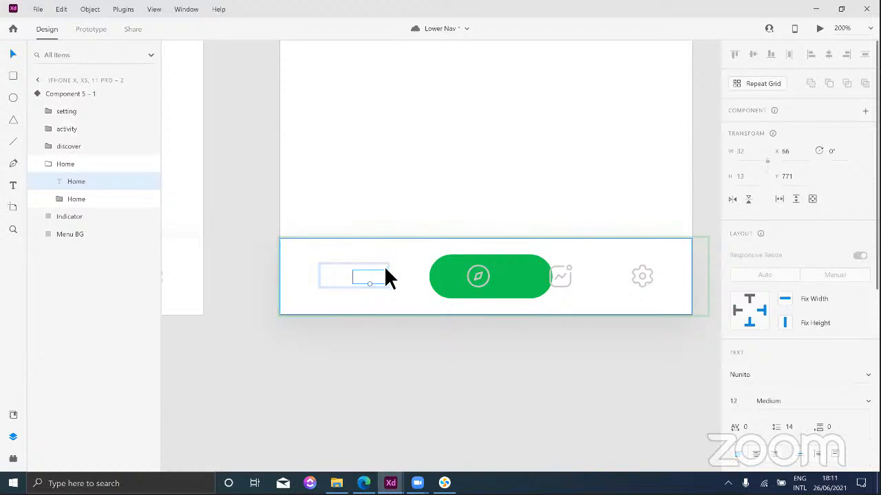
pyautogui.scroll(-5, 839, 354)
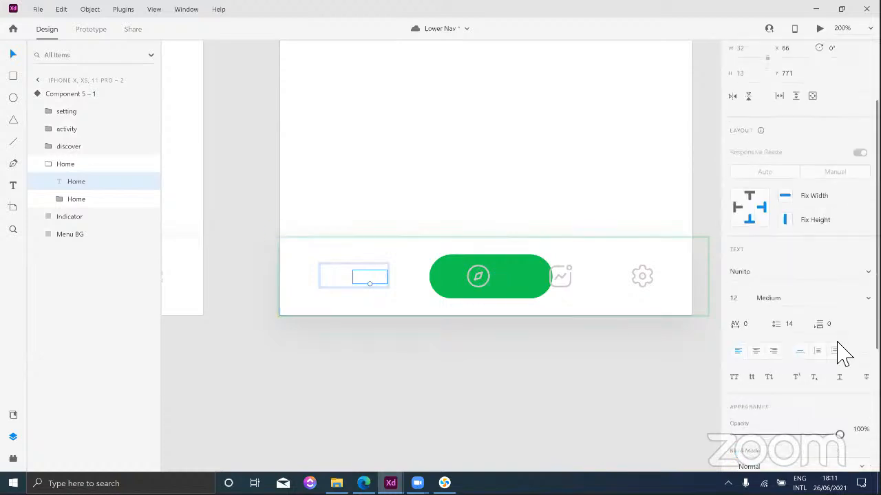
pyautogui.click(734, 343)
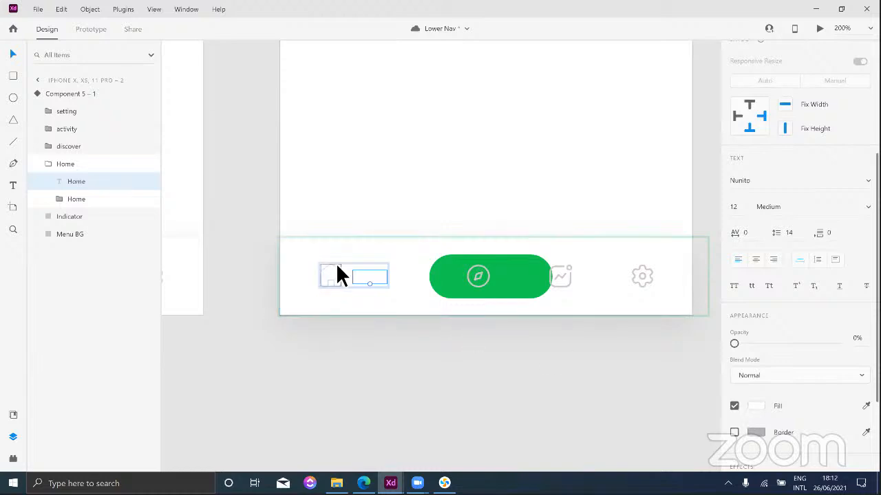
# Step: Change the Home icon's border to the saved grey swatch in the Discover state
pyautogui.click(335, 266)
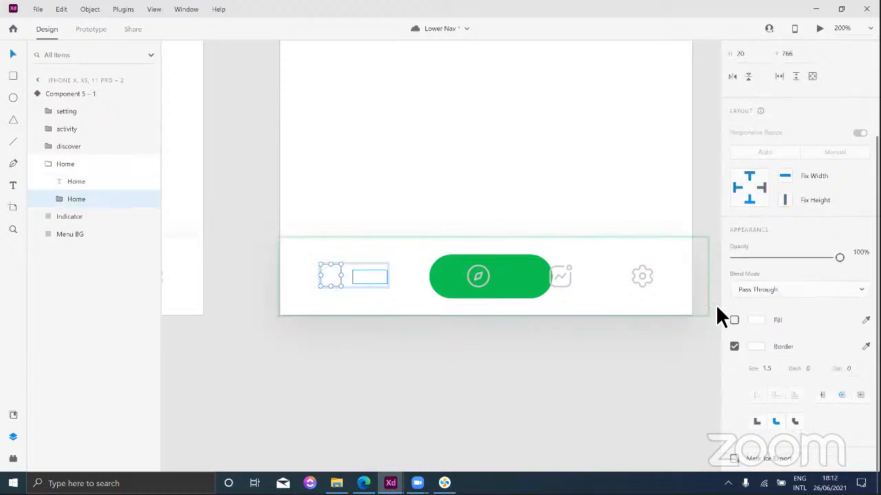
pyautogui.click(756, 346)
pyautogui.click(618, 411)
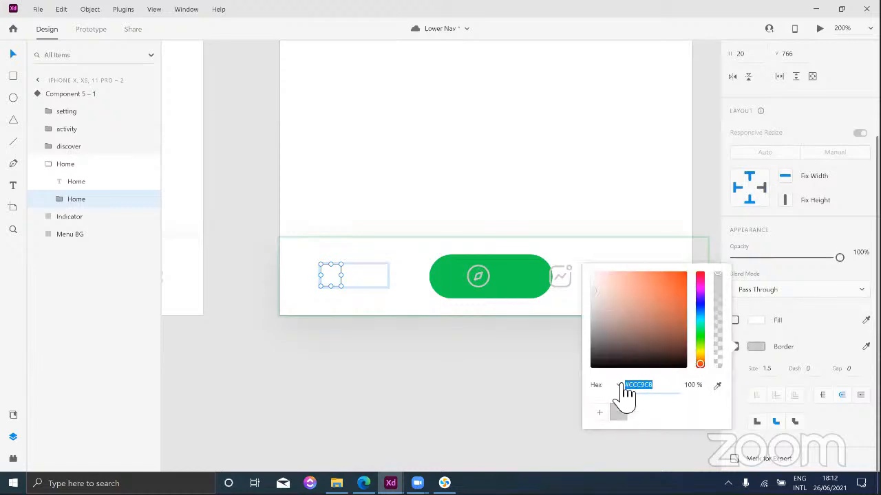
pyautogui.click(476, 389)
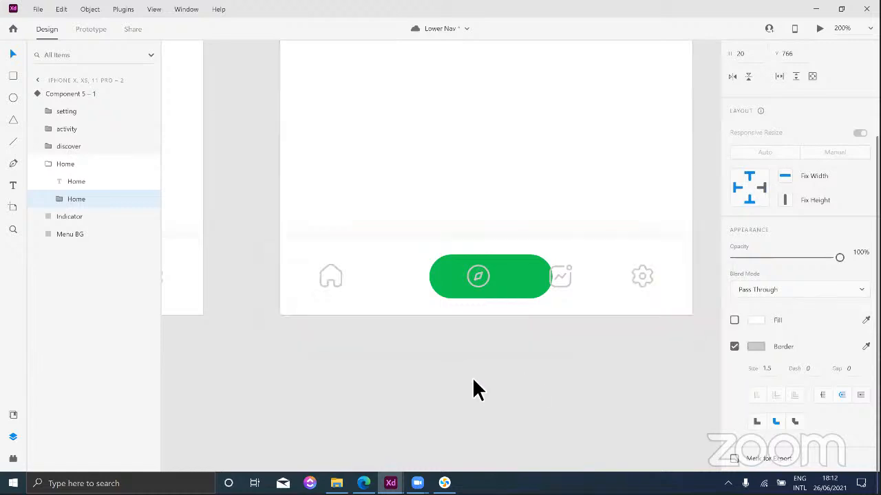
pyautogui.click(430, 346)
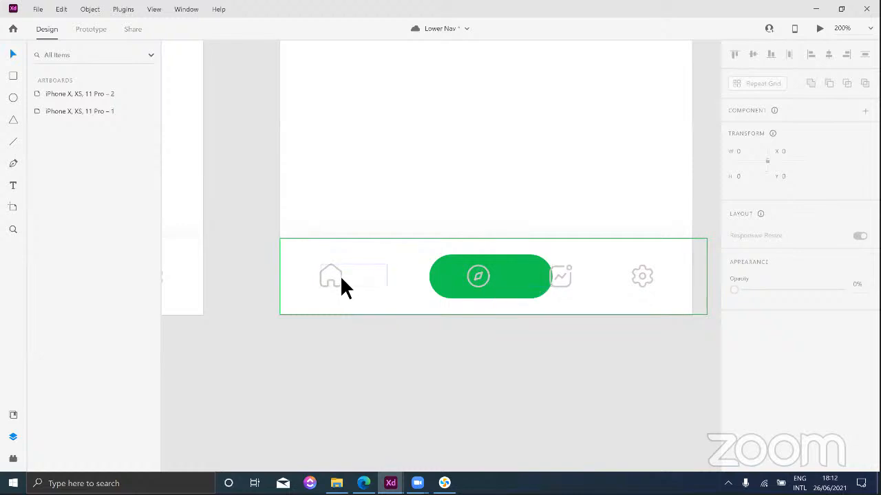
# Step: Shift the discover group 70 units to the left, to X 101, in the Discover state
pyautogui.doubleClick(341, 278)
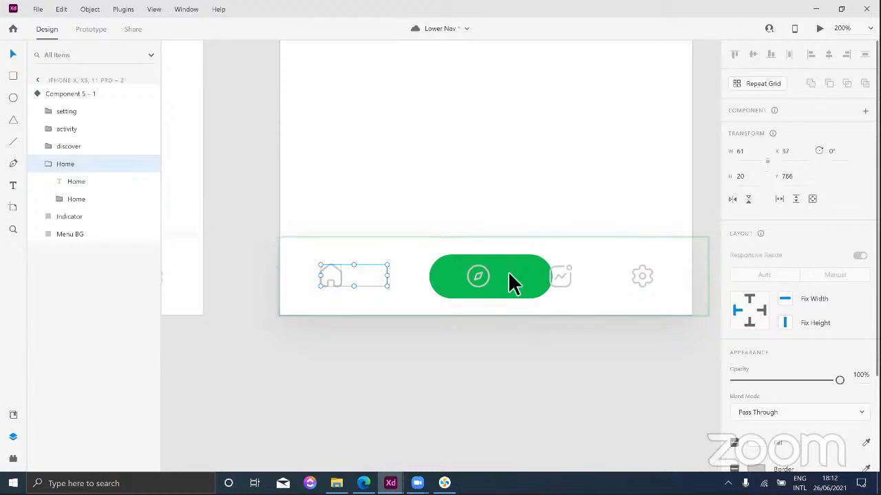
pyautogui.click(487, 279)
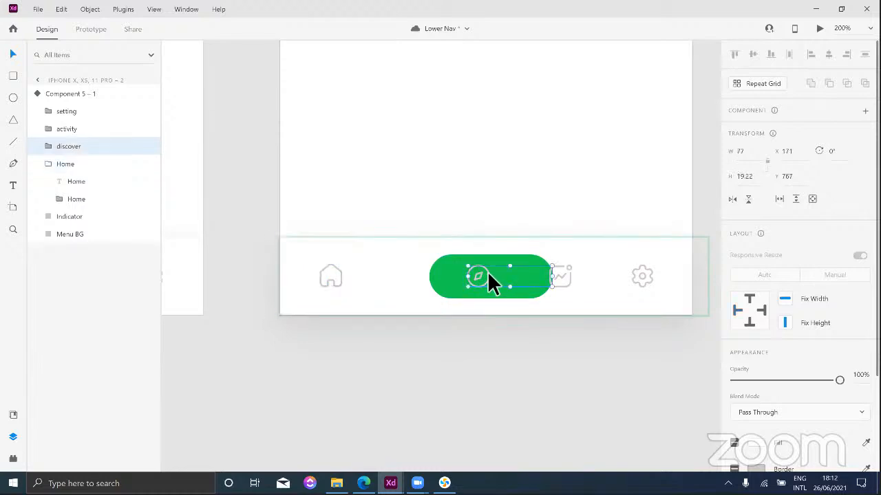
pyautogui.hotkey('shift', 'Left')
pyautogui.hotkey('shift', 'Left')
pyautogui.hotkey('shift', 'Left')
pyautogui.hotkey('shift', 'Left')
pyautogui.hotkey('shift', 'Left')
pyautogui.hotkey('shift', 'Left')
pyautogui.hotkey('shift', 'Left')
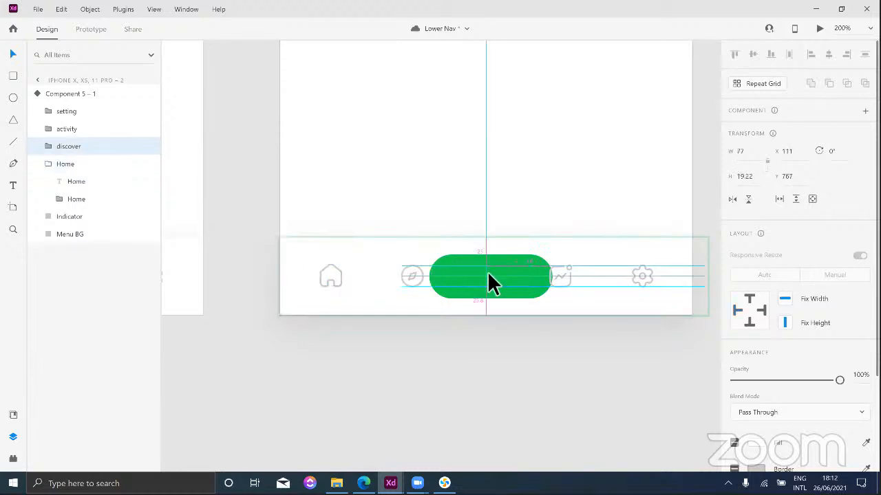
pyautogui.click(339, 272)
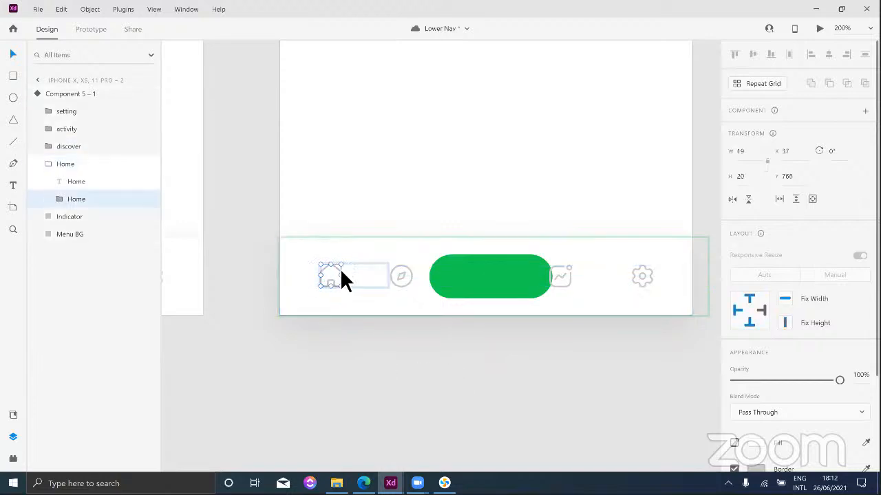
# Step: Reposition the discover group at X 111 and slide the green indicator left so it sits behind the group
pyautogui.click(406, 270)
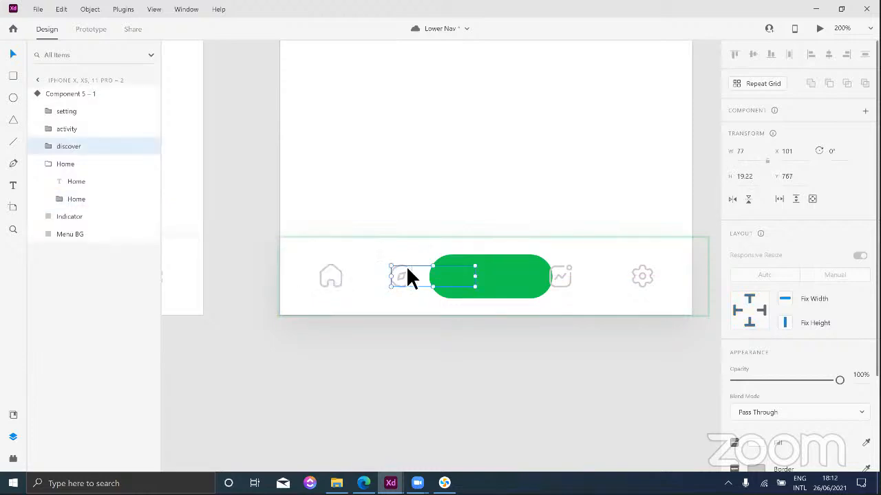
pyautogui.moveTo(408, 270); pyautogui.dragTo(463, 270)
pyautogui.click(465, 282)
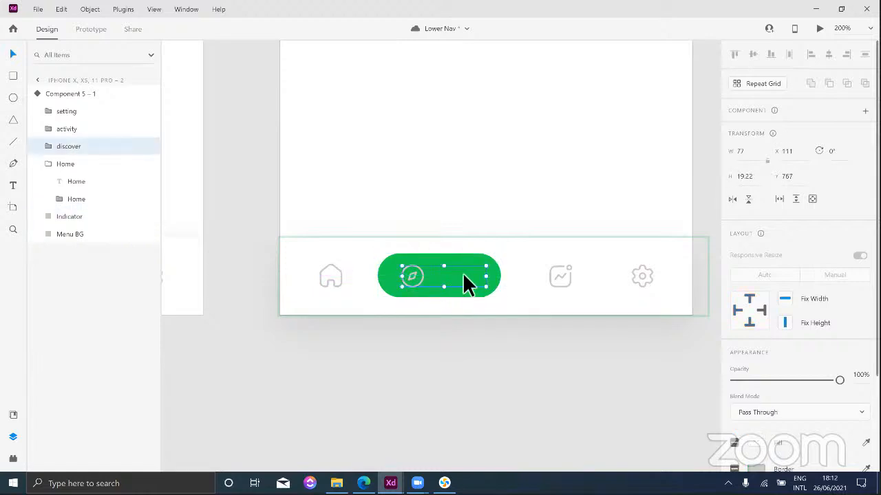
# Step: Set the Discover text's opacity to 100% and move the text slightly upward inside the indicator
pyautogui.doubleClick(465, 277)
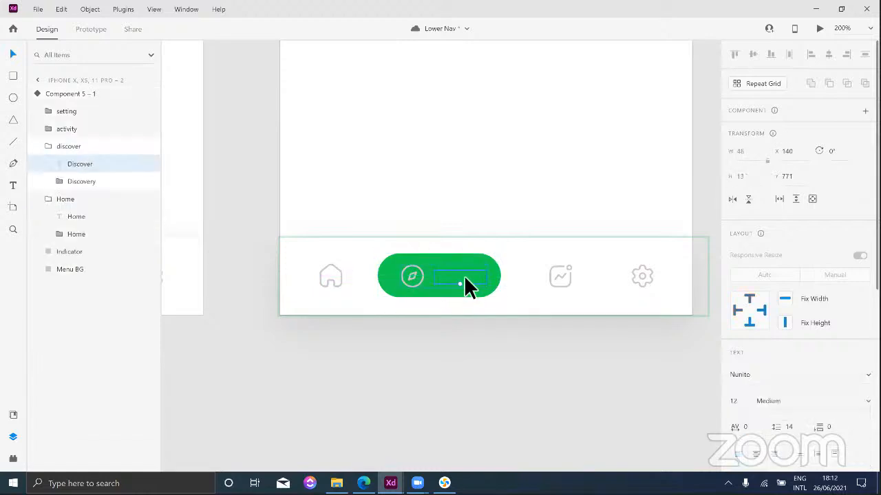
pyautogui.scroll(-3, 822, 360)
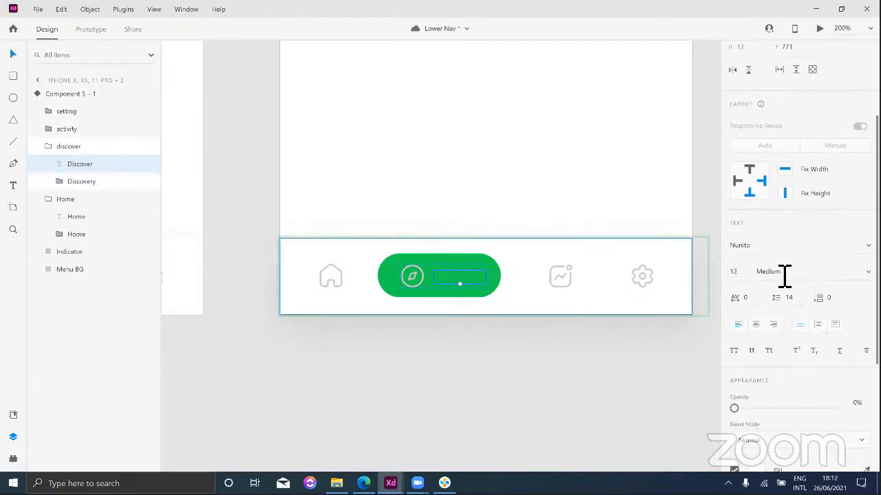
pyautogui.moveTo(734, 345); pyautogui.dragTo(841, 343)
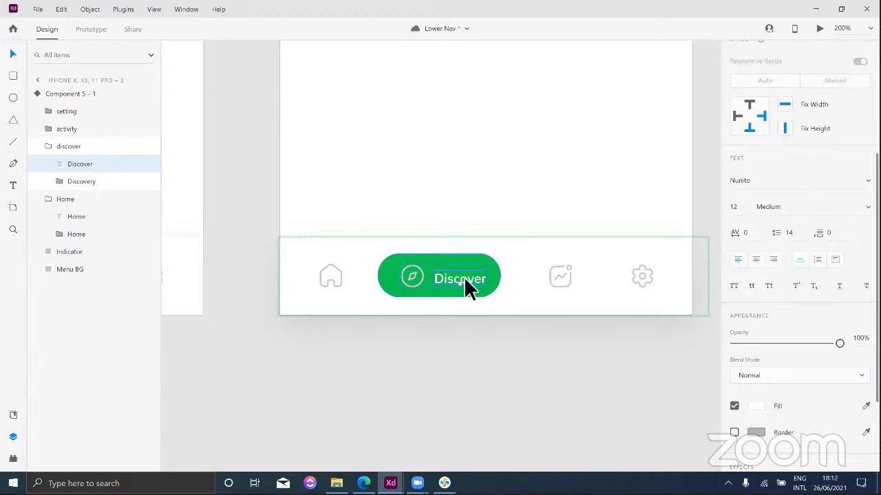
pyautogui.moveTo(464, 275); pyautogui.dragTo(464, 274)
# Step: Recolour the compass icon's border to white in the Discover state
pyautogui.click(416, 271)
pyautogui.click(734, 347)
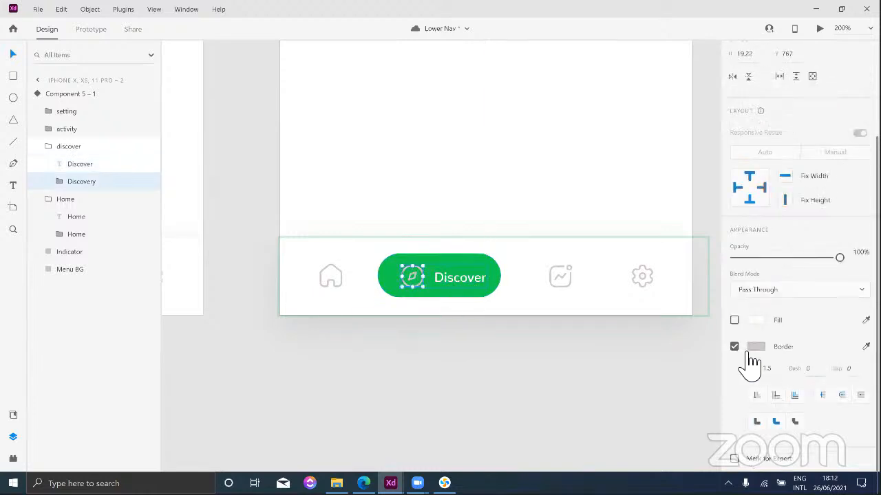
pyautogui.click(756, 347)
pyautogui.click(626, 349)
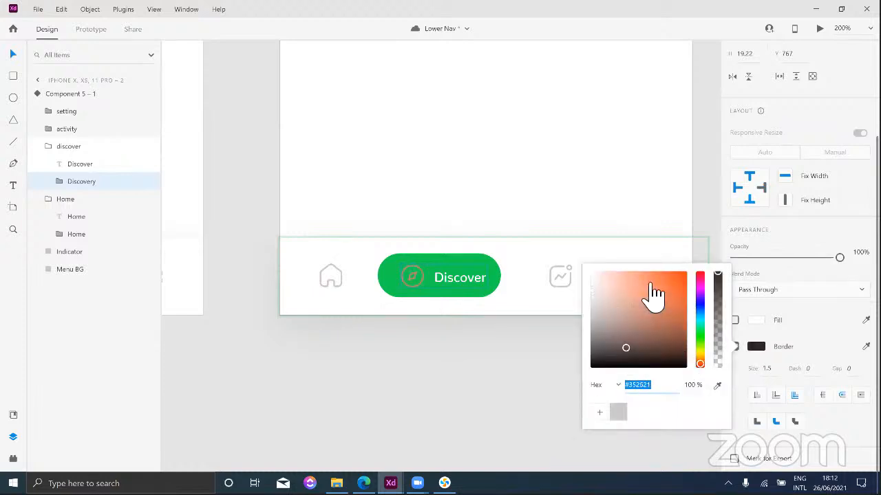
pyautogui.click(636, 295)
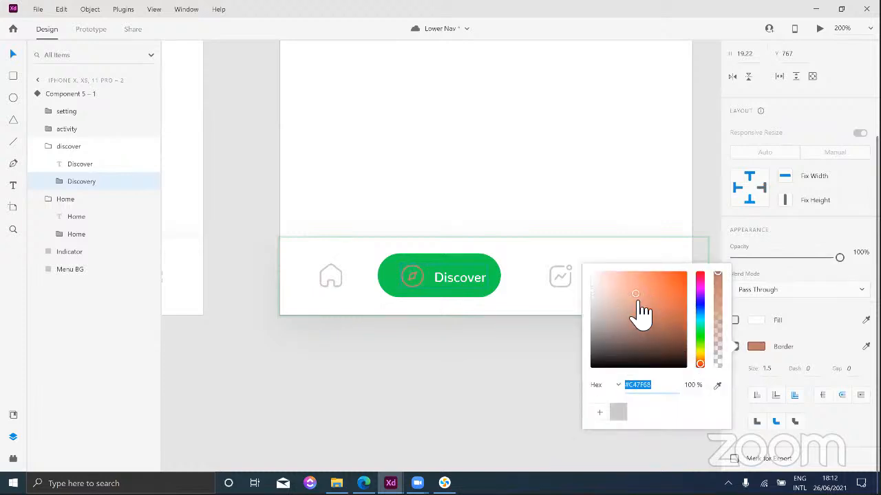
pyautogui.click(590, 227)
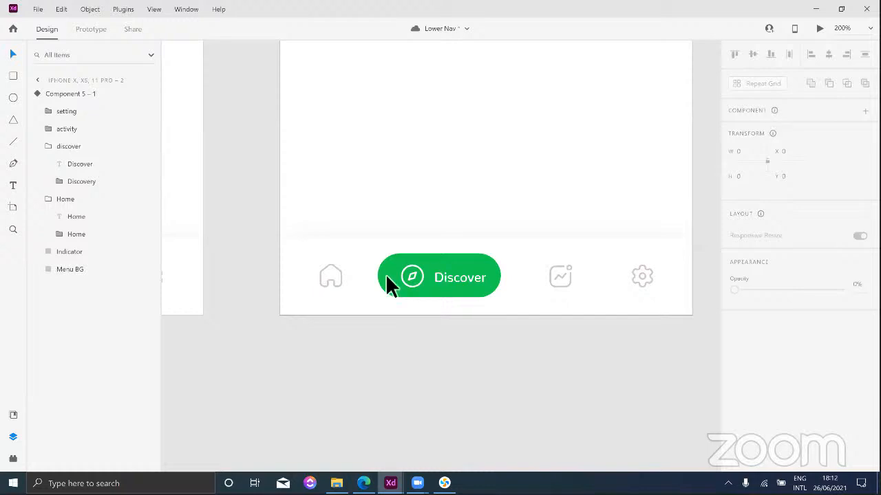
# Step: In the component's Activity state, move the green indicator behind the activity icon, to X 198
pyautogui.click(355, 252)
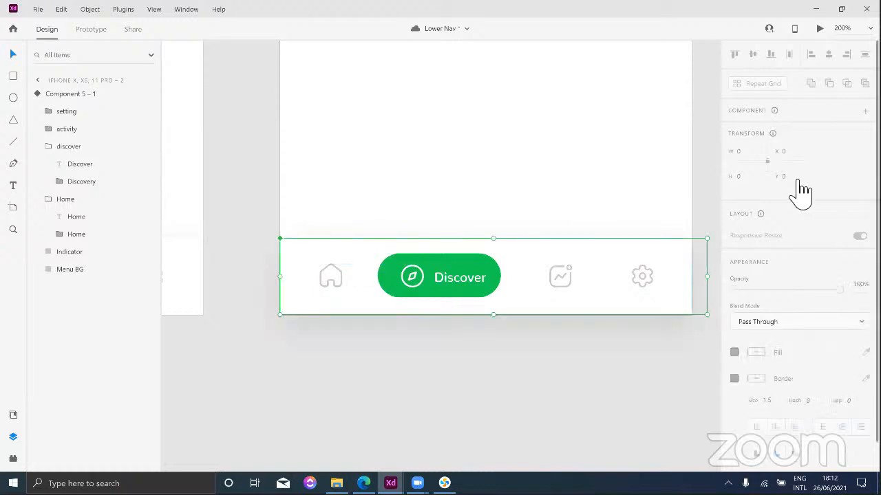
pyautogui.click(774, 130)
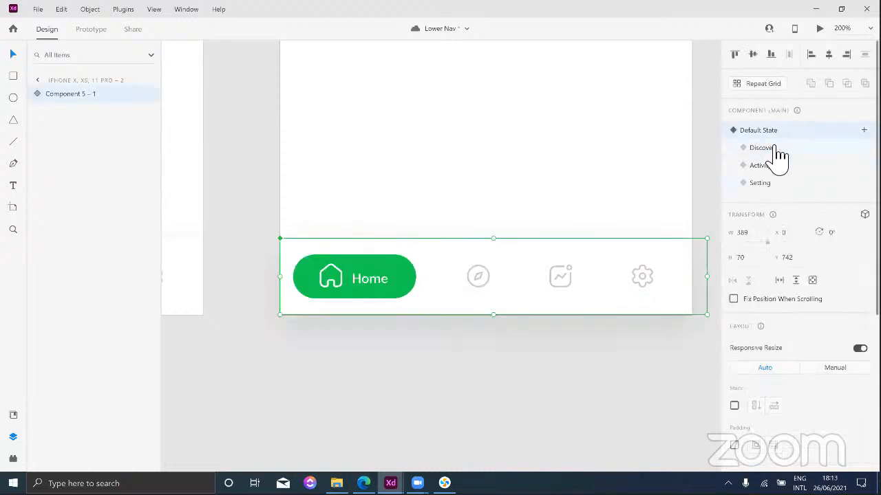
pyautogui.click(777, 151)
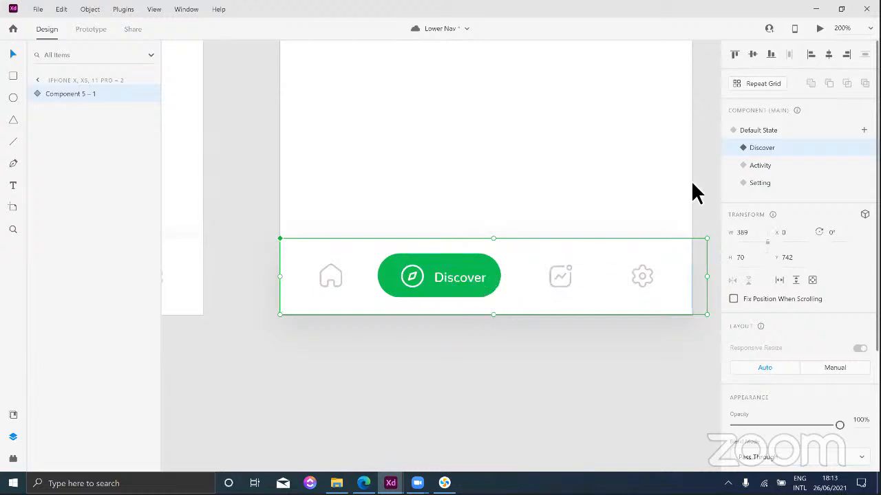
pyautogui.click(773, 170)
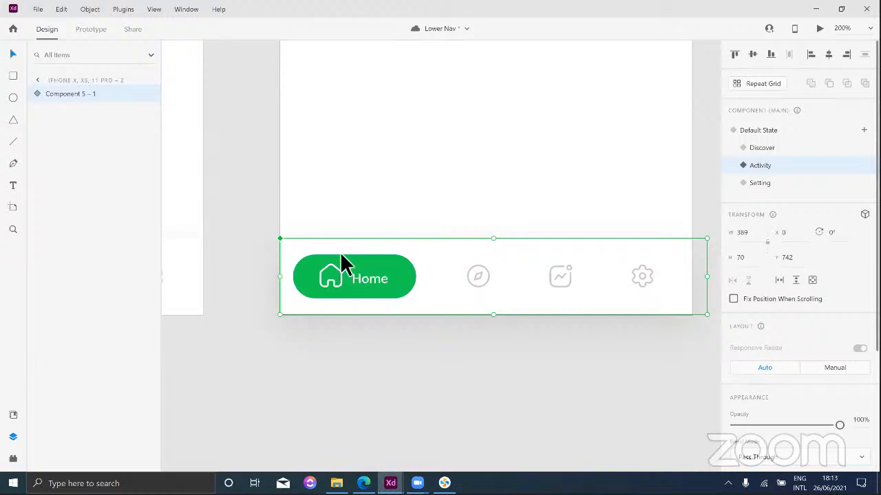
pyautogui.click(46, 97)
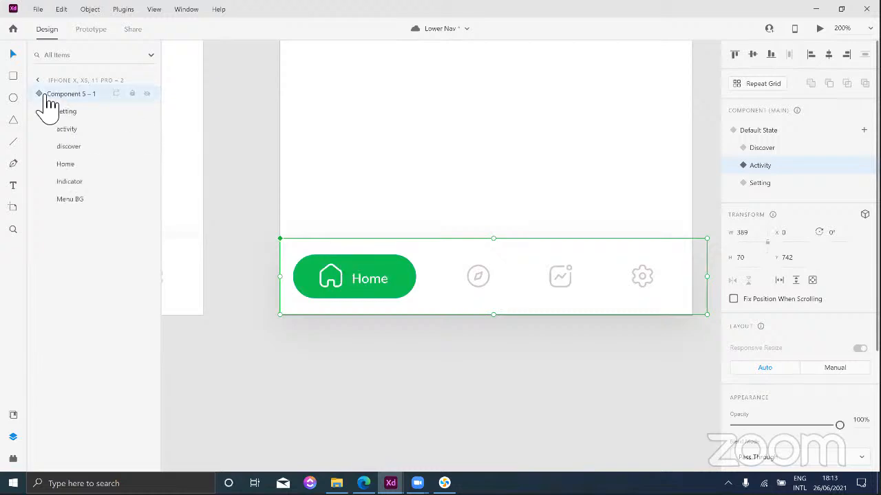
pyautogui.click(66, 182)
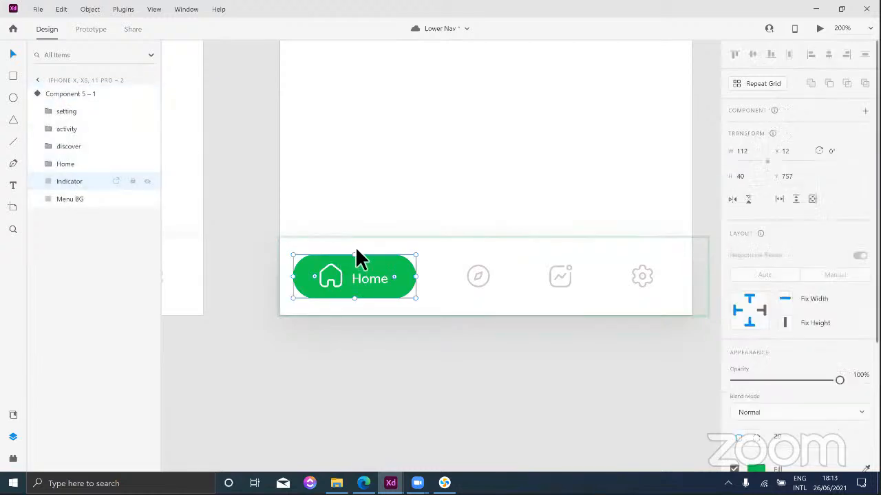
pyautogui.moveTo(385, 271); pyautogui.dragTo(574, 264)
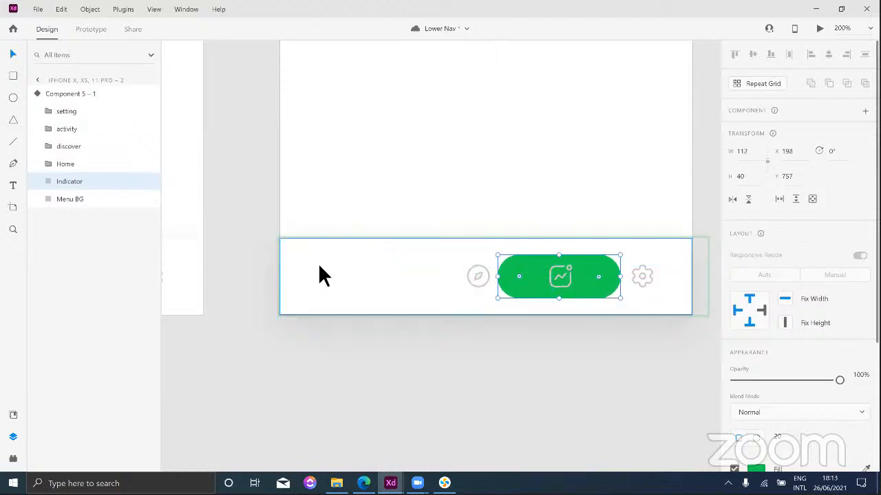
# Step: Change the Home icon's border to the saved grey swatch in the Activity state
pyautogui.click(339, 277)
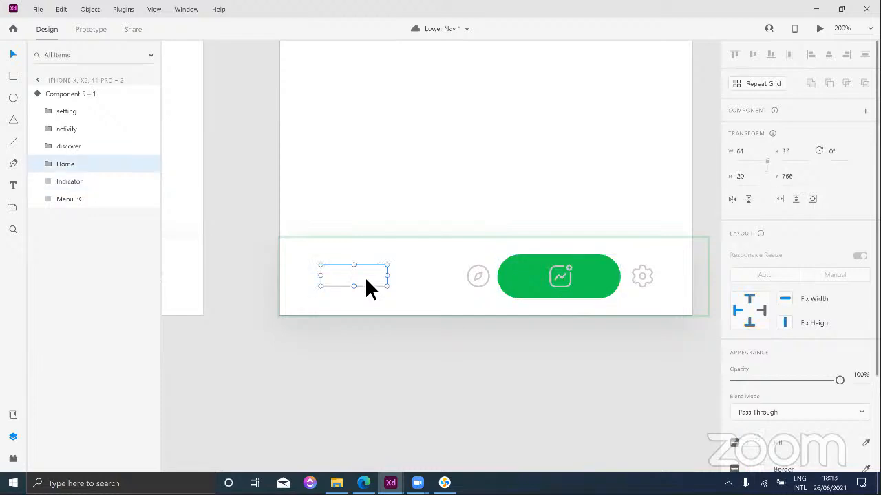
pyautogui.scroll(-3, 808, 344)
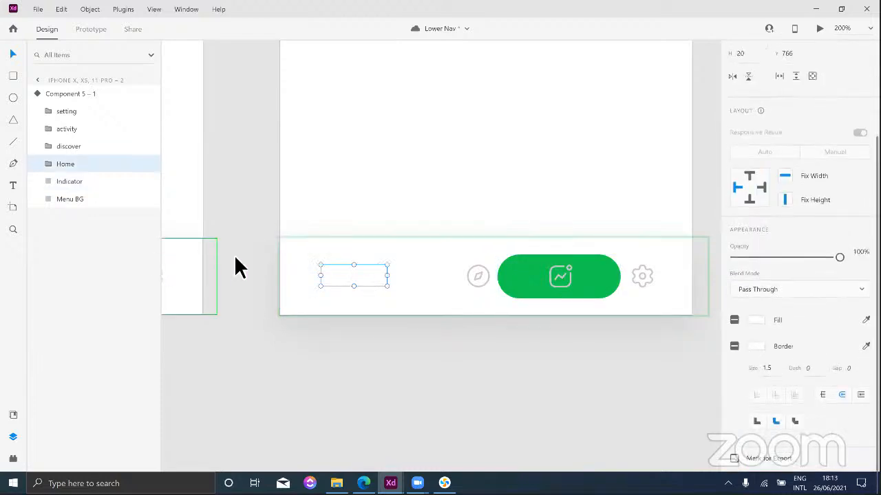
pyautogui.doubleClick(337, 279)
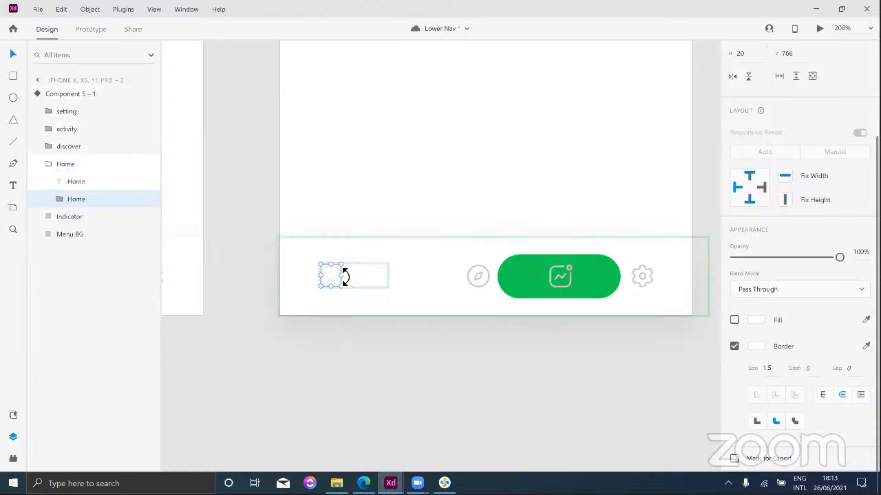
pyautogui.click(756, 346)
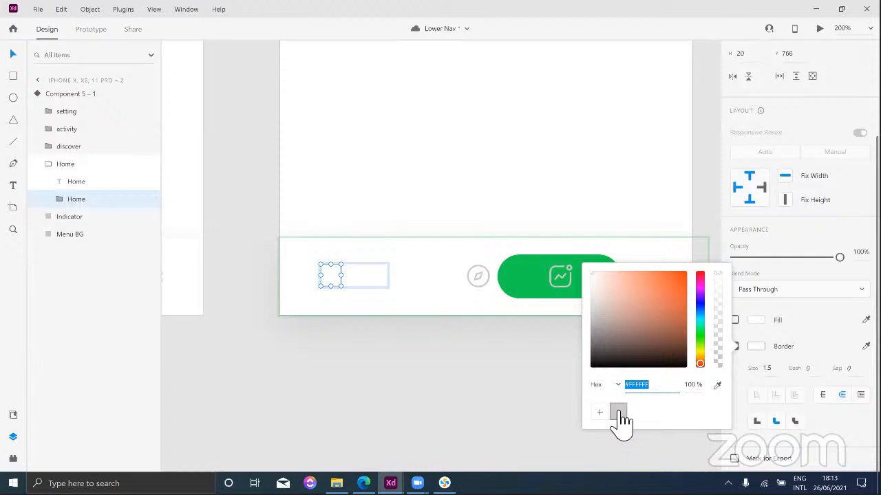
pyautogui.click(618, 412)
# Step: Hide the Home text in the Activity state by lowering its opacity to 0%
pyautogui.doubleClick(366, 278)
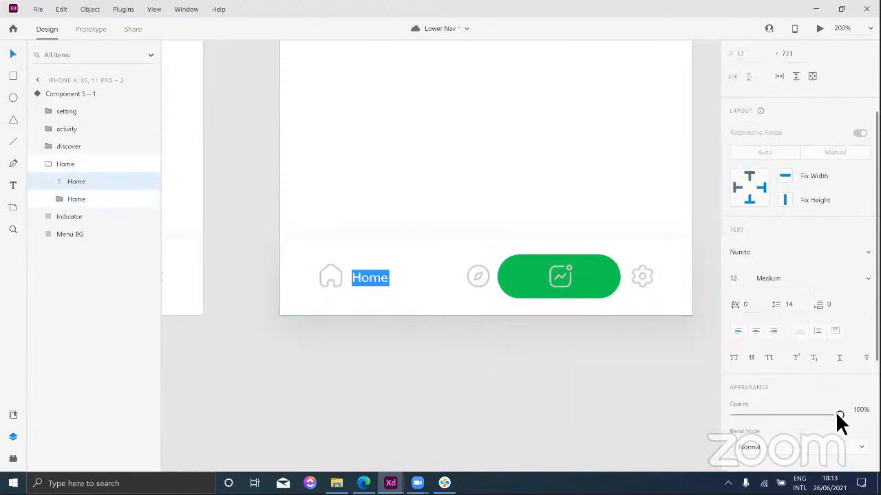
pyautogui.moveTo(836, 412); pyautogui.dragTo(692, 415)
pyautogui.click(580, 416)
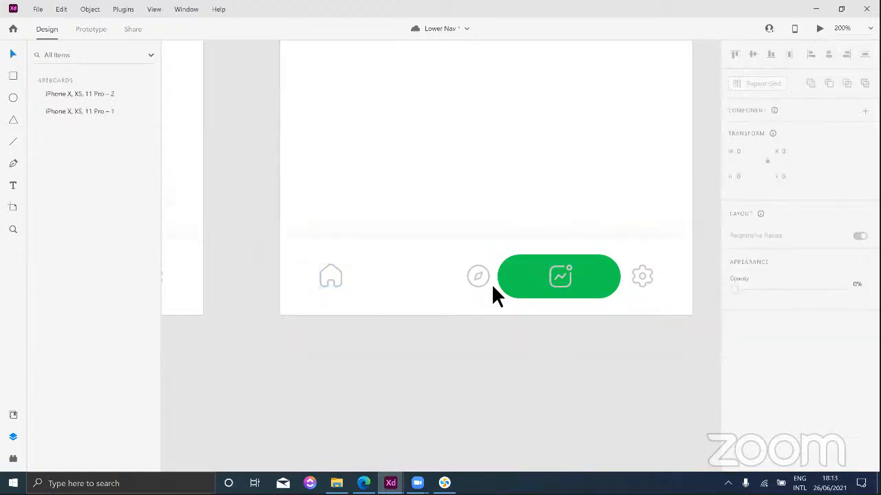
# Step: Shift the discover group 70 units to the left, to X 101, in the Activity state
pyautogui.click(486, 275)
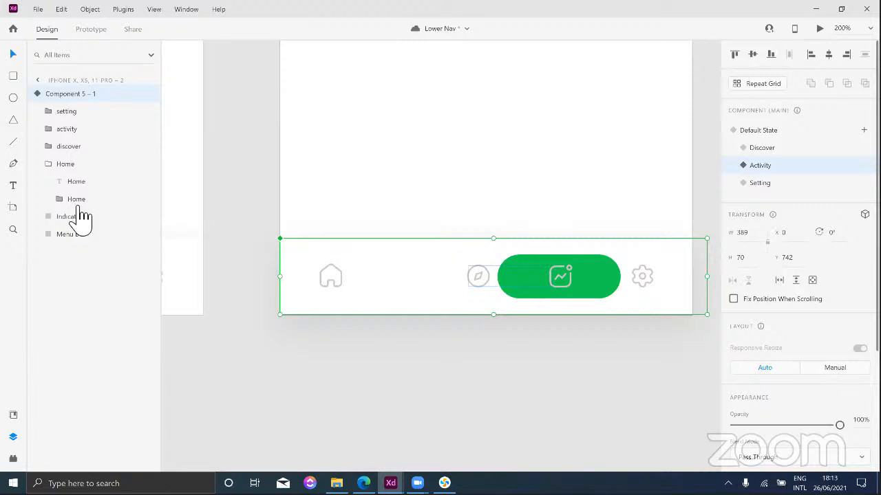
pyautogui.click(49, 164)
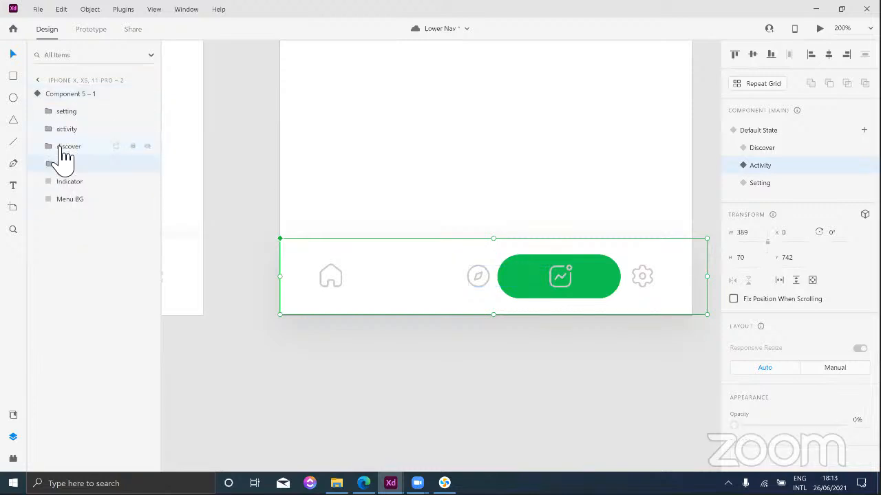
pyautogui.click(61, 147)
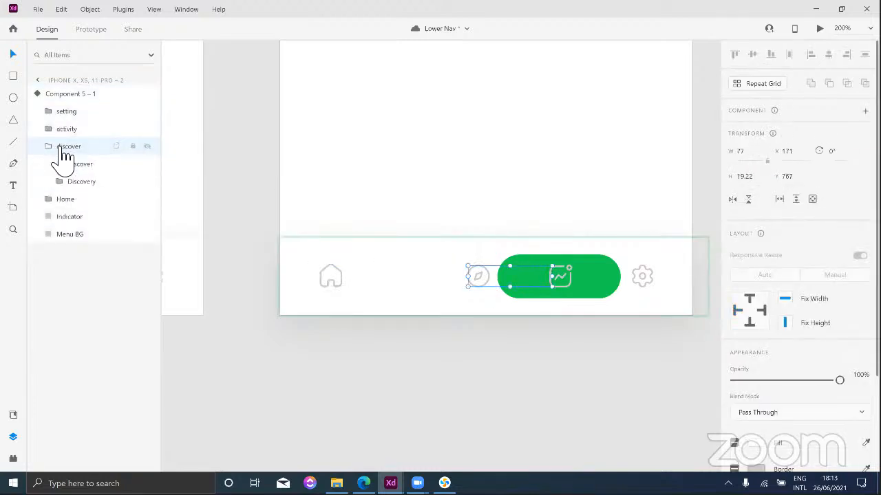
pyautogui.press('Left')
pyautogui.press('Left')
pyautogui.press('Left')
pyautogui.press('Left')
pyautogui.press('Left')
pyautogui.press('Left')
pyautogui.press('Left')
pyautogui.press('Left')
pyautogui.press('Left')
pyautogui.press('Left')
pyautogui.press('Left')
pyautogui.press('Left')
pyautogui.press('Left')
pyautogui.press('Left')
pyautogui.press('Left')
pyautogui.press('Left')
pyautogui.press('Left')
pyautogui.press('Left')
pyautogui.press('Left')
pyautogui.press('Left')
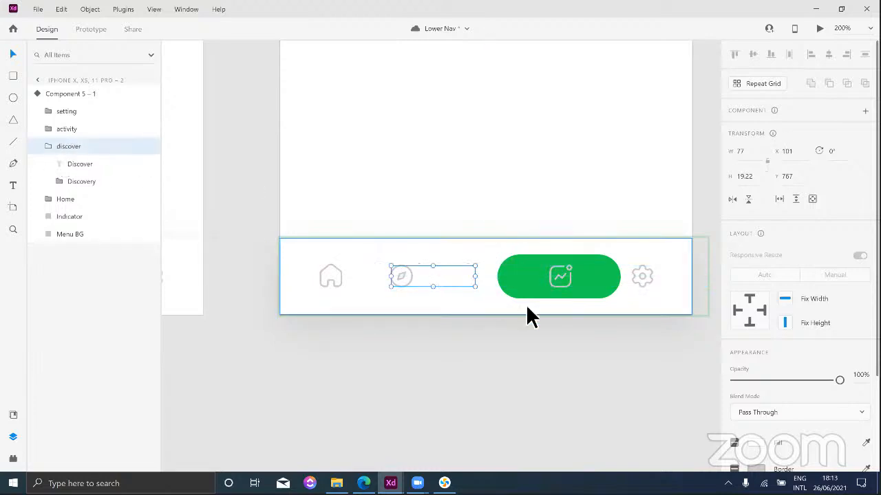
# Step: Slide the green indicator left to X 161, Y 754 and place the activity group inside it at X 181, Y 764.4
pyautogui.click(525, 275)
pyautogui.moveTo(525, 275); pyautogui.dragTo(491, 275)
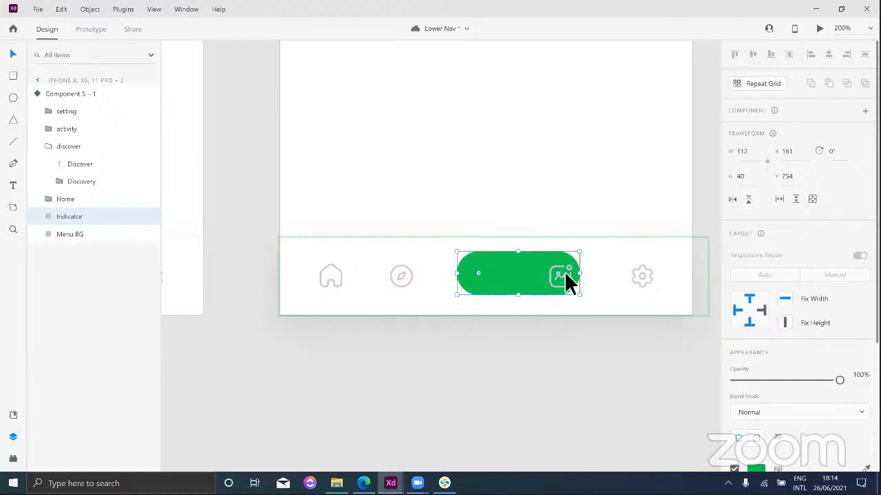
pyautogui.moveTo(567, 274); pyautogui.dragTo(495, 271)
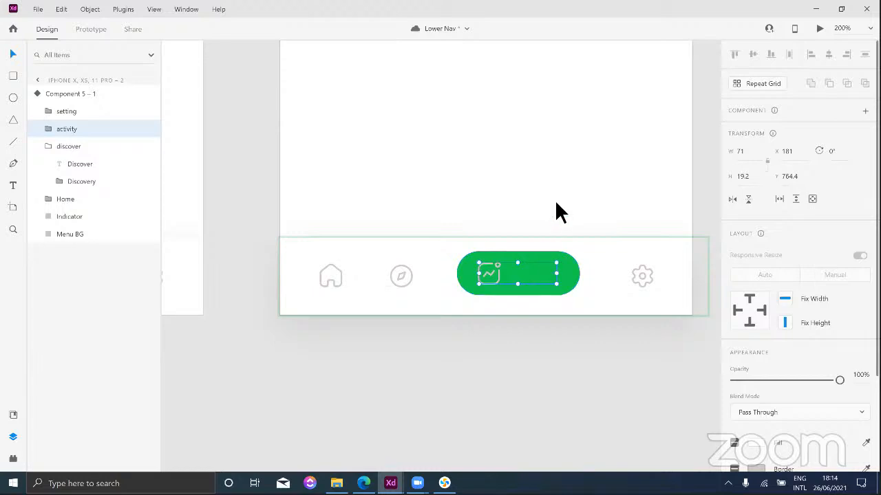
# Step: Recolour the activity group's border to white in the Activity state
pyautogui.click(554, 199)
pyautogui.click(523, 274)
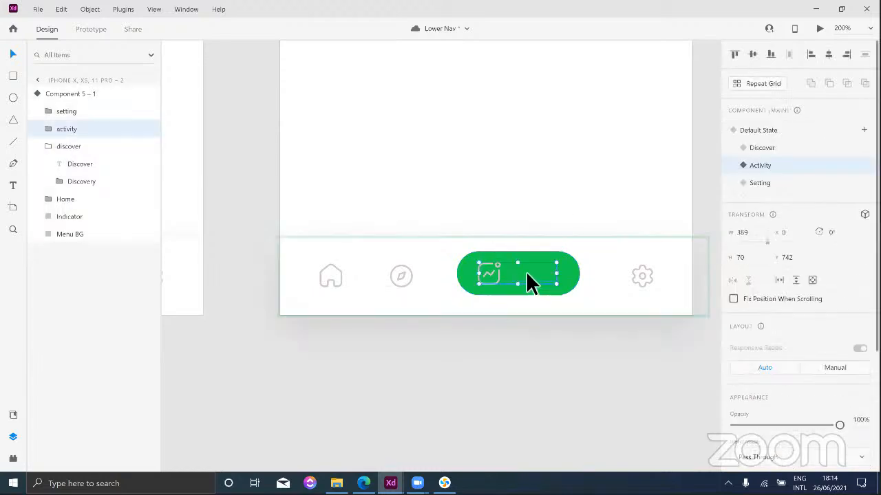
pyautogui.scroll(-1, 753, 275)
pyautogui.scroll(-3, 753, 275)
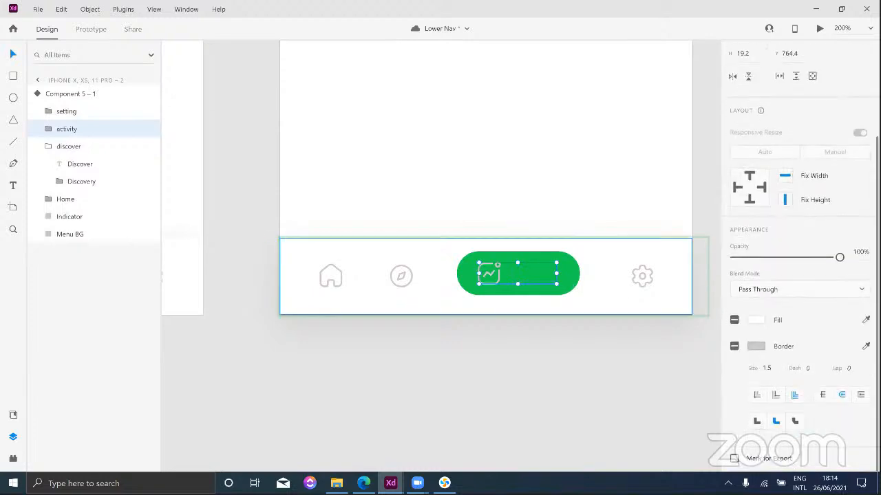
pyautogui.click(757, 348)
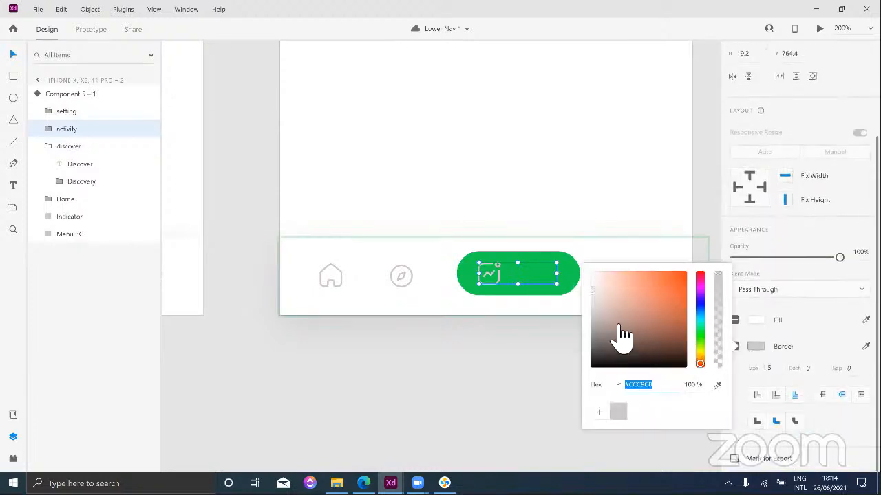
pyautogui.moveTo(622, 358); pyautogui.dragTo(532, 271)
# Step: Set the Activity text's opacity to 100% in the Activity state and reselect the whole component
pyautogui.doubleClick(533, 274)
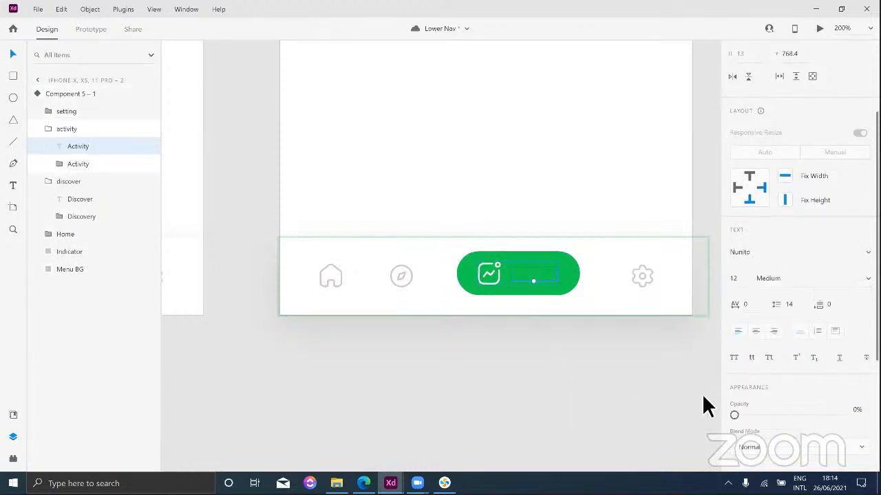
pyautogui.click(839, 415)
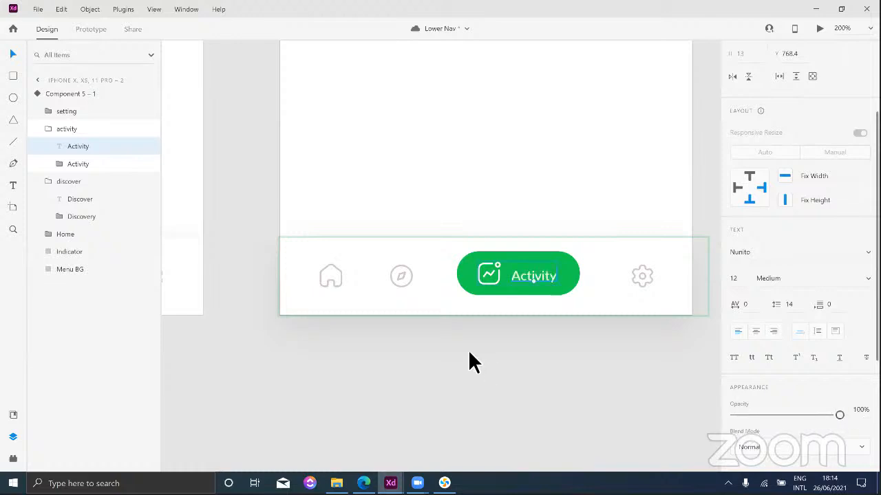
pyautogui.scroll(2, 798, 234)
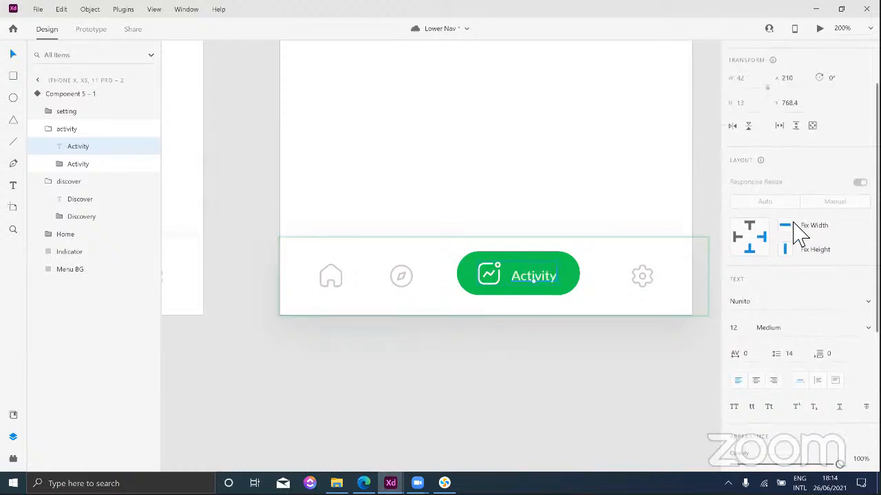
pyautogui.scroll(2, 798, 233)
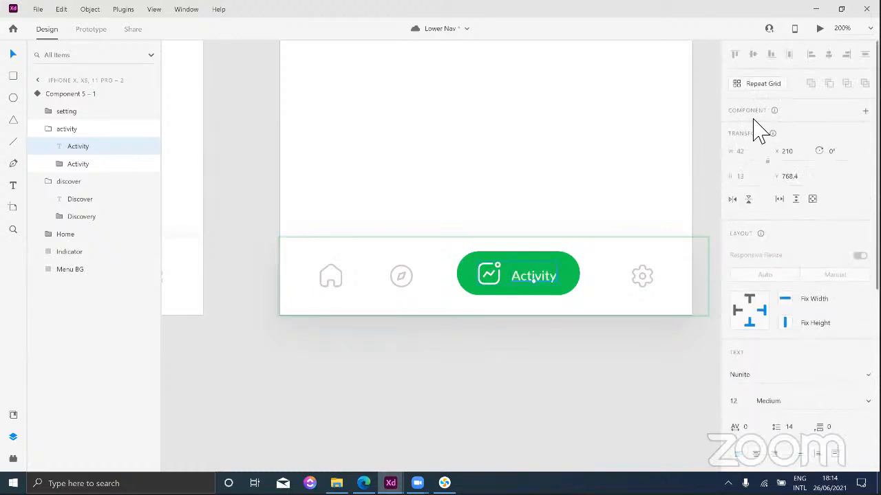
pyautogui.click(621, 230)
pyautogui.click(615, 247)
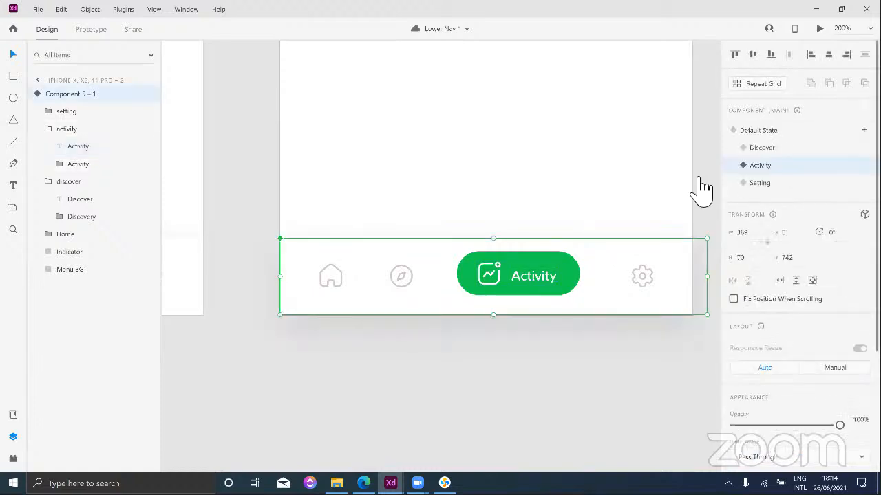
# Step: Compare the Default, Discover and Activity states and raise the Activity text slightly to Y 767.5 in the Activity state
pyautogui.click(771, 132)
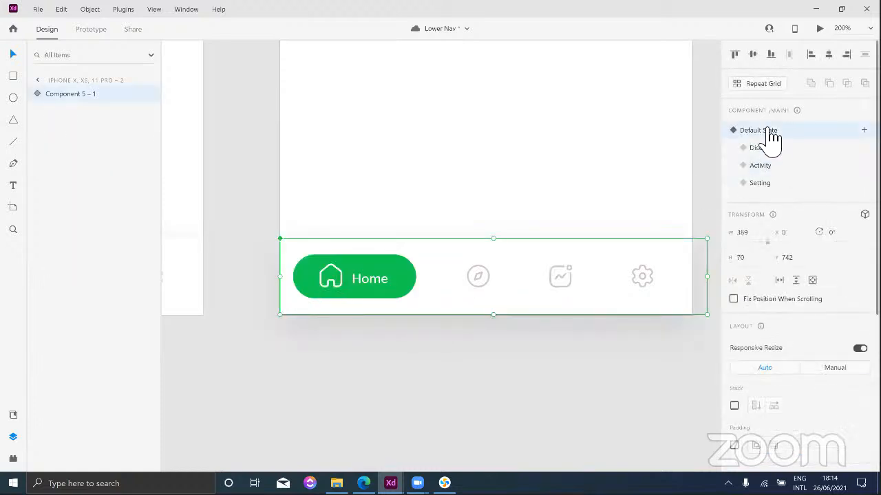
pyautogui.click(774, 149)
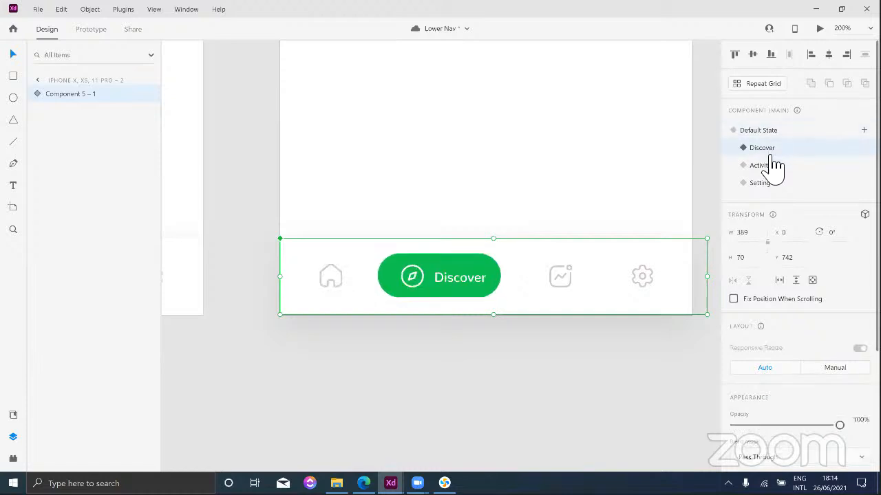
pyautogui.click(773, 167)
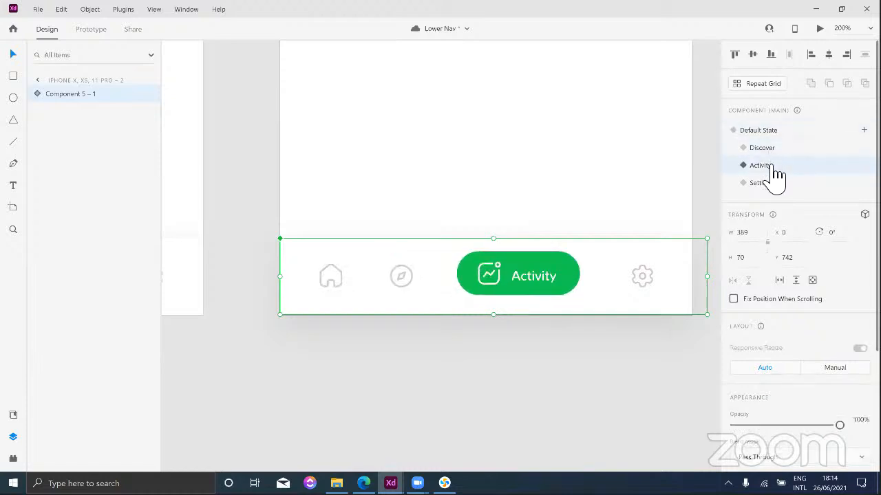
pyautogui.doubleClick(532, 275)
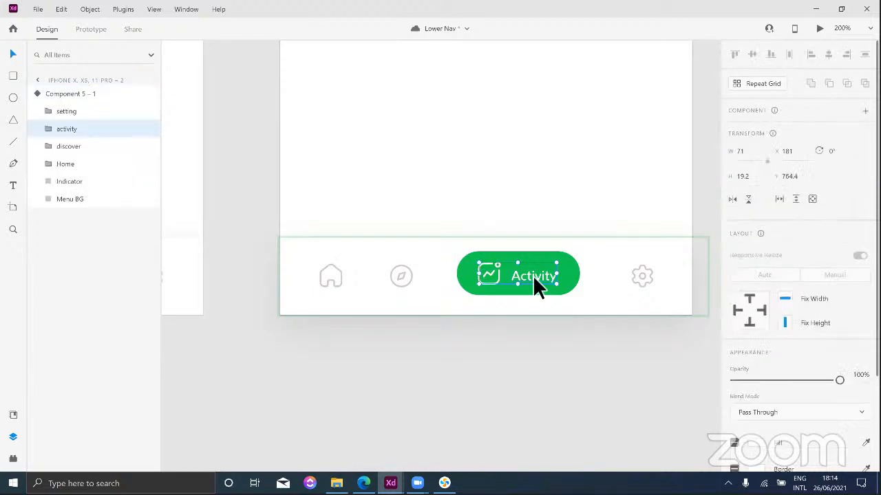
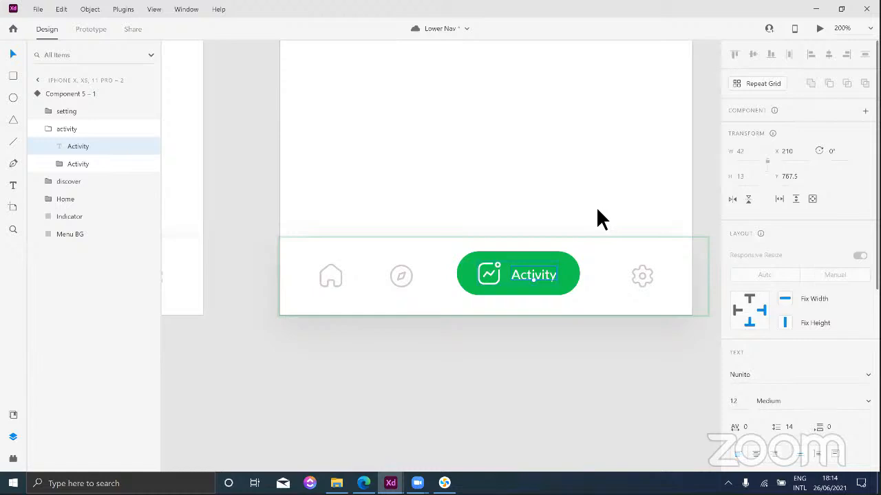
pyautogui.click(597, 218)
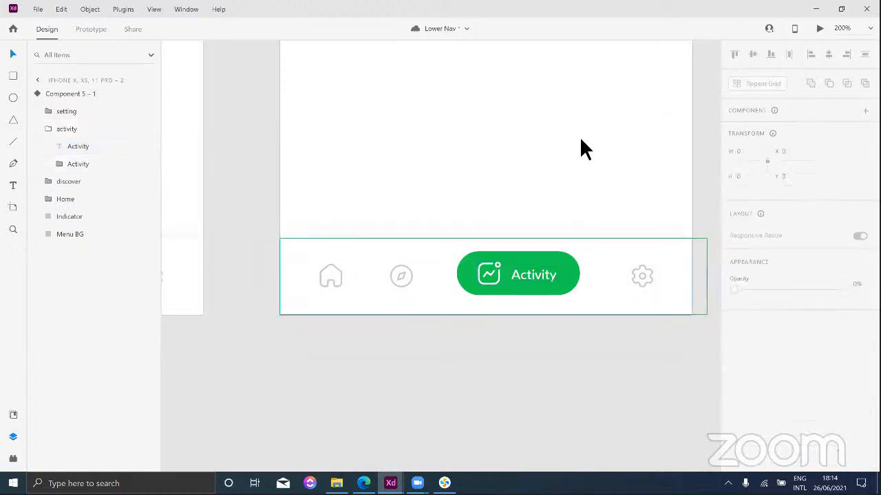
# Step: In the component's Setting state, move the green indicator over the gear icon, to X 277, Y 757
pyautogui.click(664, 241)
pyautogui.click(764, 183)
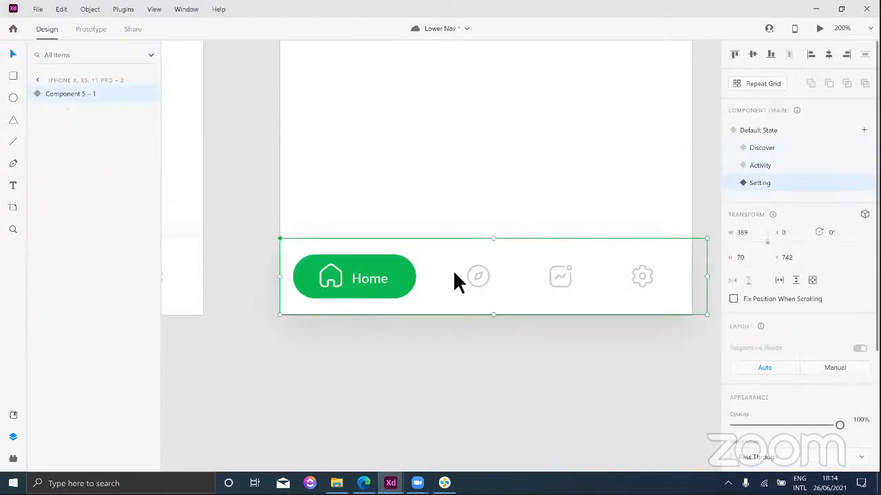
pyautogui.click(34, 94)
pyautogui.click(55, 182)
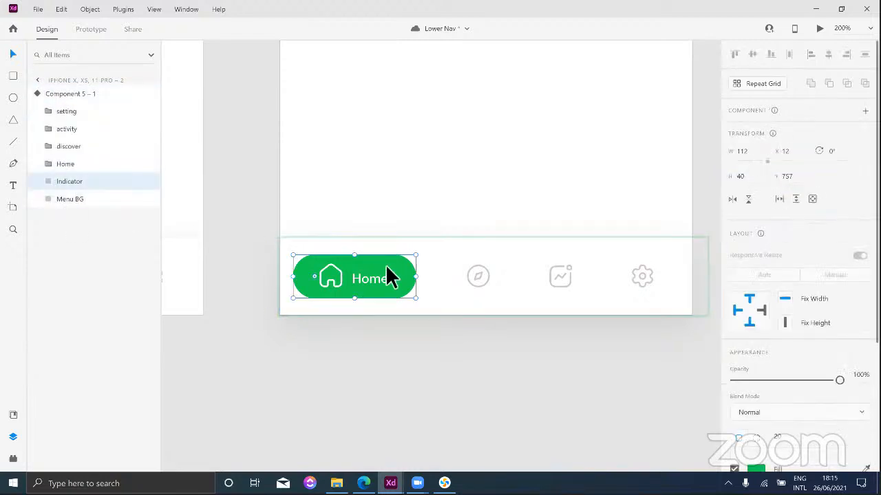
pyautogui.moveTo(392, 264); pyautogui.dragTo(679, 261)
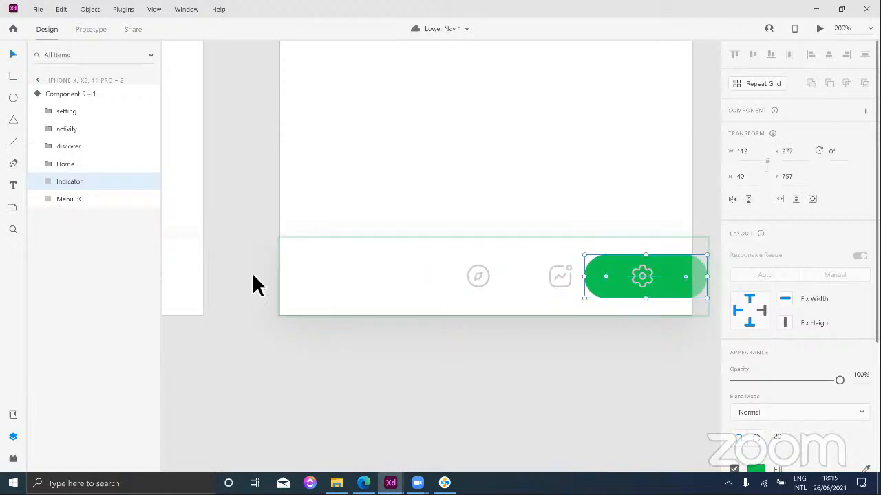
# Step: Recolour the Home group's border to the saved grey #CCC9C8 in the Setting state
pyautogui.click(322, 279)
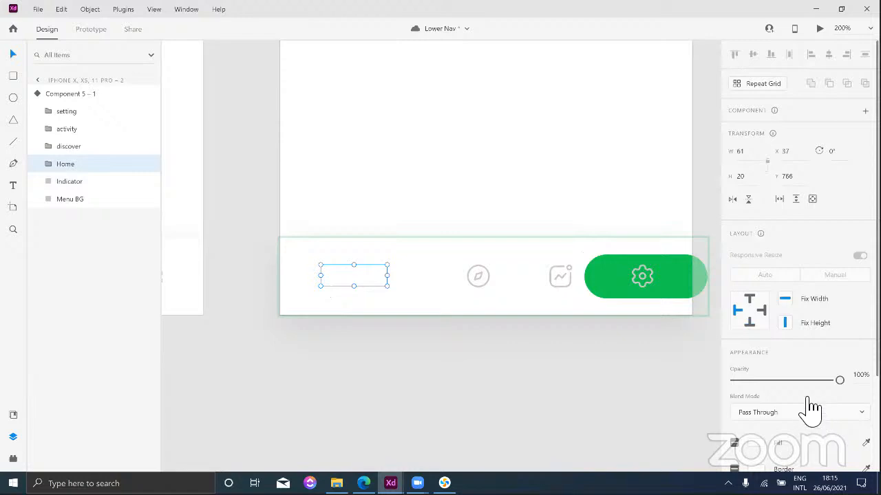
pyautogui.scroll(-2, 806, 409)
pyautogui.click(757, 405)
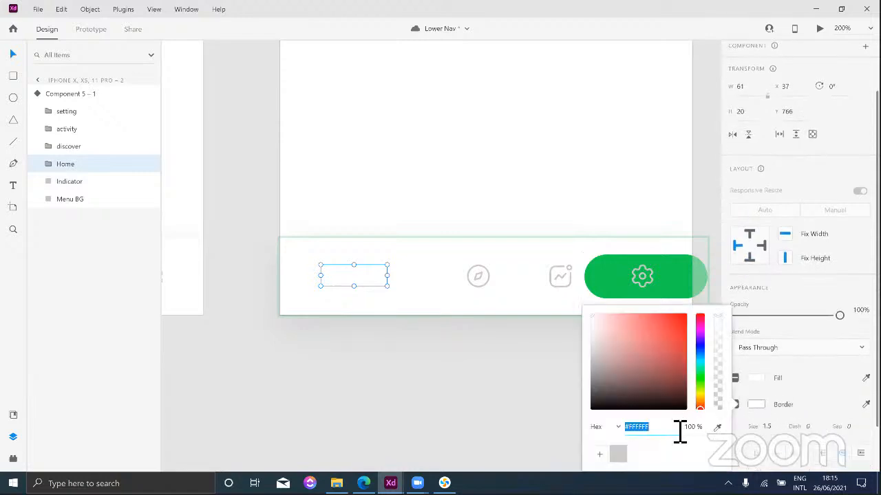
pyautogui.click(618, 454)
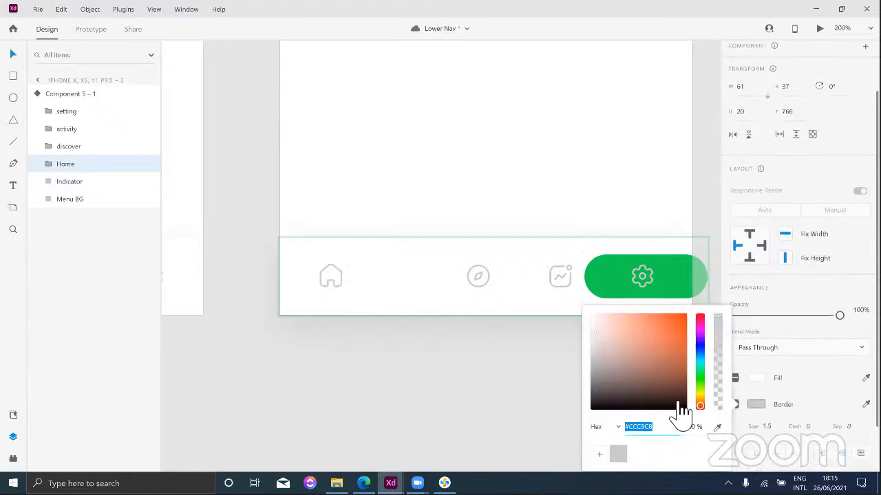
pyautogui.click(798, 403)
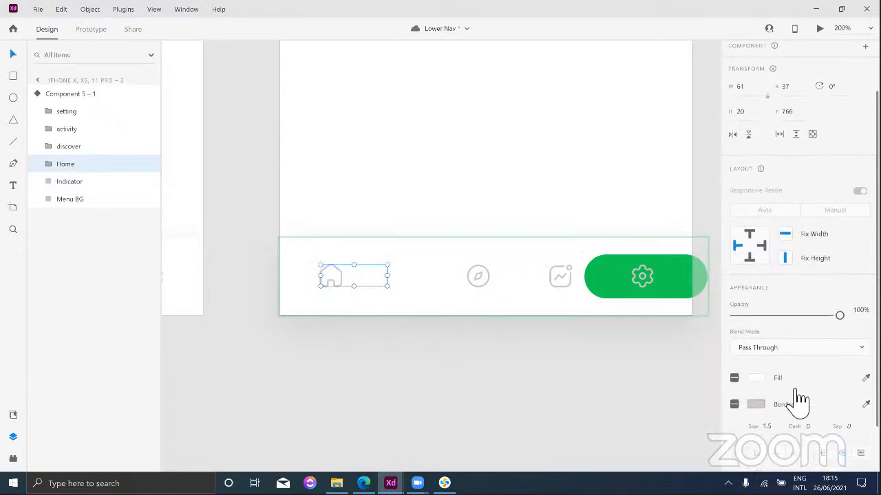
# Step: Fade out the Home text by reducing its opacity to practically zero in the Setting state
pyautogui.doubleClick(370, 278)
pyautogui.scroll(-2, 777, 375)
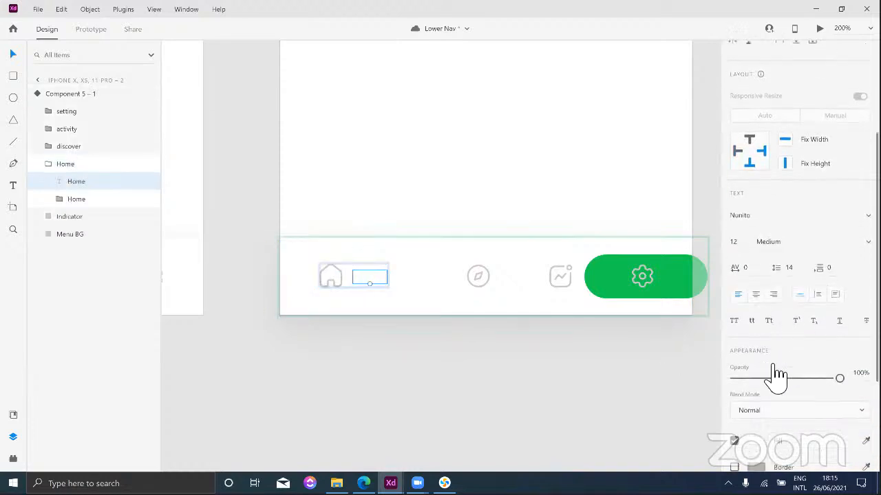
pyautogui.scroll(-1, 777, 375)
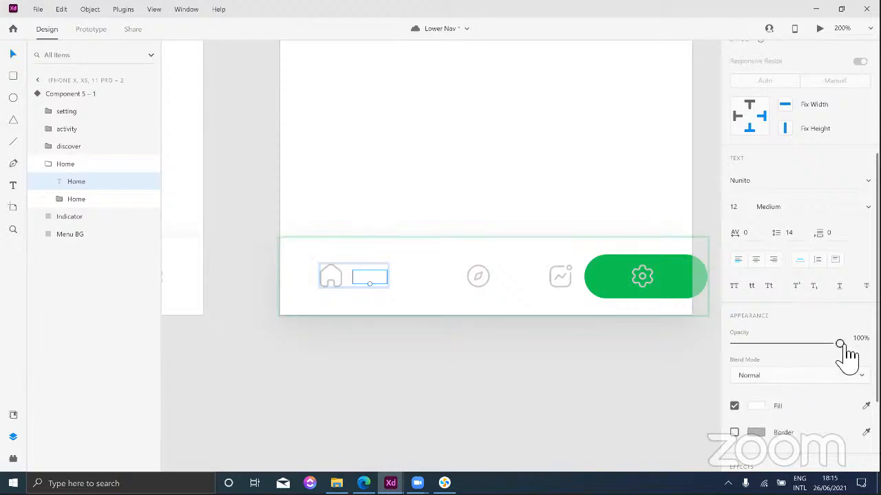
pyautogui.moveTo(840, 345); pyautogui.dragTo(721, 363)
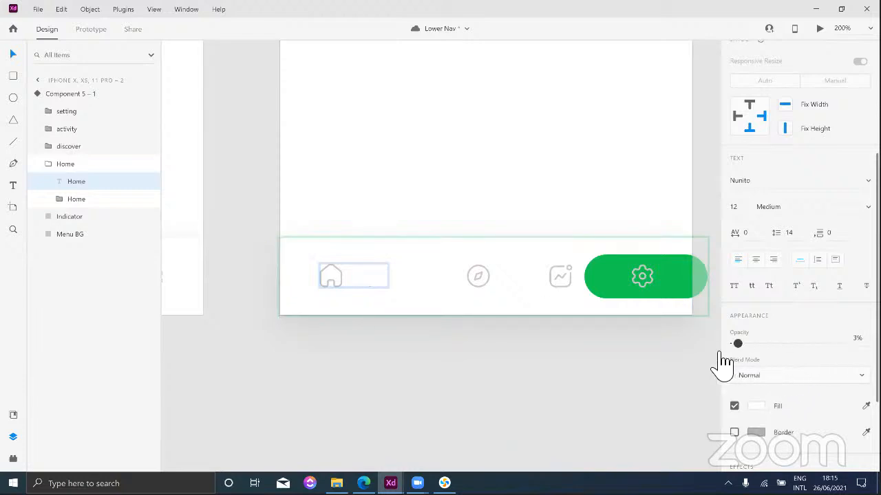
# Step: Move the discover group left toward the Home icon in the Setting state and fine-tune the gap between them
pyautogui.click(486, 268)
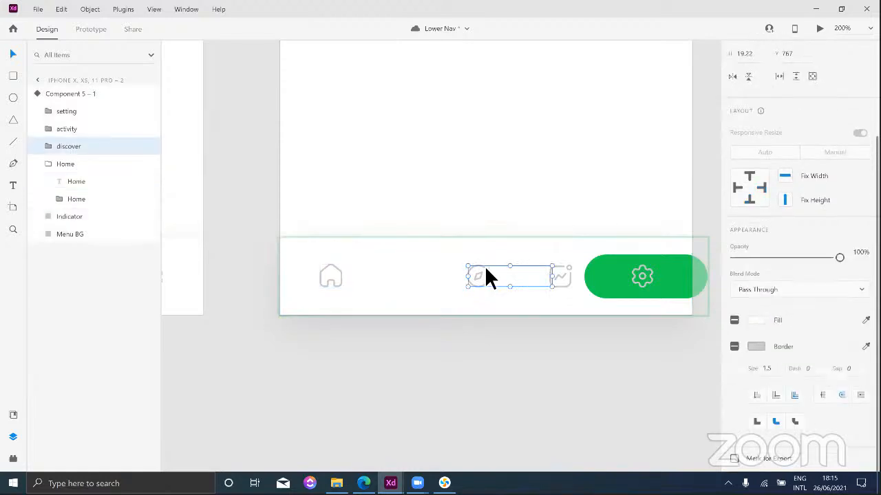
pyautogui.moveTo(485, 268); pyautogui.dragTo(397, 269)
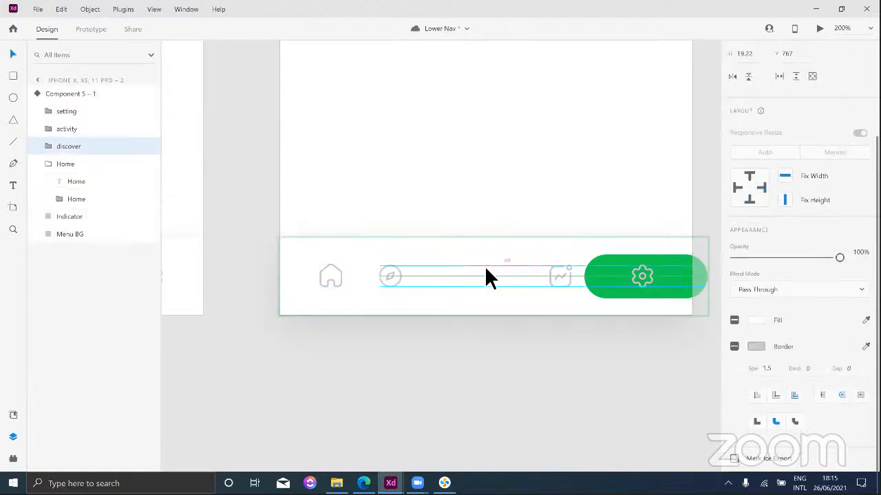
pyautogui.hotkey('shift', 'Right')
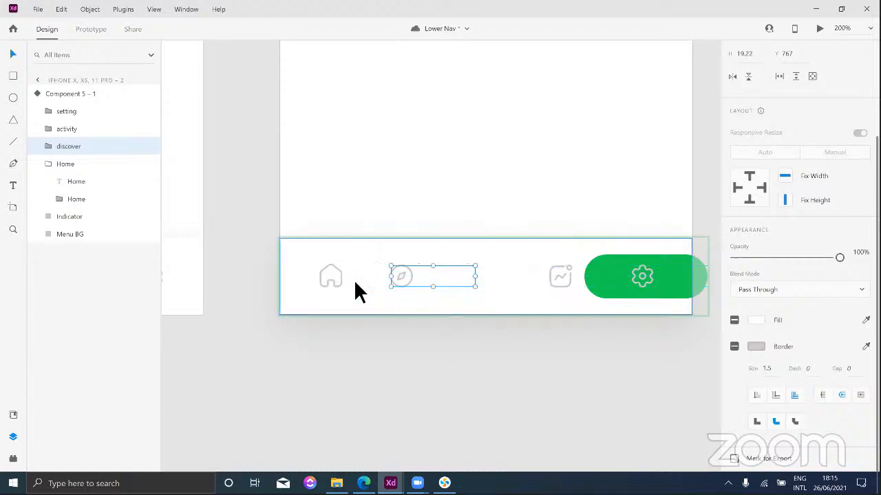
pyautogui.click(341, 278)
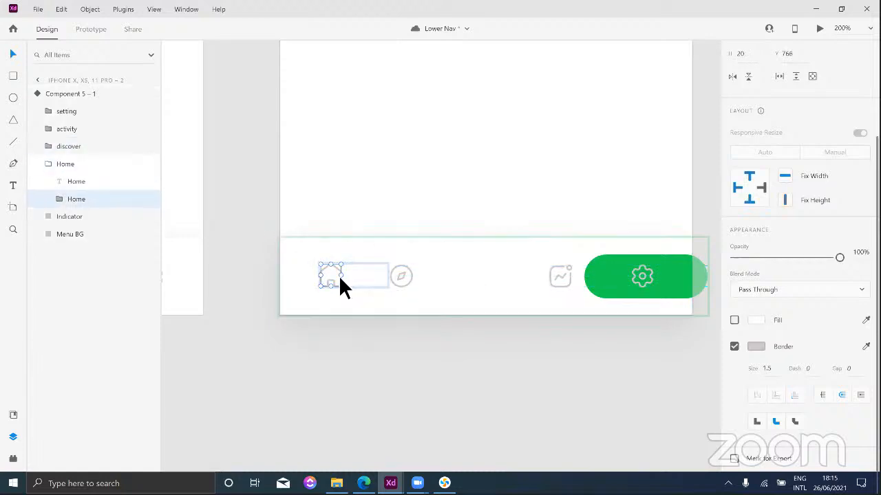
pyautogui.click(404, 276)
pyautogui.moveTo(403, 275); pyautogui.dragTo(481, 274)
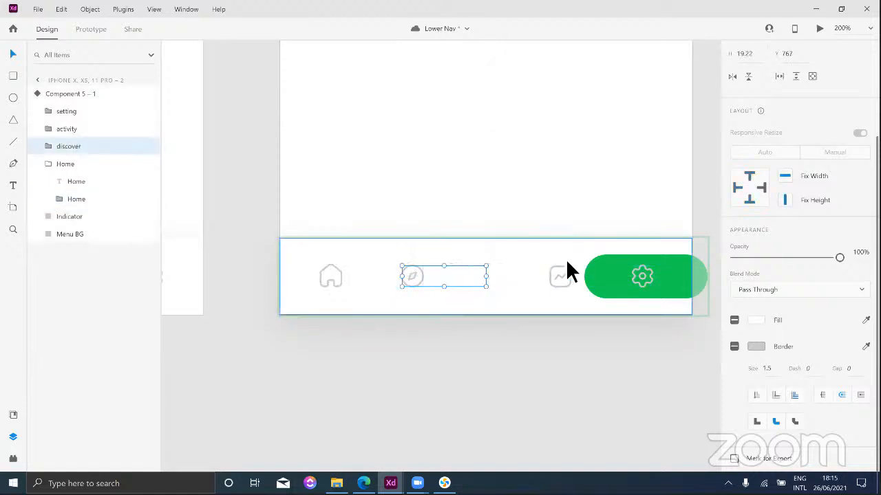
# Step: Shift the activity group left toward the discover group in the Setting state and check the spacing between their icons
pyautogui.click(567, 264)
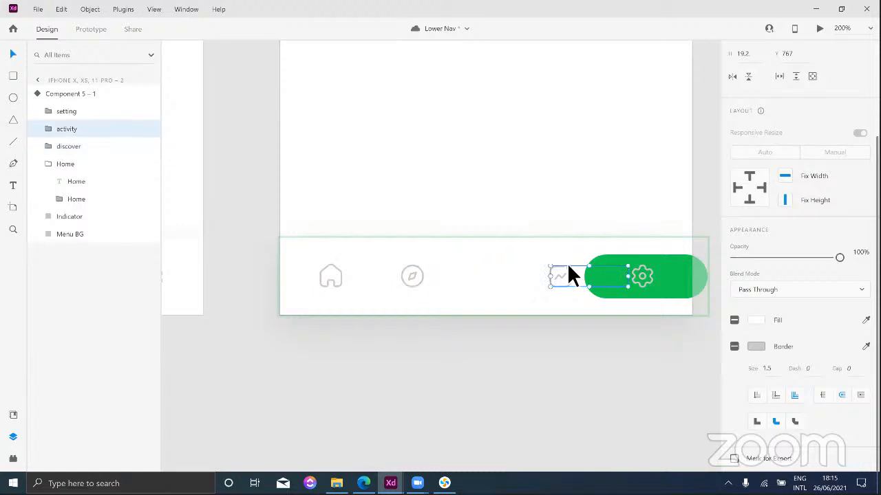
pyautogui.hotkey('shift', 'Left')
pyautogui.hotkey('shift', 'Left')
pyautogui.hotkey('shift', 'Left')
pyautogui.hotkey('shift', 'Left')
pyautogui.hotkey('shift', 'Left')
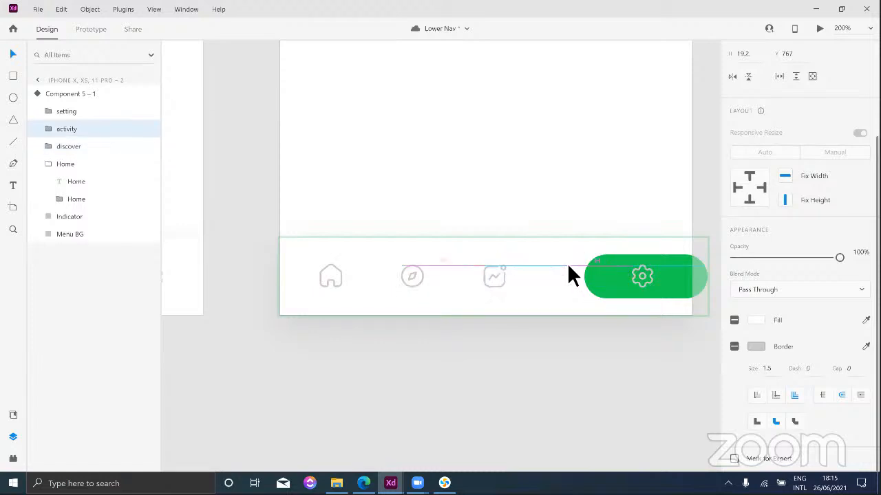
pyautogui.click(418, 268)
pyautogui.doubleClick(418, 272)
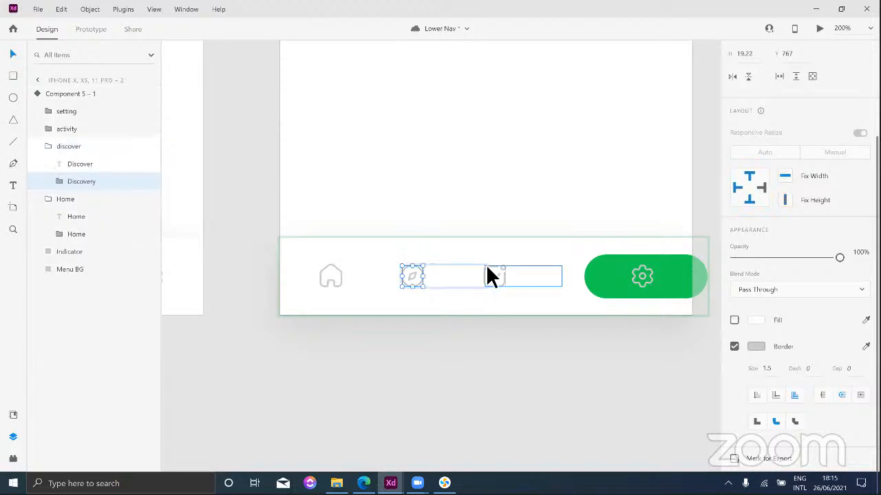
pyautogui.press('alt')
pyautogui.click(669, 268)
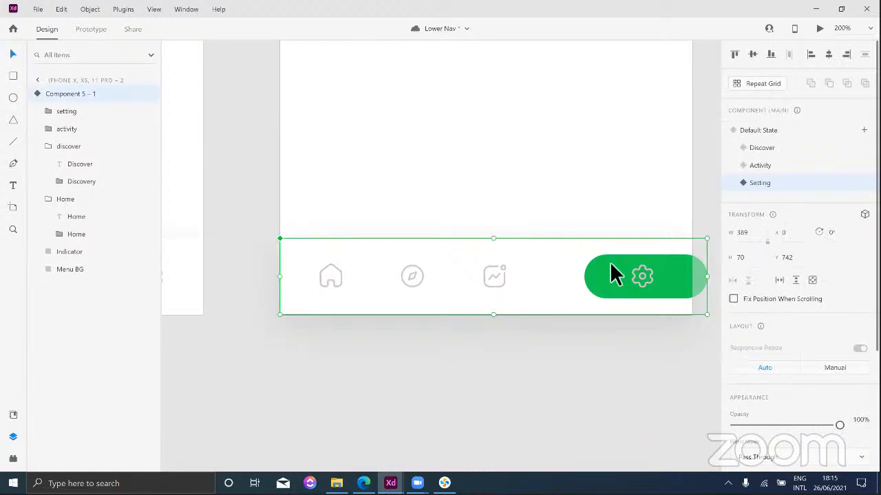
pyautogui.moveTo(620, 265); pyautogui.dragTo(605, 266)
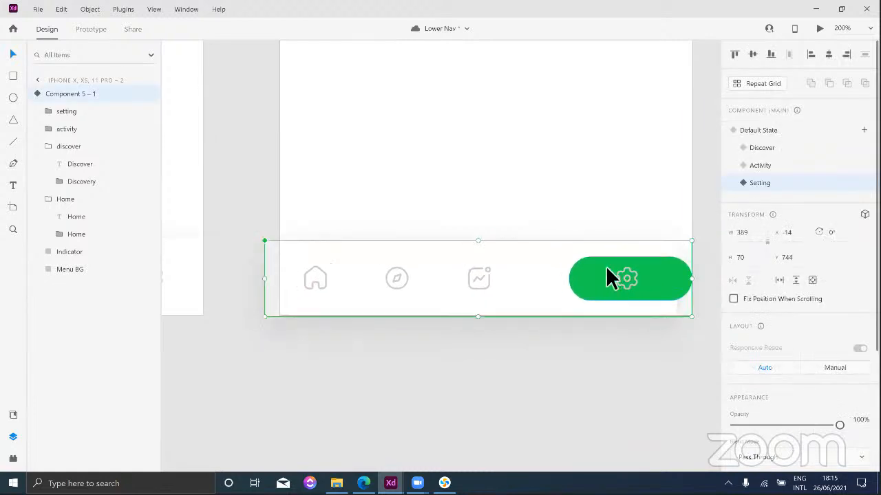
pyautogui.hotkey('ctrl', 'z')
pyautogui.click(611, 196)
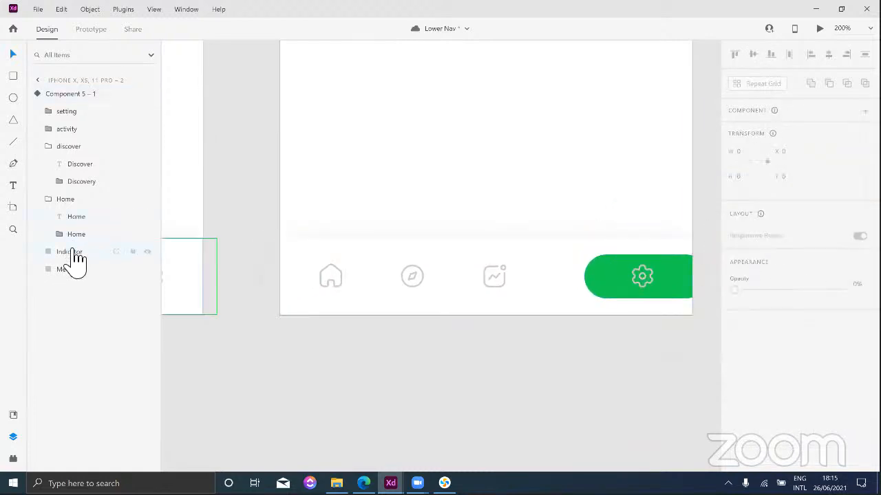
# Step: Move the green indicator left to X 249, Y 757 in the Setting state, fully inside the artboard
pyautogui.doubleClick(590, 275)
pyautogui.moveTo(606, 265); pyautogui.dragTo(577, 263)
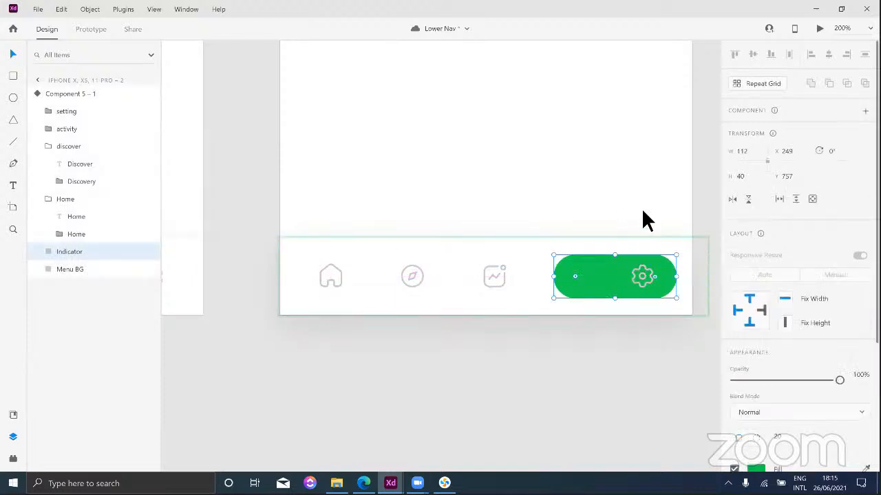
pyautogui.click(647, 233)
# Step: Place the setting group inside the green indicator at X 271, Y 767.39 in the Setting state
pyautogui.click(651, 286)
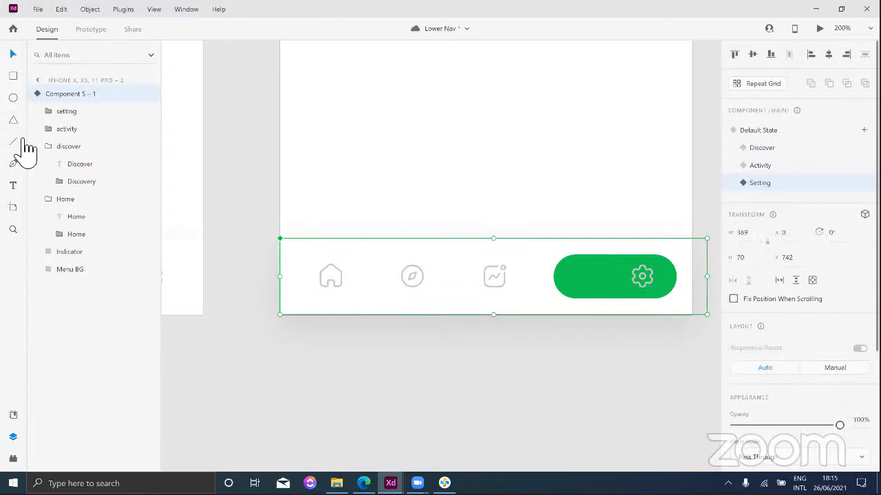
pyautogui.click(67, 111)
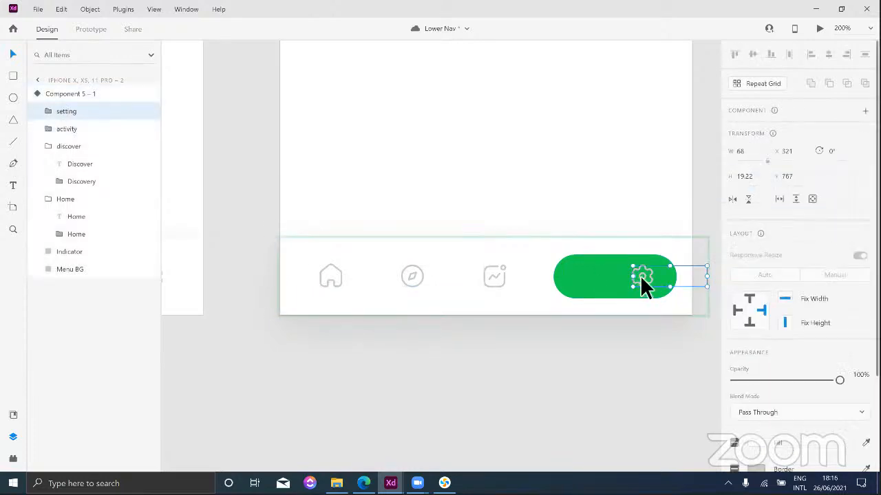
pyautogui.moveTo(594, 277); pyautogui.dragTo(588, 277)
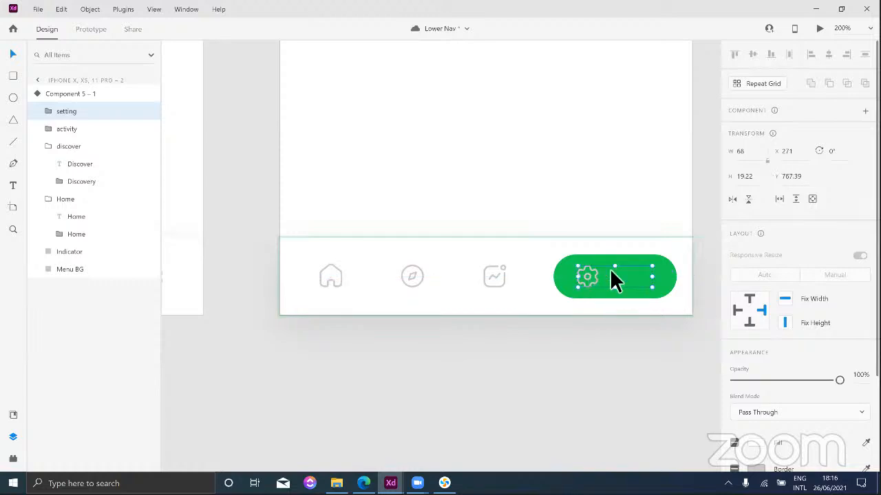
# Step: Recolour the setting group's border to white #FFFFFF in the Setting state
pyautogui.scroll(-1, 805, 354)
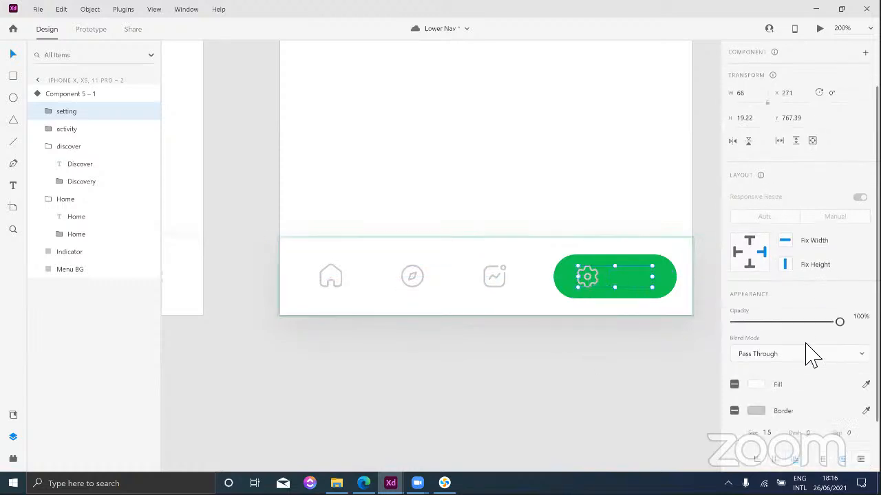
pyautogui.click(756, 406)
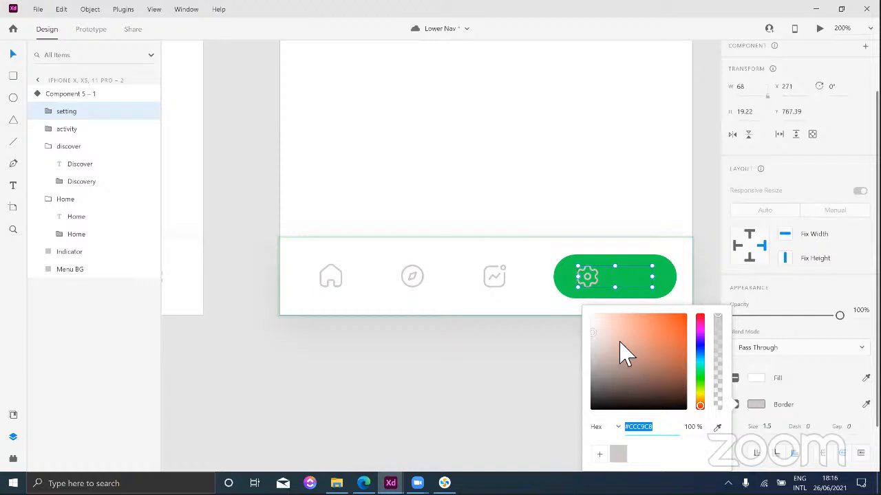
pyautogui.moveTo(621, 354); pyautogui.dragTo(580, 307)
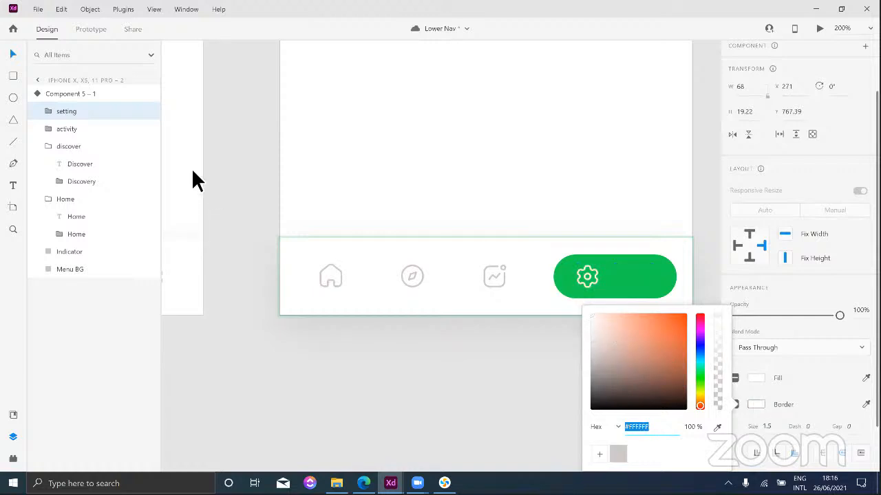
# Step: Set the Setting label's opacity to 100% inside the setting group of the Setting state
pyautogui.click(48, 112)
pyautogui.click(90, 135)
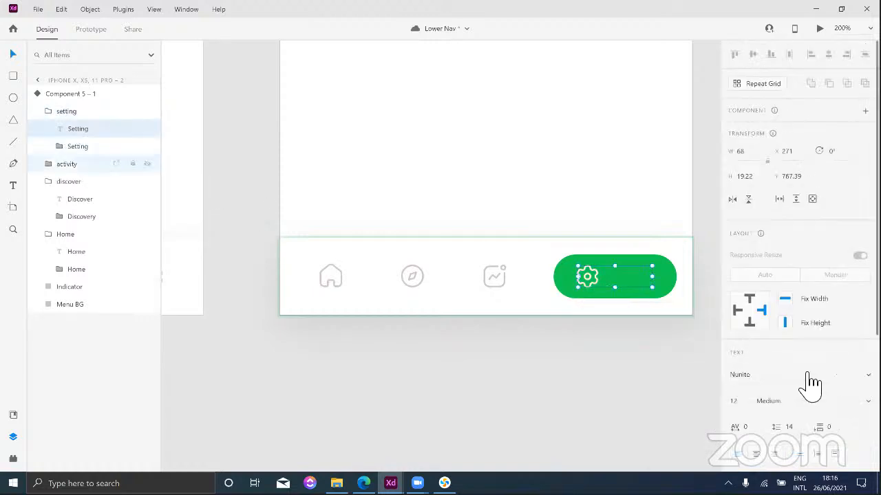
pyautogui.scroll(-1, 781, 406)
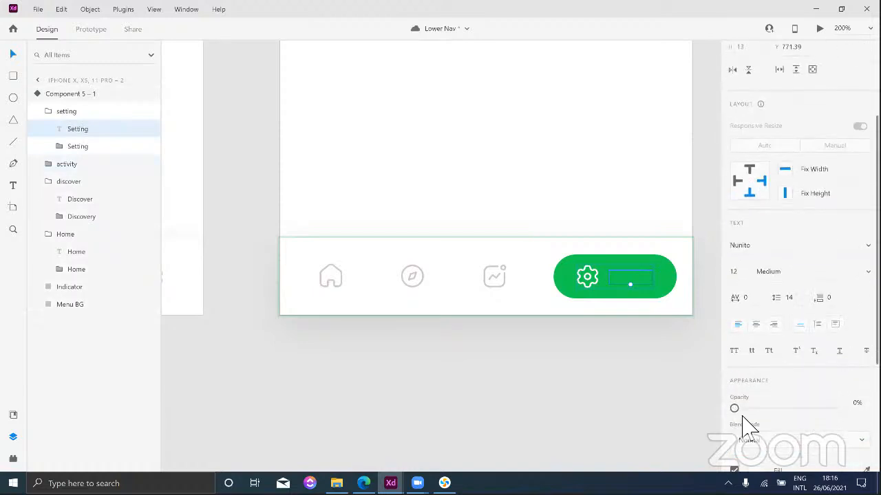
pyautogui.moveTo(732, 408); pyautogui.dragTo(839, 408)
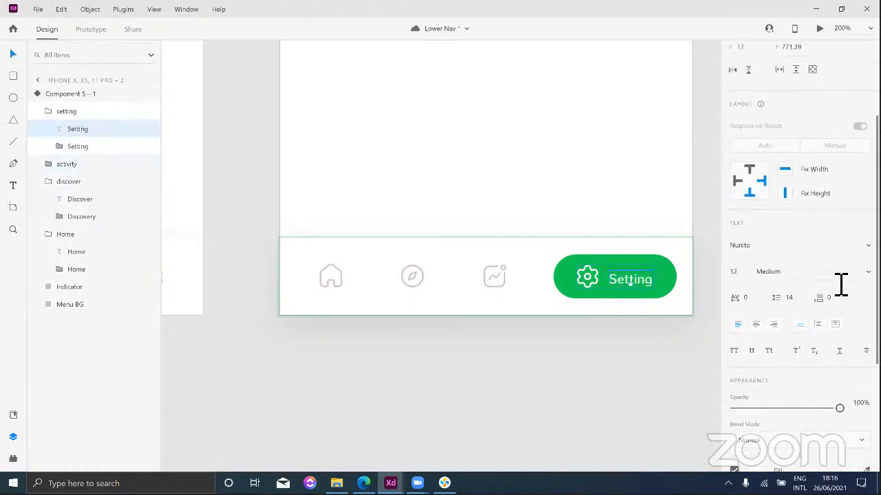
pyautogui.scroll(3, 819, 254)
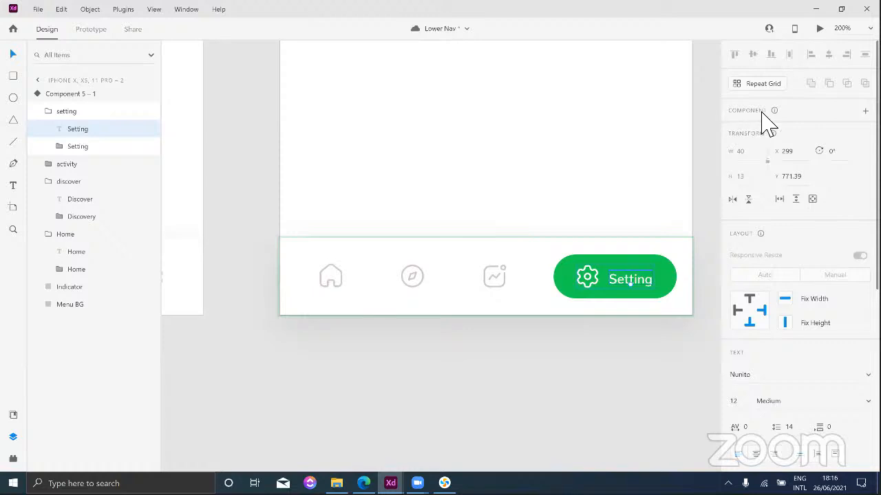
pyautogui.click(444, 172)
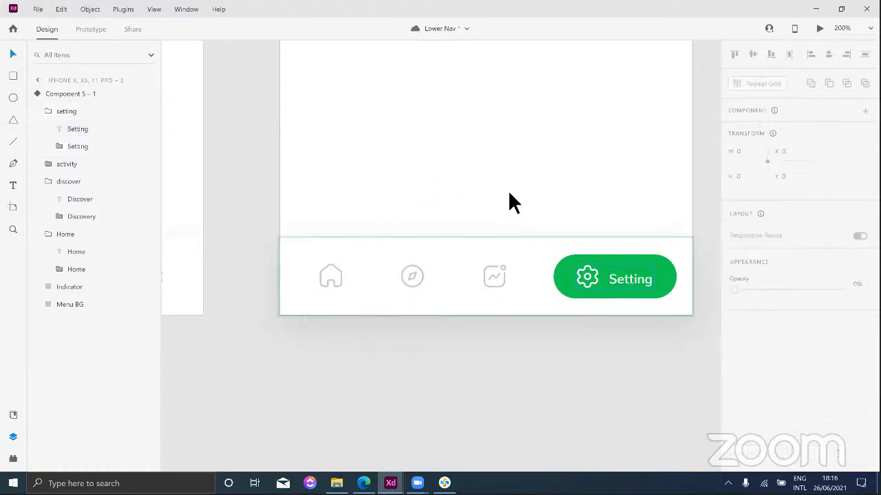
# Step: Review the navigation component in its Default, Discover, Activity and Setting states
pyautogui.click(543, 244)
pyautogui.click(769, 131)
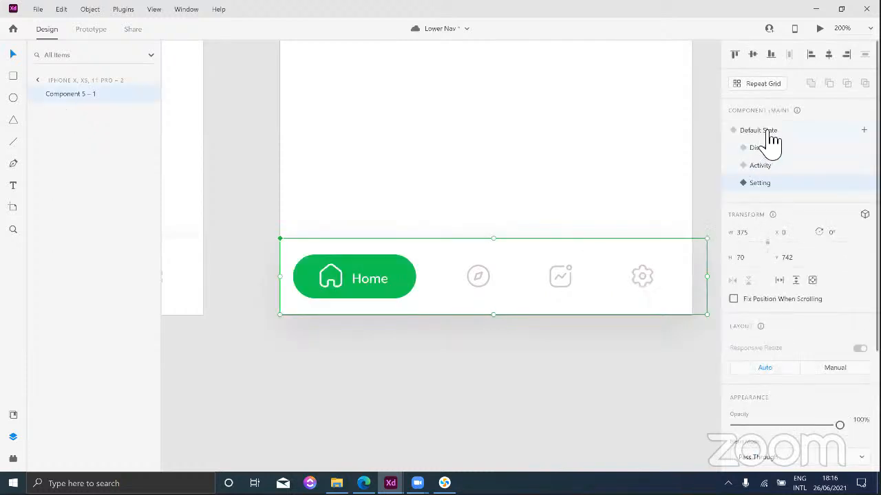
pyautogui.click(764, 150)
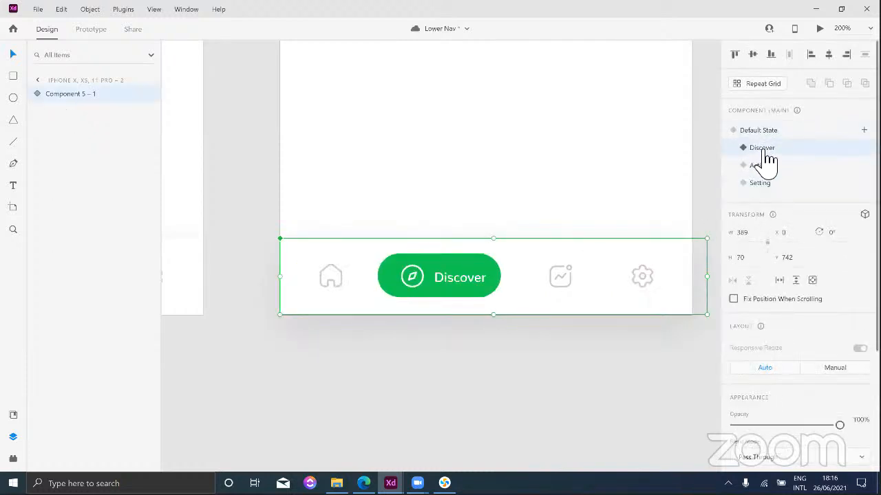
pyautogui.click(765, 167)
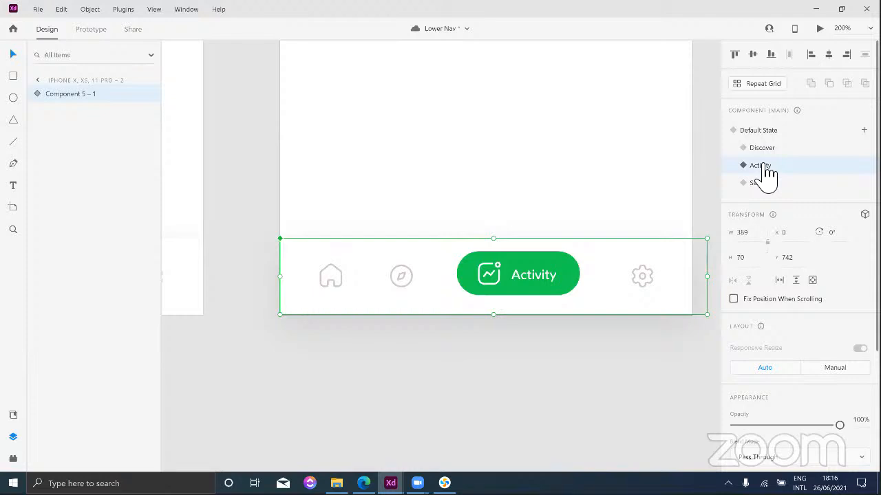
pyautogui.click(769, 193)
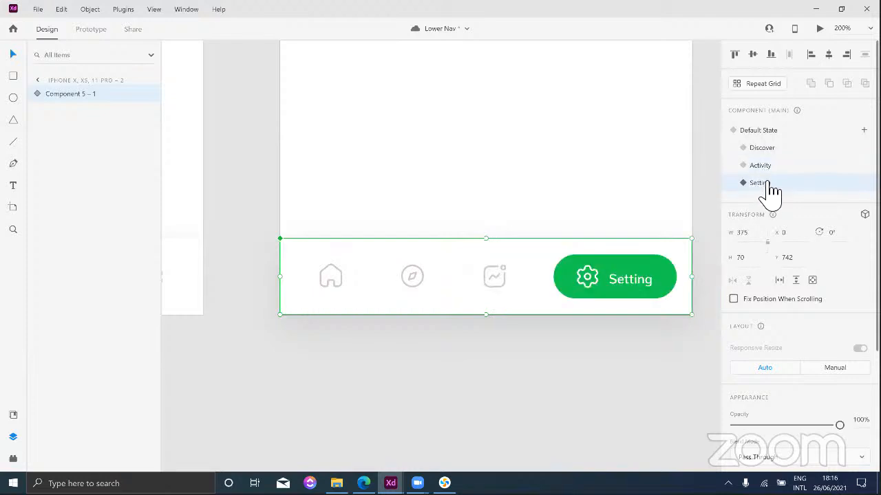
pyautogui.click(635, 187)
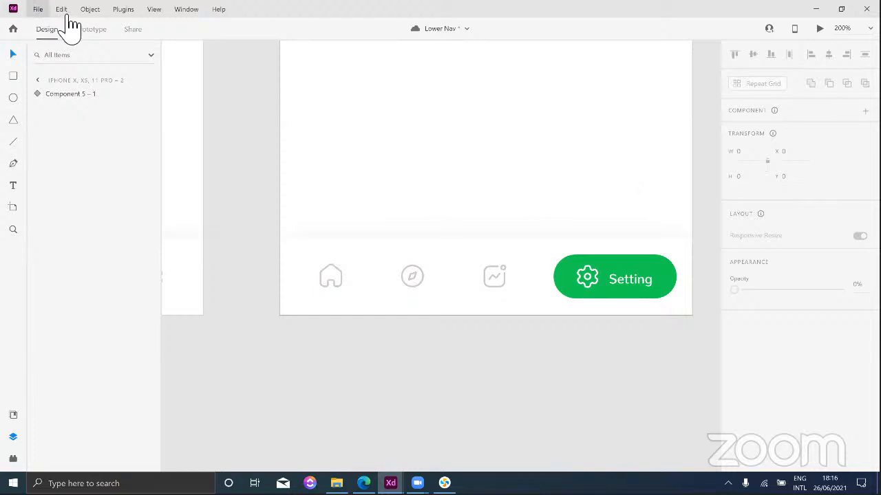
pyautogui.click(90, 35)
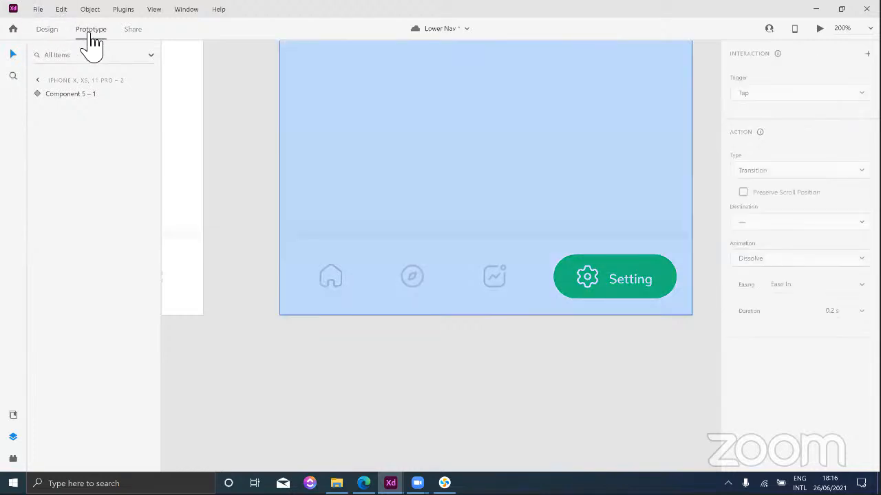
pyautogui.click(52, 94)
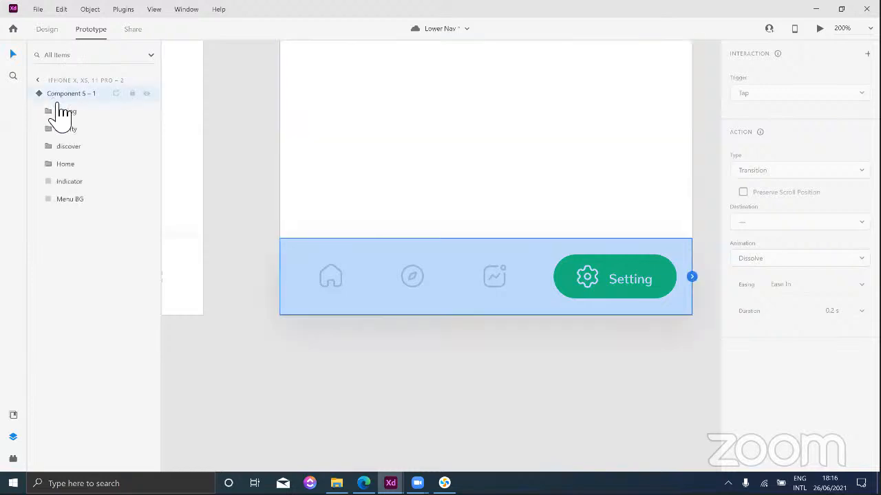
pyautogui.click(75, 165)
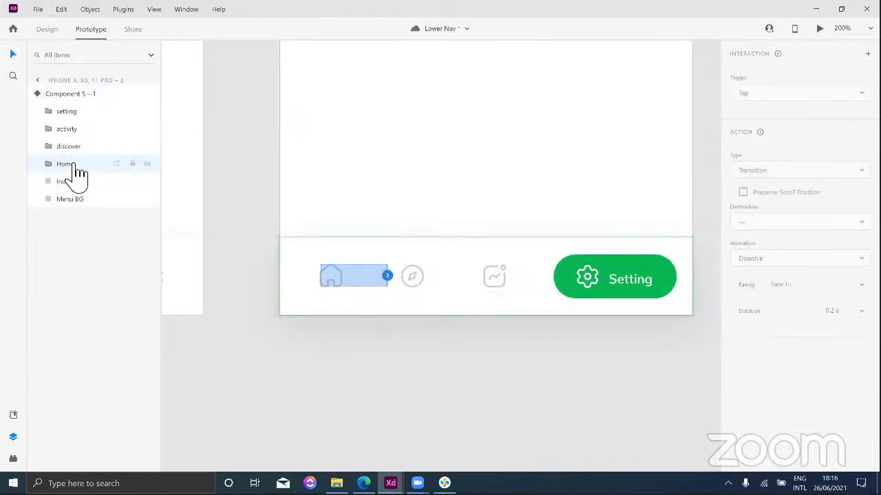
pyautogui.click(39, 94)
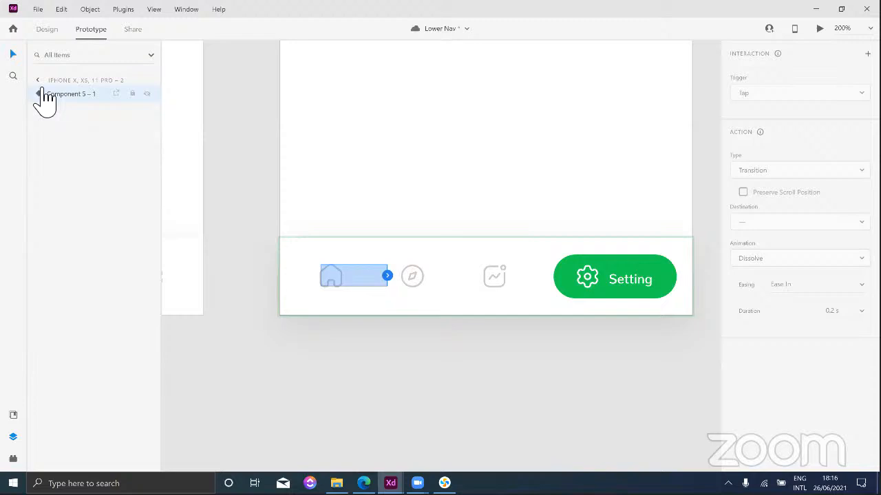
pyautogui.click(50, 31)
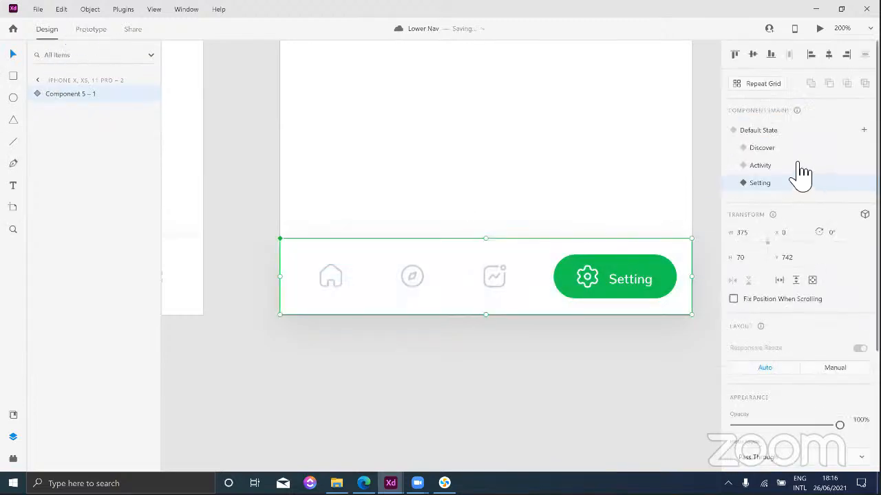
# Step: In the component's Default State, give the discover group a Tap interaction that auto-animates to the Discover state
pyautogui.click(776, 132)
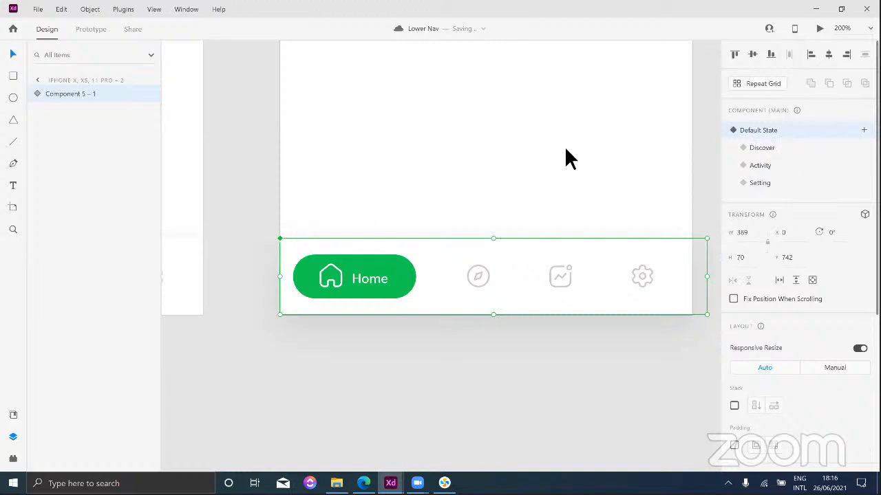
pyautogui.click(96, 29)
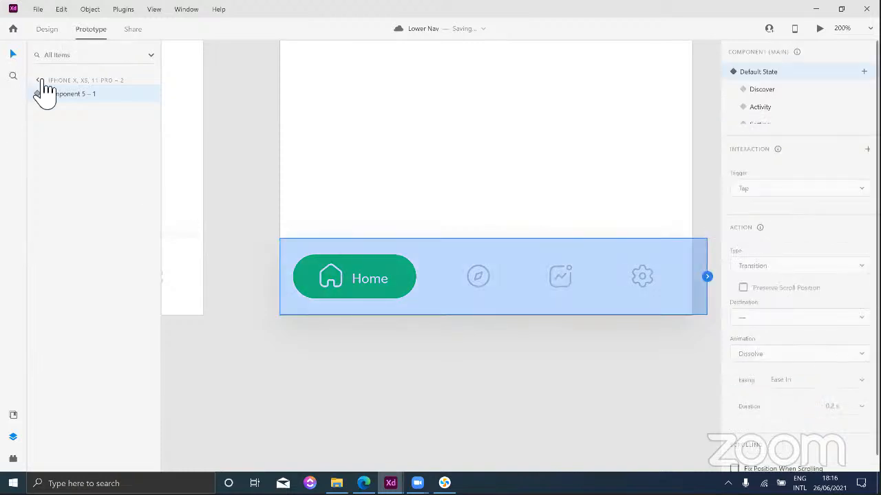
pyautogui.click(78, 170)
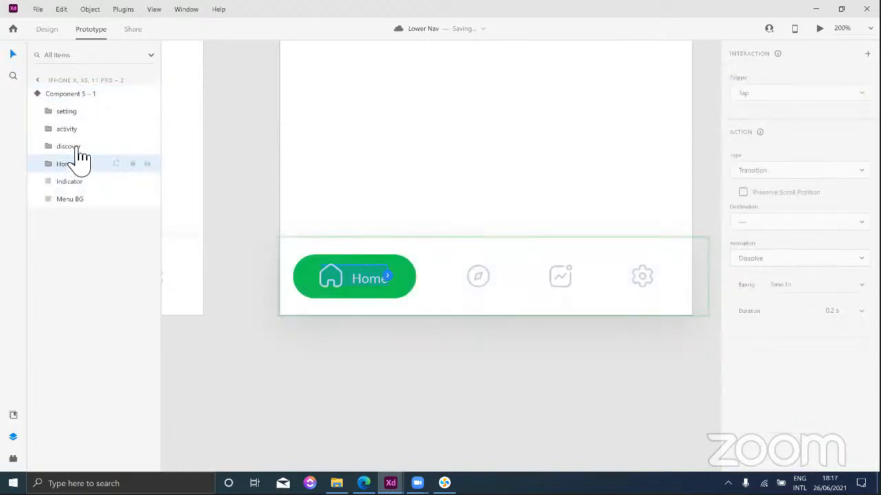
pyautogui.click(78, 152)
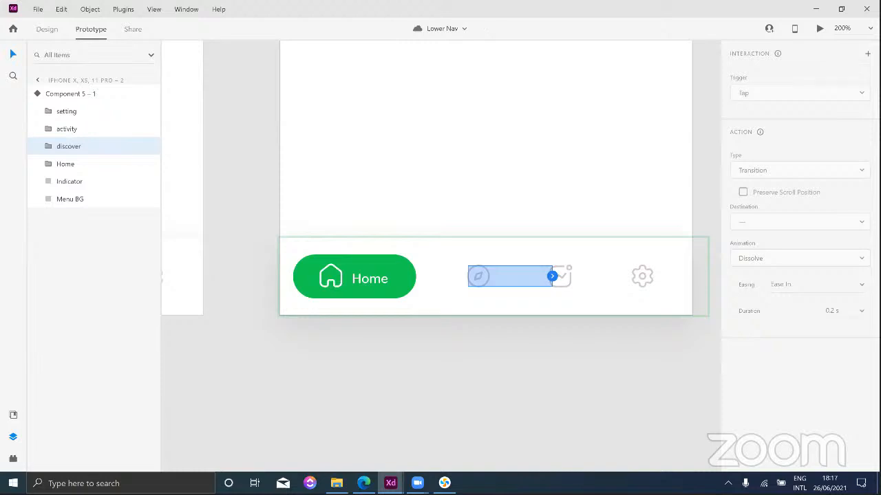
pyautogui.moveTo(551, 276); pyautogui.dragTo(585, 255)
pyautogui.click(799, 93)
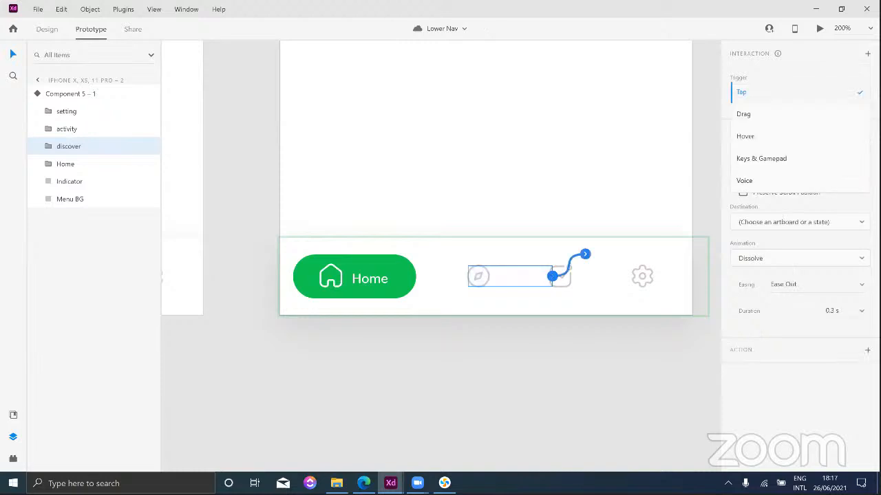
pyautogui.click(800, 92)
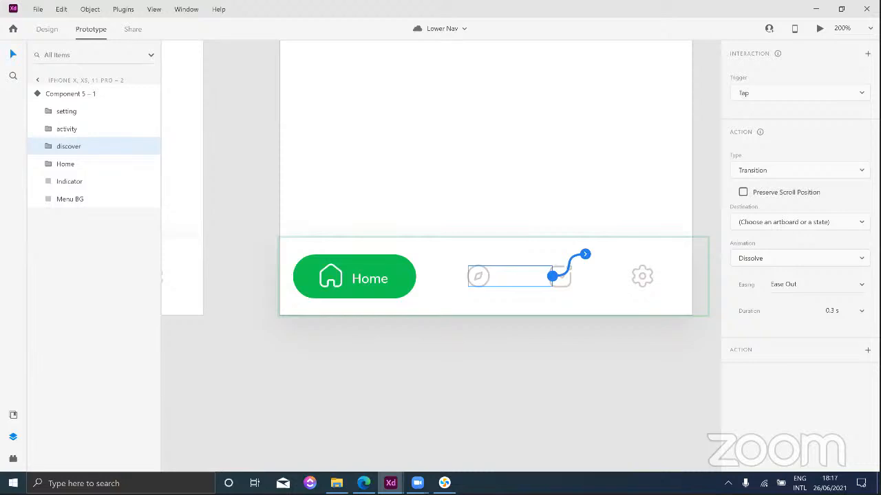
pyautogui.click(799, 170)
pyautogui.click(819, 187)
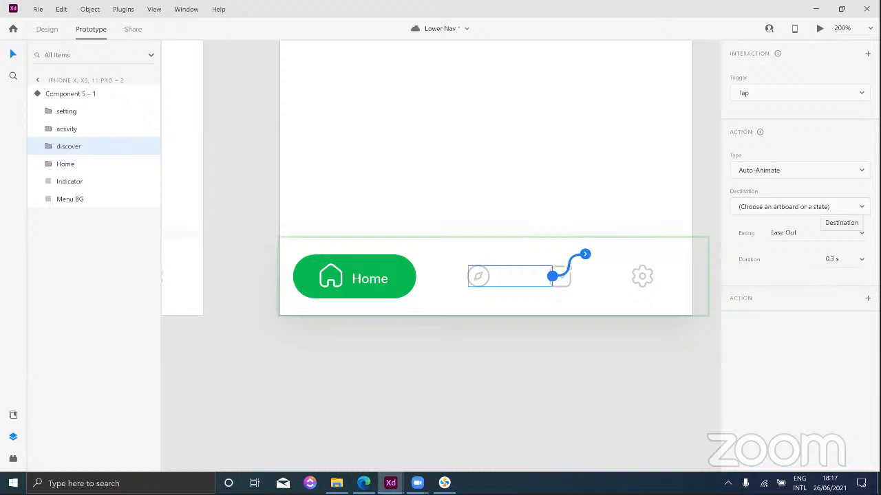
pyautogui.click(833, 206)
pyautogui.click(825, 239)
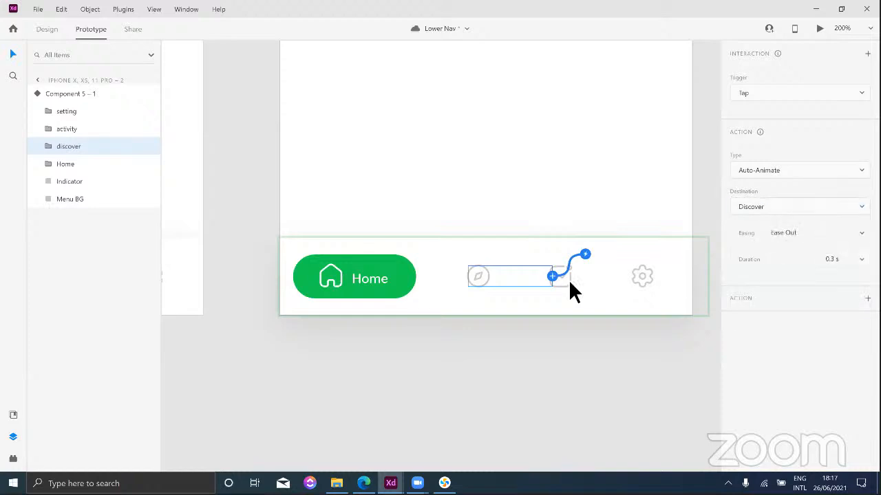
# Step: Give the activity group in the Default State a Tap interaction that auto-animates to the Activity state
pyautogui.click(566, 281)
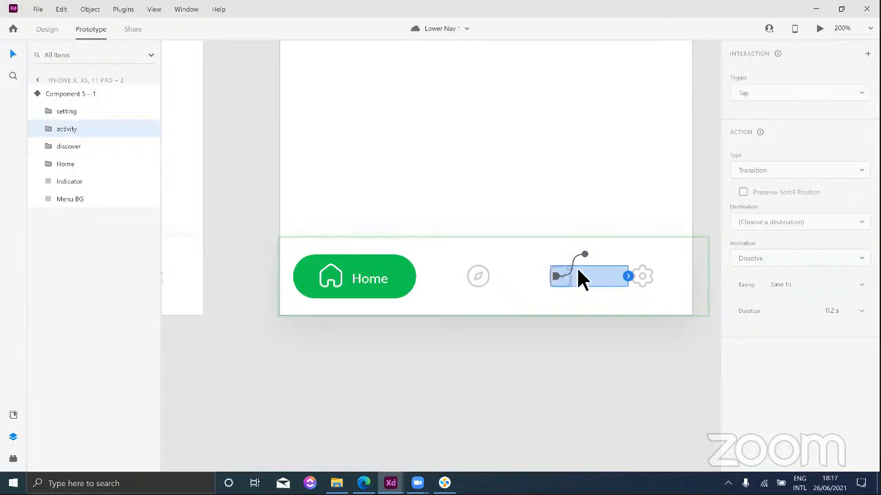
pyautogui.click(628, 276)
pyautogui.click(800, 93)
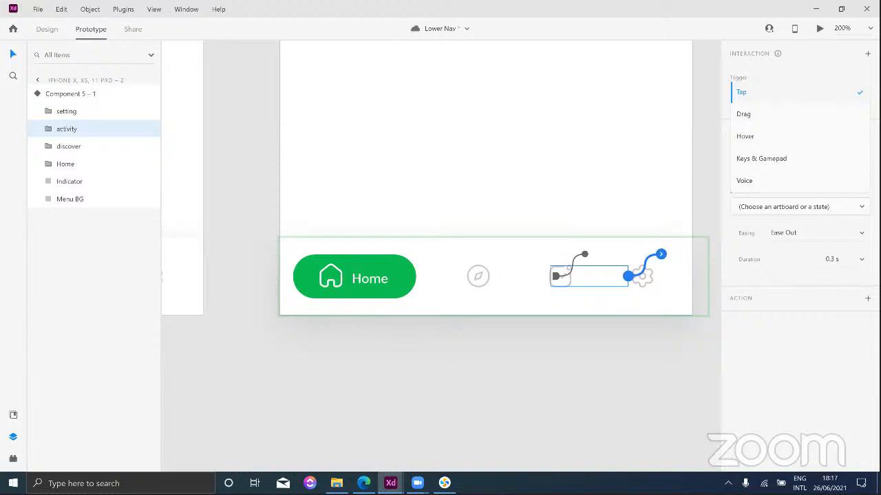
pyautogui.click(791, 92)
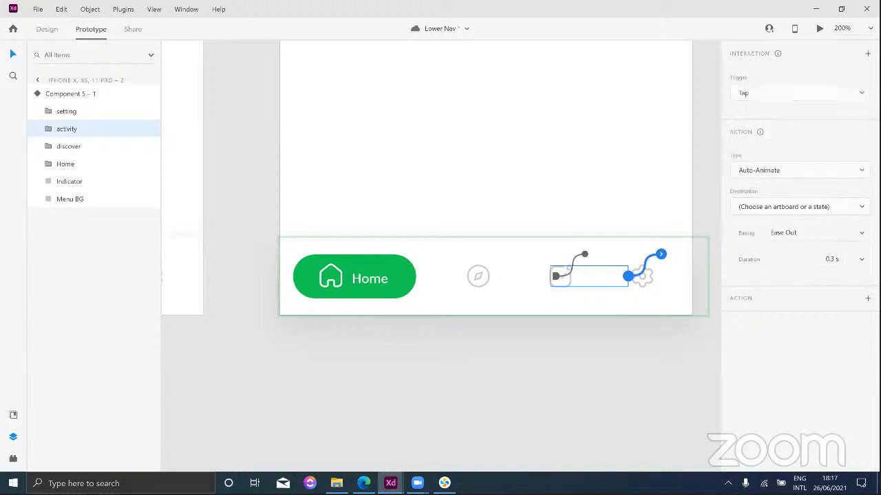
pyautogui.click(825, 207)
pyautogui.click(756, 260)
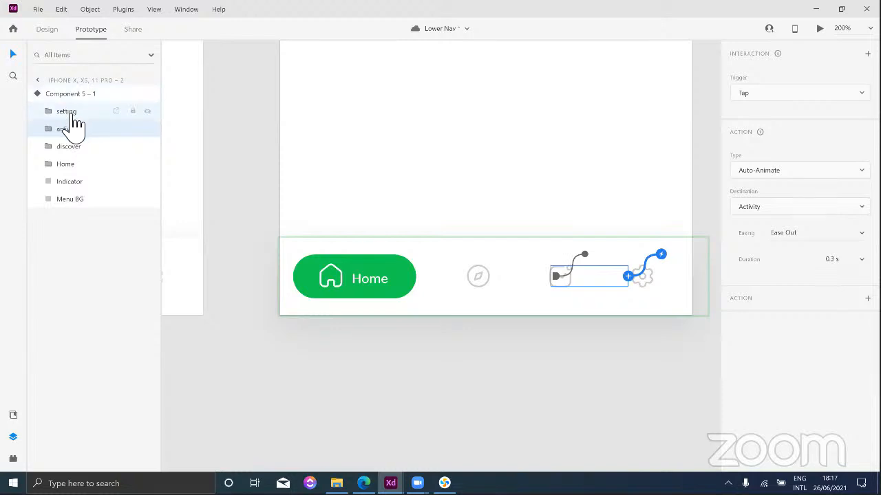
# Step: Give the setting group in the Default State a Tap interaction that auto-animates to the Setting state
pyautogui.click(73, 112)
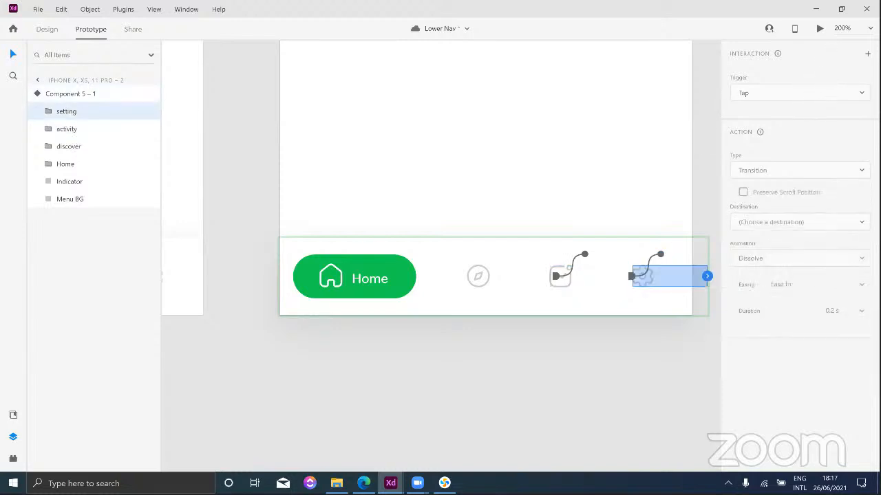
pyautogui.click(868, 54)
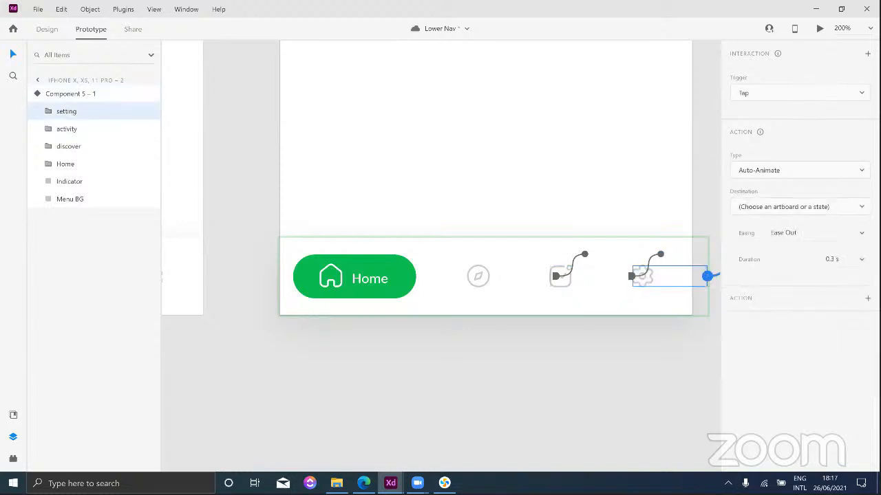
pyautogui.click(836, 207)
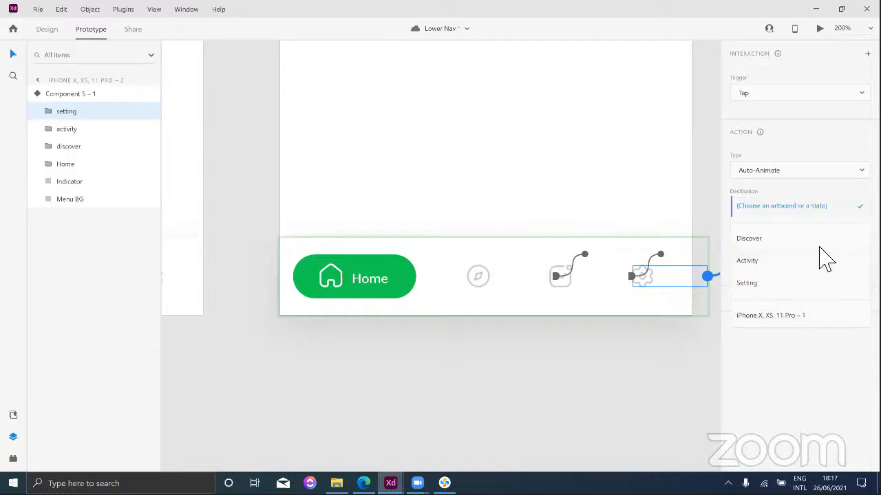
pyautogui.click(814, 285)
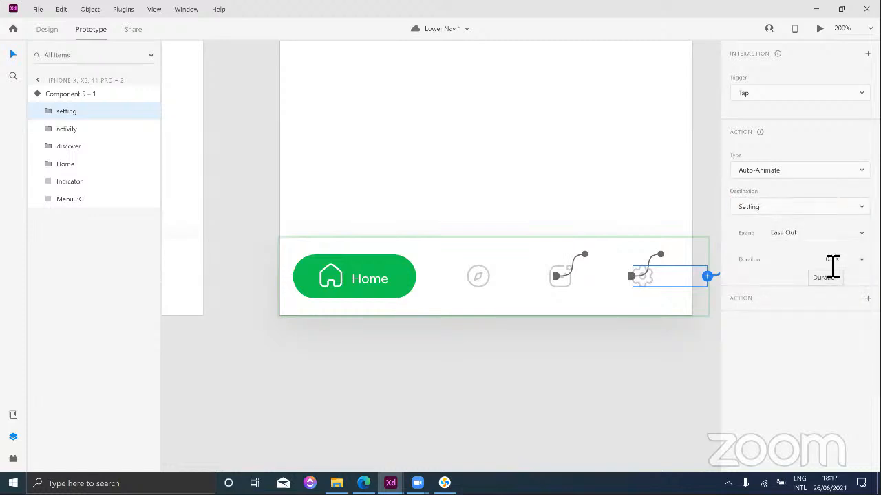
# Step: Preview the prototype and test the navigation bar's transition from Home to Discover
pyautogui.click(47, 30)
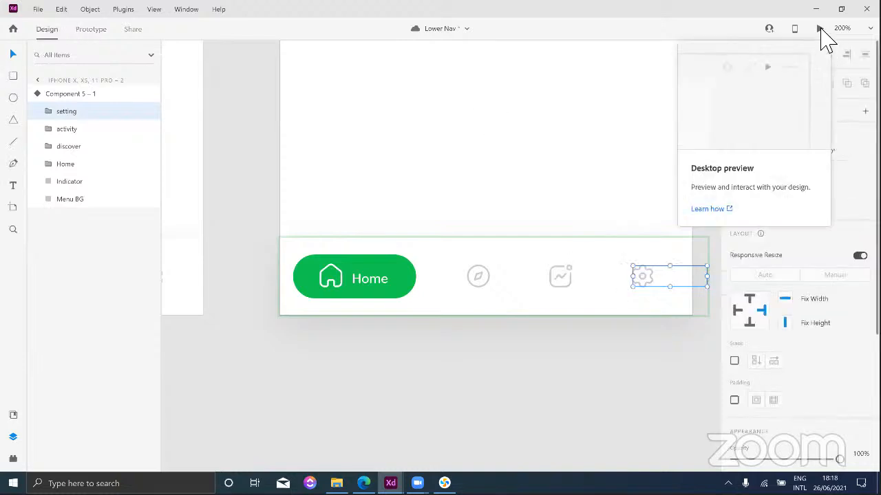
pyautogui.click(820, 28)
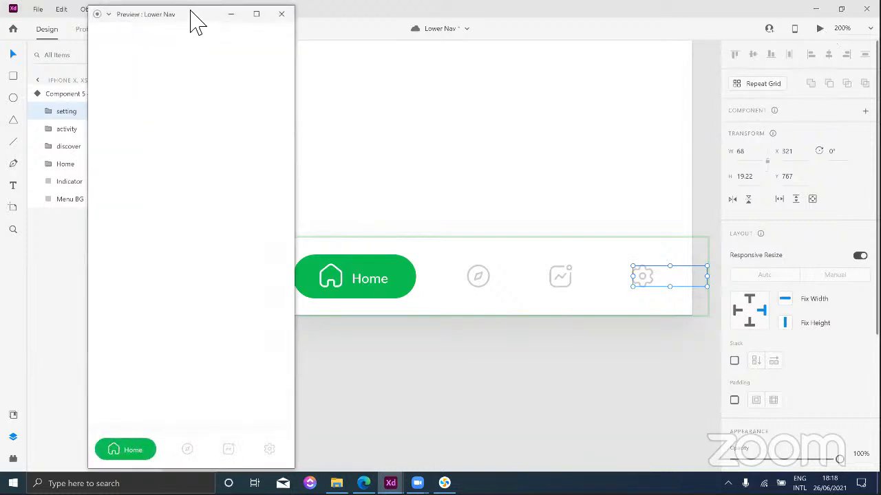
pyautogui.moveTo(179, 14); pyautogui.dragTo(523, 11)
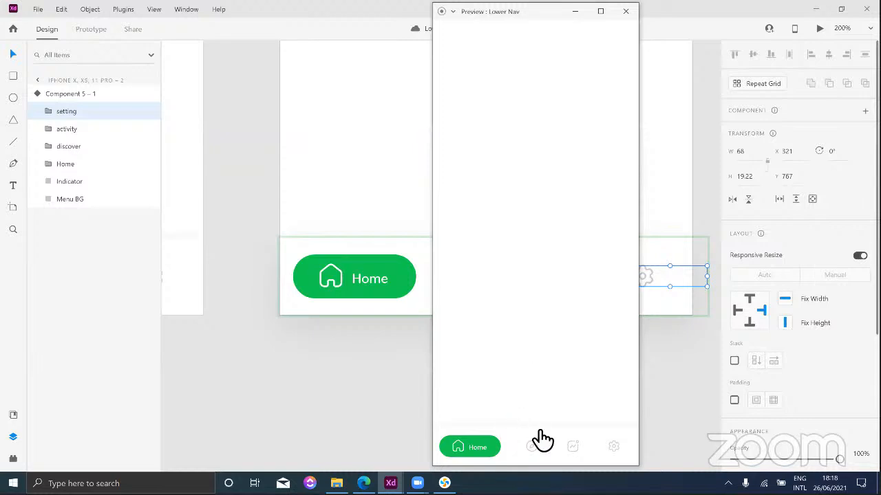
pyautogui.click(532, 446)
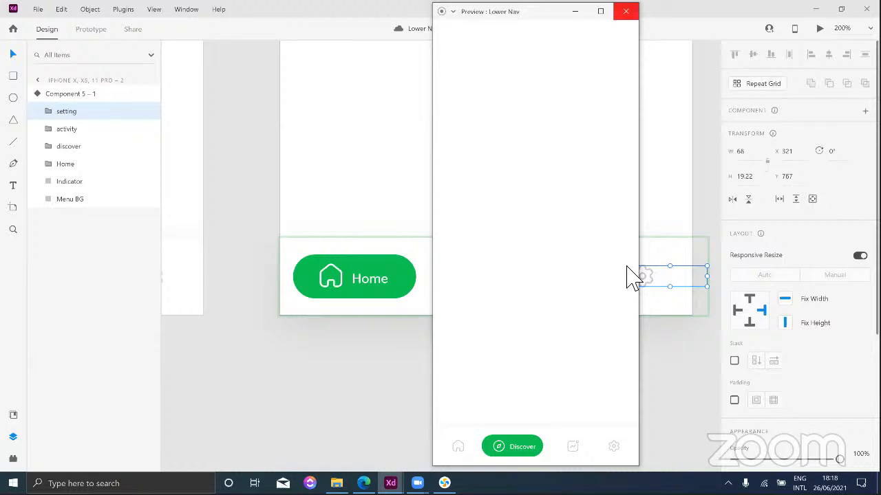
# Step: Close the preview and, in the component's Discover state, give the Home group a Tap interaction that auto-animates to the Default State
pyautogui.click(624, 11)
pyautogui.click(602, 63)
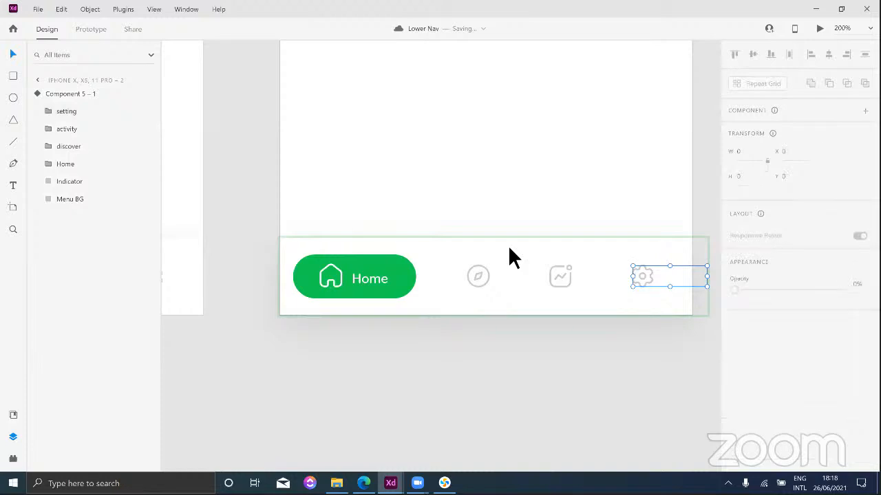
pyautogui.click(764, 147)
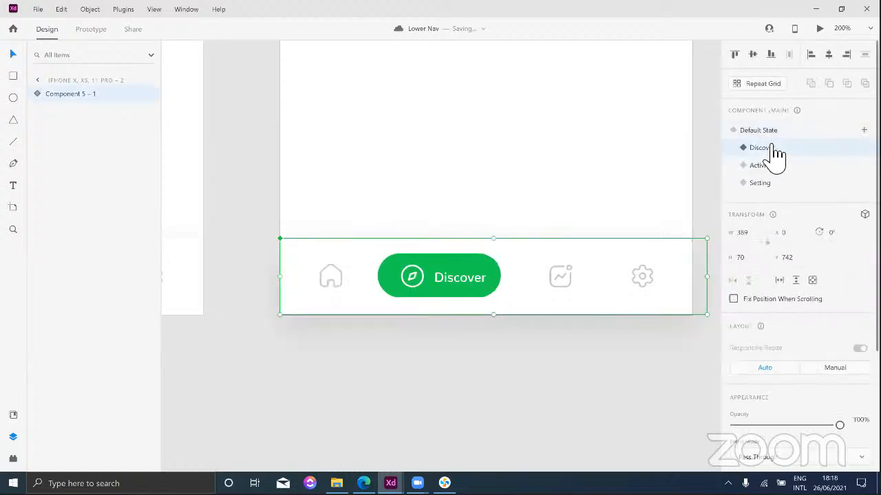
pyautogui.click(95, 30)
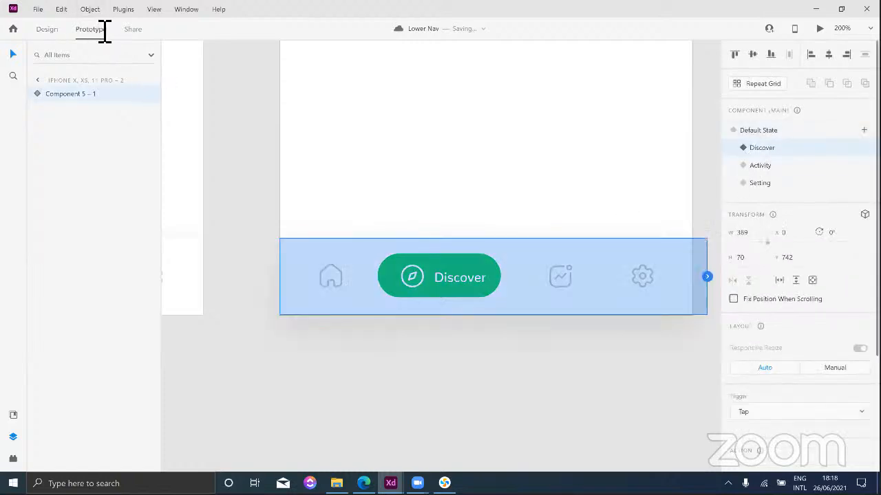
pyautogui.click(38, 93)
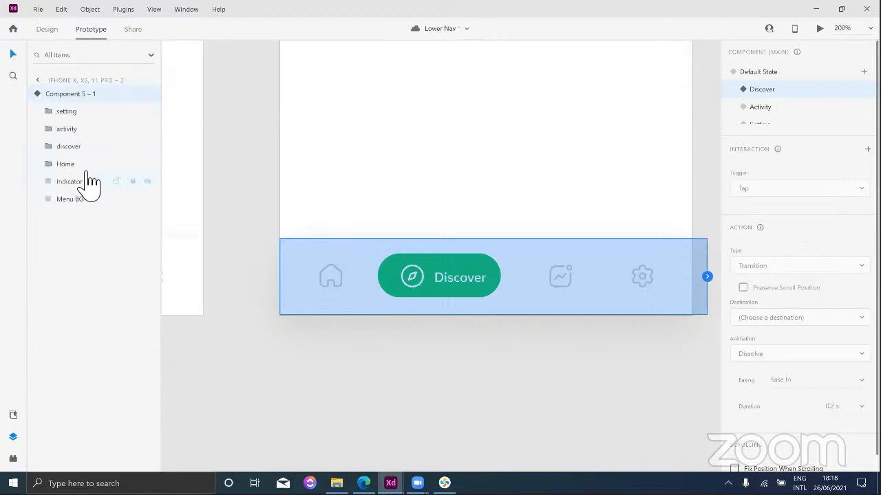
pyautogui.click(76, 165)
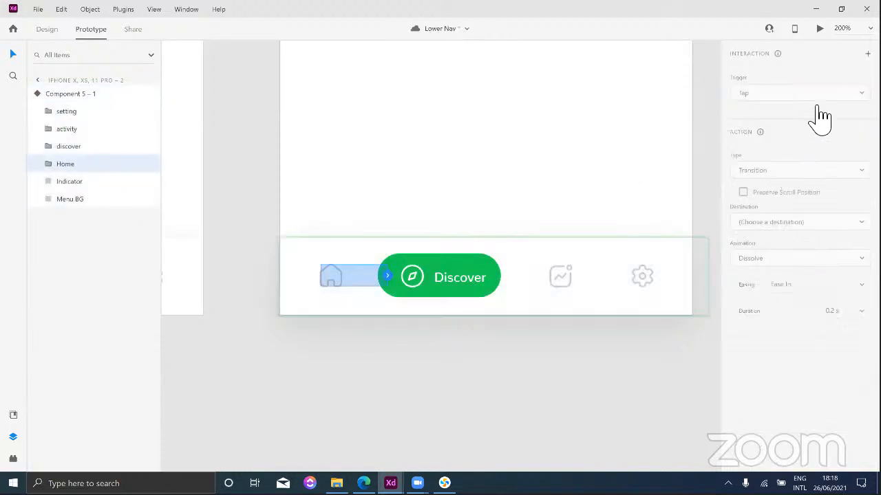
pyautogui.click(867, 54)
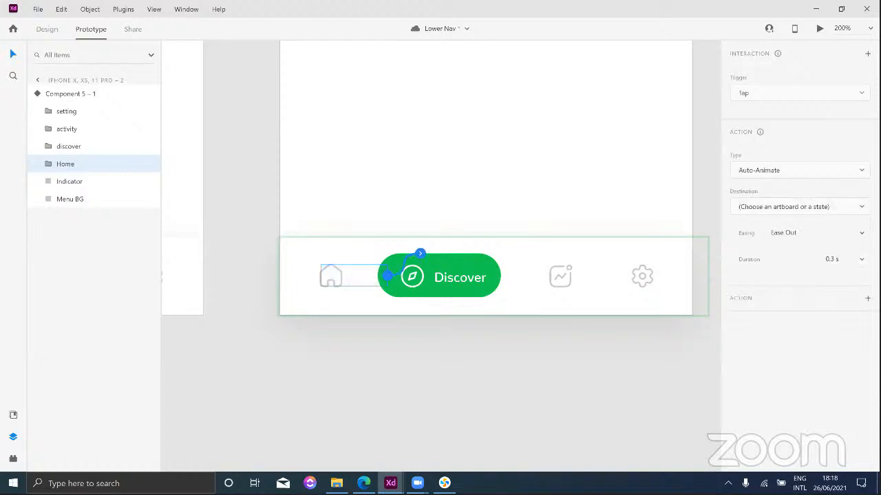
pyautogui.click(791, 207)
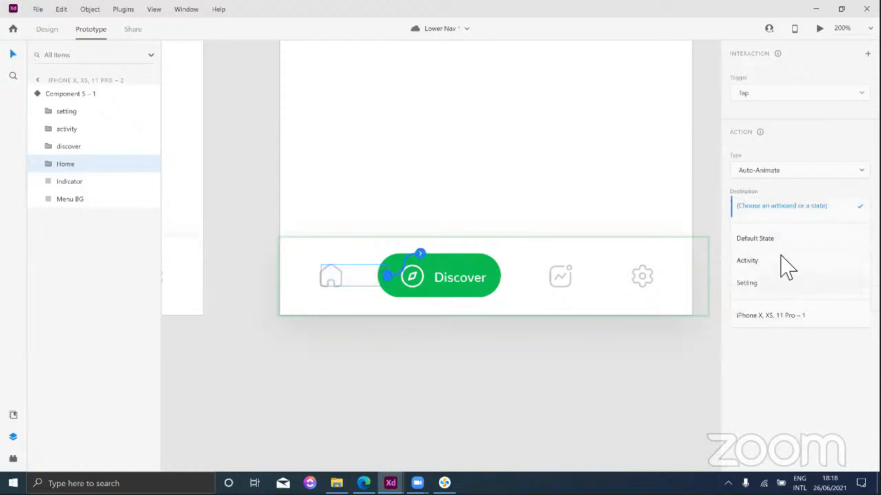
pyautogui.click(781, 240)
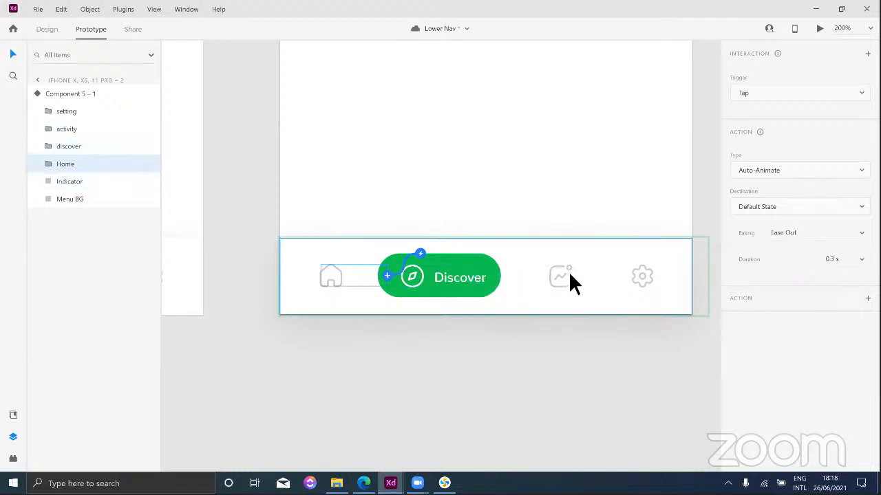
# Step: In the Discover state, give the activity group a Tap interaction that auto-animates to the Activity state
pyautogui.click(97, 133)
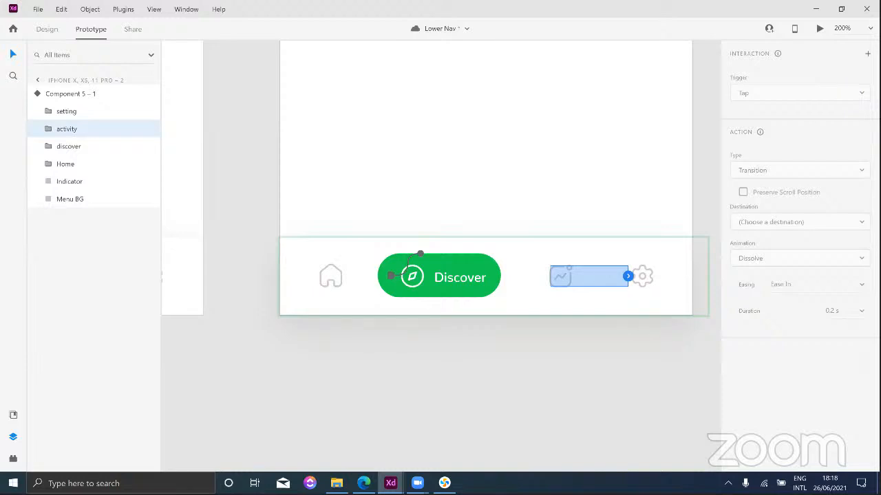
pyautogui.click(628, 275)
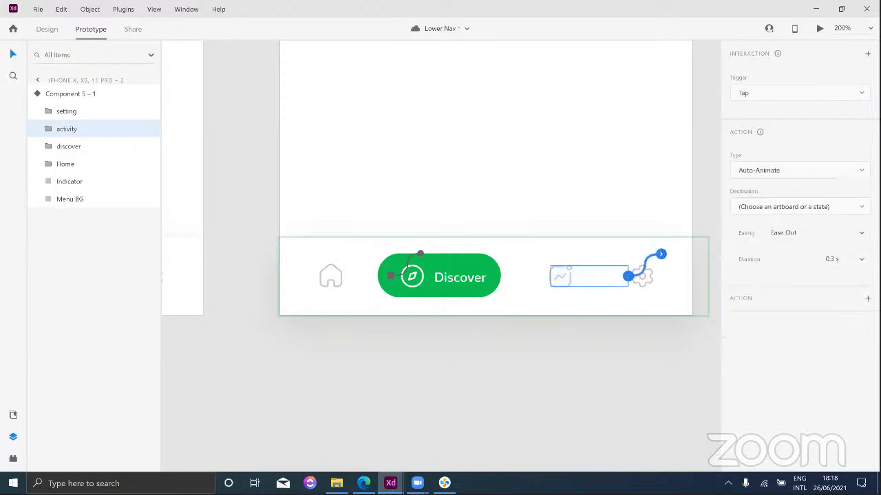
pyautogui.click(817, 93)
pyautogui.click(817, 93)
pyautogui.click(842, 208)
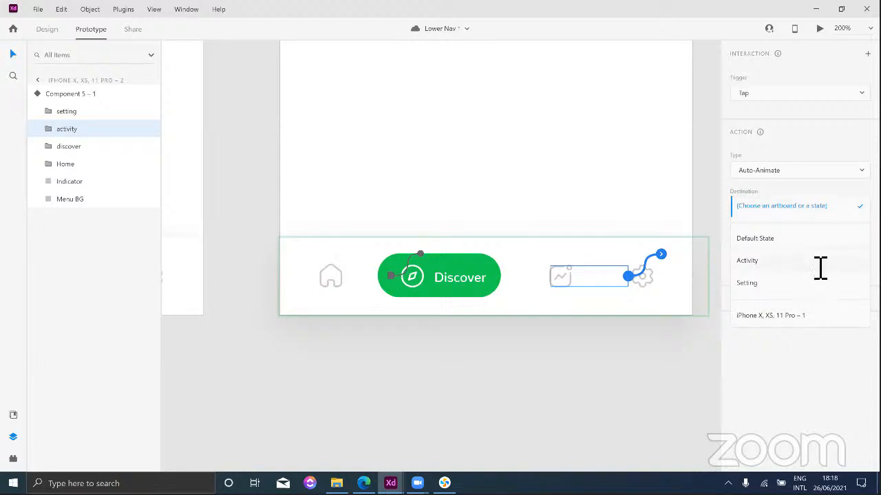
pyautogui.click(104, 124)
# Step: In the Discover state, give the setting group a Tap interaction that auto-animates to the Setting state
pyautogui.click(103, 112)
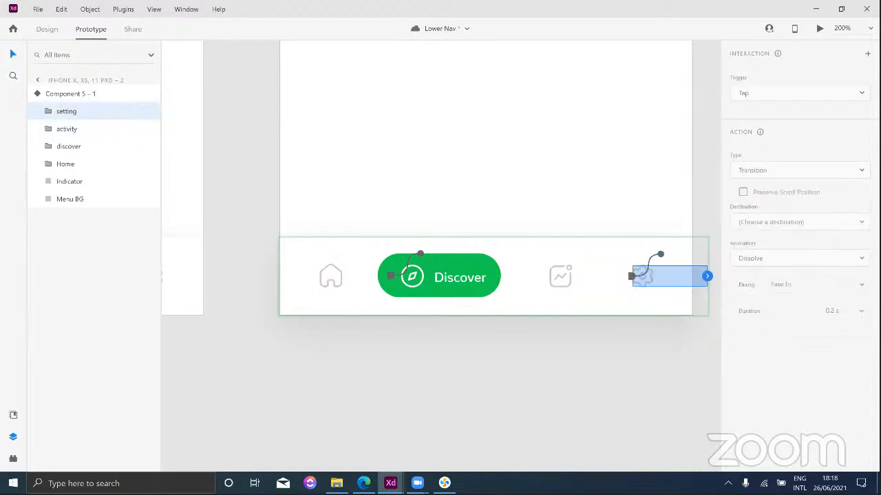
pyautogui.click(868, 54)
pyautogui.click(833, 208)
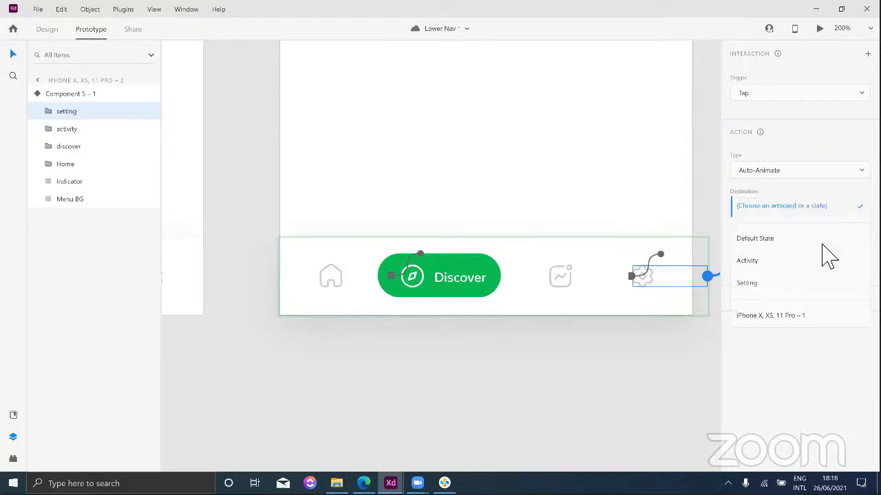
pyautogui.click(818, 282)
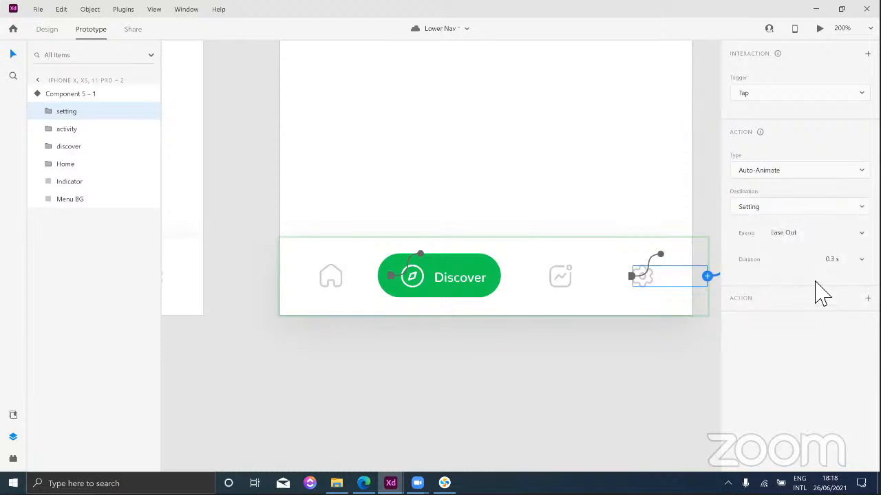
# Step: Switch the component to its Activity state and give the Home group a Tap interaction that auto-animates to the Default State
pyautogui.click(55, 32)
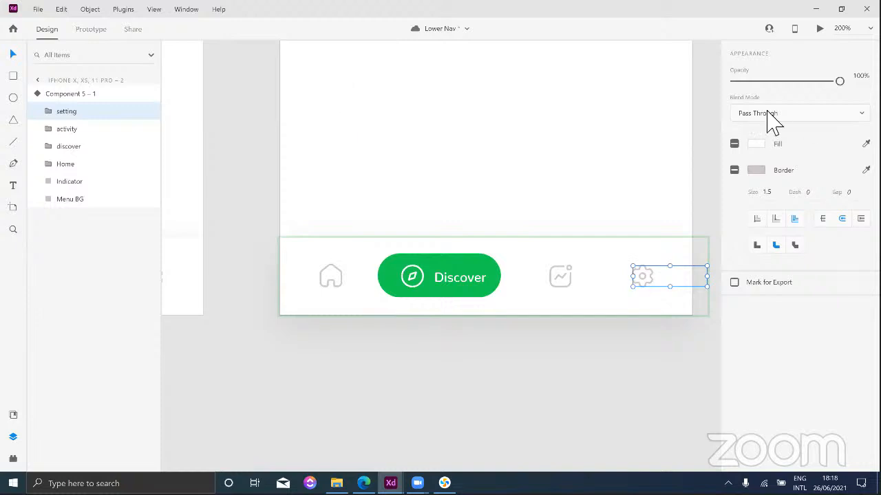
pyautogui.scroll(5, 768, 116)
pyautogui.click(548, 162)
pyautogui.click(555, 242)
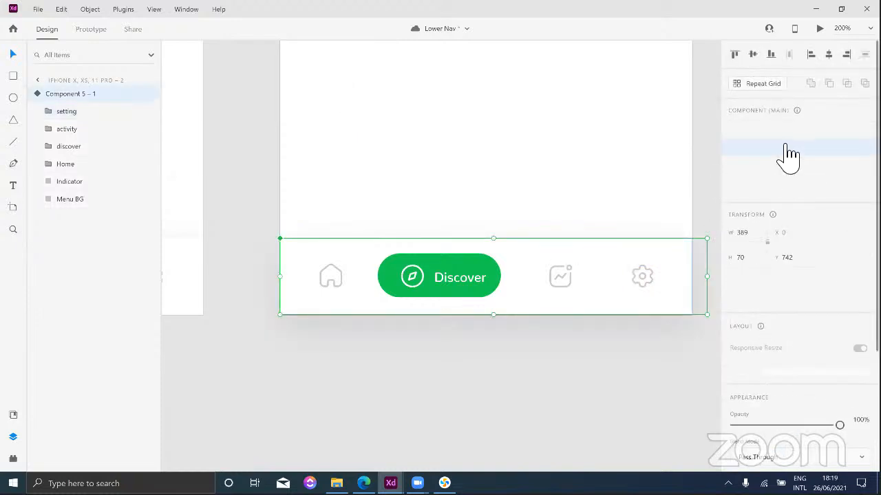
pyautogui.click(776, 170)
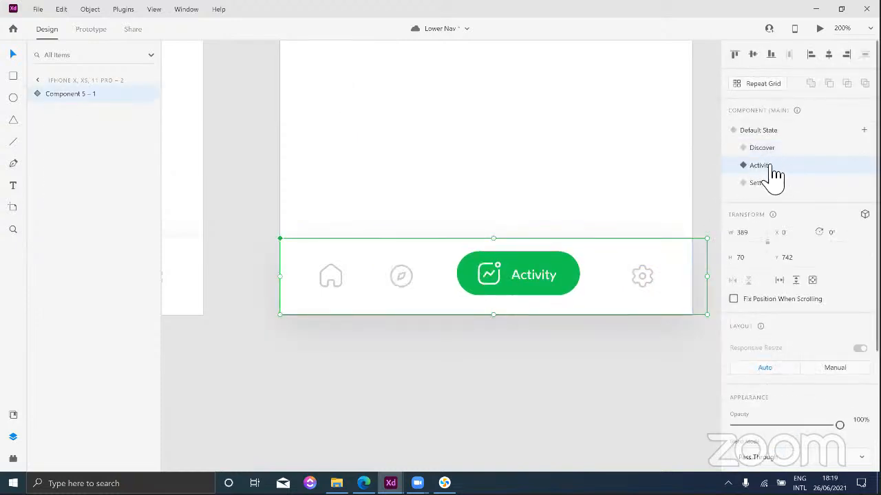
pyautogui.click(95, 31)
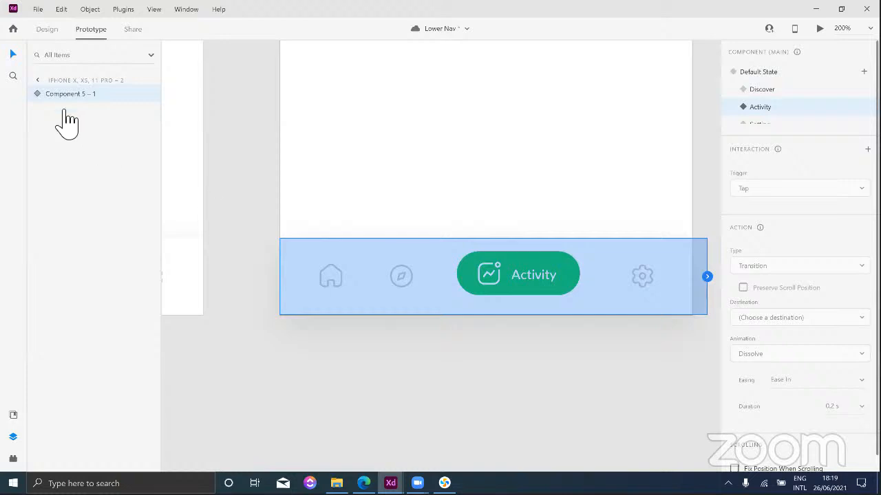
pyautogui.click(40, 94)
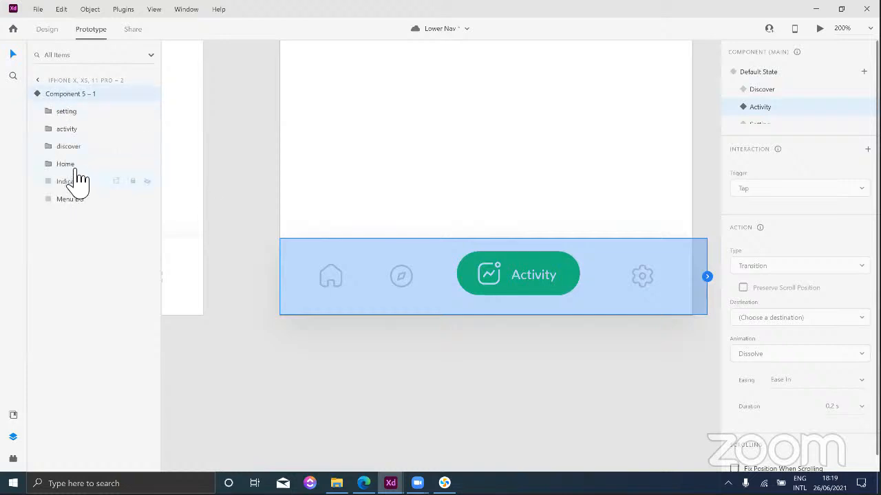
pyautogui.click(72, 165)
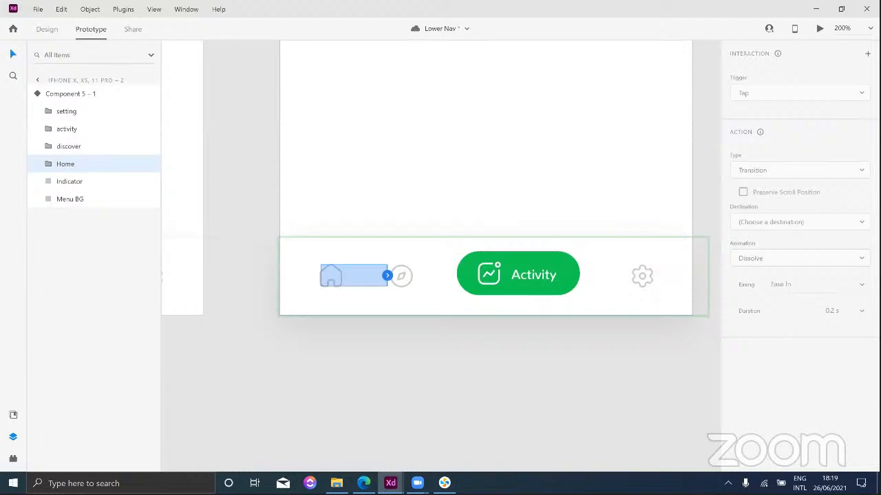
pyautogui.moveTo(388, 275); pyautogui.dragTo(420, 254)
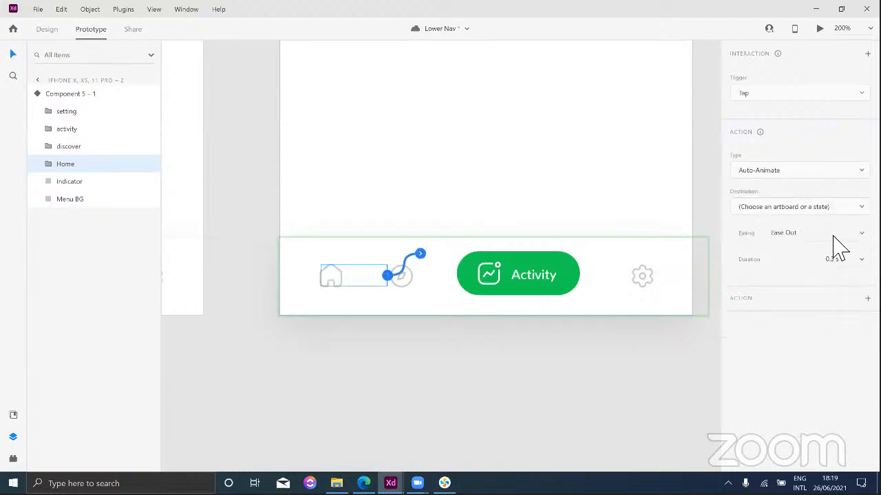
pyautogui.click(798, 206)
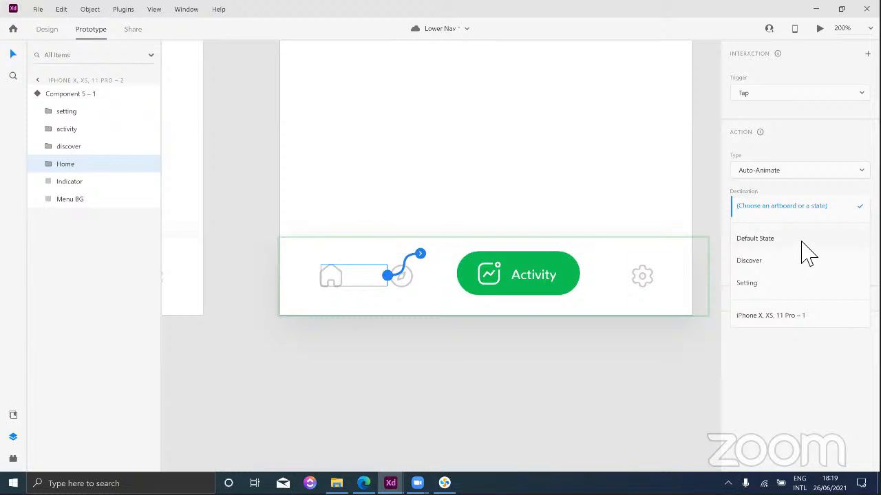
pyautogui.click(755, 238)
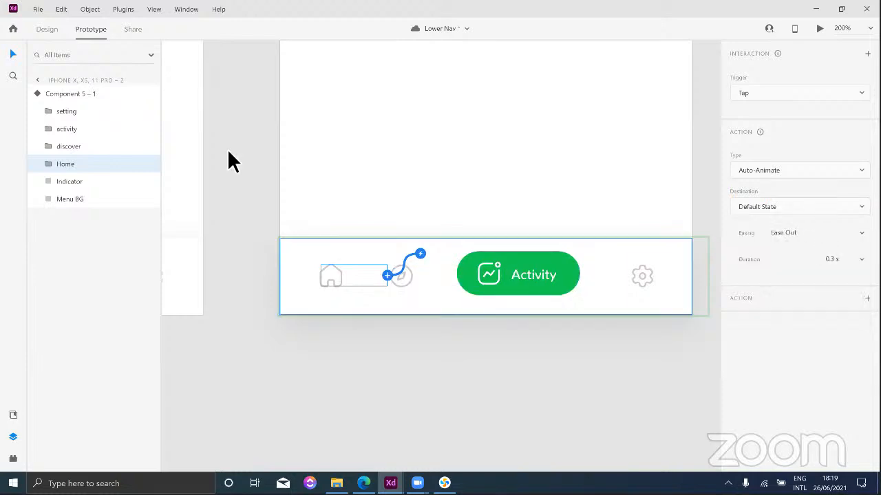
# Step: In the Activity state, give the discover group a Tap interaction that auto-animates to the Discover state
pyautogui.click(105, 151)
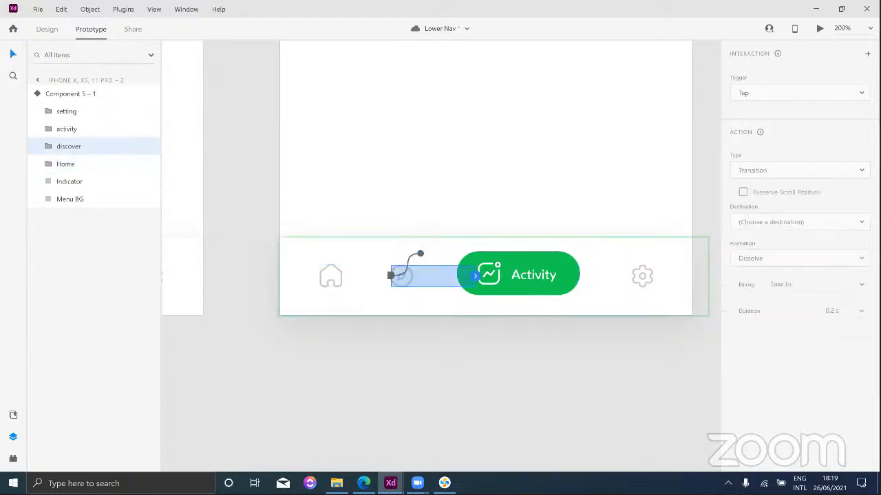
pyautogui.click(476, 276)
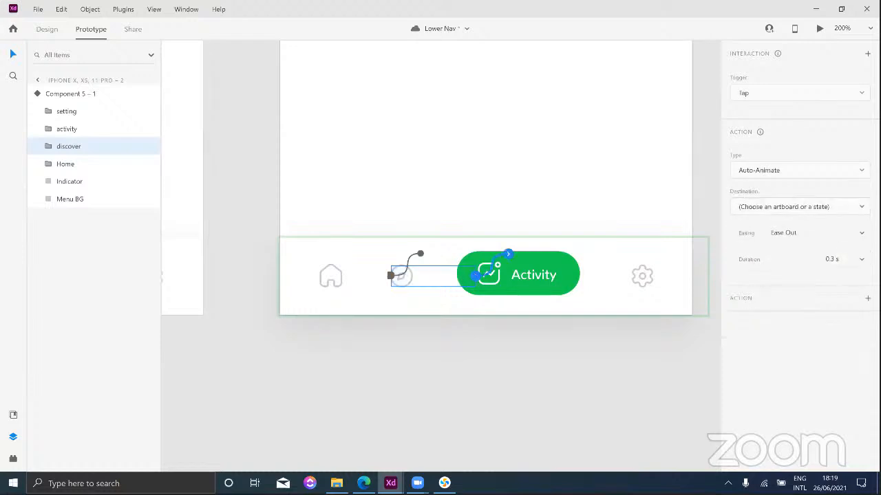
pyautogui.click(826, 206)
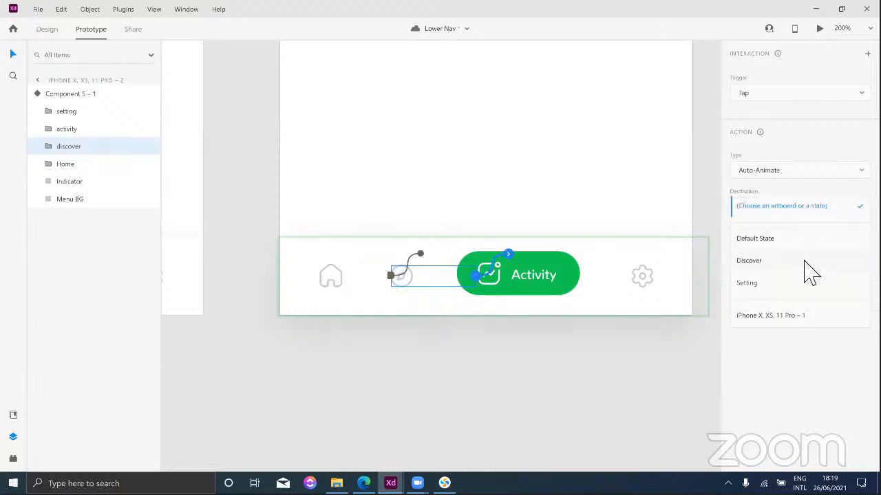
pyautogui.click(804, 261)
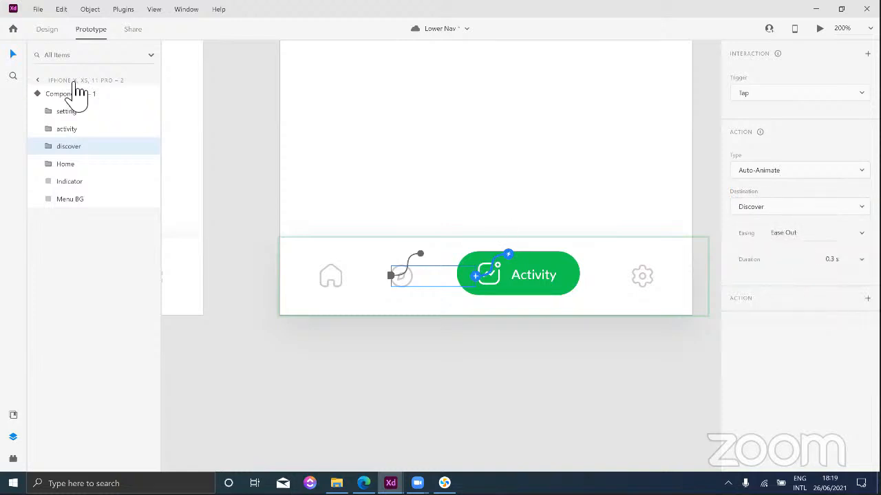
# Step: In the Activity state, give the setting group a Tap interaction that auto-animates to the Setting state
pyautogui.click(126, 113)
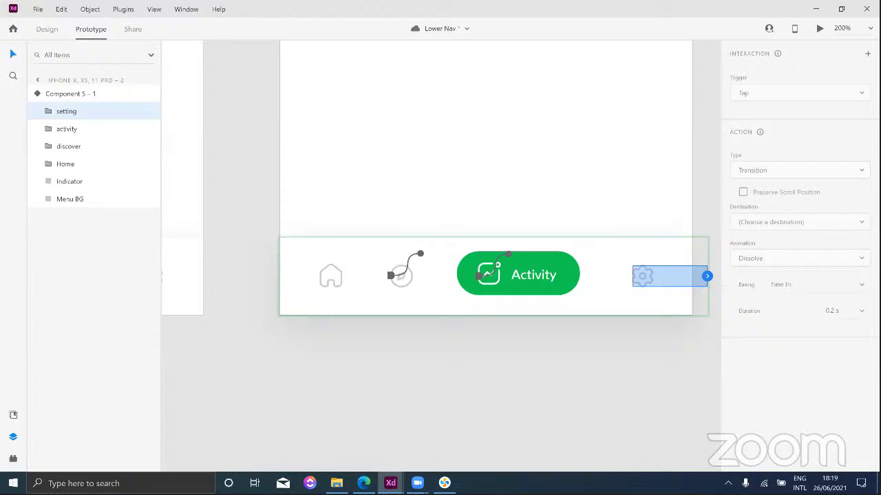
pyautogui.moveTo(707, 276); pyautogui.dragTo(719, 274)
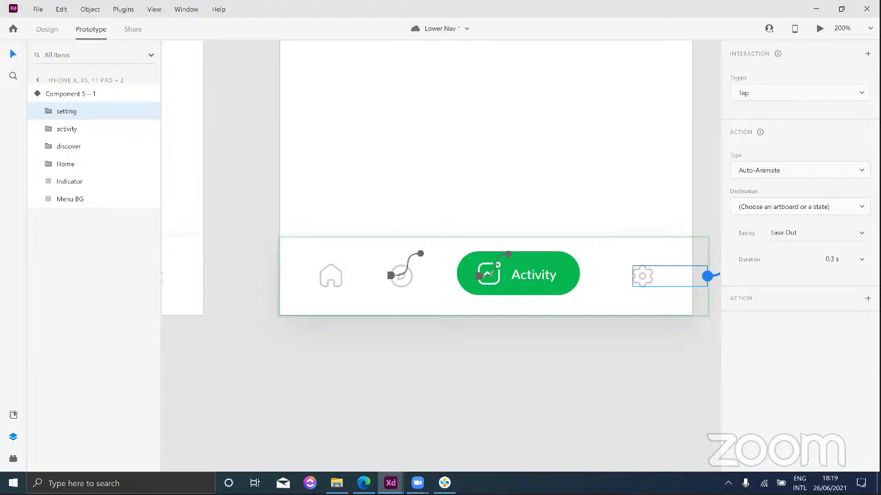
pyautogui.click(805, 281)
# Step: Switch the component to its Setting state and give the Home group a Tap interaction that auto-animates to the Default State
pyautogui.click(49, 29)
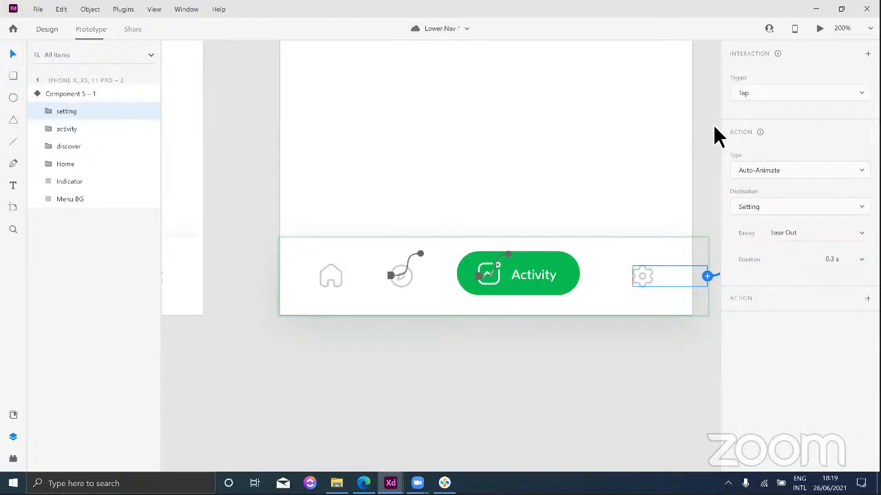
pyautogui.click(443, 248)
pyautogui.click(759, 183)
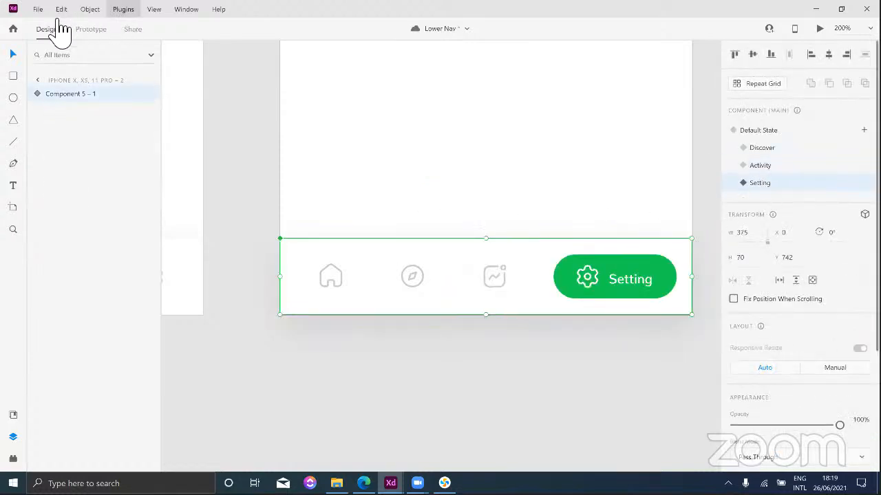
pyautogui.click(91, 29)
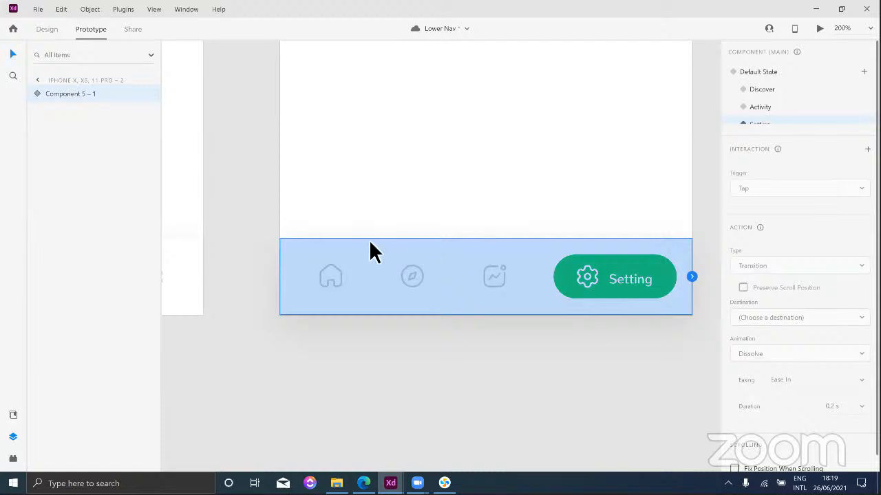
pyautogui.click(369, 194)
pyautogui.click(267, 238)
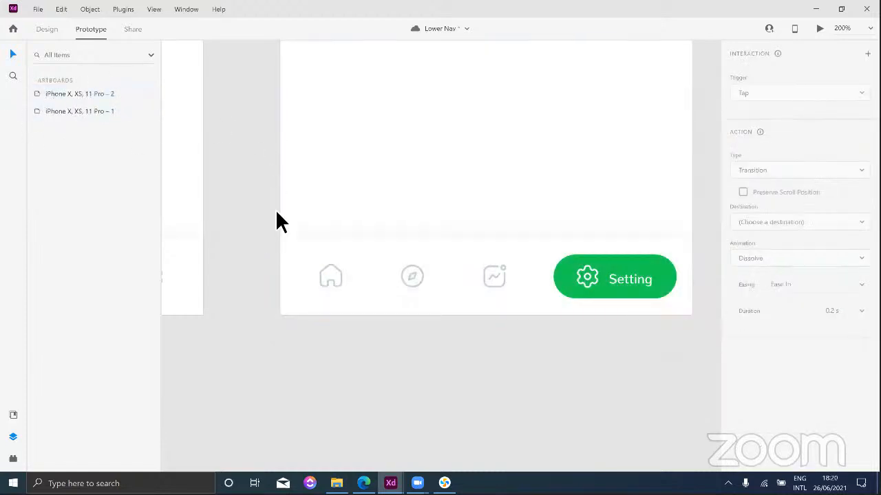
pyautogui.click(339, 173)
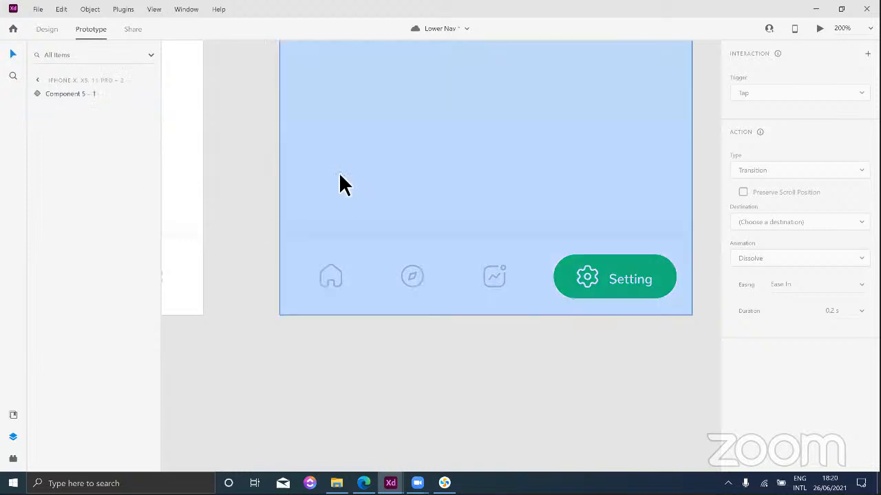
pyautogui.click(51, 95)
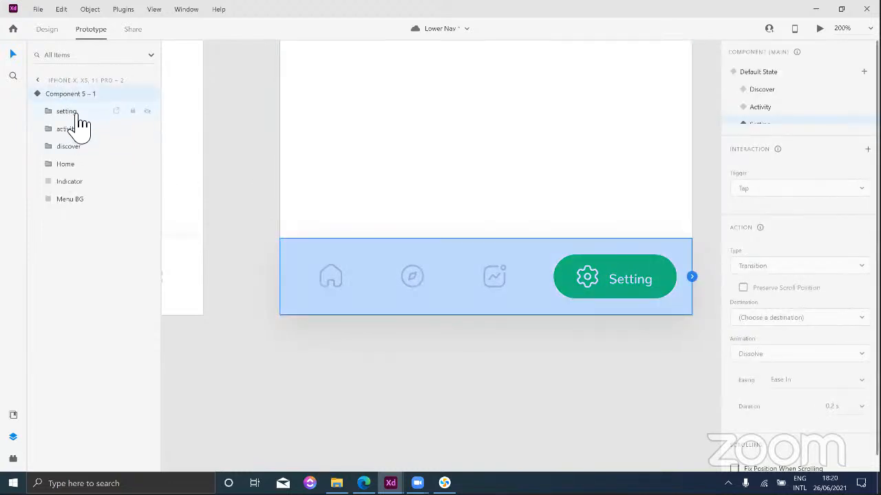
pyautogui.click(81, 166)
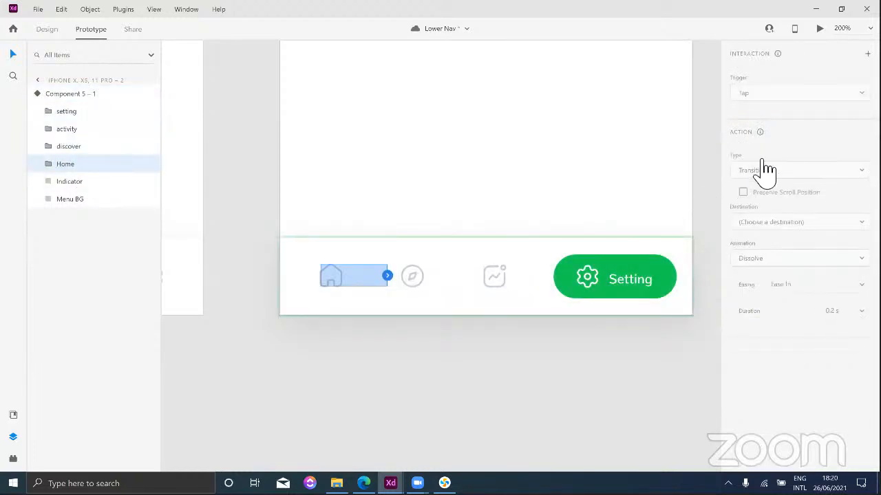
pyautogui.moveTo(387, 276); pyautogui.dragTo(420, 254)
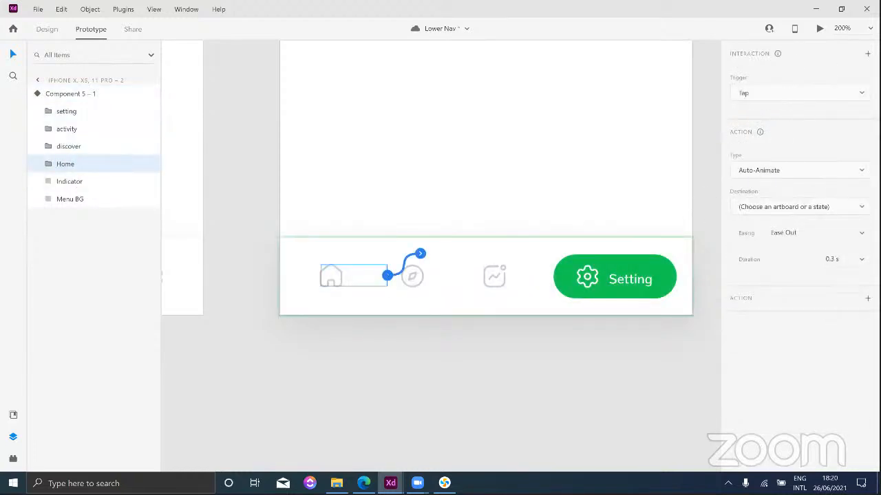
pyautogui.click(838, 206)
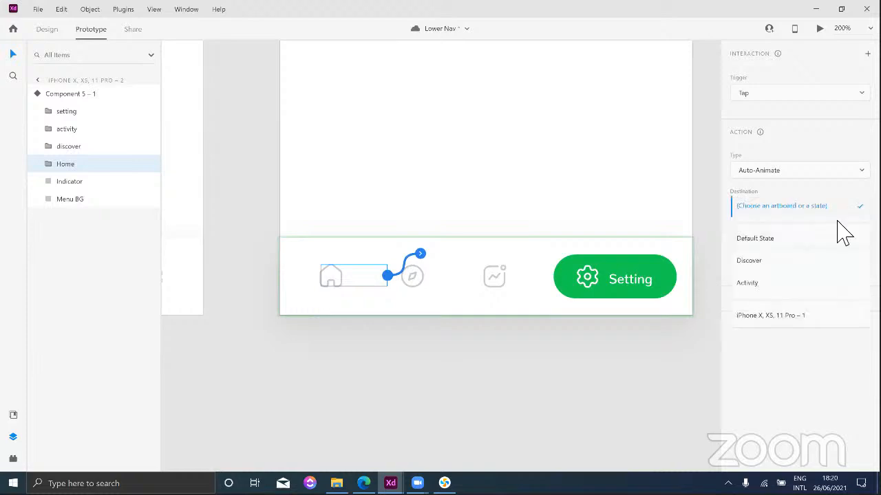
pyautogui.click(824, 240)
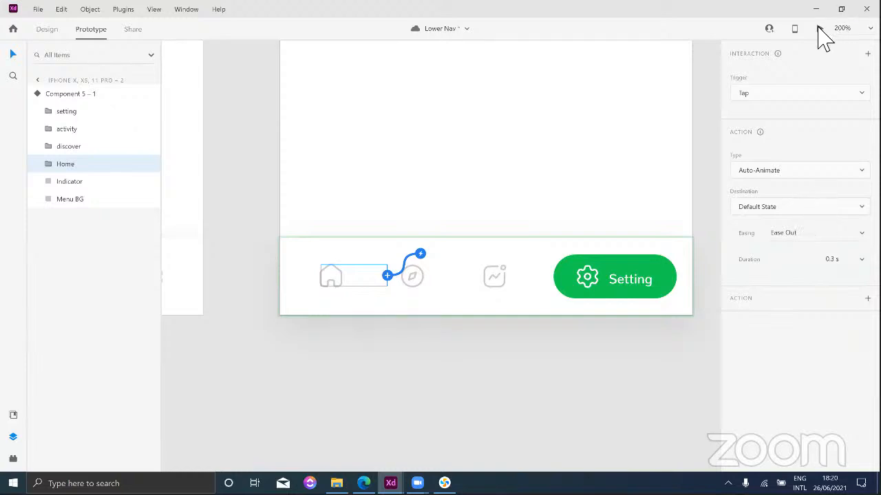
# Step: Close the prototype preview, save the document and return the navigation component to its Default State
pyautogui.click(819, 28)
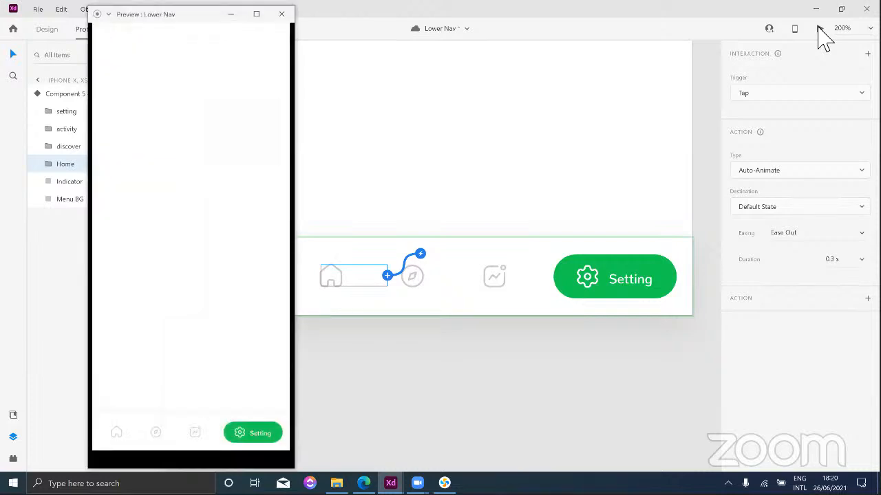
pyautogui.click(282, 15)
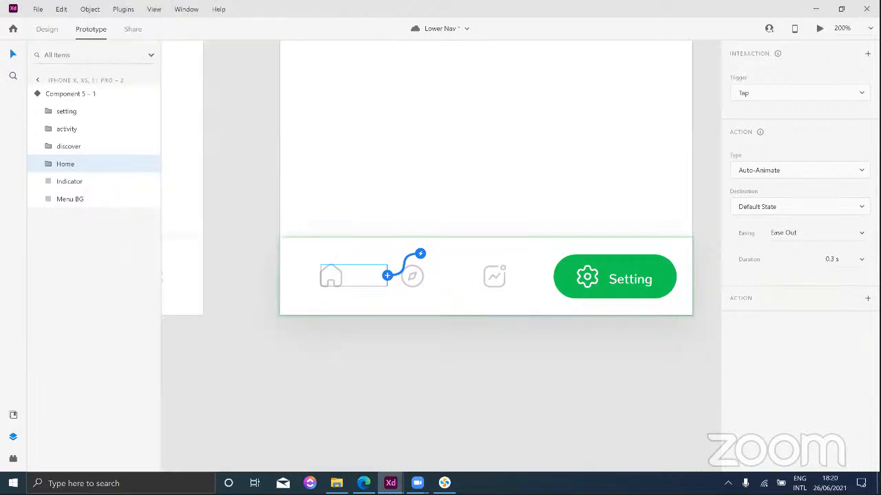
pyautogui.click(58, 31)
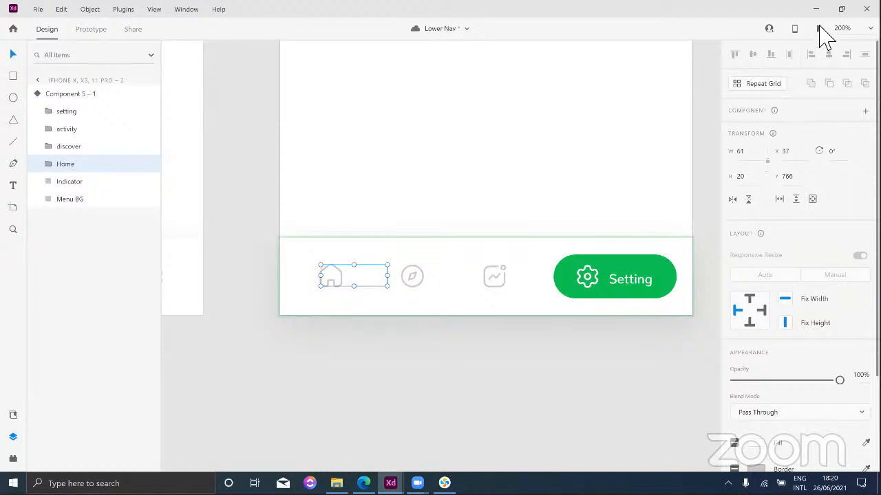
pyautogui.hotkey('ctrl', 's')
pyautogui.click(500, 201)
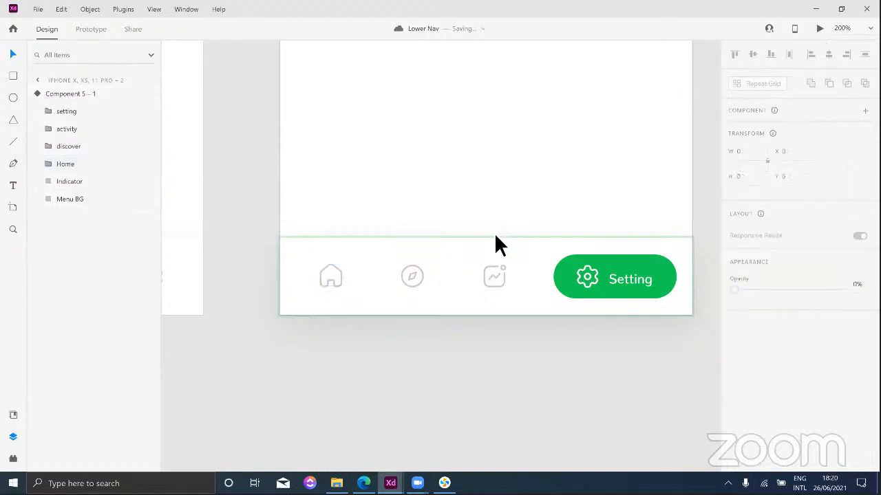
pyautogui.click(495, 244)
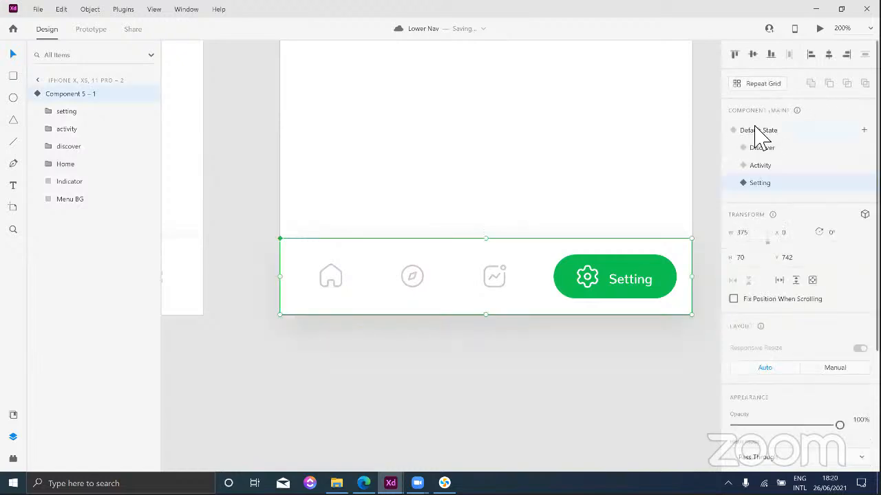
pyautogui.click(757, 131)
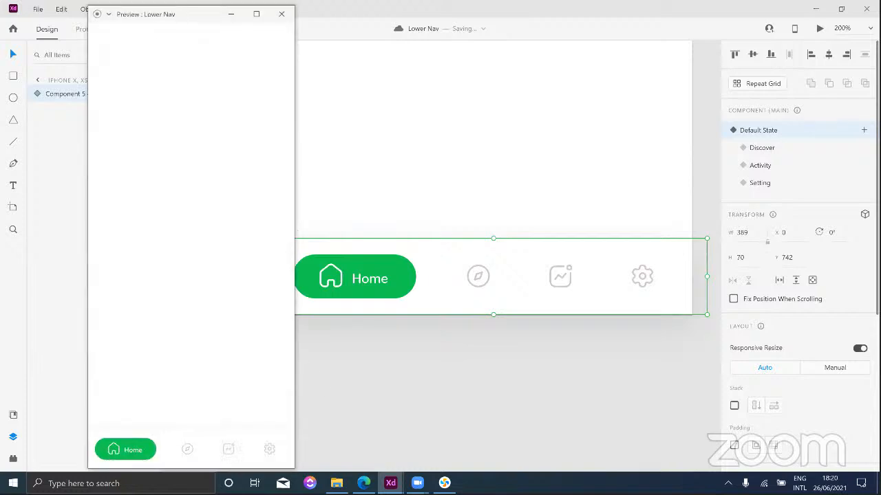
# Step: Test the navigation in the prototype preview by tapping the Activity, Discover, Setting and Home items, and close the preview
pyautogui.doubleClick(206, 14)
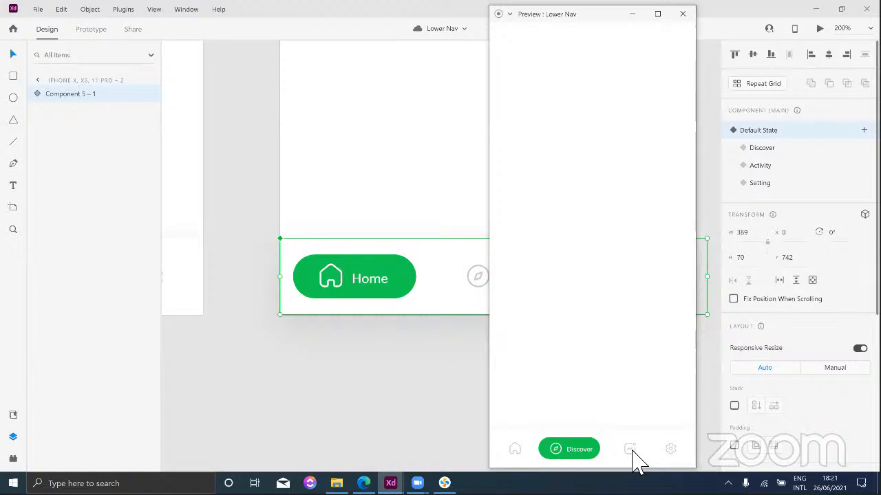
pyautogui.click(631, 450)
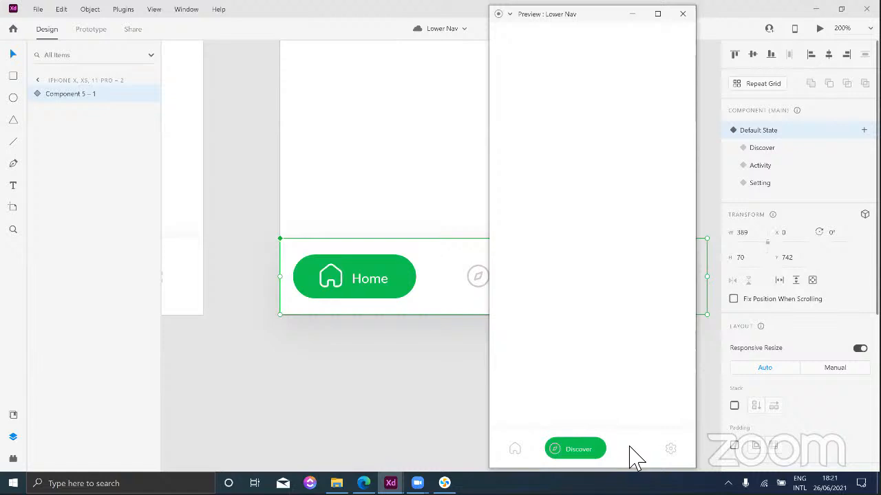
pyautogui.click(556, 451)
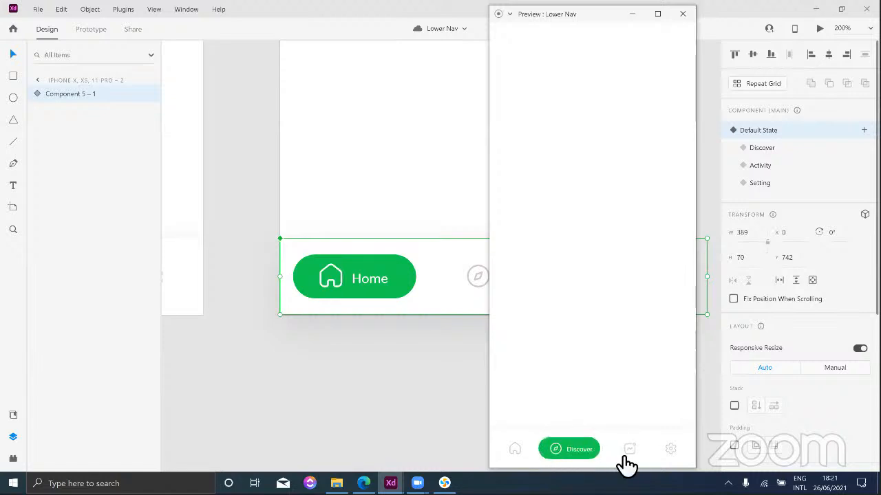
pyautogui.click(671, 458)
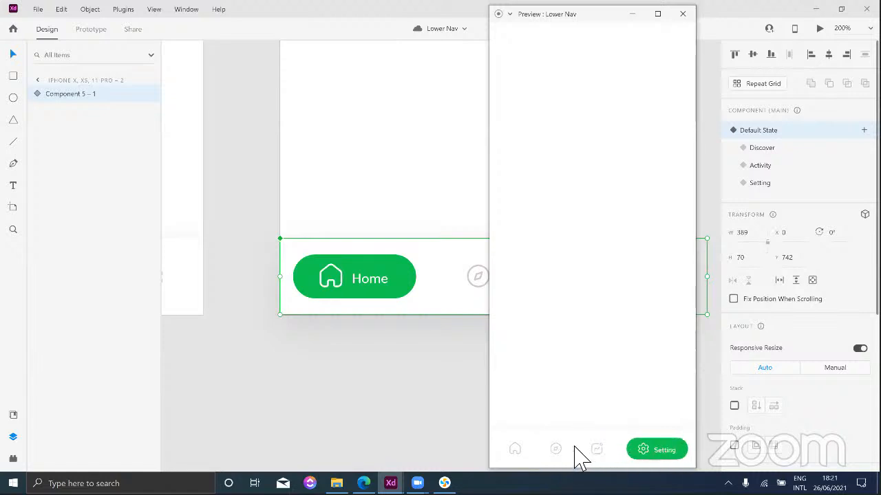
pyautogui.click(516, 452)
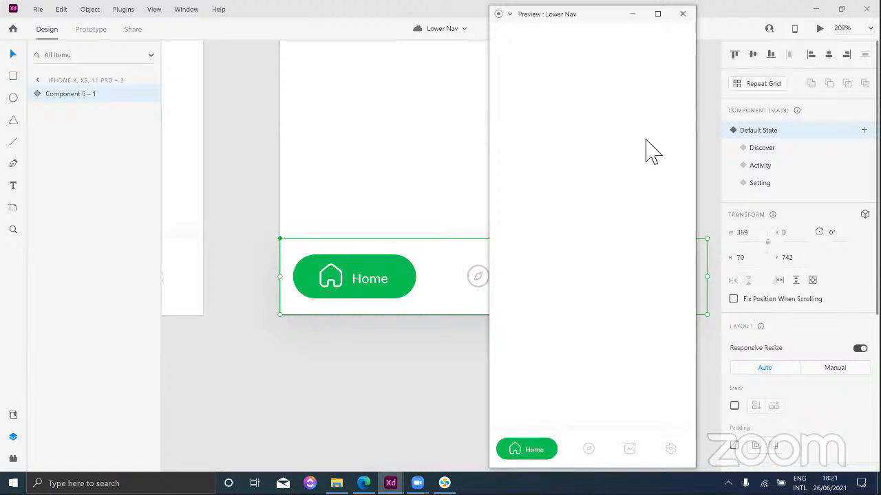
pyautogui.click(682, 14)
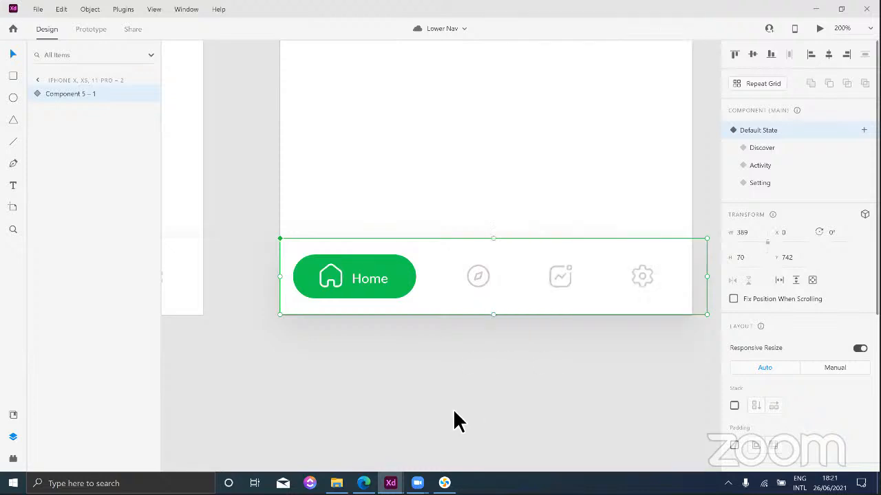